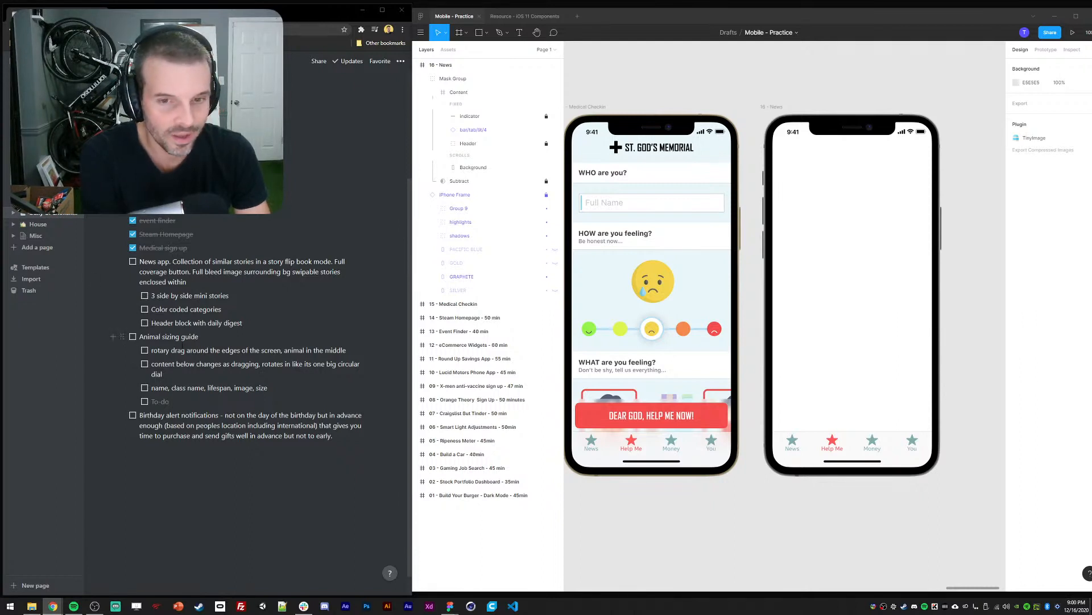
Look over the row of finished phone mockups on the canvas and return to the empty 16 - News frame
{"action": "scroll", "coordinate": [646, 295], "scroll_direction": "down", "scroll_amount": 4}
{"action": "scroll", "coordinate": [713, 340], "scroll_direction": "up", "scroll_amount": 2}
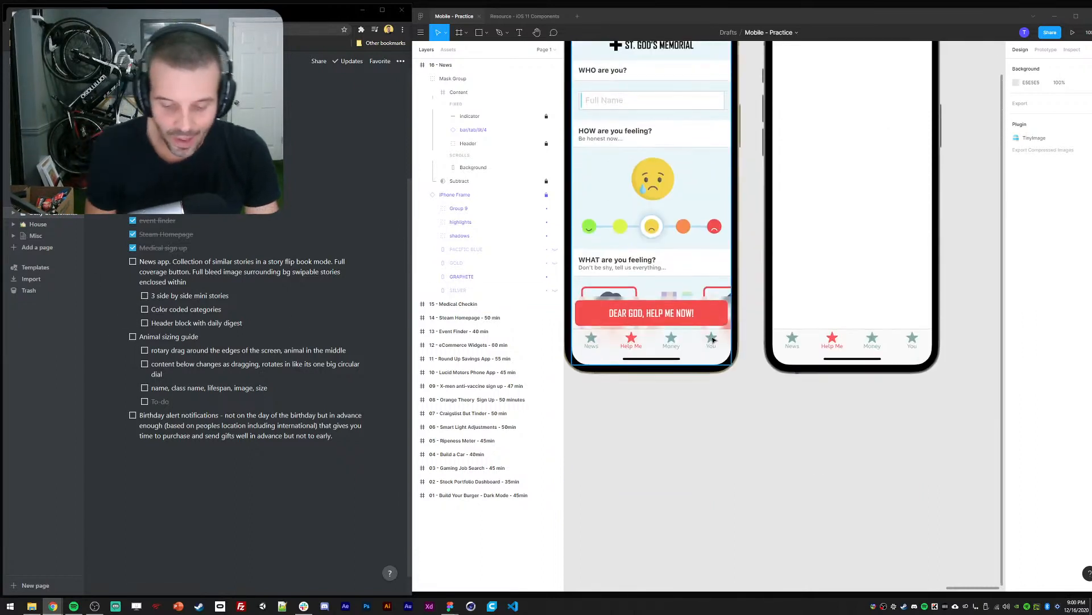
{"action": "scroll", "coordinate": [685, 455], "scroll_direction": "down", "scroll_amount": 6}
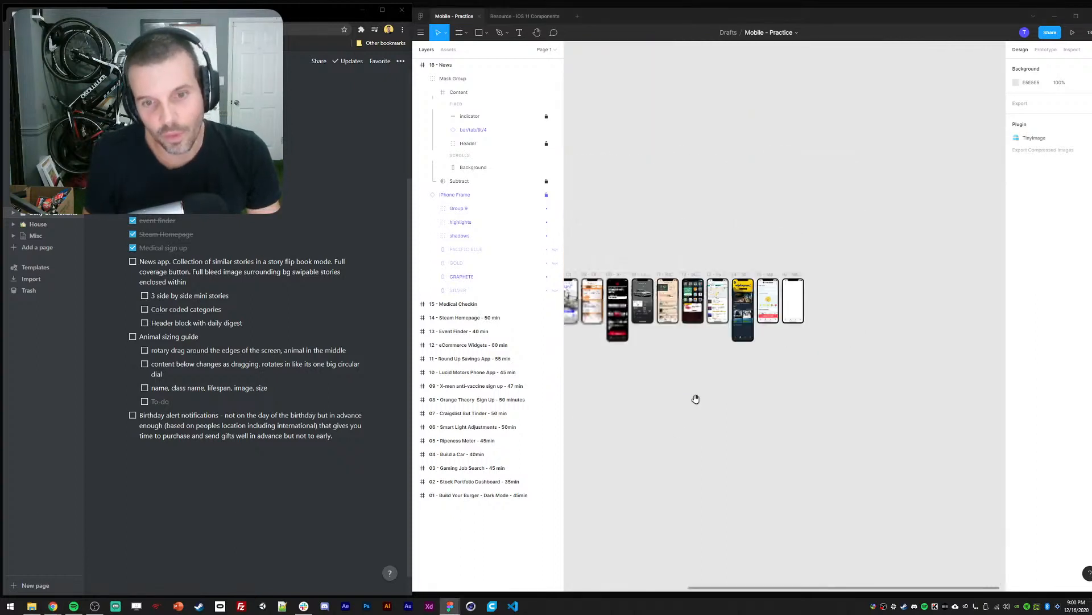
{"action": "left_click_drag", "start_coordinate": [696, 399], "coordinate": [865, 398]}
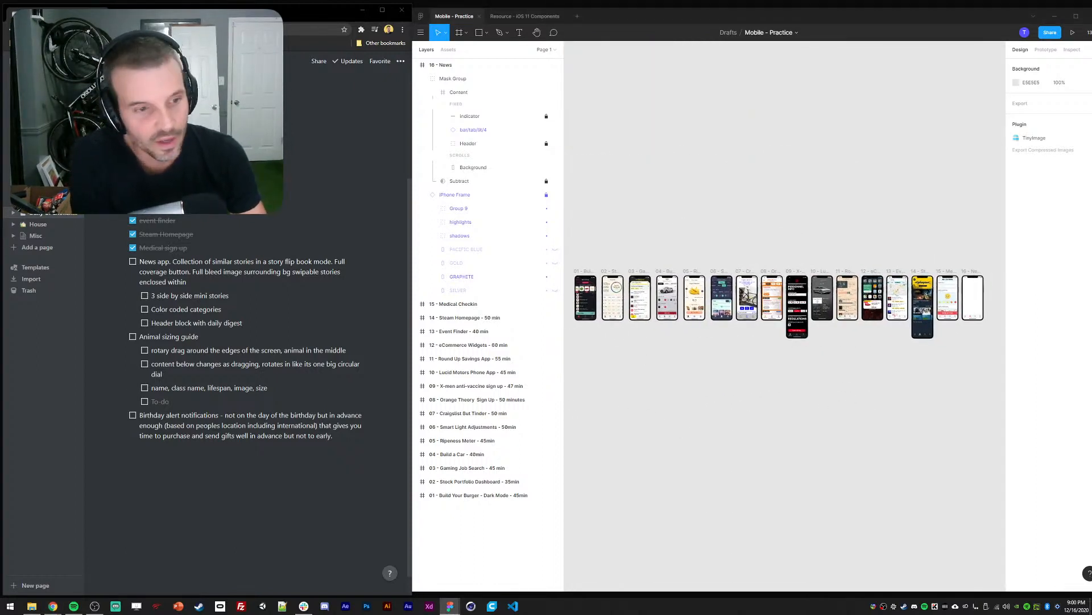
{"action": "scroll", "coordinate": [240, 374], "scroll_direction": "up", "scroll_amount": 1}
{"action": "left_click_drag", "start_coordinate": [779, 408], "coordinate": [786, 398]}
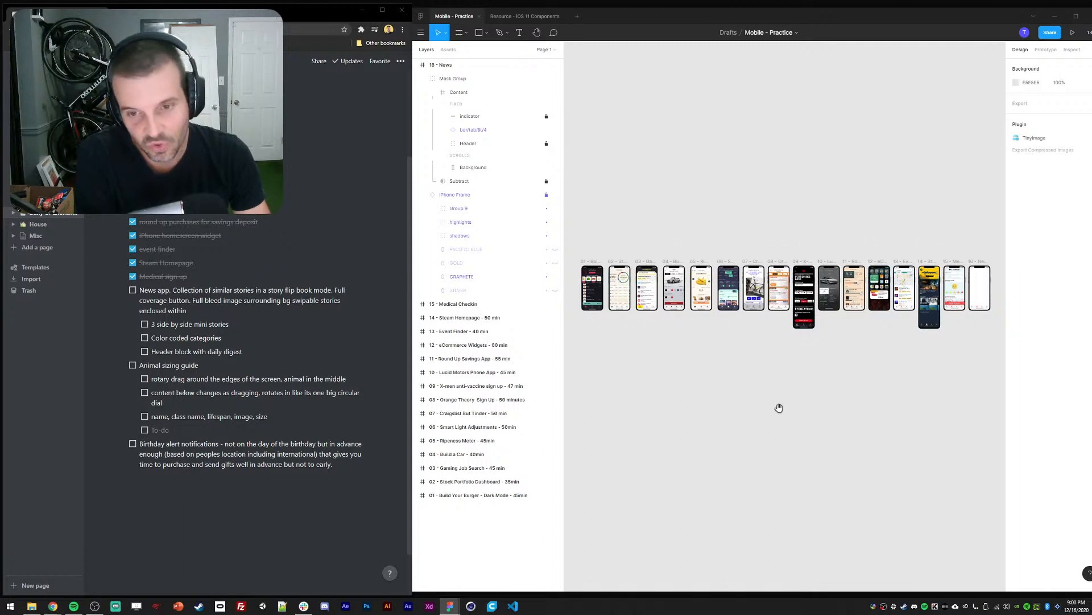
{"action": "mouse_move", "coordinate": [779, 407]}
{"action": "left_mouse_down"}
{"action": "mouse_move", "coordinate": [779, 418]}
{"action": "mouse_move", "coordinate": [789, 390]}
{"action": "left_mouse_up"}
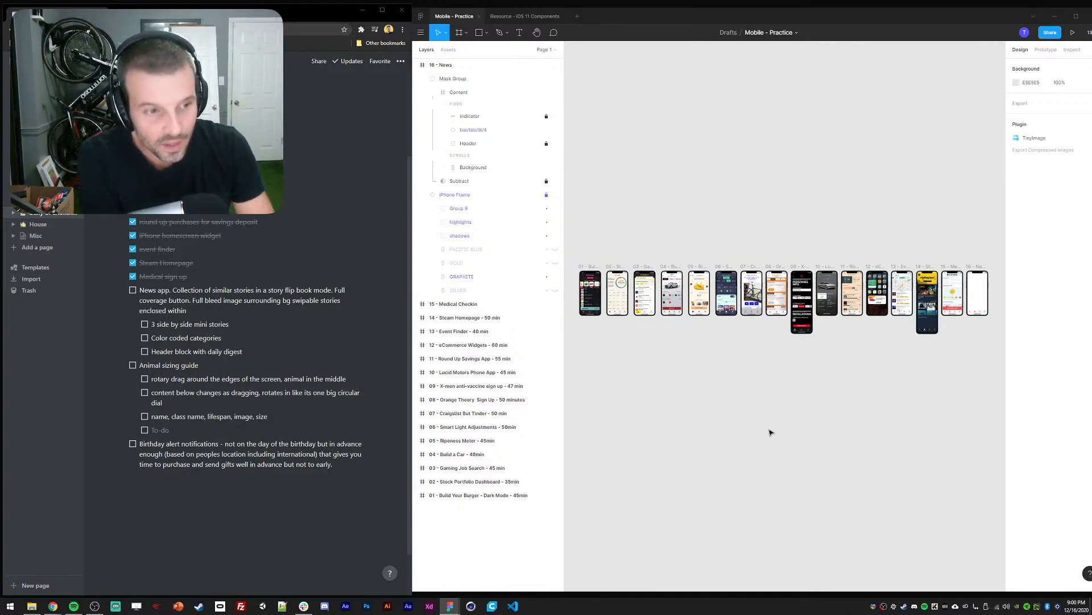
{"action": "scroll", "coordinate": [734, 435], "scroll_direction": "right", "scroll_amount": 5}
{"action": "scroll", "coordinate": [723, 421], "scroll_direction": "right", "scroll_amount": 1}
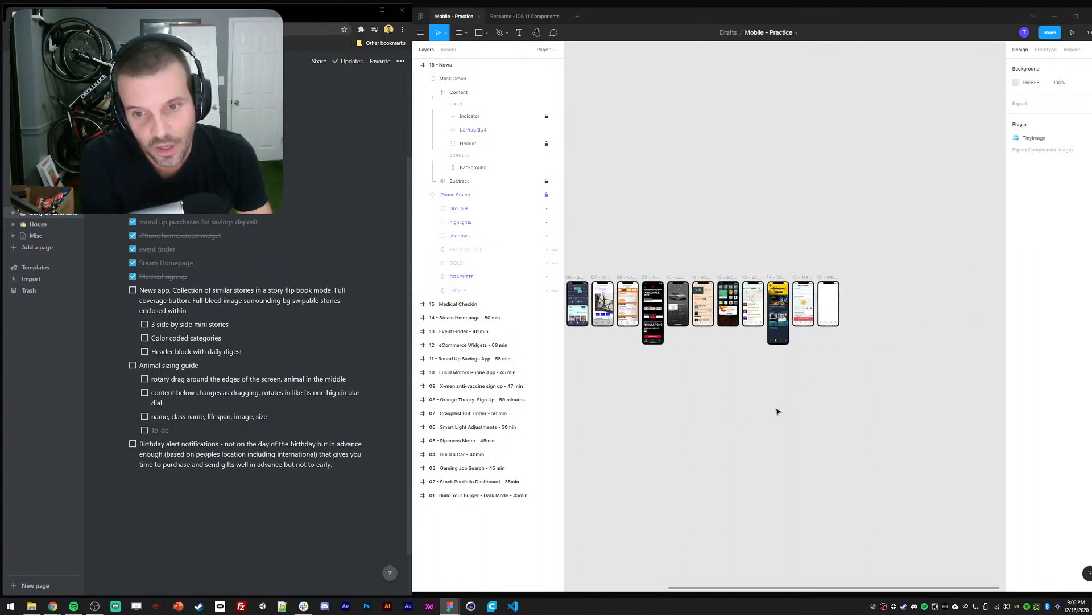
{"action": "scroll", "coordinate": [711, 441], "scroll_direction": "up", "scroll_amount": 5}
{"action": "scroll", "coordinate": [688, 451], "scroll_direction": "right", "scroll_amount": 3}
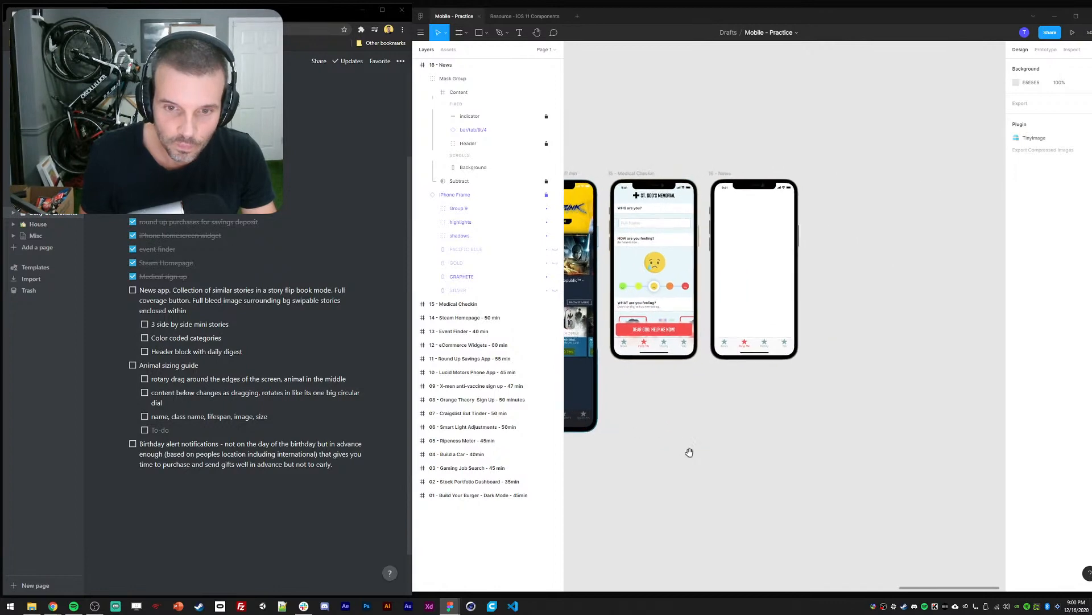
{"action": "scroll", "coordinate": [730, 467], "scroll_direction": "left", "scroll_amount": 1}
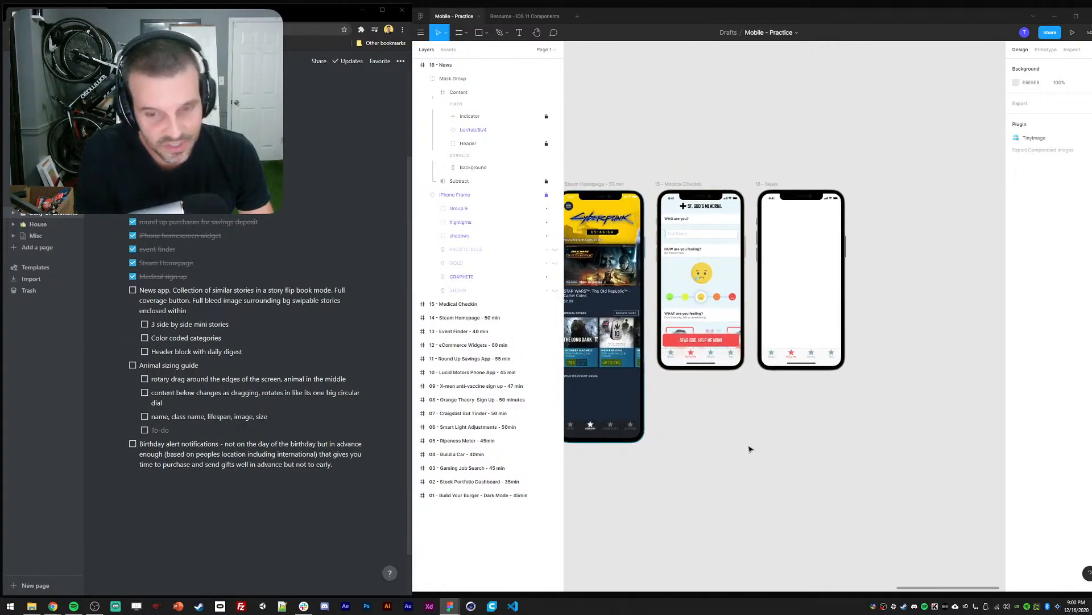
Review the mockups from 01 - Build Your Burger onward and come back to the blank News phone frame
{"action": "key", "text": "minus"}
{"action": "left_click_drag", "start_coordinate": [615, 437], "coordinate": [868, 441]}
{"action": "left_click_drag", "start_coordinate": [688, 454], "coordinate": [880, 465]}
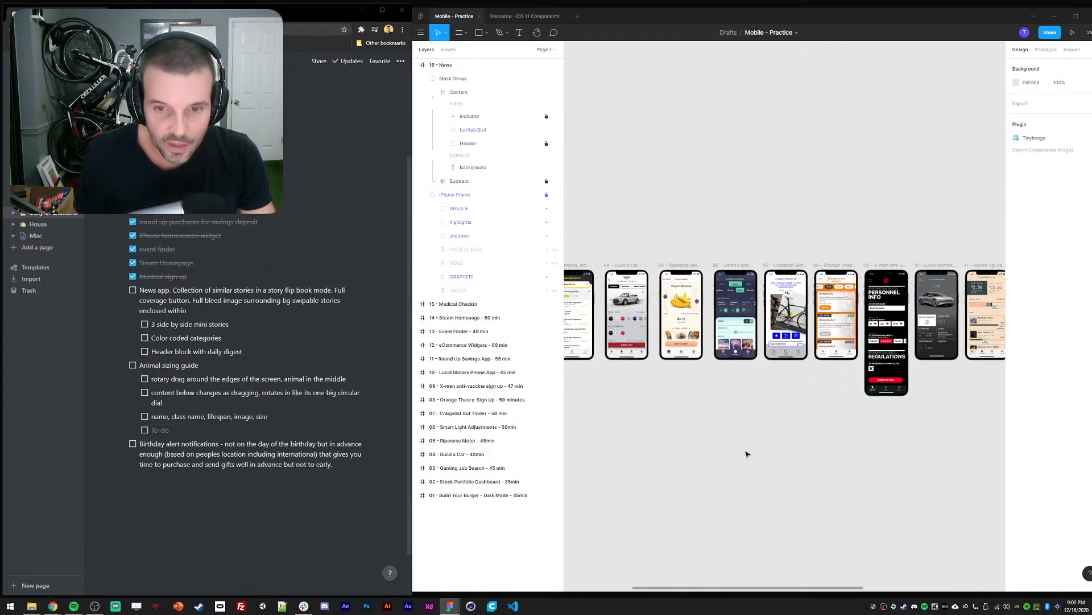
{"action": "left_click_drag", "start_coordinate": [747, 453], "coordinate": [899, 446]}
{"action": "key", "text": "plus"}
{"action": "left_click_drag", "start_coordinate": [572, 463], "coordinate": [778, 461]}
{"action": "left_click_drag", "start_coordinate": [873, 476], "coordinate": [818, 483]}
{"action": "left_click_drag", "start_coordinate": [899, 513], "coordinate": [888, 514]}
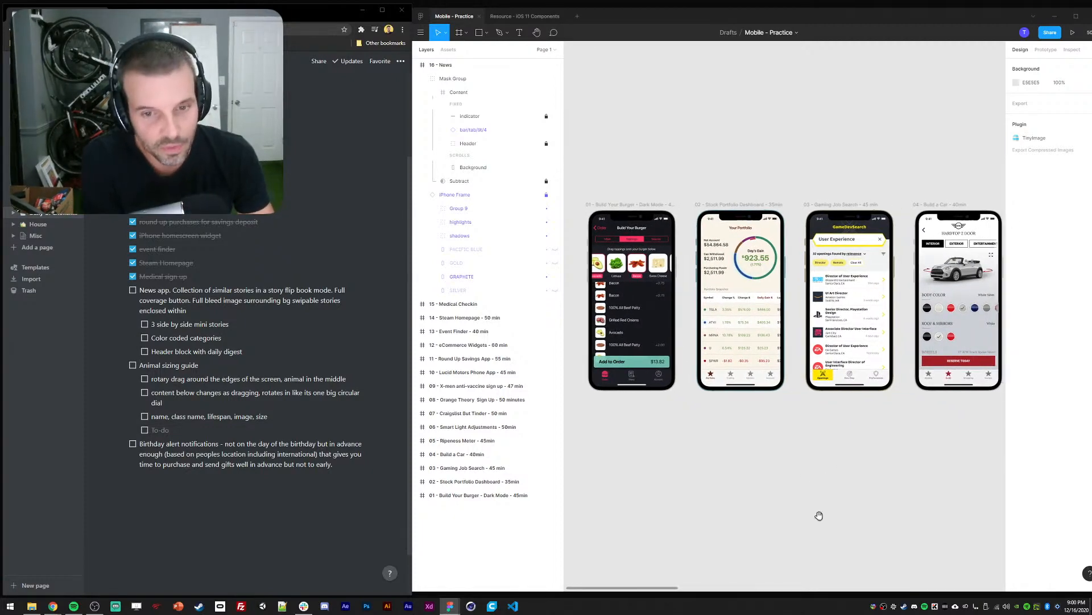
{"action": "scroll", "coordinate": [296, 342], "scroll_direction": "up", "scroll_amount": 2}
{"action": "scroll", "coordinate": [296, 364], "scroll_direction": "down", "scroll_amount": 2}
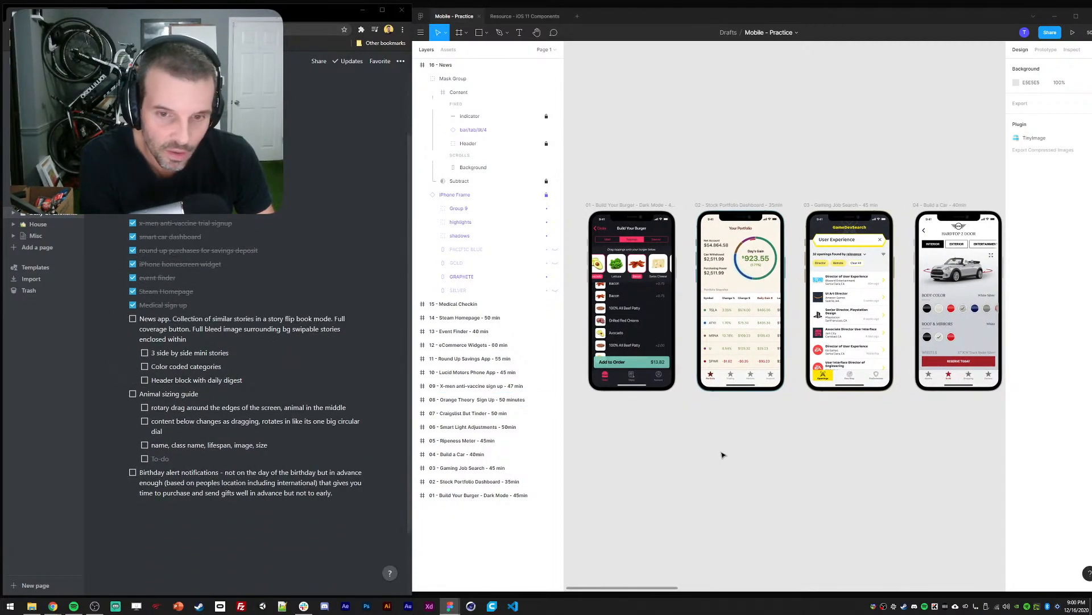
{"action": "scroll", "coordinate": [739, 464], "scroll_direction": "right", "scroll_amount": 10}
{"action": "scroll", "coordinate": [650, 483], "scroll_direction": "right", "scroll_amount": 15}
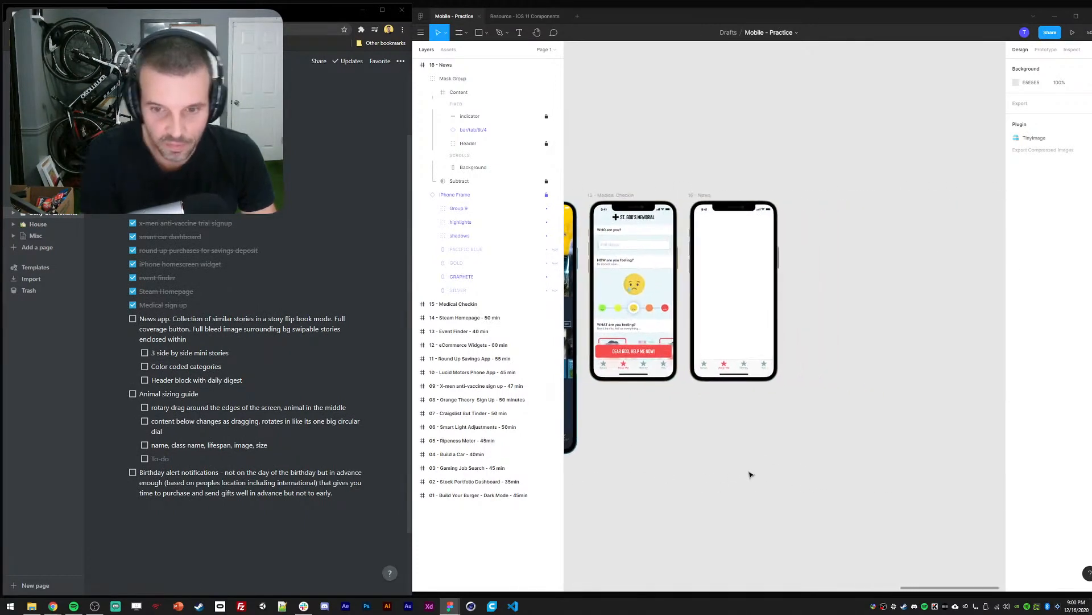
{"action": "scroll", "coordinate": [756, 451], "scroll_direction": "up", "scroll_amount": 5}
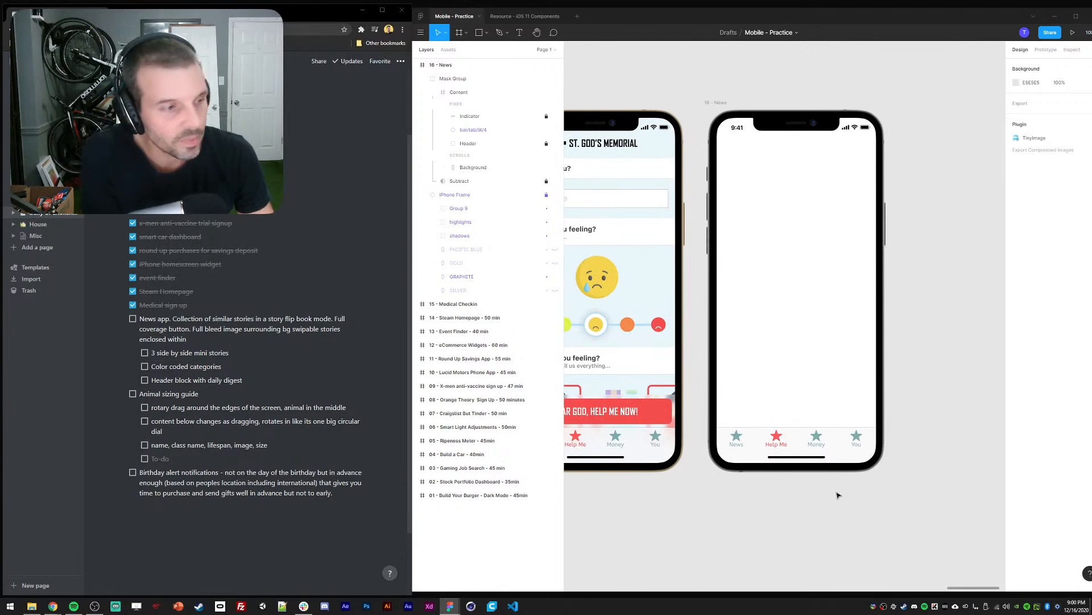
Adjust the notes window and the design window so they sit side by side
{"action": "key", "text": "alt+Tab"}
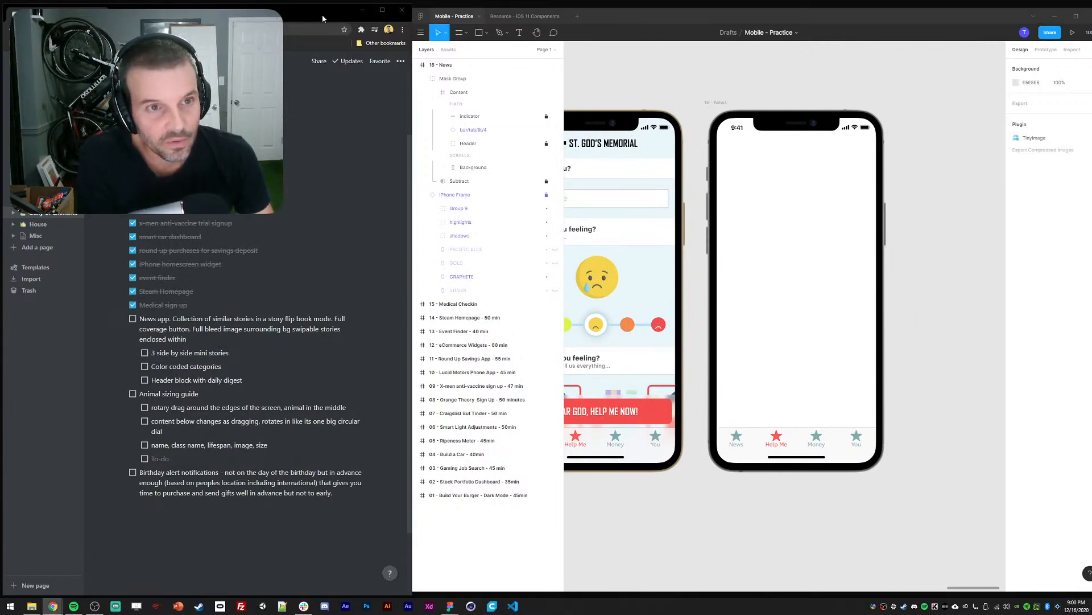
{"action": "left_click_drag", "start_coordinate": [311, 11], "coordinate": [312, 11]}
{"action": "left_click", "coordinate": [615, 561]}
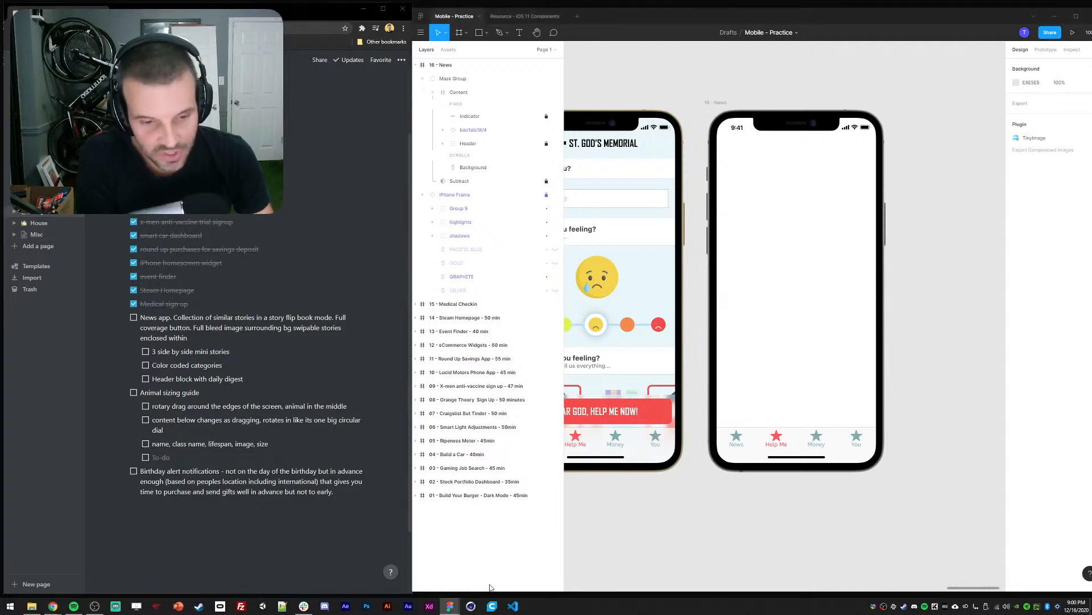
{"action": "left_click_drag", "start_coordinate": [411, 591], "coordinate": [414, 591]}
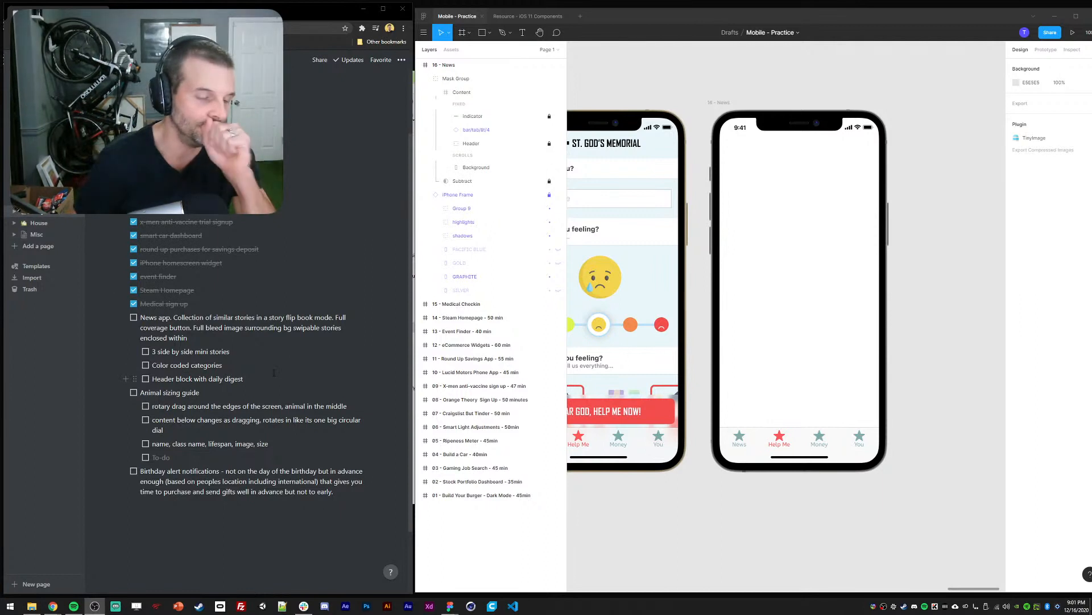
Review the News app idea in the to-do notes against the empty 16 - News frame
{"action": "left_click", "coordinate": [744, 514]}
{"action": "left_click_drag", "start_coordinate": [744, 513], "coordinate": [754, 509]}
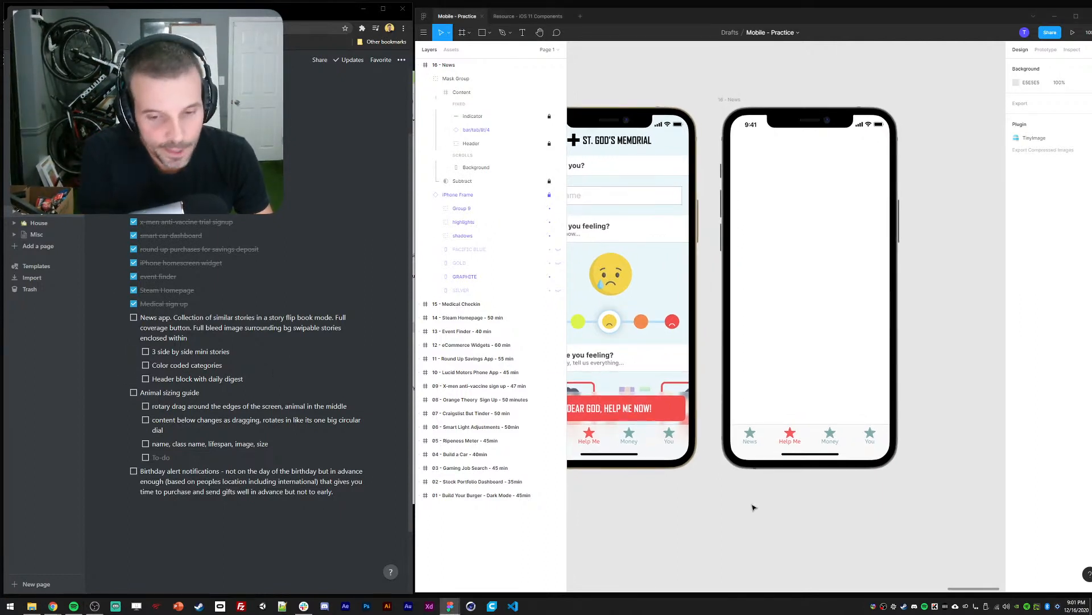
{"action": "left_click_drag", "start_coordinate": [725, 494], "coordinate": [730, 476]}
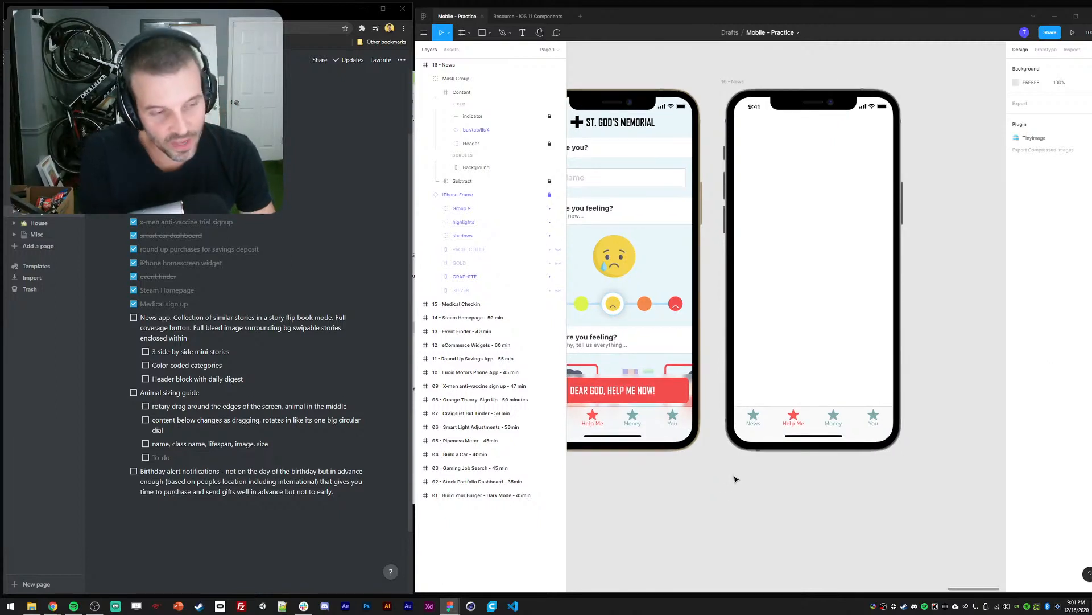
{"action": "left_click_drag", "start_coordinate": [763, 498], "coordinate": [749, 490]}
{"action": "double_click", "coordinate": [148, 317]}
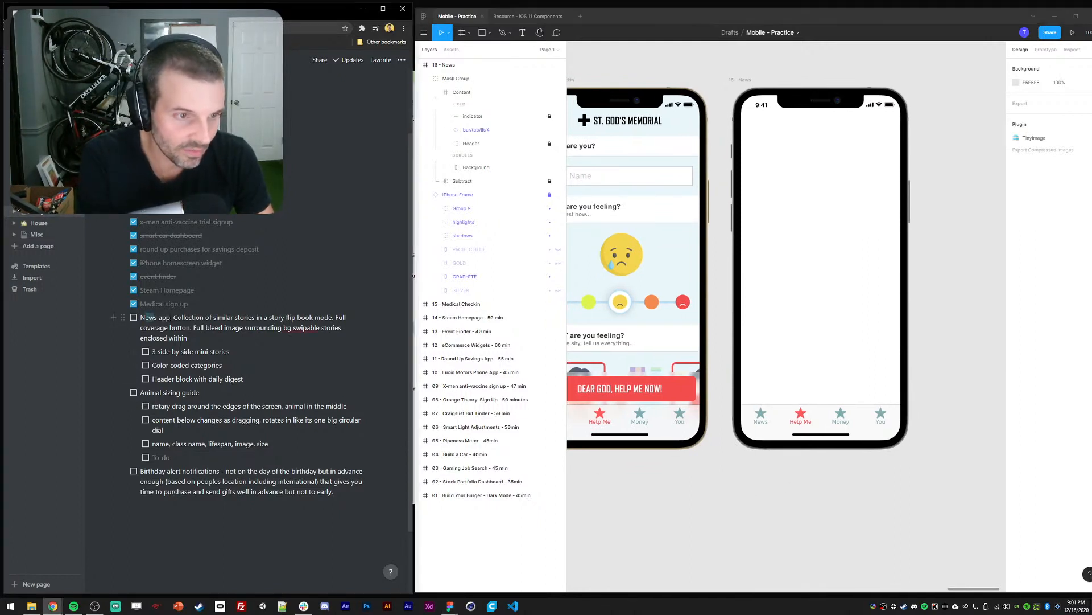
{"action": "left_click", "coordinate": [149, 317]}
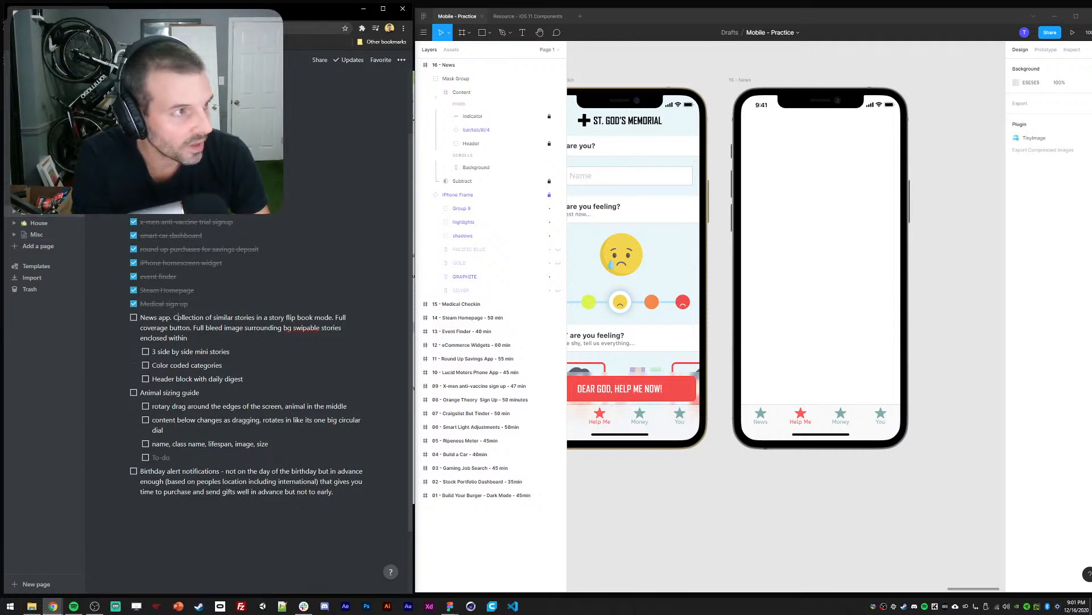
{"action": "key", "text": "alt+Tab"}
{"action": "left_click_drag", "start_coordinate": [737, 507], "coordinate": [729, 510]}
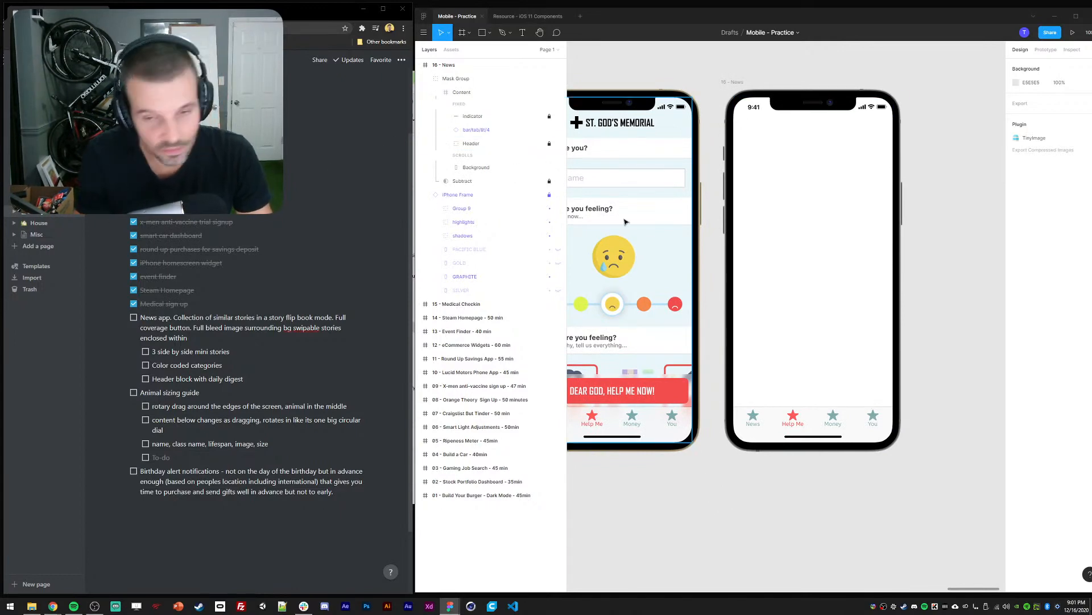
{"action": "left_click_drag", "start_coordinate": [716, 192], "coordinate": [684, 204]}
{"action": "left_click", "coordinate": [720, 281]}
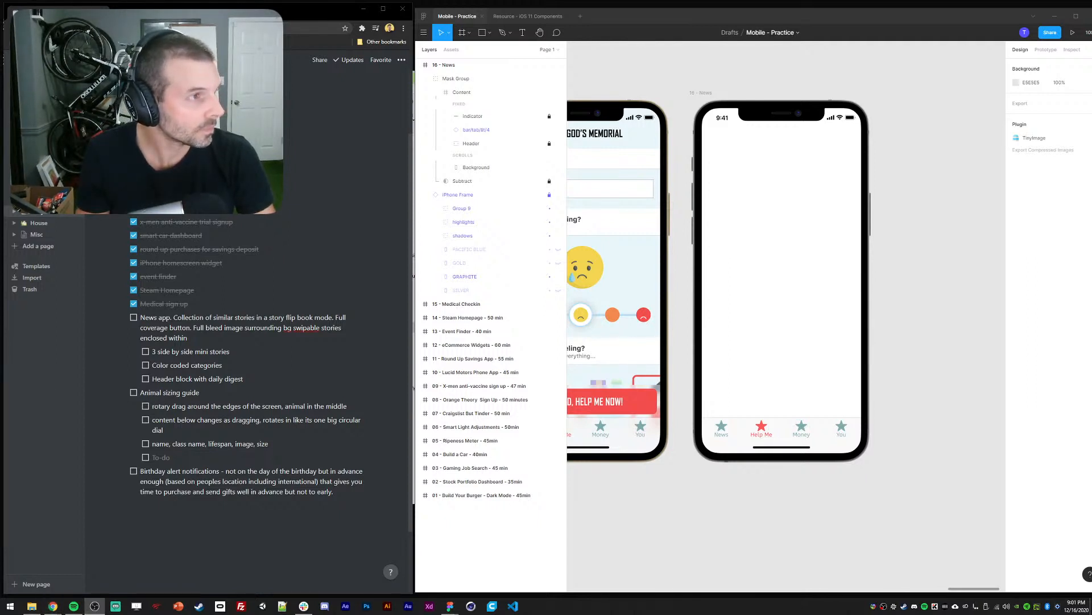
{"action": "left_click_drag", "start_coordinate": [945, 253], "coordinate": [941, 258]}
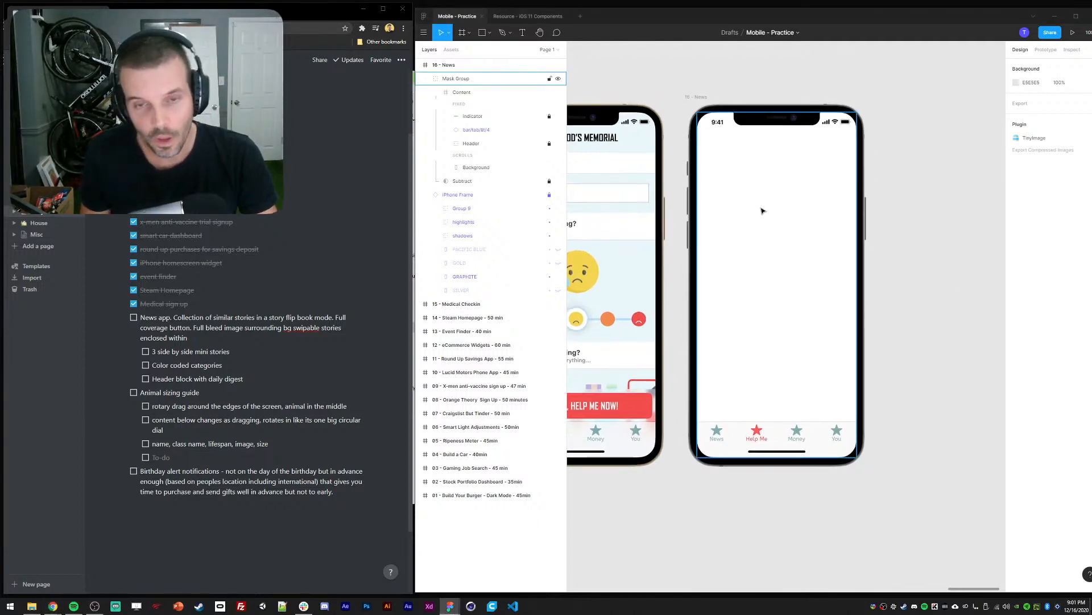
Add the text "The New Times" to the News frame and centre it just below the phone's notch
{"action": "key", "text": "t"}
{"action": "left_click", "coordinate": [745, 160]}
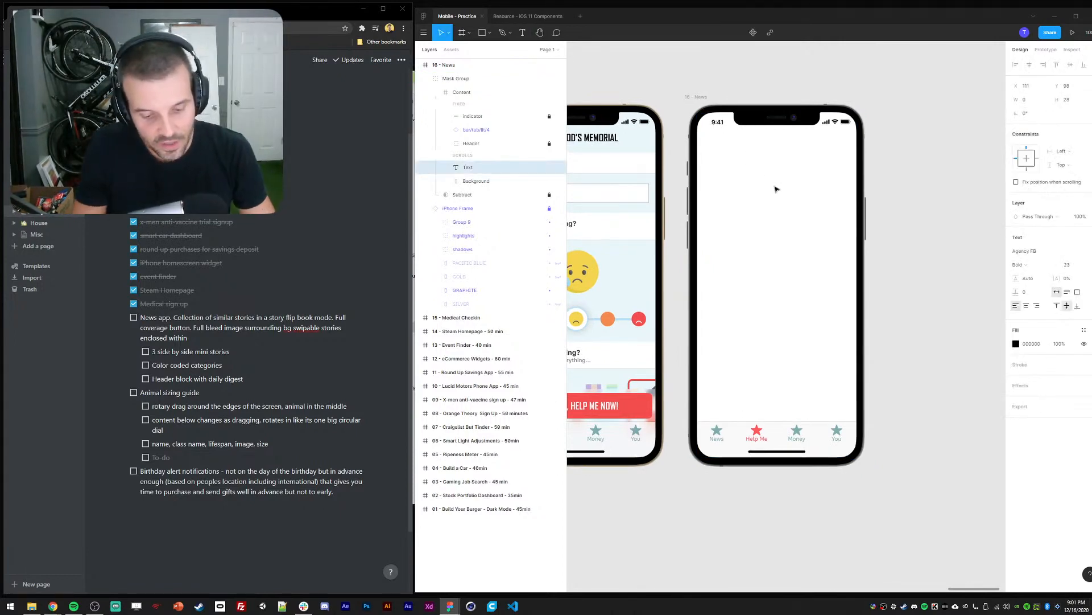
{"action": "type", "text": "The new"}
{"action": "key", "text": "BackSpace"}
{"action": "key", "text": "BackSpace"}
{"action": "key", "text": "BackSpace"}
{"action": "type", "text": "Nerw"}
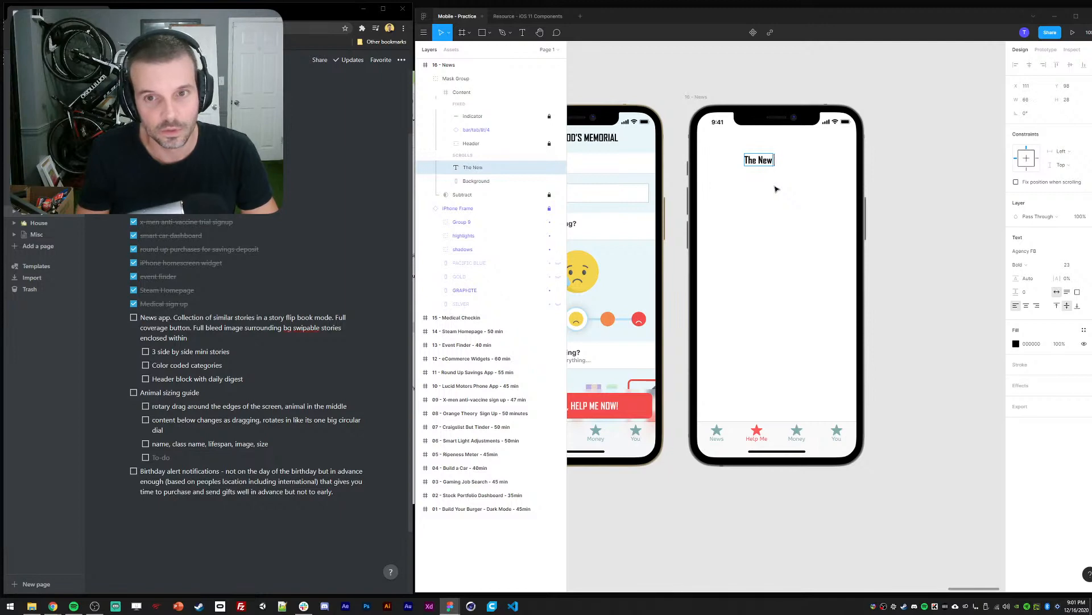
{"action": "key", "text": "Escape"}
{"action": "left_click_drag", "start_coordinate": [769, 160], "coordinate": [774, 136]}
Find the light large-title search bar component bar/search/nav-lg in the Resource - iOS 11 Components file and copy it
{"action": "left_click", "coordinate": [518, 16]}
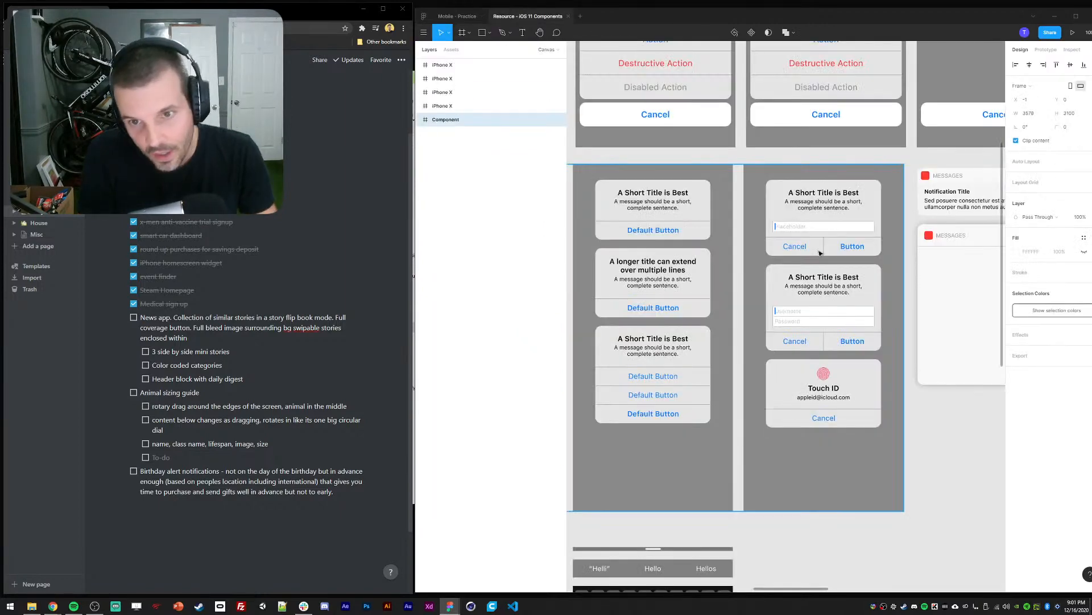
{"action": "scroll", "coordinate": [755, 292], "scroll_direction": "down", "scroll_amount": 3}
{"action": "scroll", "coordinate": [756, 292], "scroll_direction": "down", "scroll_amount": 5}
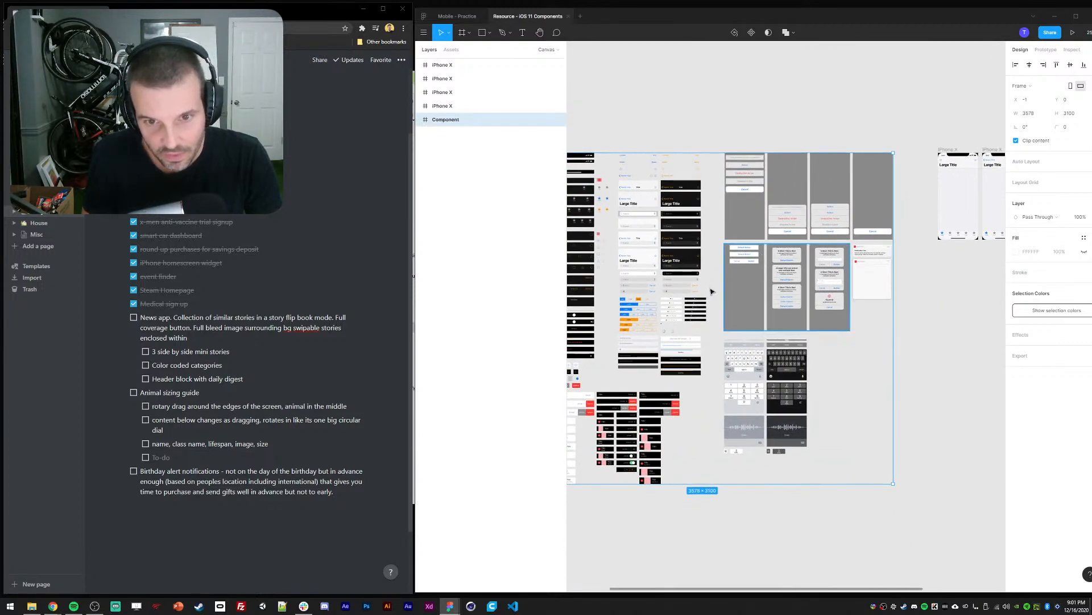
{"action": "scroll", "coordinate": [770, 297], "scroll_direction": "up", "scroll_amount": 8}
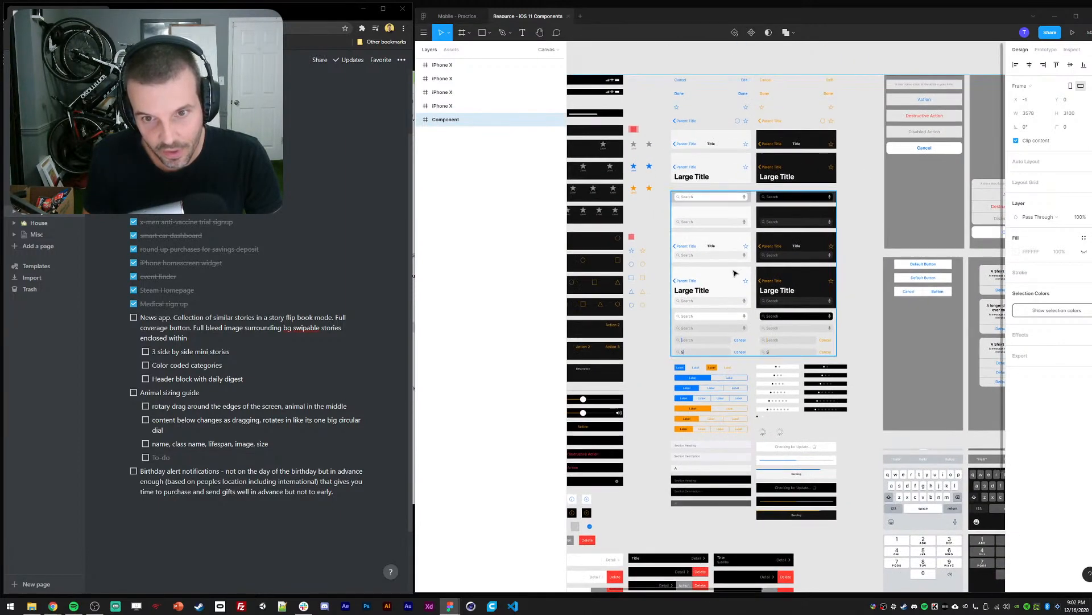
{"action": "left_click_drag", "start_coordinate": [897, 286], "coordinate": [807, 250]}
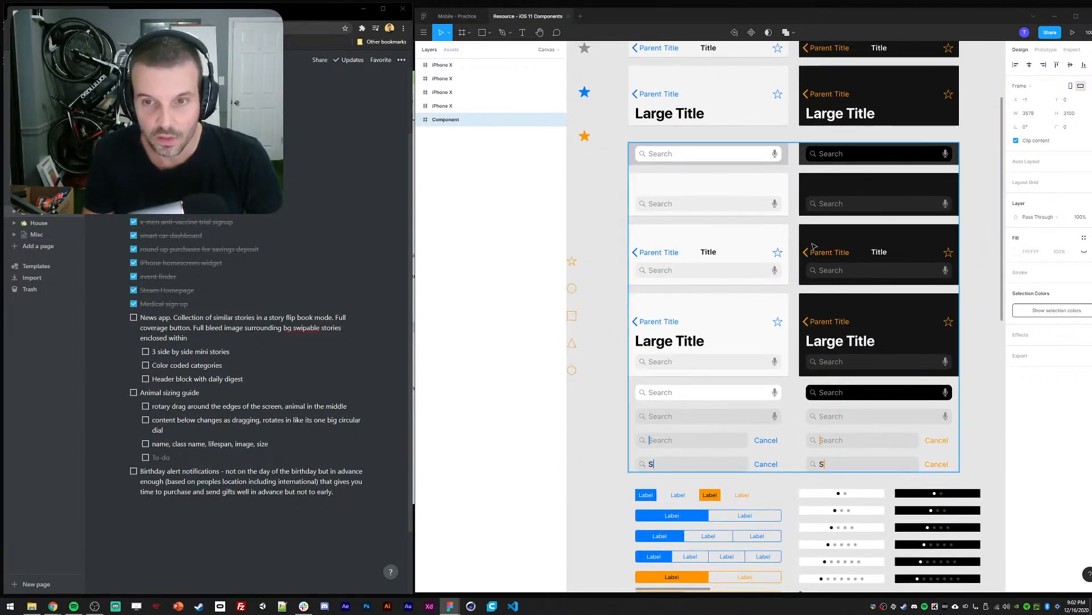
{"action": "left_click_drag", "start_coordinate": [801, 204], "coordinate": [777, 262]}
{"action": "scroll", "coordinate": [720, 318], "scroll_direction": "down", "scroll_amount": 5}
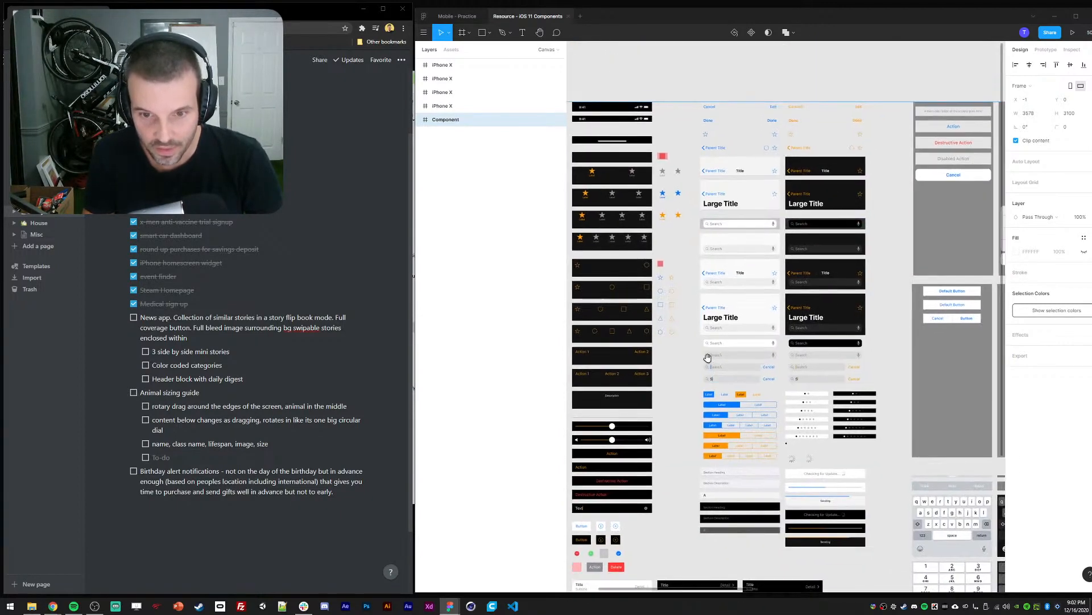
{"action": "double_click", "coordinate": [720, 319]}
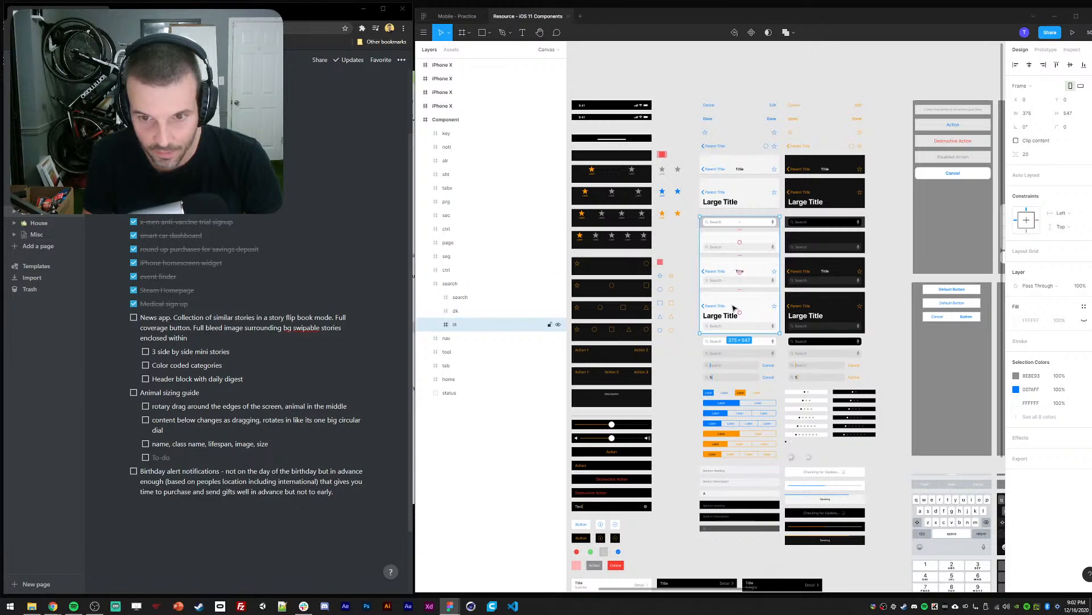
{"action": "double_click", "coordinate": [711, 333]}
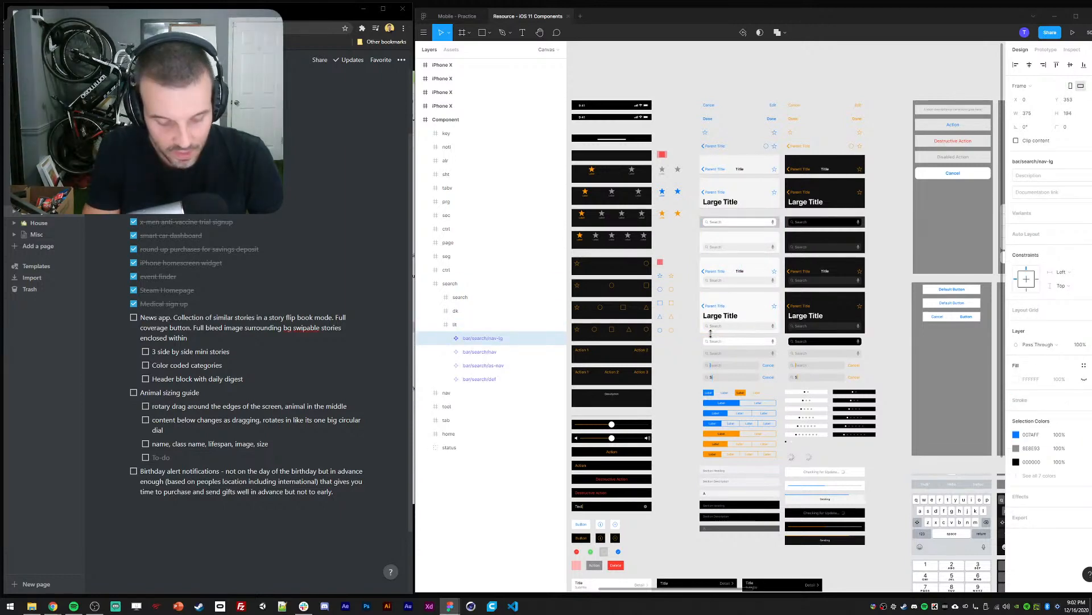
{"action": "left_click_drag", "start_coordinate": [710, 376], "coordinate": [759, 365]}
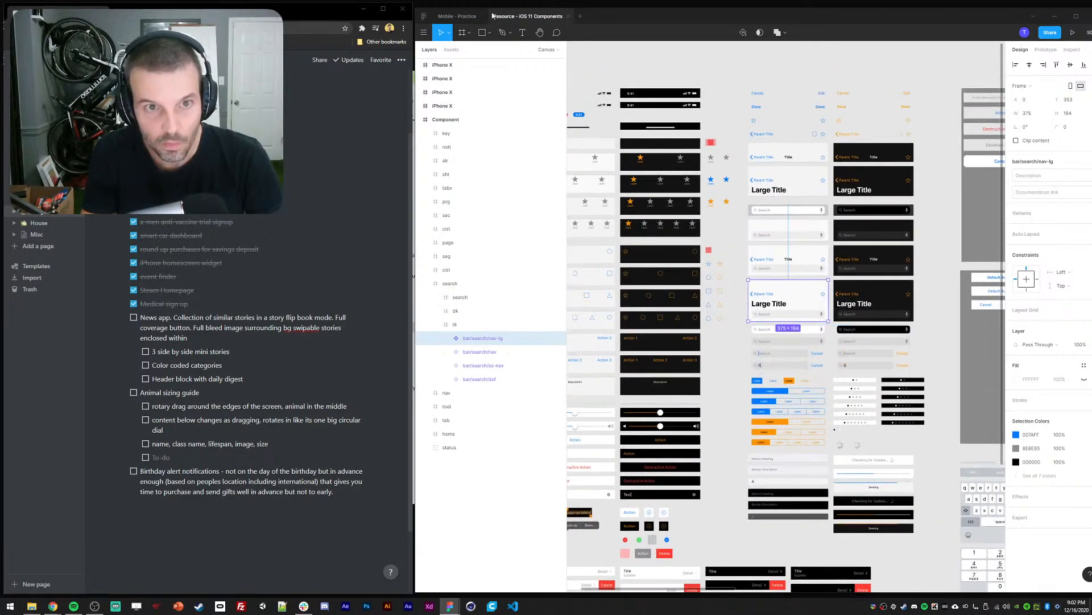
Paste bar/search/nav-lg into the News frame of Mobile - Practice and align it to the frame's top at X 0, Y 0
{"action": "left_click", "coordinate": [457, 16]}
{"action": "key", "text": "ctrl+v"}
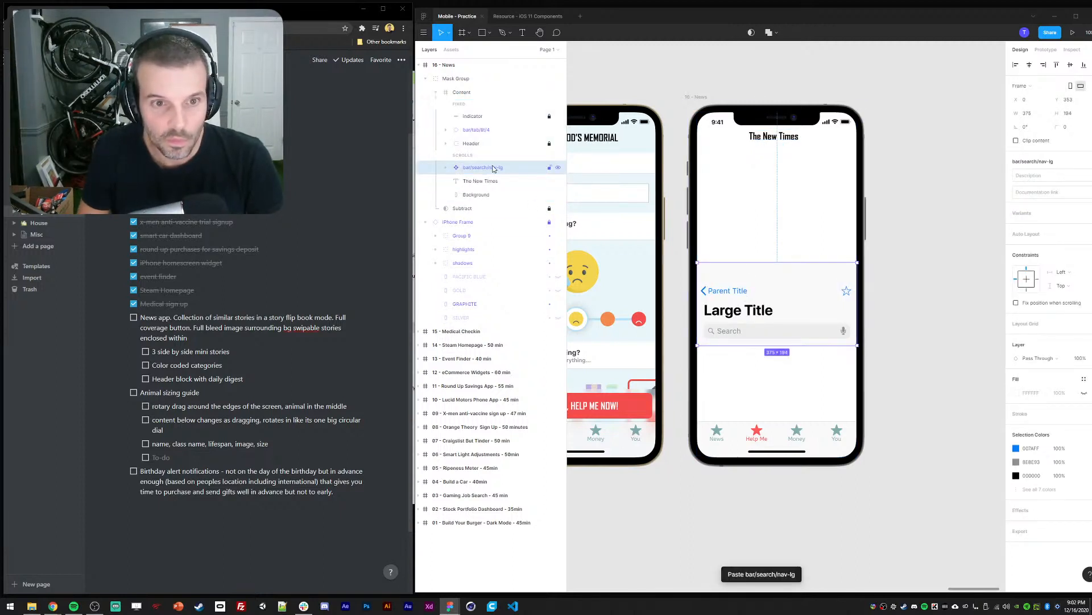
{"action": "left_click_drag", "start_coordinate": [737, 311], "coordinate": [738, 164]}
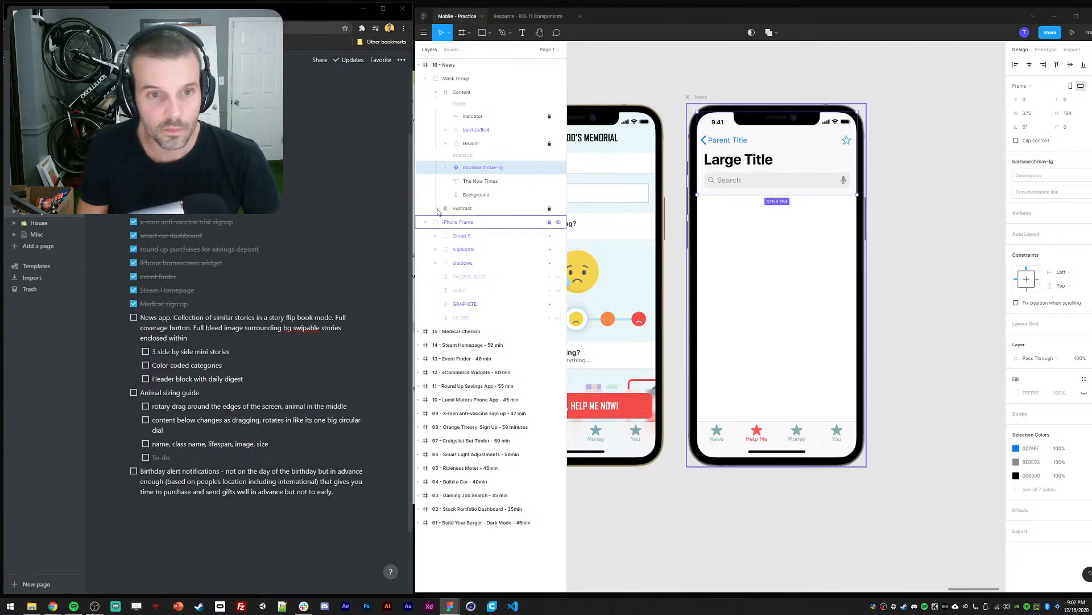
Bring The New Times title in front of bar/search/nav-lg and lower it to about Y 50, level with the navigation row
{"action": "left_click", "coordinate": [481, 181]}
{"action": "left_click_drag", "start_coordinate": [475, 166], "coordinate": [476, 162]}
{"action": "left_click", "coordinate": [766, 181]}
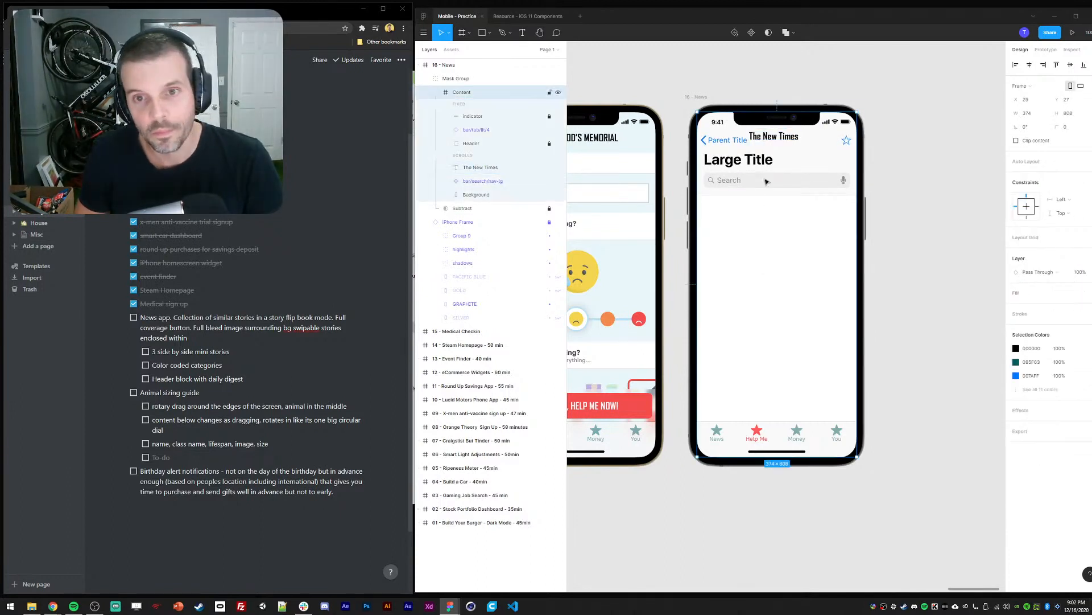
{"action": "left_click_drag", "start_coordinate": [777, 137], "coordinate": [775, 141]}
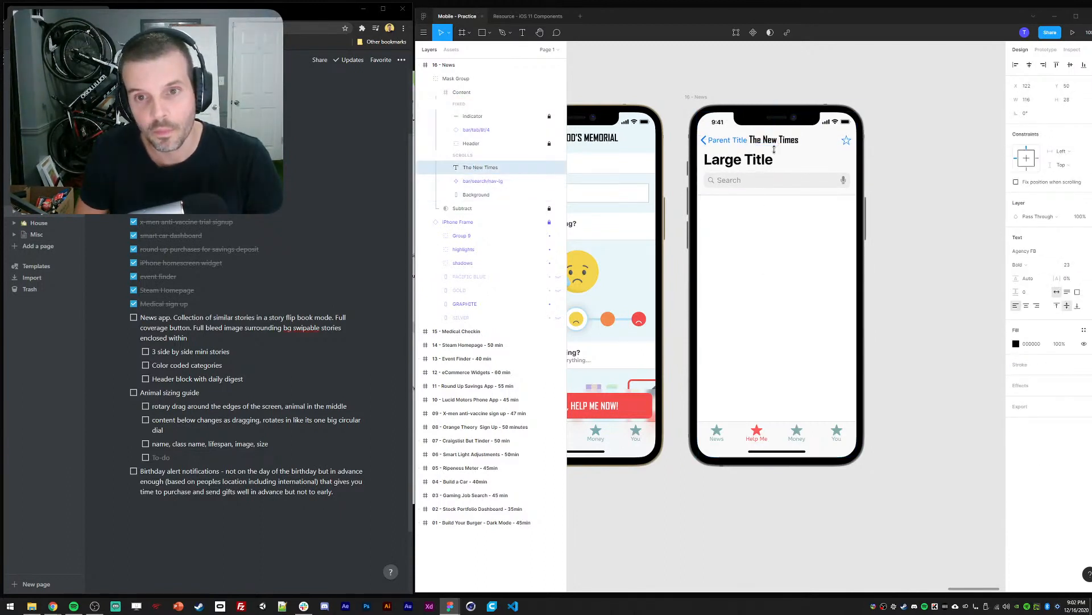
Delete the Parent Title text and the back arrow from the pasted search bar component
{"action": "left_click", "coordinate": [711, 140], "text": "ctrl"}
{"action": "left_click", "coordinate": [704, 142], "text": "shift"}
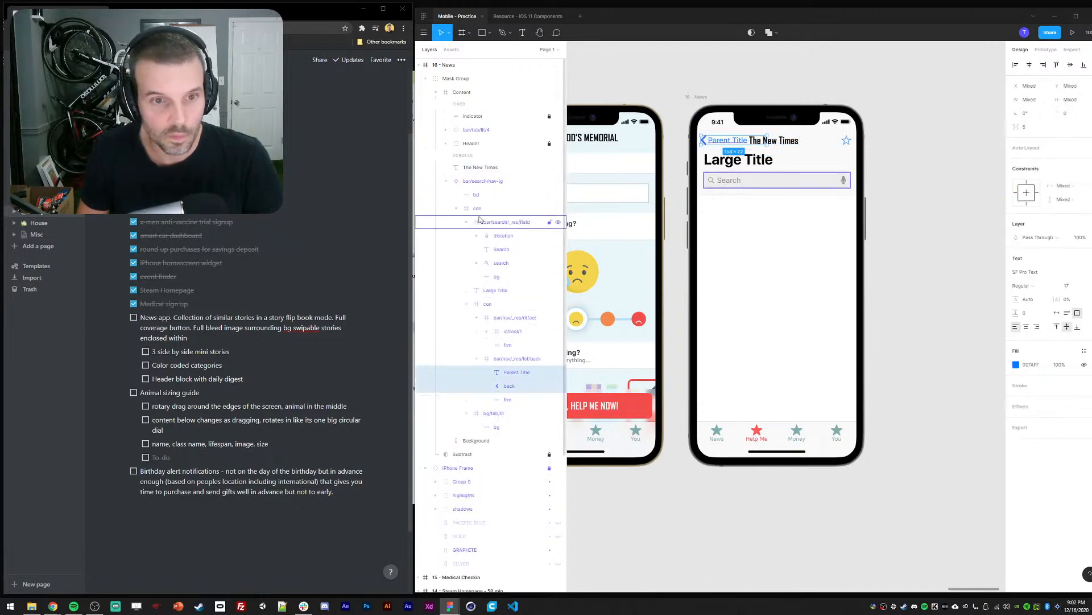
{"action": "key", "text": "Delete"}
Delete the whole bar/search/nav-lg component from the News frame, keeping The New Times title
{"action": "left_click", "coordinate": [726, 166], "text": "ctrl"}
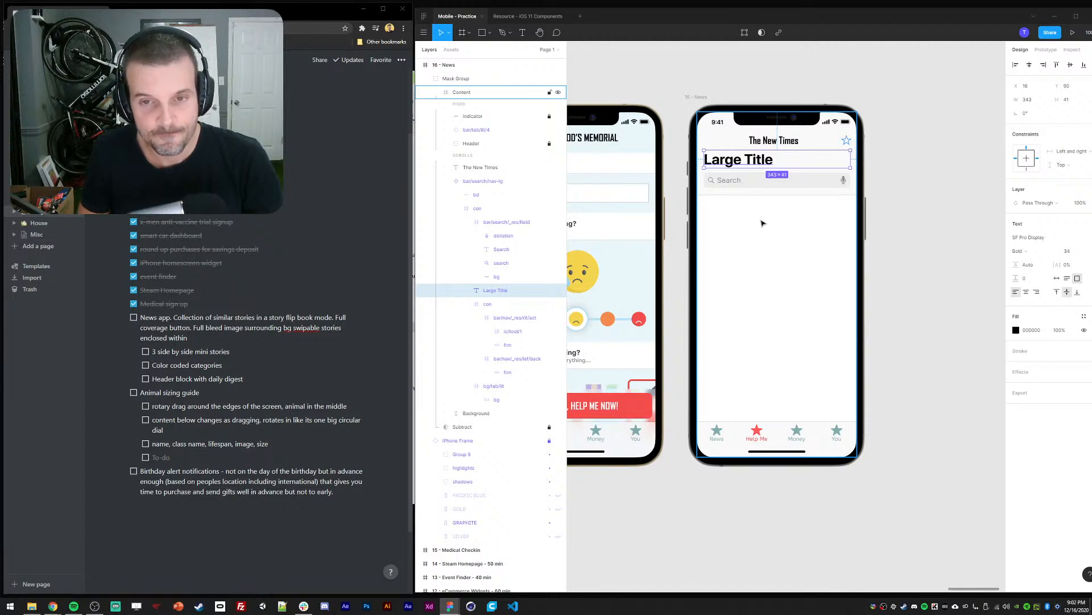
{"action": "left_click", "coordinate": [474, 183]}
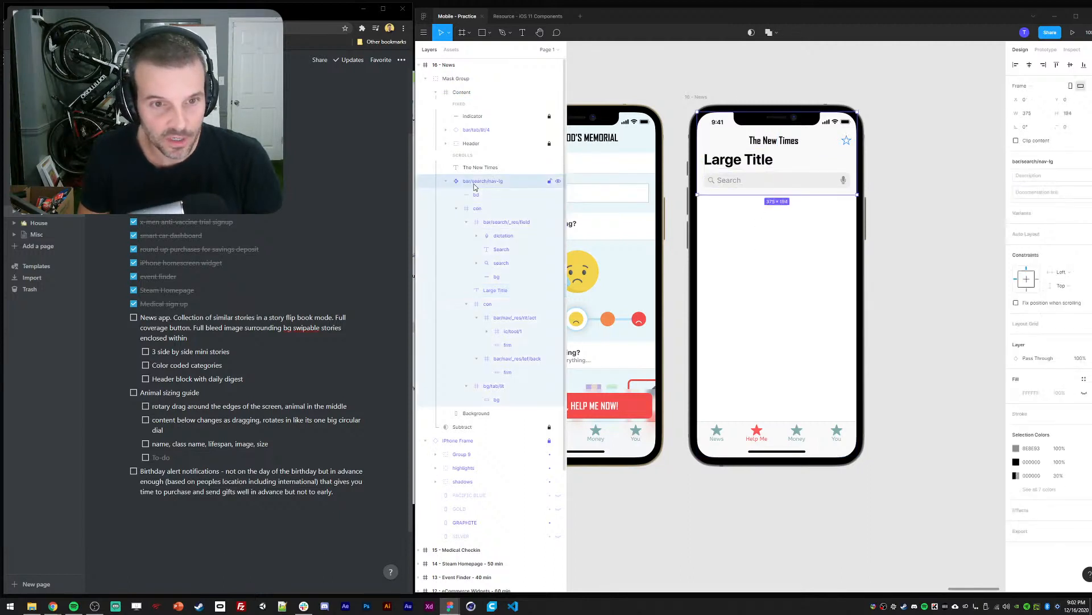
{"action": "key", "text": "Delete"}
{"action": "left_click", "coordinate": [775, 146], "text": "ctrl"}
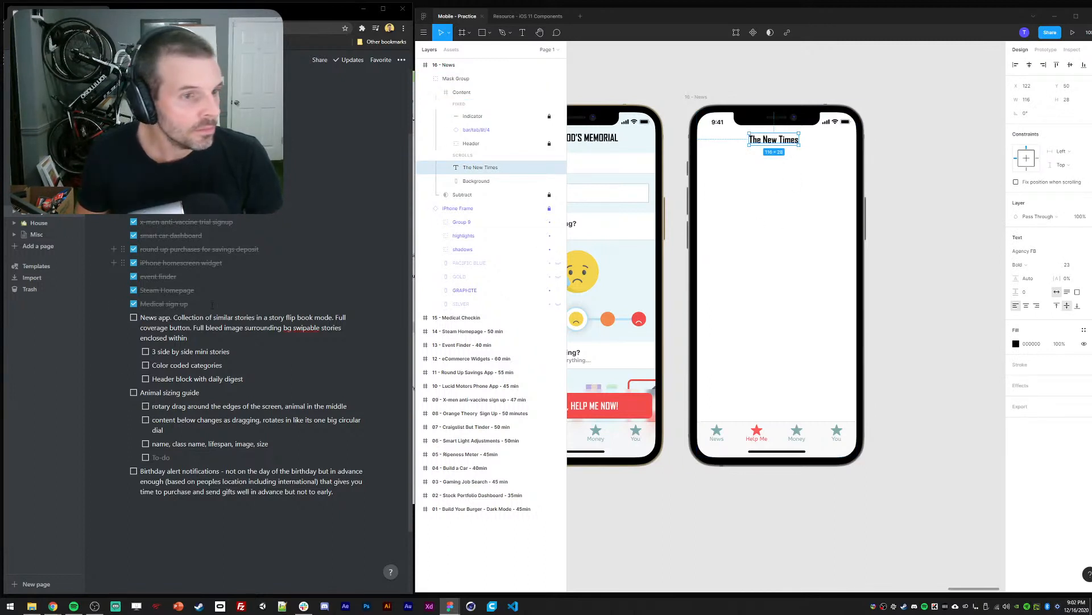
Draw a screen-wide rectangle about 372 × 240 below The New Times title in the News frame
{"action": "scroll", "coordinate": [739, 250], "scroll_direction": "up", "scroll_amount": 1}
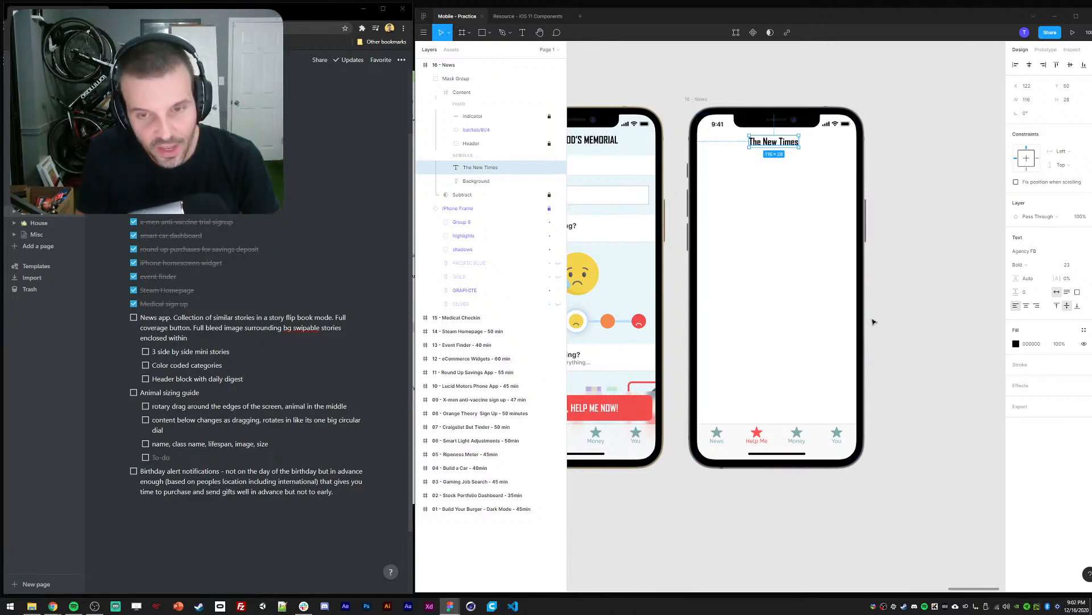
{"action": "key", "text": "r"}
{"action": "left_click_drag", "start_coordinate": [697, 169], "coordinate": [855, 271]}
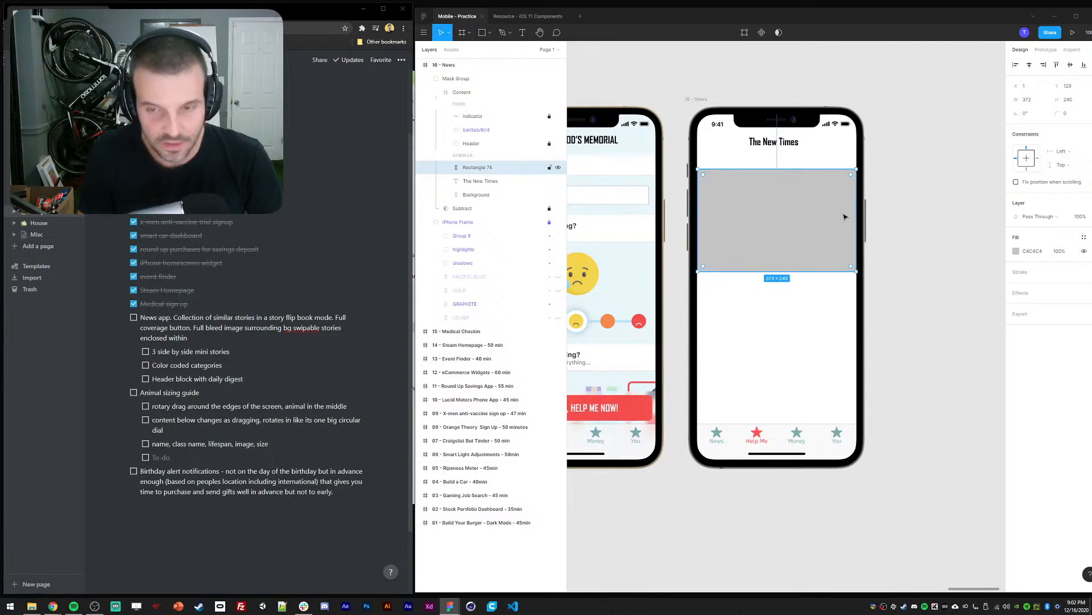
Change the rectangle's fill from solid to Image and use 800.jpg from the Desktop as the picture
{"action": "left_click", "coordinate": [1016, 251]}
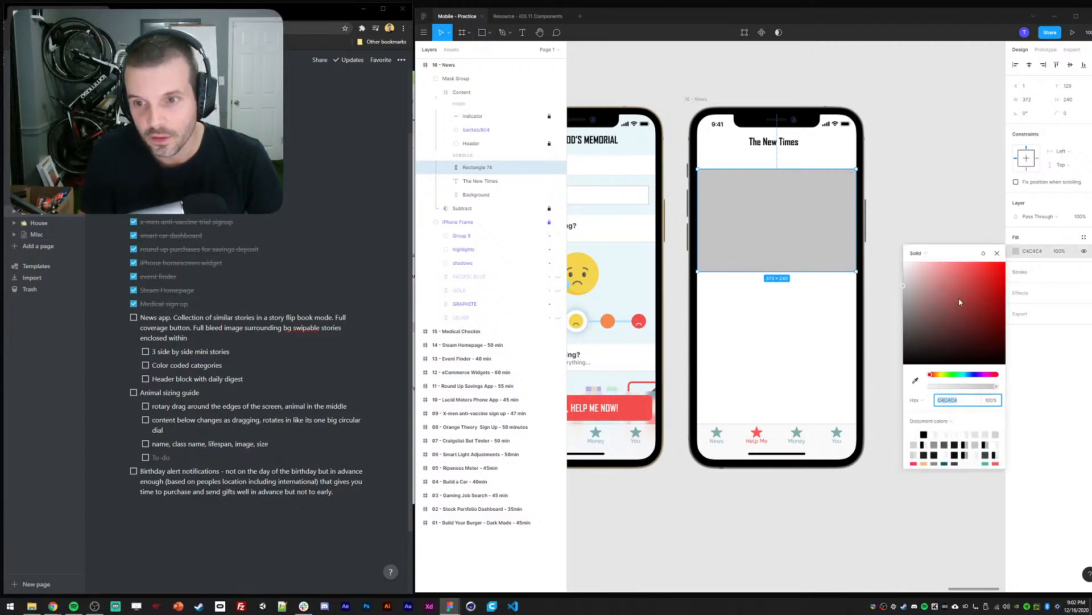
{"action": "left_click", "coordinate": [917, 255]}
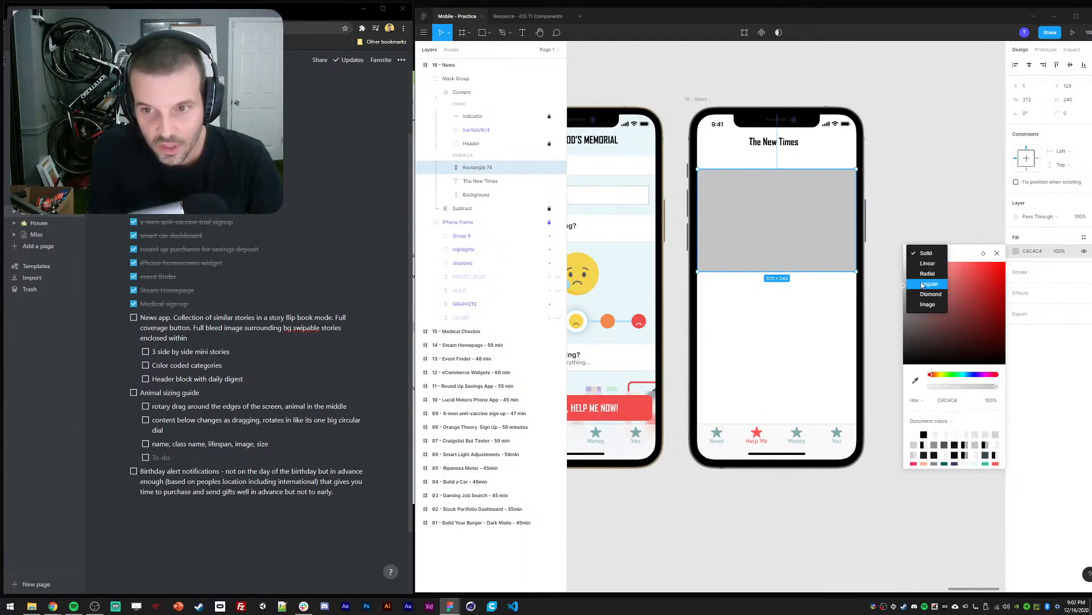
{"action": "left_click", "coordinate": [796, 229]}
{"action": "left_click", "coordinate": [922, 256]}
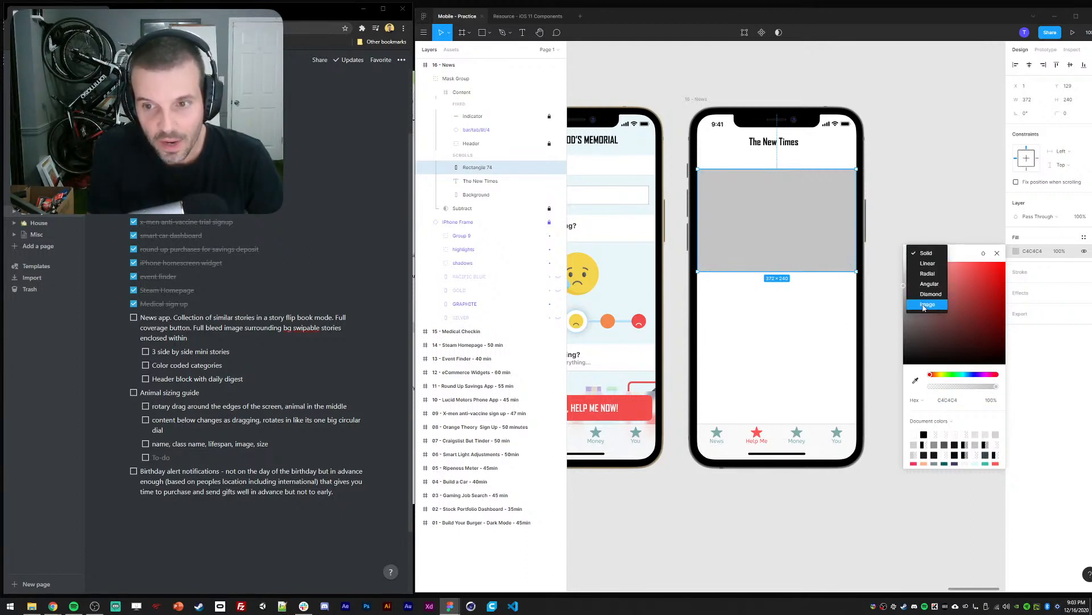
{"action": "left_click", "coordinate": [925, 306]}
{"action": "left_click", "coordinate": [954, 313]}
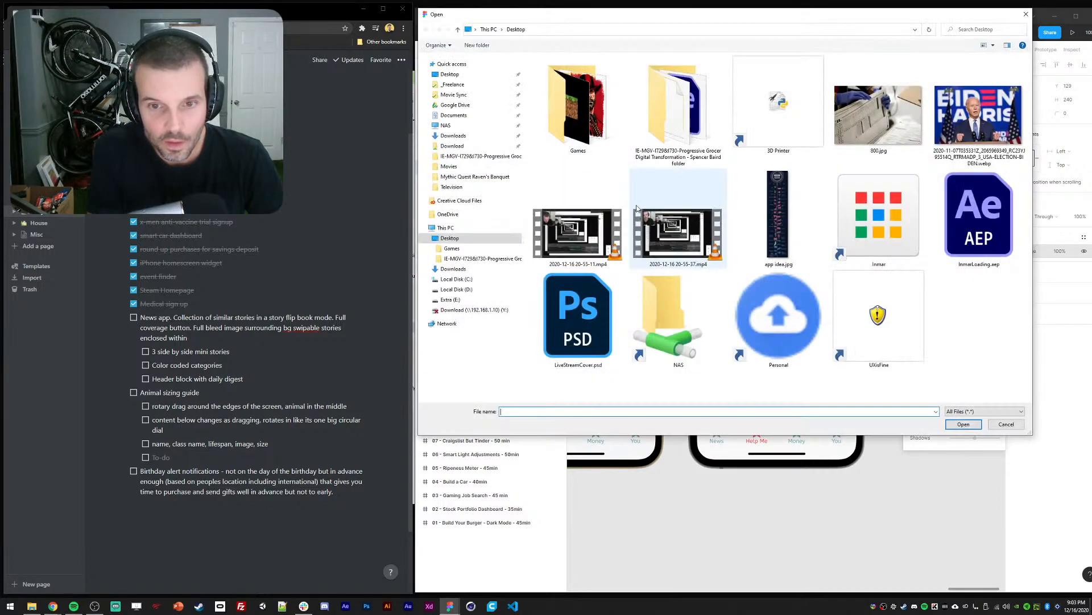
{"action": "left_click_drag", "start_coordinate": [836, 18], "coordinate": [830, 19]}
{"action": "left_click", "coordinate": [573, 233]}
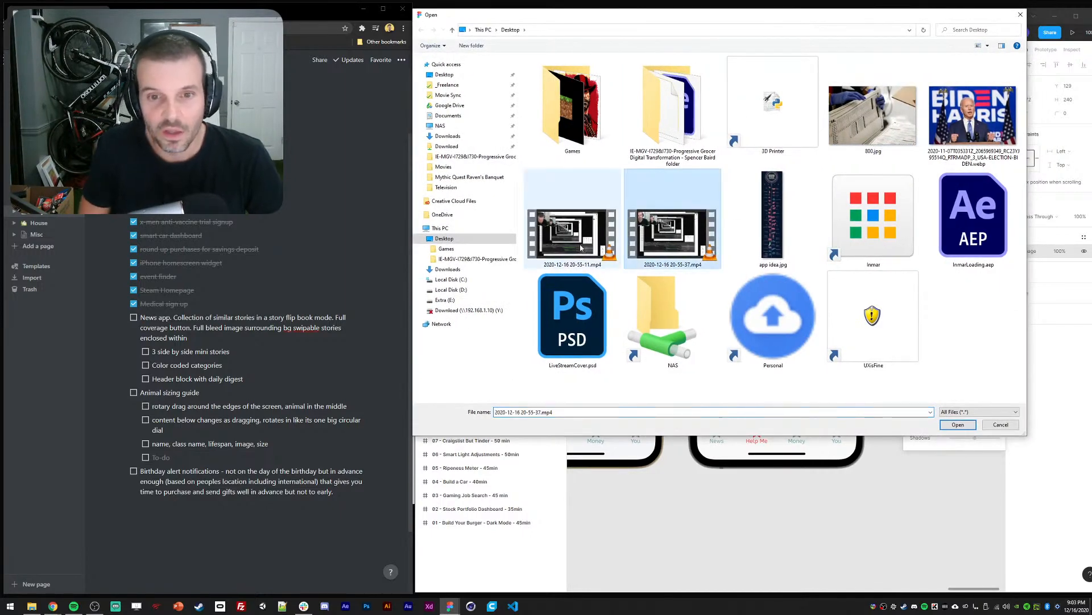
{"action": "double_click", "coordinate": [867, 140]}
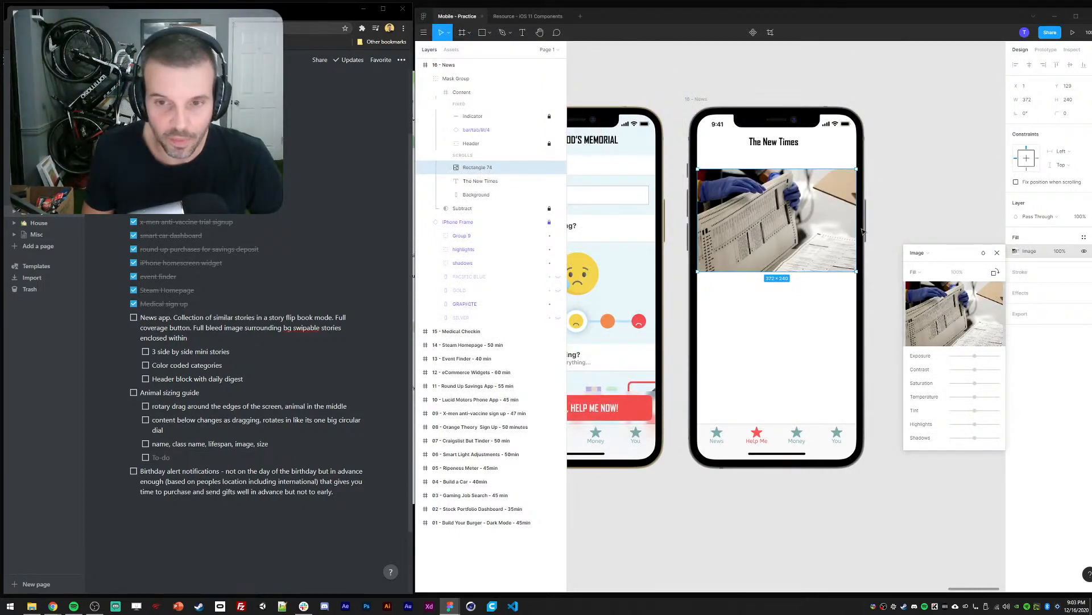
Move the photo rectangle down to about Y 182 to leave room for a heading above it
{"action": "left_click_drag", "start_coordinate": [911, 191], "coordinate": [899, 187]}
{"action": "left_click_drag", "start_coordinate": [736, 224], "coordinate": [735, 252]}
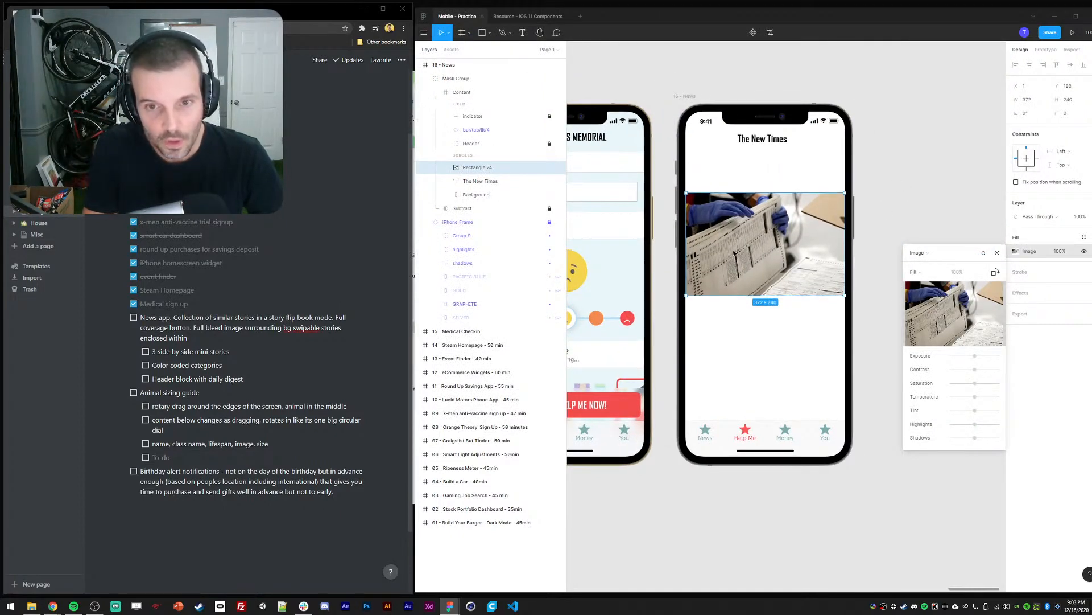
{"action": "key", "text": "Escape"}
{"action": "key", "text": "Escape"}
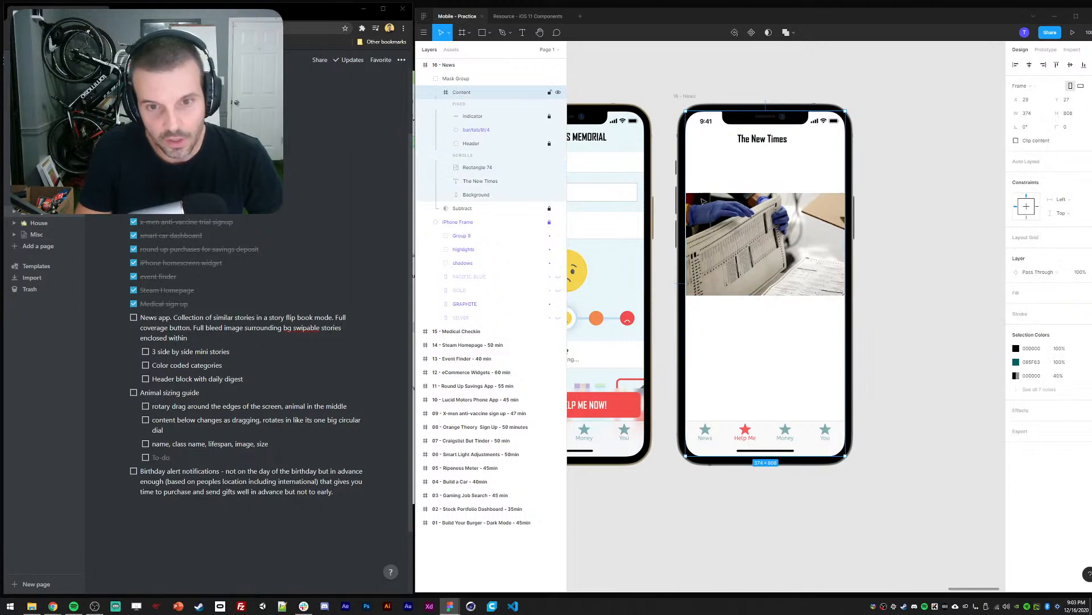
{"action": "left_click", "coordinate": [715, 253]}
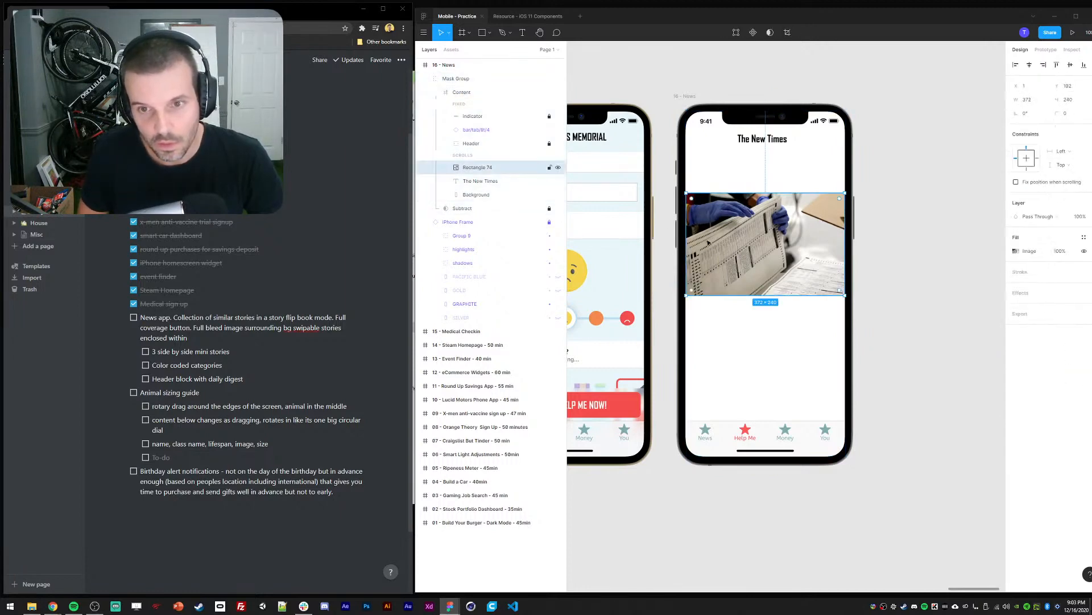
Add the text "Election Results" just above the photo, near its left edge at about X 23, Y 152
{"action": "key", "text": "t"}
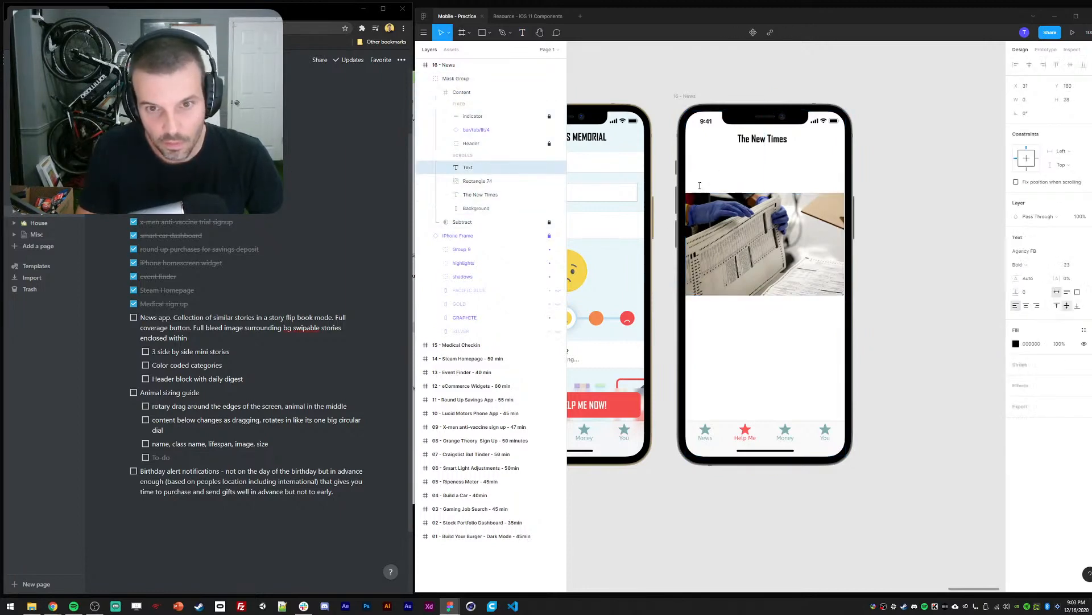
{"action": "left_click", "coordinate": [699, 182]}
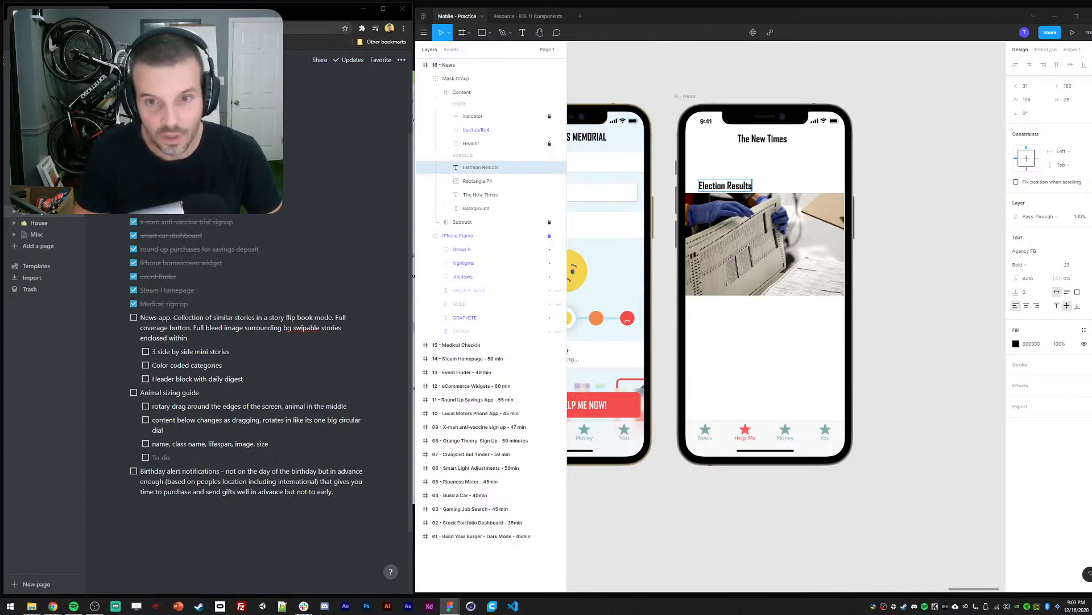
{"action": "left_click_drag", "start_coordinate": [726, 185], "coordinate": [722, 182]}
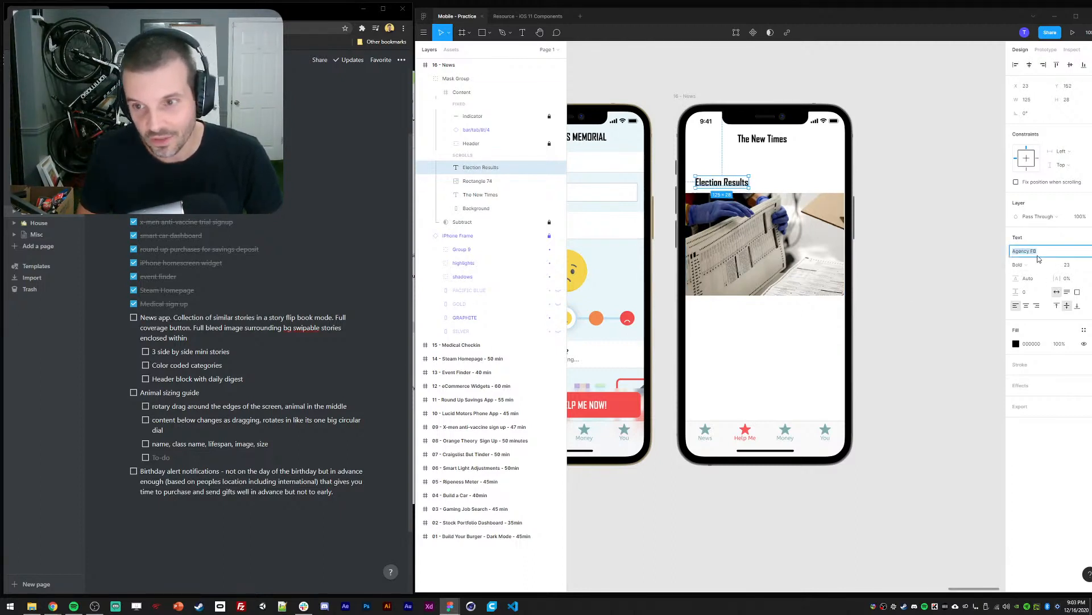
Move the Figma window fully onto the screen and narrow it so it sits beside the browser window
{"action": "left_click_drag", "start_coordinate": [941, 20], "coordinate": [926, 17]}
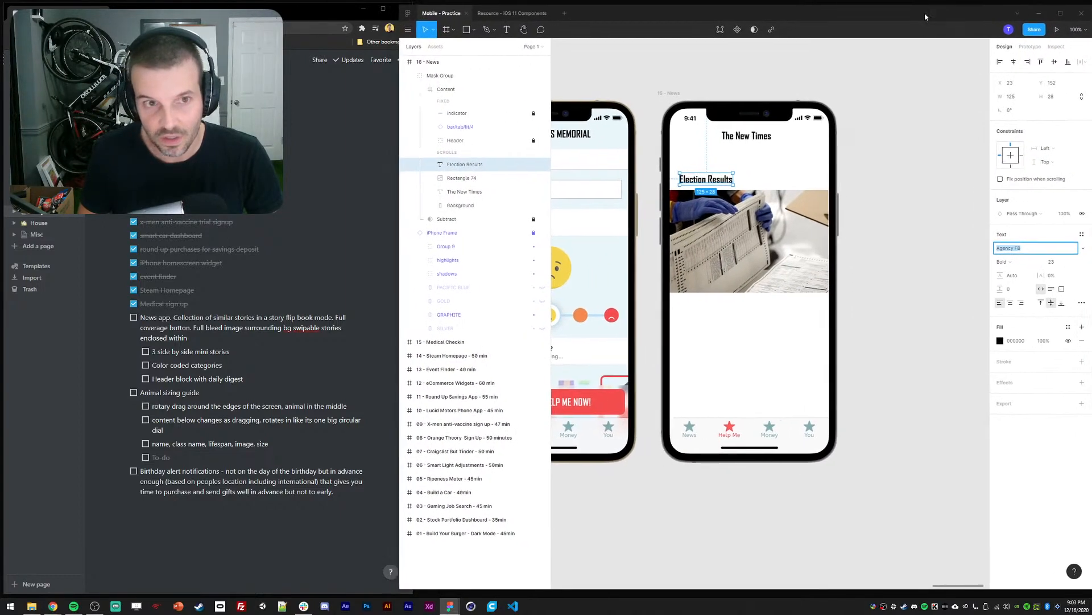
{"action": "left_click", "coordinate": [398, 587]}
{"action": "left_click", "coordinate": [401, 585]}
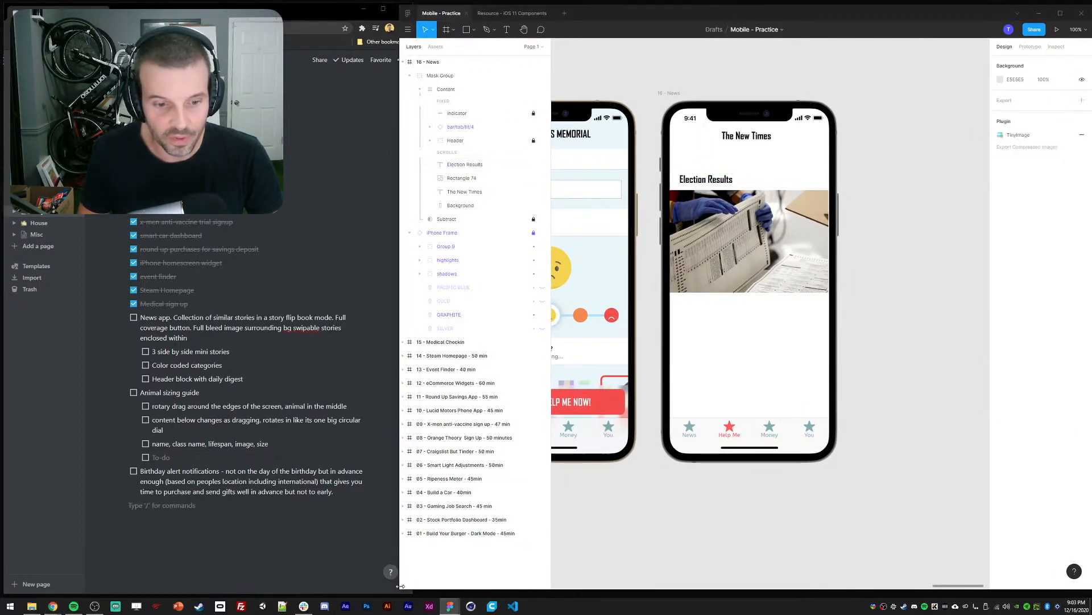
{"action": "left_click", "coordinate": [398, 587]}
{"action": "left_click", "coordinate": [426, 582]}
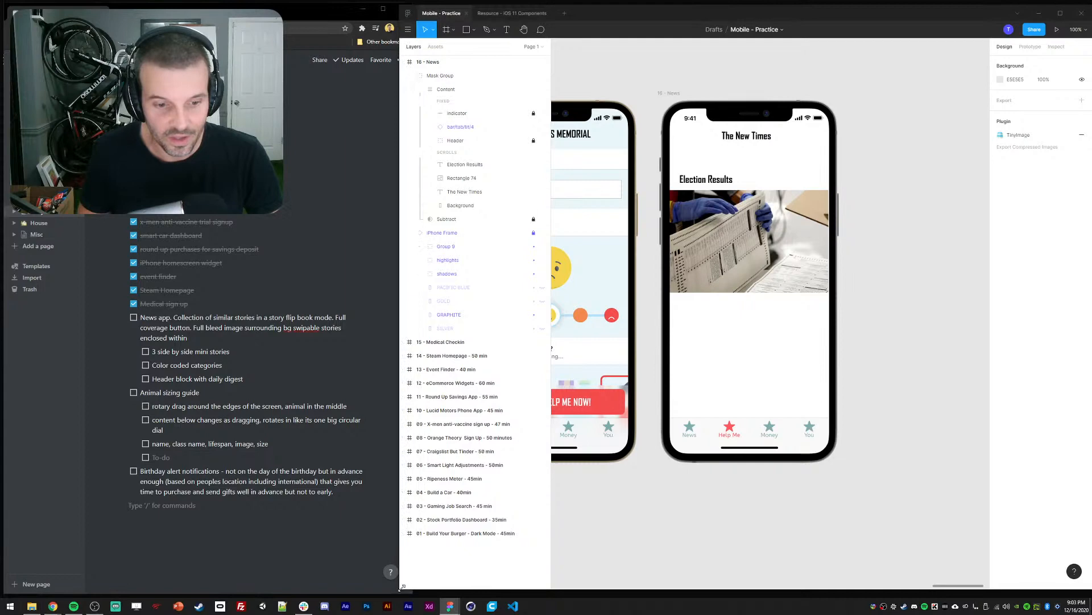
{"action": "left_click_drag", "start_coordinate": [401, 587], "coordinate": [418, 588]}
Switch to Chrome and open the Google Fonts catalogue in a new tab
{"action": "key", "text": "ctrl+t"}
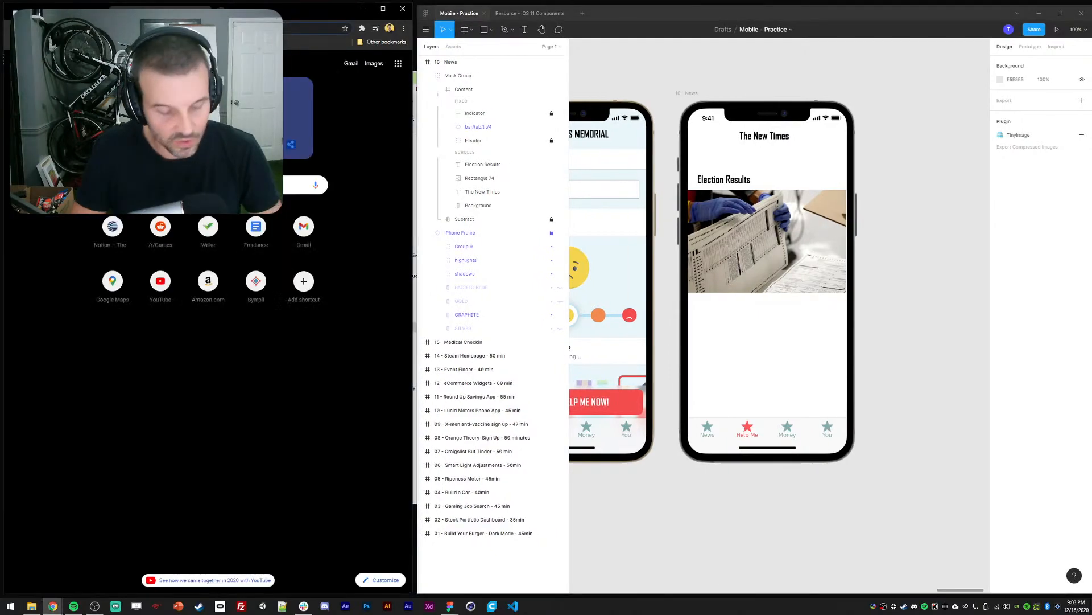
{"action": "key", "text": "Return"}
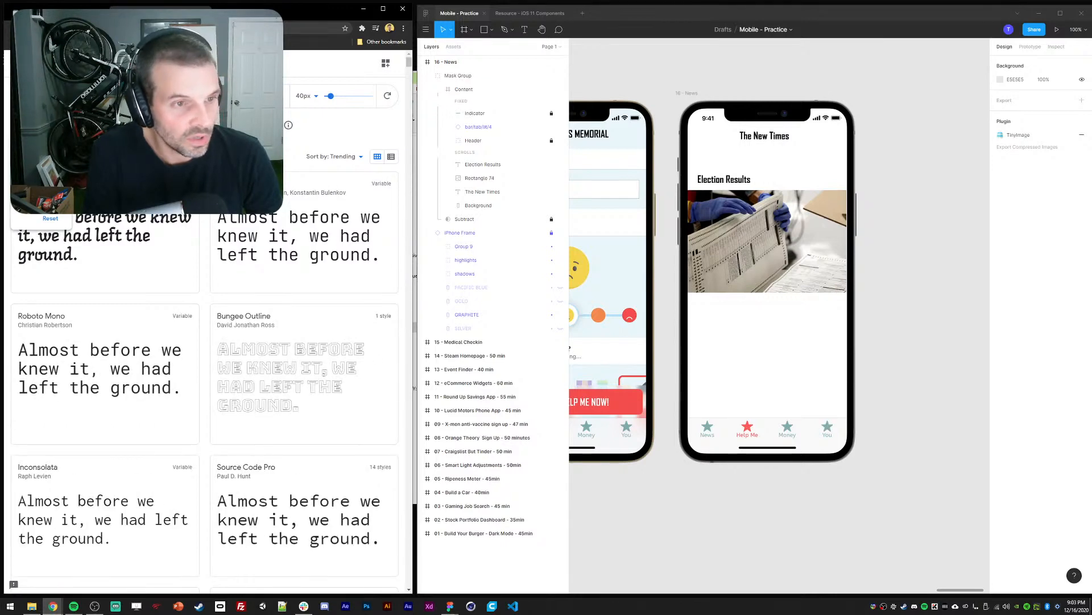
Try to set the font of the Election Results heading to Langar in Figma
{"action": "left_click", "coordinate": [718, 181]}
{"action": "double_click", "coordinate": [718, 180]}
{"action": "left_click", "coordinate": [1005, 248]}
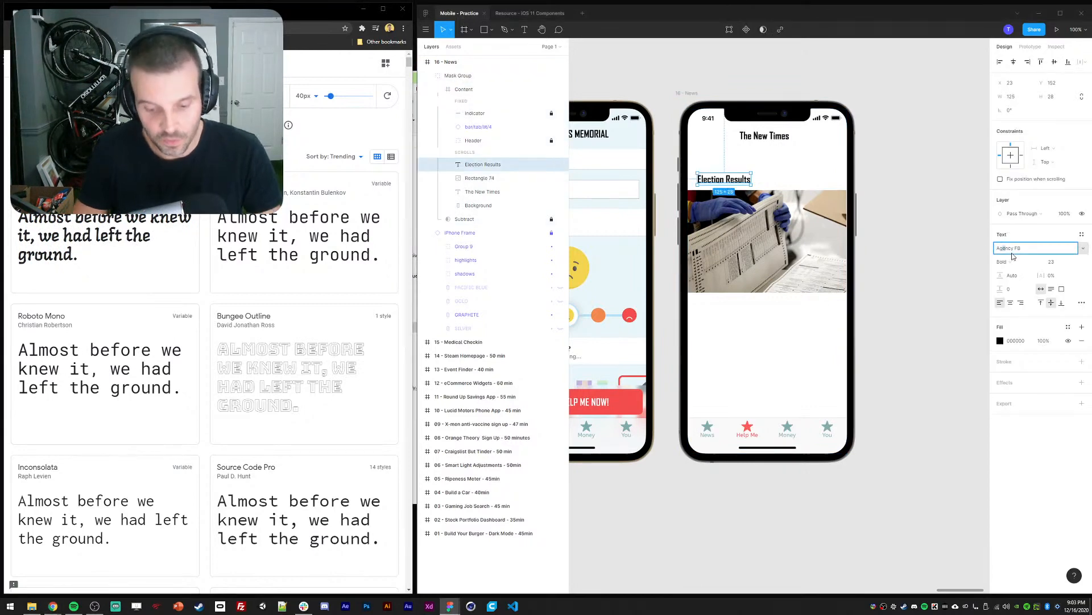
{"action": "type", "text": "Langar"}
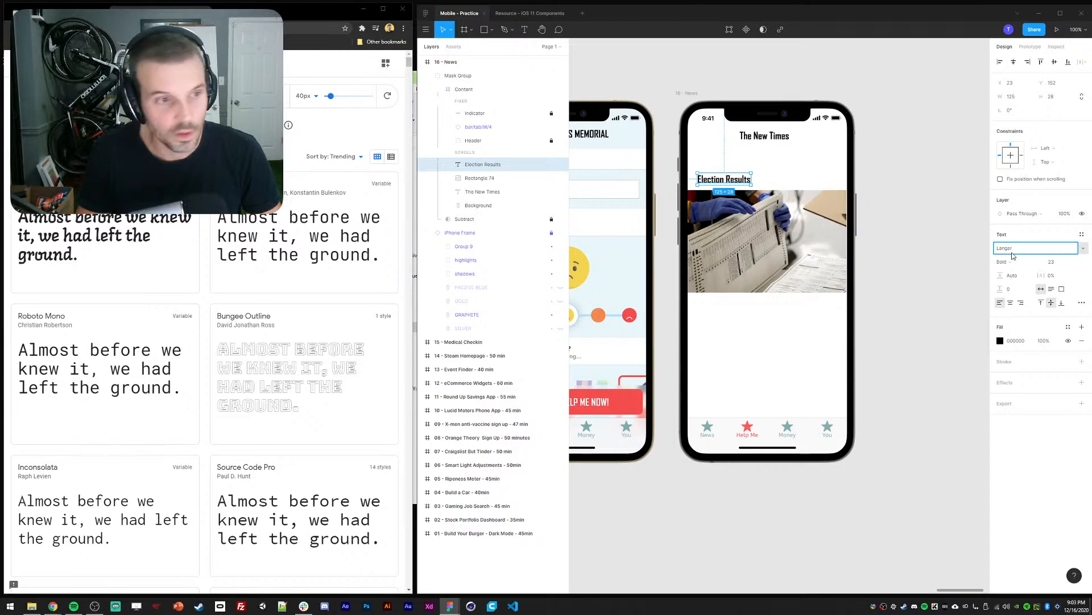
{"action": "key", "text": "Escape"}
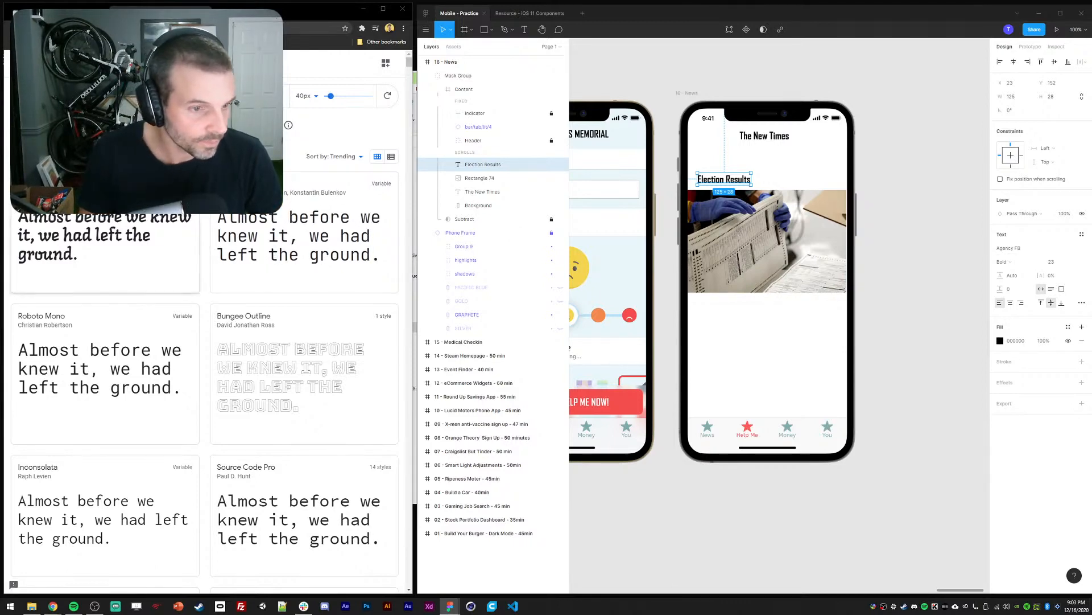
Browse the Google Fonts typefaces for a news-style heading font and examine the Abril Fatface specimen page
{"action": "scroll", "coordinate": [248, 346], "scroll_direction": "down", "scroll_amount": 2}
{"action": "scroll", "coordinate": [247, 346], "scroll_direction": "down", "scroll_amount": 7}
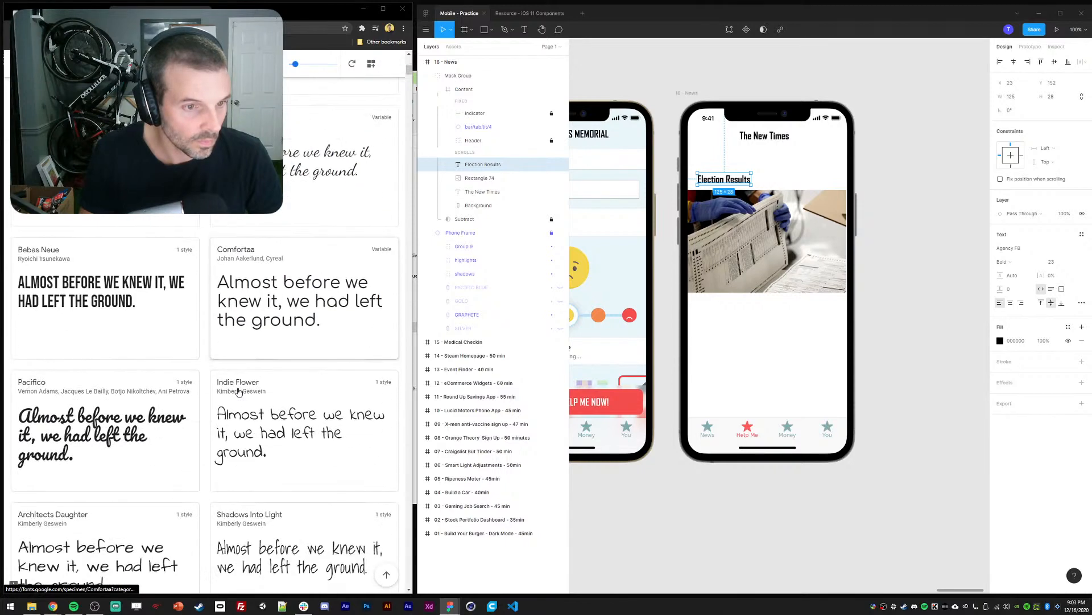
{"action": "scroll", "coordinate": [241, 388], "scroll_direction": "down", "scroll_amount": 5}
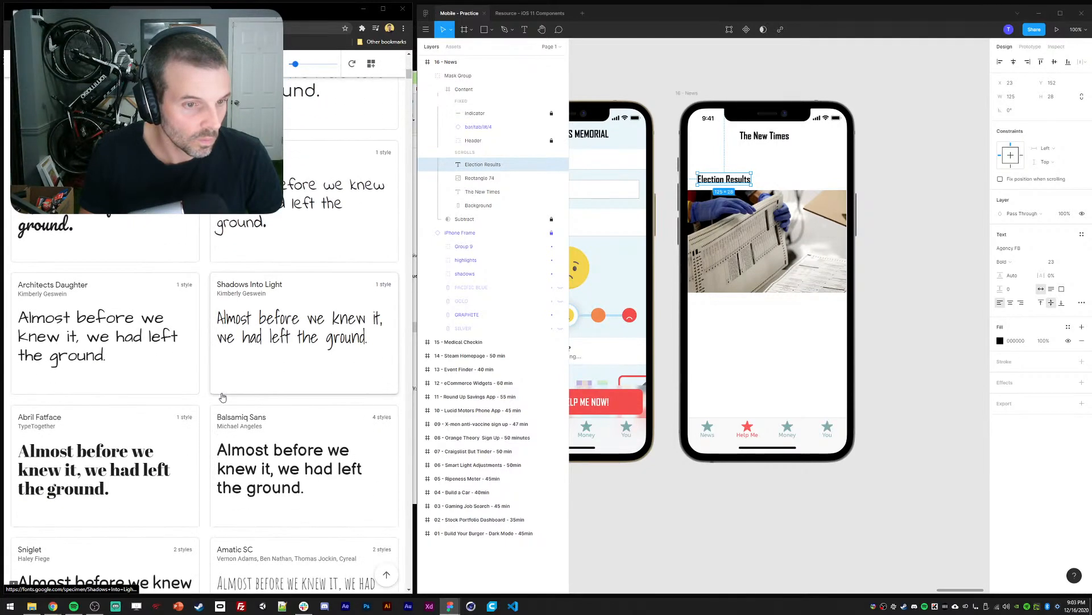
{"action": "scroll", "coordinate": [193, 374], "scroll_direction": "up", "scroll_amount": 8}
{"action": "scroll", "coordinate": [193, 374], "scroll_direction": "up", "scroll_amount": 7}
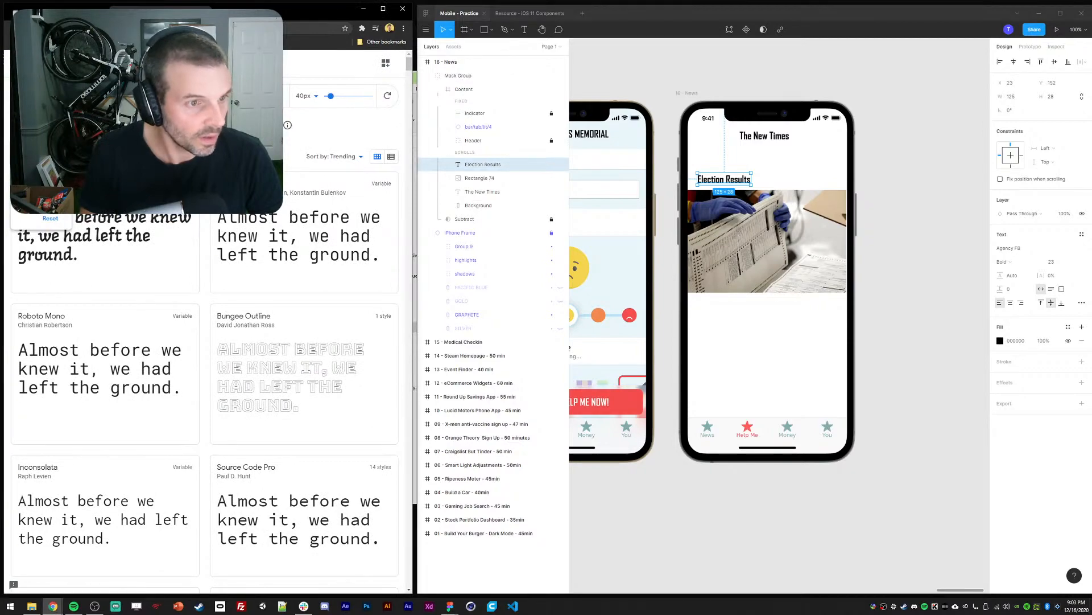
{"action": "scroll", "coordinate": [198, 340], "scroll_direction": "down", "scroll_amount": 4}
{"action": "scroll", "coordinate": [198, 339], "scroll_direction": "down", "scroll_amount": 6}
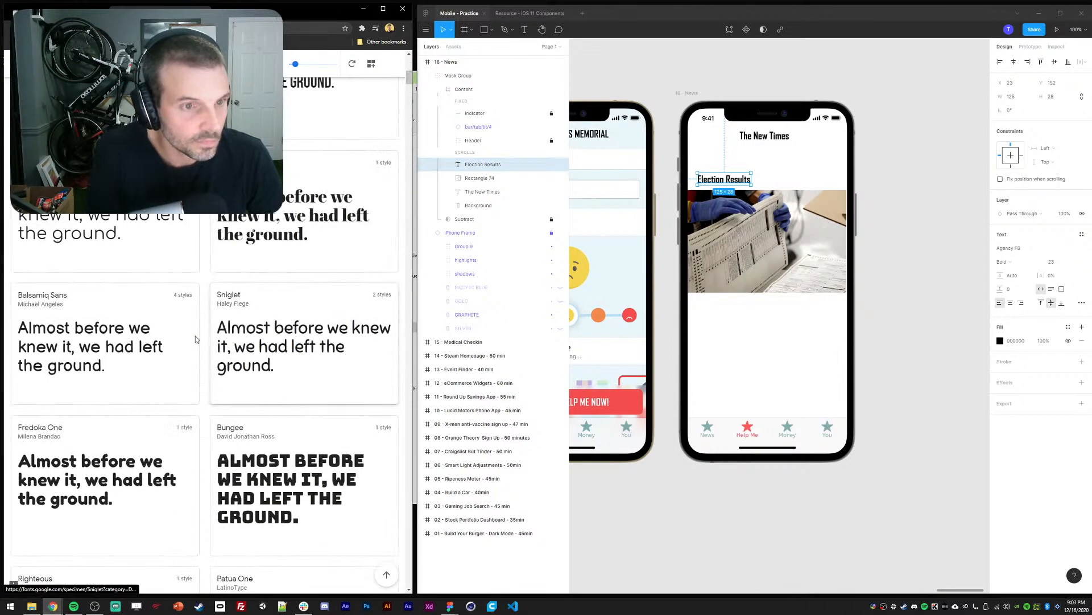
{"action": "left_click", "coordinate": [250, 193]}
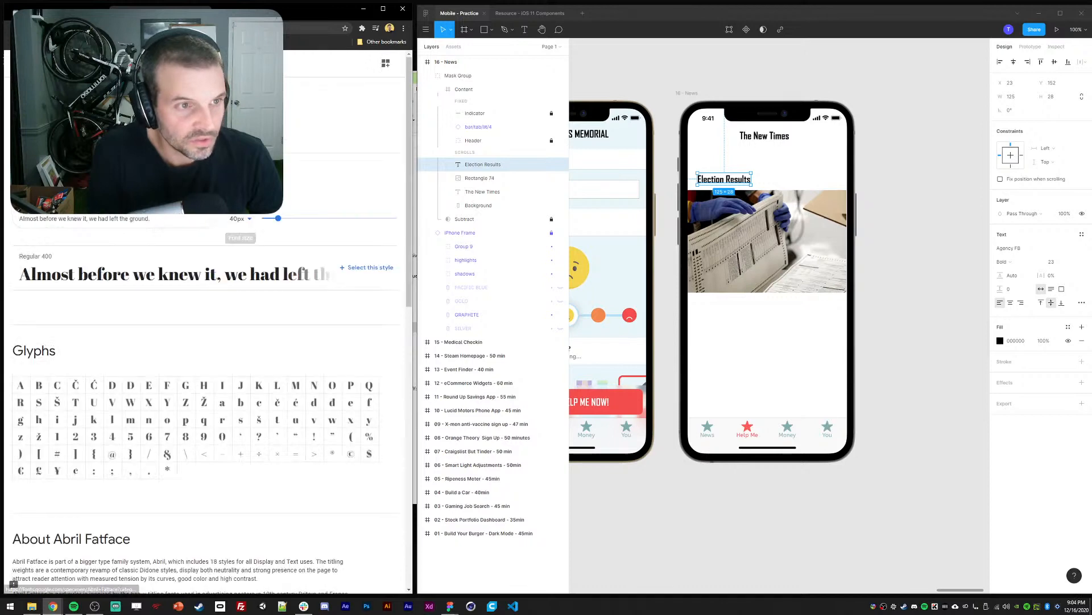
{"action": "key", "text": "alt+Left"}
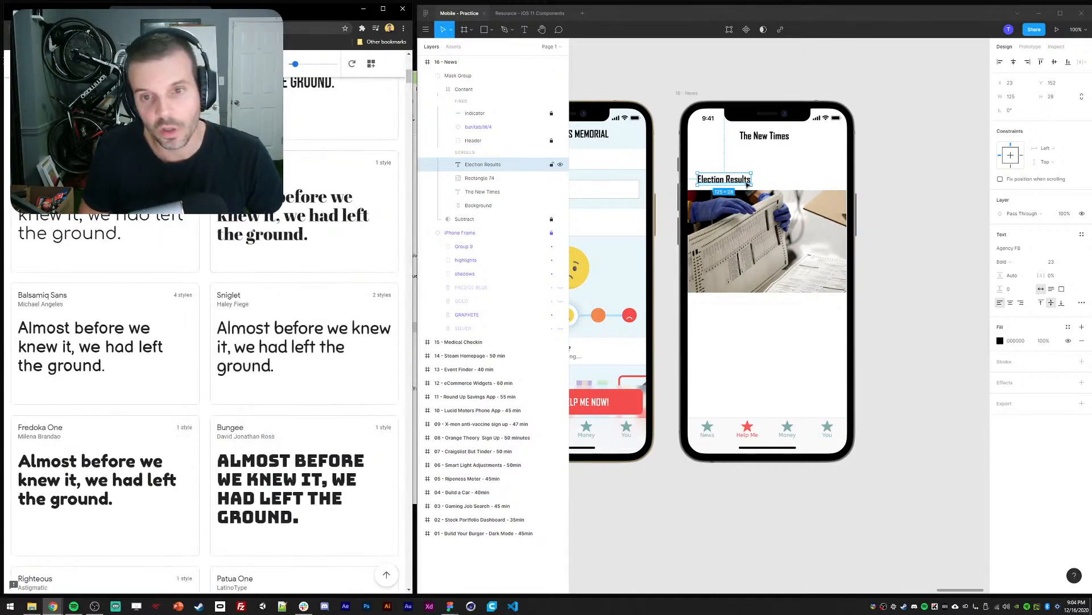
Set the Election Results heading's font to Abril Fatface and paste its text style onto the New Times title
{"action": "left_click", "coordinate": [996, 246]}
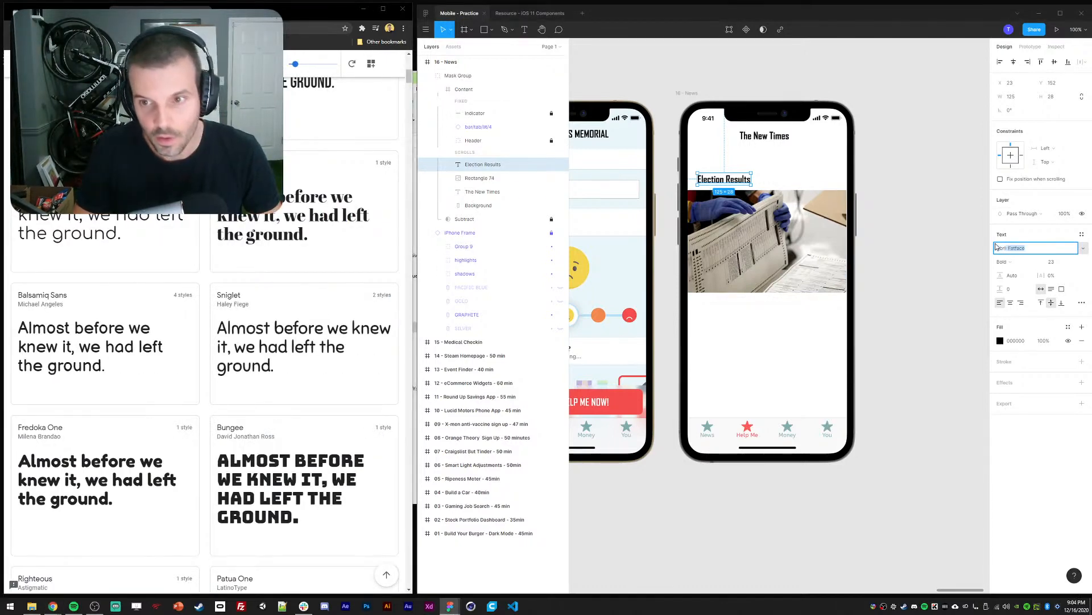
{"action": "key", "text": "Return"}
{"action": "left_click", "coordinate": [950, 212]}
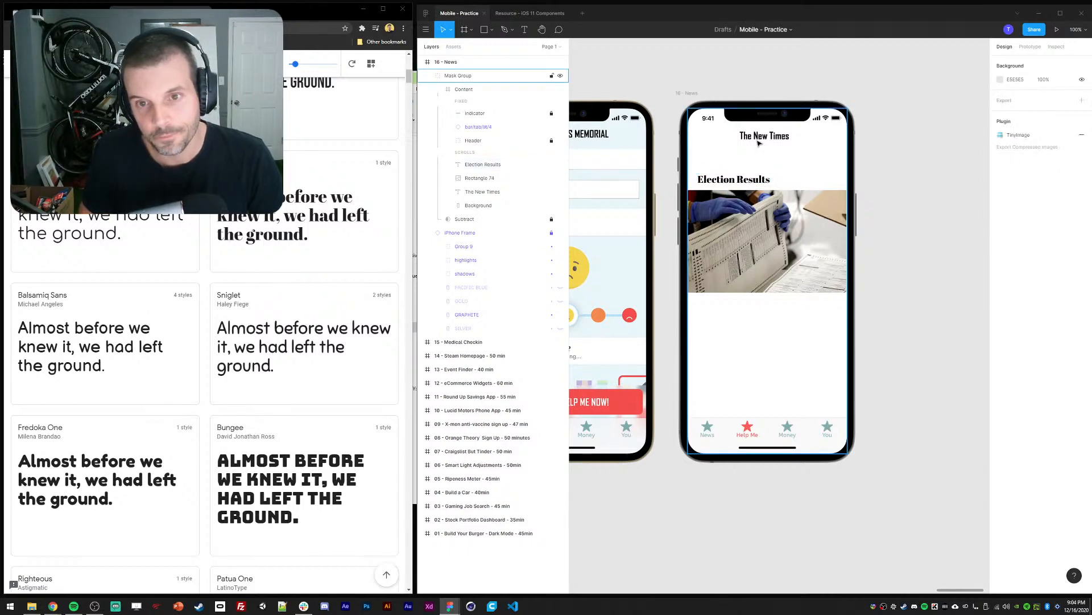
{"action": "left_click", "coordinate": [744, 182]}
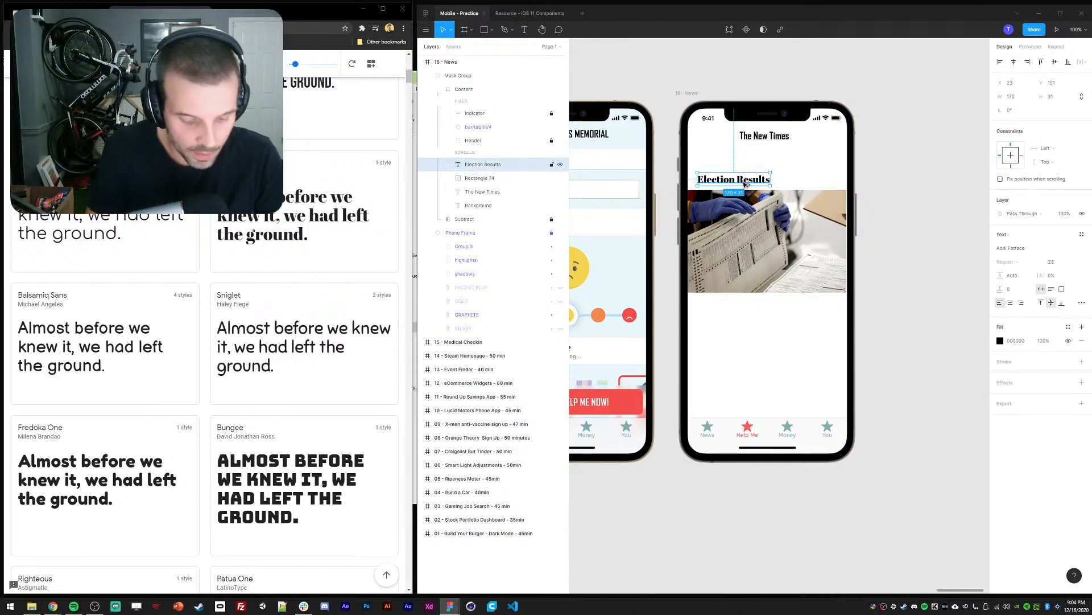
{"action": "left_click", "coordinate": [770, 140]}
{"action": "key", "text": "ctrl+alt+v"}
Remove the spaces in the New Times title and recolour the word New turquoise (00FFD1)
{"action": "double_click", "coordinate": [763, 139]}
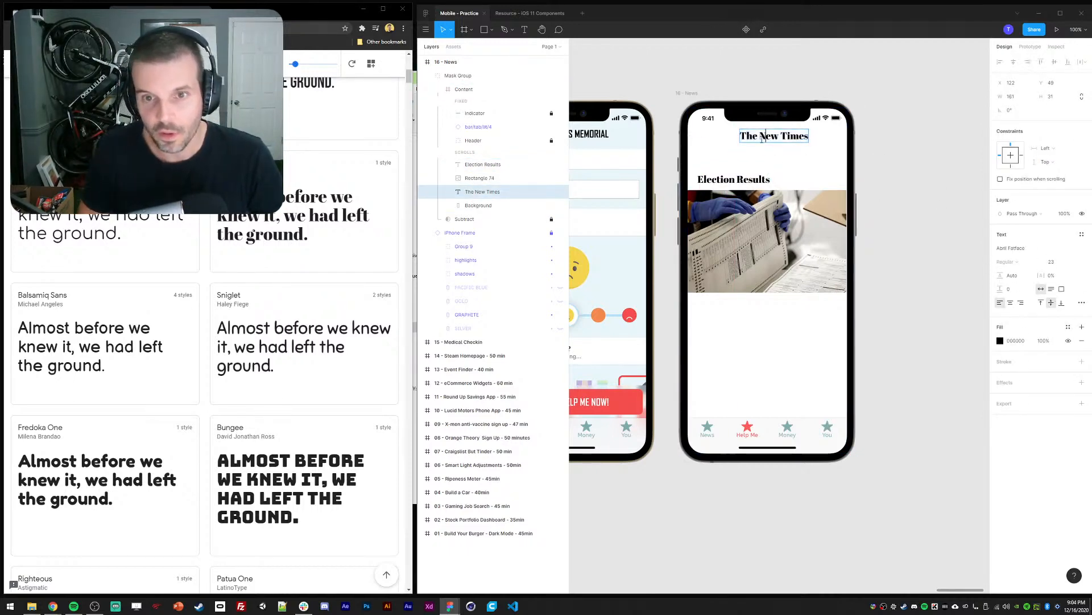
{"action": "double_click", "coordinate": [766, 136]}
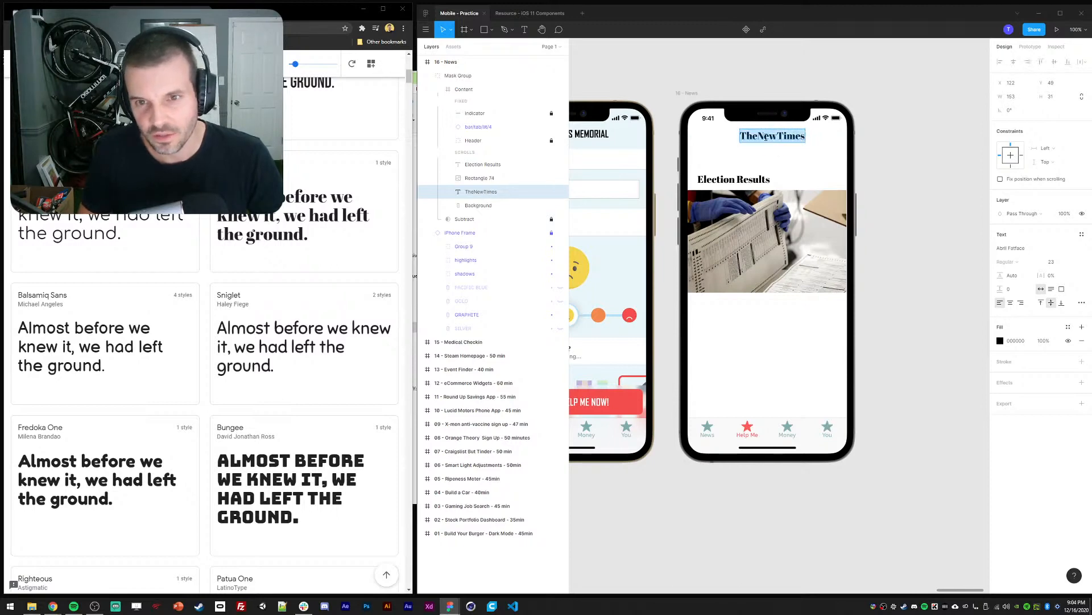
{"action": "left_click", "coordinate": [1000, 341]}
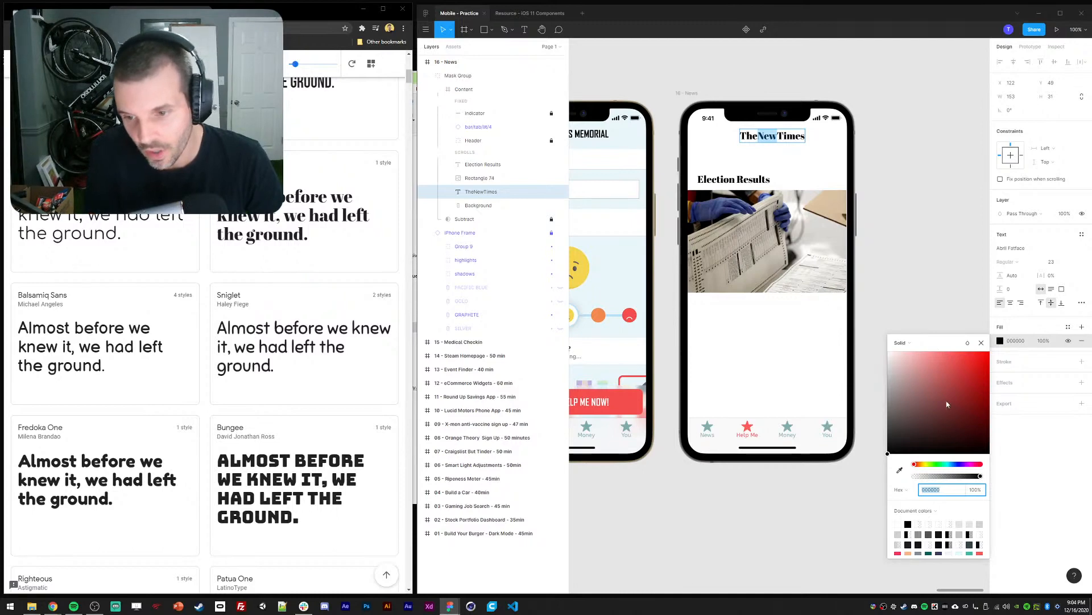
{"action": "left_click", "coordinate": [928, 464]}
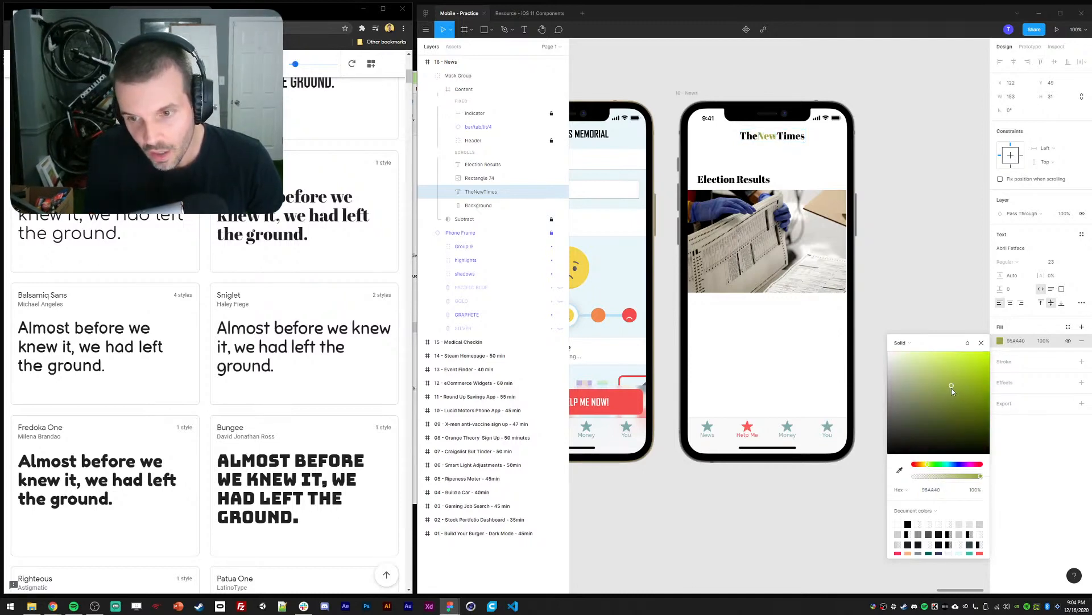
{"action": "left_click", "coordinate": [971, 412]}
{"action": "left_click_drag", "start_coordinate": [978, 416], "coordinate": [1018, 349]}
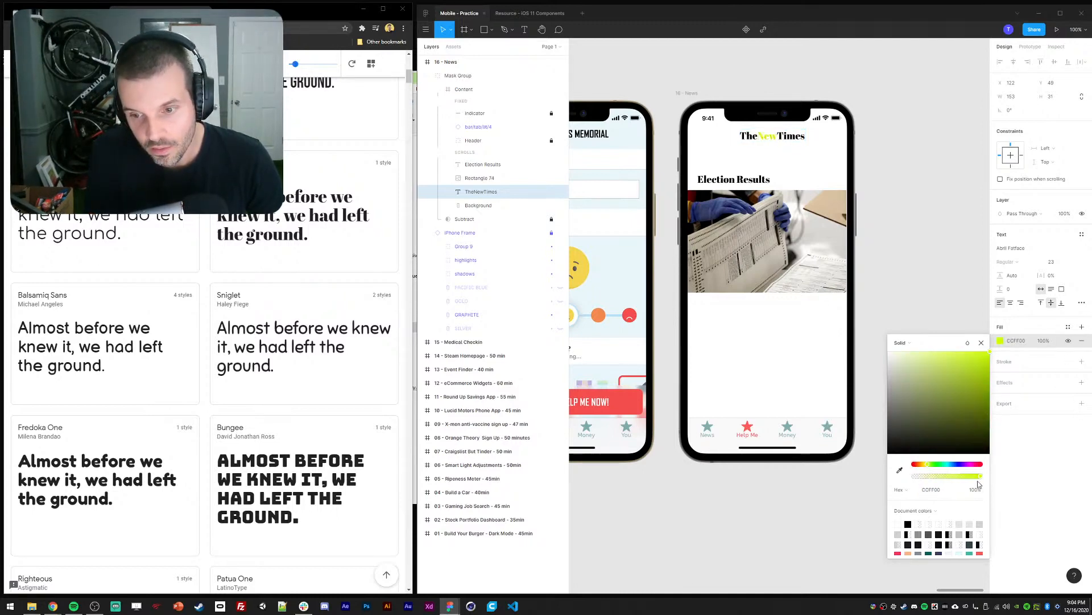
{"action": "left_click", "coordinate": [949, 465]}
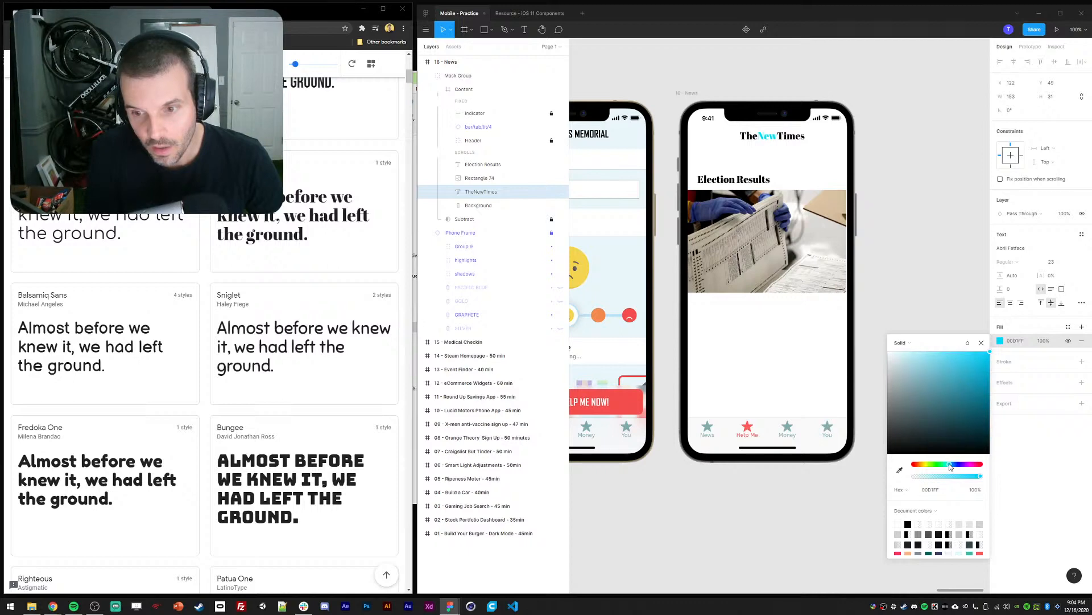
{"action": "left_click_drag", "start_coordinate": [949, 465], "coordinate": [945, 465]}
{"action": "left_click", "coordinate": [890, 168]}
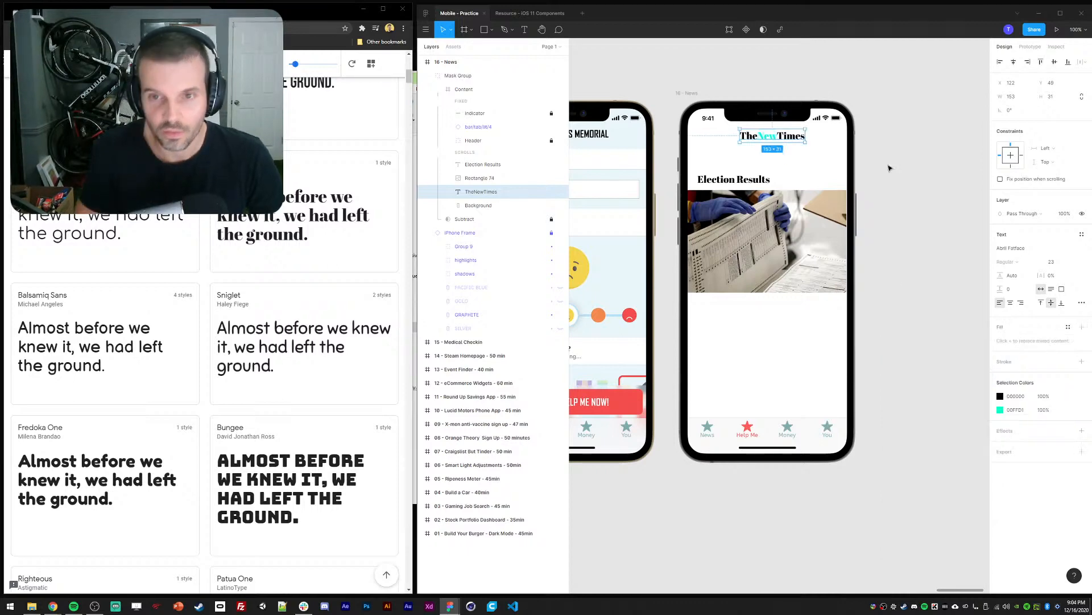
Draw a rectangle about 60 by 34 over the word New, order it behind the title text and nudge it into place
{"action": "key", "text": "plus"}
{"action": "left_click_drag", "start_coordinate": [800, 173], "coordinate": [773, 372]}
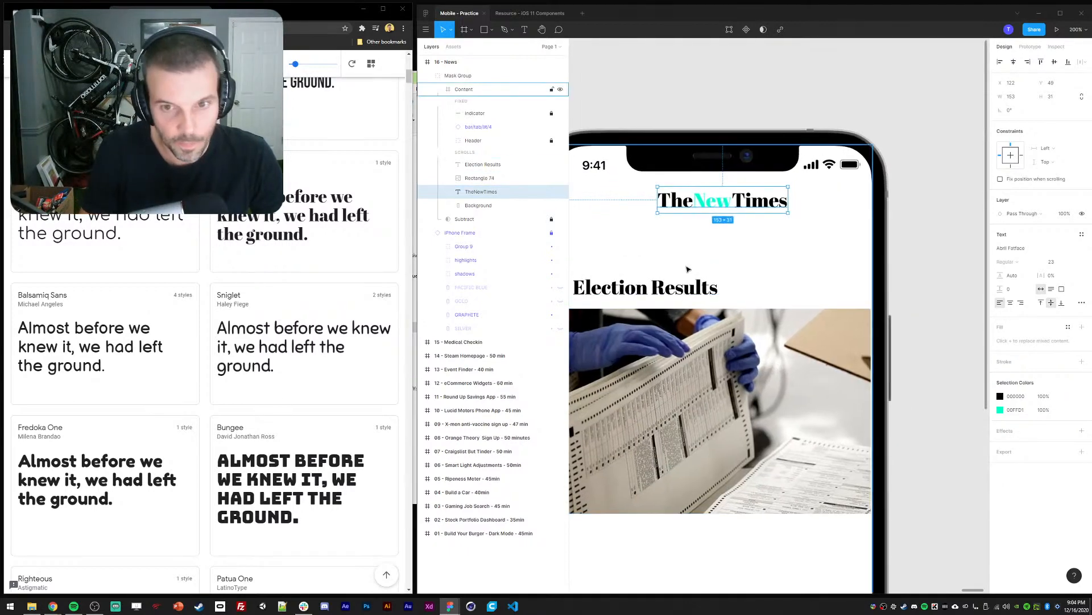
{"action": "key", "text": "r"}
{"action": "left_click_drag", "start_coordinate": [687, 185], "coordinate": [739, 214]}
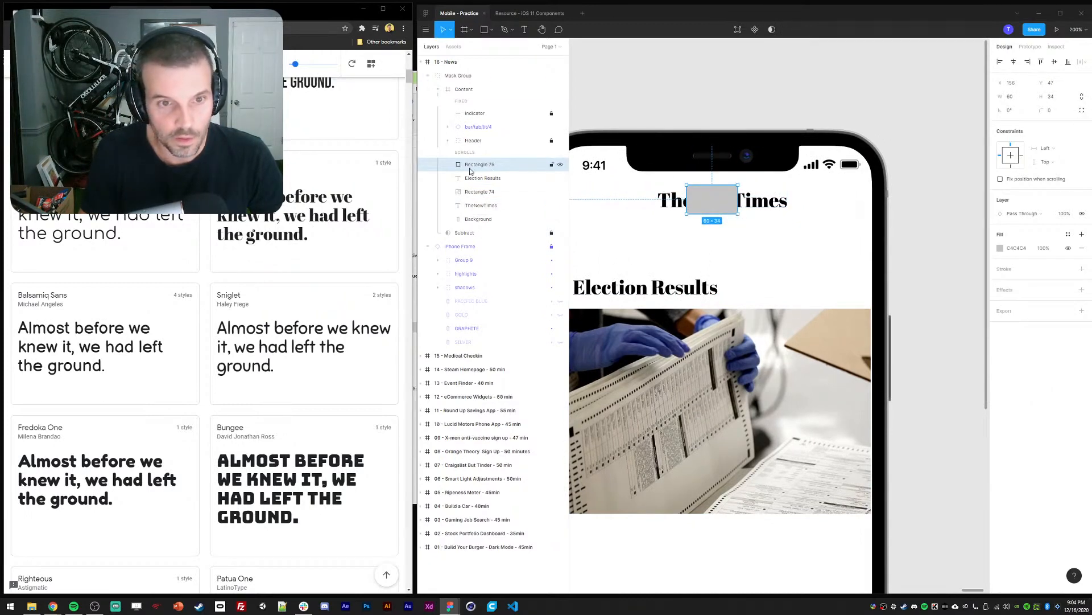
{"action": "left_click_drag", "start_coordinate": [470, 171], "coordinate": [472, 213]}
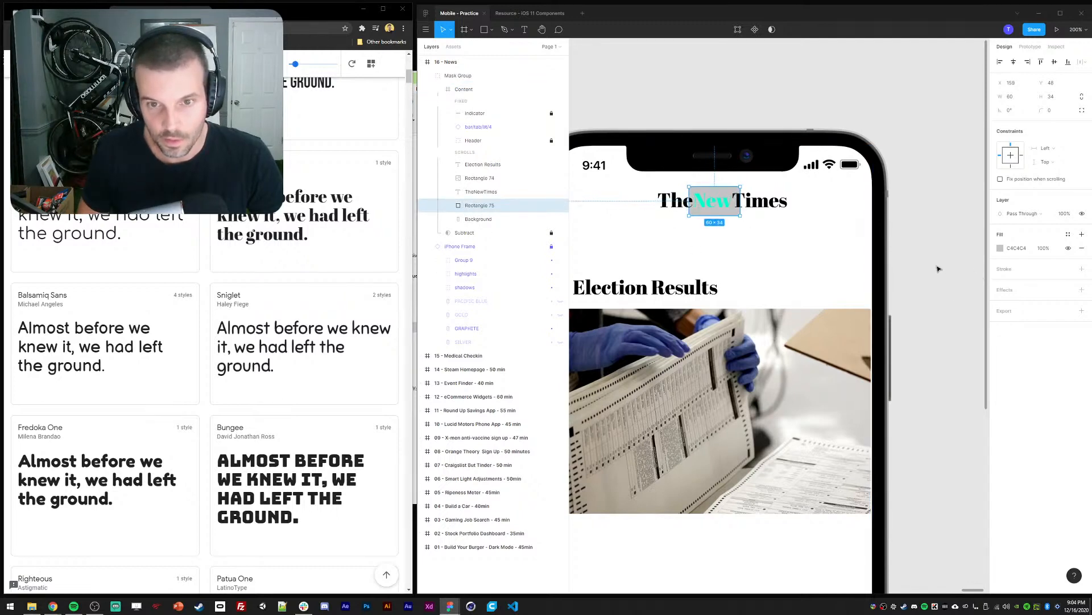
{"action": "key", "text": "Left"}
{"action": "key", "text": "Left"}
{"action": "key", "text": "Down"}
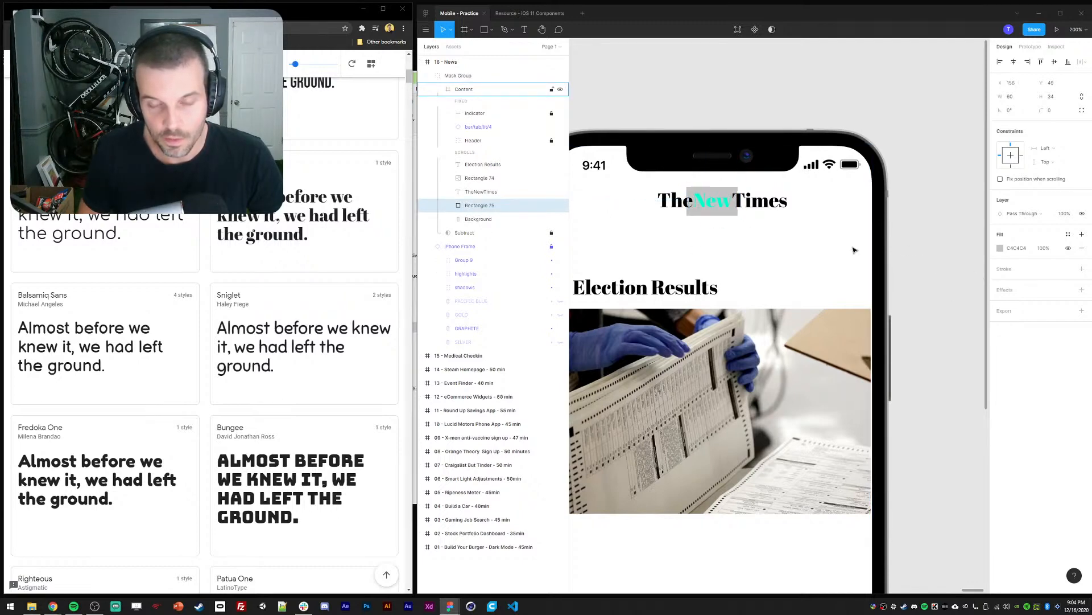
Set the fill of the rectangle behind New to grey 878787
{"action": "key", "text": "minus"}
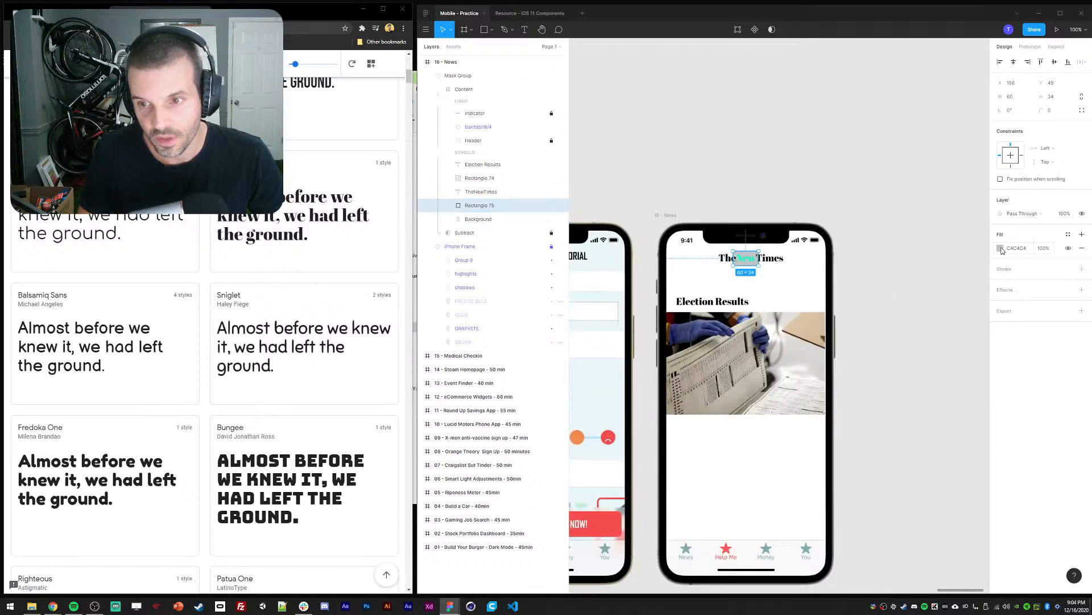
{"action": "left_click", "coordinate": [1001, 248]}
{"action": "left_click", "coordinate": [888, 290]}
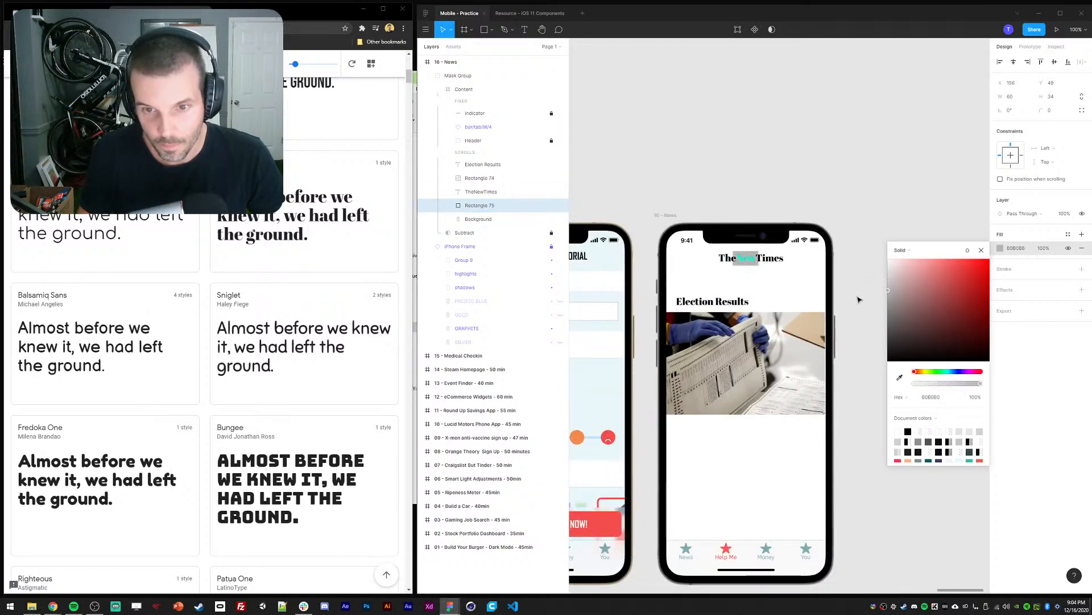
{"action": "left_click_drag", "start_coordinate": [859, 300], "coordinate": [848, 314]}
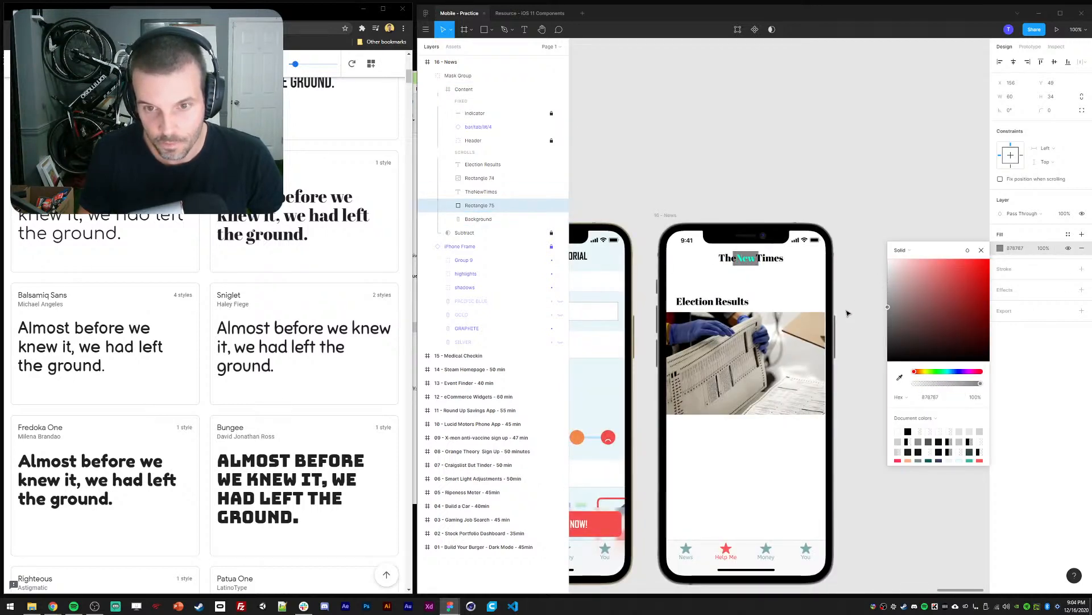
Put a space before and after the word New in the title
{"action": "key", "text": "plus"}
{"action": "key", "text": "plus"}
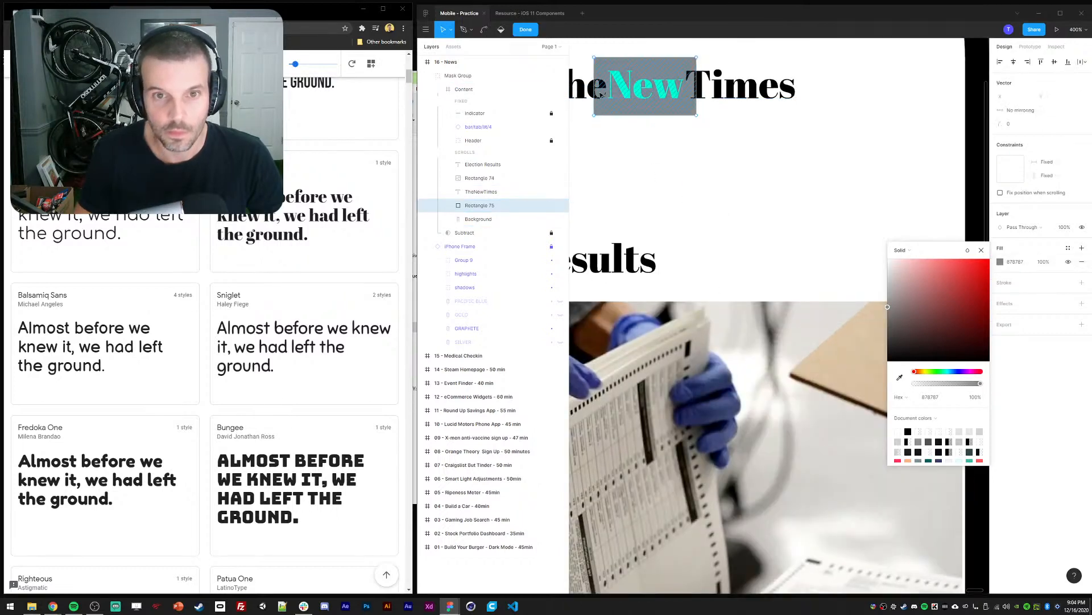
{"action": "left_click_drag", "start_coordinate": [632, 151], "coordinate": [754, 287]}
{"action": "double_click", "coordinate": [730, 223]}
{"action": "left_click", "coordinate": [730, 223]}
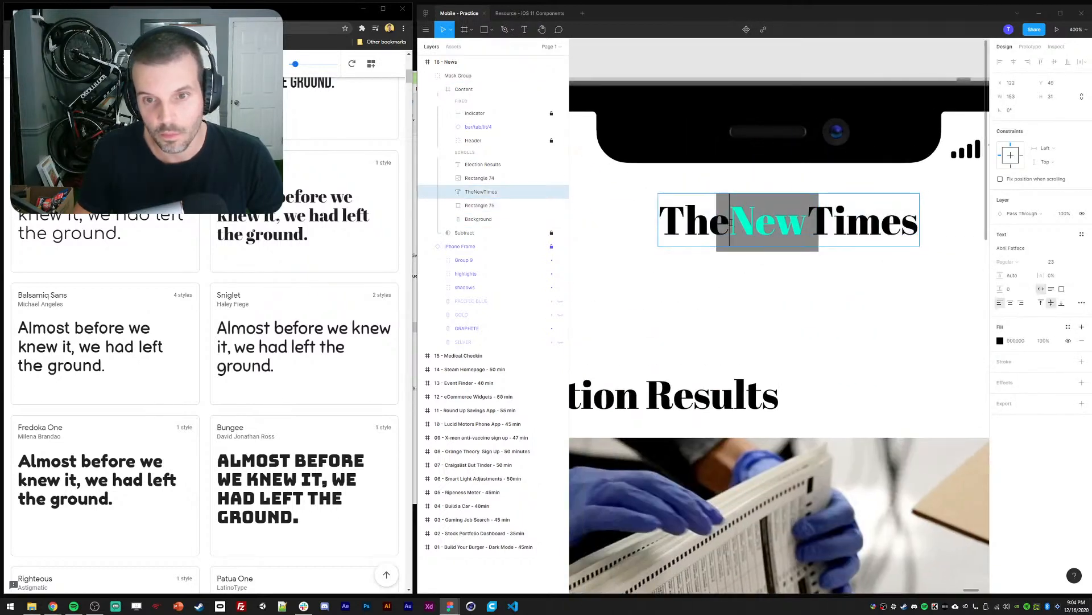
{"action": "left_click", "coordinate": [813, 224]}
{"action": "key", "text": "Escape"}
Move the grey rectangle right behind the word New and resize it to about 52 by 29
{"action": "left_click", "coordinate": [745, 250]}
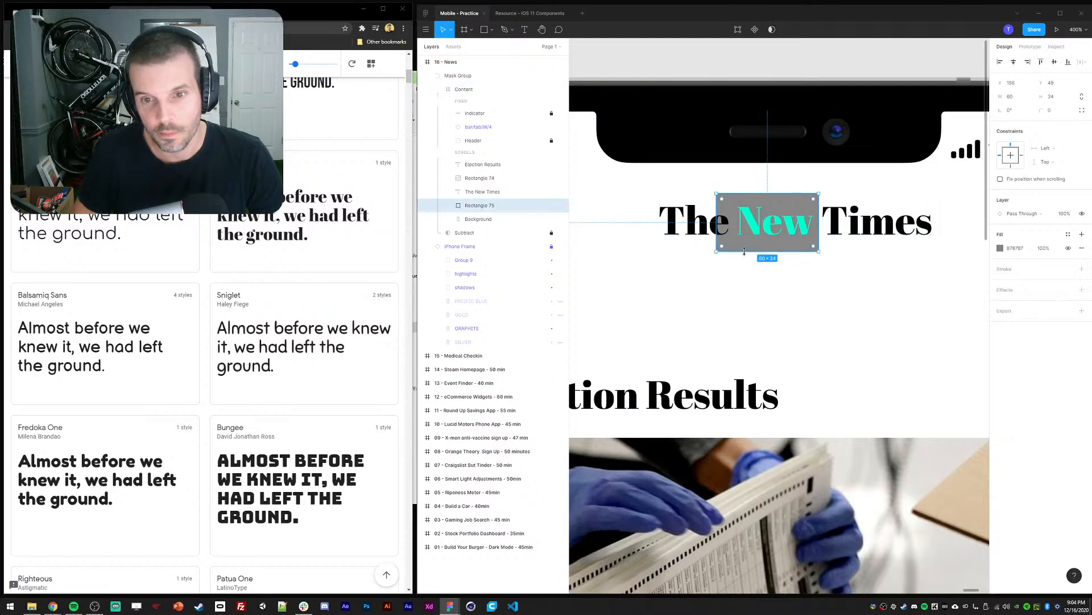
{"action": "key", "text": "shift+Right"}
{"action": "key", "text": "Right"}
{"action": "key", "text": "Right"}
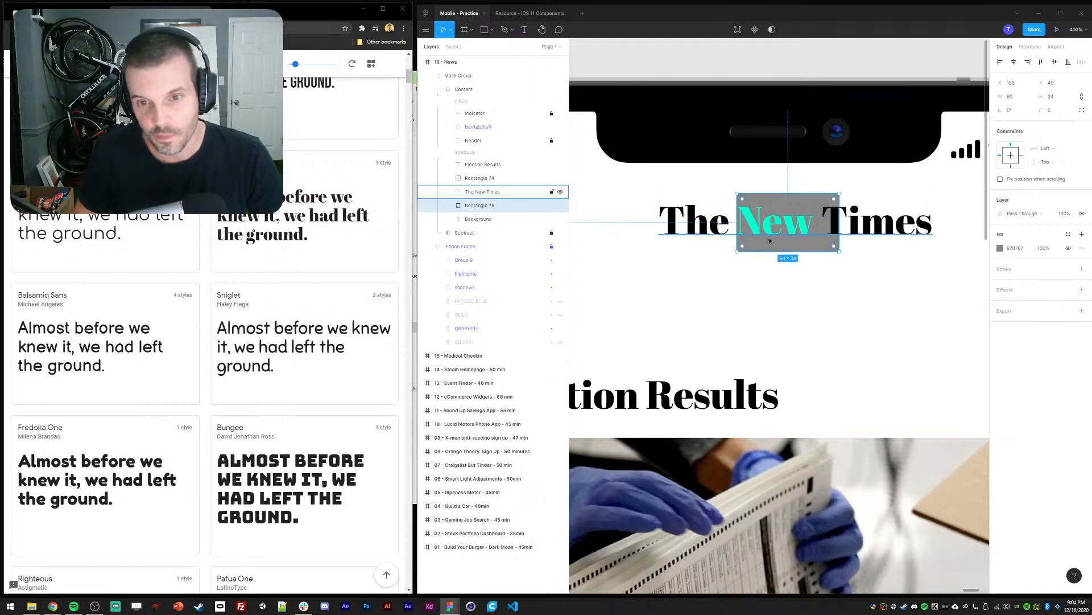
{"action": "left_click_drag", "start_coordinate": [840, 193], "coordinate": [816, 204]}
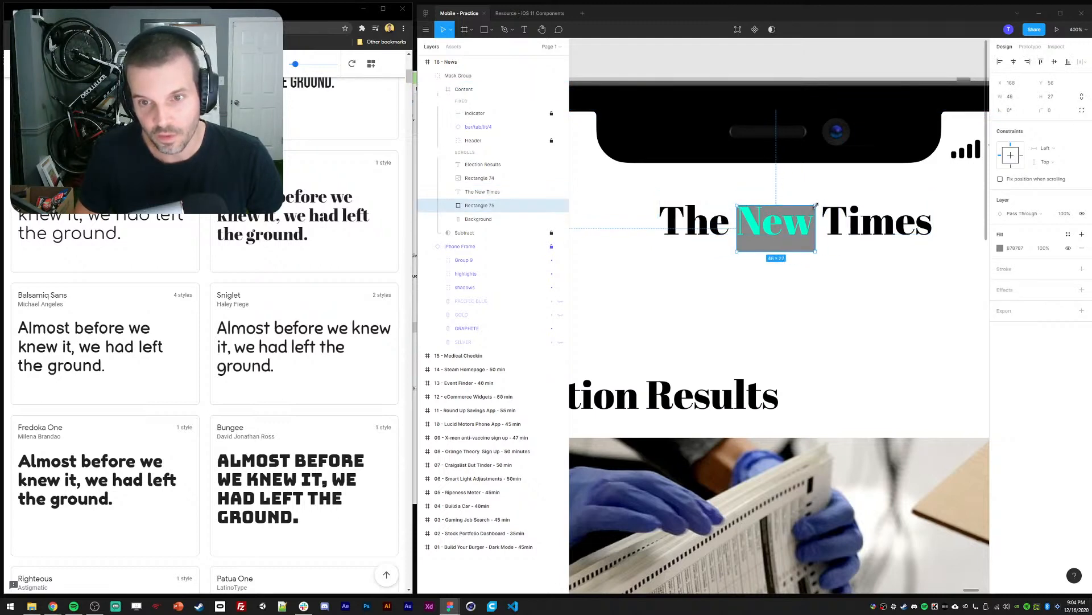
{"action": "left_click_drag", "start_coordinate": [776, 251], "coordinate": [732, 214]}
Add an extra space on each side of New in the title to make room for the rectangle
{"action": "double_click", "coordinate": [725, 224]}
{"action": "left_click", "coordinate": [731, 224]}
{"action": "left_click", "coordinate": [811, 224]}
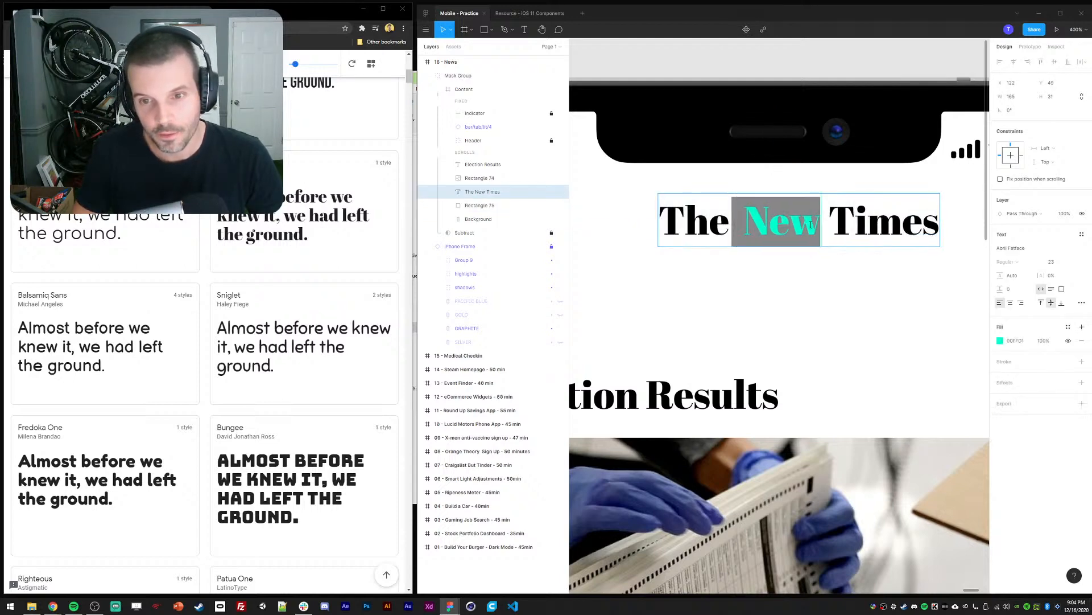
{"action": "key", "text": "Escape"}
Nudge the title text left until the word New is centred over the grey rectangle
{"action": "left_click", "coordinate": [742, 250]}
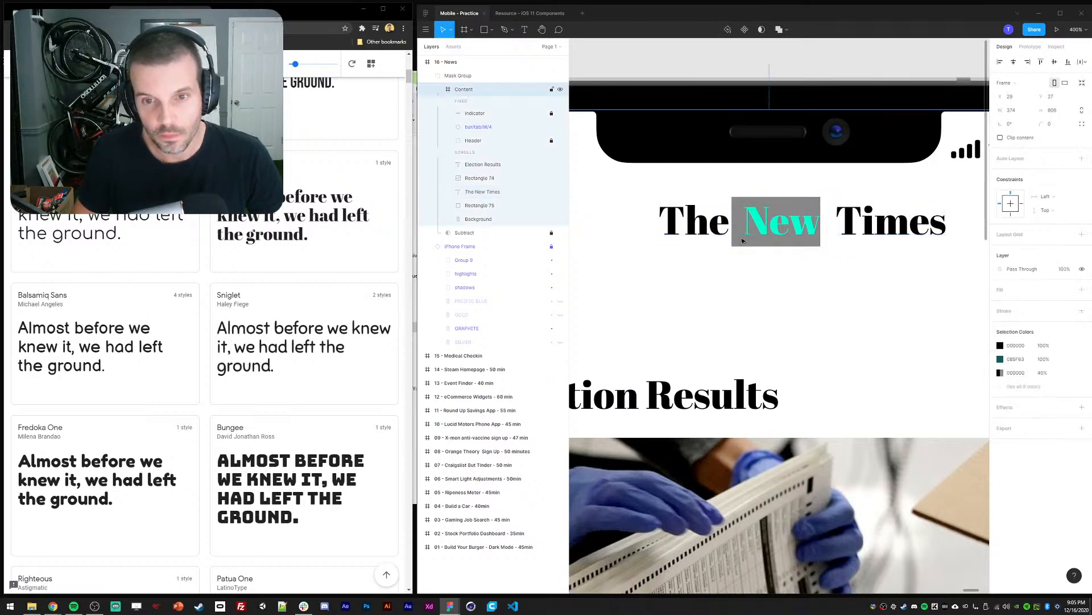
{"action": "key", "text": "Right"}
{"action": "left_click", "coordinate": [743, 245], "text": "ctrl"}
{"action": "left_click", "coordinate": [743, 255]}
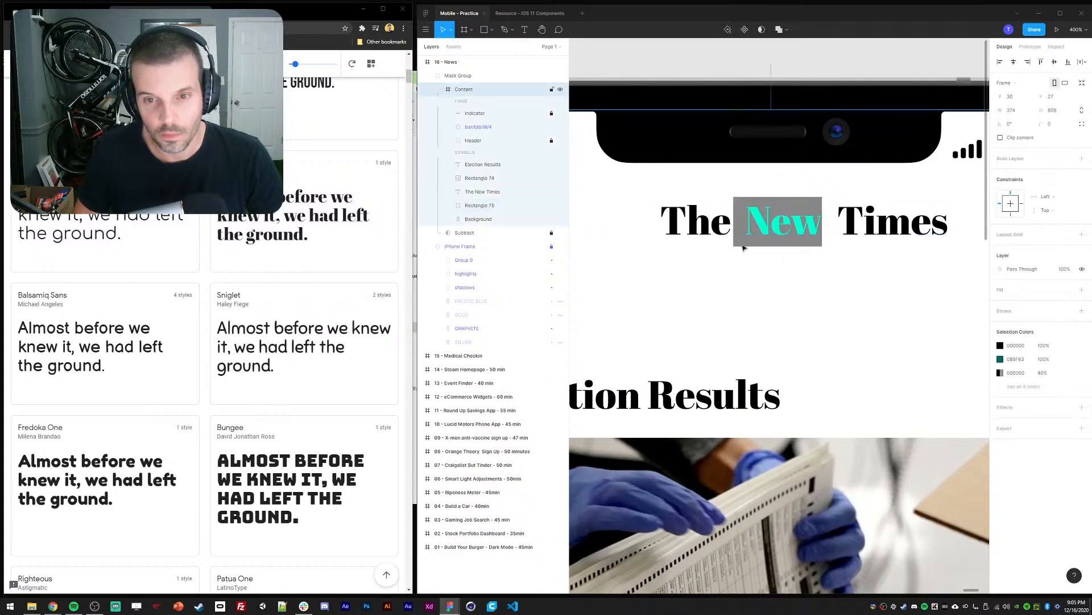
{"action": "left_click", "coordinate": [742, 245], "text": "ctrl"}
{"action": "key", "text": "Right"}
{"action": "key", "text": "Left"}
{"action": "key", "text": "Left"}
{"action": "key", "text": "Left"}
{"action": "key", "text": "Left"}
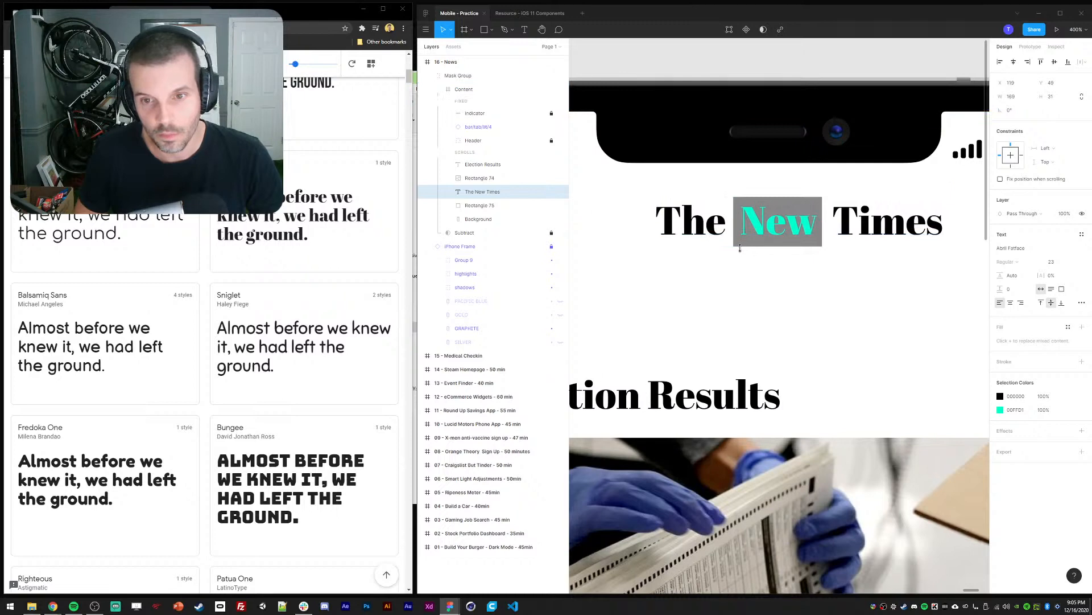
Widen the grey rectangle behind New to 54
{"action": "left_click", "coordinate": [741, 185]}
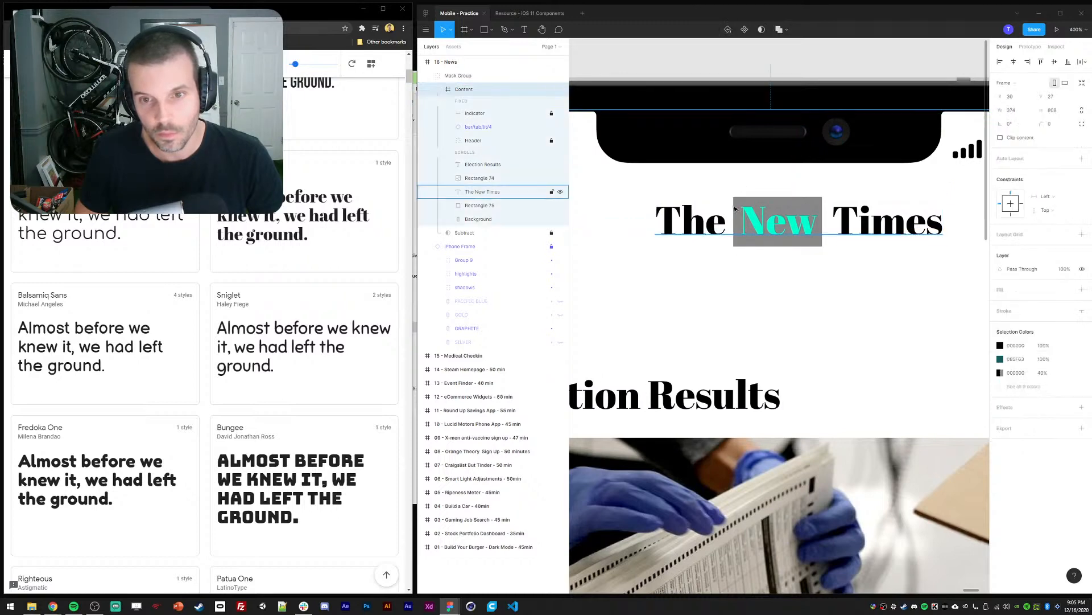
{"action": "left_click", "coordinate": [740, 244], "text": "ctrl"}
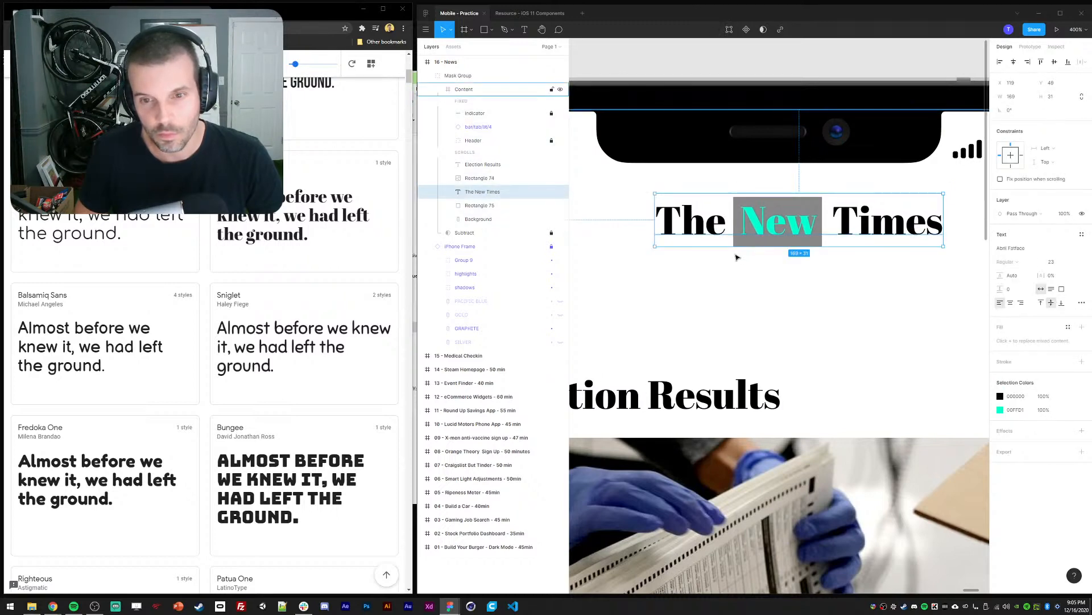
{"action": "left_click", "coordinate": [473, 205]}
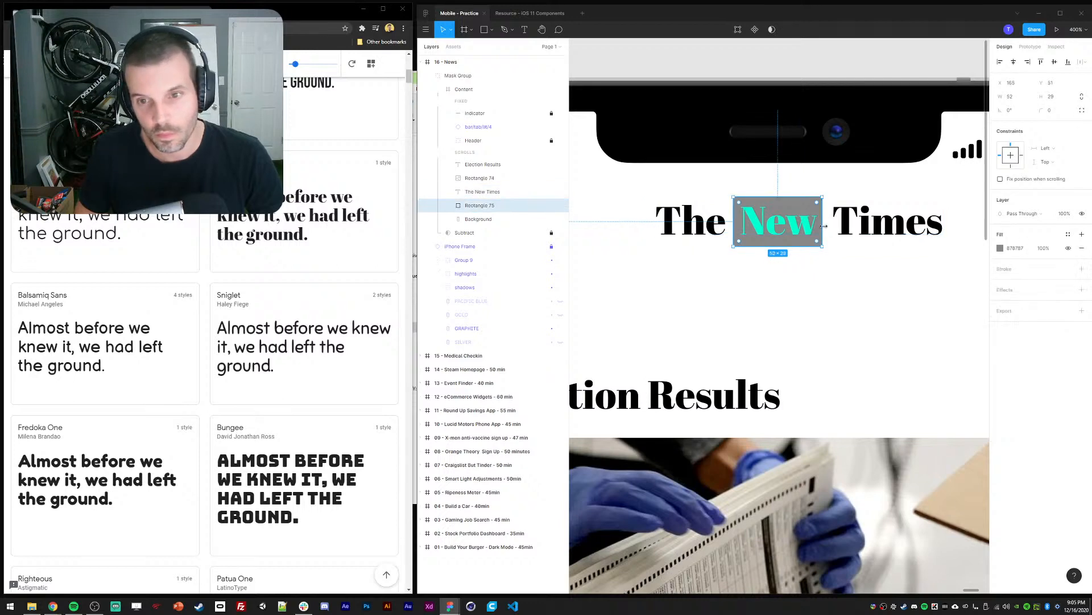
{"action": "key", "text": "minus"}
{"action": "key", "text": "minus"}
{"action": "key", "text": "minus"}
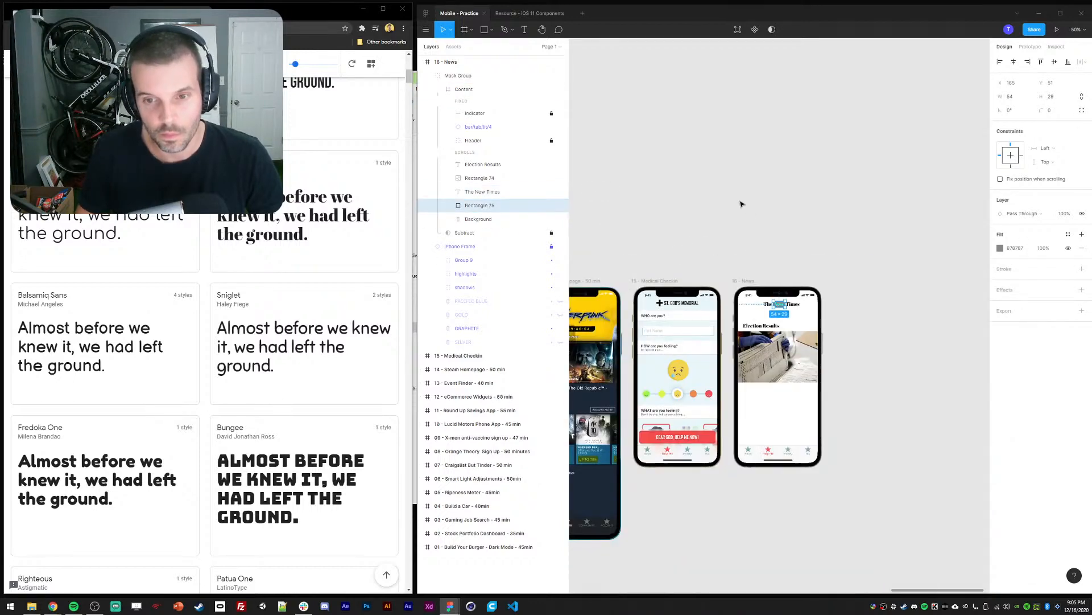
Change the fill of the rectangle behind New to black
{"action": "left_click", "coordinate": [745, 205]}
{"action": "key", "text": "plus"}
{"action": "left_click_drag", "start_coordinate": [770, 297], "coordinate": [718, 239]}
{"action": "left_click", "coordinate": [720, 237], "text": "ctrl"}
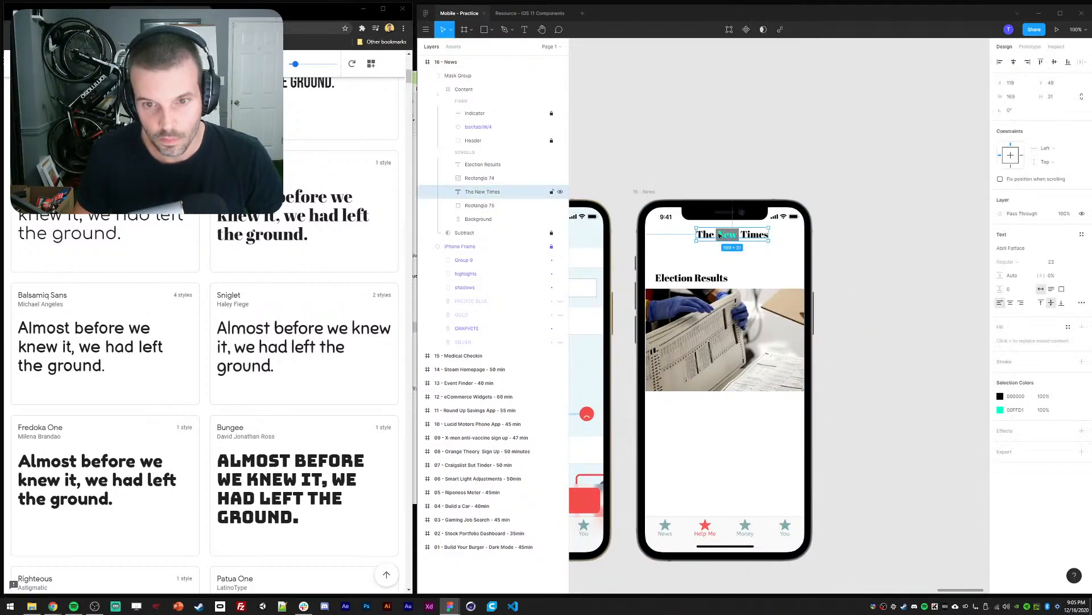
{"action": "left_click", "coordinate": [478, 206]}
{"action": "left_click", "coordinate": [1000, 248]}
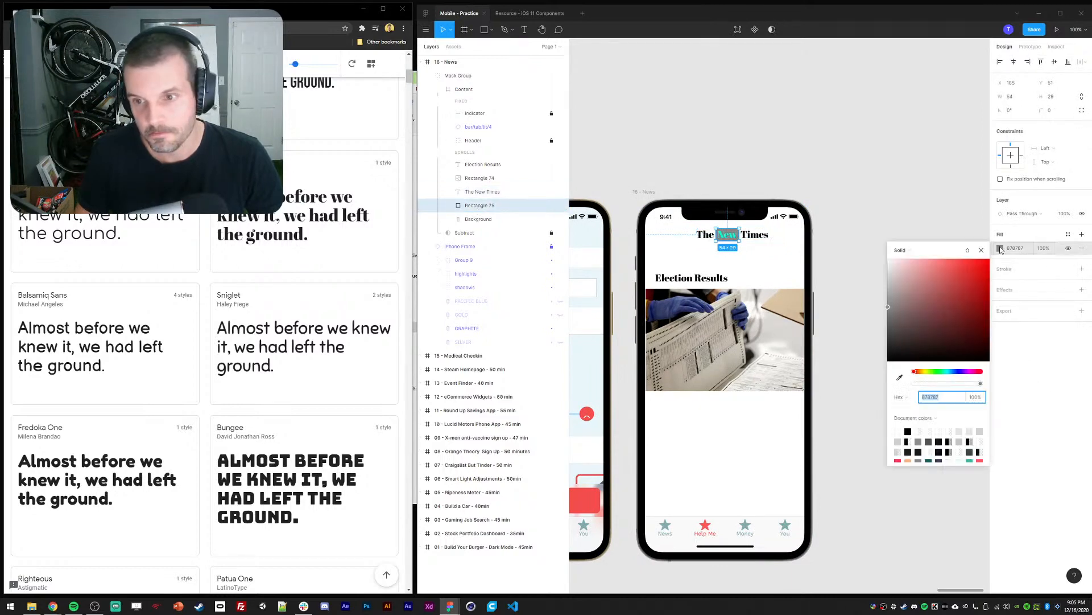
{"action": "left_click", "coordinate": [834, 411]}
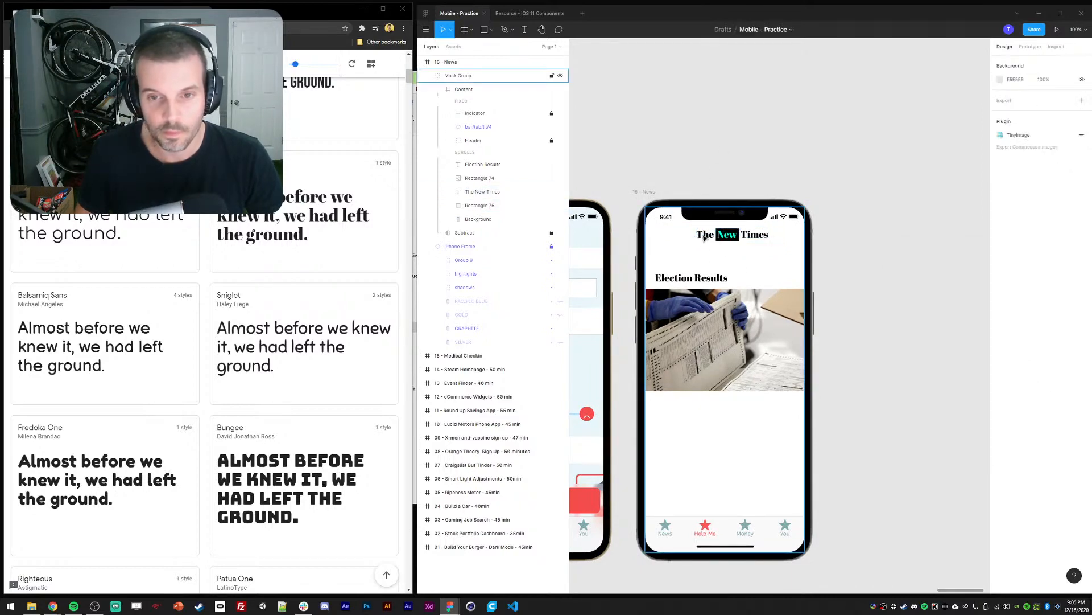
Recolour the word New in the title white (FFFFFF)
{"action": "left_click", "coordinate": [734, 239], "text": "ctrl"}
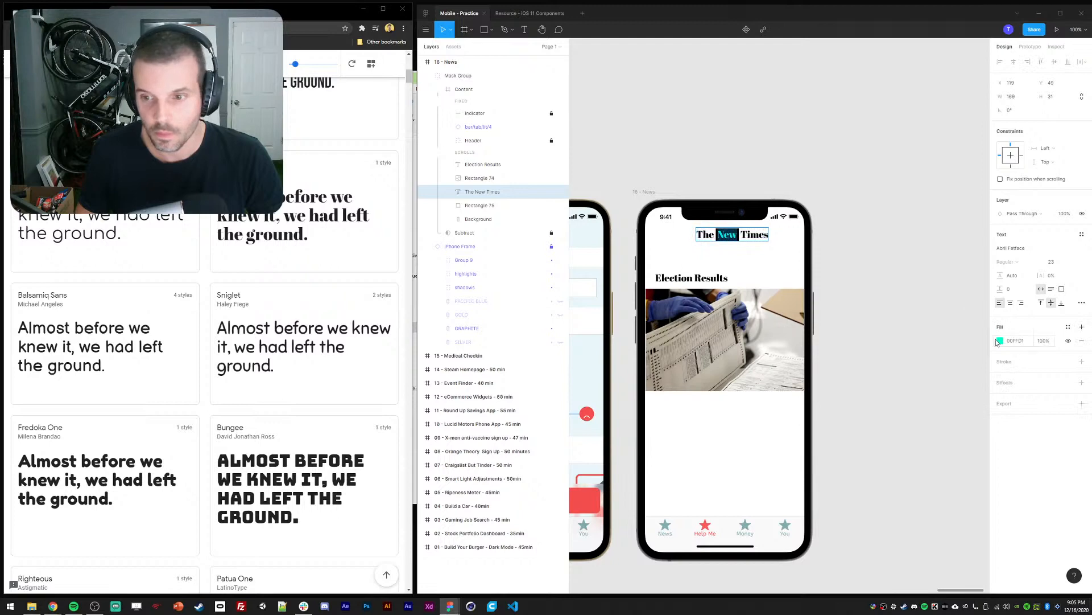
{"action": "left_click", "coordinate": [997, 342]}
{"action": "left_click_drag", "start_coordinate": [941, 377], "coordinate": [887, 351]}
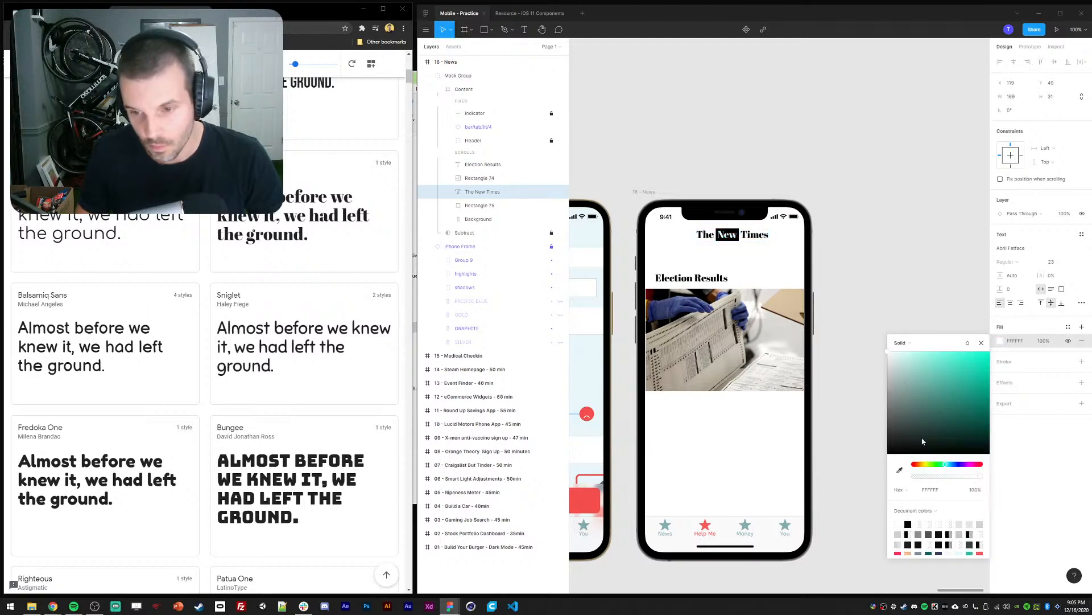
Recolour the word New in the title bright magenta
{"action": "left_click_drag", "start_coordinate": [942, 465], "coordinate": [973, 465]}
{"action": "left_click", "coordinate": [954, 380]}
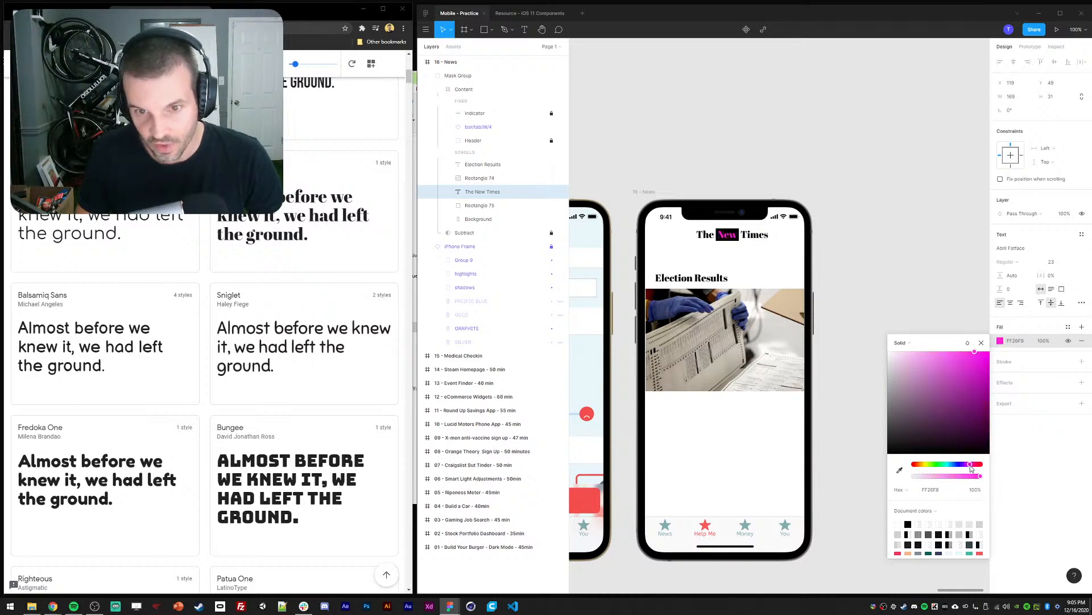
{"action": "left_click", "coordinate": [982, 342]}
{"action": "key", "text": "Escape"}
{"action": "key", "text": "ctrl+plus"}
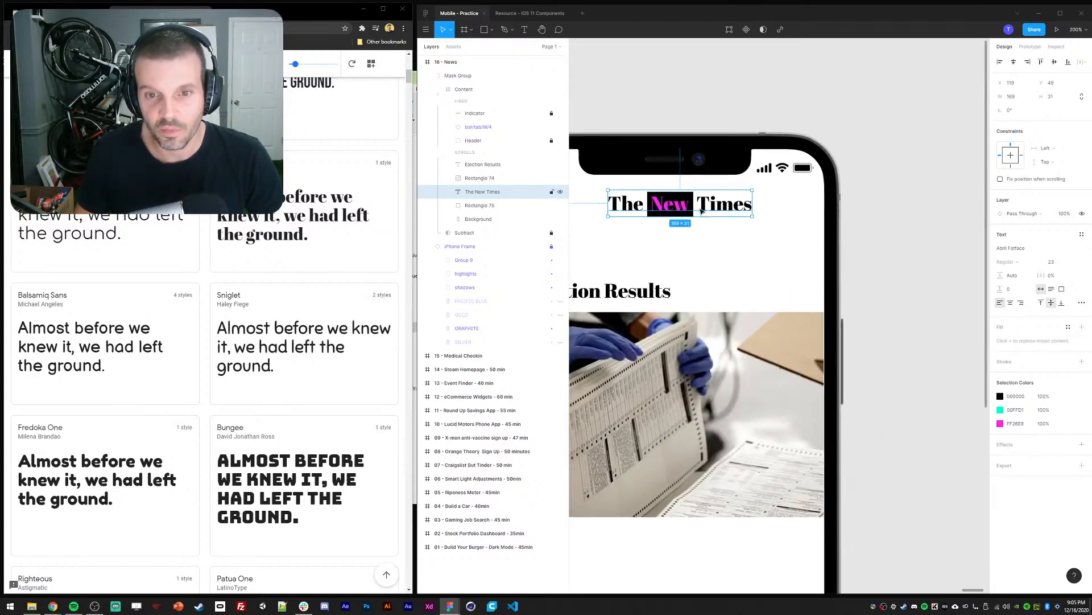
Change the magenta fill of New to a linear gradient ending in fully opaque red
{"action": "left_click", "coordinate": [1000, 423]}
{"action": "left_click", "coordinate": [901, 370]}
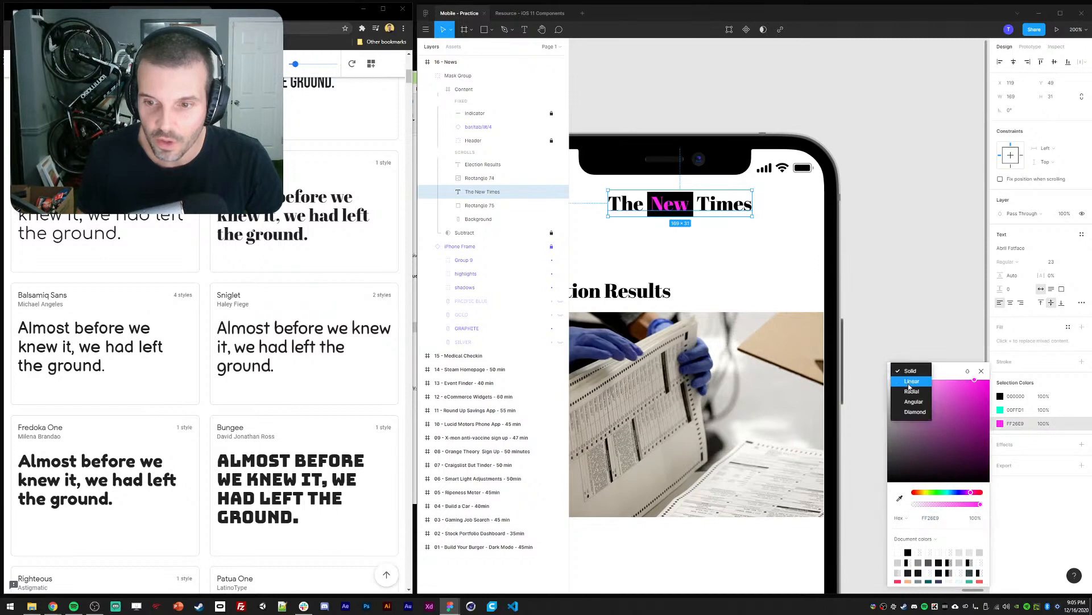
{"action": "left_click", "coordinate": [905, 381]}
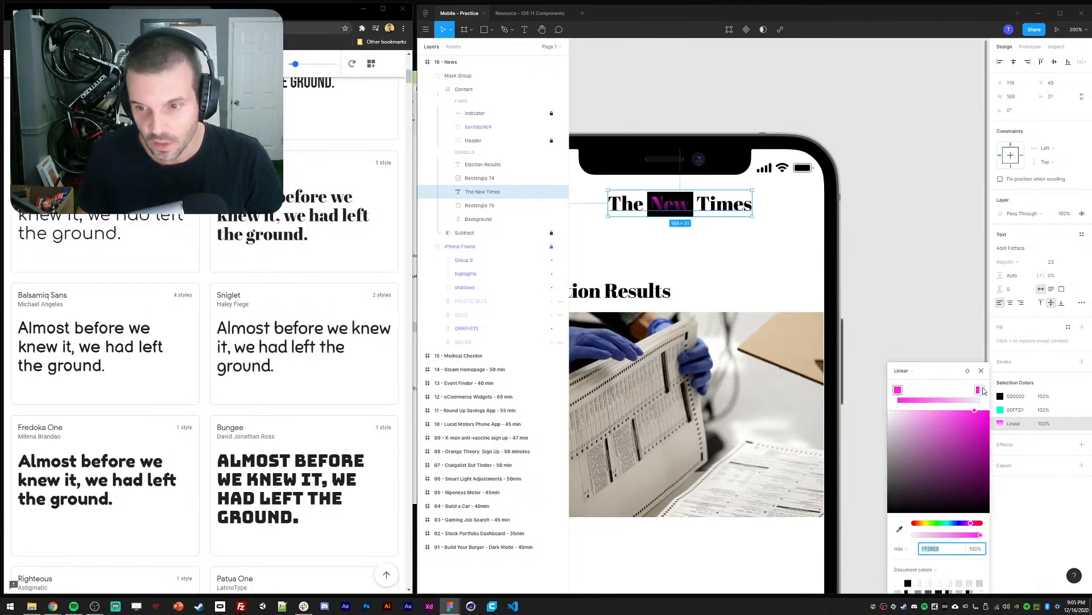
{"action": "left_click", "coordinate": [969, 400]}
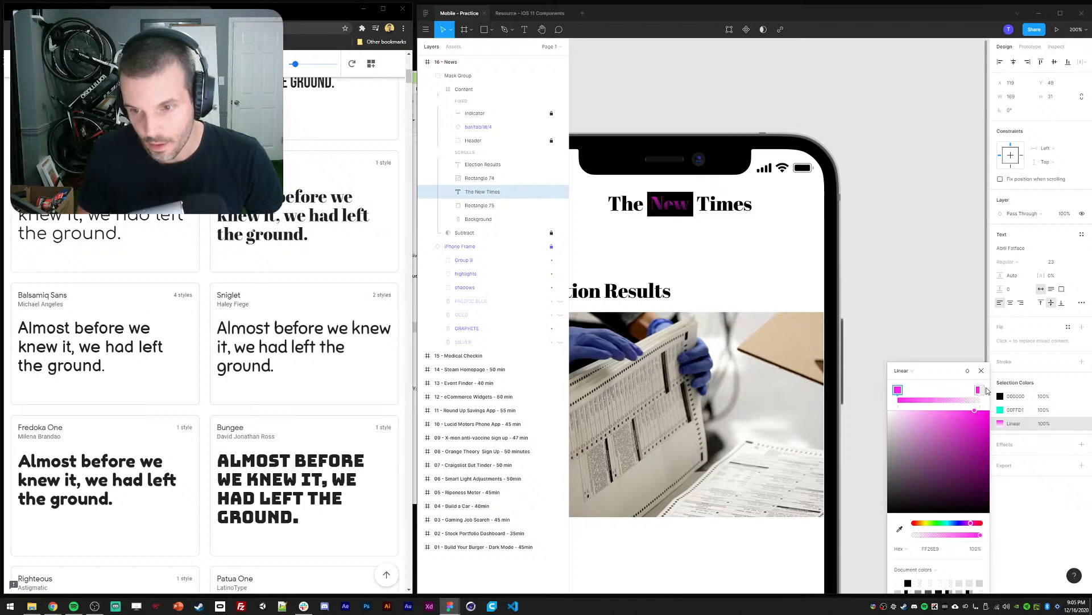
{"action": "left_click", "coordinate": [966, 535]}
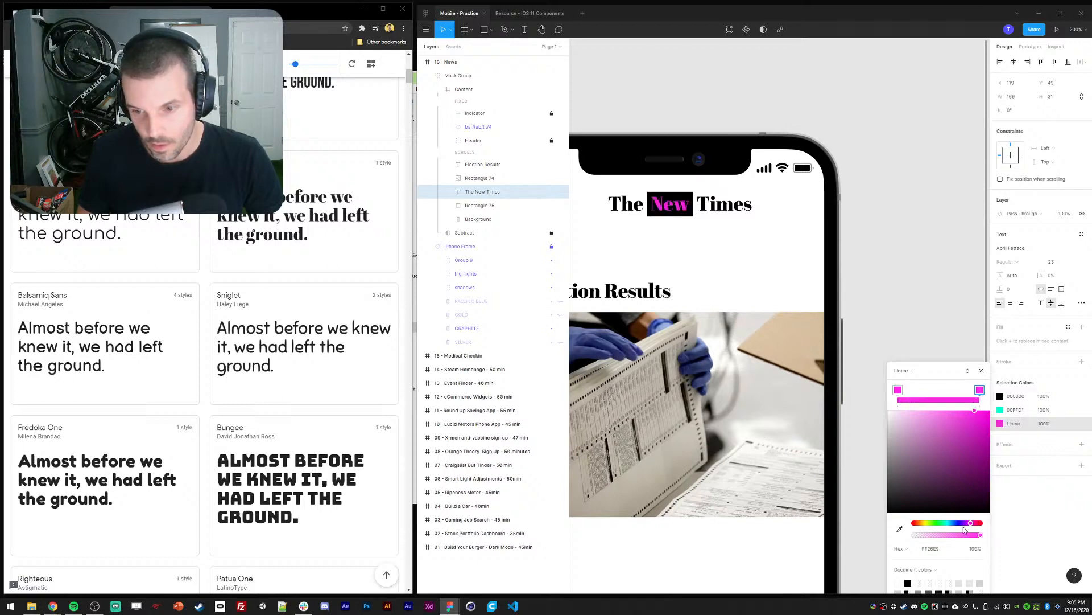
{"action": "left_click_drag", "start_coordinate": [973, 523], "coordinate": [982, 524]}
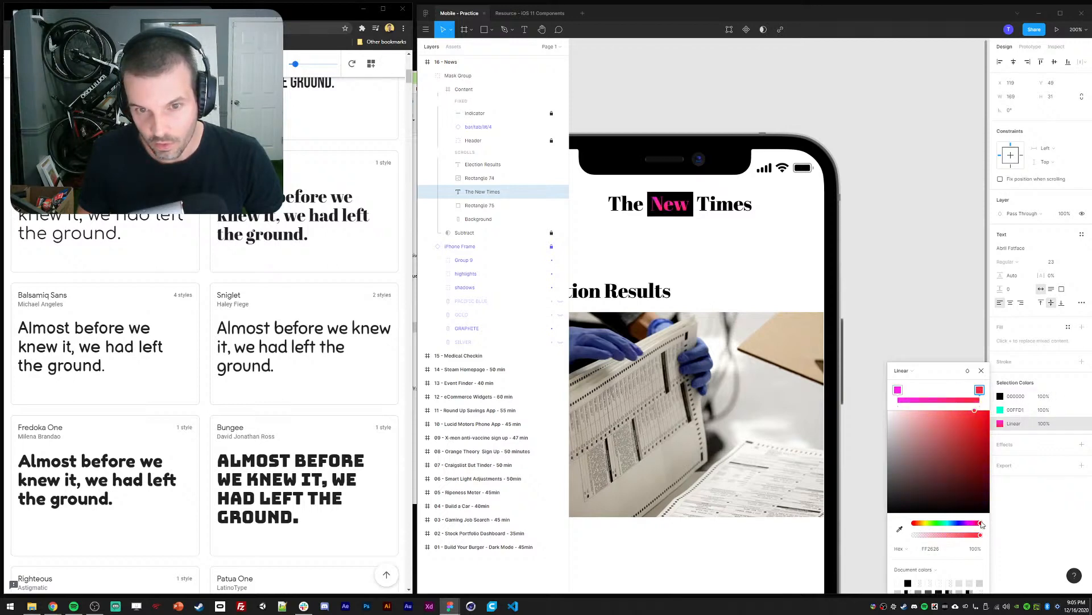
{"action": "left_click", "coordinate": [888, 293]}
{"action": "left_click", "coordinate": [671, 210]}
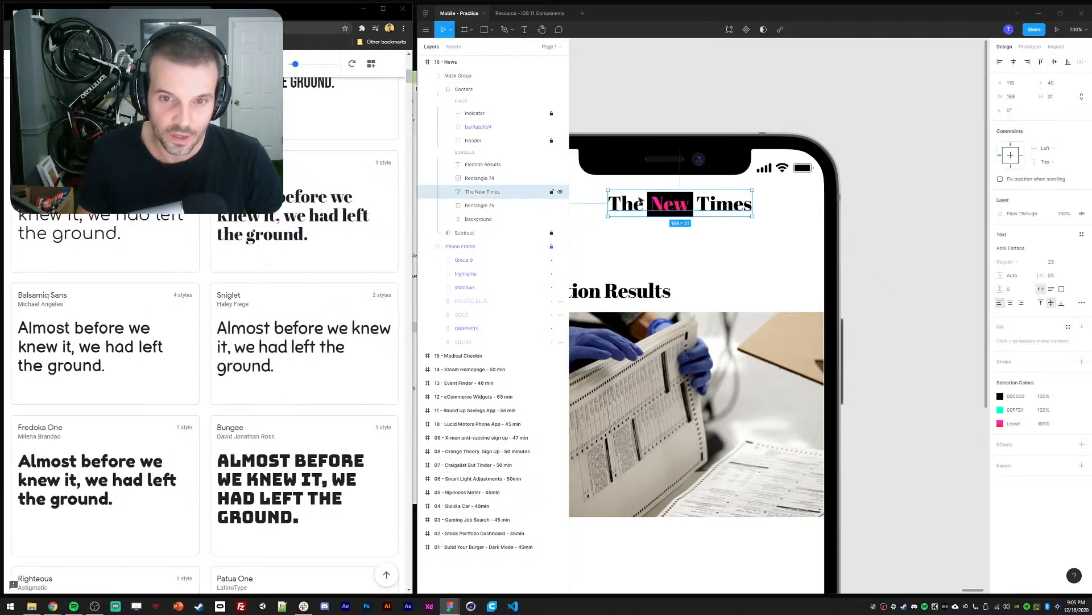
Slant the black rectangle behind New into a parallelogram 58 wide by shifting its corner points outward
{"action": "left_click", "coordinate": [482, 209]}
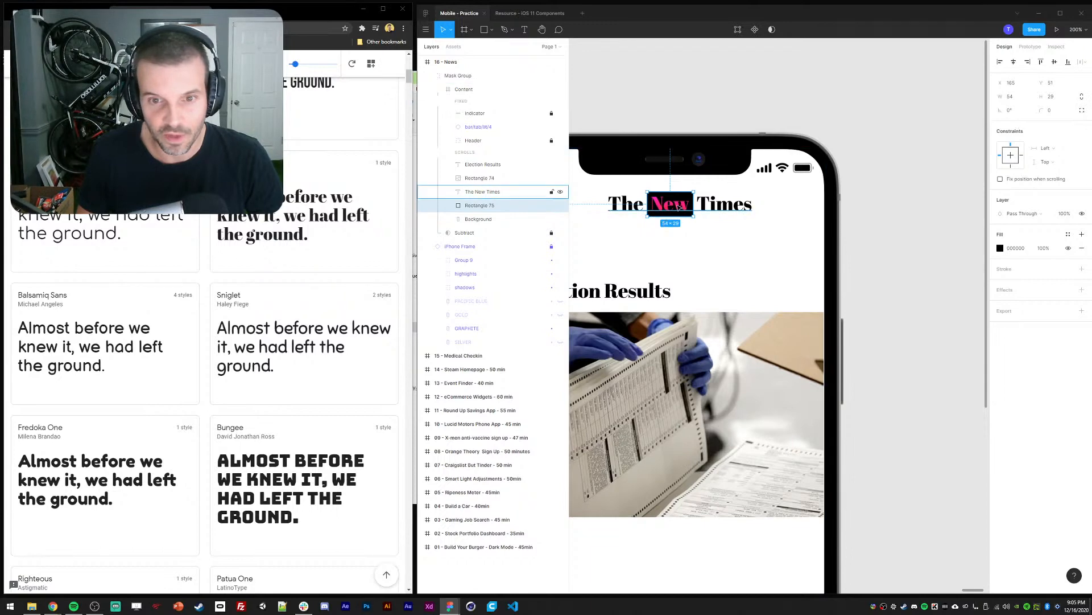
{"action": "double_click", "coordinate": [651, 195]}
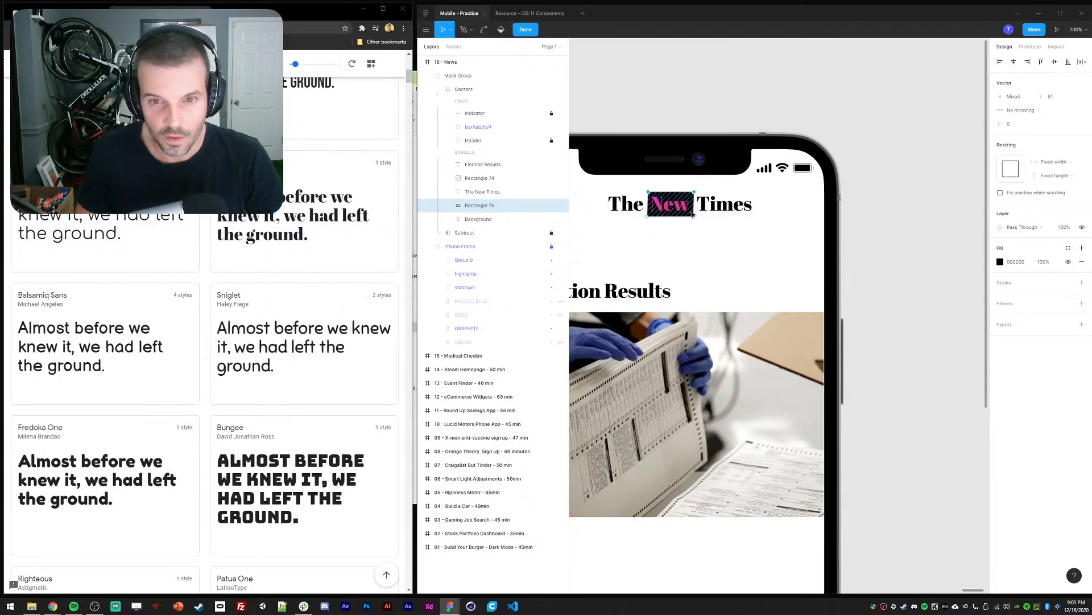
{"action": "key", "text": "Escape"}
{"action": "key", "text": "Right"}
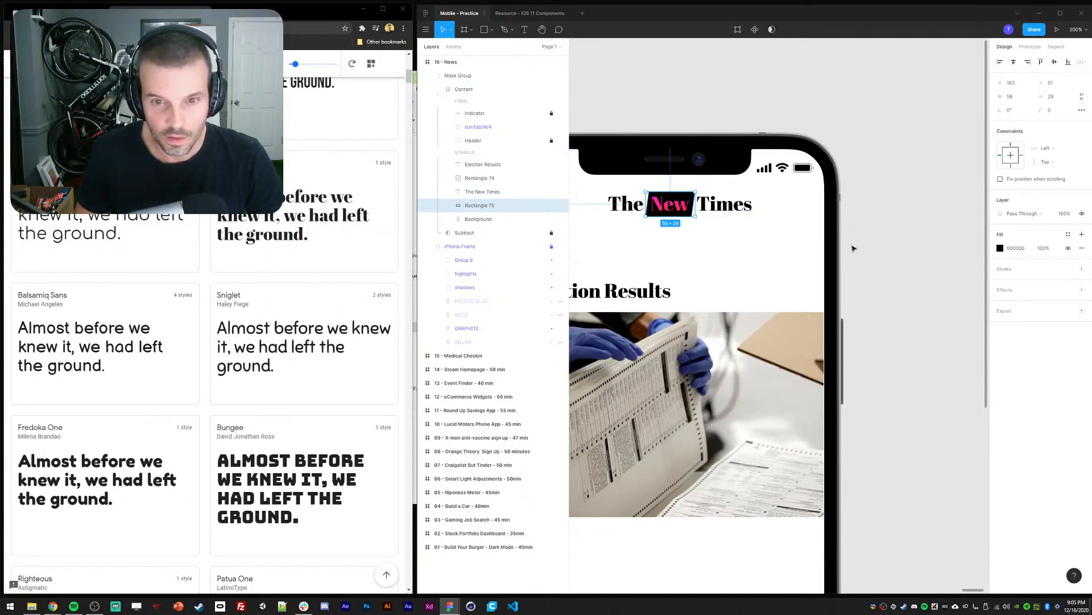
{"action": "left_click", "coordinate": [875, 253]}
{"action": "key", "text": "shift+0"}
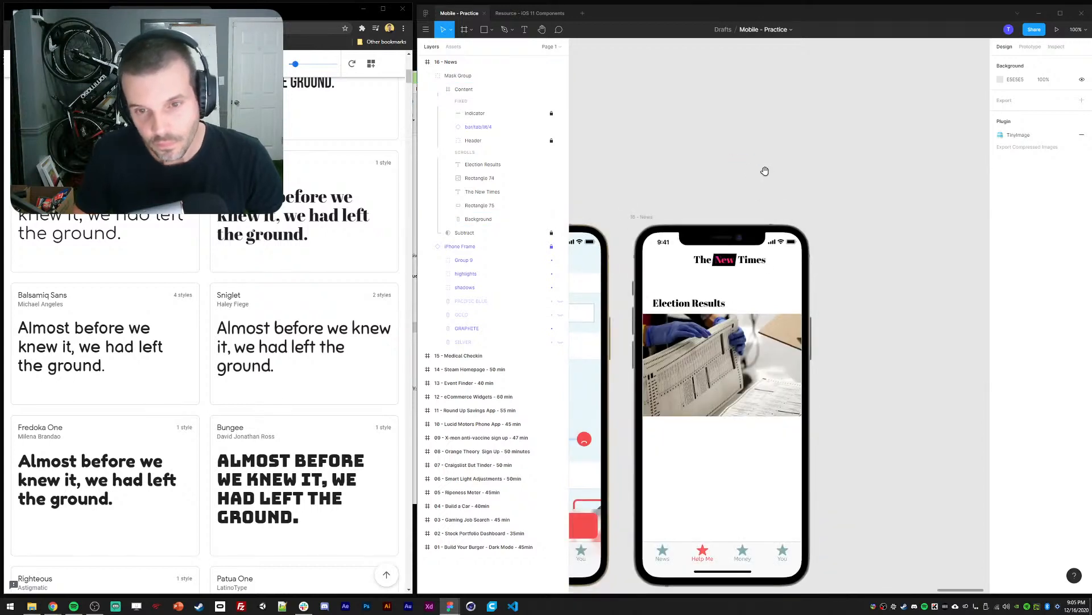
Group the title text with its black shape, centre the group horizontally in the screen and move it up to Y 42
{"action": "left_click", "coordinate": [697, 252], "text": "ctrl"}
{"action": "left_click", "coordinate": [477, 207], "text": "shift"}
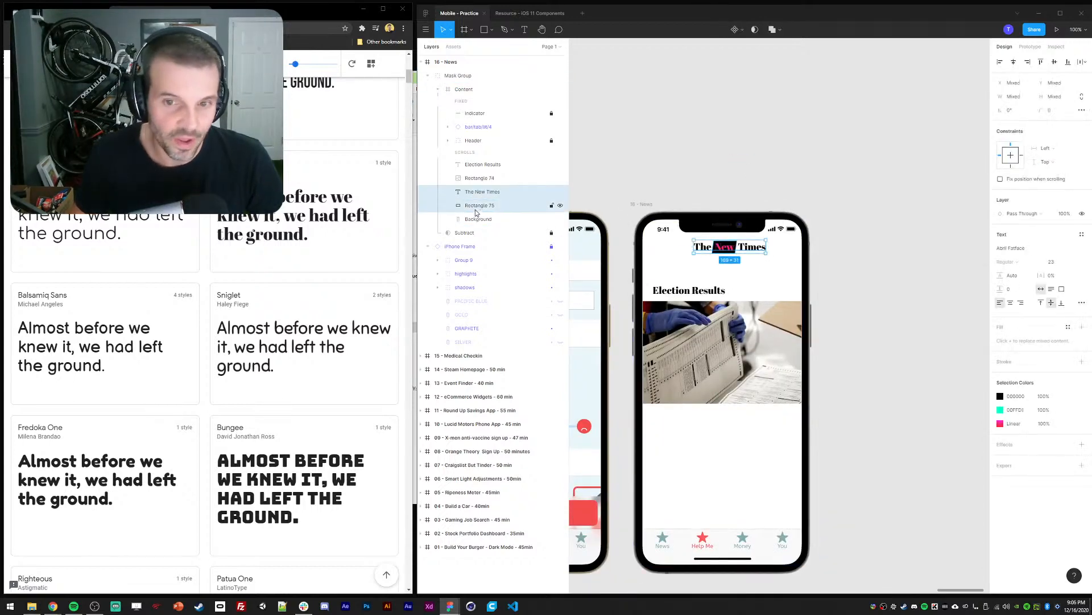
{"action": "key", "text": "ctrl+g"}
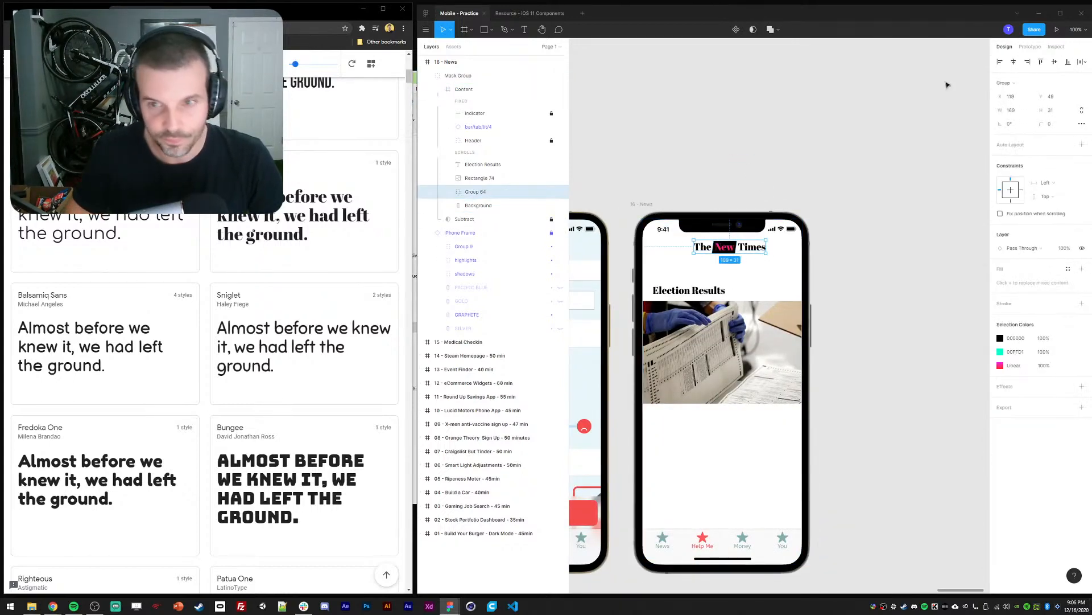
{"action": "left_click", "coordinate": [1013, 61]}
{"action": "key", "text": "Up"}
{"action": "key", "text": "Up"}
{"action": "key", "text": "Up"}
{"action": "key", "text": "Up"}
{"action": "key", "text": "Up"}
{"action": "key", "text": "Up"}
{"action": "key", "text": "Up"}
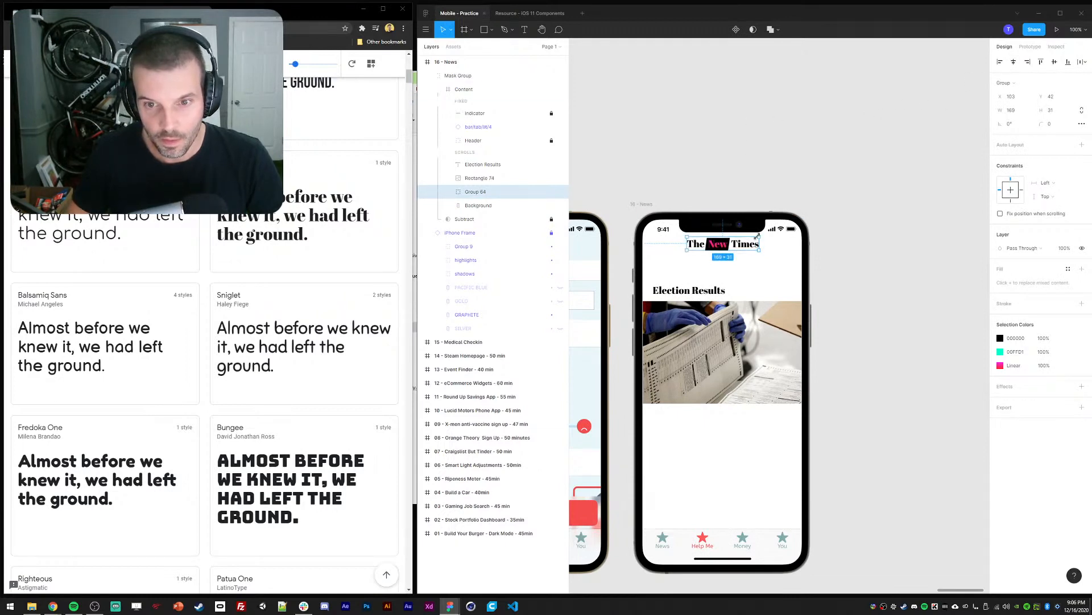
{"action": "left_click", "coordinate": [720, 165]}
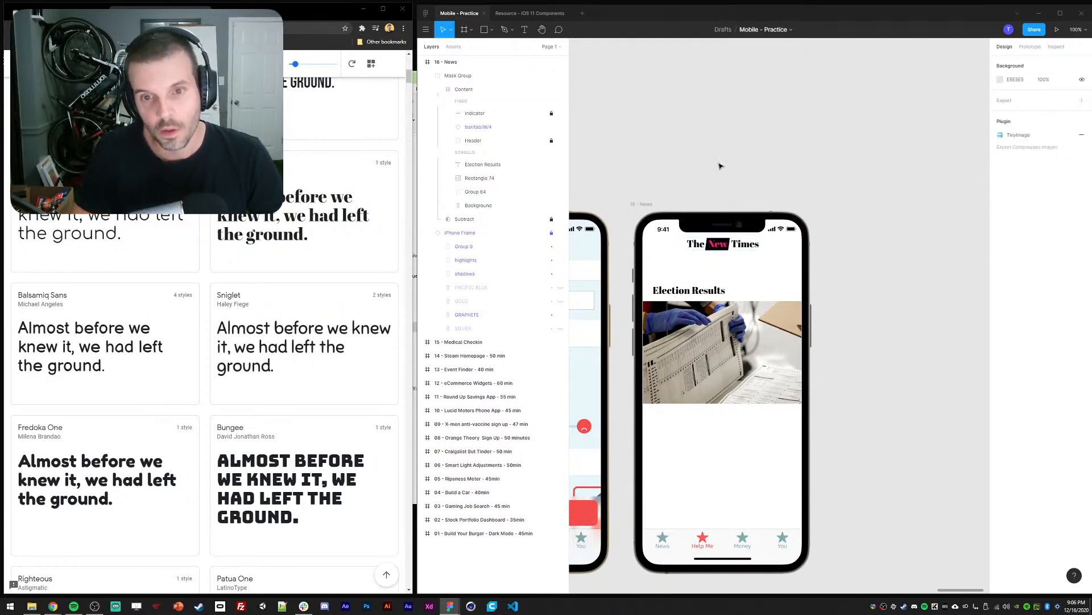
{"action": "left_click_drag", "start_coordinate": [712, 258], "coordinate": [729, 241]}
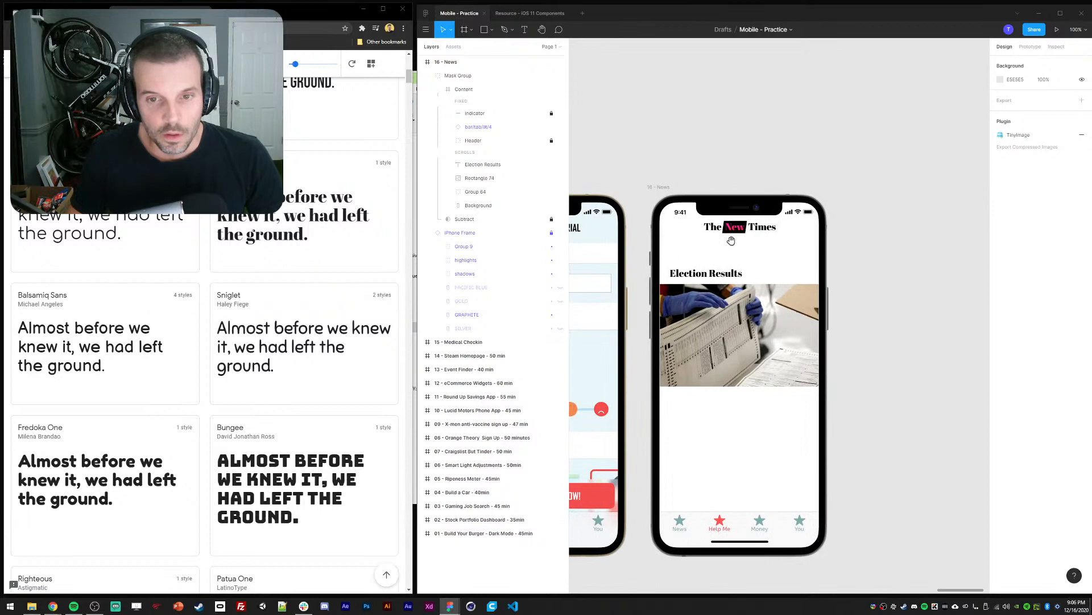
{"action": "left_click", "coordinate": [696, 267]}
{"action": "left_click", "coordinate": [881, 269]}
{"action": "left_click", "coordinate": [696, 325]}
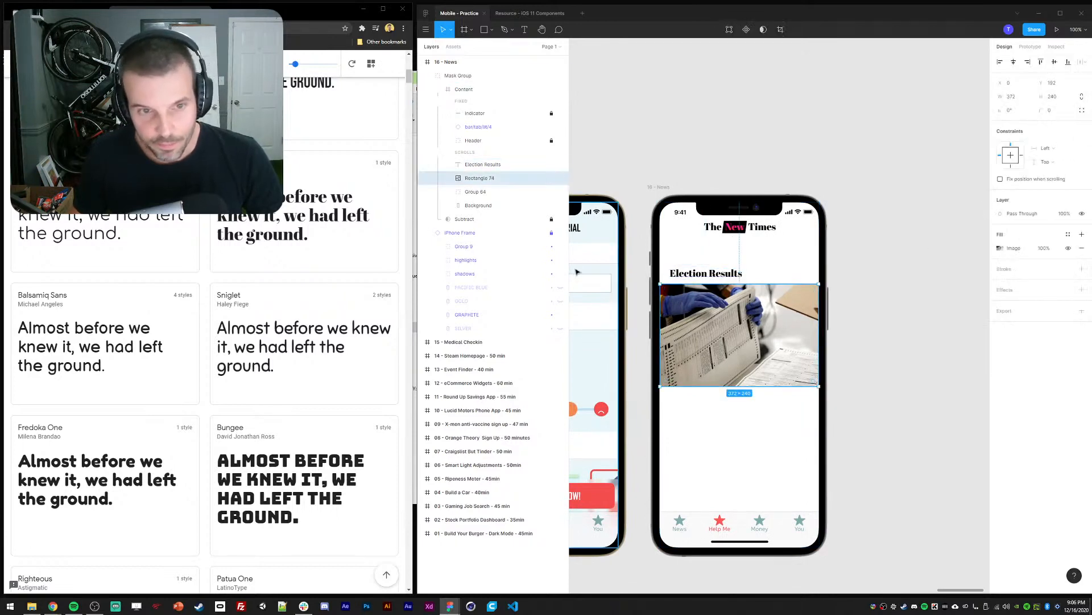
{"action": "left_click", "coordinate": [905, 335]}
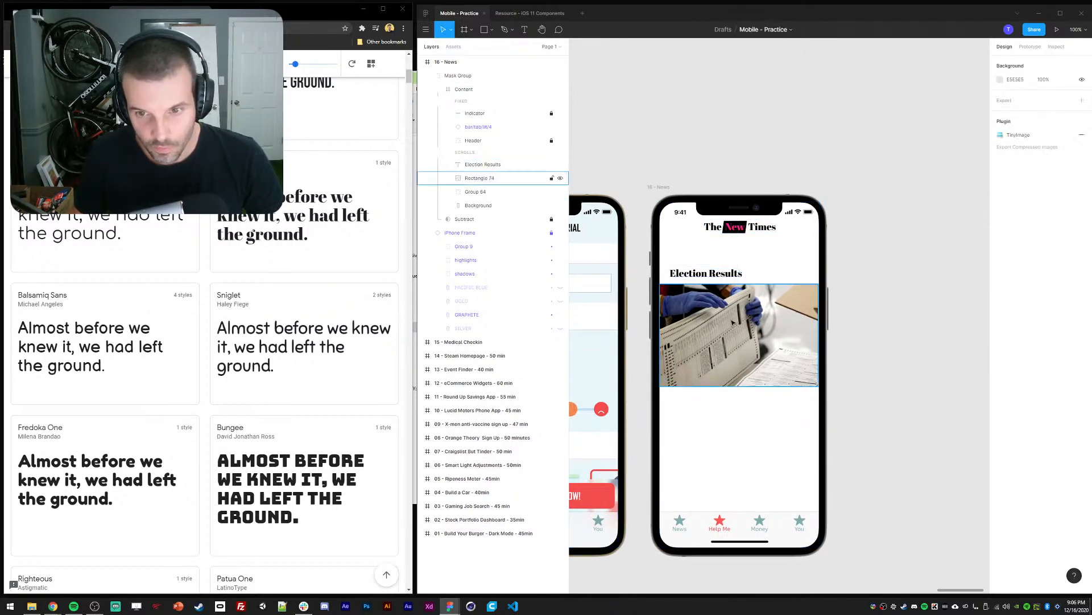
Stretch the side edges of the story photo outward to a width of 374
{"action": "left_click", "coordinate": [769, 354]}
{"action": "key", "text": "ctrl+equal"}
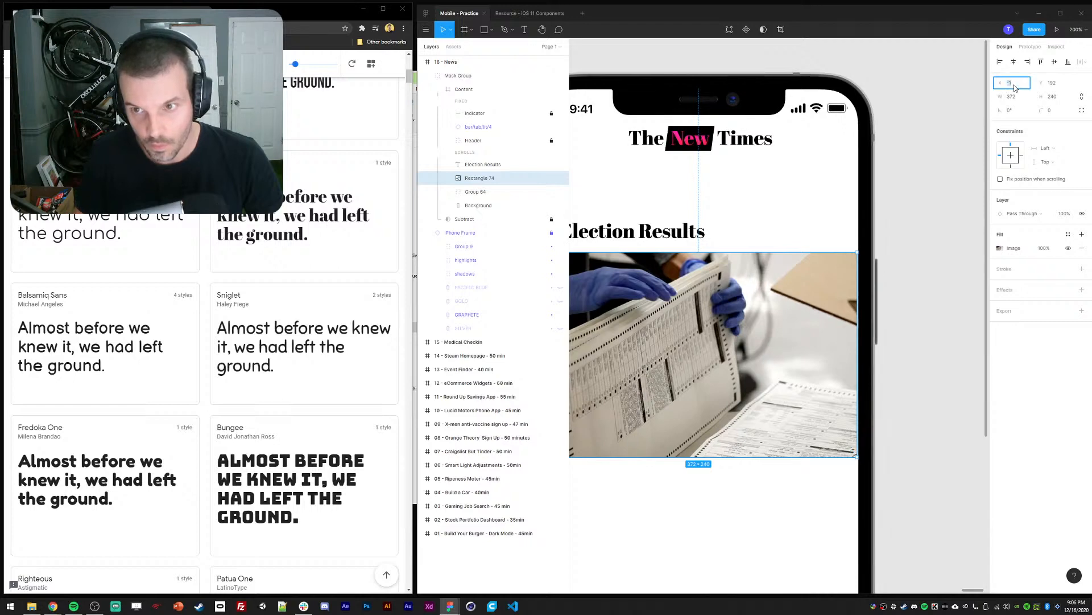
{"action": "type", "text": "0"}
{"action": "key", "text": "Return"}
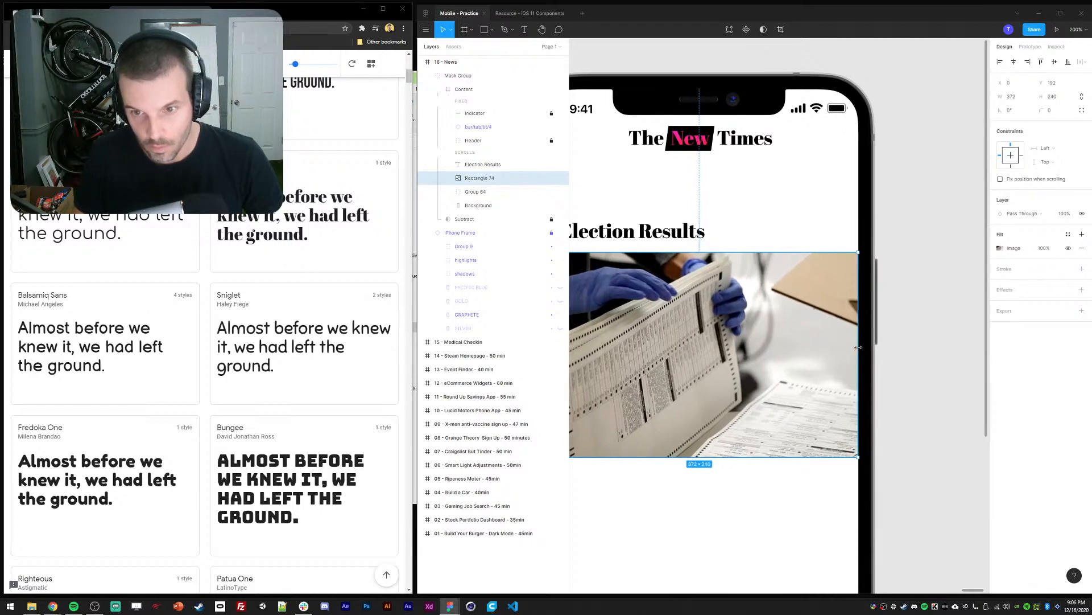
{"action": "scroll", "coordinate": [697, 317], "scroll_direction": "left", "scroll_amount": 5}
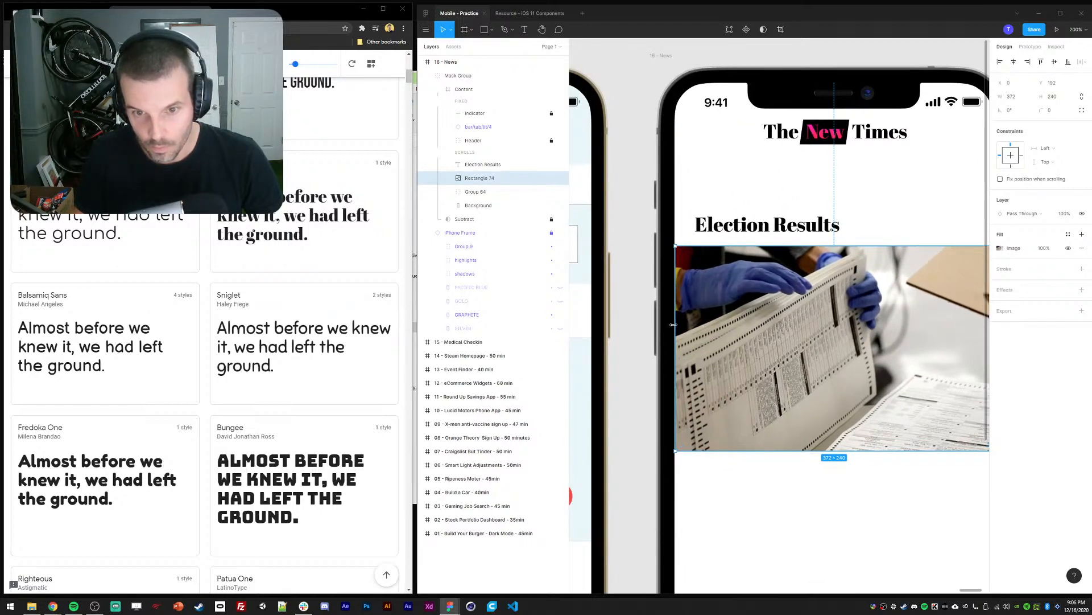
{"action": "left_click_drag", "start_coordinate": [671, 325], "coordinate": [668, 325]}
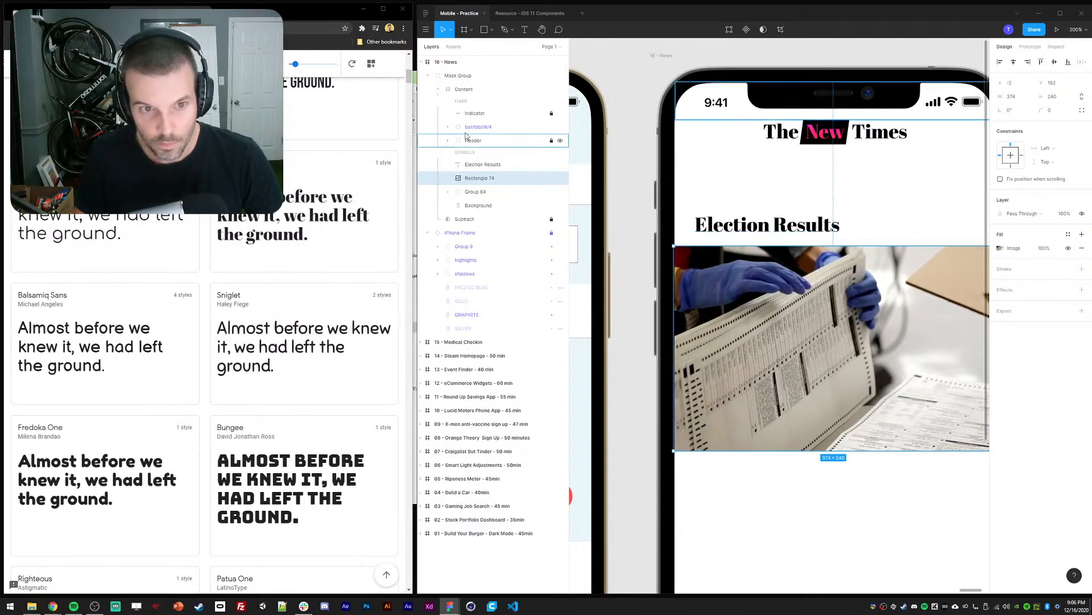
Check the width of the Content frame and shift the story photo right to X 0
{"action": "left_click", "coordinate": [461, 90]}
{"action": "left_click_drag", "start_coordinate": [880, 199], "coordinate": [717, 194]}
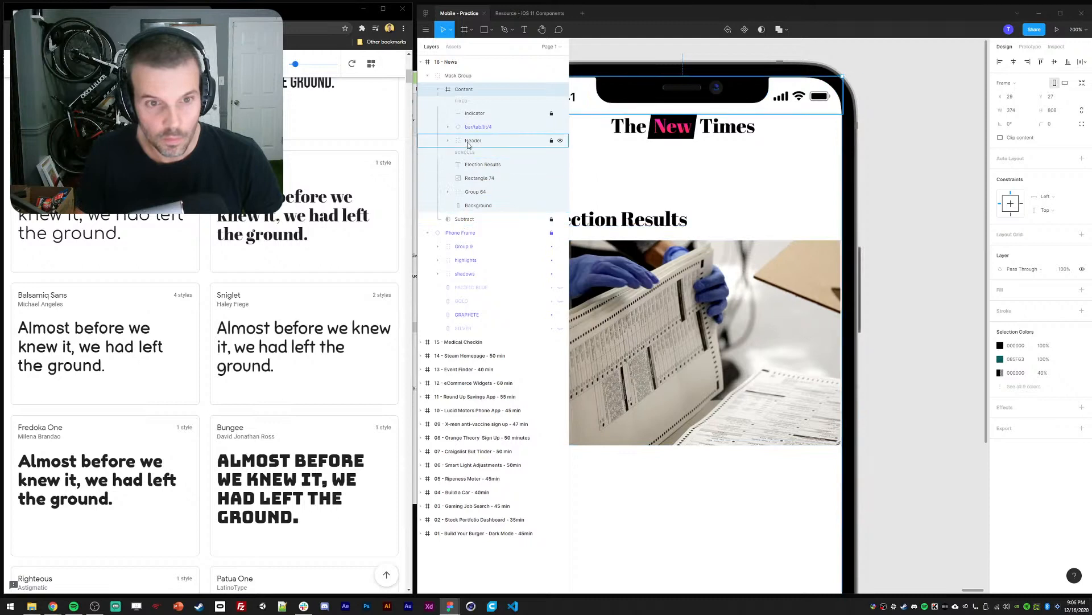
{"action": "left_click", "coordinate": [480, 178]}
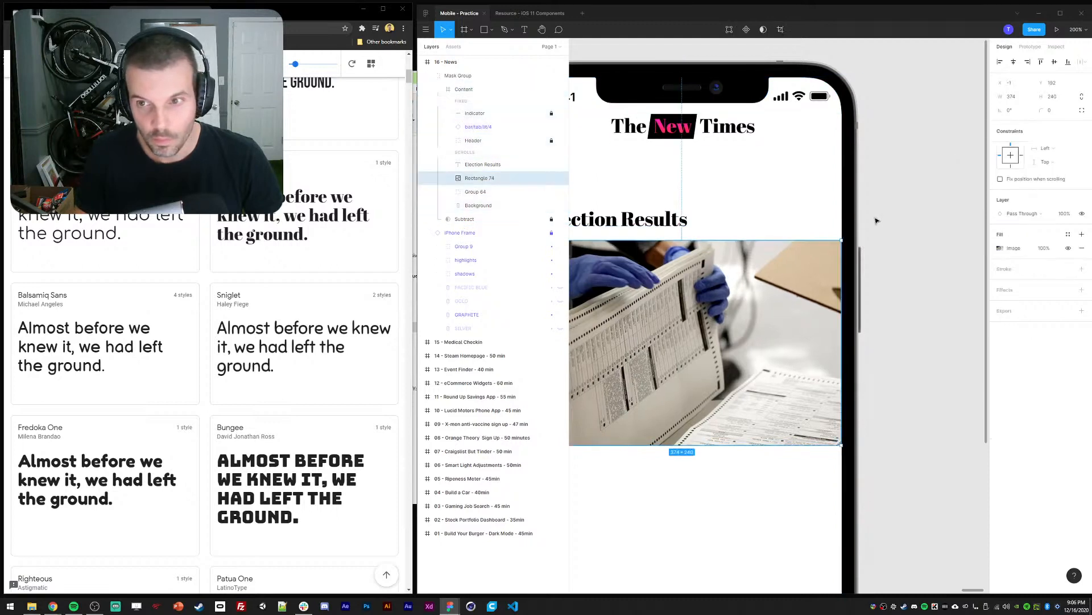
{"action": "left_click", "coordinate": [928, 244]}
{"action": "key", "text": "shift+0"}
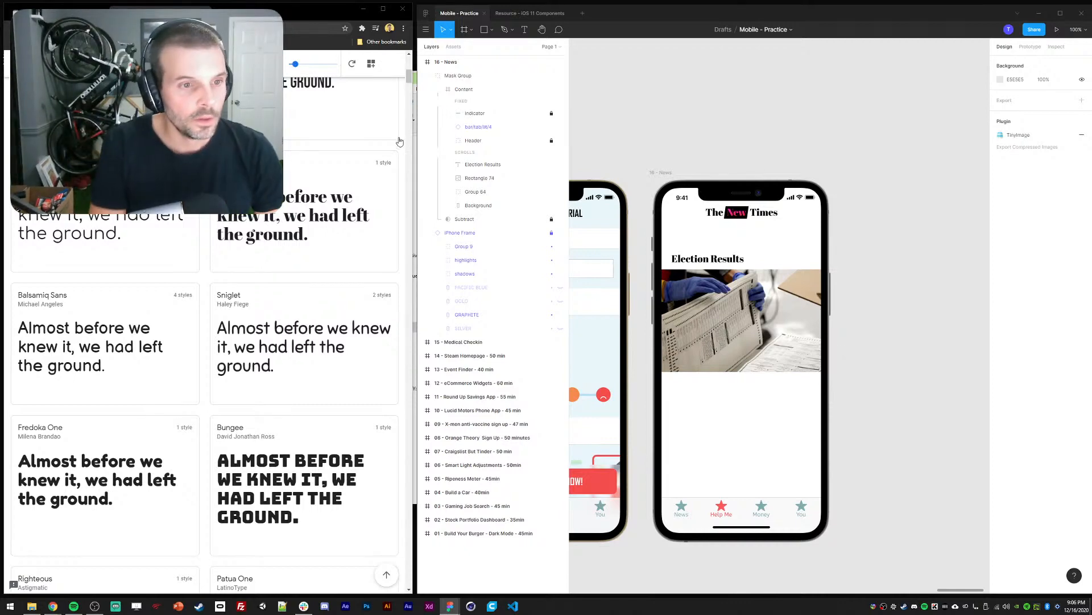
Open the Abril Fatface page in Google Fonts and preview its pairings with Playfair Display, Raleway and Roboto
{"action": "left_click", "coordinate": [259, 237]}
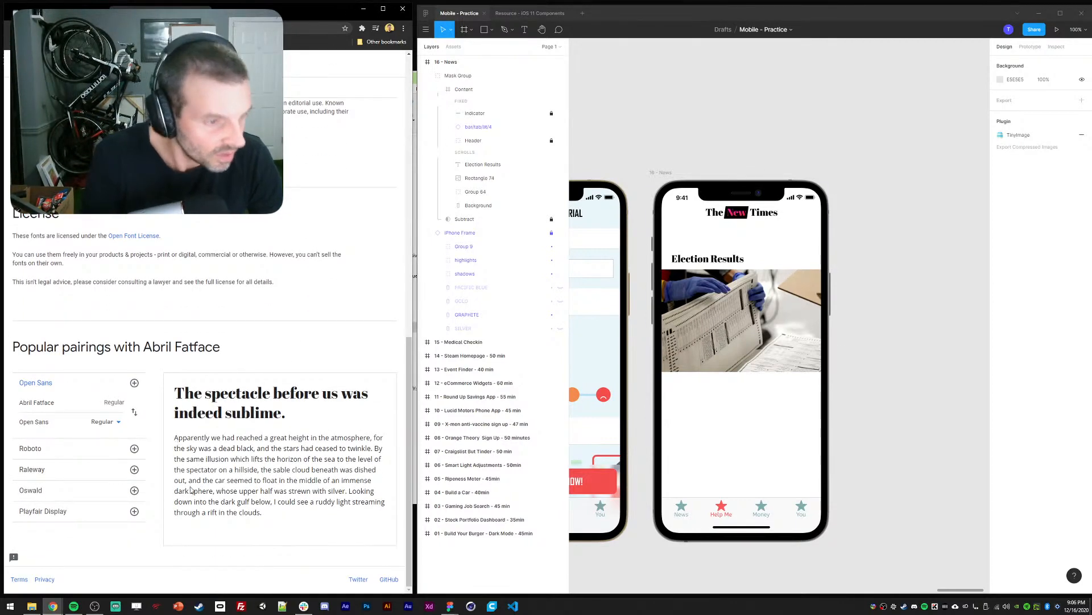
{"action": "left_click", "coordinate": [77, 519]}
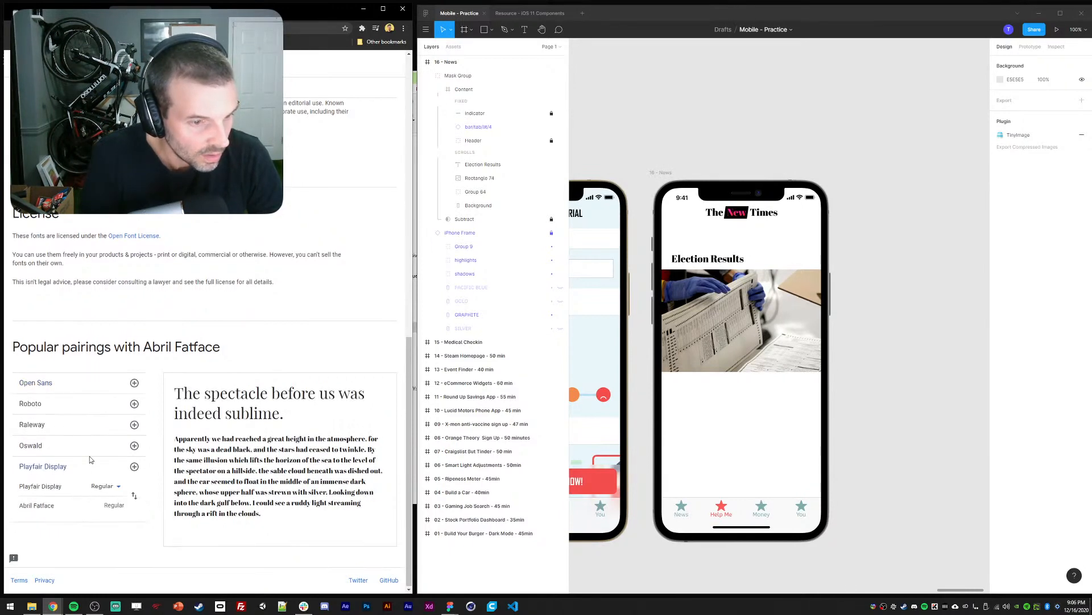
{"action": "left_click", "coordinate": [89, 433]}
{"action": "left_click", "coordinate": [82, 410]}
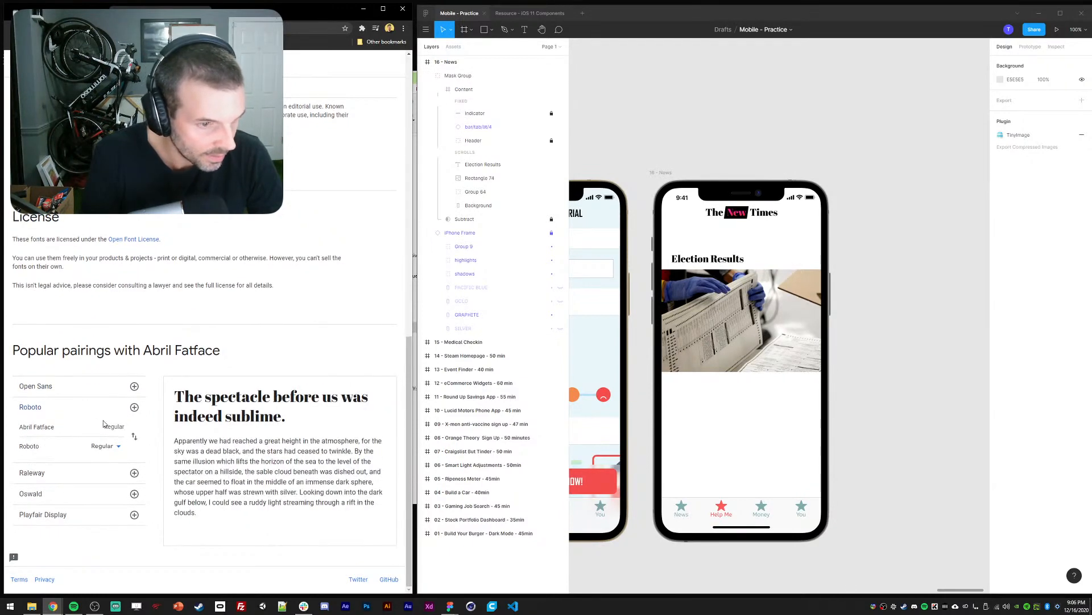
Read the News app requirements in the to-do notes page and select the Election Results heading in the design
{"action": "left_click", "coordinate": [87, 9]}
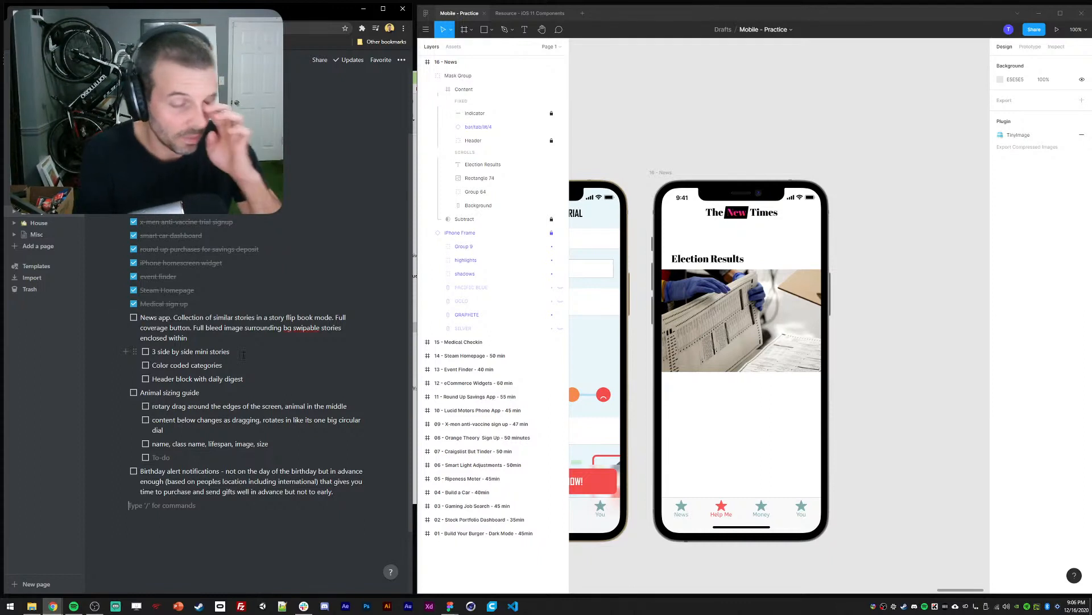
{"action": "left_click", "coordinate": [693, 303]}
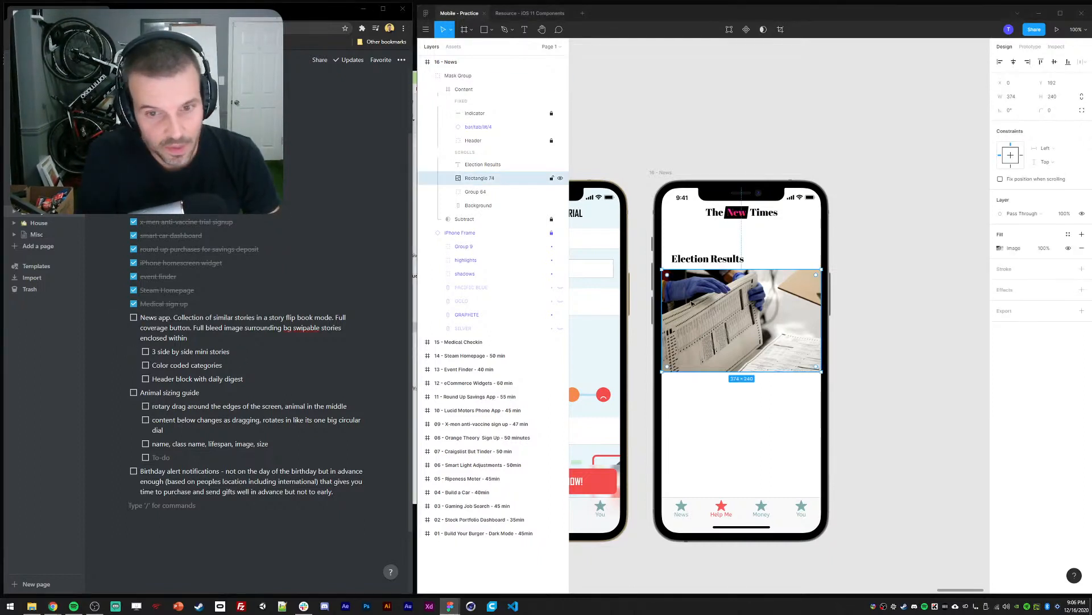
{"action": "left_click", "coordinate": [693, 264]}
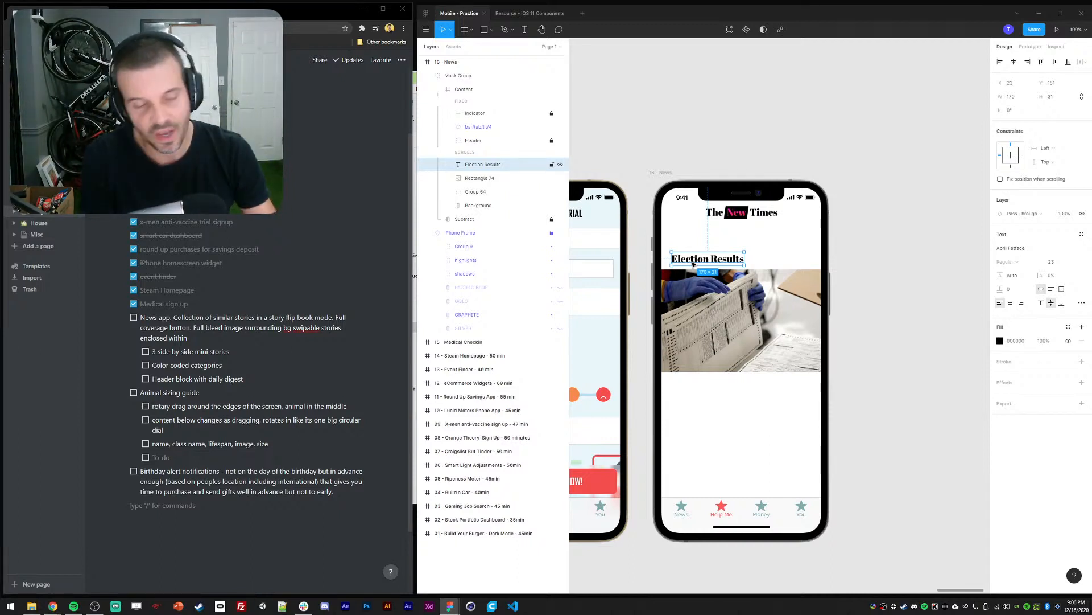
{"action": "scroll", "coordinate": [903, 356], "scroll_direction": "right", "scroll_amount": 2}
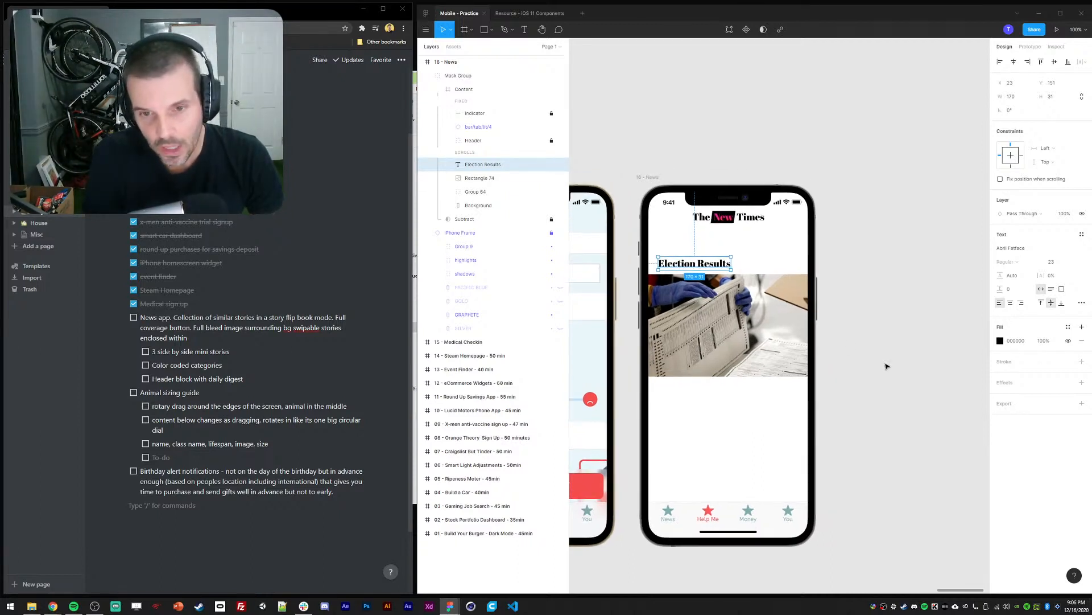
{"action": "key", "text": "r"}
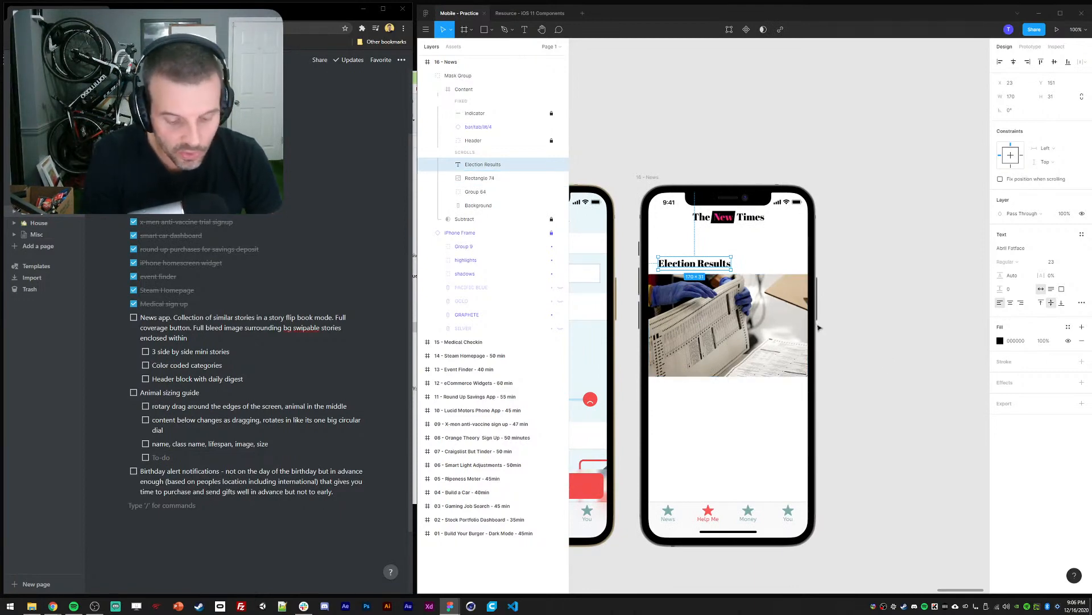
{"action": "key", "text": "v"}
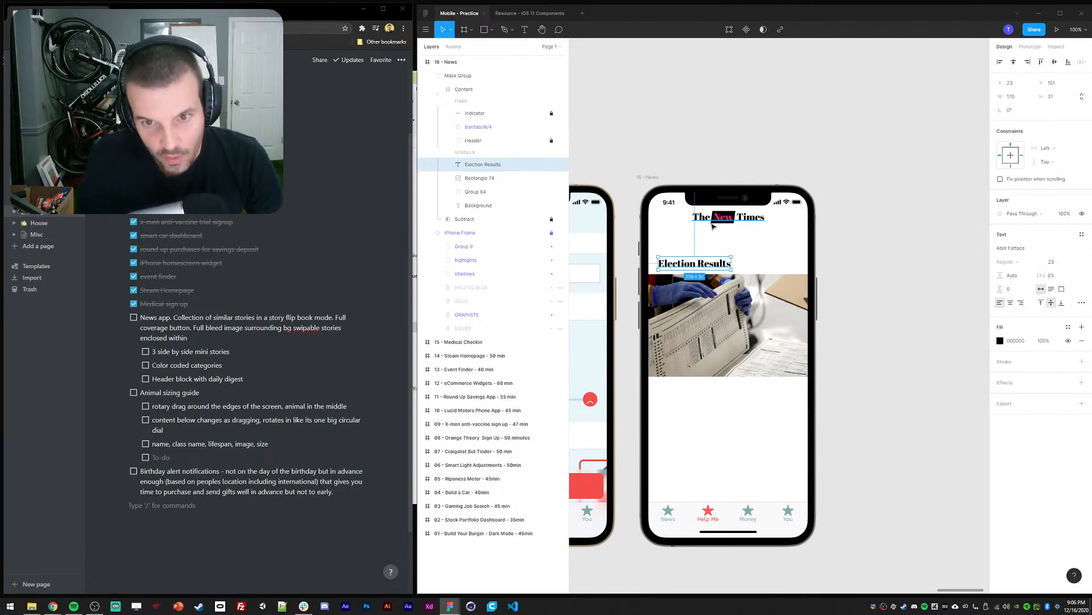
Duplicate the black slanted shape behind New in the logo, place the copy below the logo and fill it blue (668FDD)
{"action": "left_click", "coordinate": [715, 222], "text": "ctrl"}
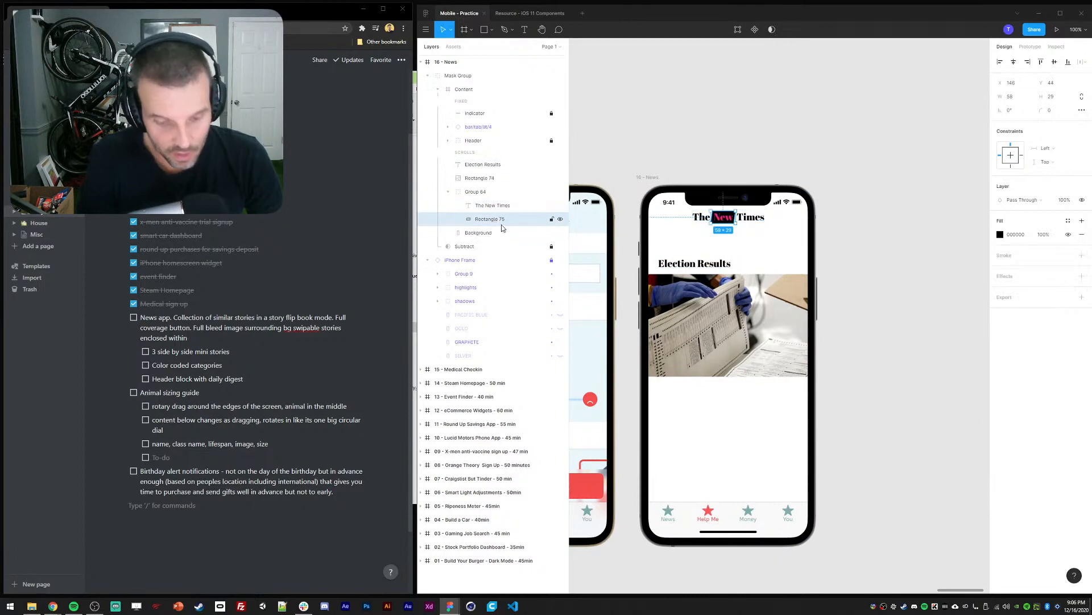
{"action": "key", "text": "ctrl+d"}
{"action": "left_click_drag", "start_coordinate": [723, 217], "coordinate": [700, 240]}
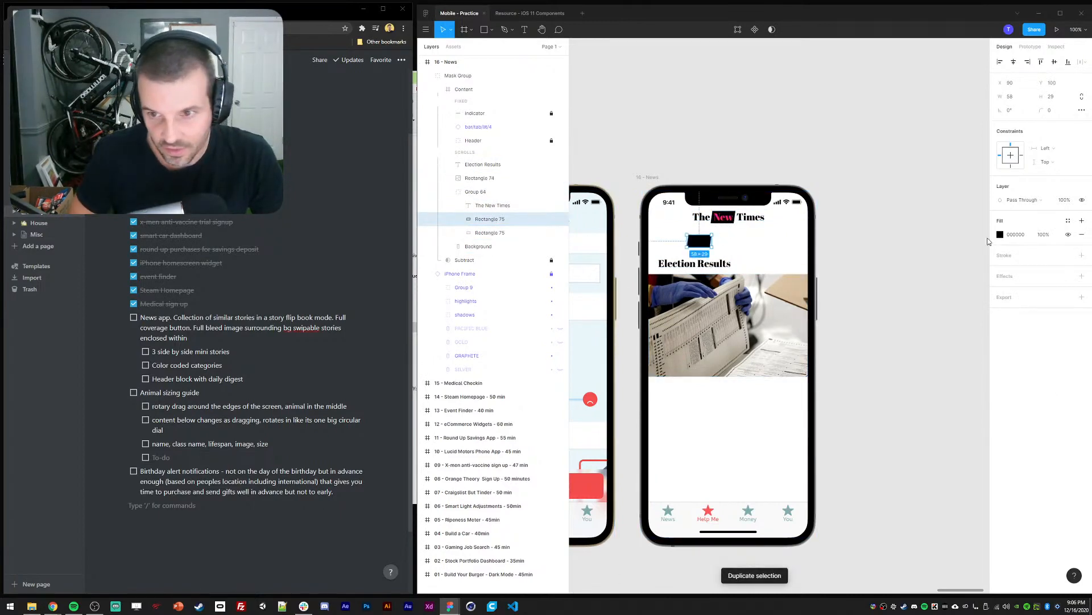
{"action": "left_click", "coordinate": [1000, 234]}
{"action": "left_click", "coordinate": [955, 357]}
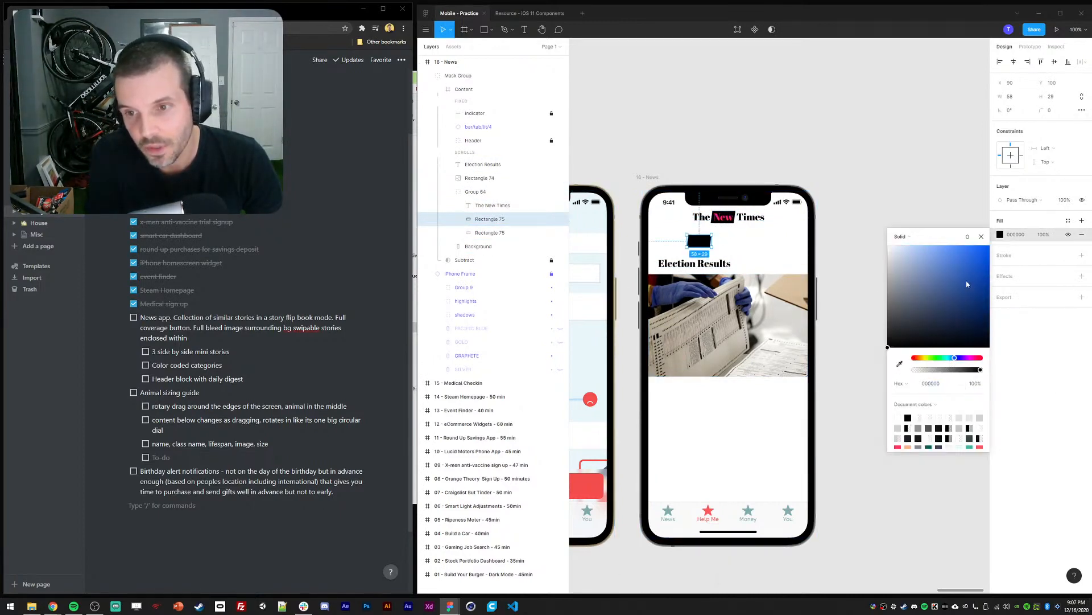
{"action": "left_click", "coordinate": [945, 259]}
Position the blue shape over the start of the Election Results heading at Y 171 and move its layer directly below the heading's
{"action": "left_click_drag", "start_coordinate": [707, 242], "coordinate": [669, 268]}
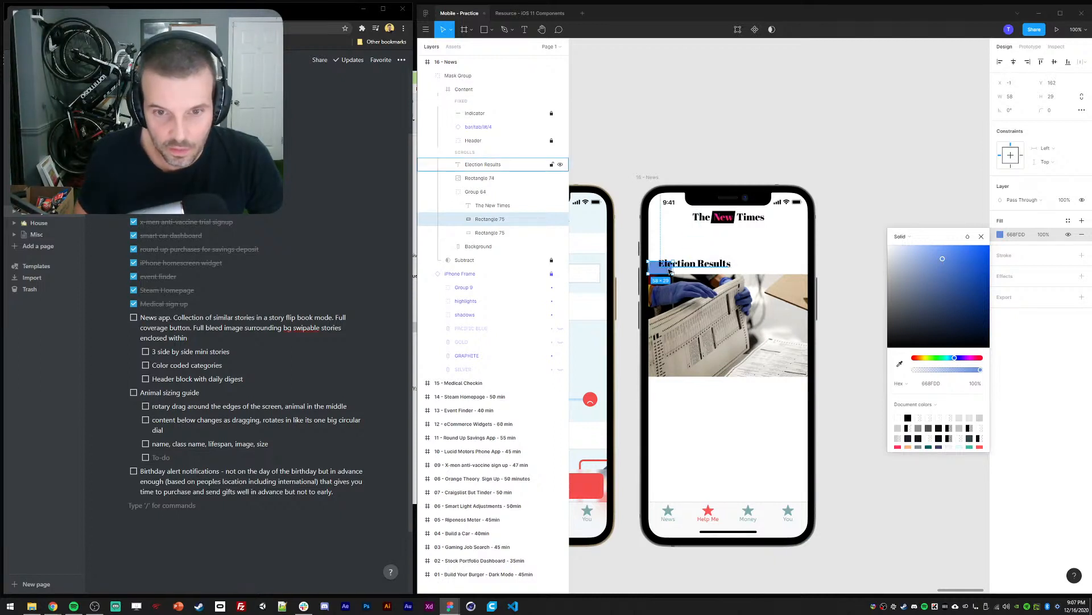
{"action": "key", "text": "Right"}
{"action": "key", "text": "Right"}
{"action": "key", "text": "Down"}
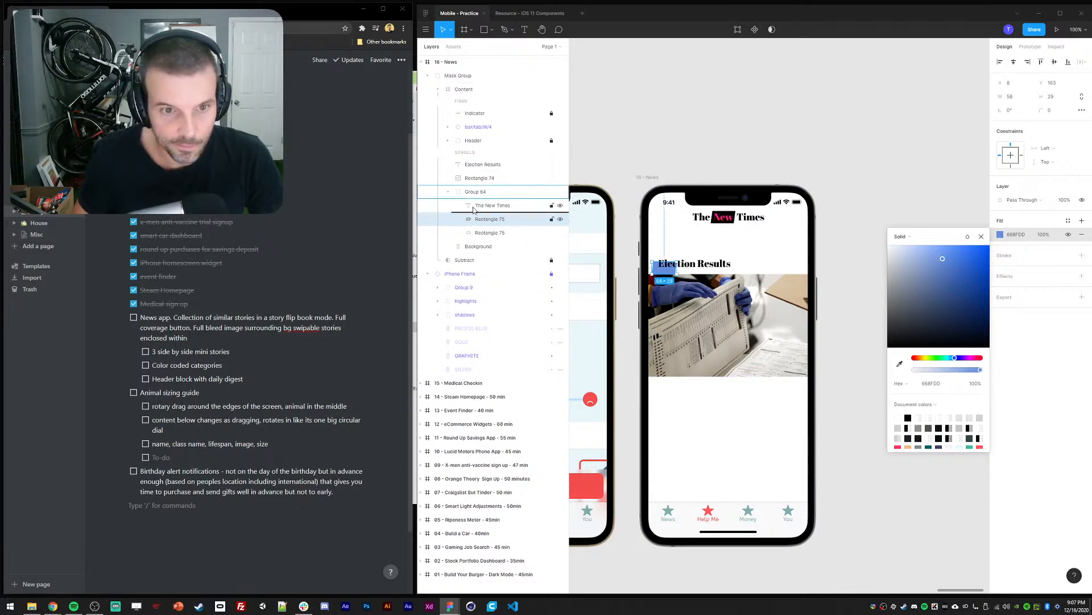
{"action": "left_click_drag", "start_coordinate": [475, 219], "coordinate": [477, 172]}
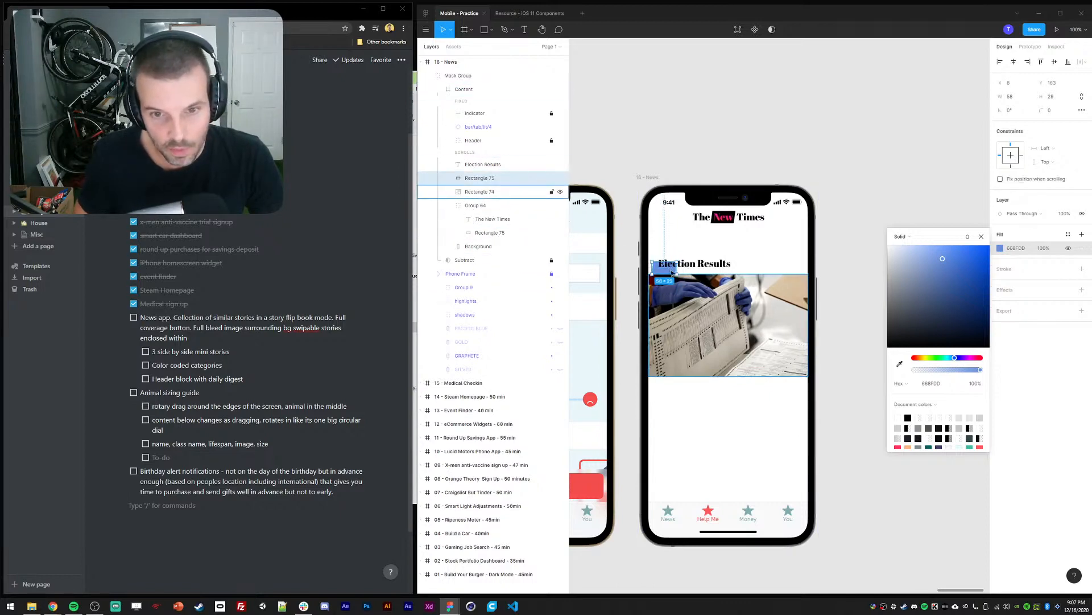
{"action": "key", "text": "Down"}
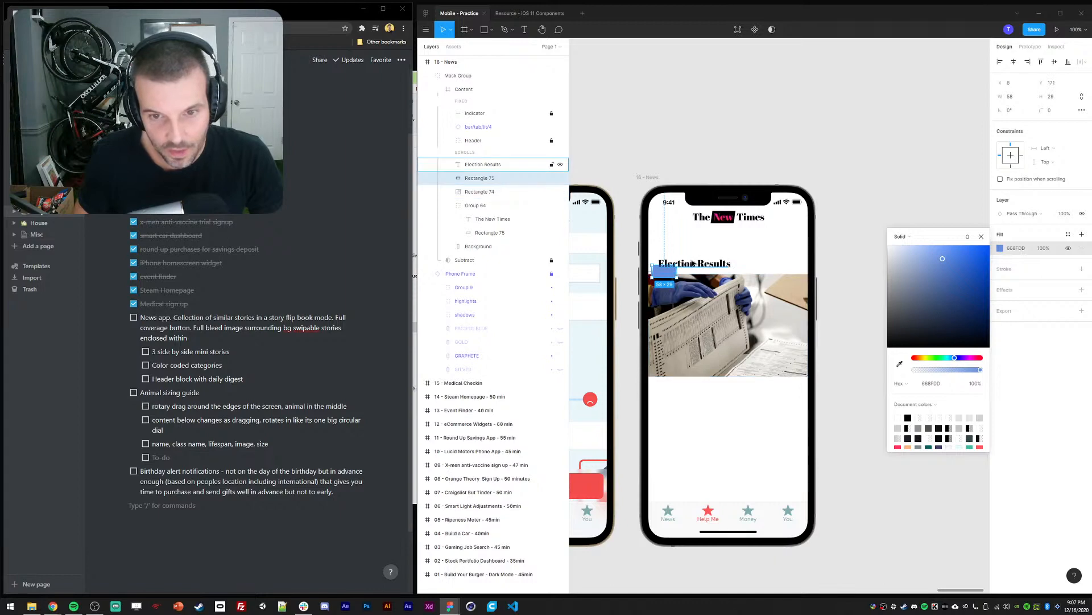
Move the Election Results heading down onto the blue shape and set its font size to 18
{"action": "left_click_drag", "start_coordinate": [692, 263], "coordinate": [690, 274]}
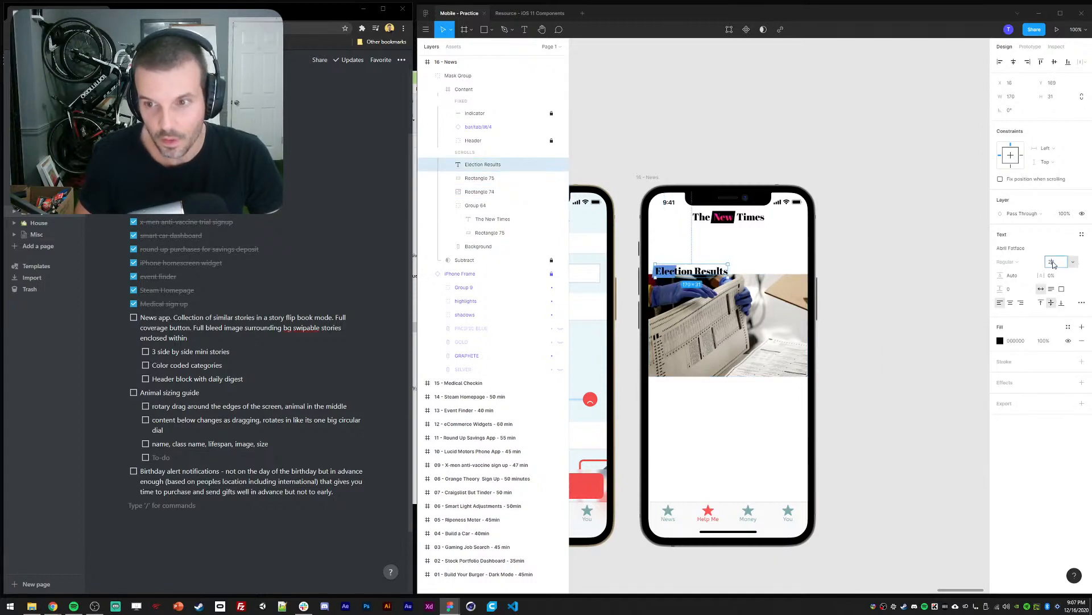
{"action": "type", "text": "20"}
{"action": "key", "text": "Return"}
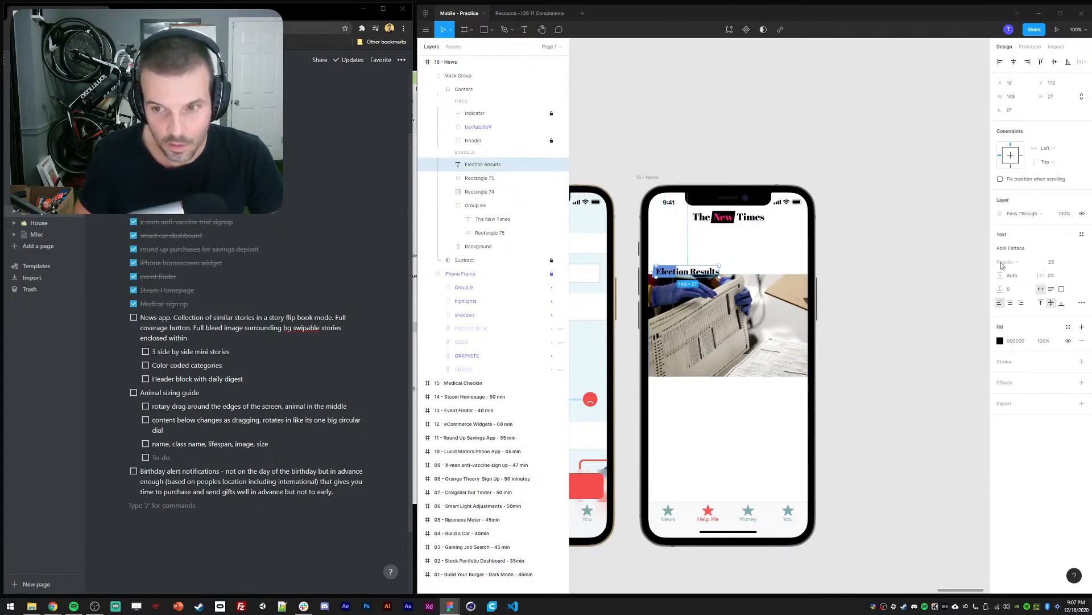
{"action": "type", "text": "18"}
{"action": "key", "text": "Return"}
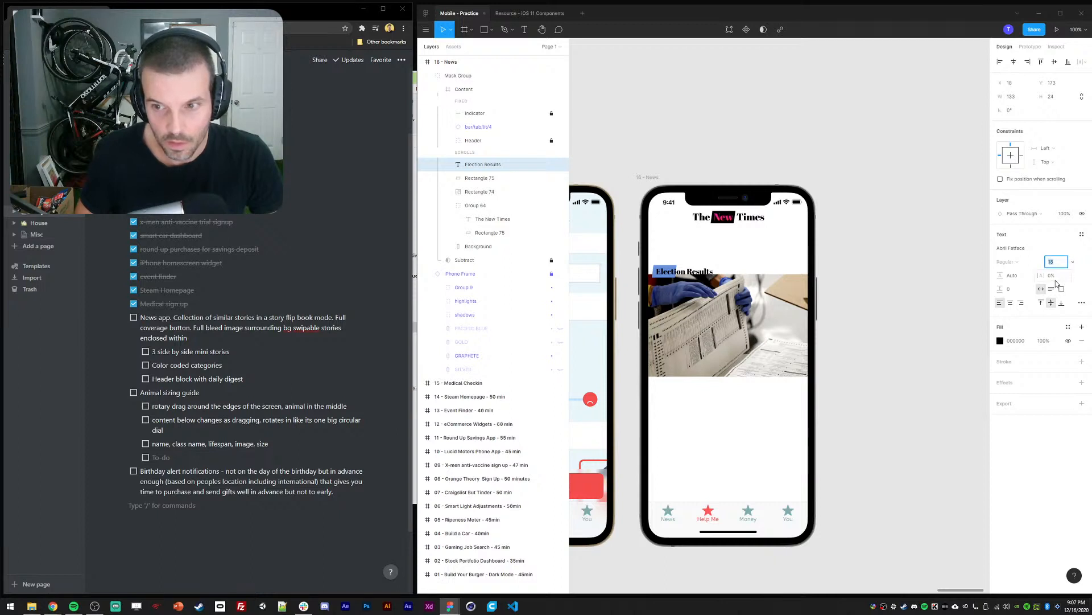
Set the letter spacing of the Election Results heading to 5%
{"action": "left_click", "coordinate": [1053, 276]}
{"action": "type", "text": "10"}
{"action": "key", "text": "Return"}
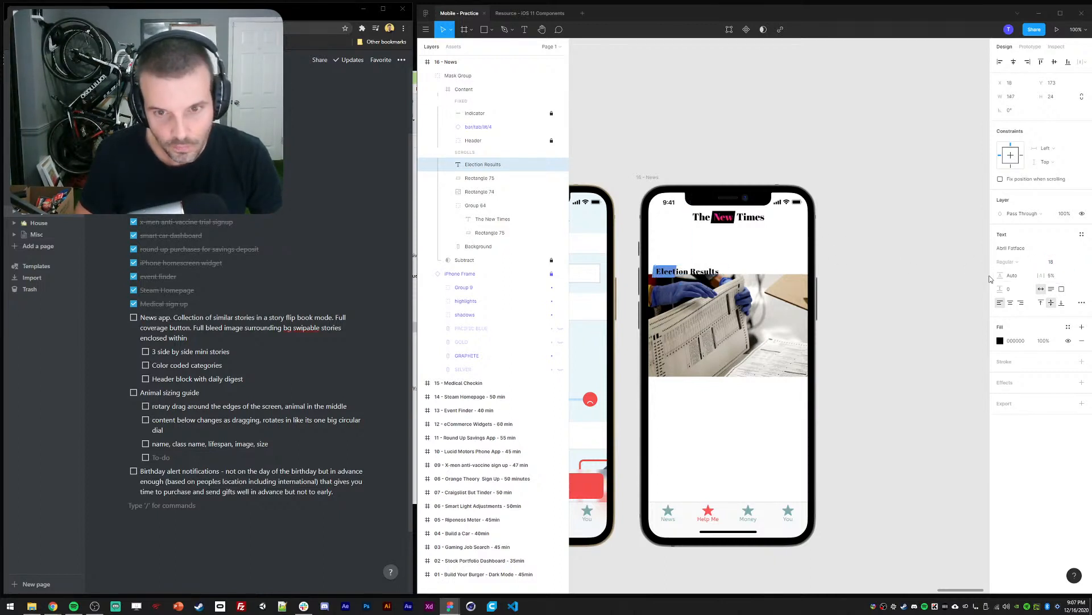
{"action": "left_click", "coordinate": [883, 343]}
Extend the slanted right edge of the blue shape to a width of 168 so it backs the whole Election Results heading
{"action": "key", "text": "plus"}
{"action": "left_click_drag", "start_coordinate": [873, 292], "coordinate": [936, 309]}
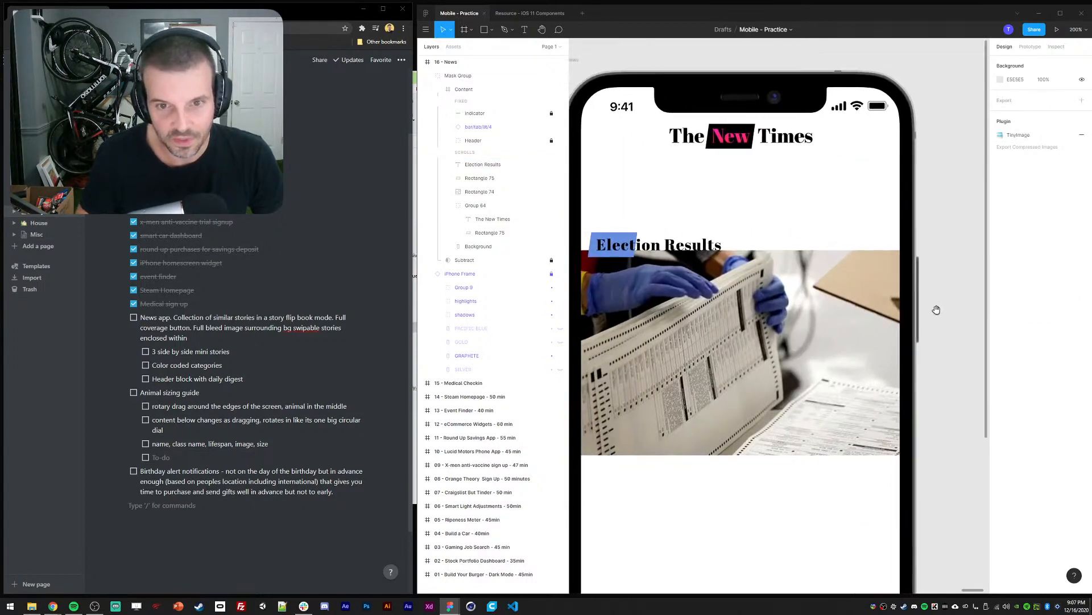
{"action": "left_click", "coordinate": [592, 247], "text": "ctrl"}
{"action": "double_click", "coordinate": [630, 249]}
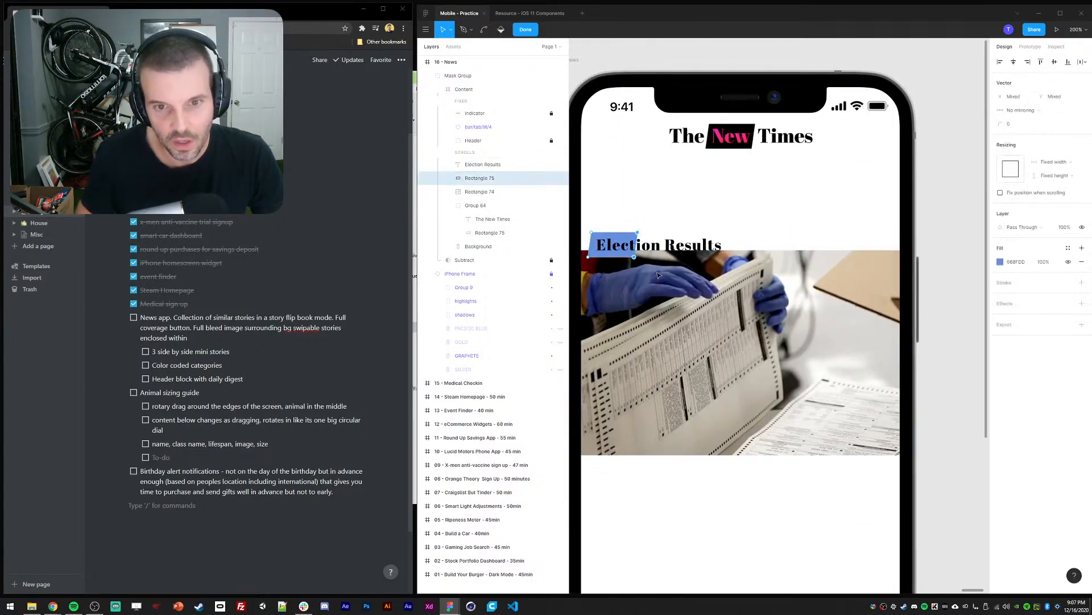
{"action": "key", "text": "shift+Right"}
{"action": "key", "text": "shift+Right"}
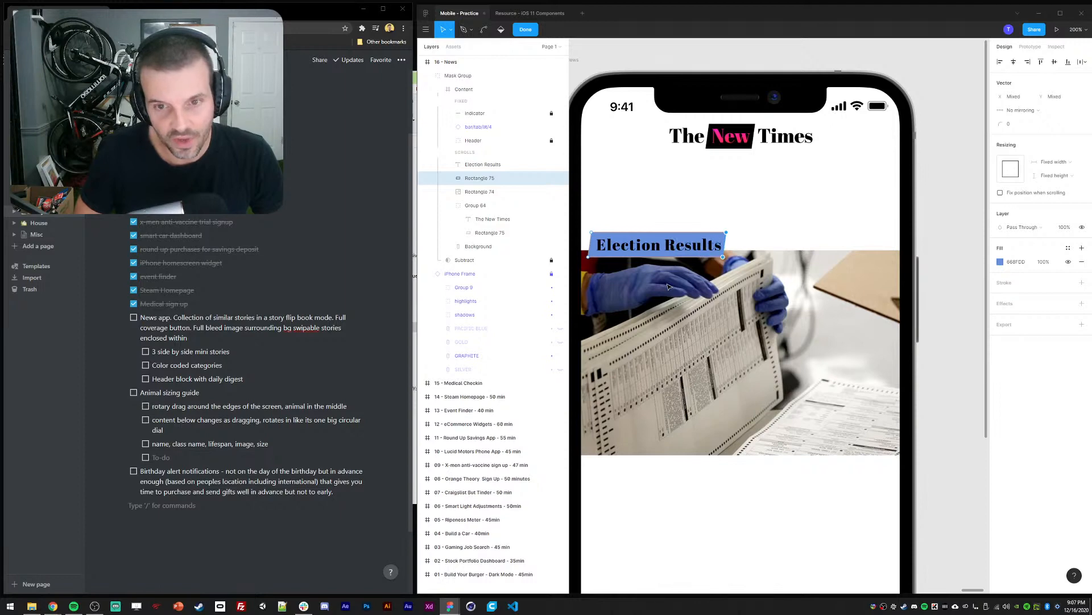
{"action": "key", "text": "minus"}
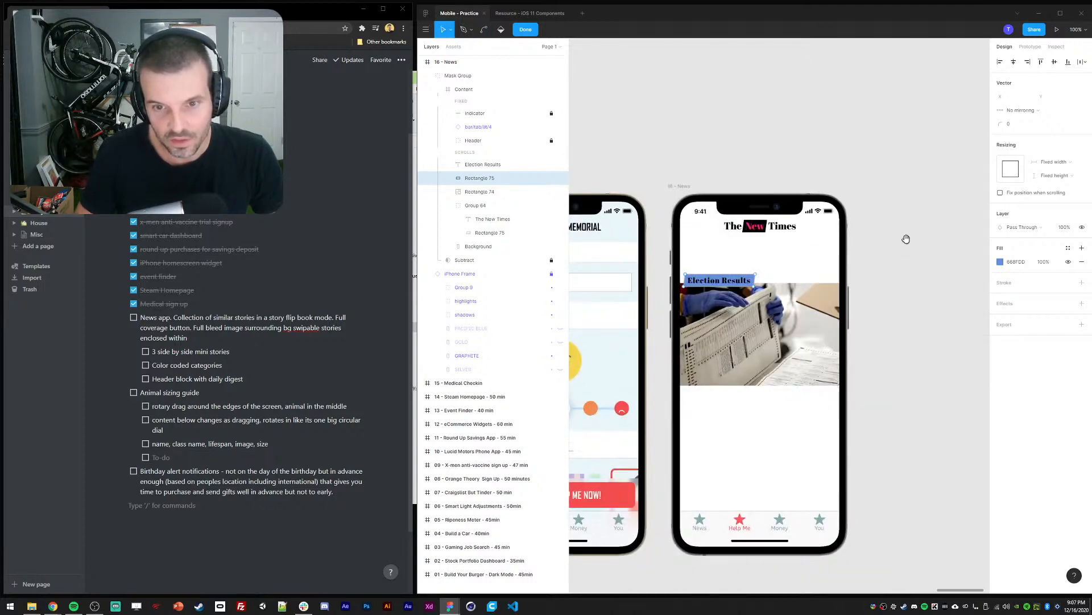
{"action": "key", "text": "Escape"}
{"action": "left_click_drag", "start_coordinate": [880, 243], "coordinate": [822, 242]}
{"action": "left_click", "coordinate": [822, 242]}
Lighten the fill of the shape behind the Election Results heading to pale blue (A8C3FA)
{"action": "left_click", "coordinate": [682, 277], "text": "ctrl"}
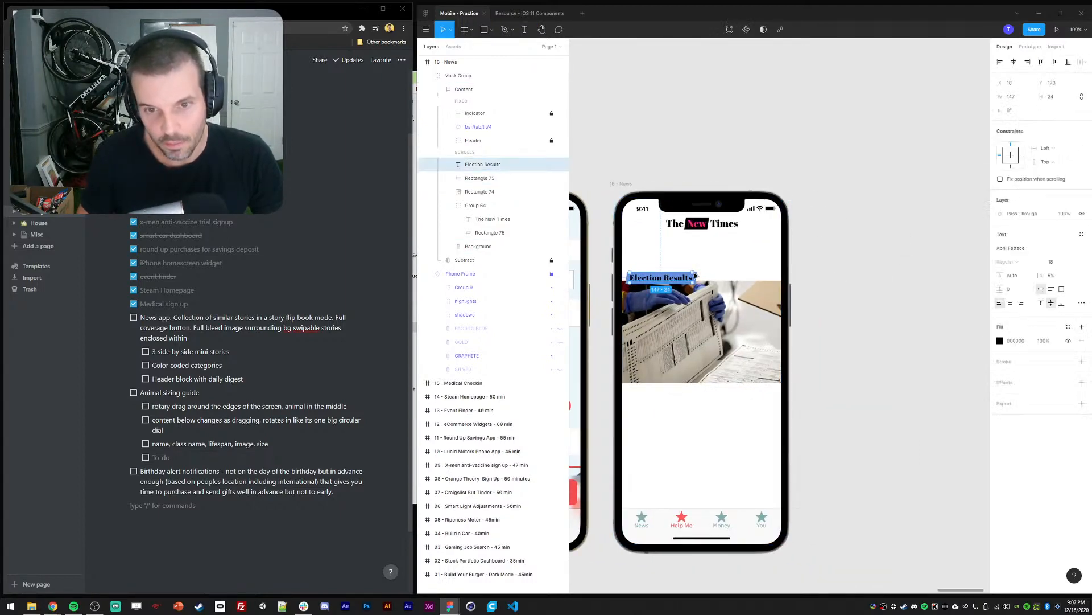
{"action": "left_click", "coordinate": [491, 180]}
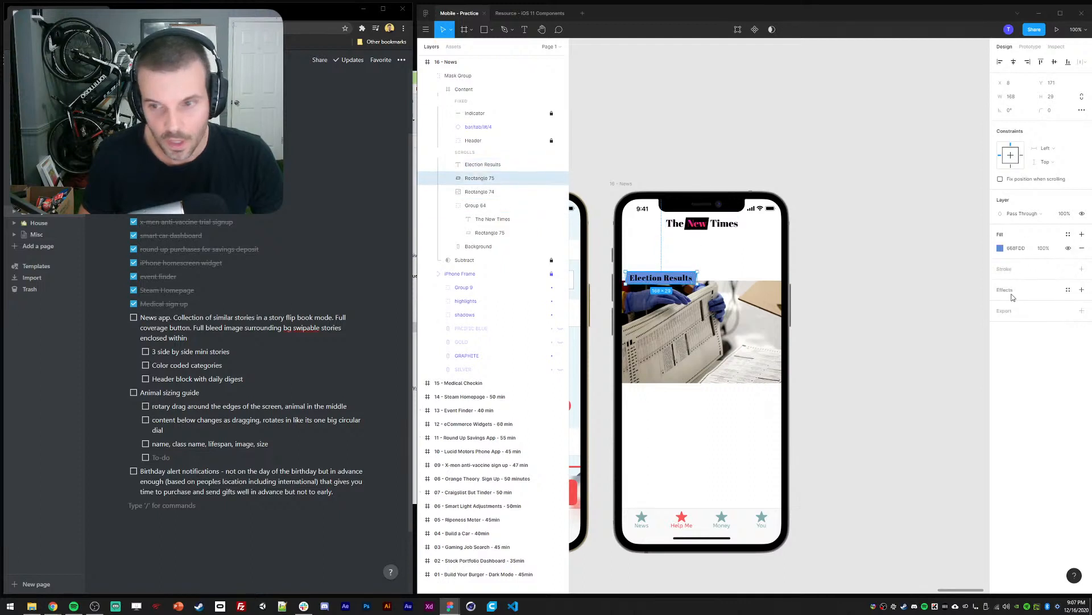
{"action": "left_click", "coordinate": [1000, 249]}
{"action": "left_click_drag", "start_coordinate": [927, 265], "coordinate": [922, 261]}
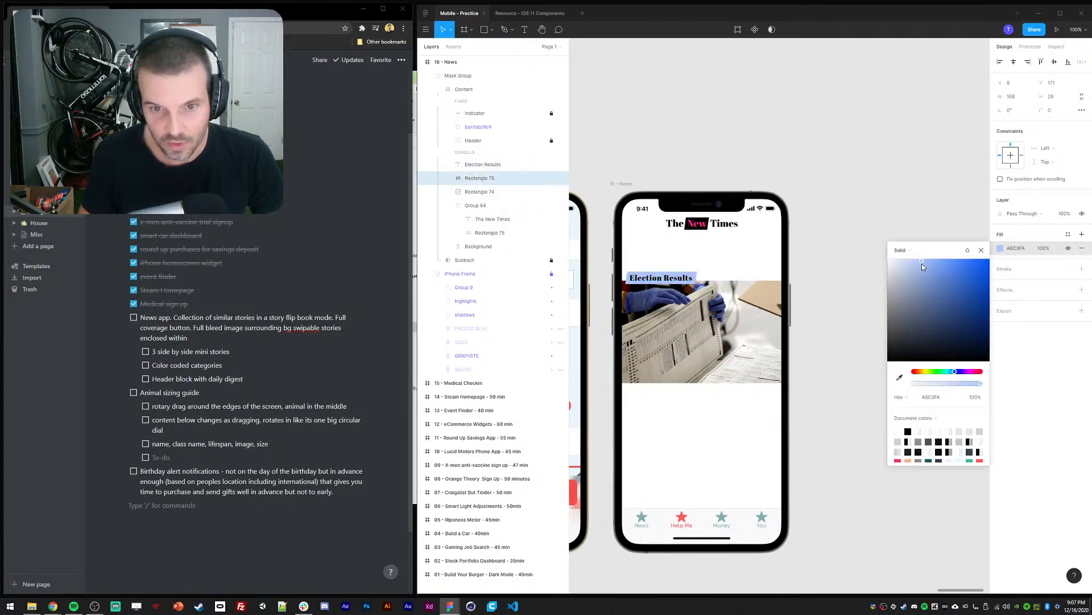
{"action": "left_click", "coordinate": [890, 190]}
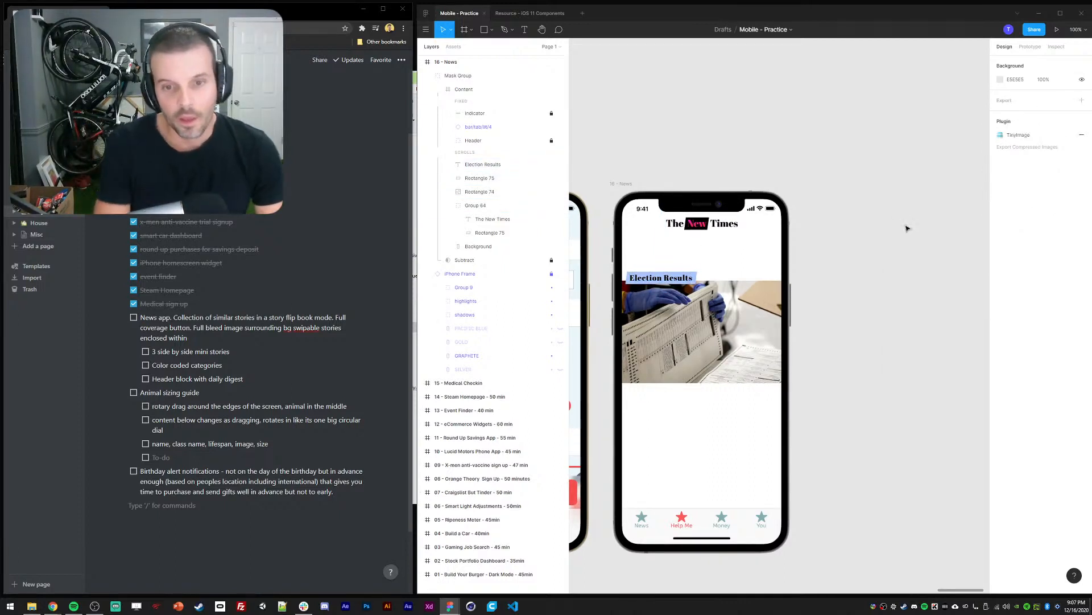
Add a solid white fill at 51% opacity over the image fill of the story photo
{"action": "left_click", "coordinate": [702, 319], "text": "ctrl"}
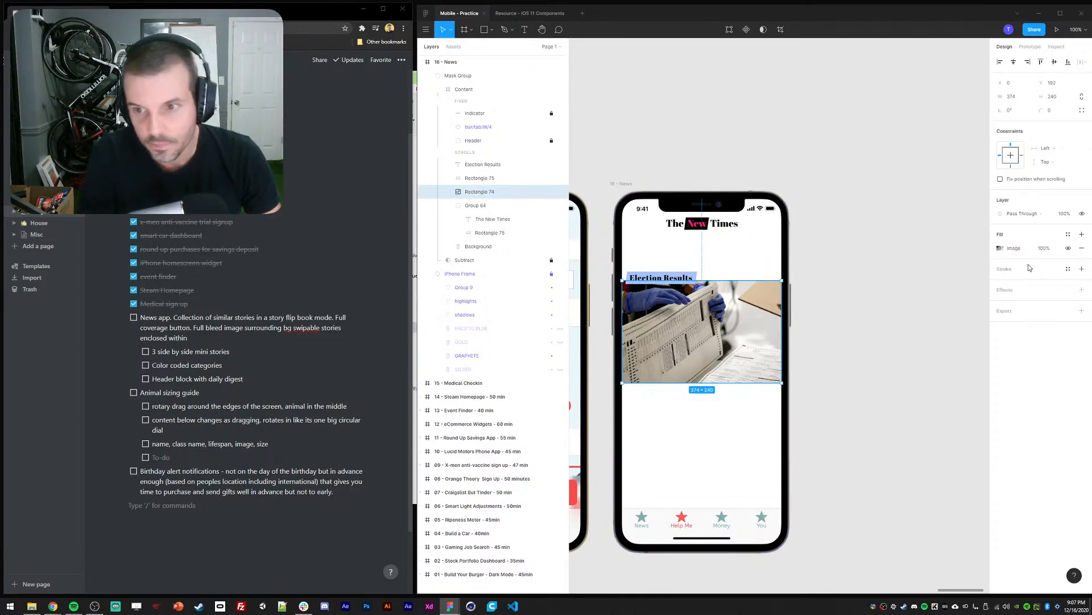
{"action": "left_click", "coordinate": [1082, 234]}
{"action": "left_click", "coordinate": [1001, 247]}
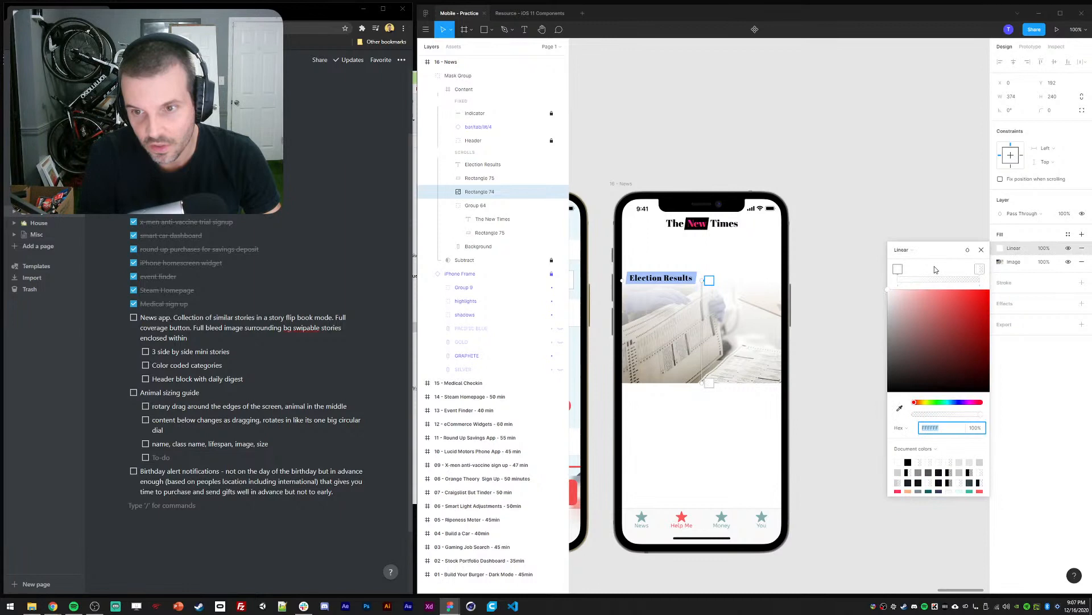
{"action": "left_click", "coordinate": [900, 250]}
{"action": "left_click", "coordinate": [906, 241]}
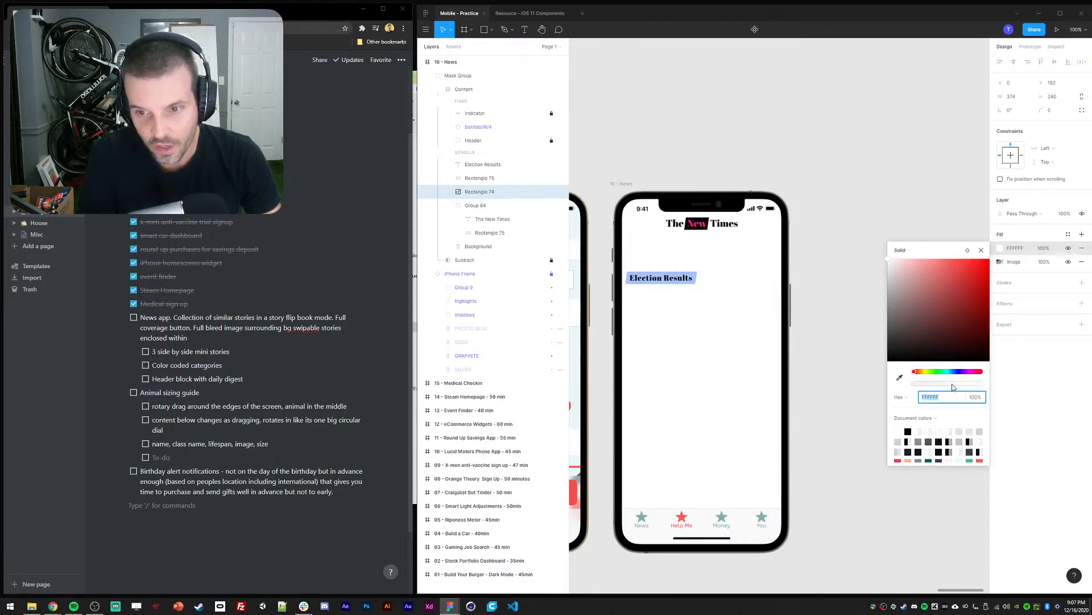
{"action": "left_click_drag", "start_coordinate": [953, 387], "coordinate": [950, 387]}
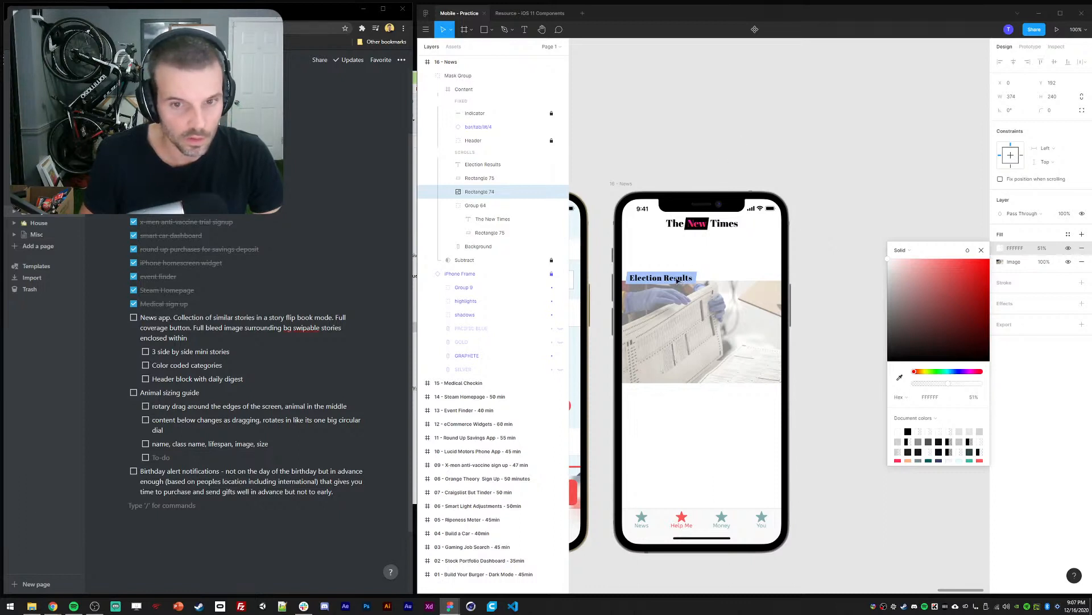
{"action": "left_click", "coordinate": [980, 250]}
{"action": "left_click", "coordinate": [907, 228]}
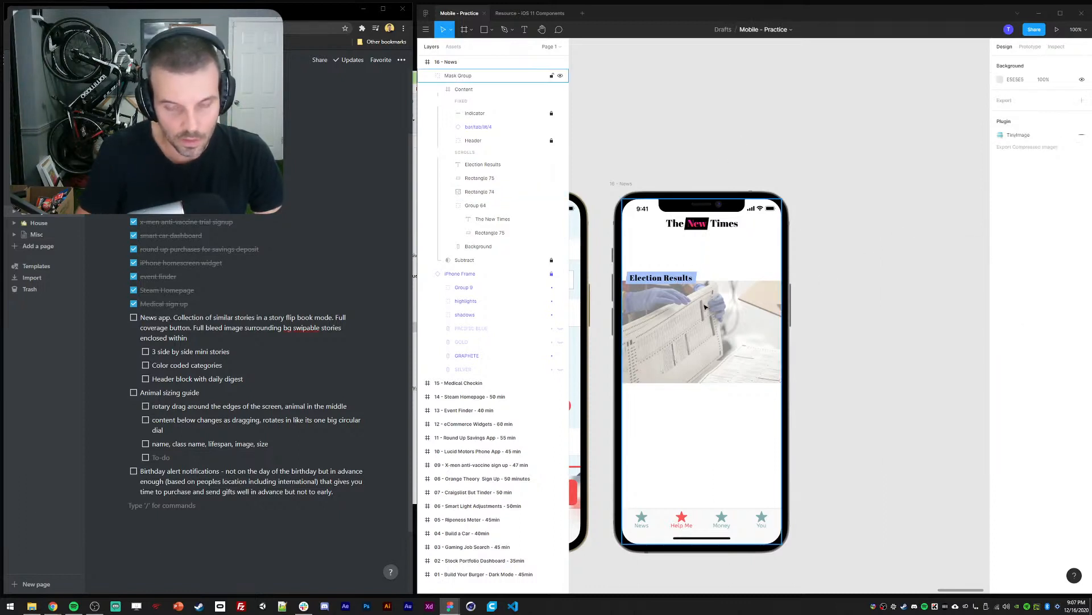
Add the text "Get local election results in your area" on the photo beneath the Election Results heading
{"action": "key", "text": "t"}
{"action": "left_click", "coordinate": [635, 296]}
{"action": "type", "text": "Get"}
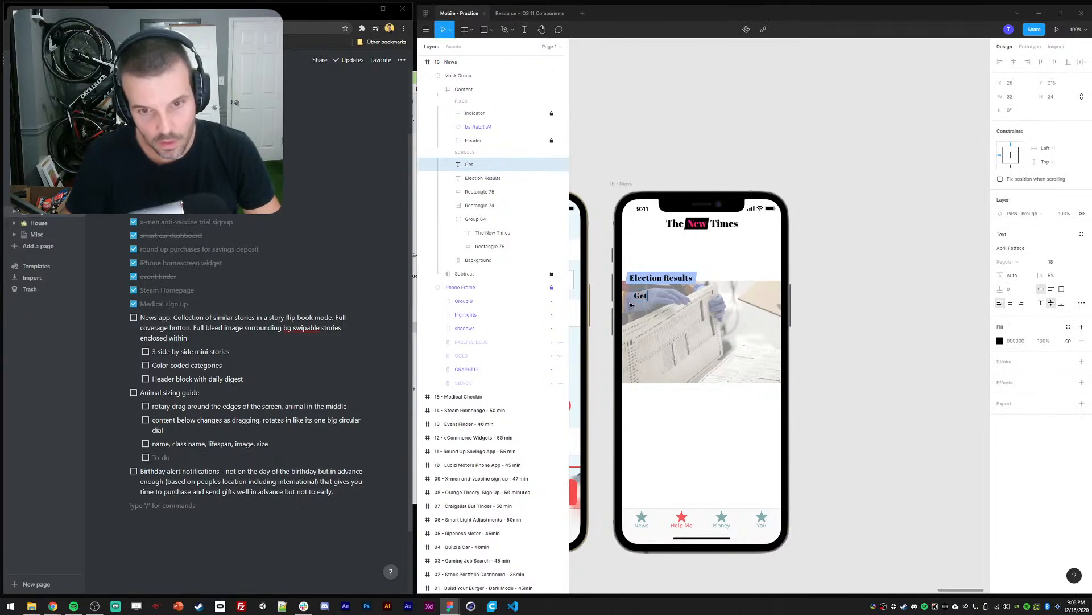
{"action": "type", "text": " local election results in your area"}
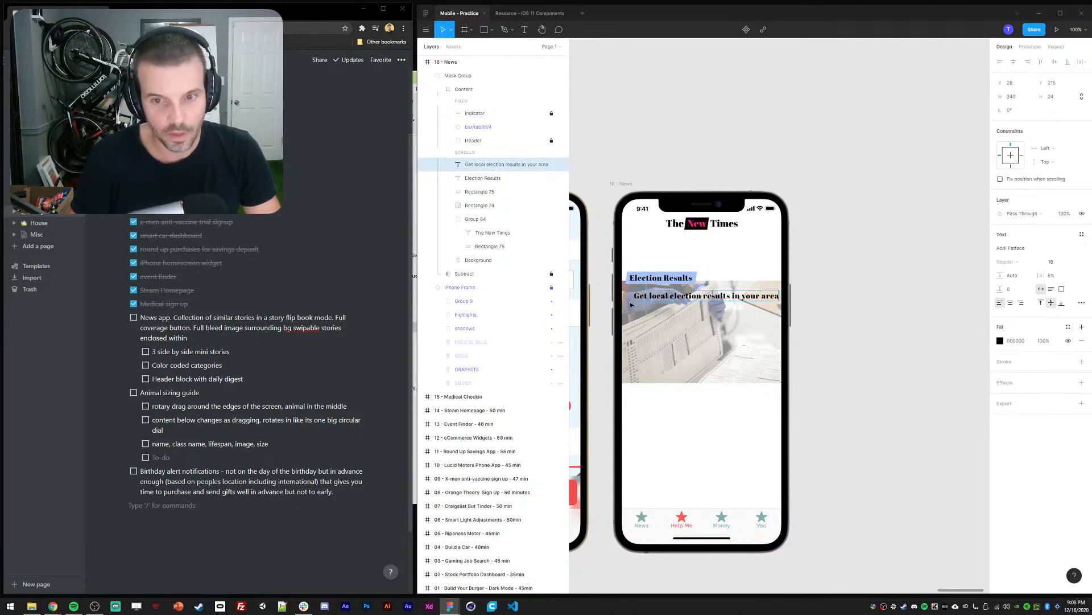
{"action": "key", "text": "Escape"}
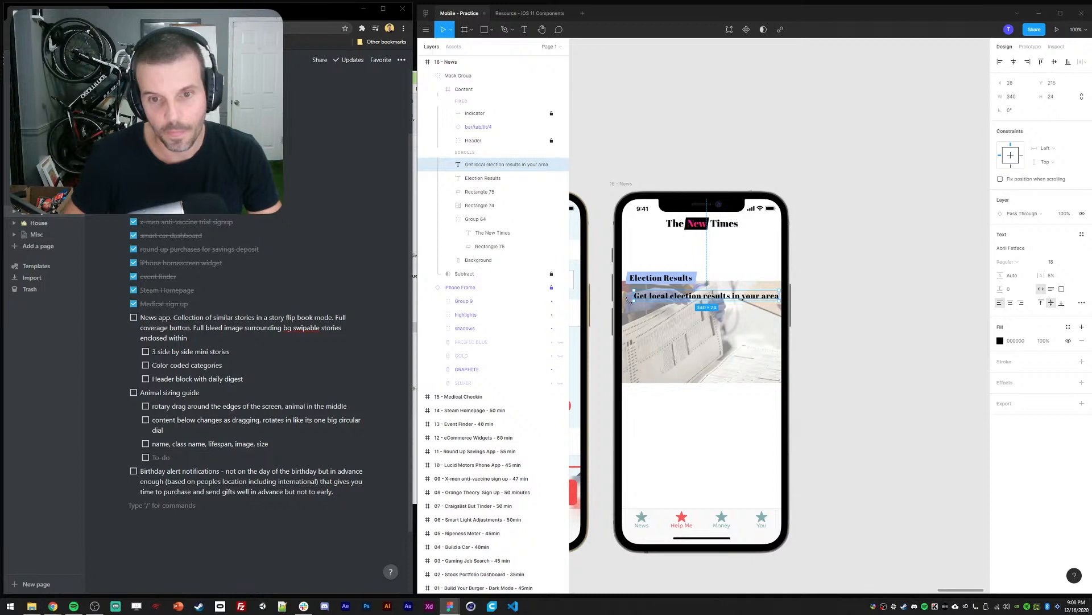
Set the new subheading's font to Roboto, its letter spacing to 0% and its size to 15
{"action": "left_click", "coordinate": [1014, 249]}
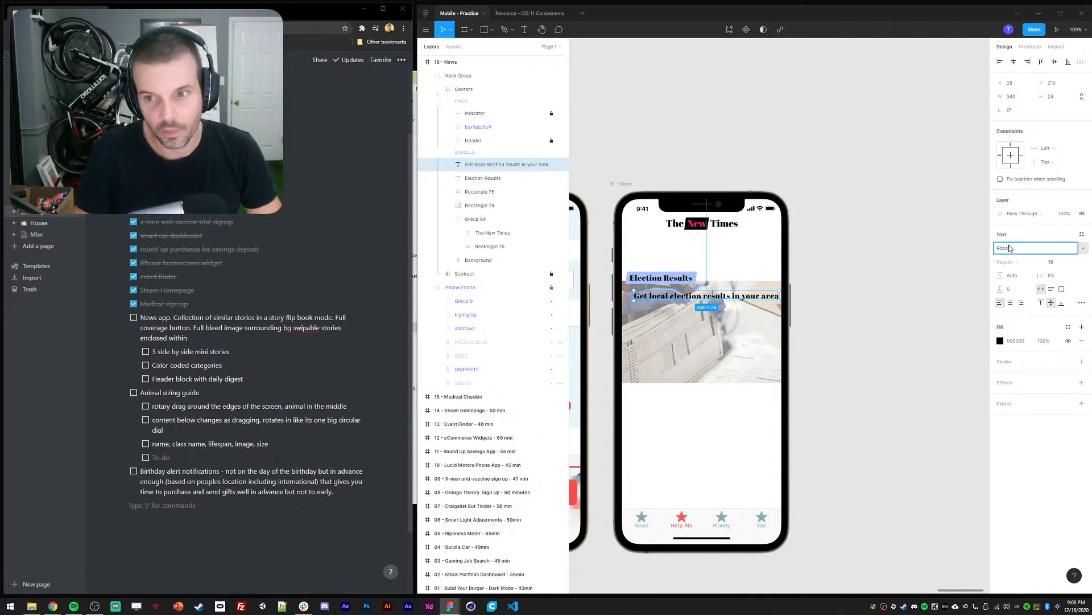
{"action": "type", "text": "Roboto"}
{"action": "key", "text": "Return"}
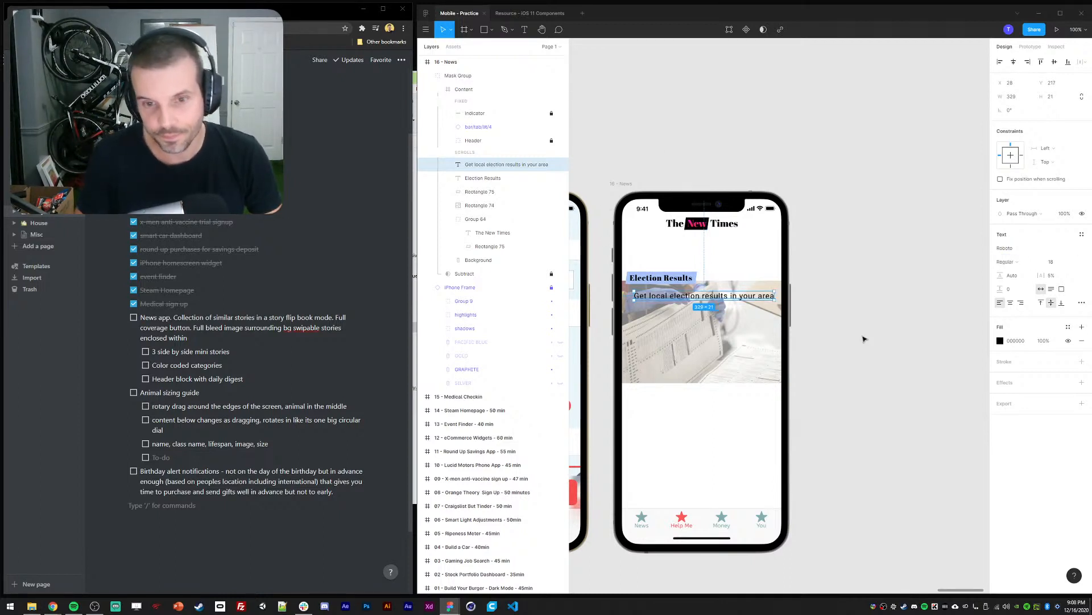
{"action": "left_click", "coordinate": [1053, 277]}
{"action": "type", "text": "0"}
{"action": "left_click", "coordinate": [1052, 263]}
{"action": "key", "text": "Down"}
{"action": "key", "text": "Down"}
{"action": "key", "text": "Down"}
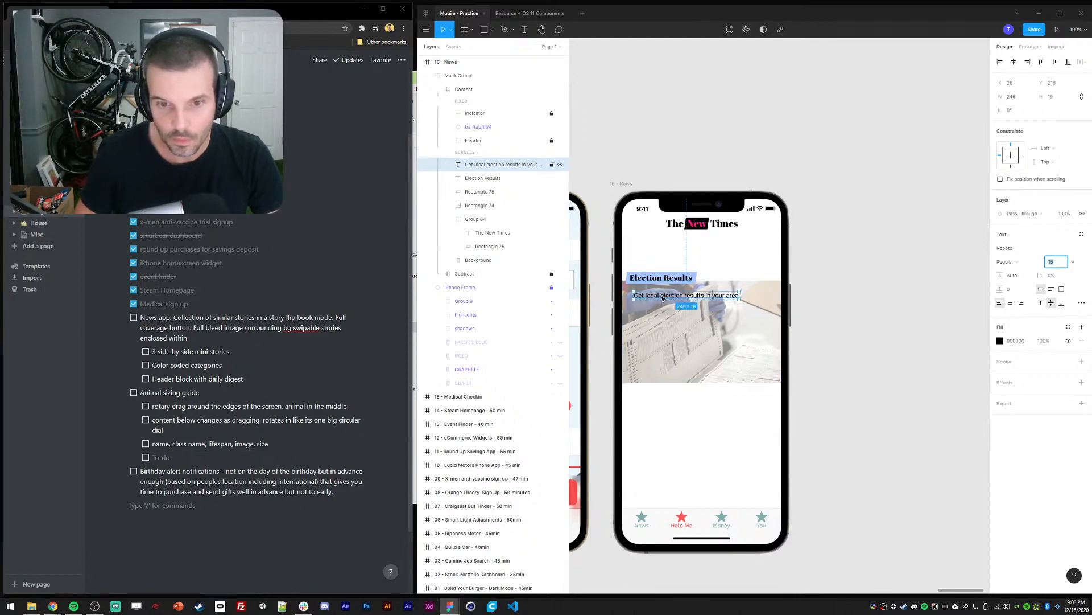
Move the subheading close beneath the Election Results tag, aligned with the tag's left edge, and make it Bold
{"action": "left_click_drag", "start_coordinate": [663, 297], "coordinate": [651, 296]}
{"action": "left_click", "coordinate": [1017, 250]}
{"action": "left_click", "coordinate": [1017, 262]}
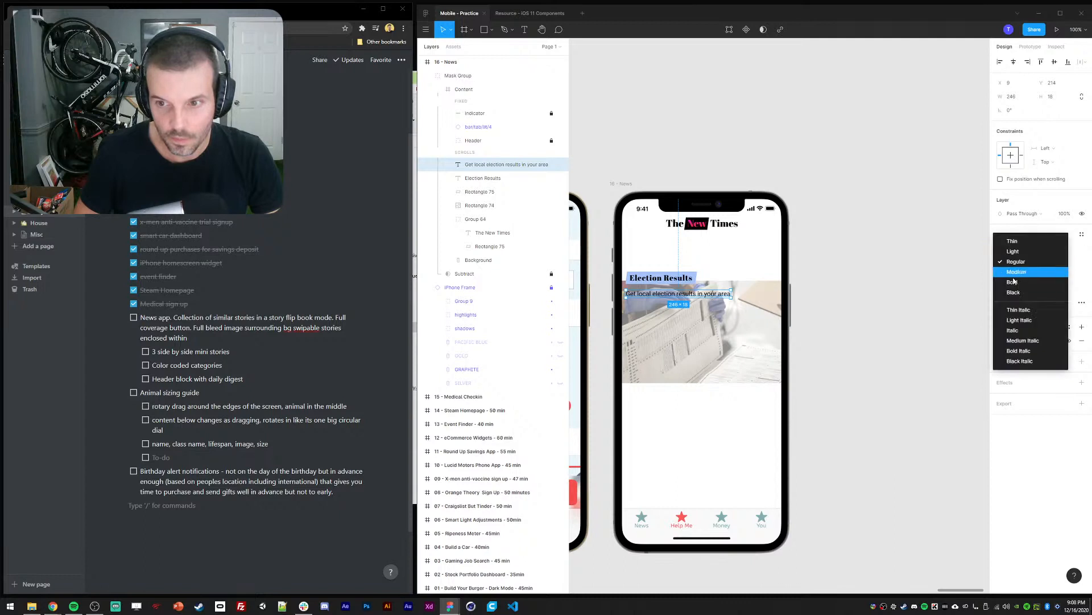
{"action": "left_click", "coordinate": [1007, 283]}
{"action": "left_click", "coordinate": [788, 325]}
{"action": "left_click_drag", "start_coordinate": [668, 297], "coordinate": [669, 295]}
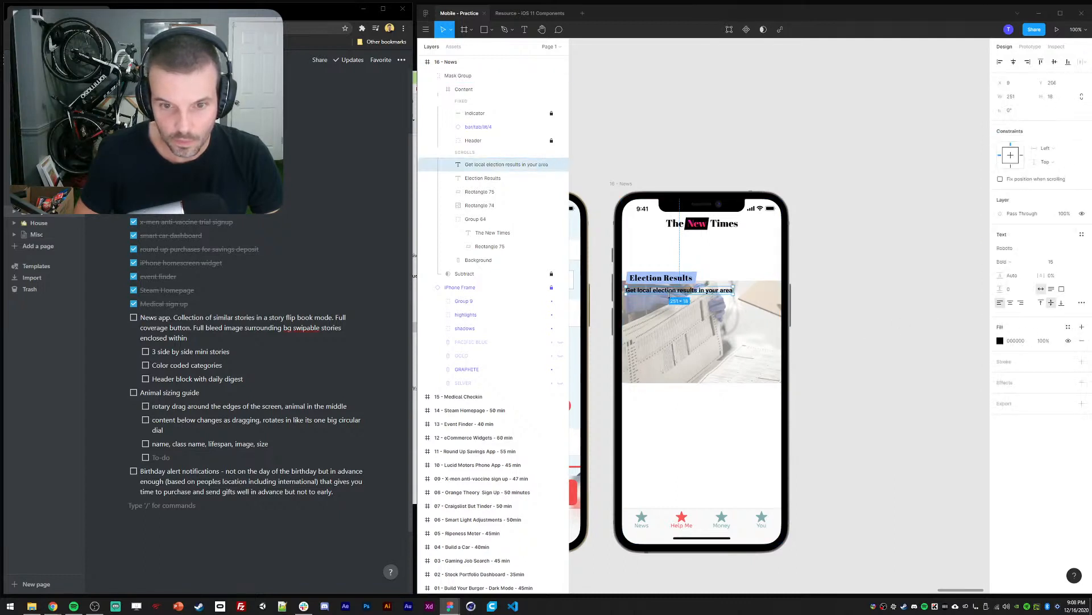
Change the font weight of the subheading under Election Results to Medium
{"action": "left_click", "coordinate": [803, 268]}
{"action": "left_click", "coordinate": [717, 293]}
{"action": "left_click", "coordinate": [1007, 262]}
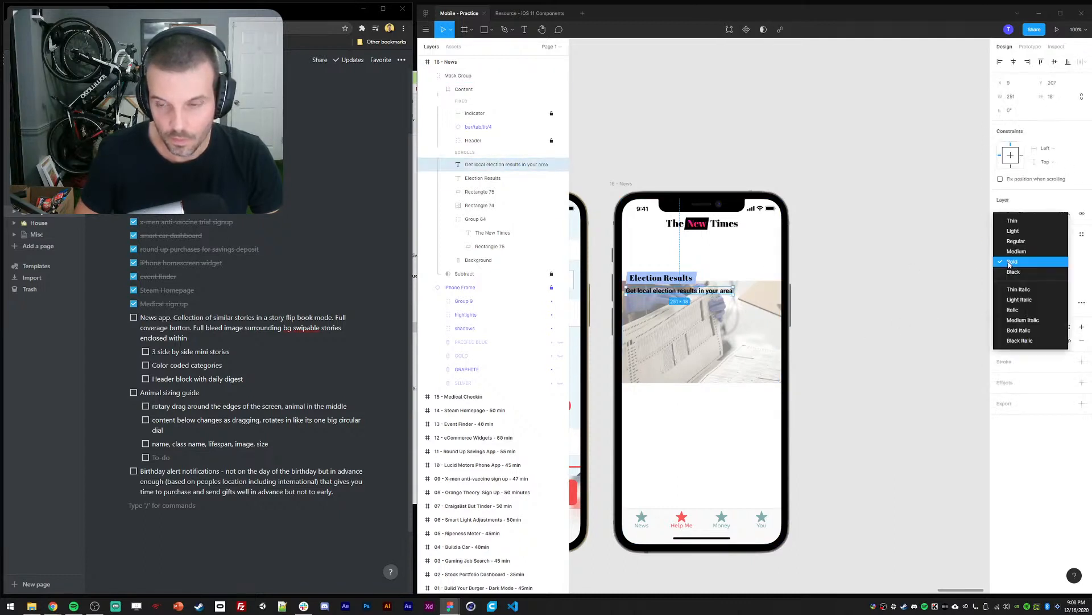
{"action": "left_click", "coordinate": [1010, 254]}
{"action": "left_click", "coordinate": [818, 467]}
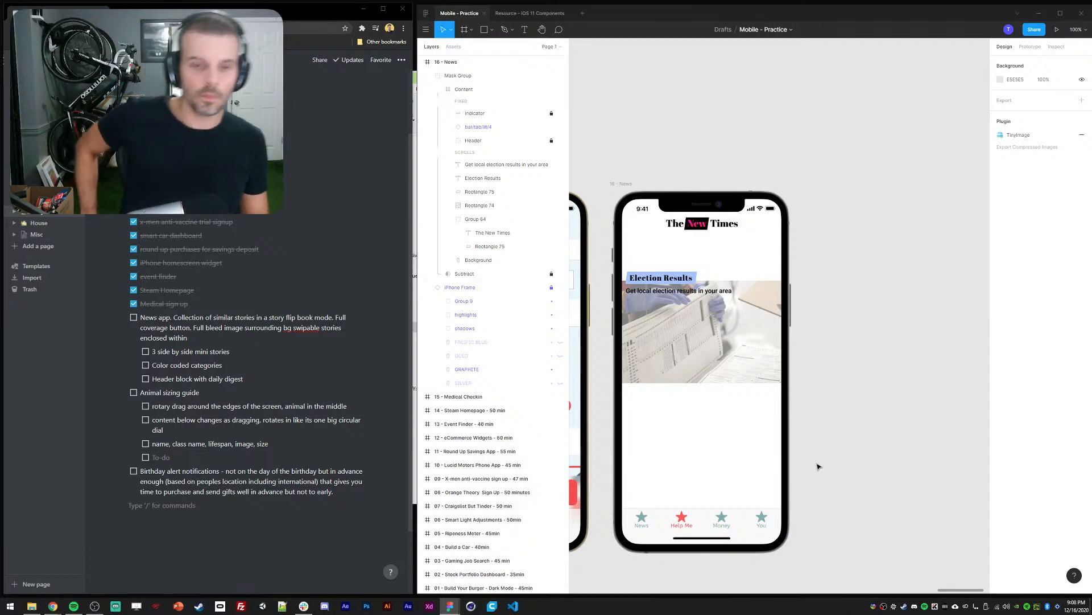
Change the photo's white overlay fill to a linear gradient running diagonally from the photo's upper-left to its lower-right corner
{"action": "left_click", "coordinate": [675, 324]}
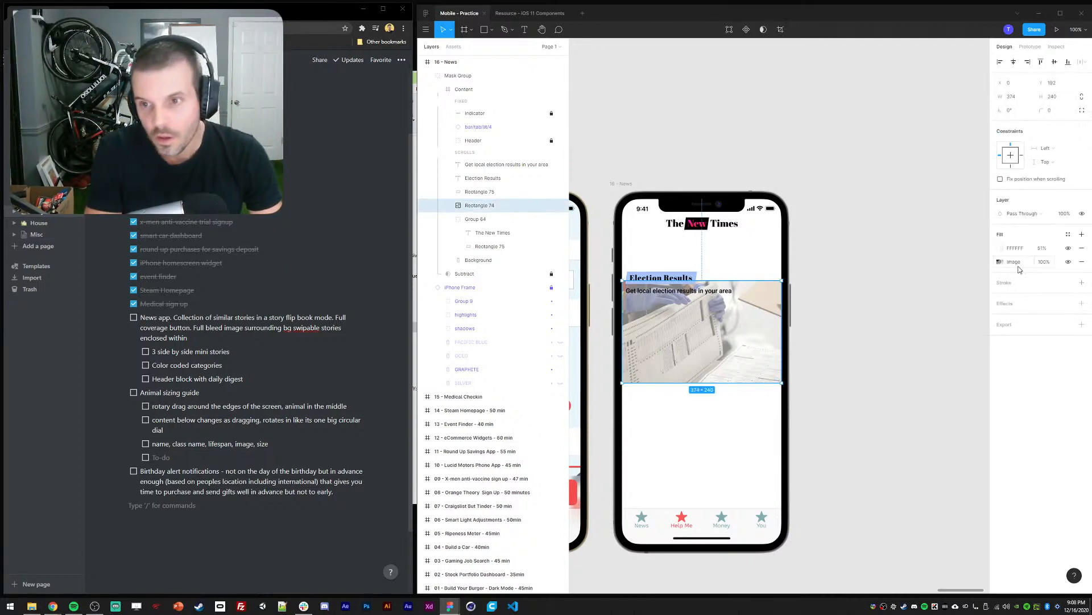
{"action": "left_click", "coordinate": [1000, 248]}
{"action": "left_click", "coordinate": [905, 249]}
{"action": "left_click", "coordinate": [911, 261]}
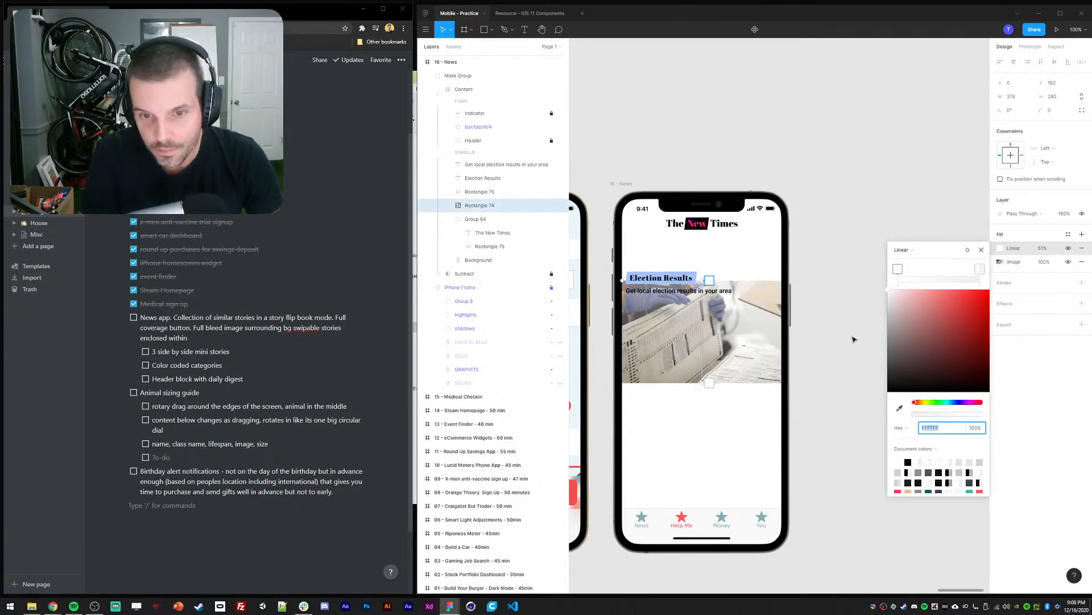
{"action": "left_click_drag", "start_coordinate": [700, 383], "coordinate": [772, 365]}
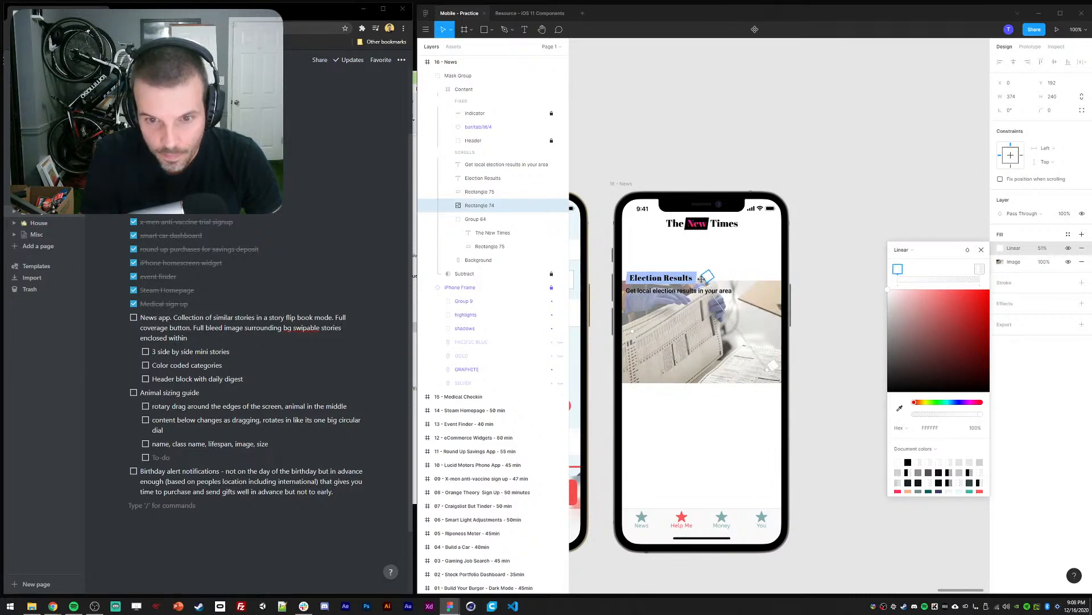
{"action": "left_click_drag", "start_coordinate": [705, 277], "coordinate": [642, 296]}
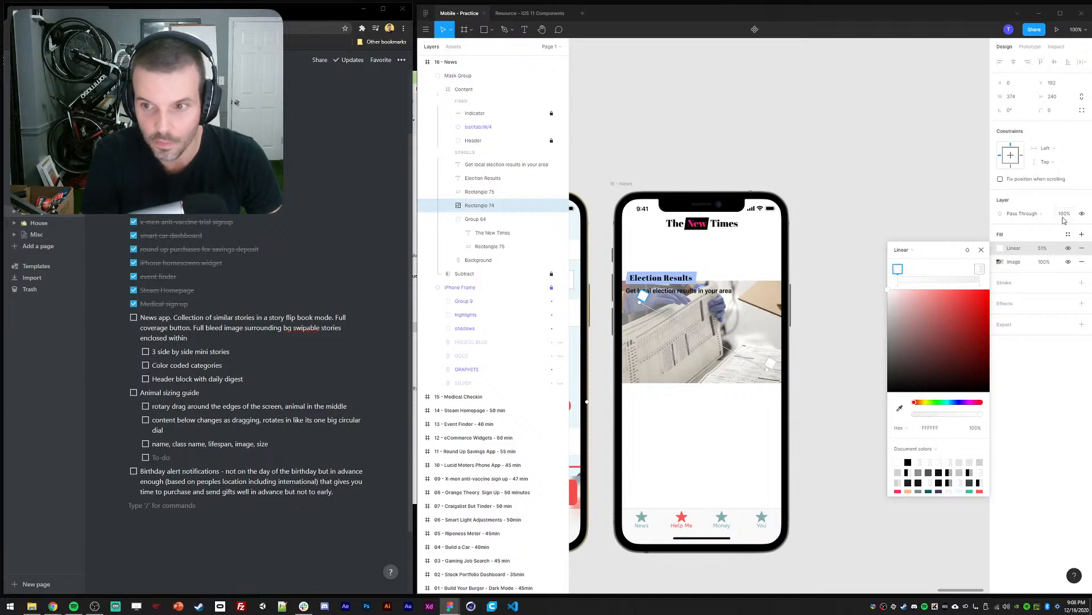
Set the gradient overlay to 100% opacity, lower its start stop's opacity to about 40% and make its end stop fully opaque
{"action": "left_click", "coordinate": [1042, 249]}
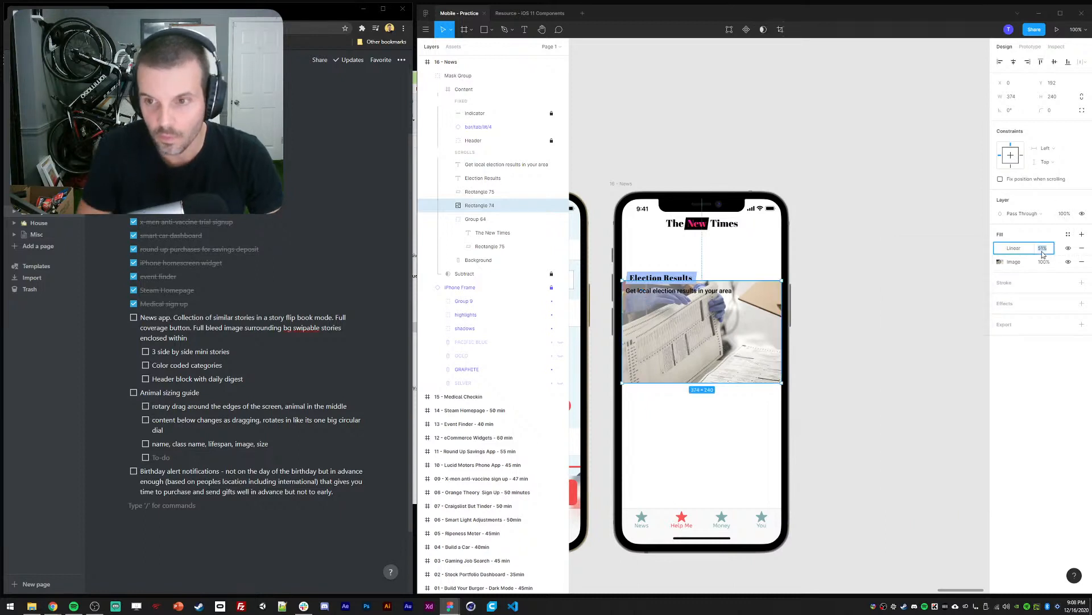
{"action": "type", "text": "100"}
{"action": "key", "text": "Return"}
{"action": "left_click", "coordinate": [999, 248]}
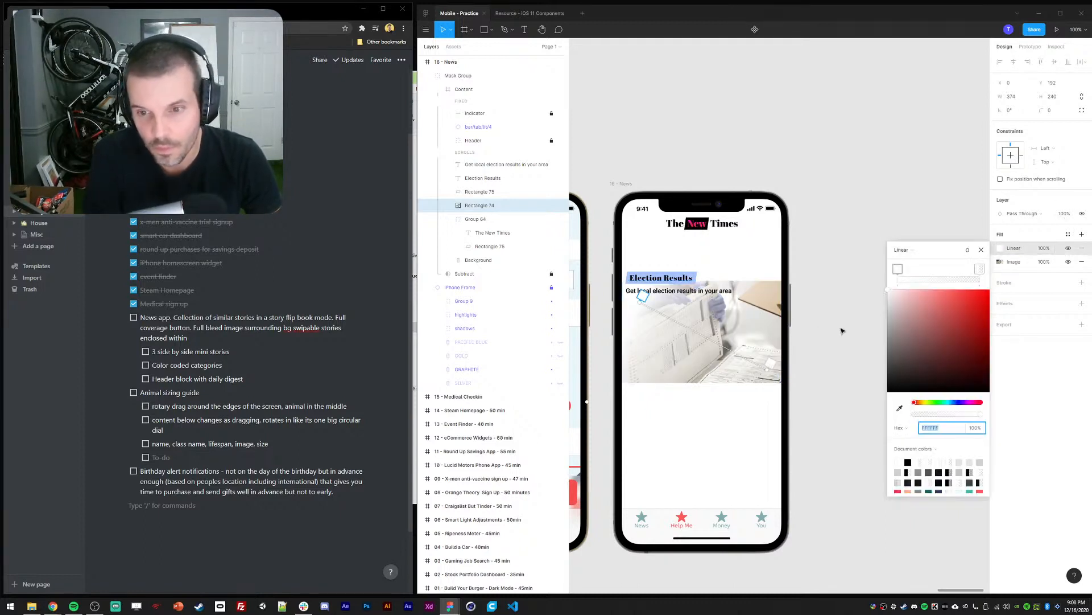
{"action": "left_click_drag", "start_coordinate": [979, 418], "coordinate": [972, 418]}
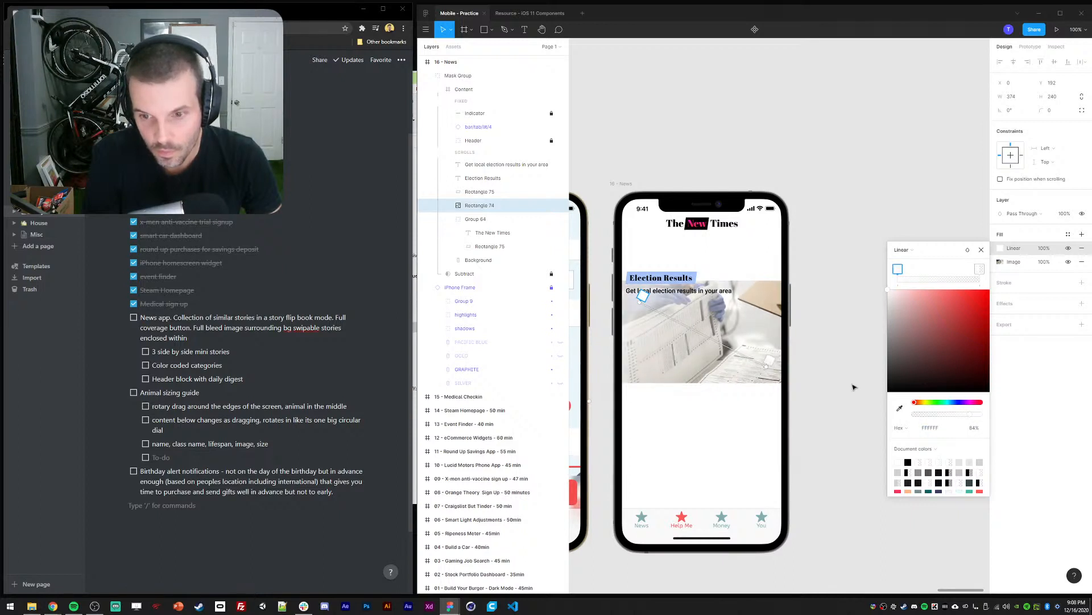
{"action": "mouse_move", "coordinate": [982, 417]}
{"action": "left_mouse_down"}
{"action": "mouse_move", "coordinate": [942, 415]}
{"action": "mouse_move", "coordinate": [983, 415]}
{"action": "left_mouse_up"}
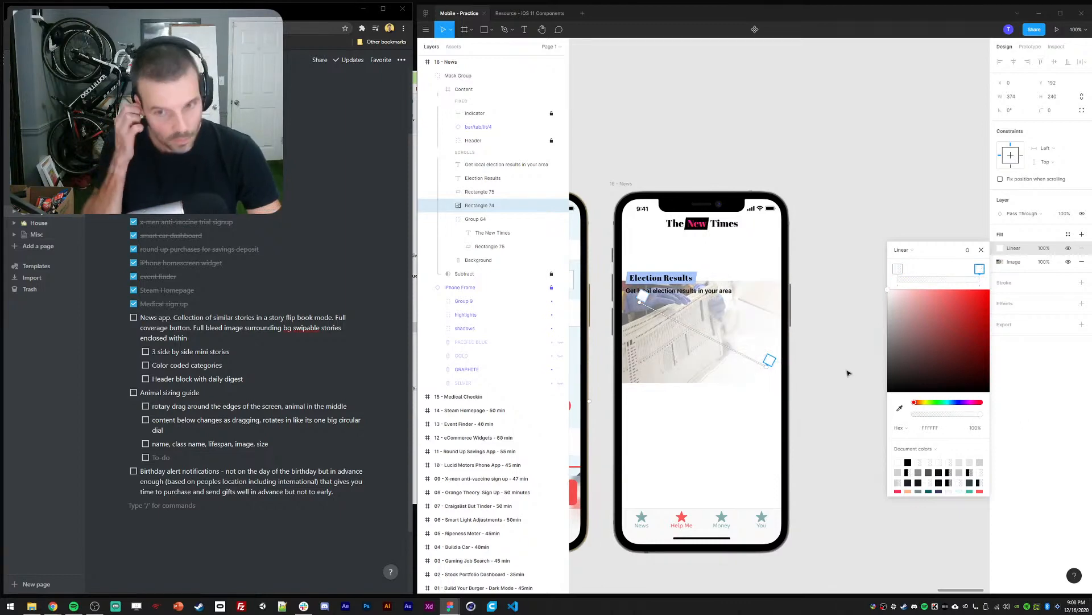
Shorten the gradient by moving its end point and start point toward the middle of the photo
{"action": "left_click_drag", "start_coordinate": [767, 366], "coordinate": [707, 335]}
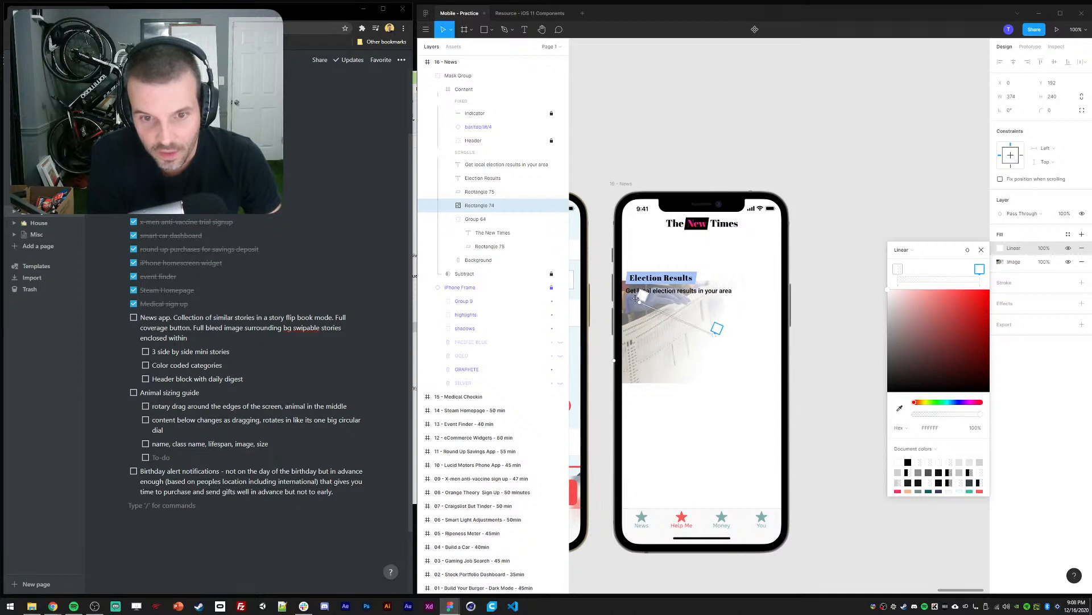
{"action": "left_click_drag", "start_coordinate": [641, 297], "coordinate": [722, 335]}
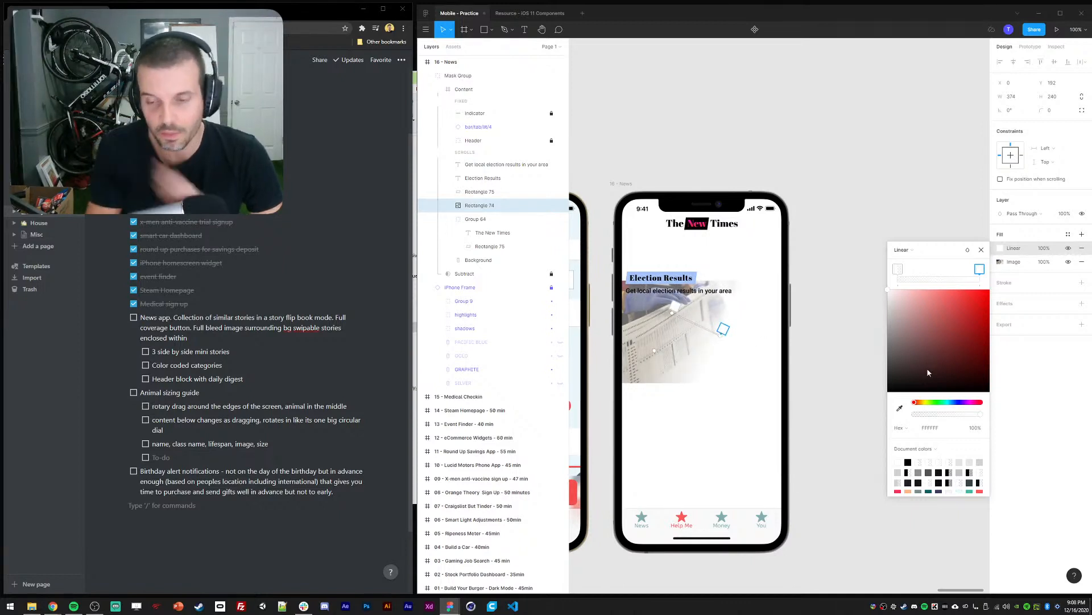
{"action": "key", "text": "Escape"}
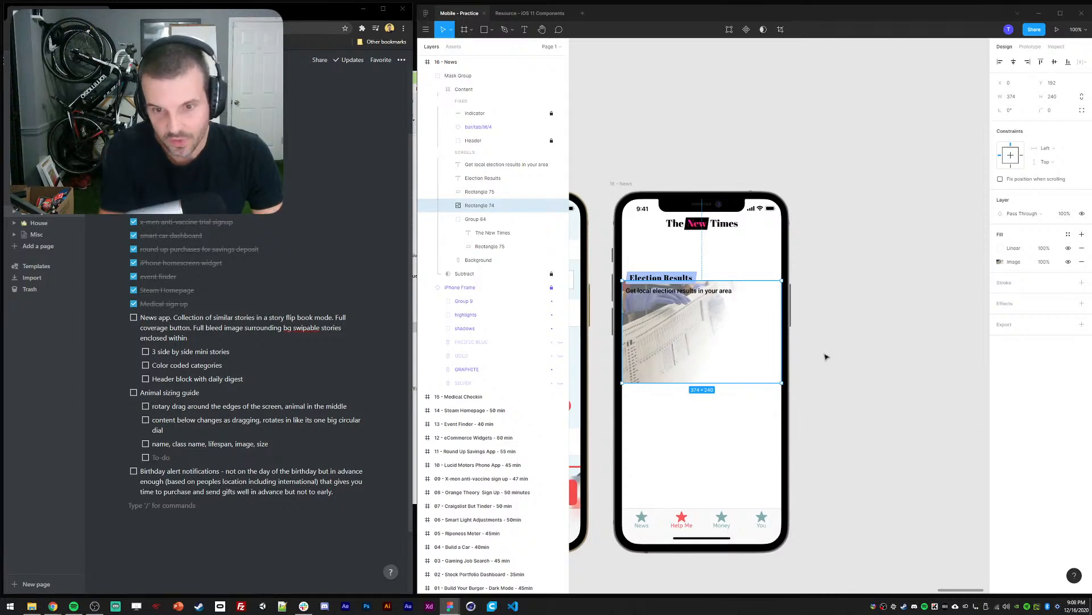
Lower the opacity of the photo gradient's end stop to about 85%
{"action": "left_click", "coordinate": [1001, 248]}
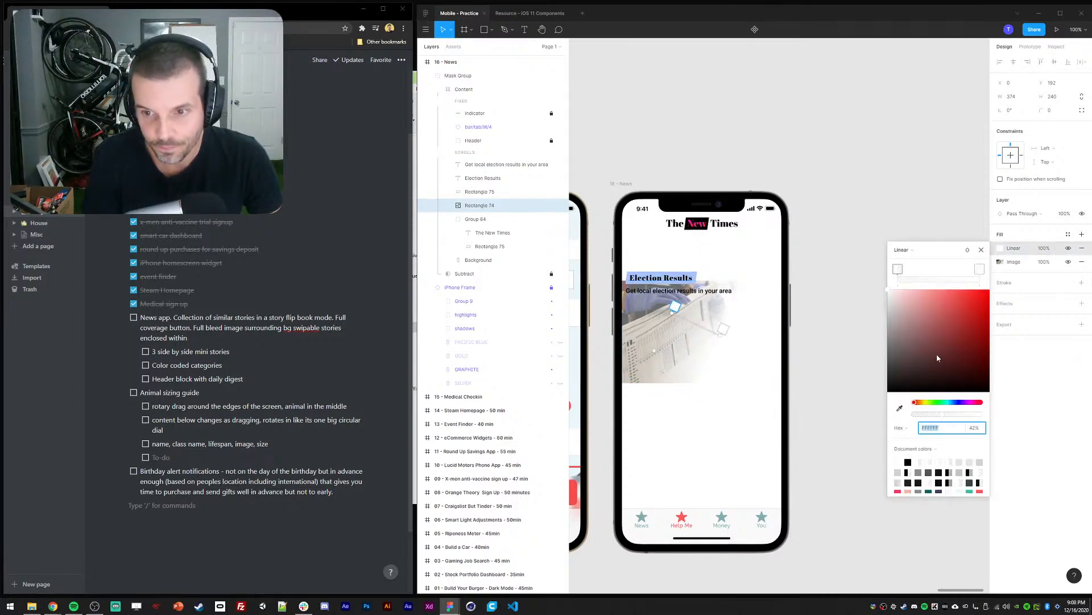
{"action": "left_click", "coordinate": [980, 271]}
{"action": "left_click", "coordinate": [972, 420]}
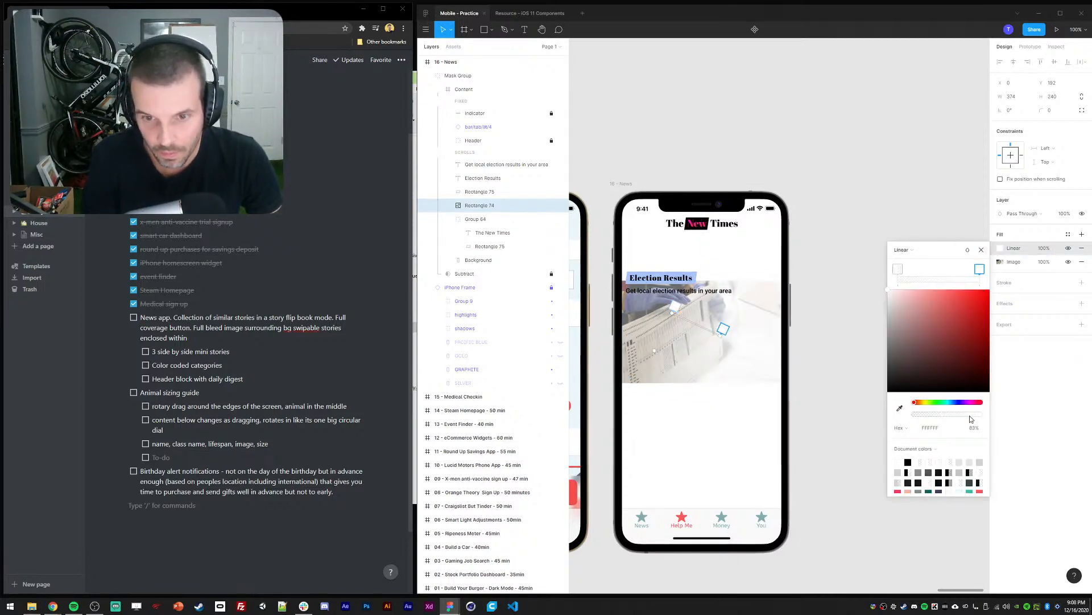
{"action": "left_click_drag", "start_coordinate": [822, 325], "coordinate": [827, 323]}
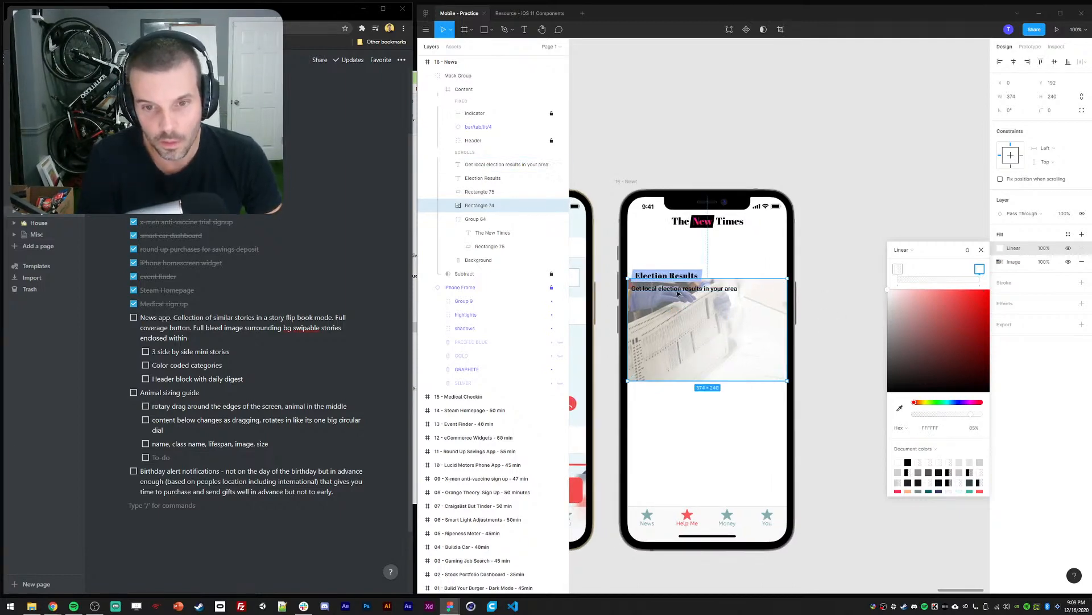
{"action": "left_click", "coordinate": [819, 293]}
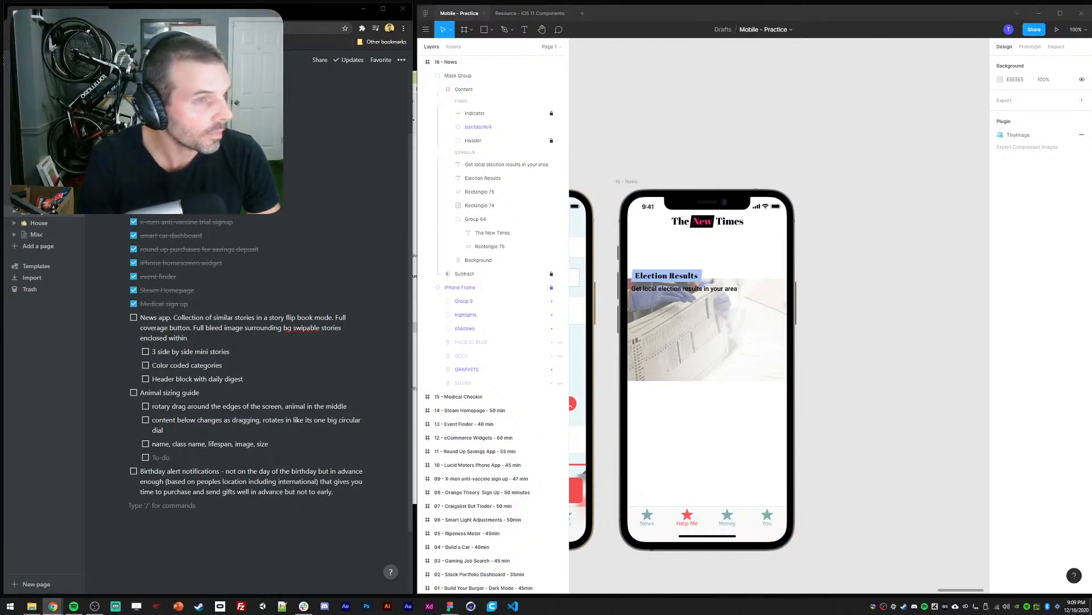
Switch to the news search results in the browser and copy the yellow-jacket man's photo onto the Figma canvas beside the phone
{"action": "left_click_drag", "start_coordinate": [0, 56], "coordinate": [256, 12]}
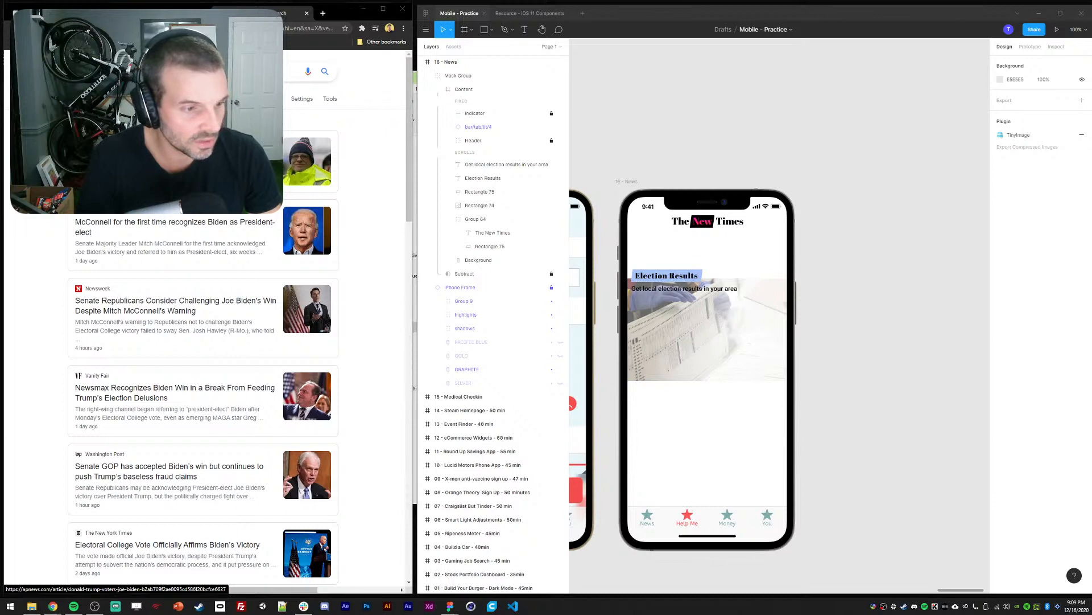
{"action": "left_click_drag", "start_coordinate": [308, 161], "coordinate": [855, 301]}
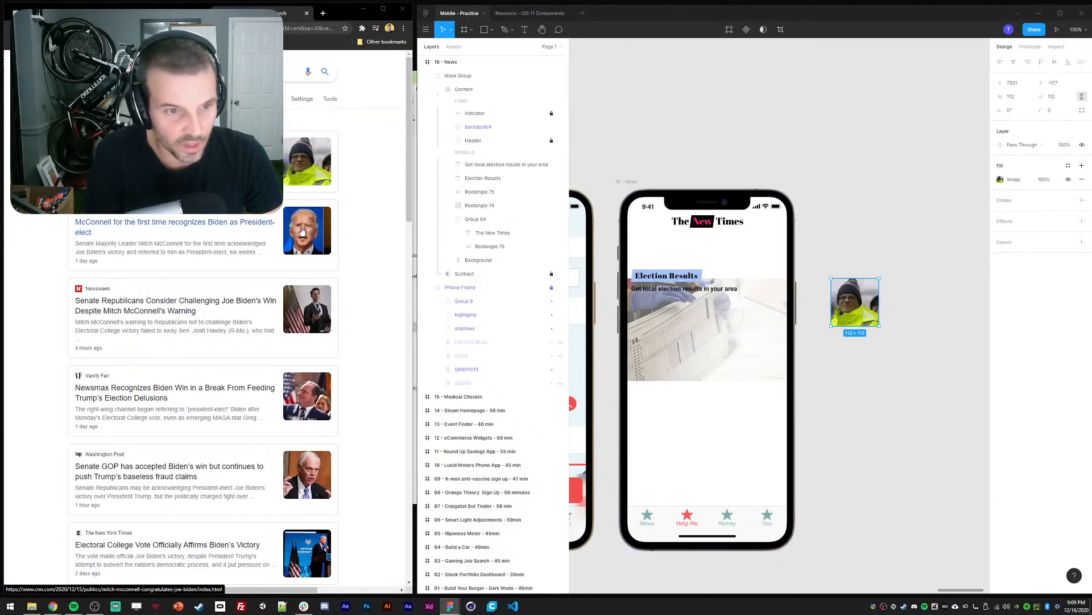
Copy the Biden portrait from the news results, replacing the existing download.jpg, and place it on the election photo in the phone
{"action": "left_click_drag", "start_coordinate": [302, 231], "coordinate": [2, 483]}
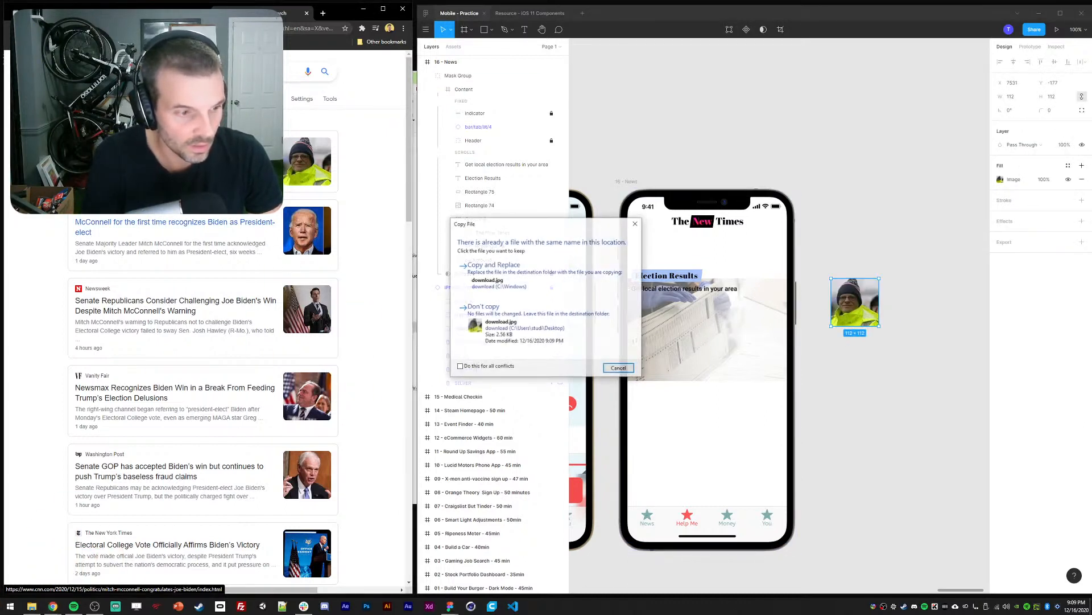
{"action": "left_click", "coordinate": [507, 276]}
{"action": "left_click_drag", "start_coordinate": [2, 483], "coordinate": [864, 227]}
{"action": "left_click", "coordinate": [839, 173]}
{"action": "left_click_drag", "start_coordinate": [866, 165], "coordinate": [831, 151]}
{"action": "left_click_drag", "start_coordinate": [831, 212], "coordinate": [711, 323]}
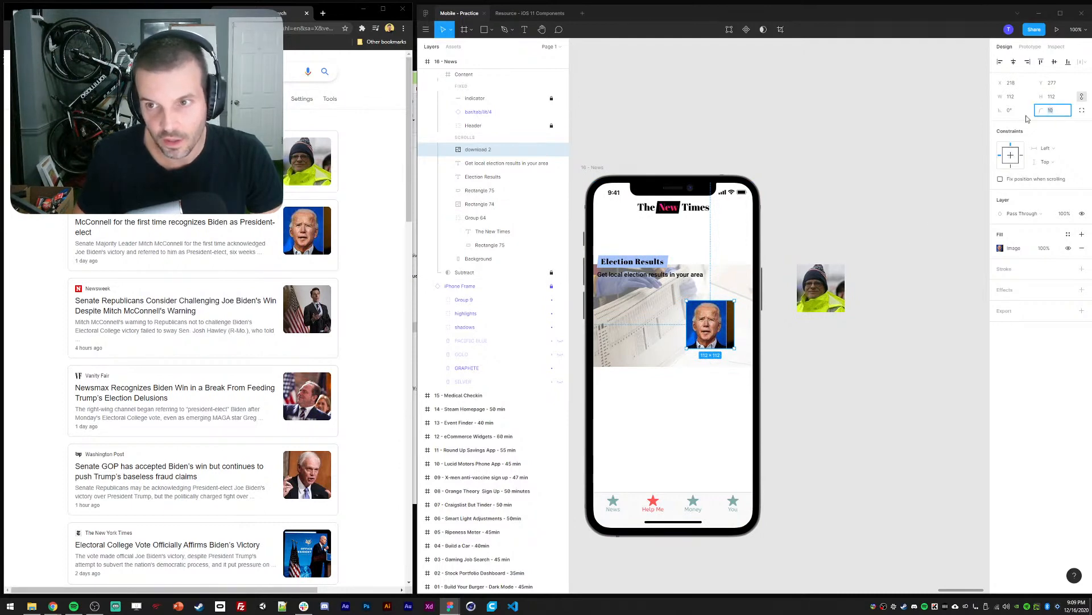
{"action": "double_click", "coordinate": [703, 332]}
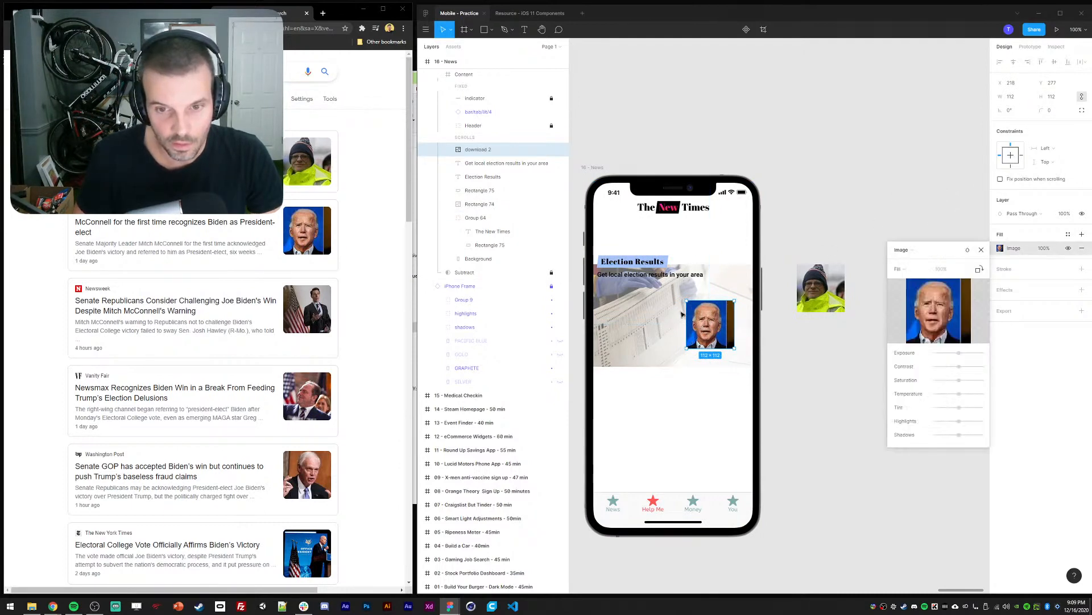
{"action": "left_click", "coordinate": [979, 250]}
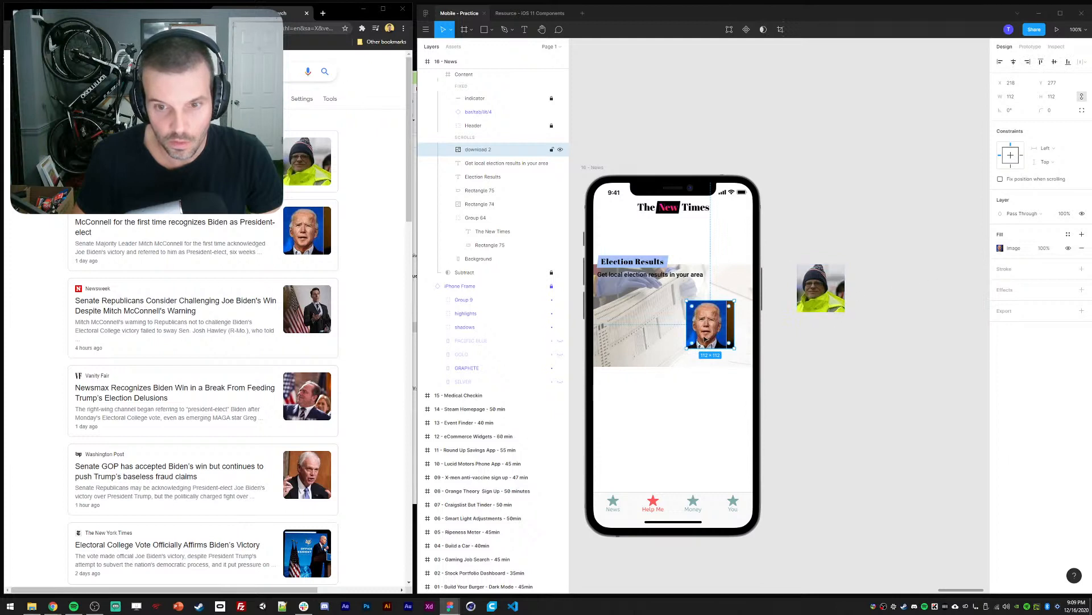
{"action": "double_click", "coordinate": [703, 320]}
{"action": "left_click", "coordinate": [981, 249]}
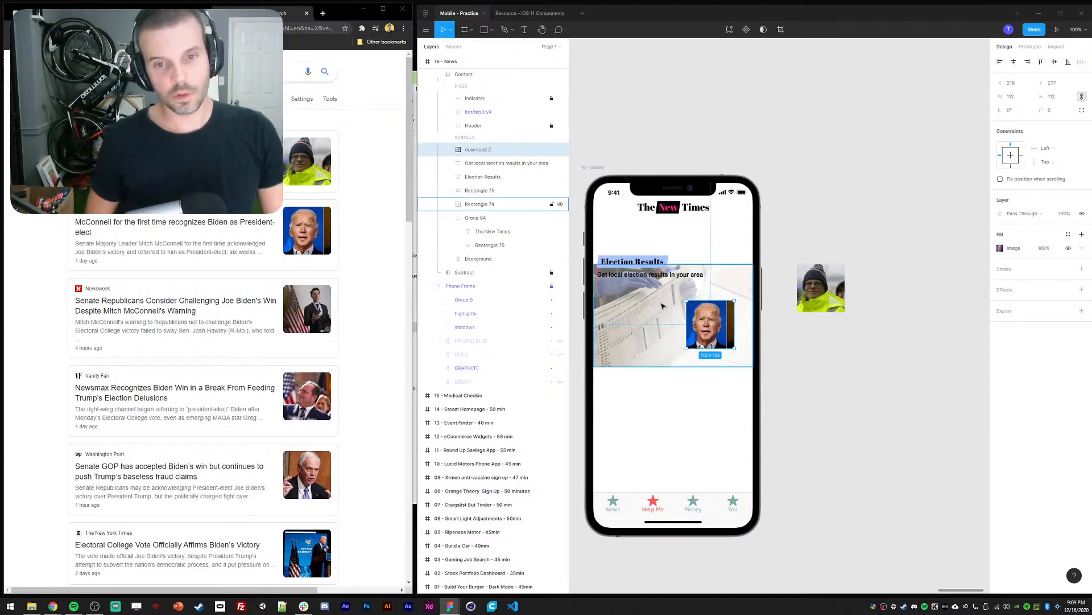
Move the portrait beneath the left end of the election subheading and resize it to 100 × 100
{"action": "left_click_drag", "start_coordinate": [736, 298], "coordinate": [623, 309]}
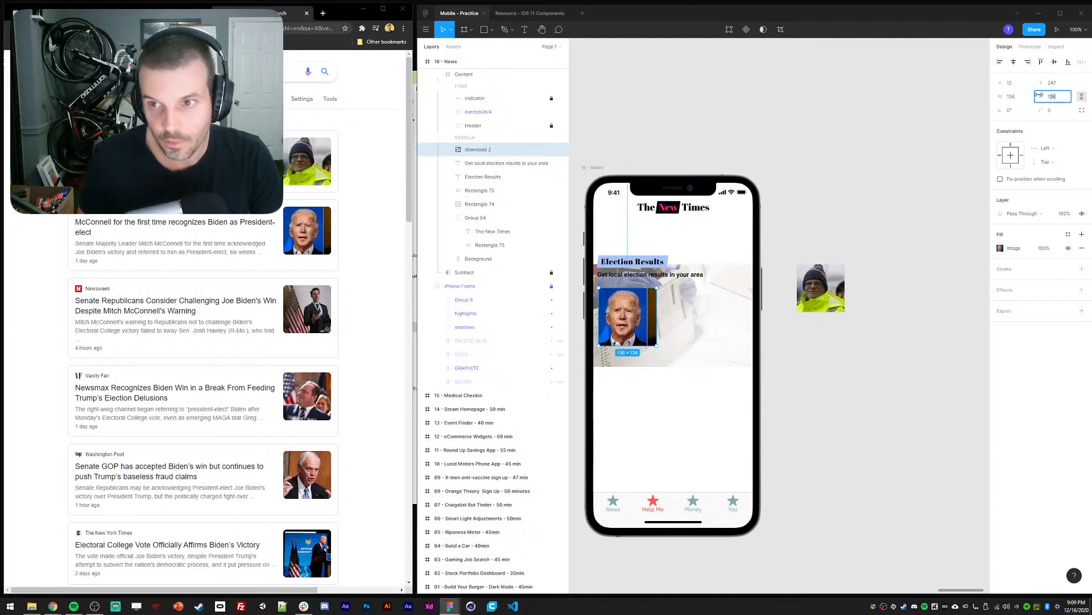
{"action": "key", "text": "Return"}
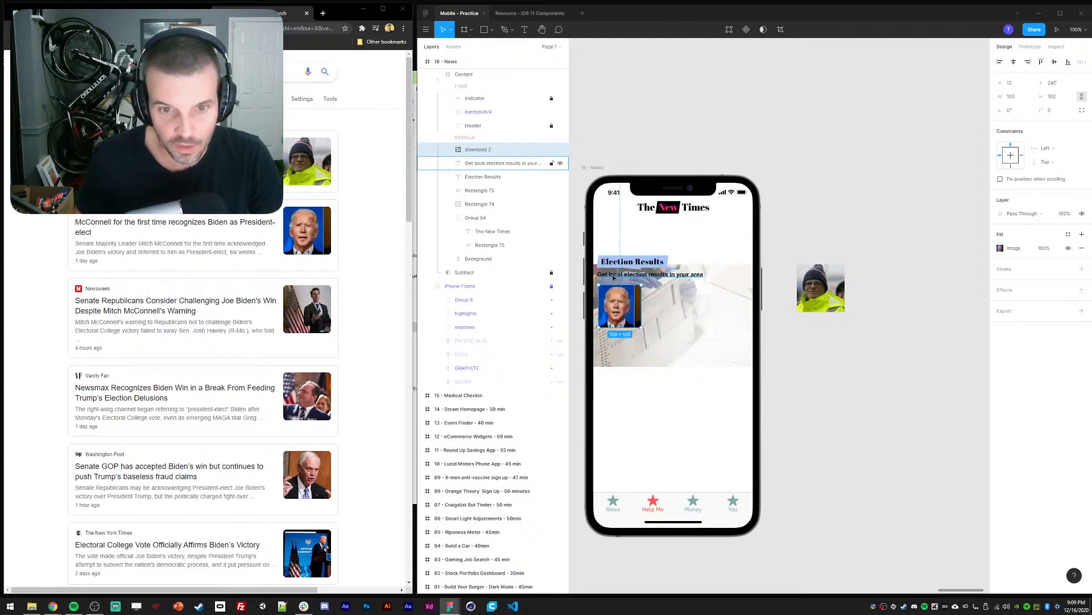
{"action": "left_click", "coordinate": [649, 275]}
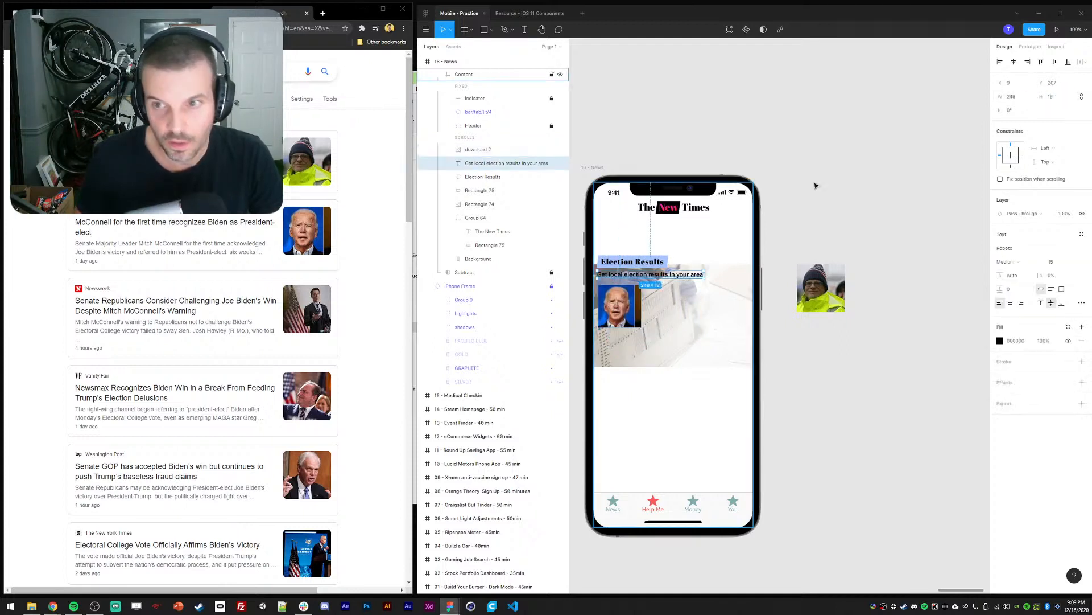
{"action": "left_click", "coordinate": [848, 236]}
{"action": "left_click", "coordinate": [600, 267]}
{"action": "left_click", "coordinate": [601, 266], "text": "ctrl"}
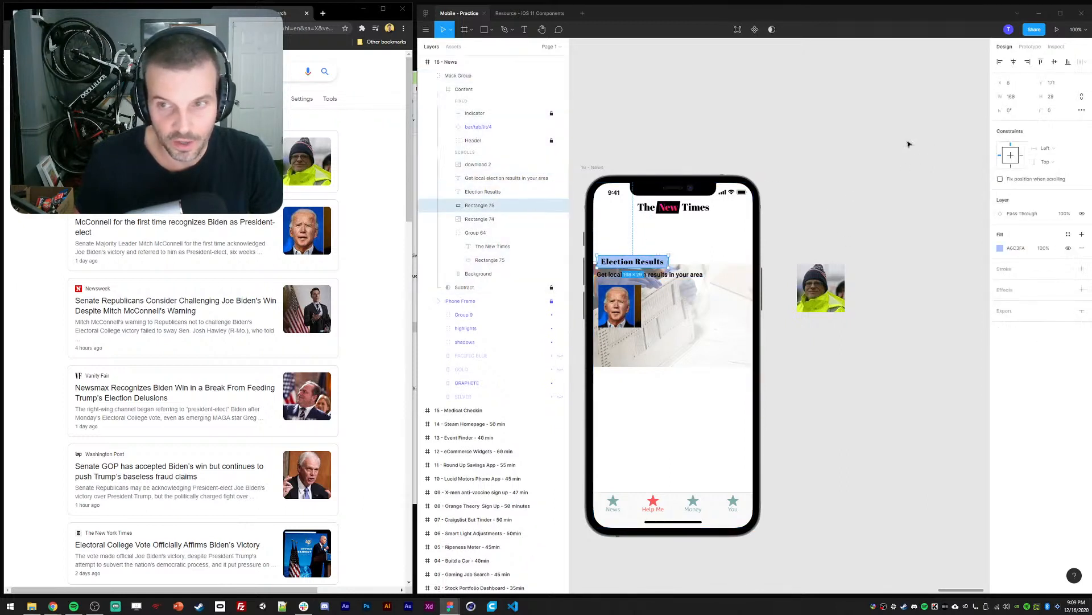
{"action": "left_click", "coordinate": [886, 186]}
{"action": "left_click", "coordinate": [621, 321], "text": "ctrl"}
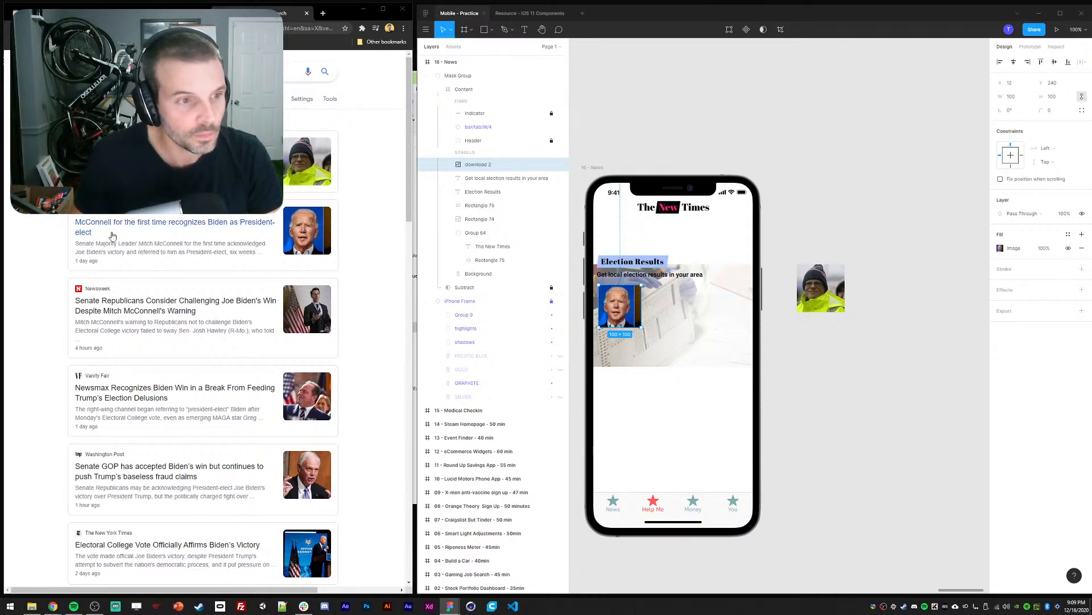
Copy the CNN logo from the news results onto the election photo and add the text "CNN" beside it
{"action": "left_click", "coordinate": [79, 216]}
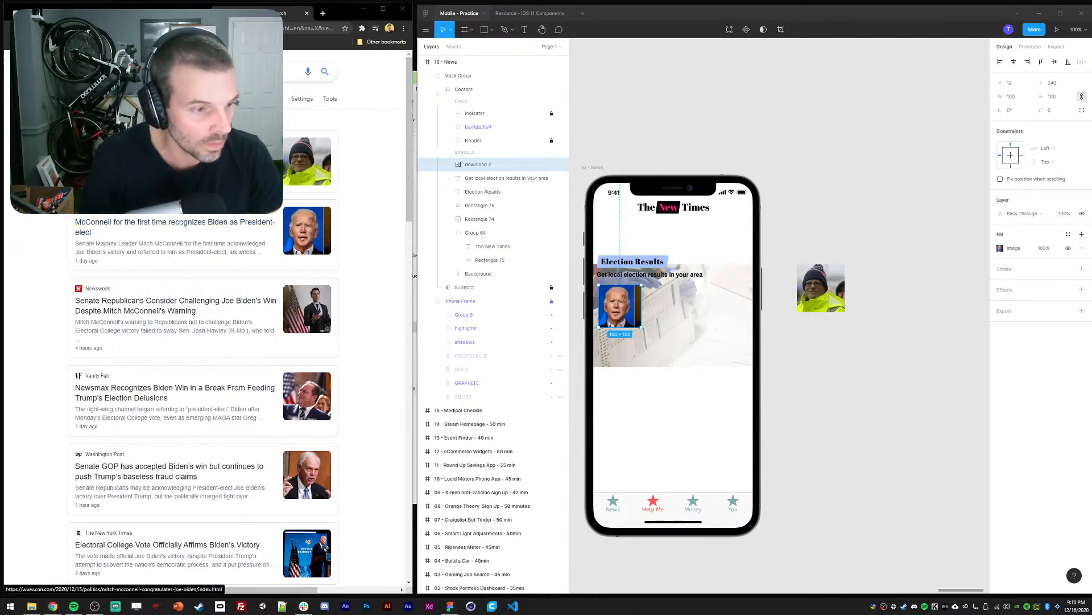
{"action": "left_click_drag", "start_coordinate": [79, 209], "coordinate": [706, 305]}
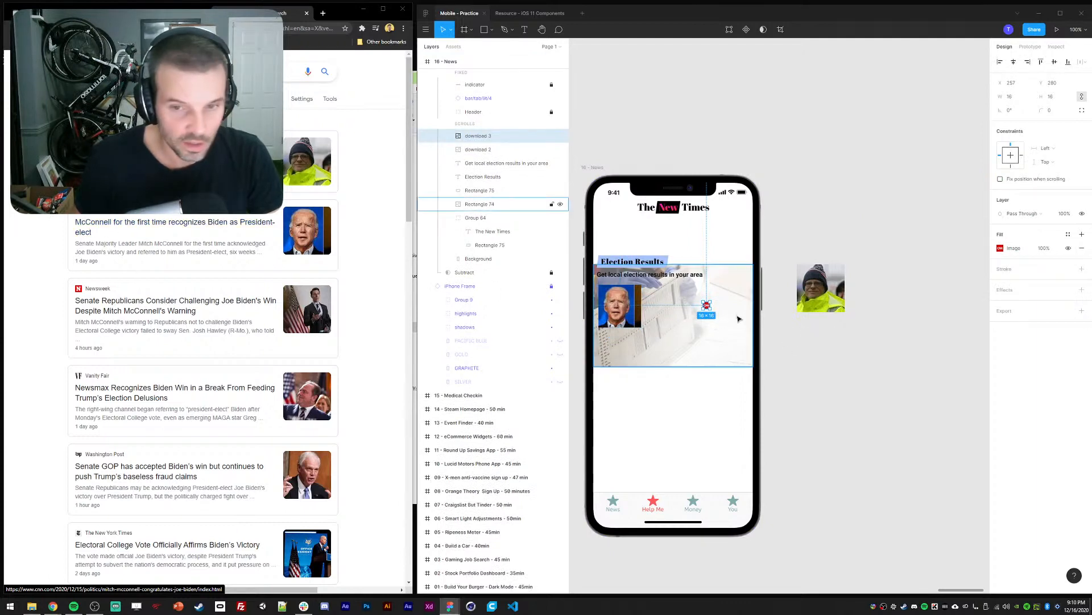
{"action": "key", "text": "t"}
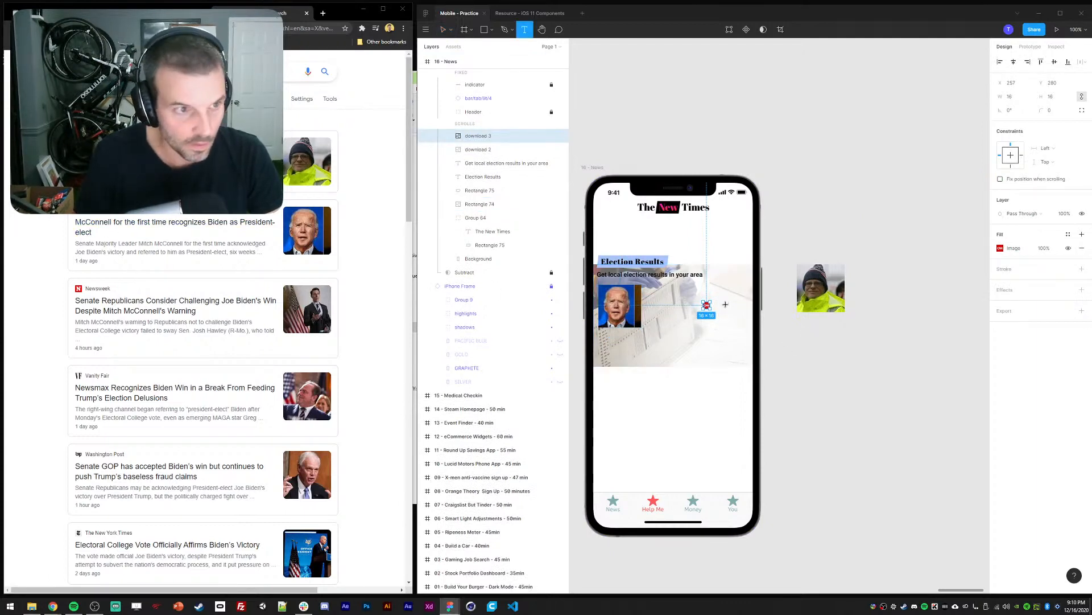
{"action": "left_click", "coordinate": [724, 305]}
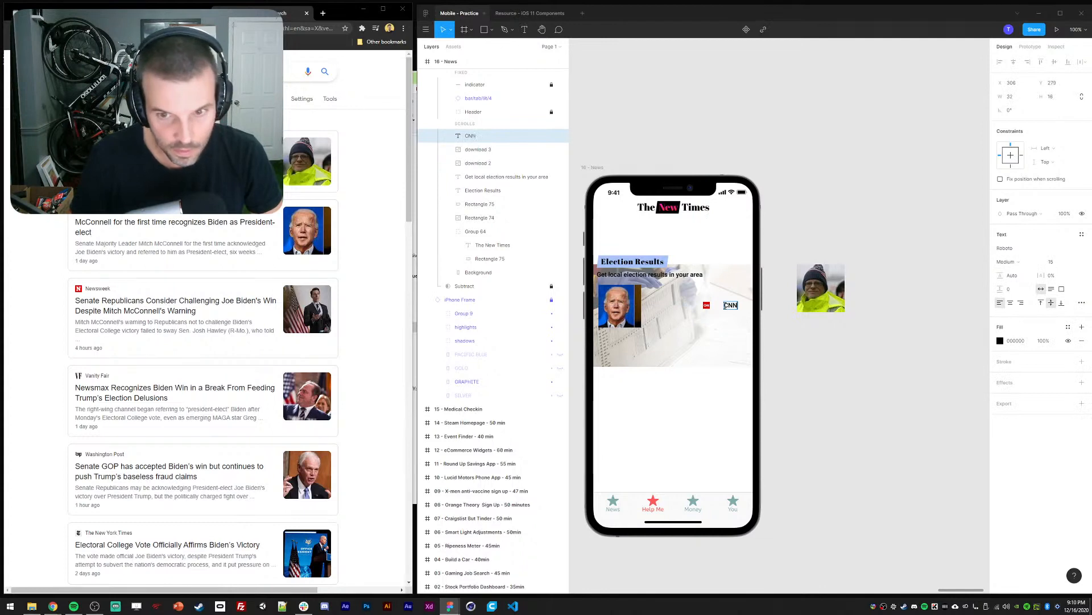
{"action": "key", "text": "Escape"}
Set the CNN label's font size to 12 and nudge the label close beside the logo
{"action": "key", "text": "shift+Left"}
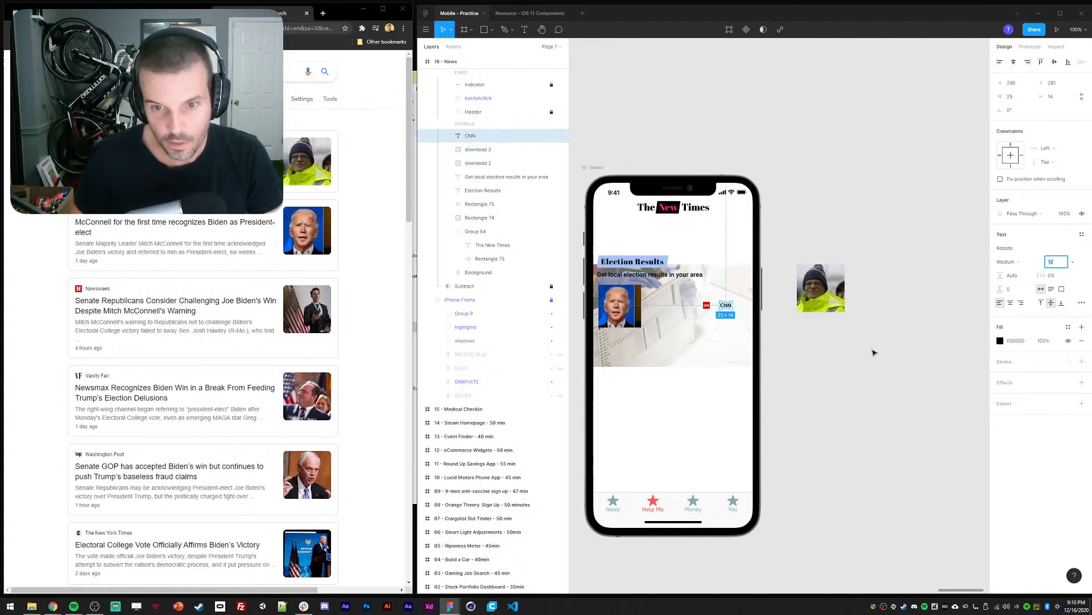
{"action": "type", "text": "12"}
{"action": "key", "text": "Return"}
{"action": "key", "text": "shift+Left"}
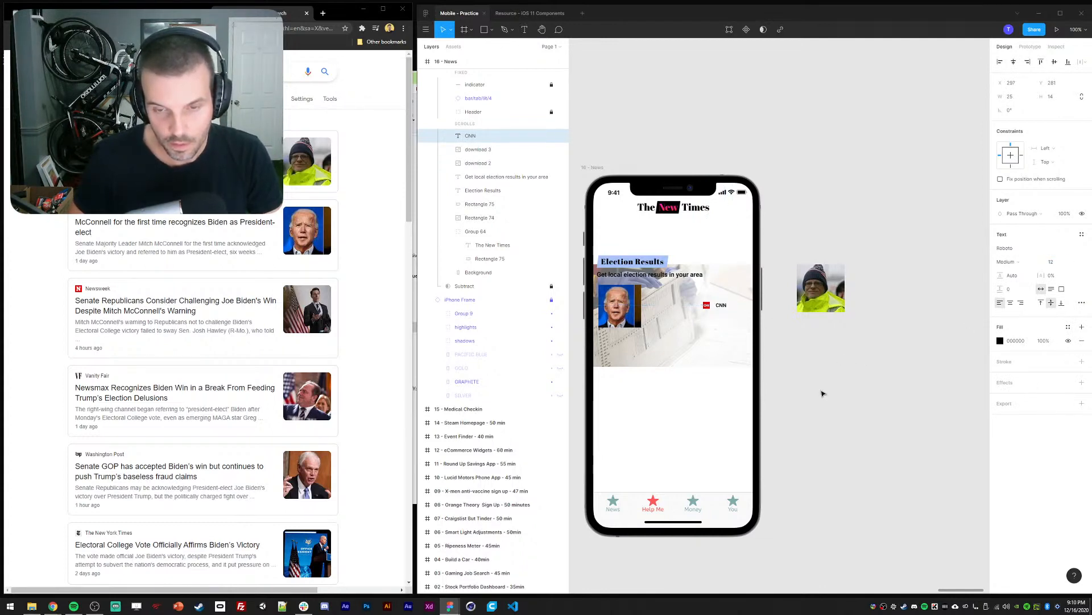
Set the CNN label's font weight to Light
{"action": "left_click", "coordinate": [1007, 261]}
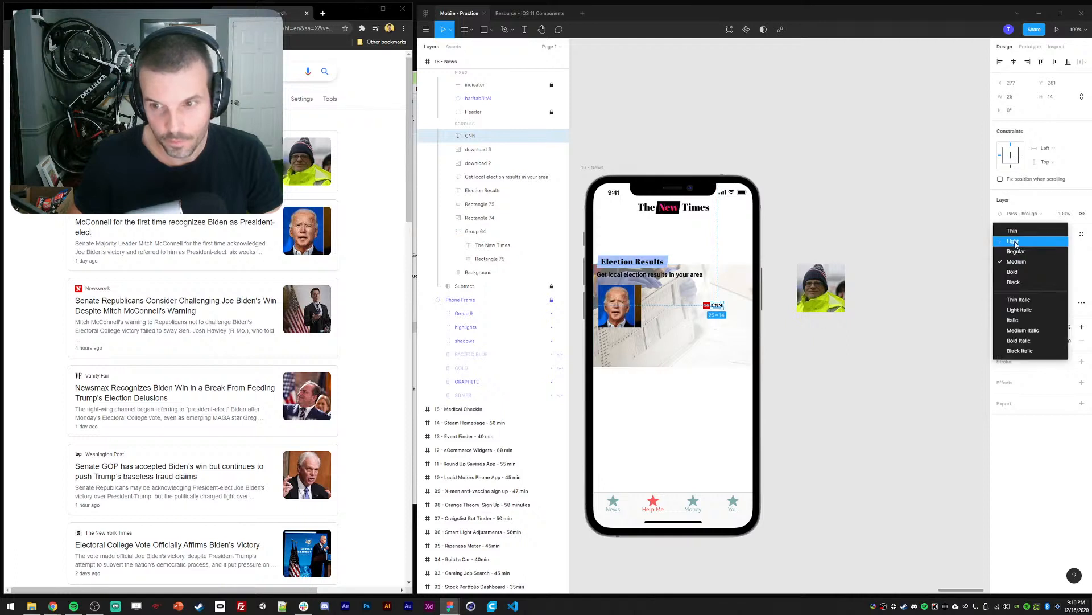
{"action": "left_click", "coordinate": [1015, 241]}
{"action": "left_click", "coordinate": [901, 402]}
Set the CNN label's font weight to Regular and move it with the CNN logo beneath the portrait
{"action": "left_click", "coordinate": [717, 305]}
{"action": "left_click", "coordinate": [1009, 261]}
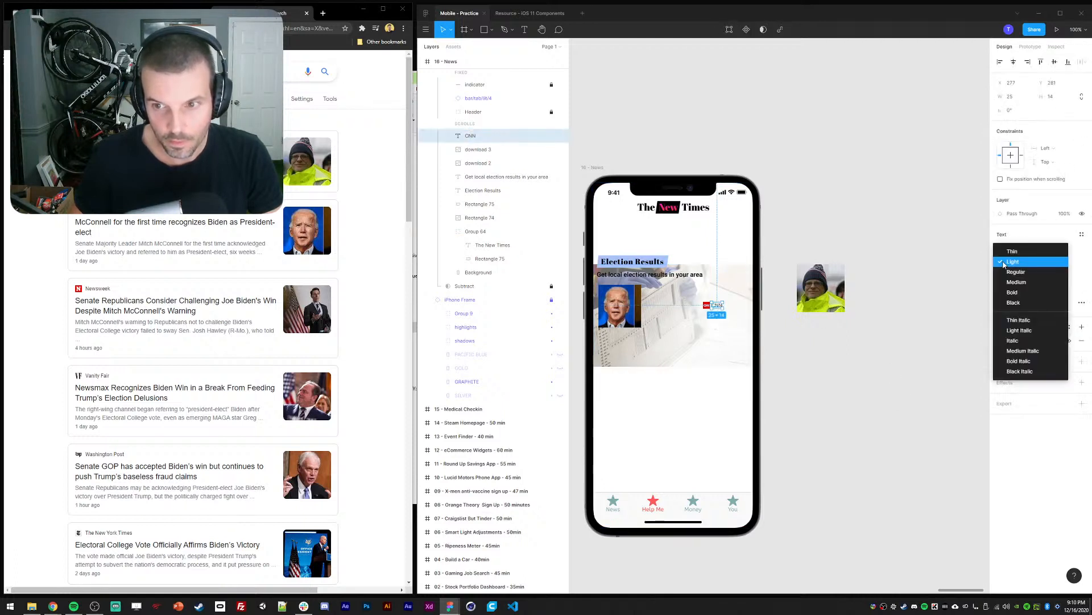
{"action": "left_click", "coordinate": [1010, 273]}
{"action": "left_click", "coordinate": [707, 305], "text": "shift"}
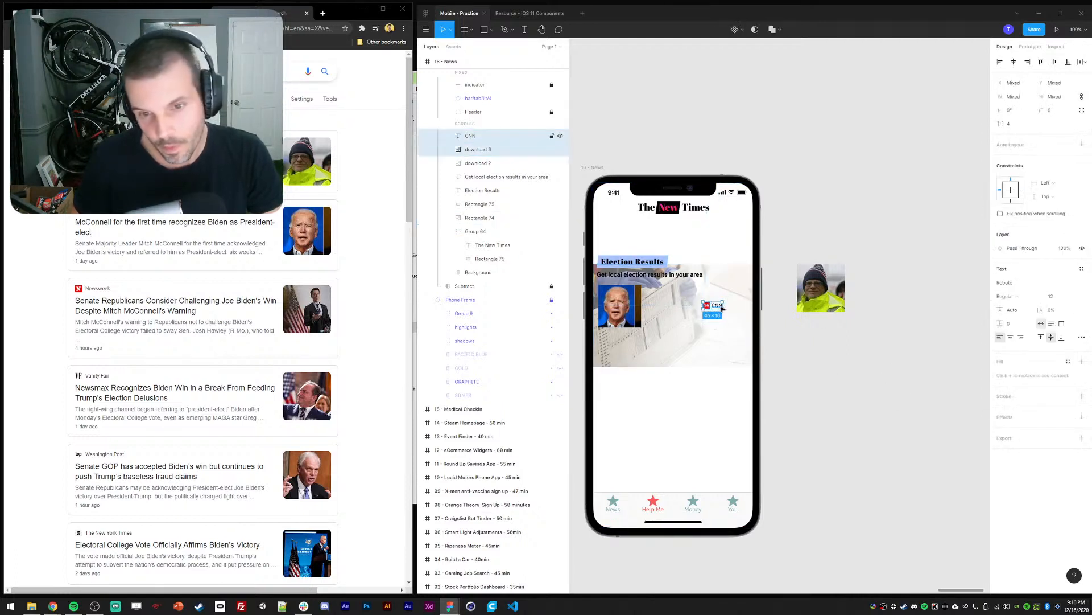
{"action": "left_click_drag", "start_coordinate": [719, 306], "coordinate": [616, 340]}
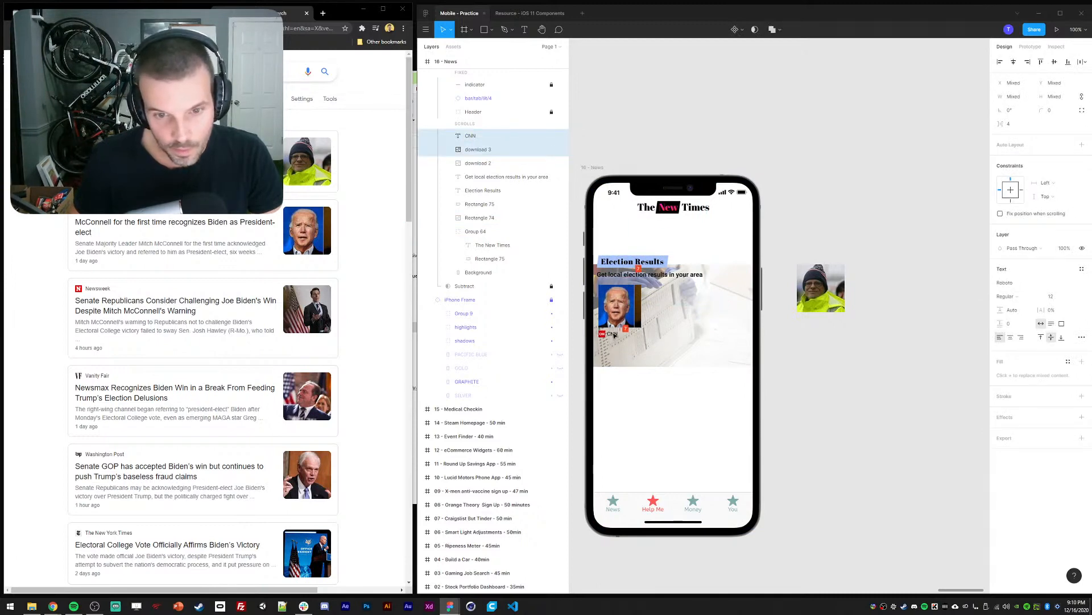
{"action": "left_click", "coordinate": [817, 345]}
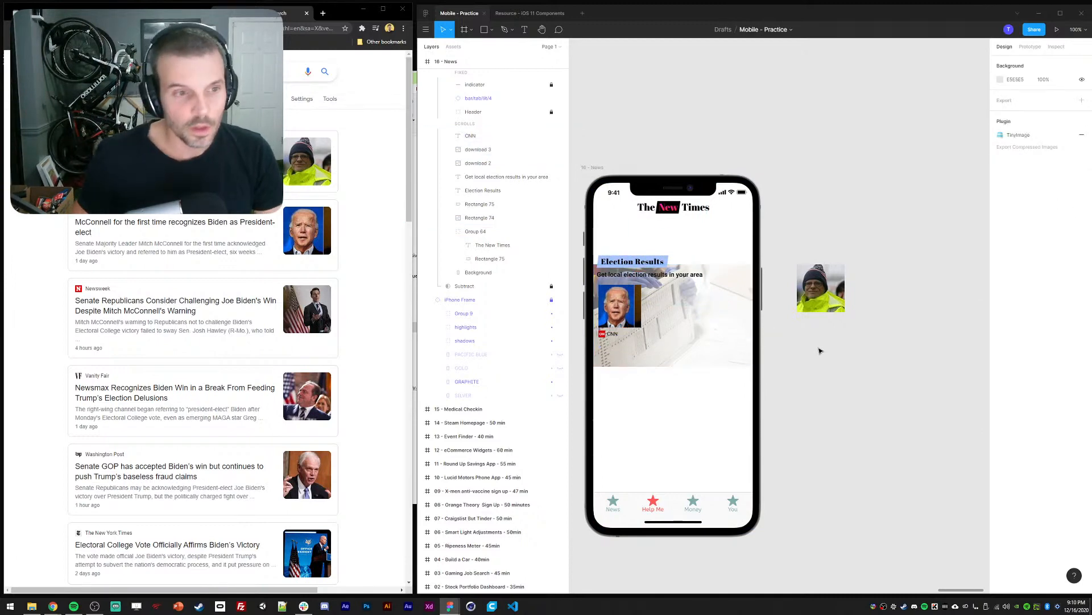
Copy the headline "McConnell for the first time recognizes Biden as President-elect" from the news results into a duplicate of the election subheading beside the portrait
{"action": "left_click_drag", "start_coordinate": [97, 232], "coordinate": [64, 224]}
{"action": "right_click", "coordinate": [91, 223]}
{"action": "left_click", "coordinate": [67, 244]}
{"action": "left_click_drag", "start_coordinate": [63, 224], "coordinate": [89, 232]}
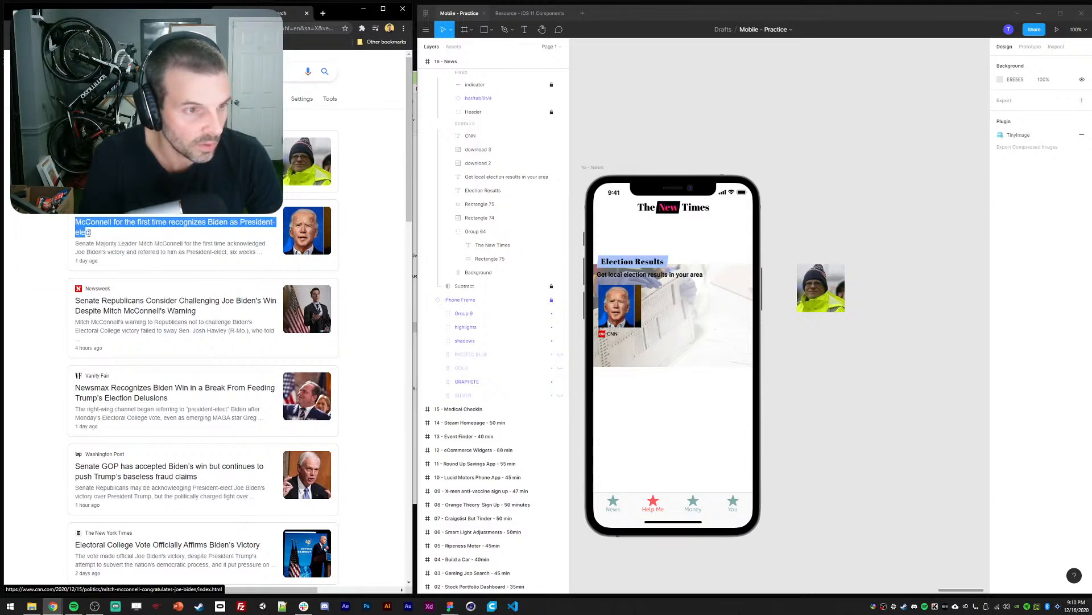
{"action": "left_click", "coordinate": [653, 275], "text": "ctrl"}
{"action": "key", "text": "ctrl+d"}
{"action": "left_click_drag", "start_coordinate": [652, 279], "coordinate": [722, 308]}
{"action": "type", "text": "McConnell for the first time recognizes Biden as President-elect"}
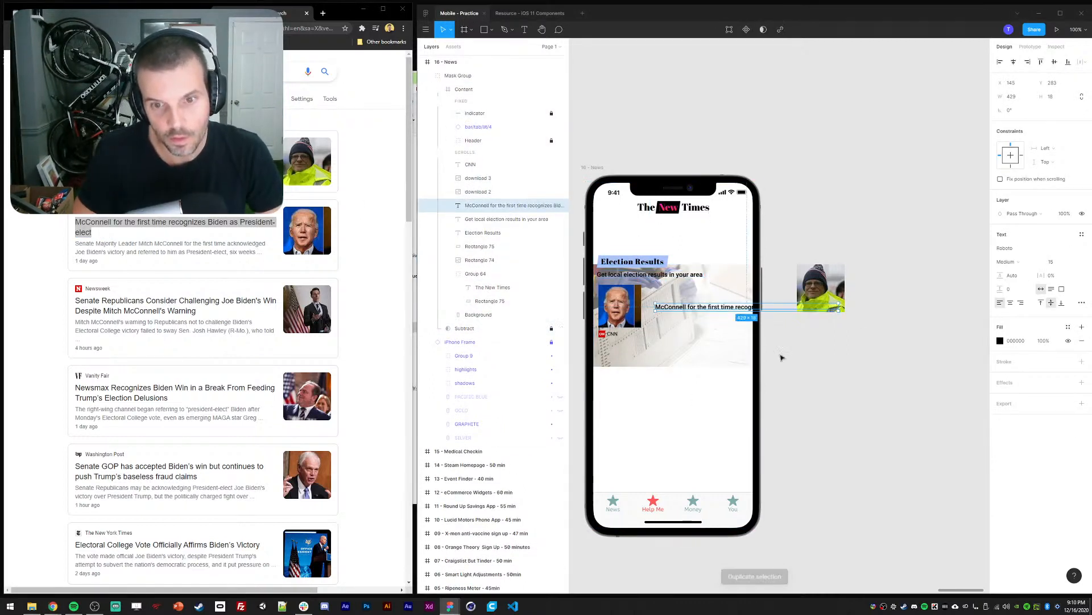
Set the headline to Regular at size 17, align it beside the portrait's upper edge and wrap it in a box about 230 wide
{"action": "left_click", "coordinate": [1053, 262]}
{"action": "type", "text": "17"}
{"action": "left_click", "coordinate": [1007, 261]}
{"action": "left_click", "coordinate": [1019, 274]}
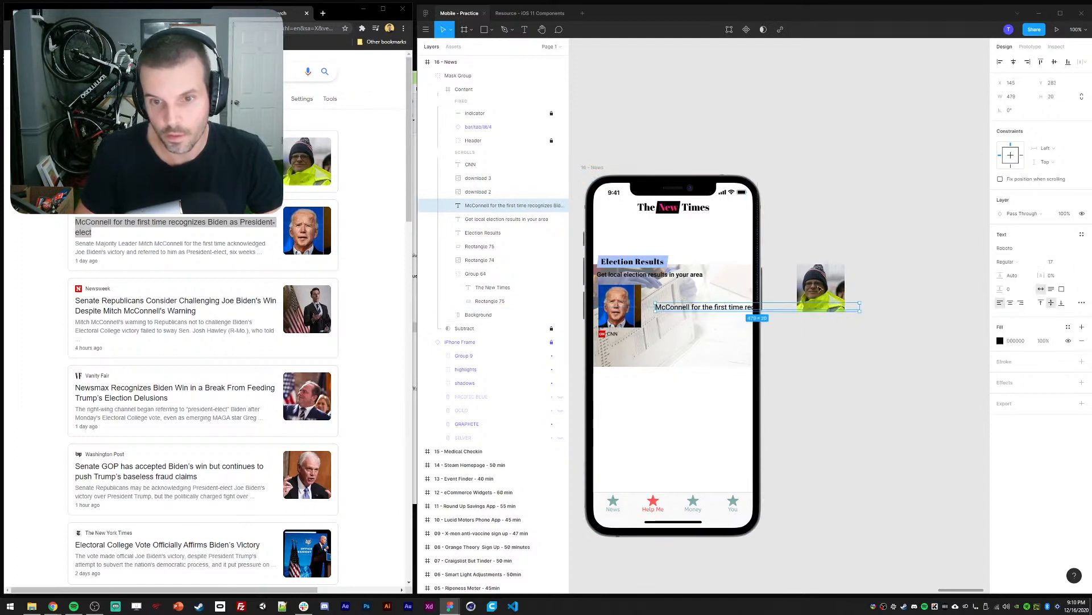
{"action": "mouse_move", "coordinate": [676, 308]}
{"action": "left_mouse_down"}
{"action": "mouse_move", "coordinate": [669, 299]}
{"action": "mouse_move", "coordinate": [668, 347]}
{"action": "mouse_move", "coordinate": [669, 289]}
{"action": "left_mouse_up"}
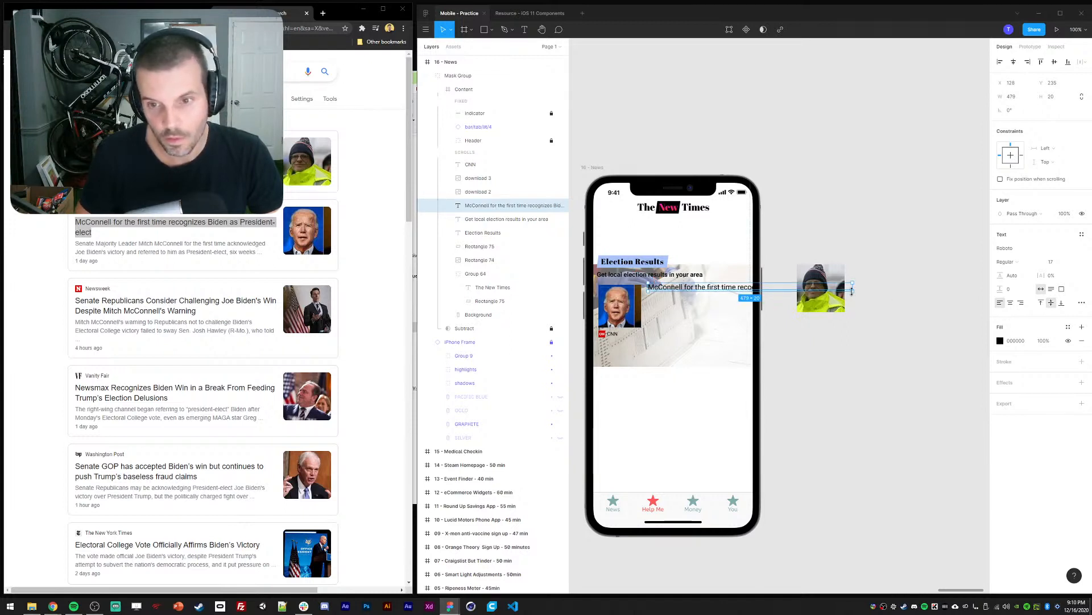
{"action": "left_click_drag", "start_coordinate": [851, 290], "coordinate": [752, 292]}
{"action": "key", "text": "Escape"}
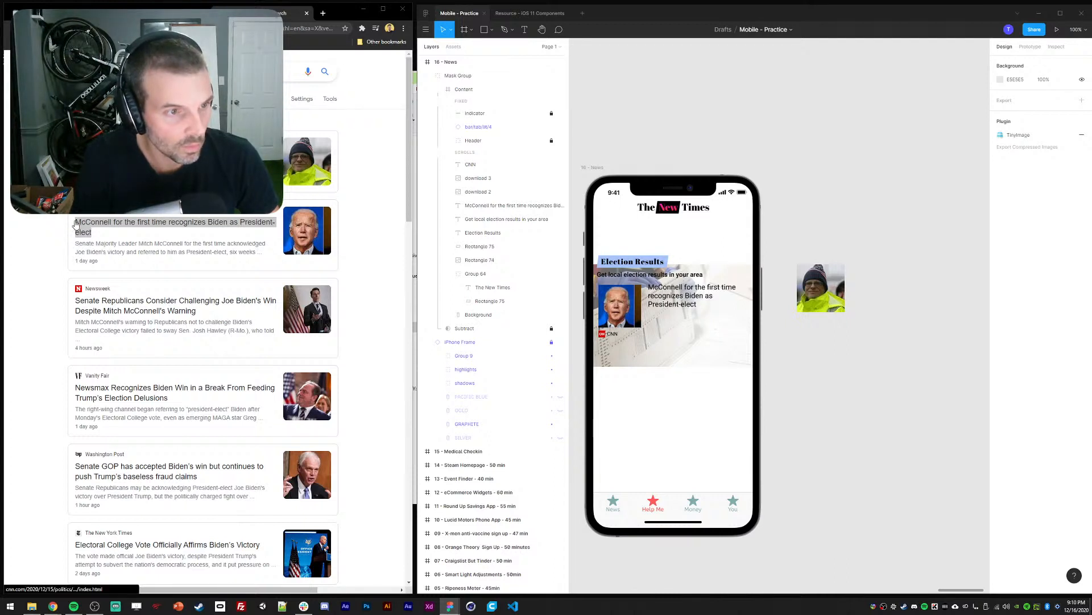
Duplicate the headline below itself and replace its text with only the article summary starting "Senate Majority Leader Mitch McConnell" from the CNN result
{"action": "left_click_drag", "start_coordinate": [76, 225], "coordinate": [263, 252]}
{"action": "left_click", "coordinate": [668, 300]}
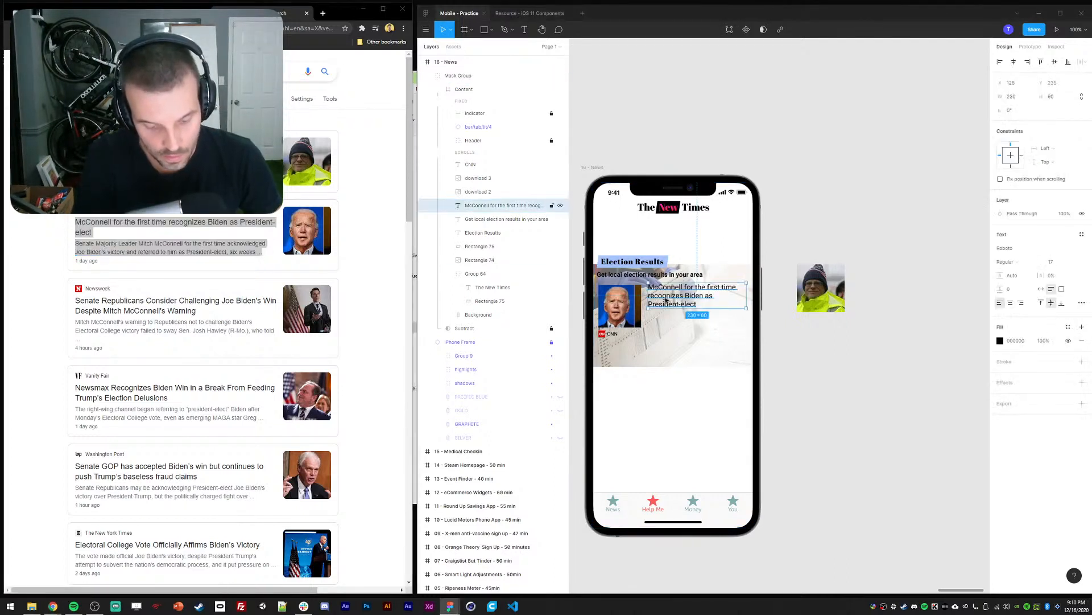
{"action": "key", "text": "ctrl+d"}
{"action": "left_click_drag", "start_coordinate": [666, 297], "coordinate": [664, 335]}
{"action": "type", "text": "CNN McConnell for the first time recognizes Biden as President-elect Senate Majority Leader Mitch McConnell for the first time acknowledged Joe Biden's victory and referred to him as President-elect, six weeks ..."}
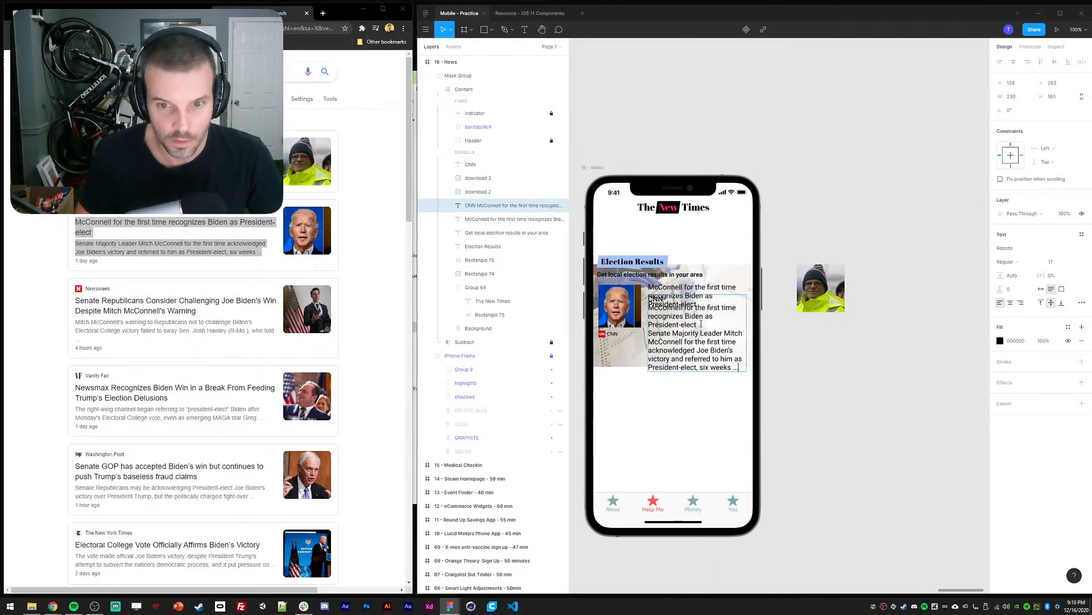
{"action": "left_click_drag", "start_coordinate": [701, 323], "coordinate": [648, 297]}
{"action": "key", "text": "Delete"}
{"action": "key", "text": "Delete"}
{"action": "key", "text": "Escape"}
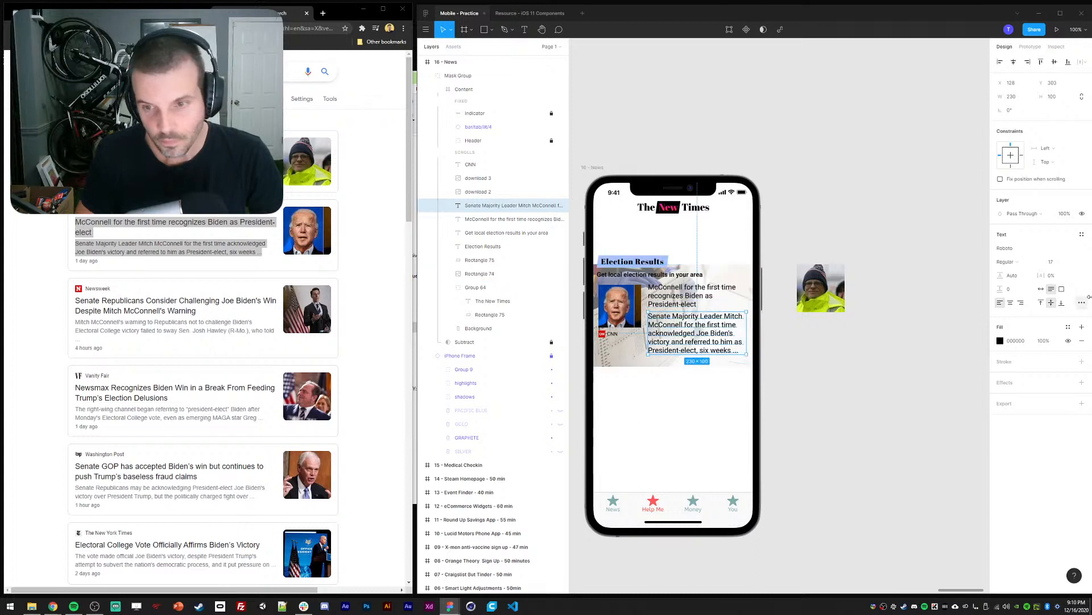
Set the article summary's font size to 14 and its line height to 125%
{"action": "left_click", "coordinate": [1053, 263]}
{"action": "type", "text": "14"}
{"action": "key", "text": "Return"}
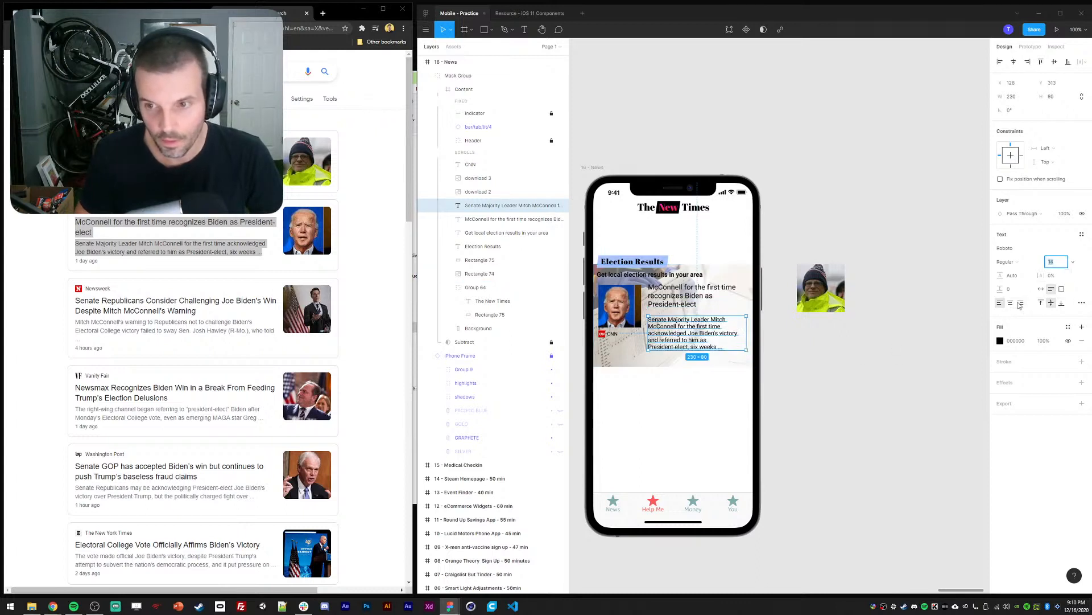
{"action": "key", "text": "Return"}
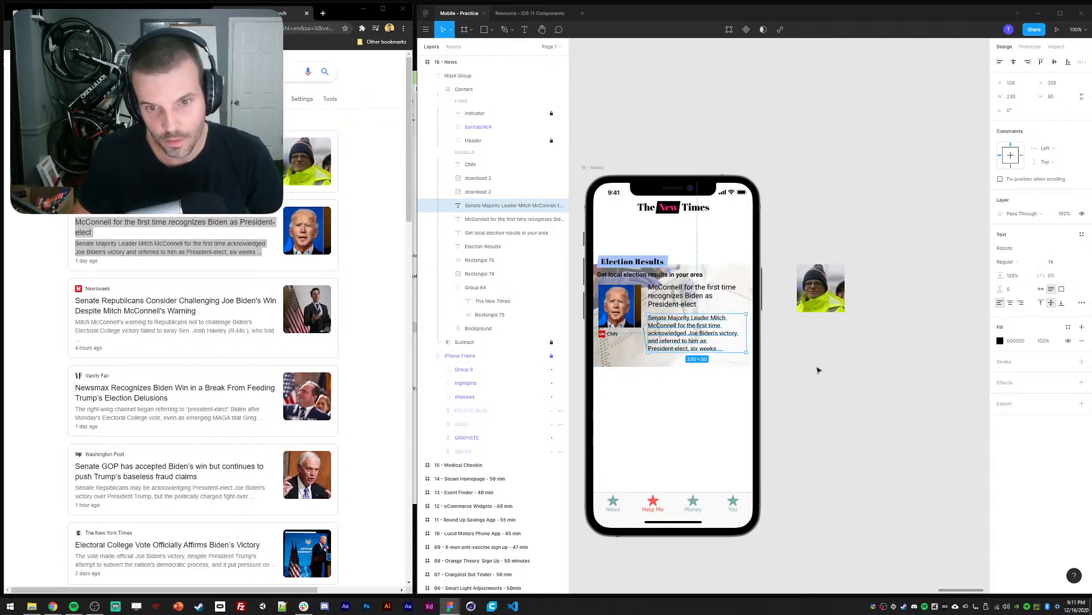
{"action": "left_click", "coordinate": [820, 370]}
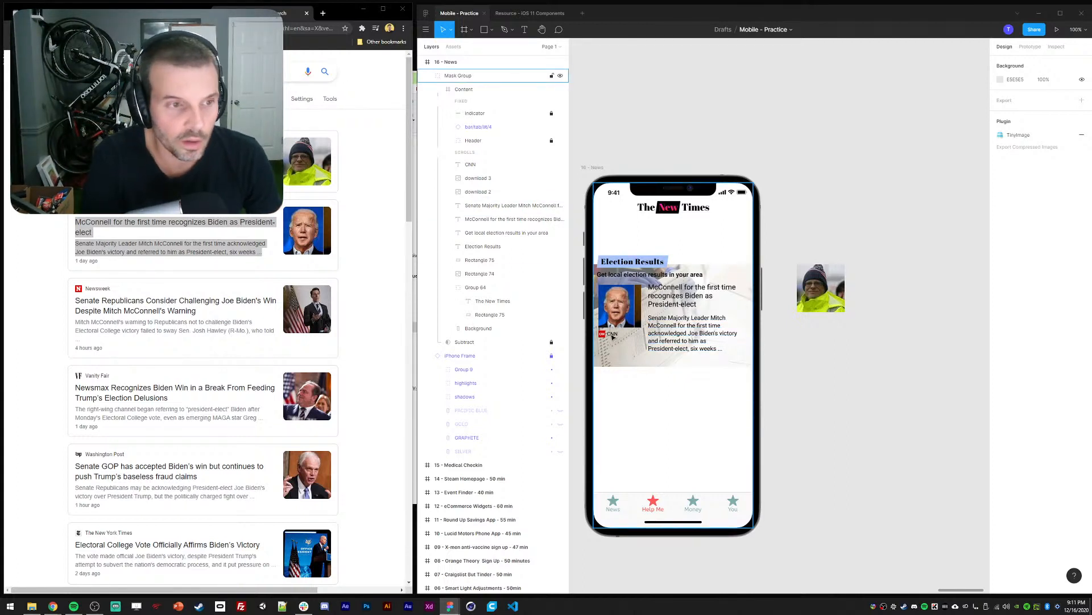
Draw a rectangle about 330 × 165 over the portrait and article text, with corner radius 8 and a white FFFFFF fill
{"action": "left_click", "coordinate": [627, 360], "text": "ctrl"}
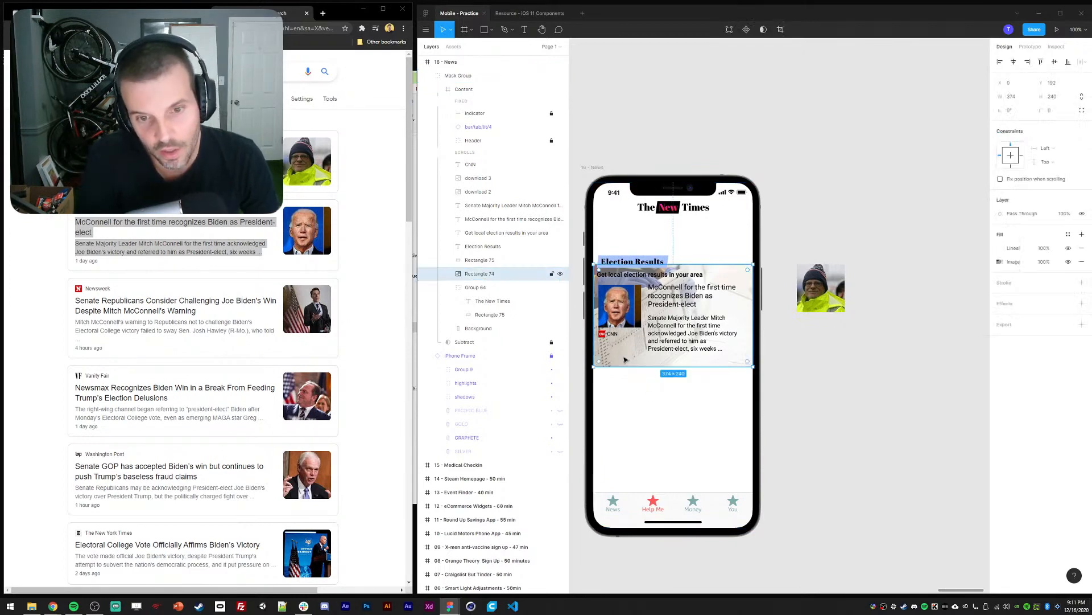
{"action": "left_click", "coordinate": [448, 288]}
{"action": "key", "text": "r"}
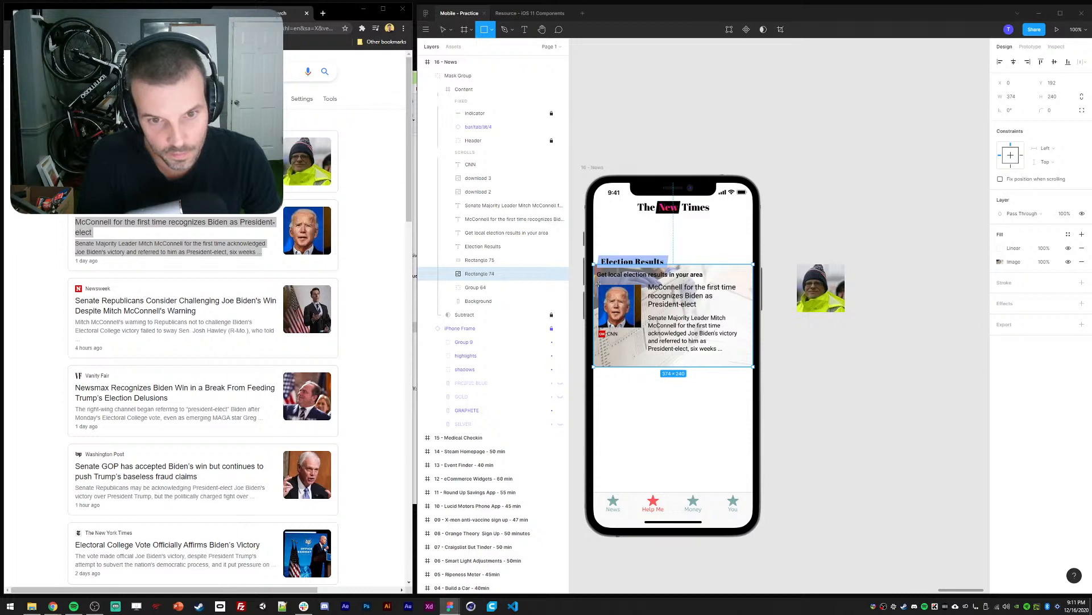
{"action": "left_click_drag", "start_coordinate": [598, 283], "coordinate": [740, 355]}
{"action": "left_click", "coordinate": [1052, 110]}
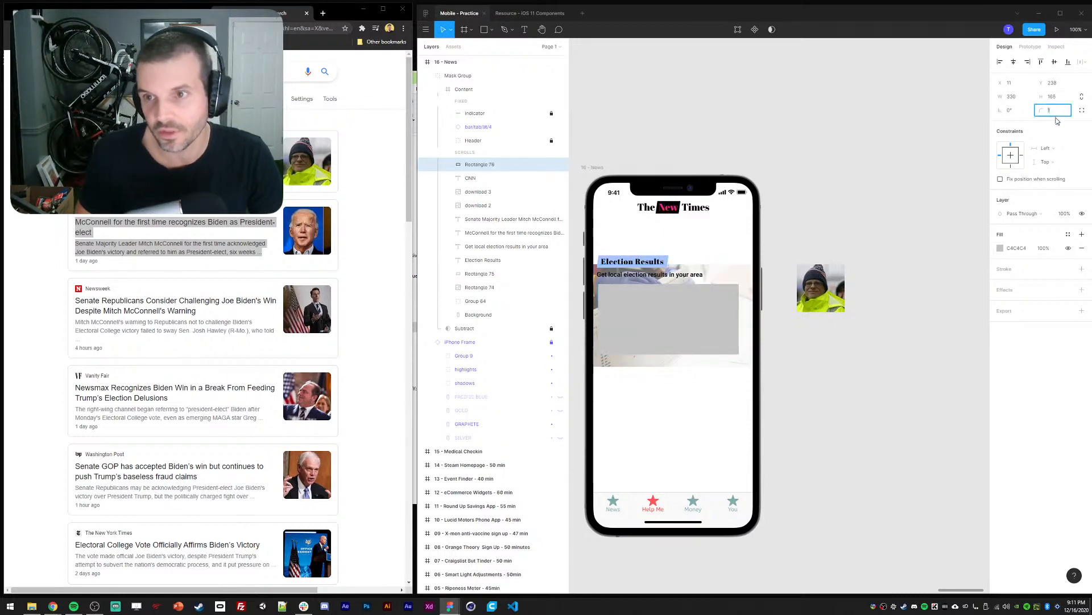
{"action": "left_click", "coordinate": [996, 253]}
{"action": "left_click", "coordinate": [1000, 248]}
{"action": "left_click_drag", "start_coordinate": [958, 302], "coordinate": [884, 248]}
{"action": "left_click", "coordinate": [690, 109]}
Copy the style properties of the tilted bike photo in the 07 - Craigslist But Tinder screen
{"action": "left_click_drag", "start_coordinate": [648, 118], "coordinate": [849, 117]}
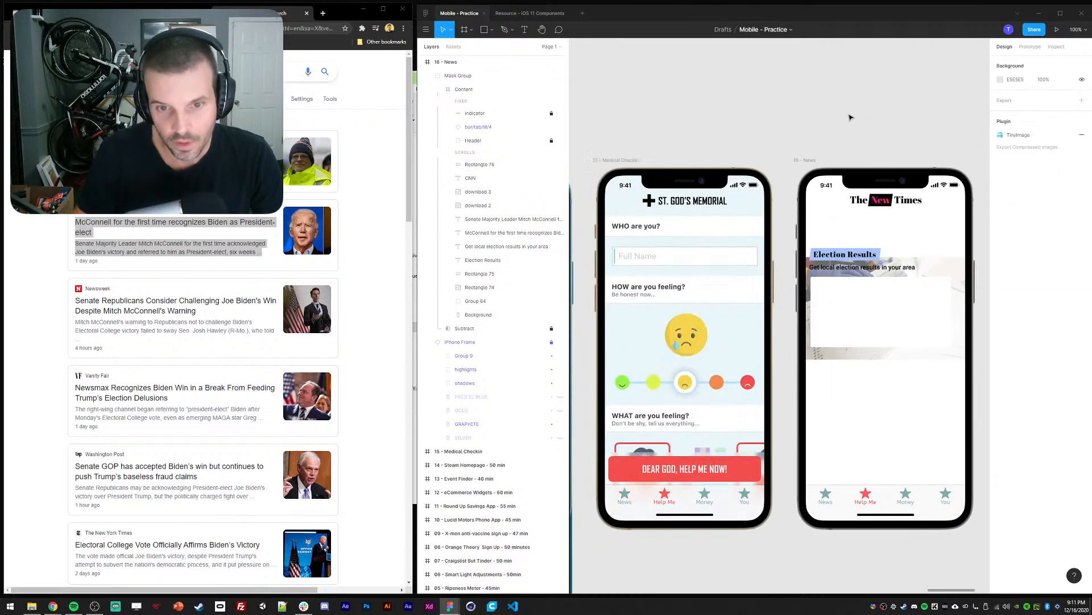
{"action": "scroll", "coordinate": [785, 136], "scroll_direction": "down", "scroll_amount": 5}
{"action": "scroll", "coordinate": [763, 158], "scroll_direction": "left", "scroll_amount": 8}
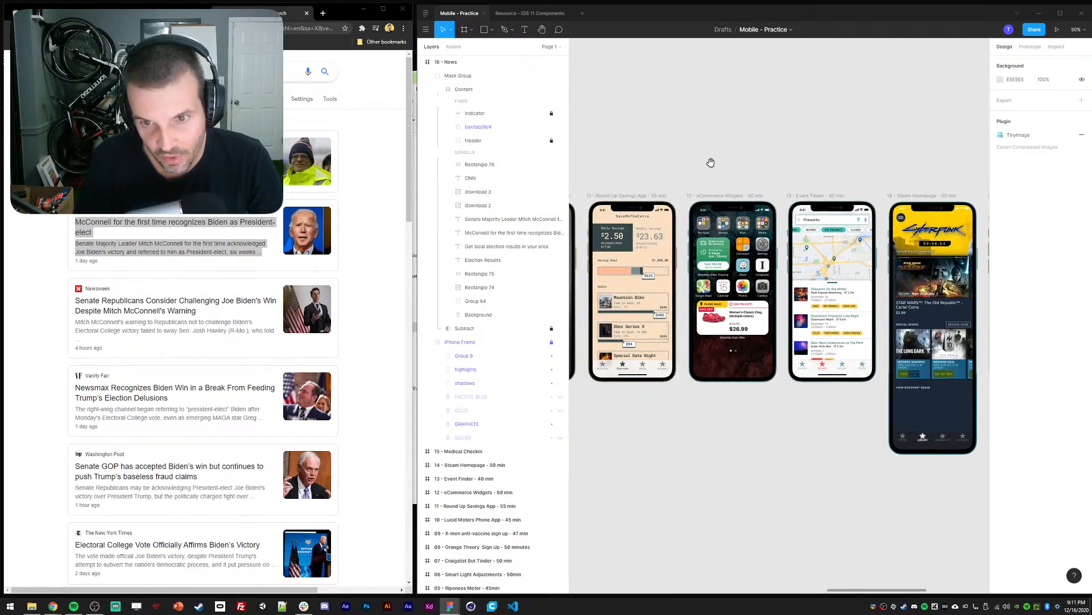
{"action": "scroll", "coordinate": [711, 163], "scroll_direction": "left", "scroll_amount": 10}
{"action": "scroll", "coordinate": [711, 163], "scroll_direction": "down", "scroll_amount": 2}
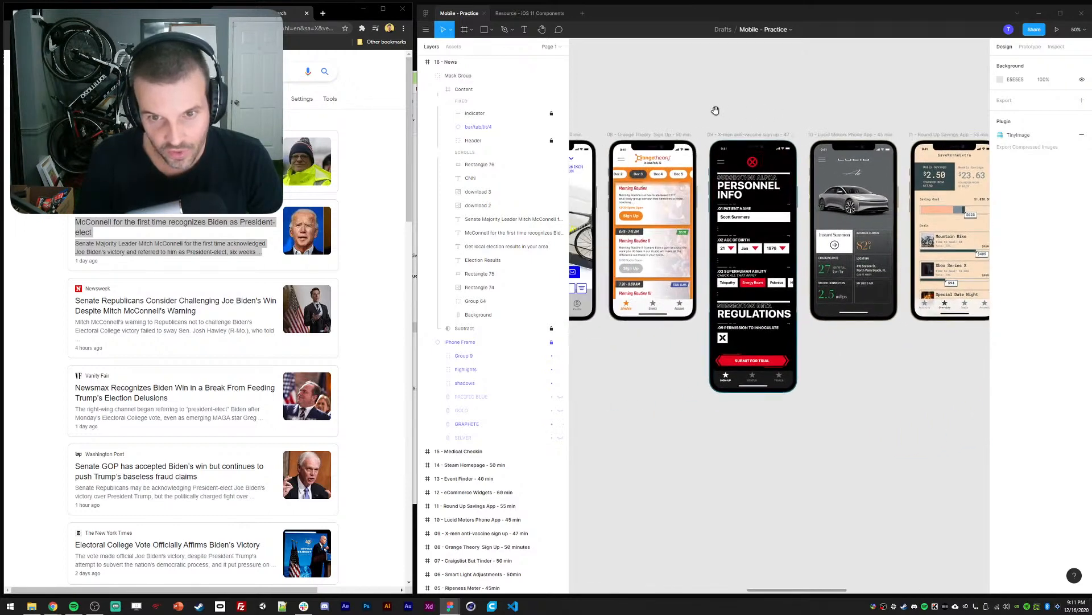
{"action": "scroll", "coordinate": [715, 110], "scroll_direction": "left", "scroll_amount": 10}
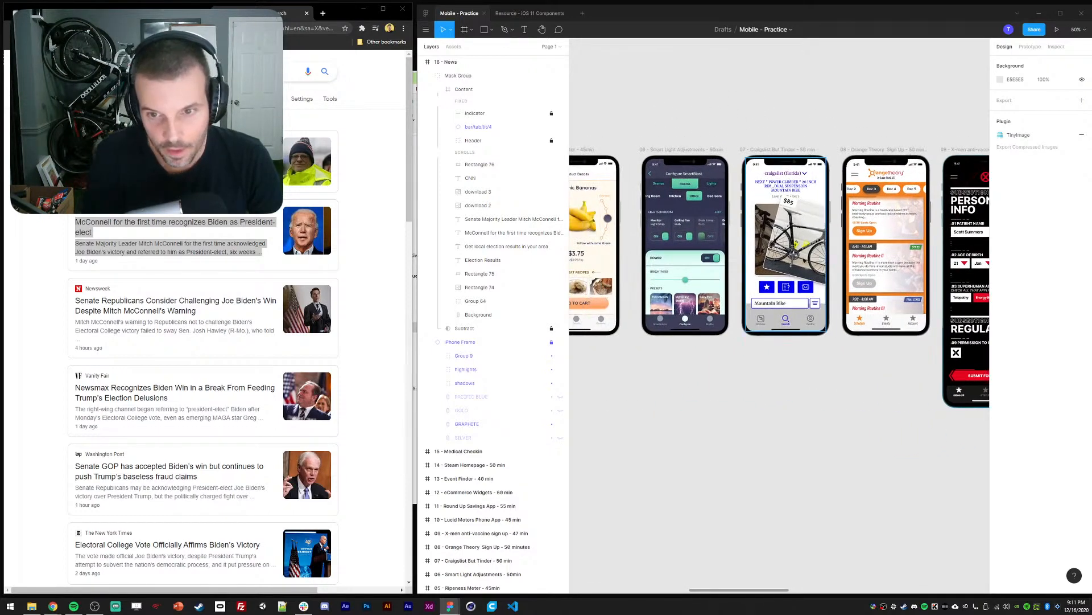
{"action": "left_click", "coordinate": [813, 268], "text": "ctrl"}
Paste the copied style properties onto the white card rectangle in the 16 - News frame
{"action": "left_click_drag", "start_coordinate": [970, 412], "coordinate": [771, 417]}
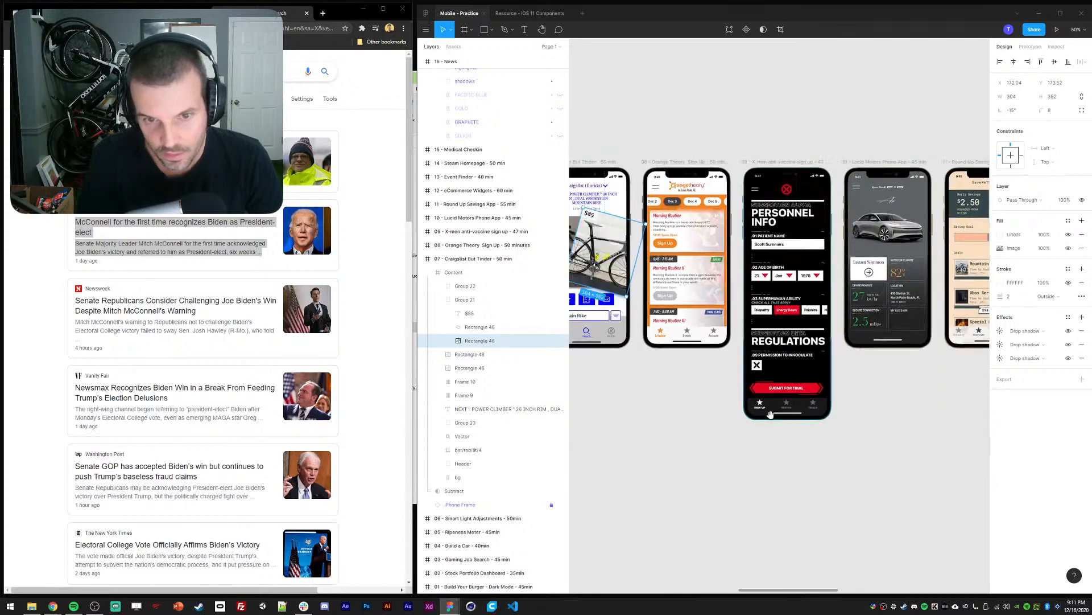
{"action": "left_click_drag", "start_coordinate": [630, 398], "coordinate": [538, 398]}
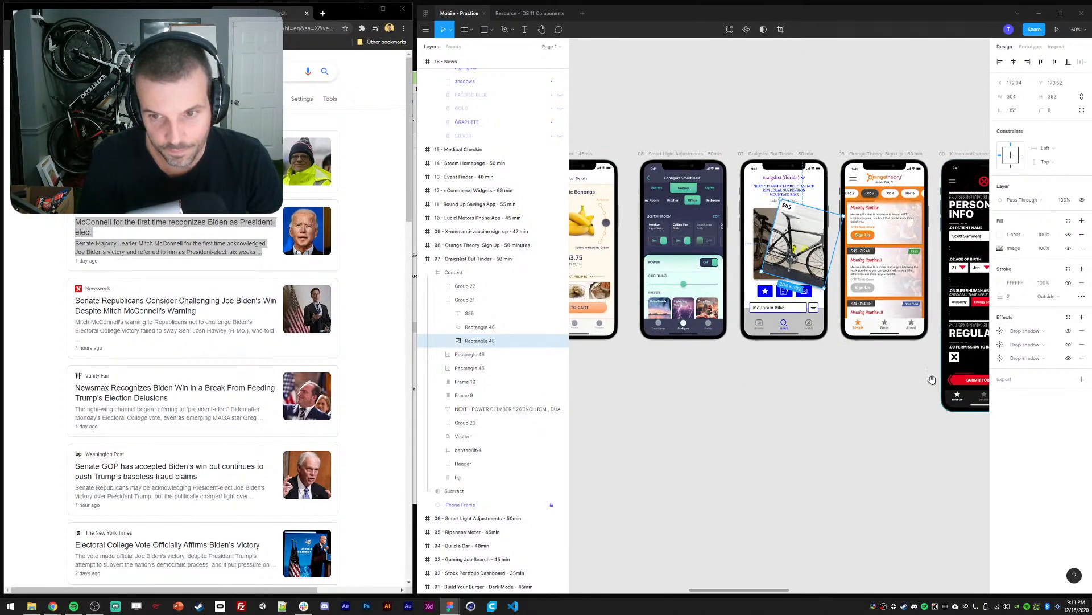
{"action": "left_click_drag", "start_coordinate": [934, 396], "coordinate": [353, 384]}
{"action": "left_click_drag", "start_coordinate": [792, 395], "coordinate": [376, 397]}
{"action": "left_click_drag", "start_coordinate": [848, 393], "coordinate": [820, 405]}
{"action": "key", "text": "plus"}
{"action": "key", "text": "plus"}
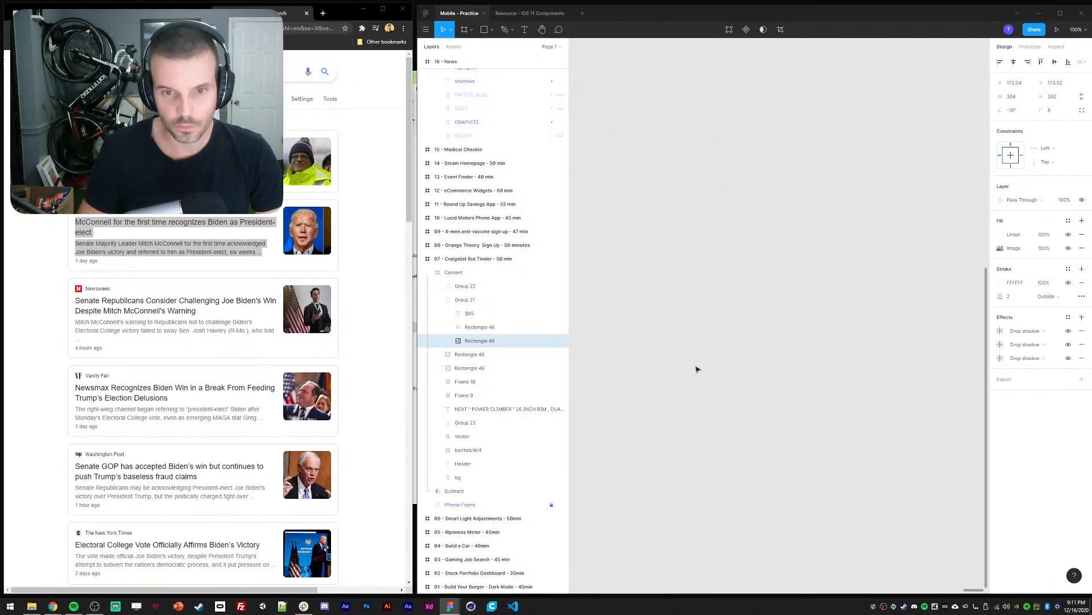
{"action": "left_click_drag", "start_coordinate": [617, 278], "coordinate": [919, 430]}
{"action": "key", "text": "minus"}
{"action": "left_click", "coordinate": [781, 289]}
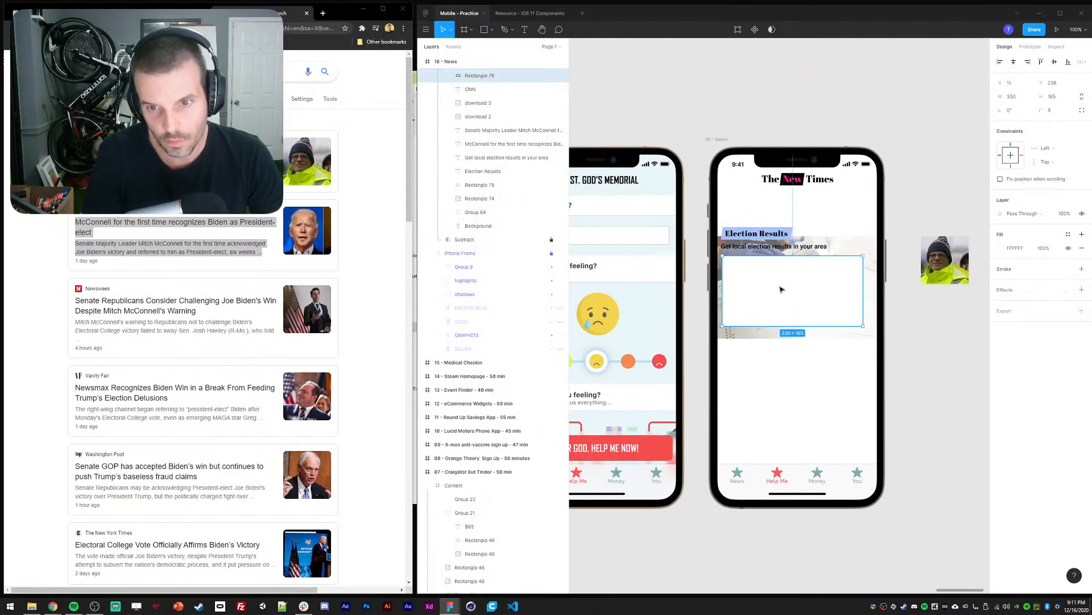
{"action": "key", "text": "ctrl+alt+v"}
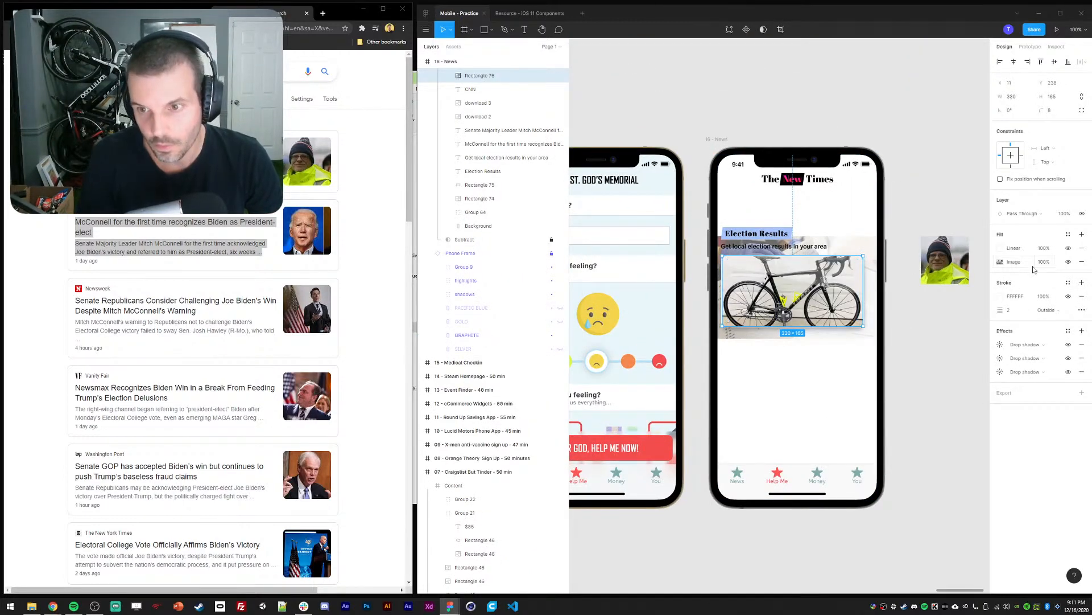
Remove the card's image fill and change its linear gradient fill to solid white FFFFFF
{"action": "left_click", "coordinate": [1081, 262]}
{"action": "left_click", "coordinate": [1006, 250]}
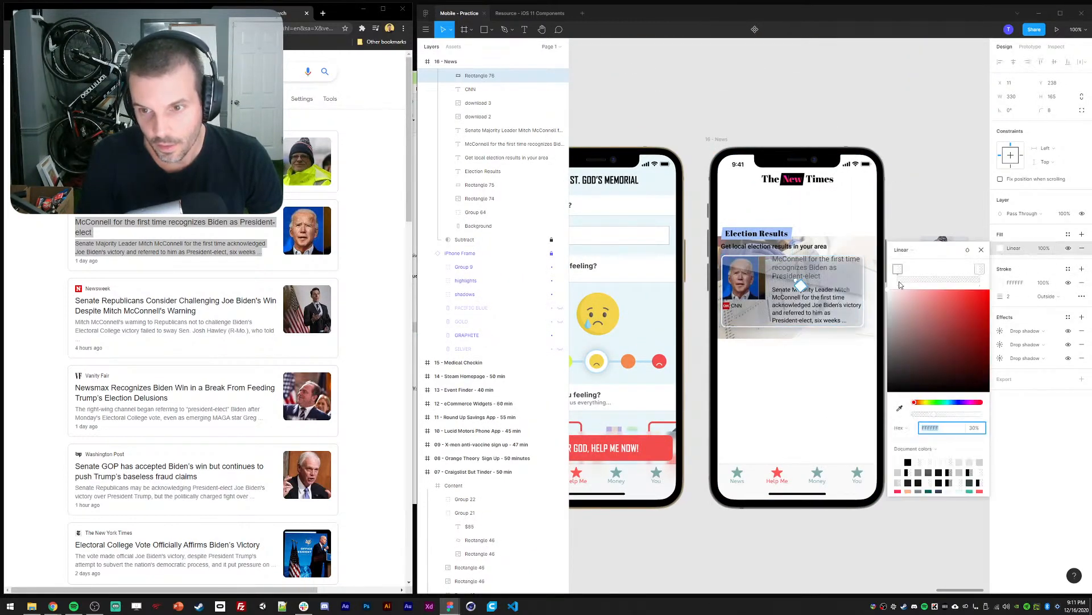
{"action": "left_click", "coordinate": [901, 250]}
{"action": "left_click", "coordinate": [902, 238]}
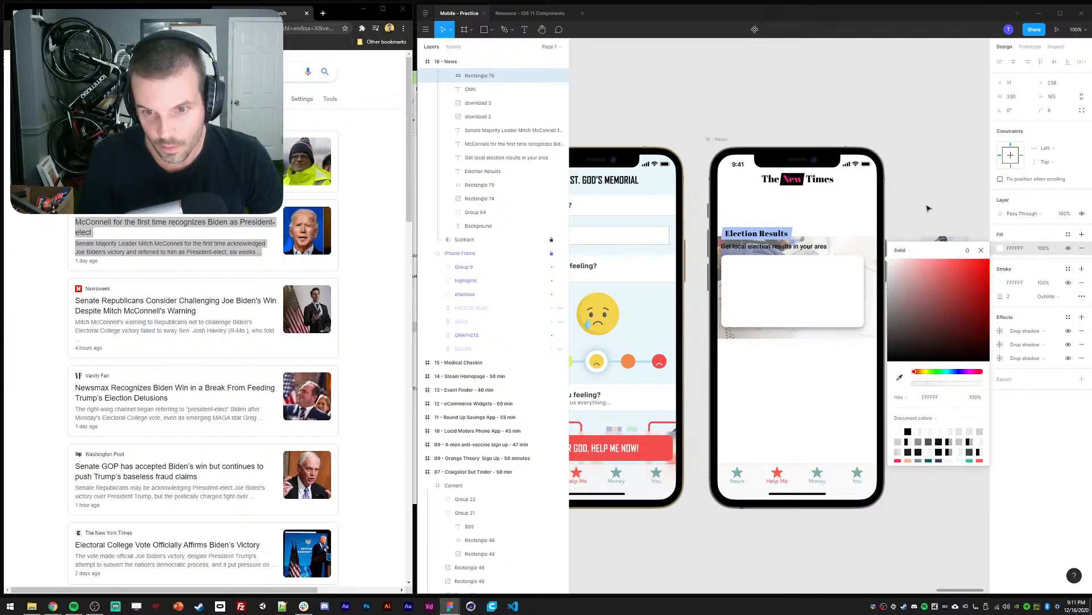
{"action": "left_click", "coordinate": [981, 250]}
{"action": "left_click", "coordinate": [922, 239]}
Hide the card's lower two drop shadows and narrow the card to about 308 wide
{"action": "left_click", "coordinate": [844, 288]}
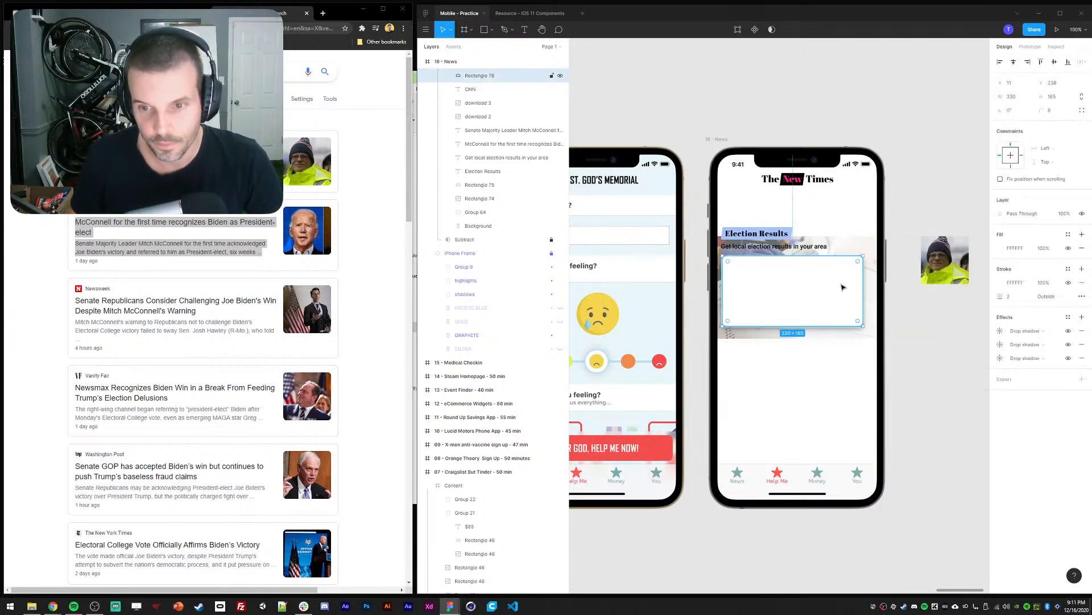
{"action": "left_click", "coordinate": [1068, 359]}
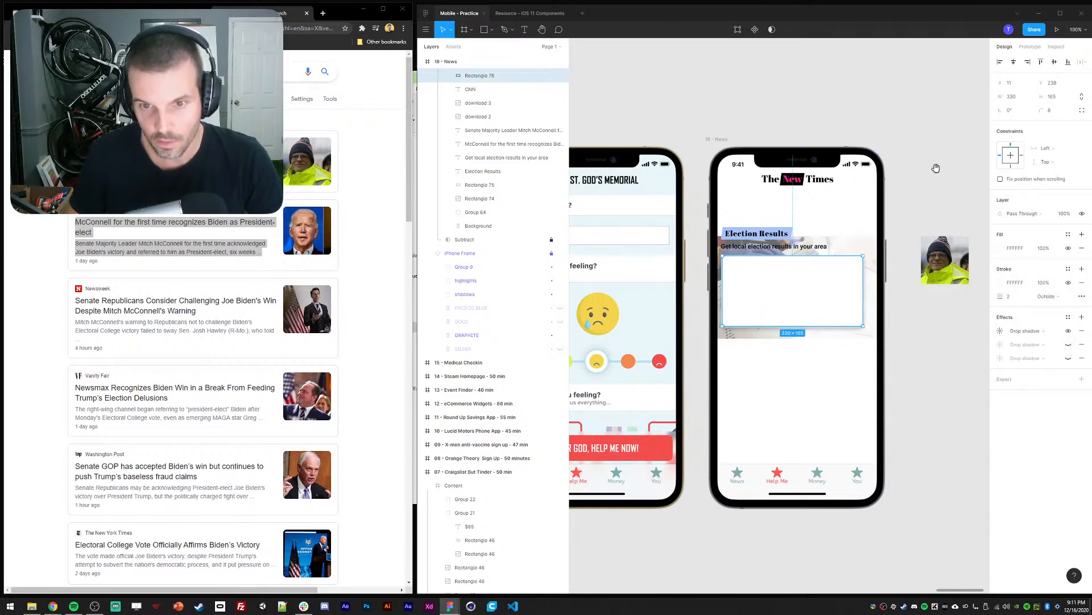
{"action": "left_click_drag", "start_coordinate": [936, 168], "coordinate": [878, 166]}
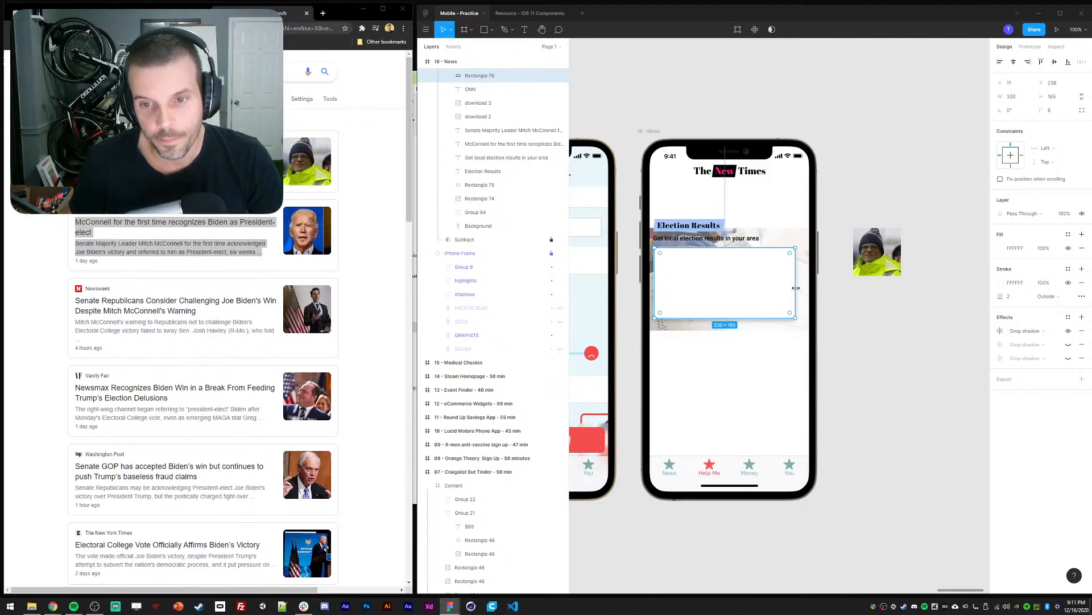
{"action": "left_click_drag", "start_coordinate": [795, 288], "coordinate": [787, 288]}
{"action": "left_click", "coordinate": [895, 327]}
{"action": "left_click", "coordinate": [678, 281]}
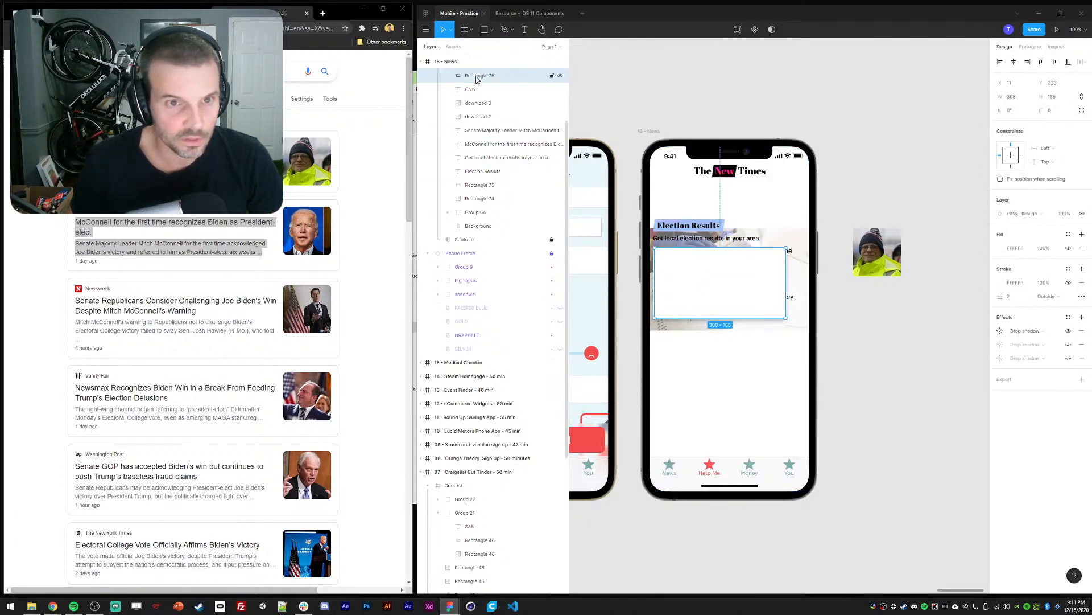
Place the white card layer beneath the story content, at X 8 with a width of 304
{"action": "left_click_drag", "start_coordinate": [467, 76], "coordinate": [477, 179]}
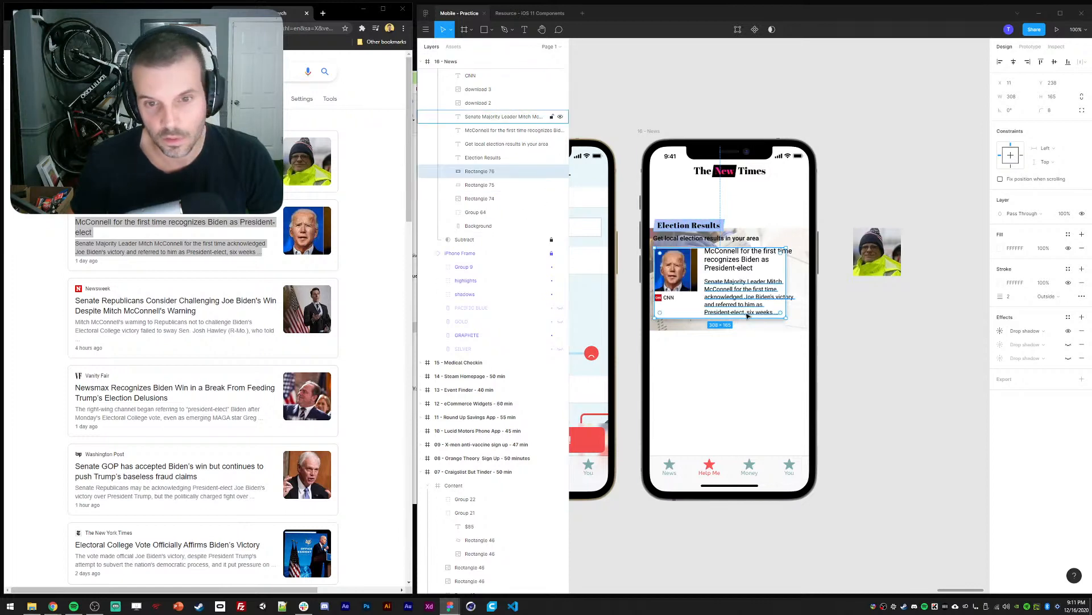
{"action": "key", "text": "Left"}
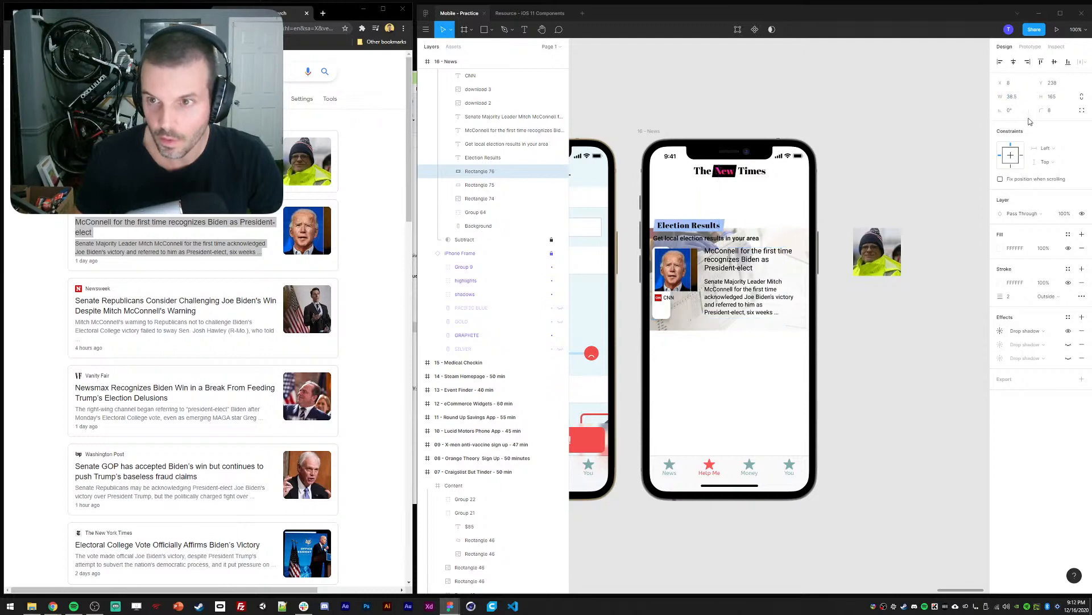
{"action": "type", "text": "305"}
{"action": "key", "text": "Return"}
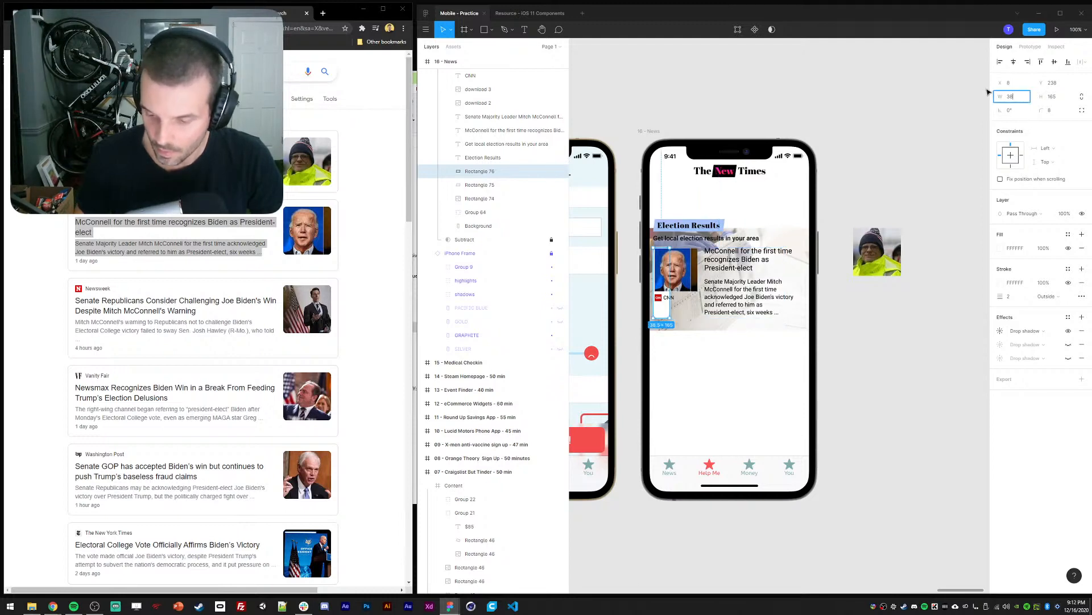
{"action": "type", "text": "38*8"}
{"action": "key", "text": "Return"}
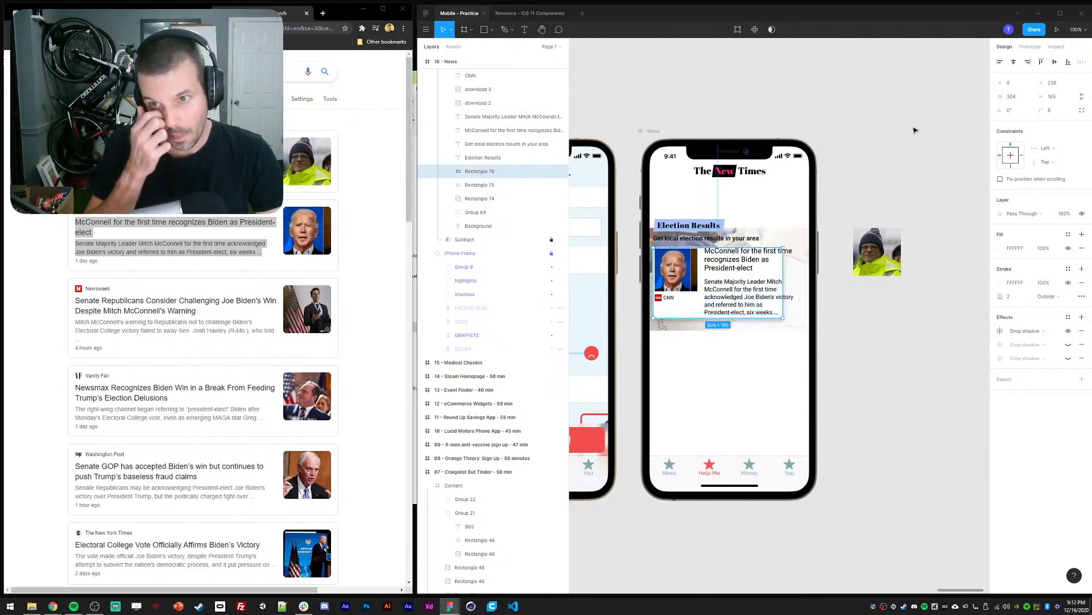
{"action": "left_click", "coordinate": [1013, 99]}
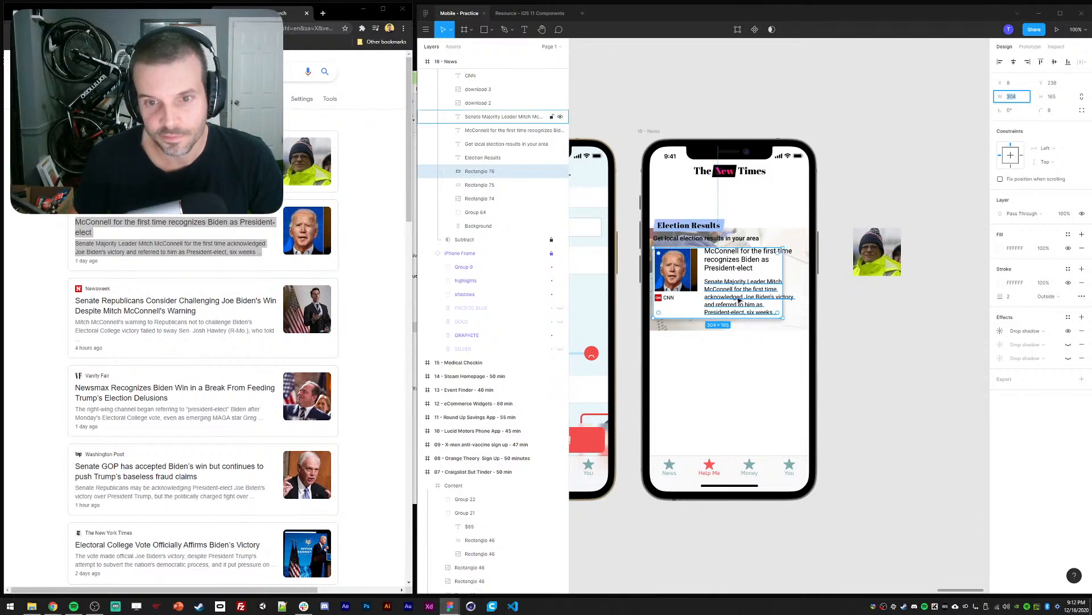
Nudge the story's thumbnail photo slightly right and down inside the white card, to X 14, Y 242
{"action": "left_click", "coordinate": [679, 278]}
{"action": "key", "text": "Right"}
{"action": "key", "text": "Right"}
{"action": "key", "text": "Right"}
{"action": "key", "text": "Down"}
{"action": "key", "text": "Down"}
{"action": "key", "text": "Down"}
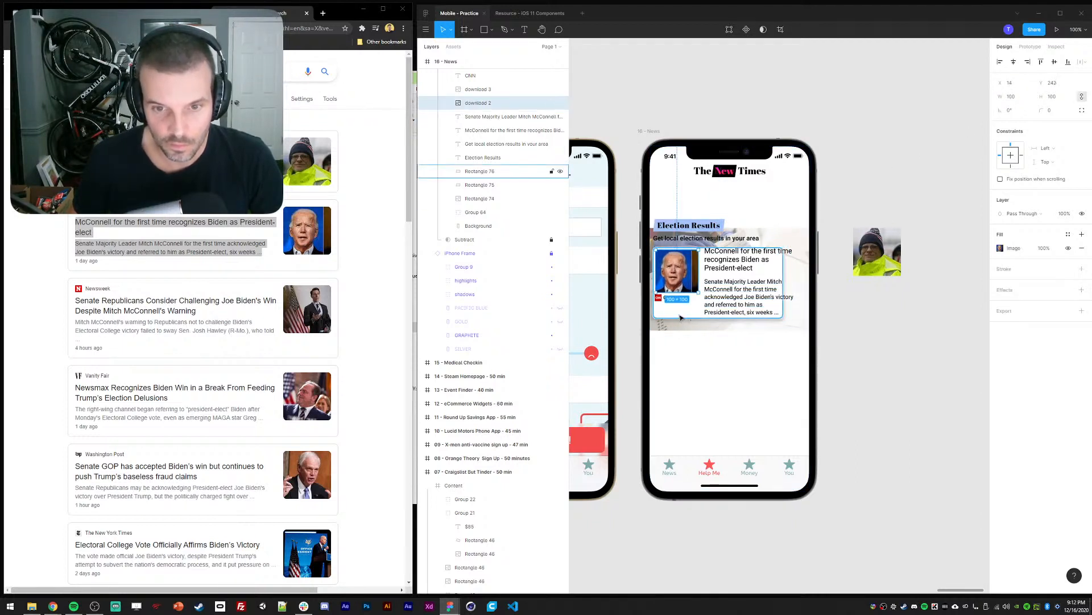
Remove the white card's outline stroke and set its corner radius to 4
{"action": "left_click", "coordinate": [679, 315]}
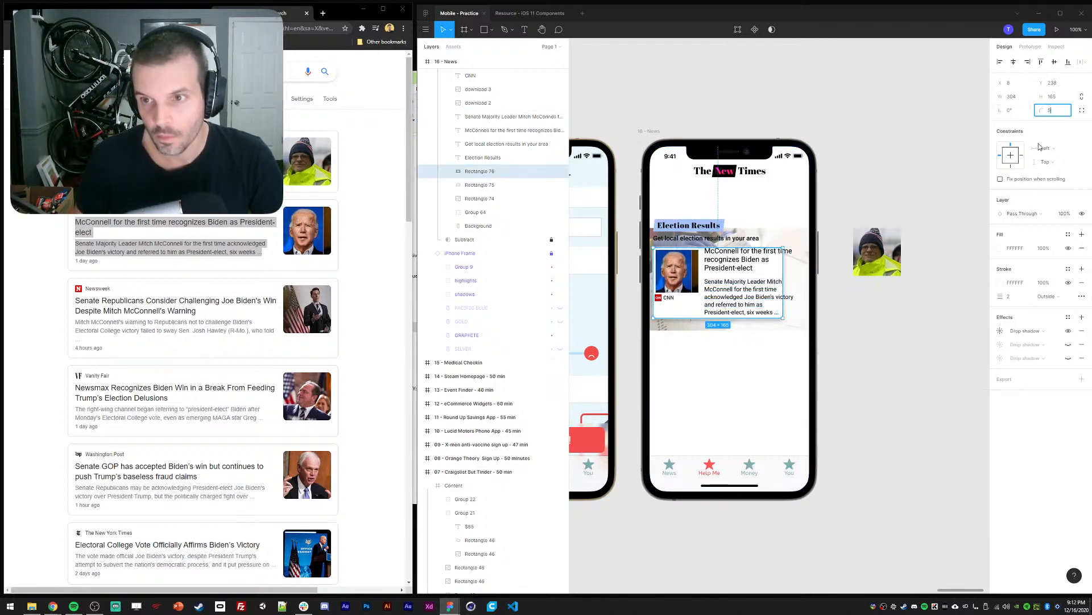
{"action": "left_click", "coordinate": [998, 283]}
{"action": "left_click", "coordinate": [1082, 284]}
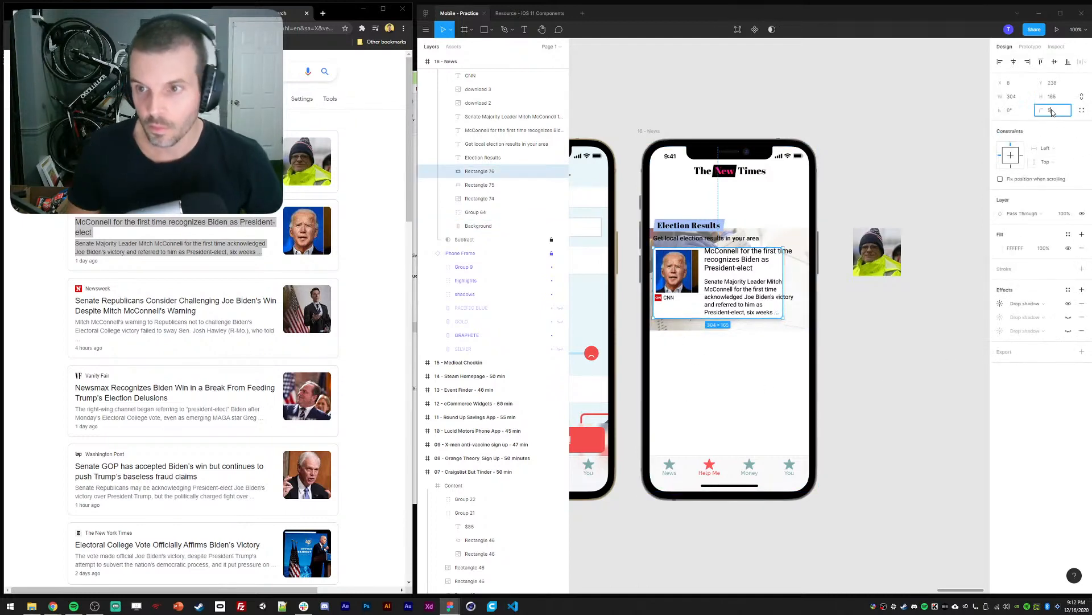
{"action": "left_click", "coordinate": [895, 393]}
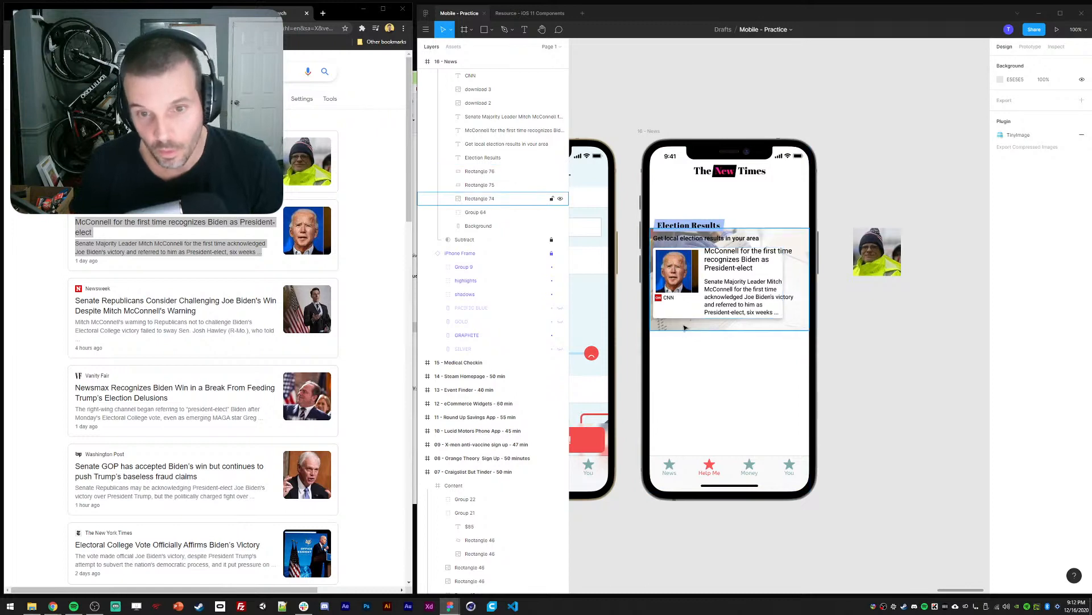
Redirect the background photo's white gradient from top to bottom, making its upper stop more opaque and its lower stop nearly transparent
{"action": "left_click", "coordinate": [681, 245]}
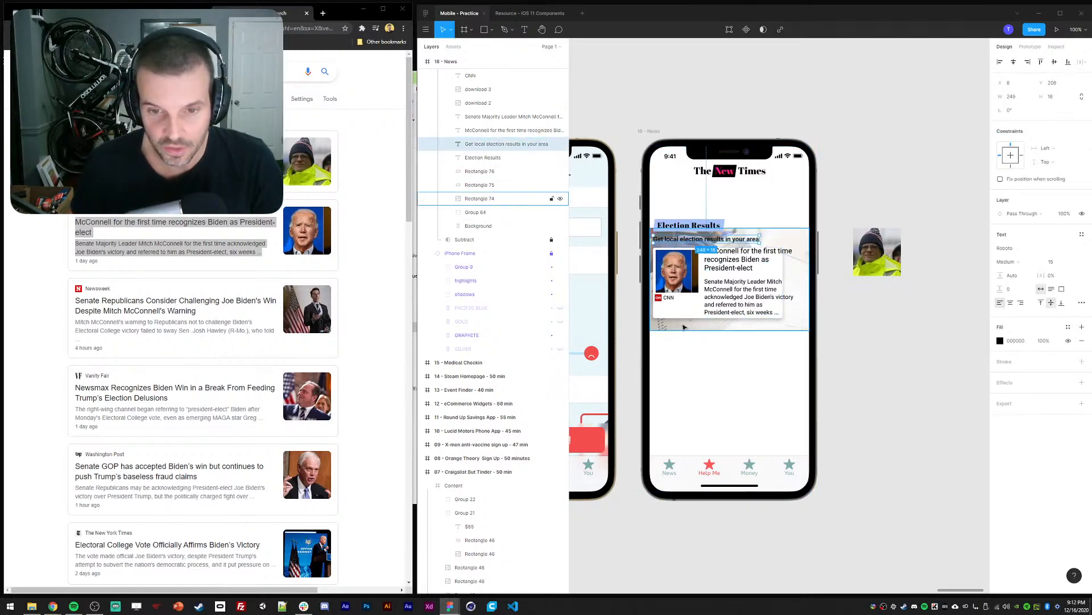
{"action": "left_click", "coordinate": [1001, 249]}
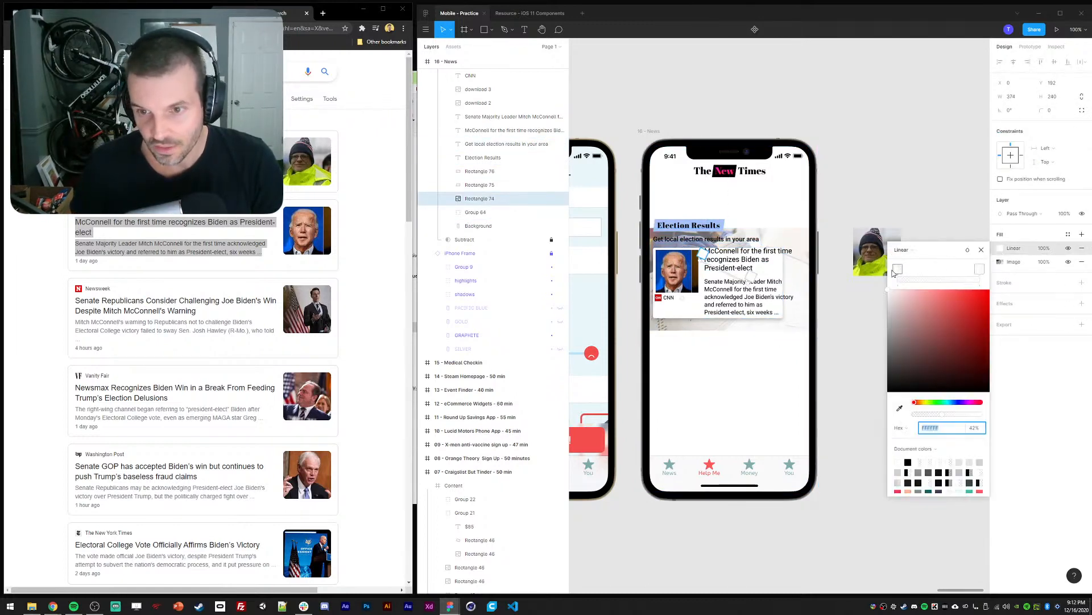
{"action": "left_click", "coordinate": [978, 269]}
{"action": "left_click_drag", "start_coordinate": [970, 418], "coordinate": [961, 419]}
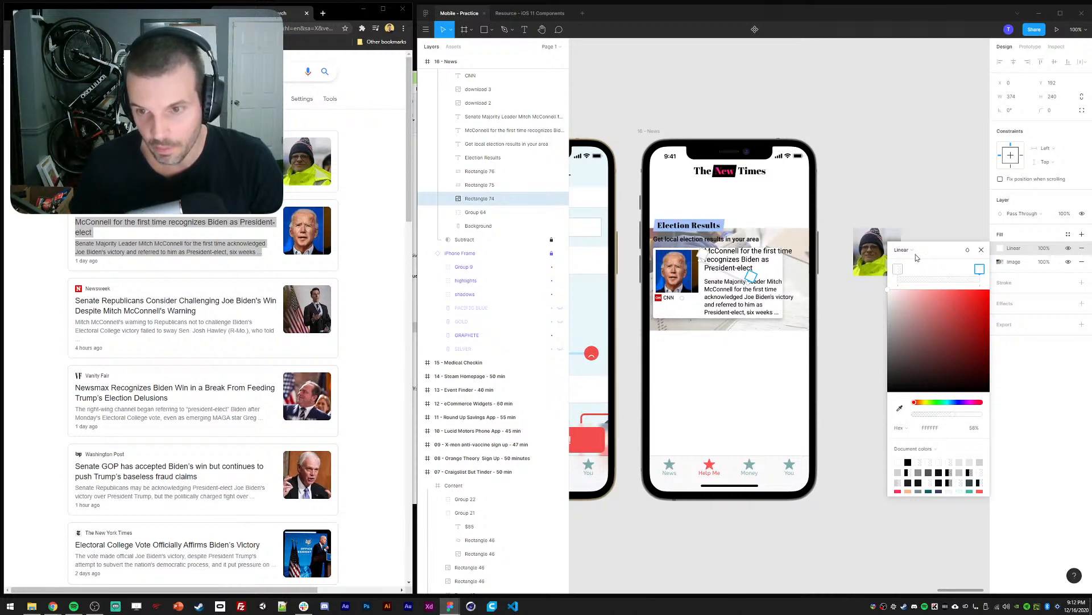
{"action": "left_click_drag", "start_coordinate": [939, 418], "coordinate": [963, 420]}
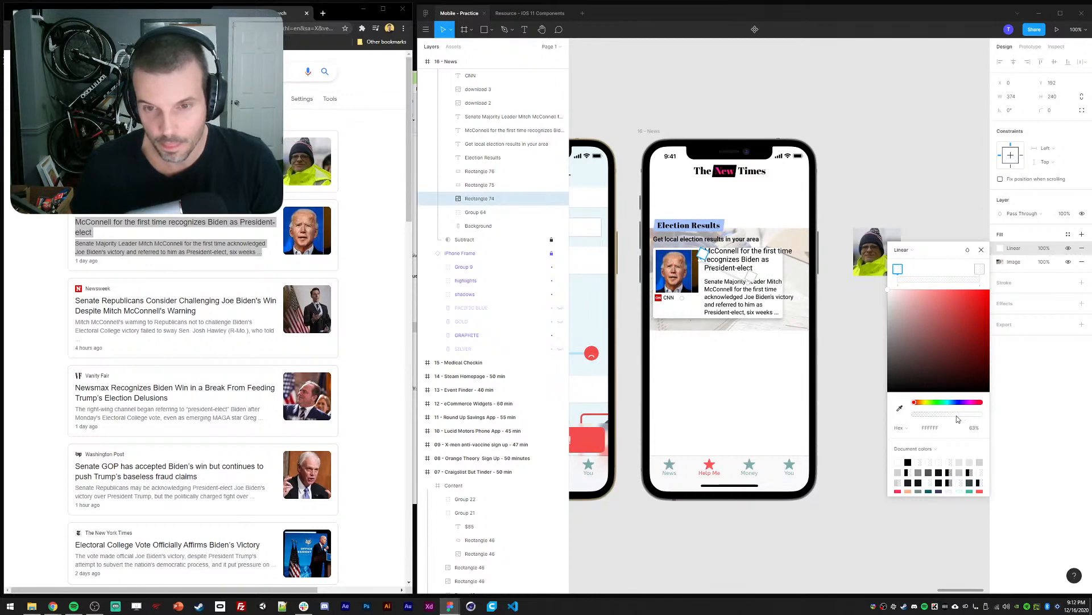
{"action": "left_click_drag", "start_coordinate": [700, 265], "coordinate": [719, 245]}
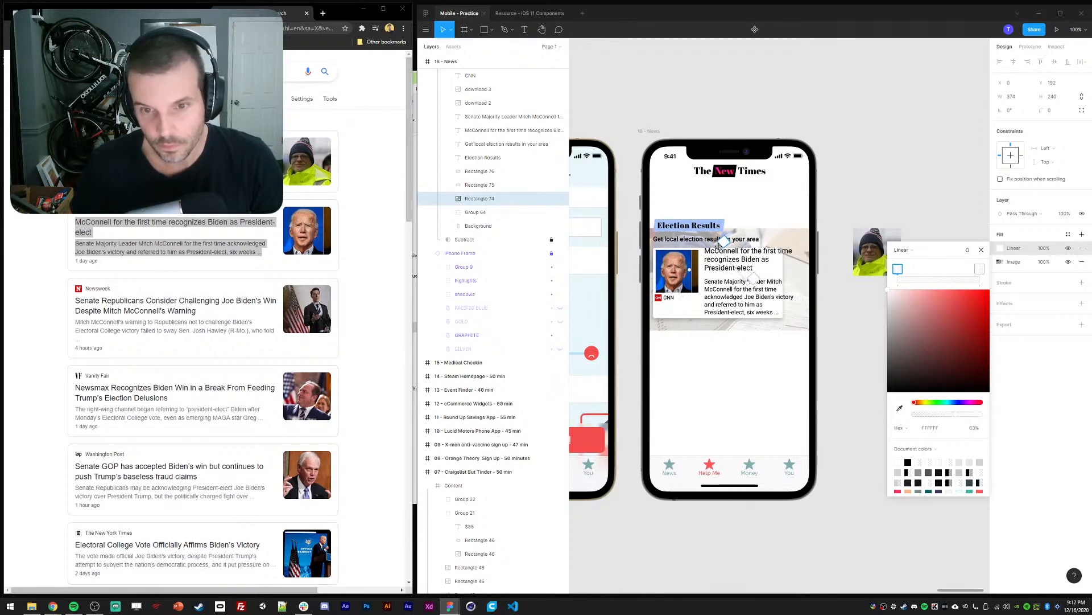
{"action": "left_click_drag", "start_coordinate": [745, 284], "coordinate": [733, 323]}
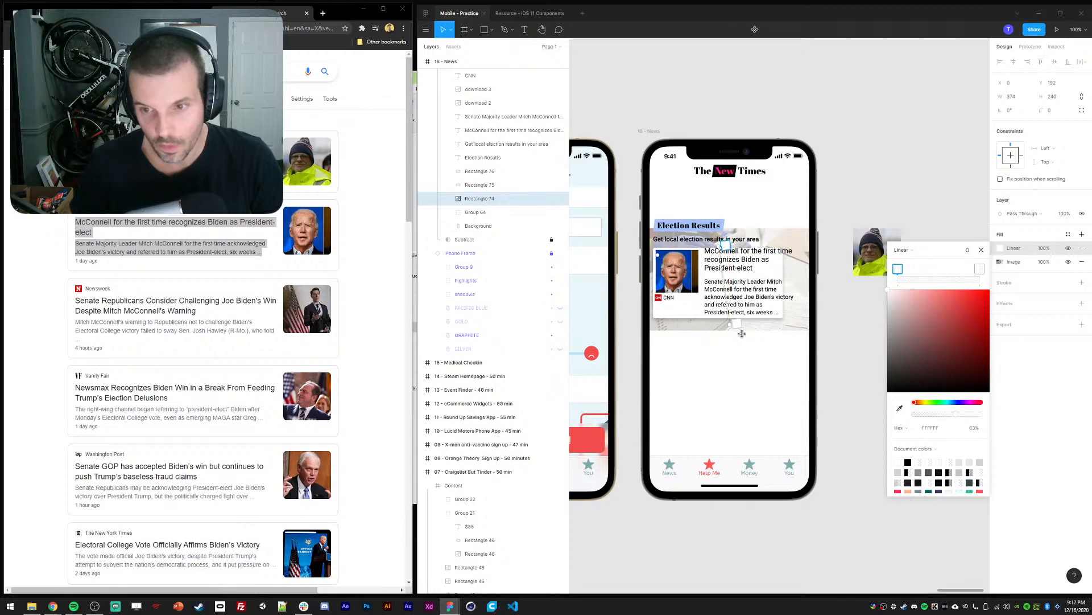
{"action": "mouse_move", "coordinate": [954, 415]}
{"action": "left_mouse_down"}
{"action": "mouse_move", "coordinate": [970, 419]}
{"action": "mouse_move", "coordinate": [915, 419]}
{"action": "left_mouse_up"}
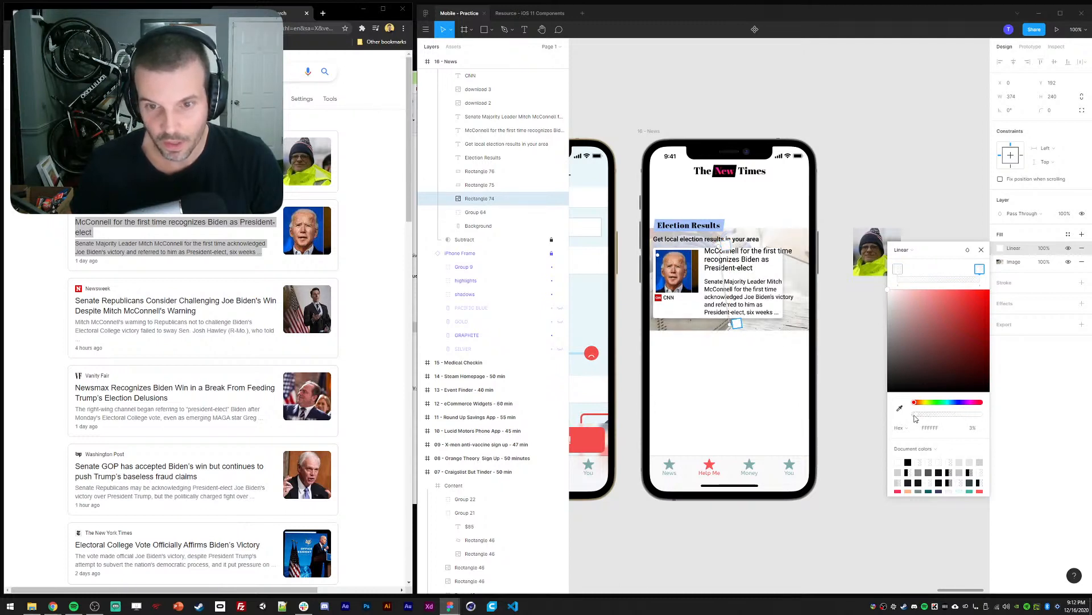
{"action": "left_click", "coordinate": [981, 249]}
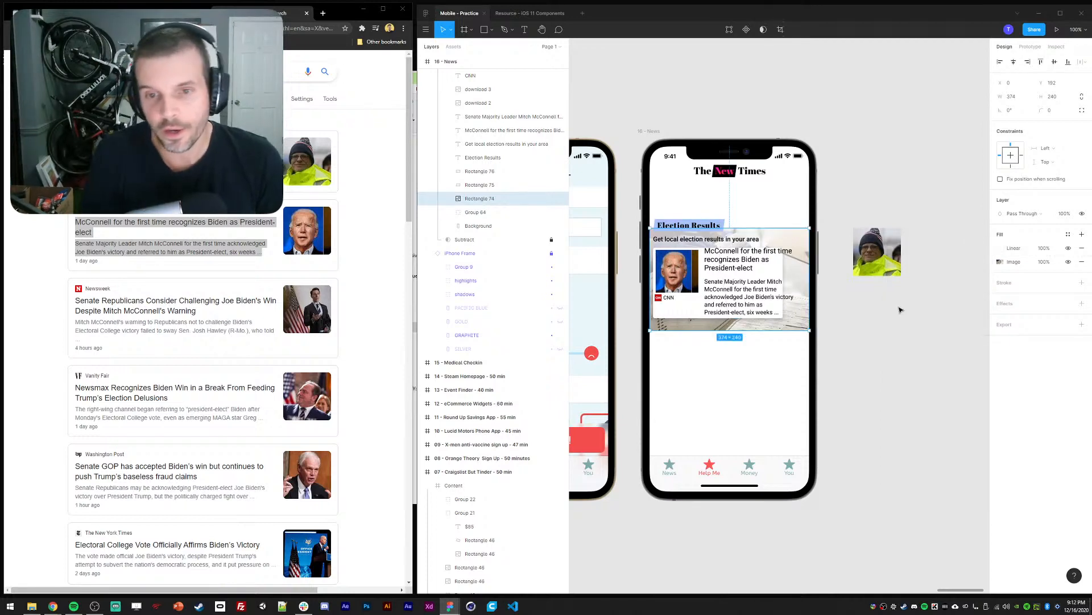
{"action": "left_click", "coordinate": [900, 310]}
Move the story headline down slightly in the card and reduce its font size a little
{"action": "left_click", "coordinate": [685, 314]}
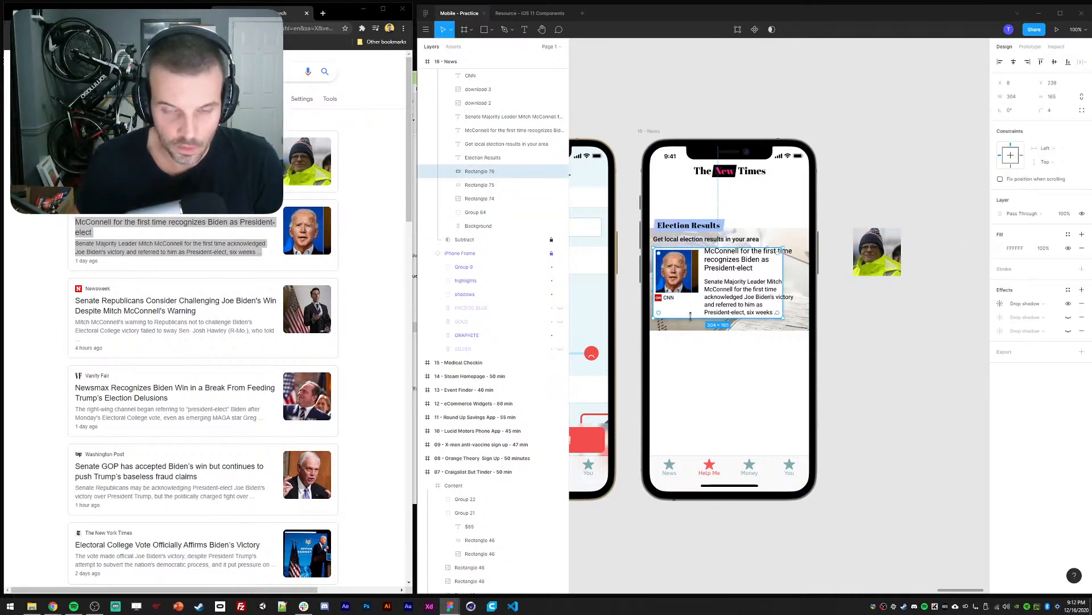
{"action": "left_click", "coordinate": [920, 343]}
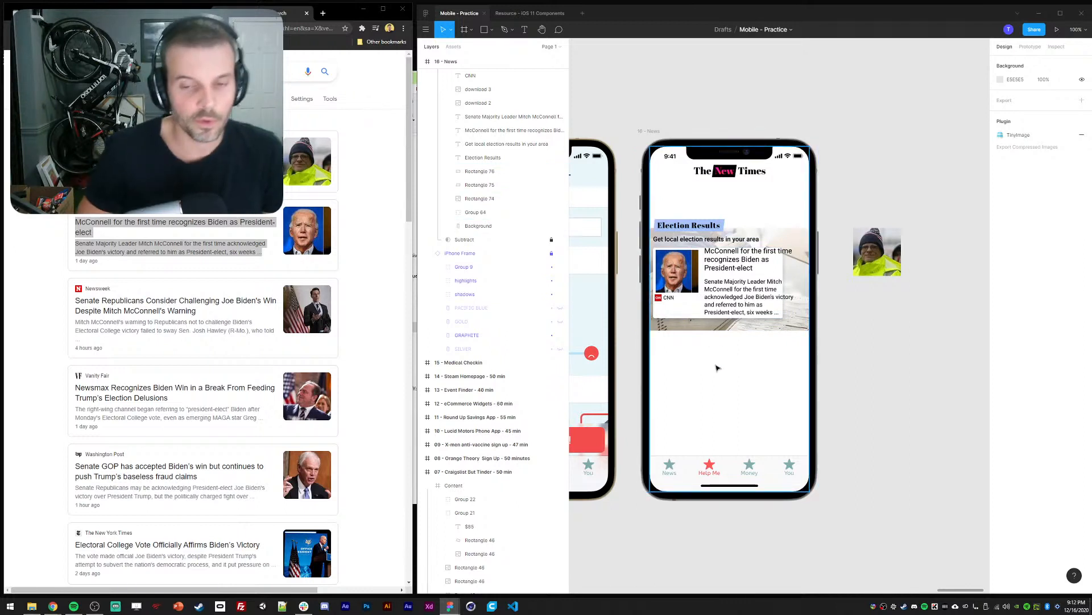
{"action": "left_click", "coordinate": [732, 293]}
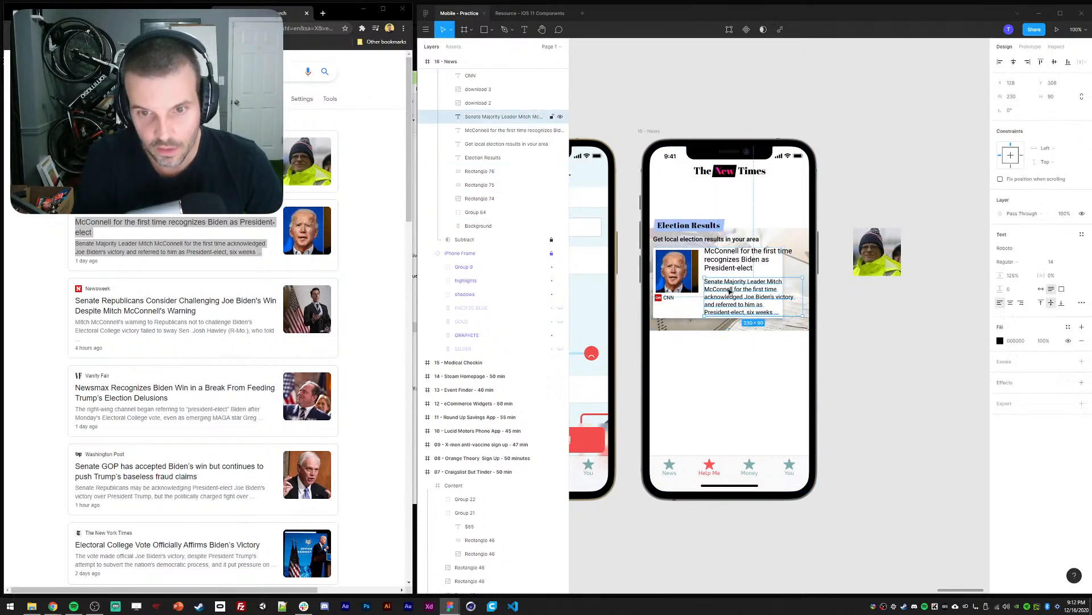
{"action": "left_click", "coordinate": [721, 273]}
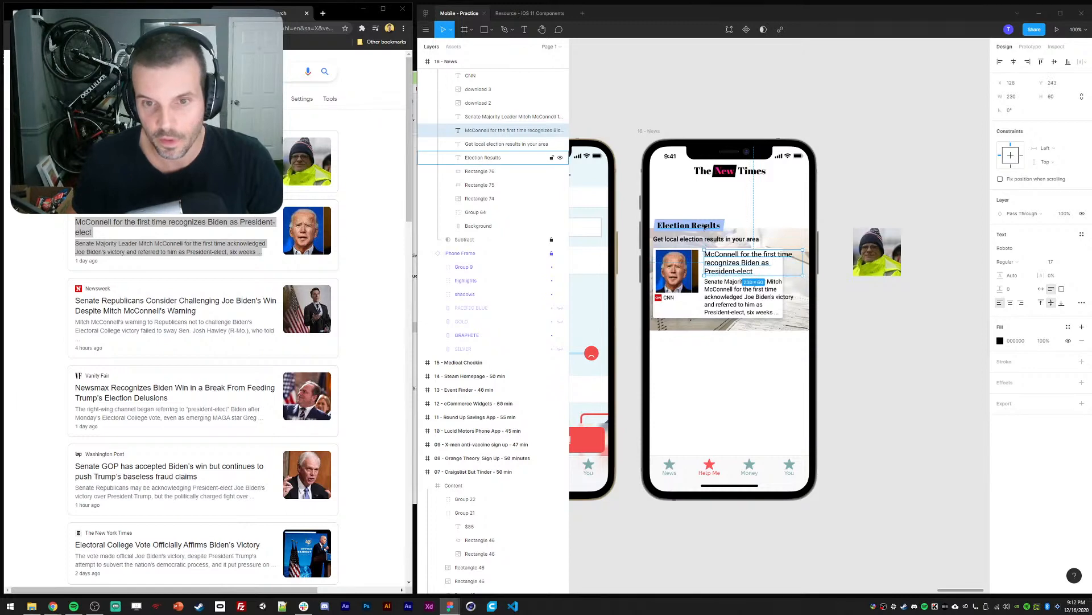
{"action": "left_click", "coordinate": [1018, 263]}
{"action": "left_click", "coordinate": [1082, 262]}
{"action": "left_click", "coordinate": [1059, 262]}
{"action": "key", "text": "Down"}
{"action": "left_click", "coordinate": [939, 346]}
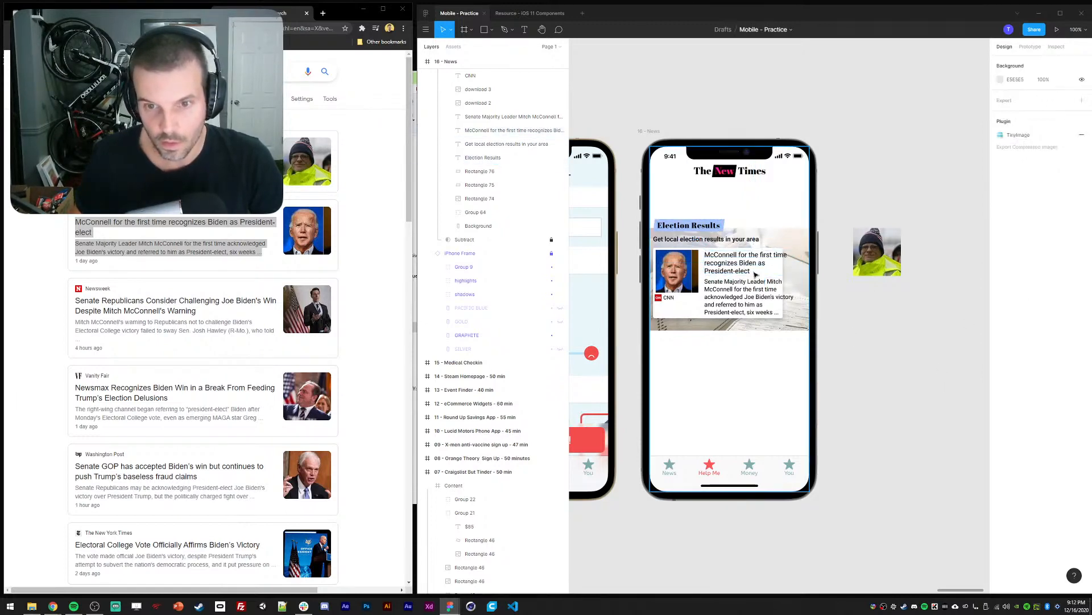
Nudge the thumbnail photo, CNN logo and CNN label together to even out their spacing inside the white card
{"action": "left_click", "coordinate": [685, 313]}
{"action": "left_click", "coordinate": [658, 298]}
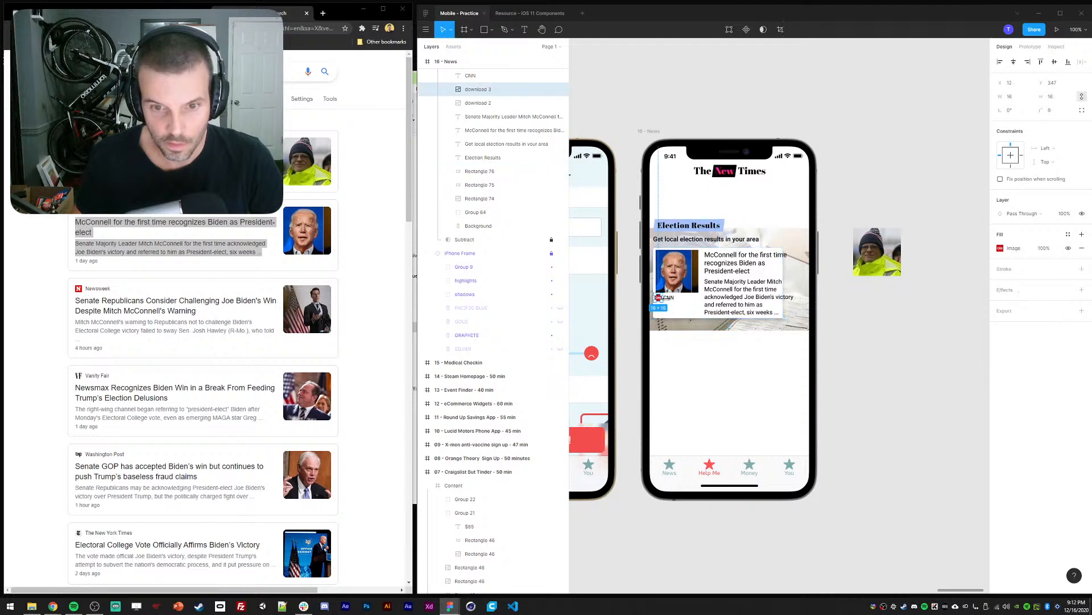
{"action": "left_click", "coordinate": [670, 298], "text": "shift"}
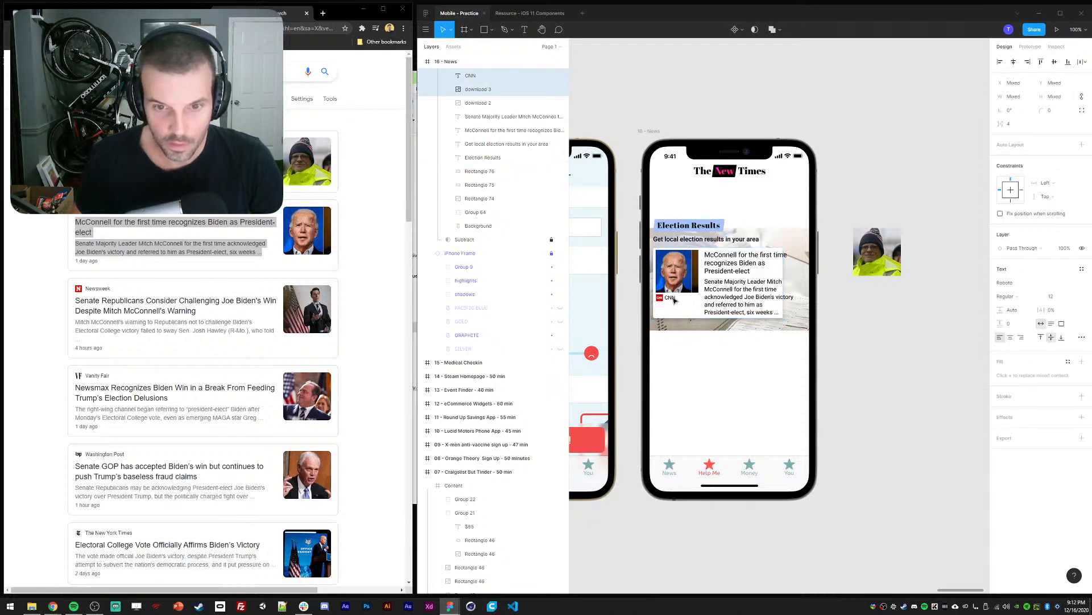
{"action": "left_click", "coordinate": [677, 282], "text": "shift"}
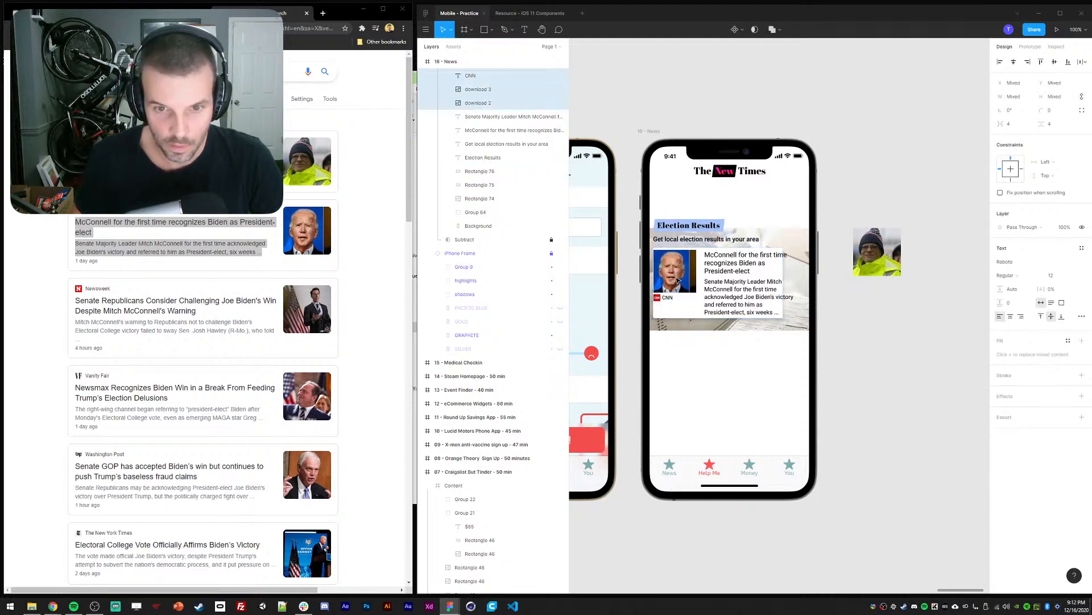
{"action": "key", "text": "Right"}
{"action": "key", "text": "Right"}
{"action": "key", "text": "Right"}
{"action": "key", "text": "Right"}
{"action": "key", "text": "Right"}
{"action": "key", "text": "Up"}
{"action": "key", "text": "Up"}
{"action": "key", "text": "Up"}
{"action": "key", "text": "Up"}
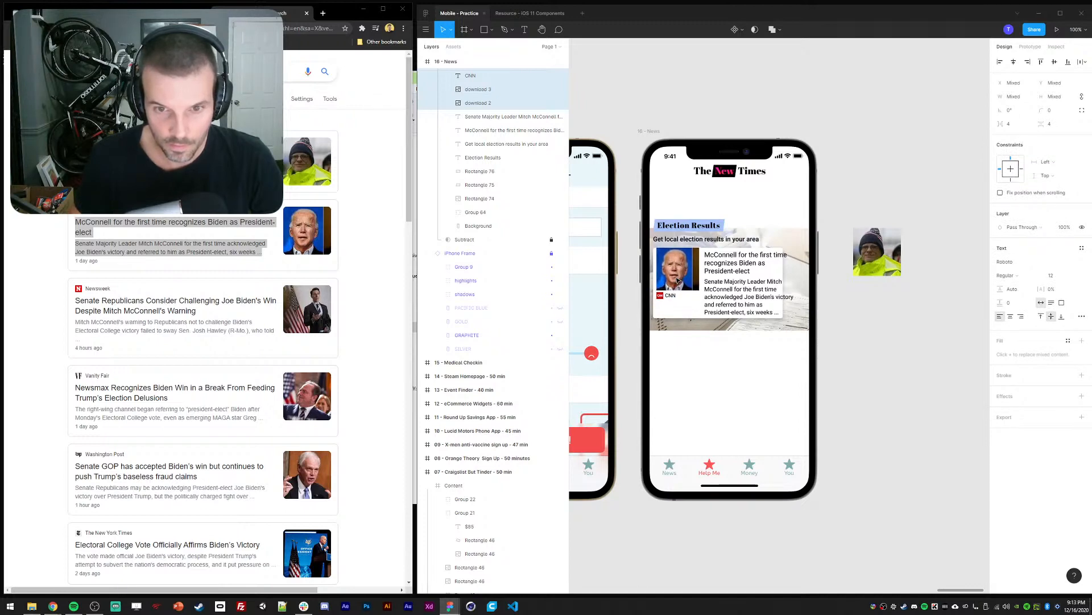
{"action": "key", "text": "Down"}
{"action": "key", "text": "Down"}
{"action": "key", "text": "Down"}
{"action": "key", "text": "Down"}
{"action": "key", "text": "Down"}
{"action": "key", "text": "Down"}
{"action": "left_click", "coordinate": [851, 332]}
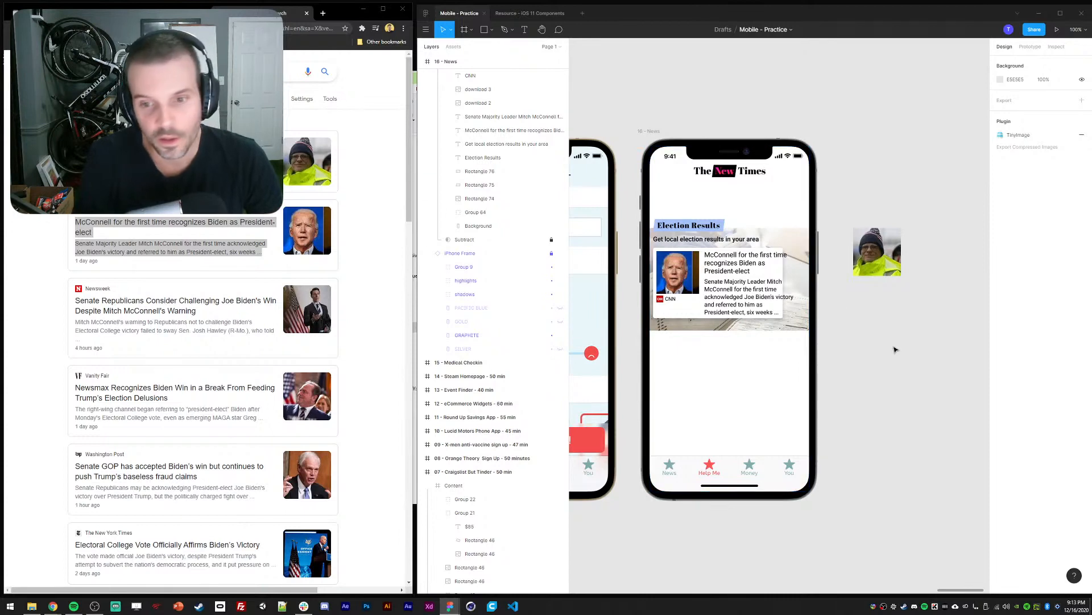
Check the News app requirements in the project to-do notes and return to the news results in the browser
{"action": "left_click_drag", "start_coordinate": [867, 349], "coordinate": [888, 346]}
{"action": "left_click", "coordinate": [113, 8]}
{"action": "left_click", "coordinate": [45, 8]}
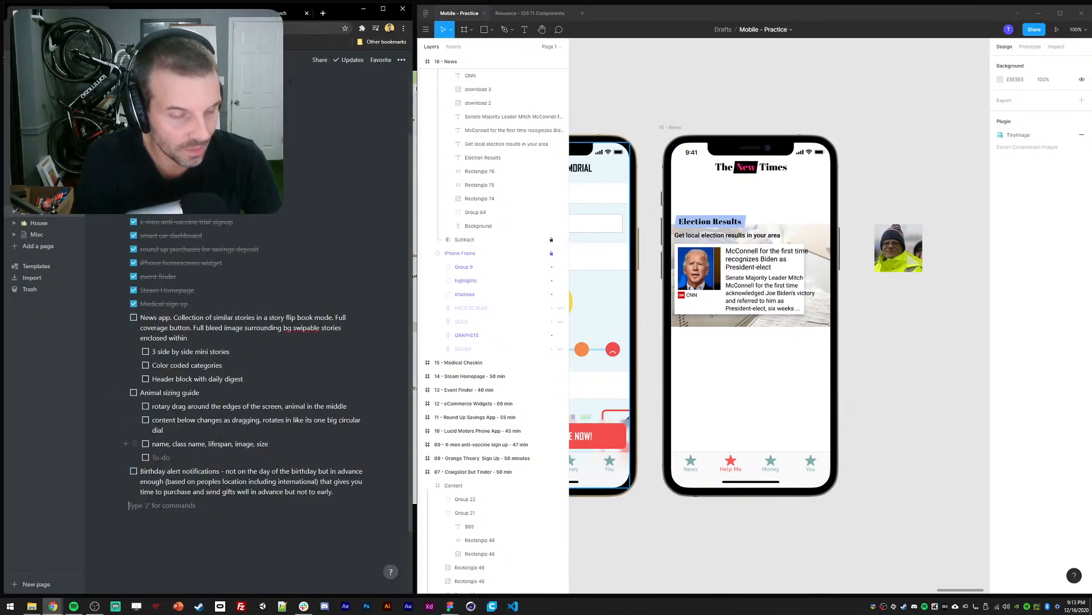
{"action": "left_click", "coordinate": [273, 10]}
{"action": "left_click", "coordinate": [351, 332]}
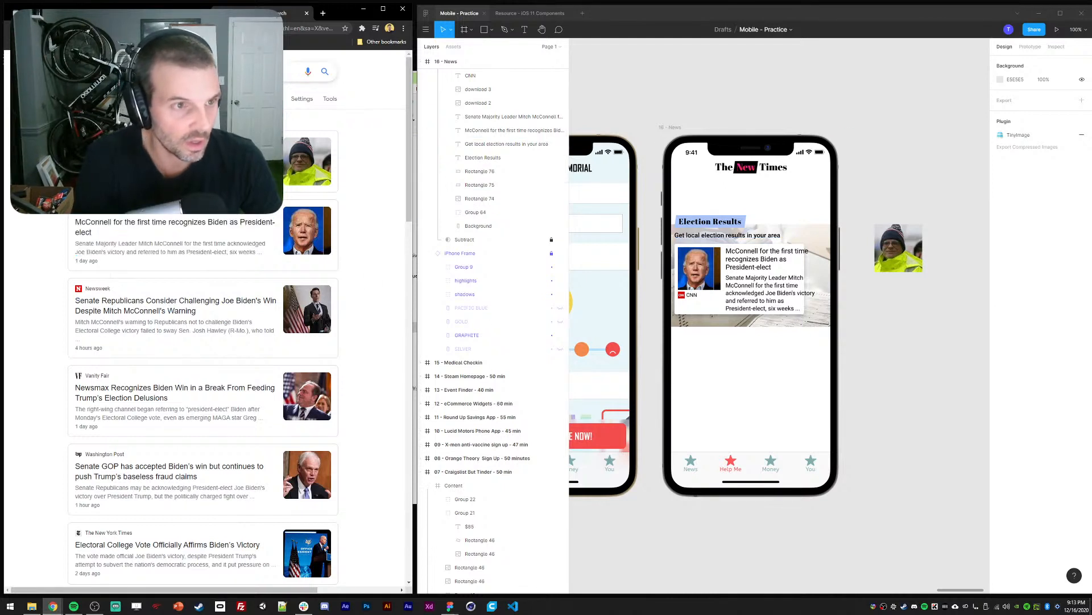
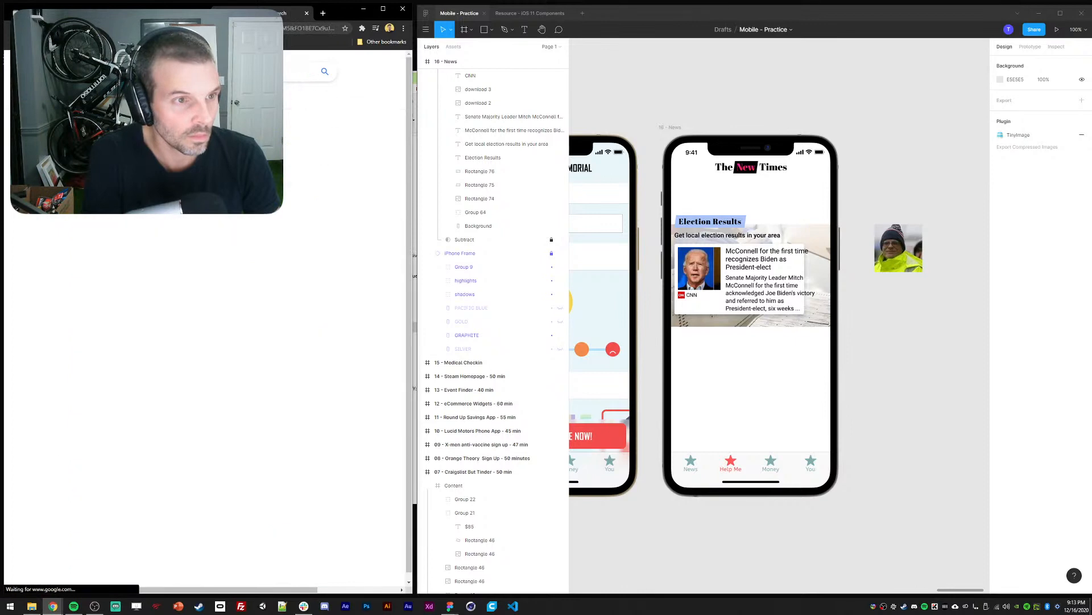
Open news.google.com in the browser and examine how its story cards and headlines are laid out
{"action": "left_click", "coordinate": [310, 28]}
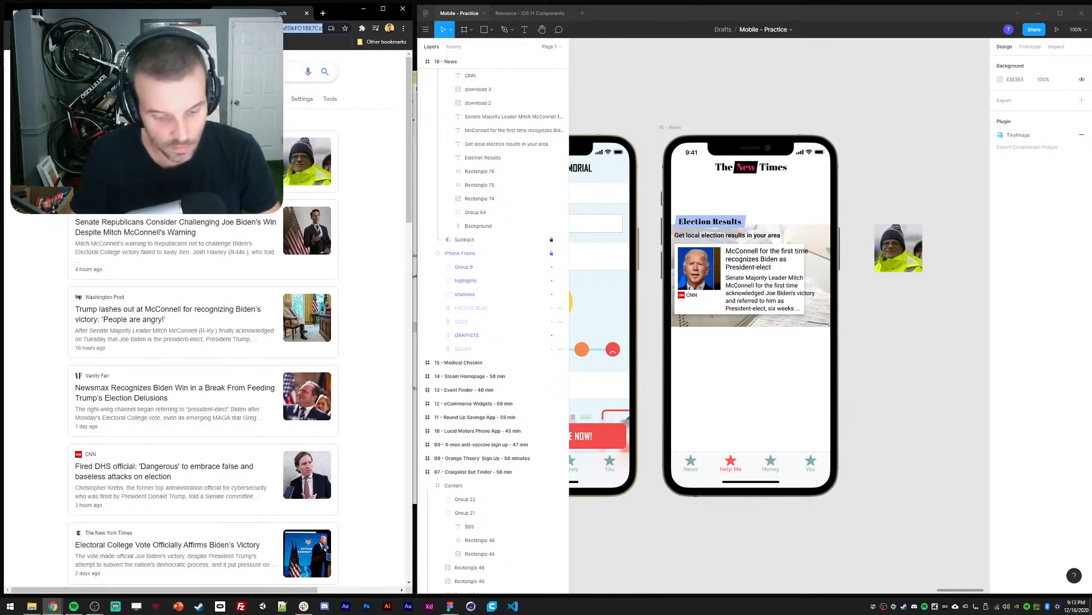
{"action": "type", "text": "news.google.com"}
{"action": "key", "text": "Return"}
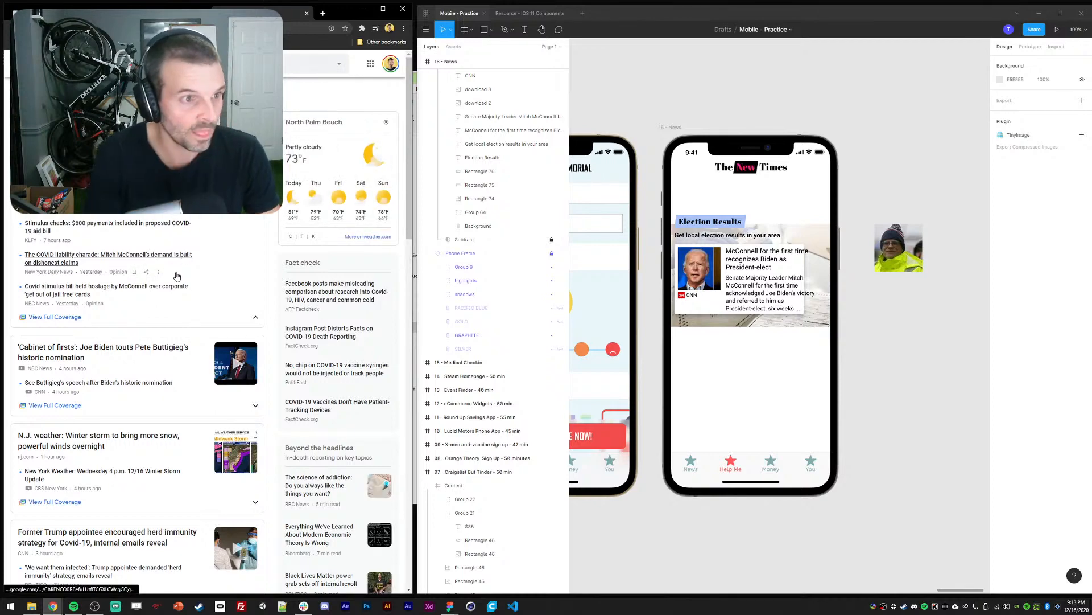
{"action": "scroll", "coordinate": [193, 352], "scroll_direction": "down", "scroll_amount": 3}
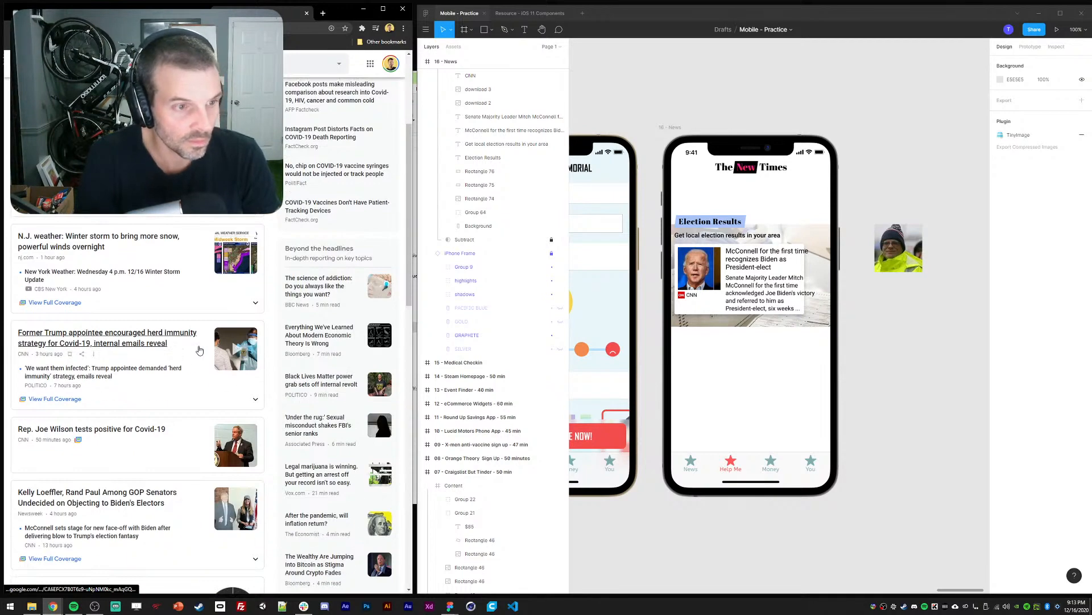
{"action": "left_click", "coordinate": [860, 401]}
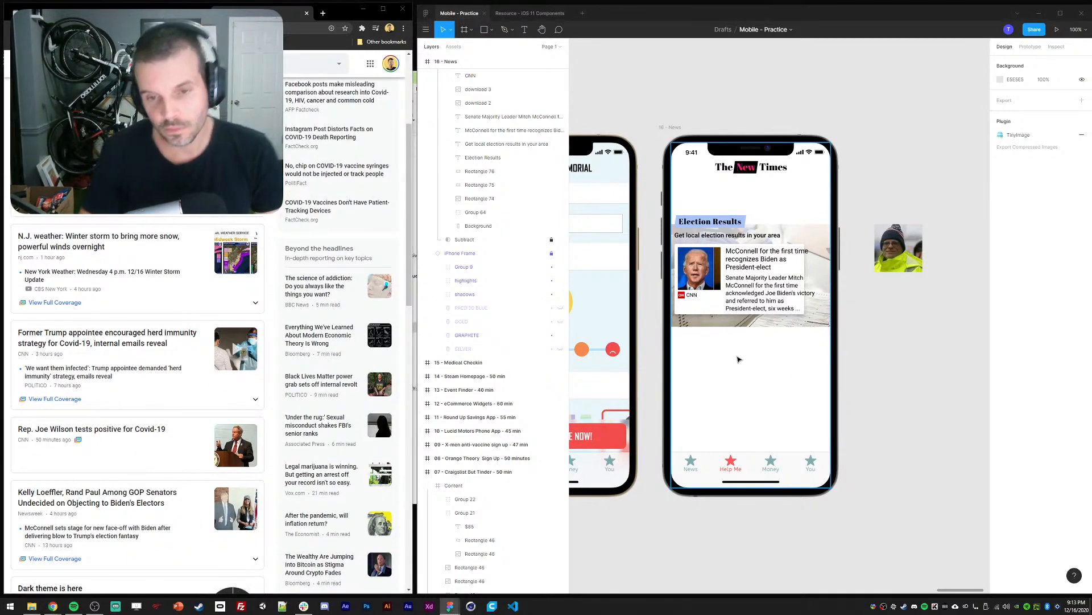
{"action": "left_click", "coordinate": [712, 325]}
{"action": "left_click", "coordinate": [910, 368]}
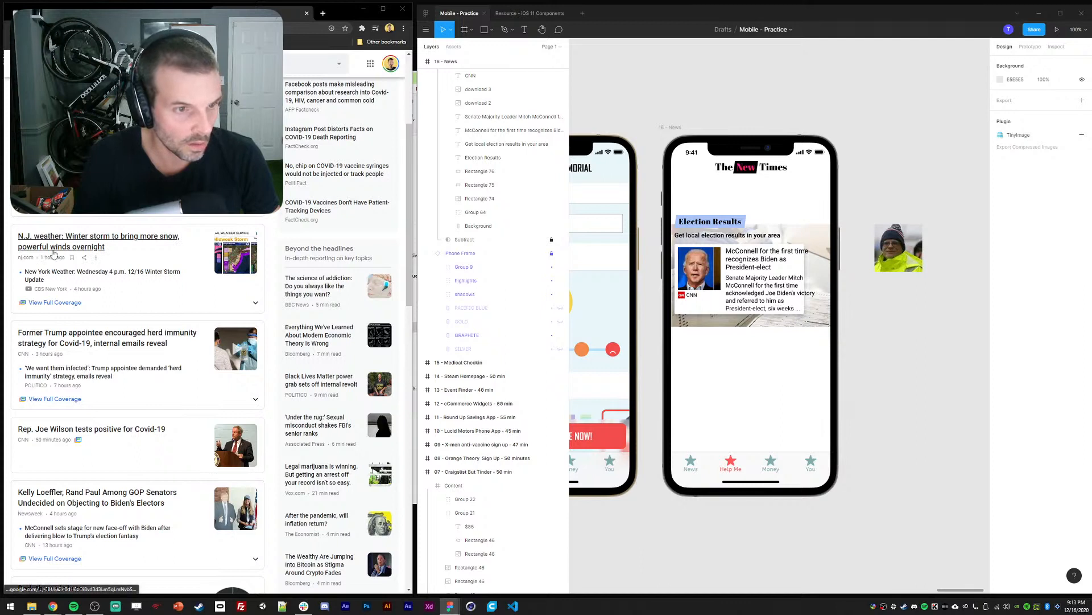
{"action": "left_click", "coordinate": [240, 256]}
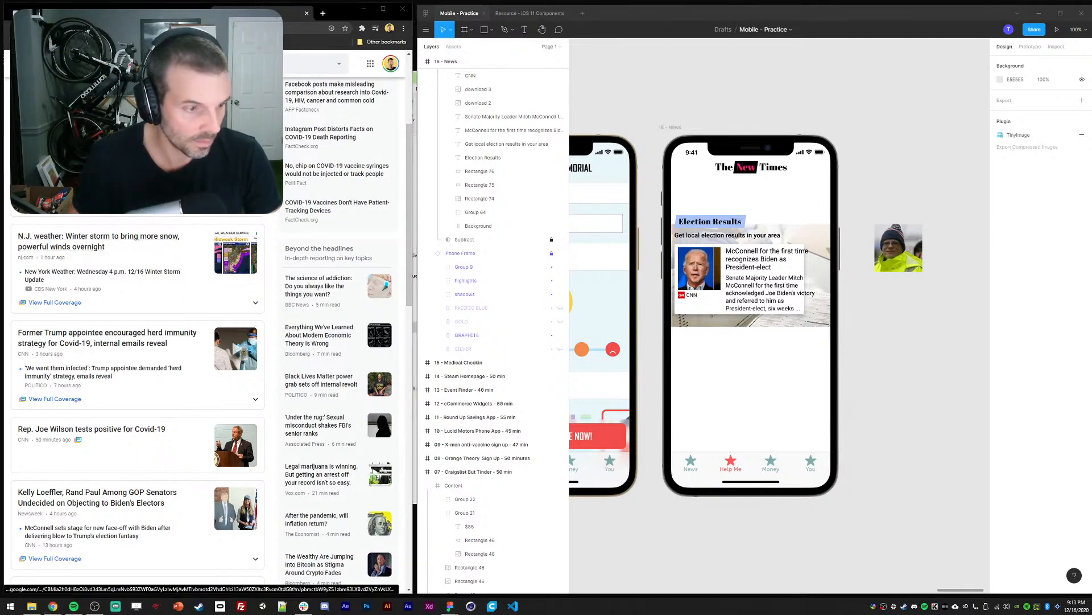
{"action": "right_click", "coordinate": [238, 245]}
{"action": "left_click", "coordinate": [257, 337]}
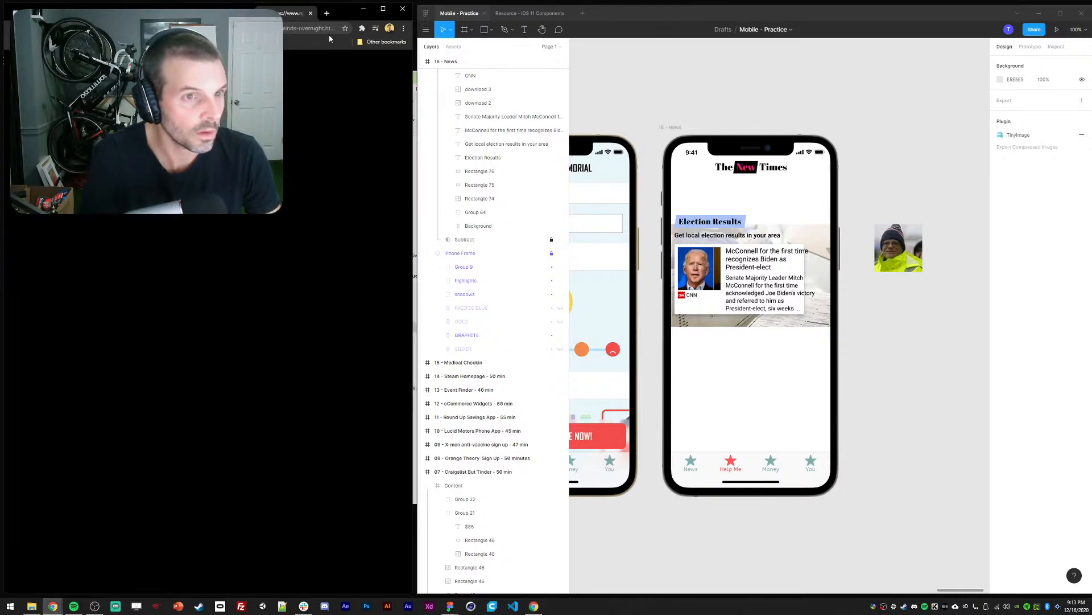
{"action": "left_click", "coordinate": [311, 14]}
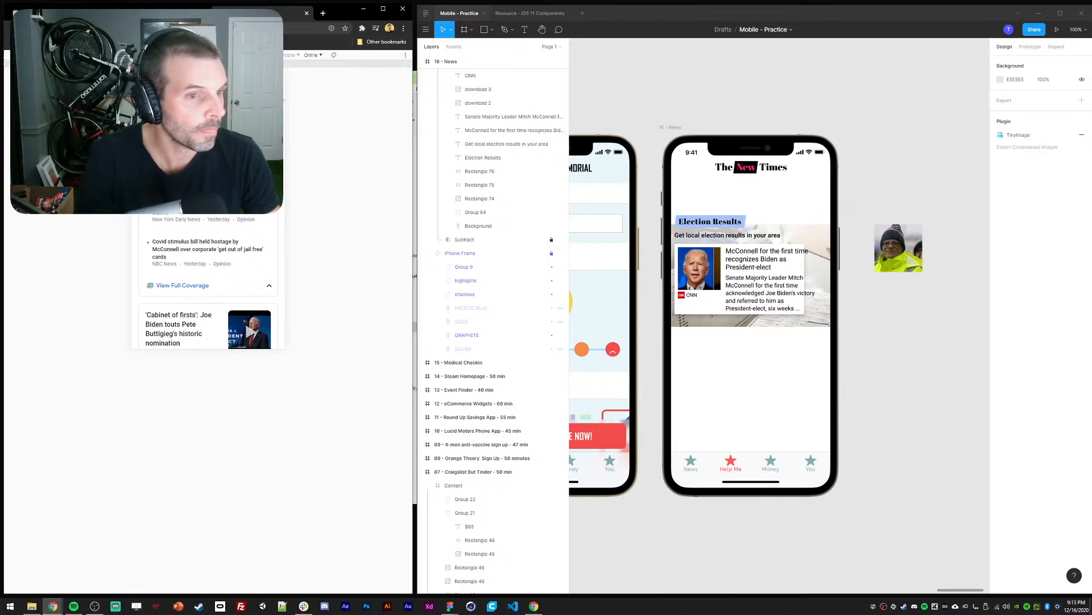
{"action": "key", "text": "ctrl+shift+m"}
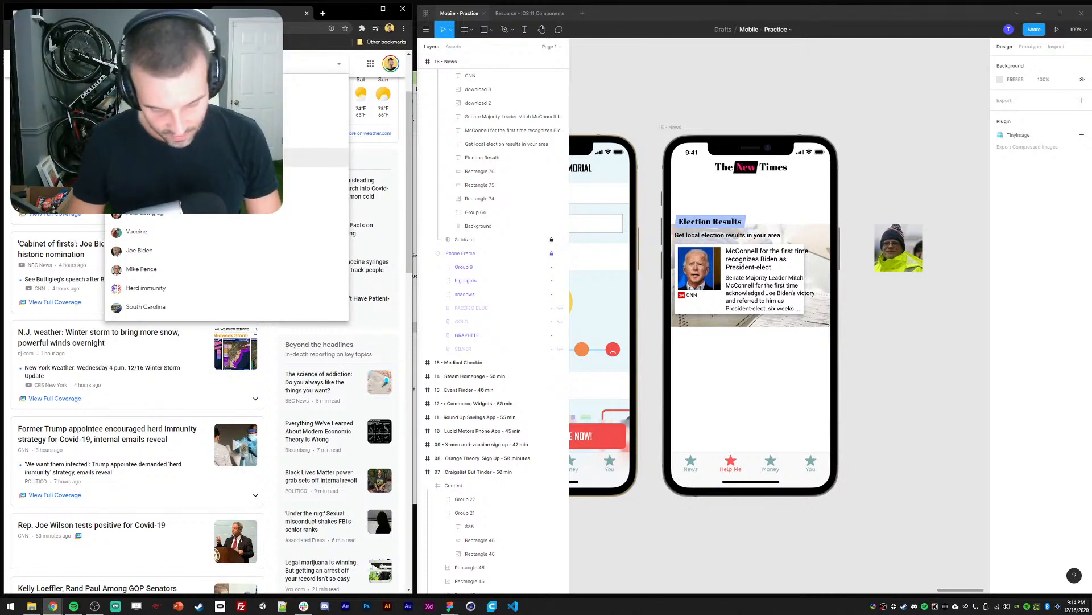
Search Google News for "fake meat" stories
{"action": "key", "text": "Escape"}
{"action": "type", "text": "f1"}
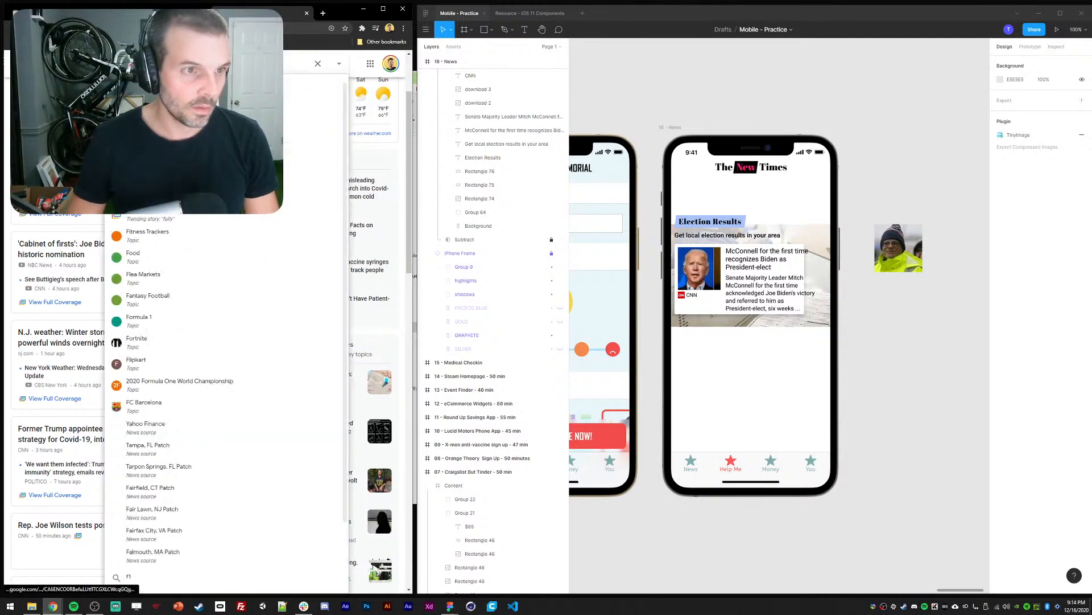
{"action": "key", "text": "Return"}
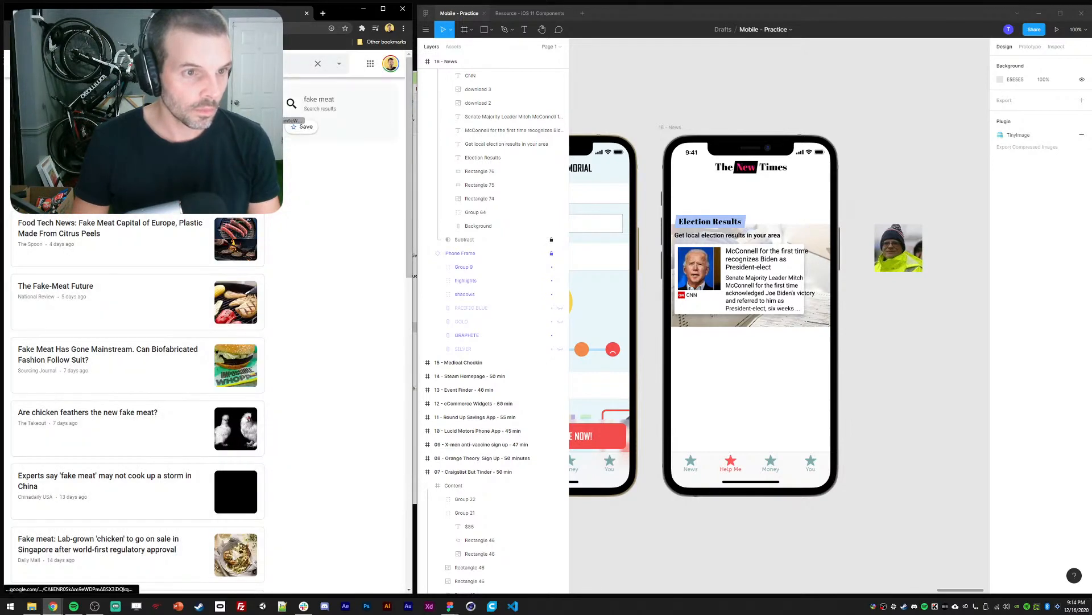
Open the main Google page, search for "fake meat" and switch to its news results
{"action": "type", "text": "goo"}
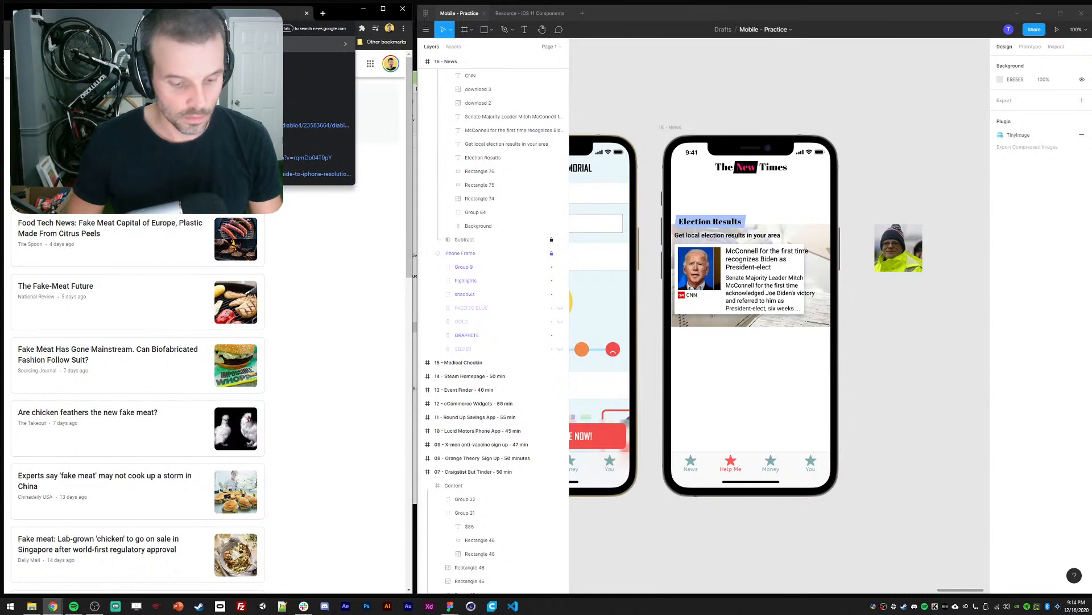
{"action": "key", "text": "Return"}
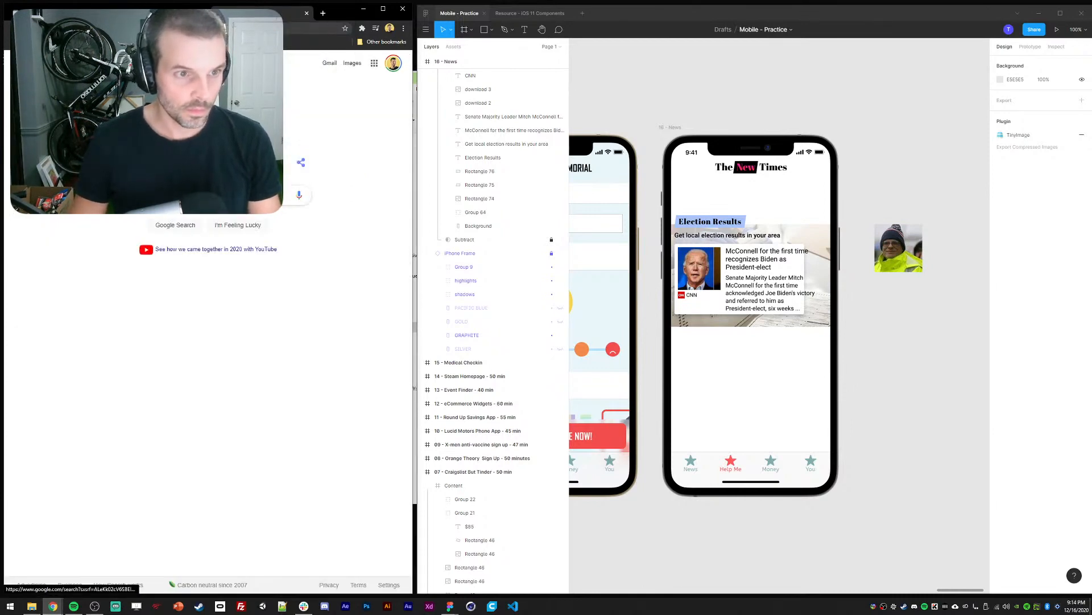
{"action": "type", "text": "fake meat"}
{"action": "key", "text": "Return"}
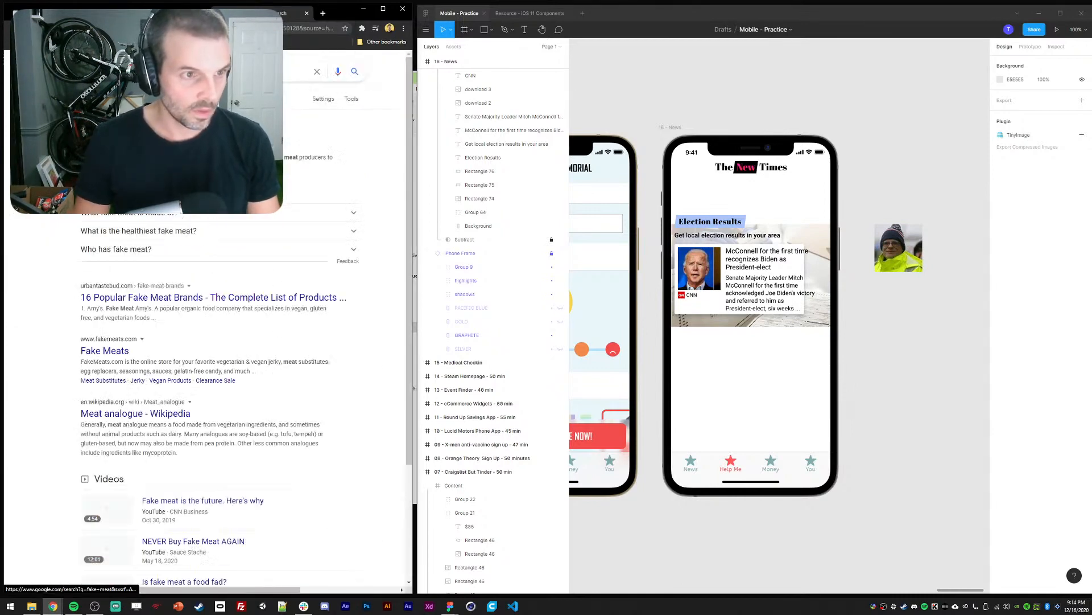
{"action": "left_click", "coordinate": [128, 99]}
Copy the burger, grilled sausage and plated food thumbnails from the news results onto the canvas beside the phone, replacing duplicate files
{"action": "left_click_drag", "start_coordinate": [300, 157], "coordinate": [2, 540]}
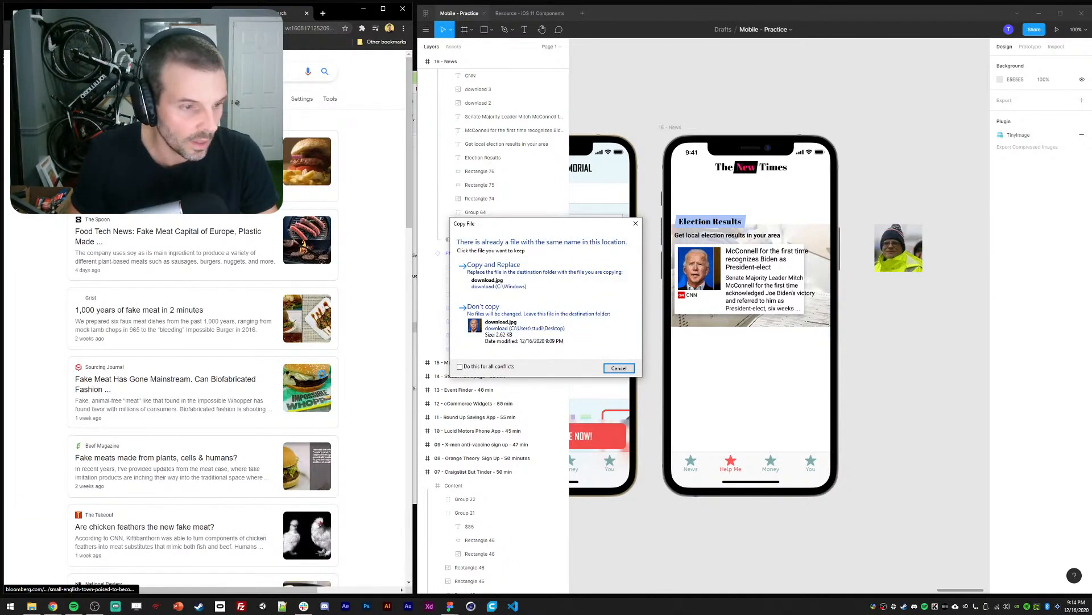
{"action": "left_click", "coordinate": [503, 273]}
{"action": "left_click_drag", "start_coordinate": [1, 541], "coordinate": [920, 347]}
{"action": "left_click_drag", "start_coordinate": [307, 241], "coordinate": [927, 414]}
{"action": "left_click", "coordinate": [490, 275]}
{"action": "left_click_drag", "start_coordinate": [308, 318], "coordinate": [908, 497]}
{"action": "left_click", "coordinate": [498, 275]}
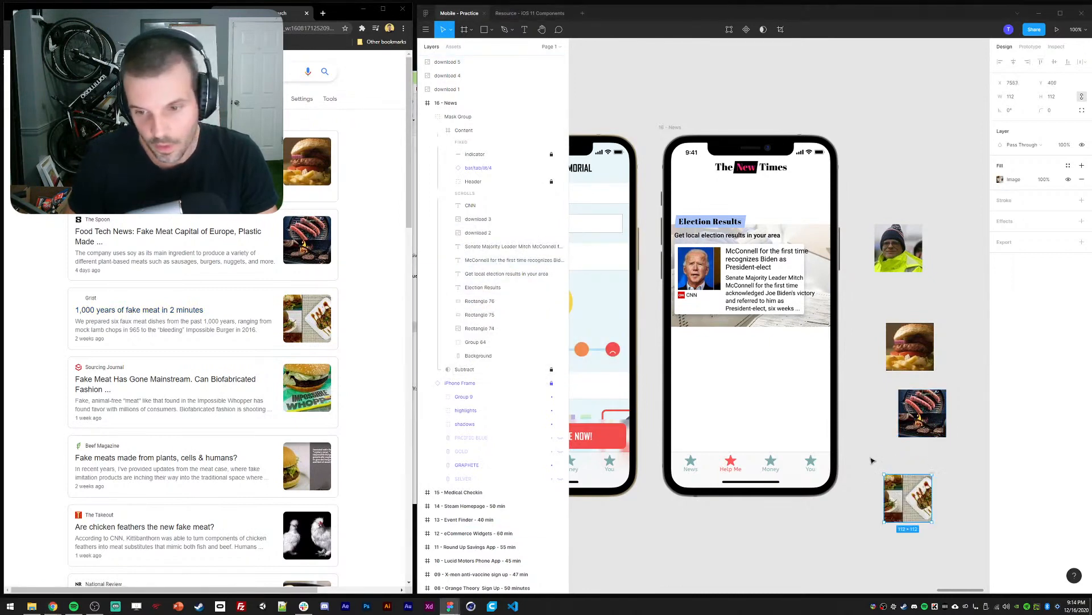
{"action": "left_click", "coordinate": [871, 460]}
{"action": "left_click_drag", "start_coordinate": [863, 415], "coordinate": [833, 376]}
{"action": "scroll", "coordinate": [840, 310], "scroll_direction": "right", "scroll_amount": 1}
{"action": "left_click", "coordinate": [860, 322]}
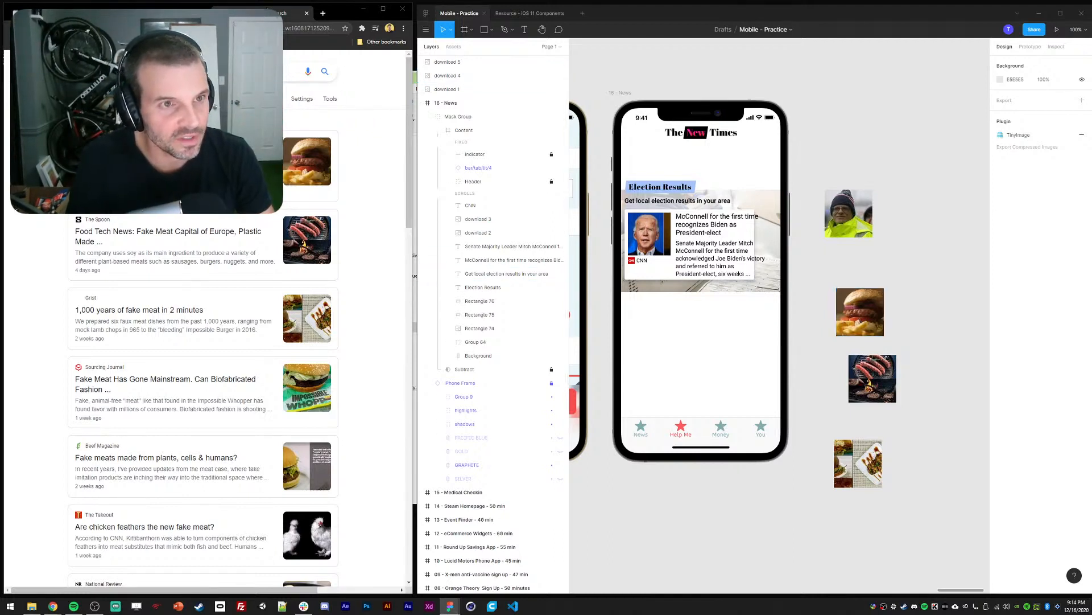
Open Netflix in a separate tab, examine how its rows of titles are laid out, and close it
{"action": "left_click", "coordinate": [324, 15]}
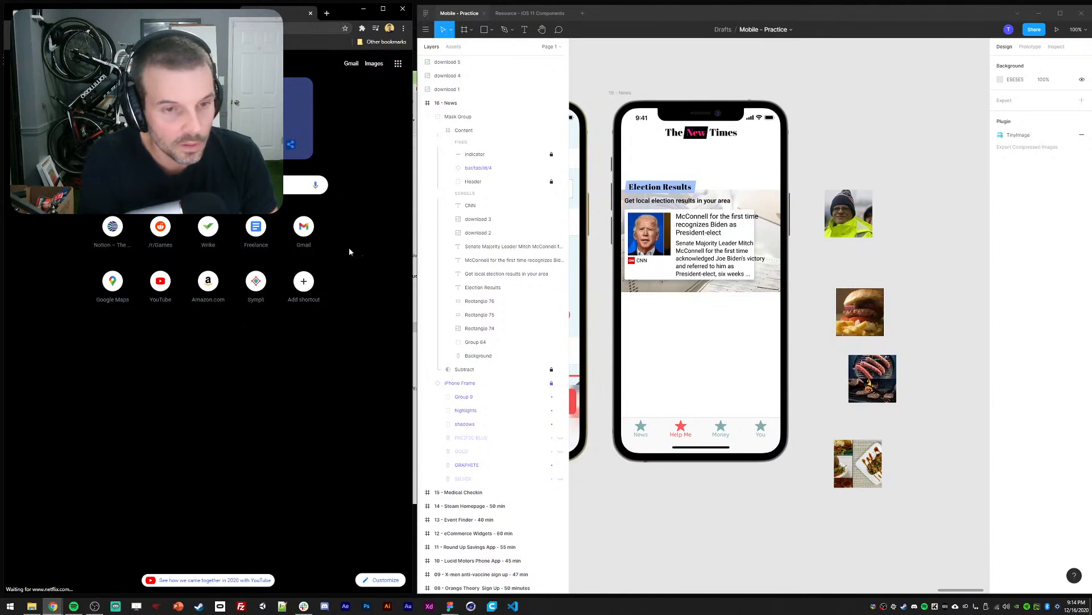
{"action": "scroll", "coordinate": [350, 252], "scroll_direction": "down", "scroll_amount": 2}
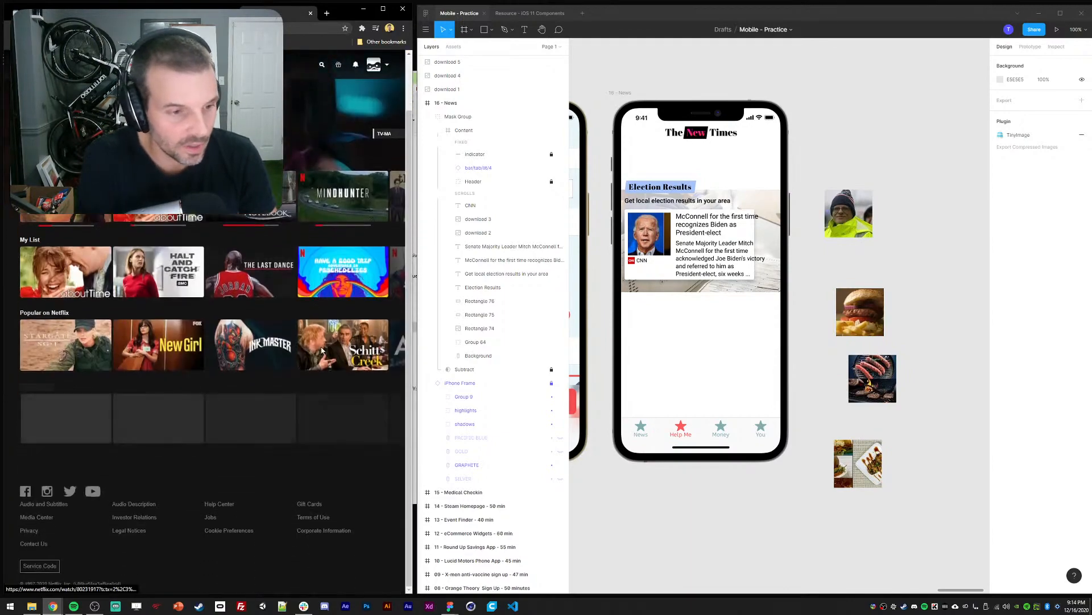
{"action": "scroll", "coordinate": [304, 322], "scroll_direction": "down", "scroll_amount": 10}
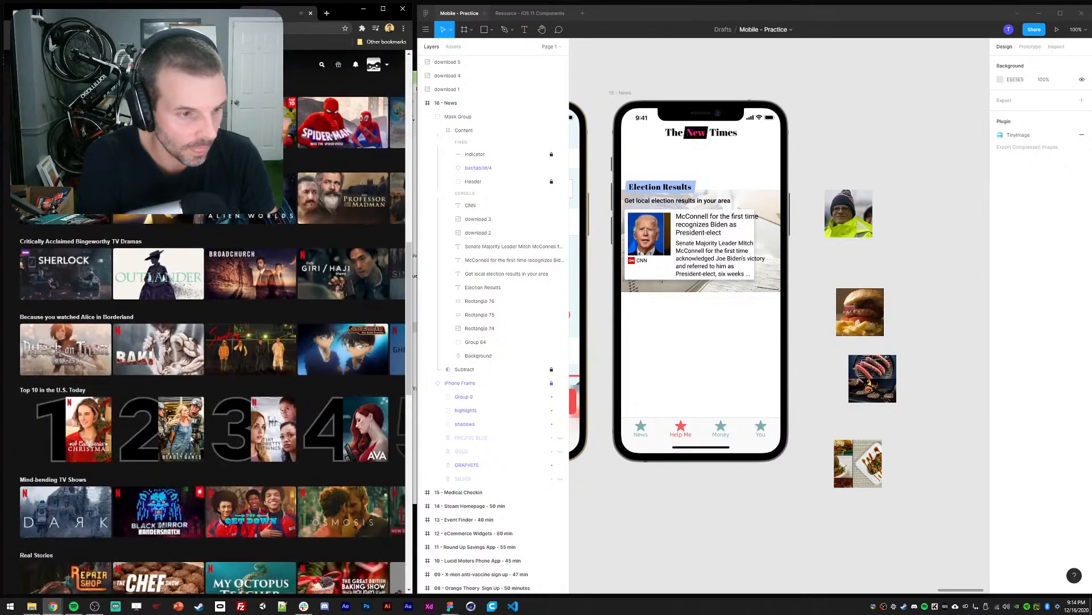
{"action": "scroll", "coordinate": [206, 420], "scroll_direction": "up", "scroll_amount": 5}
{"action": "scroll", "coordinate": [91, 389], "scroll_direction": "down", "scroll_amount": 4}
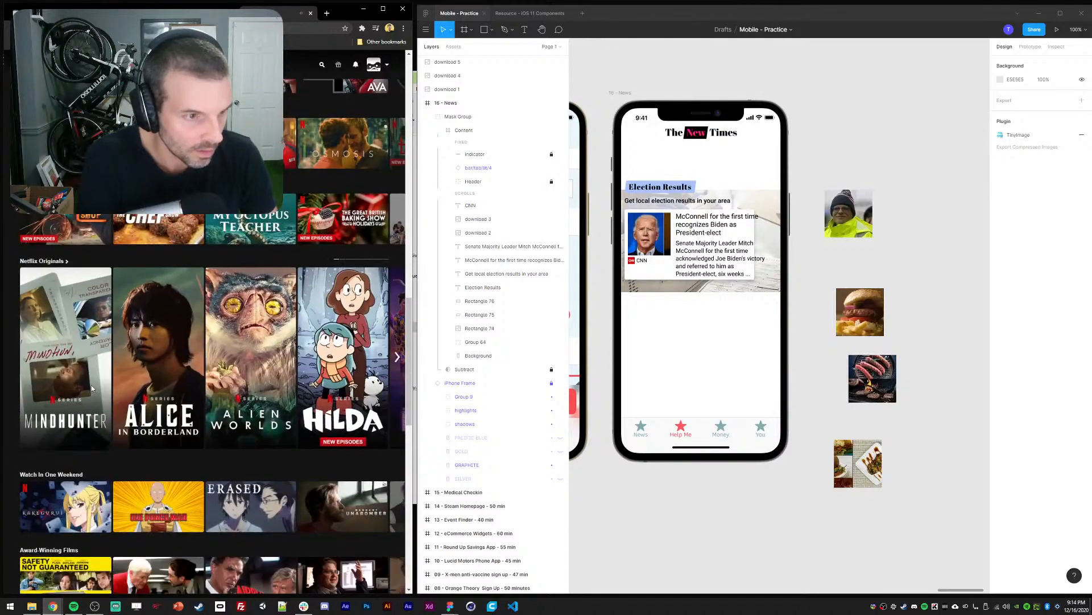
{"action": "mouse_move", "coordinate": [91, 324]}
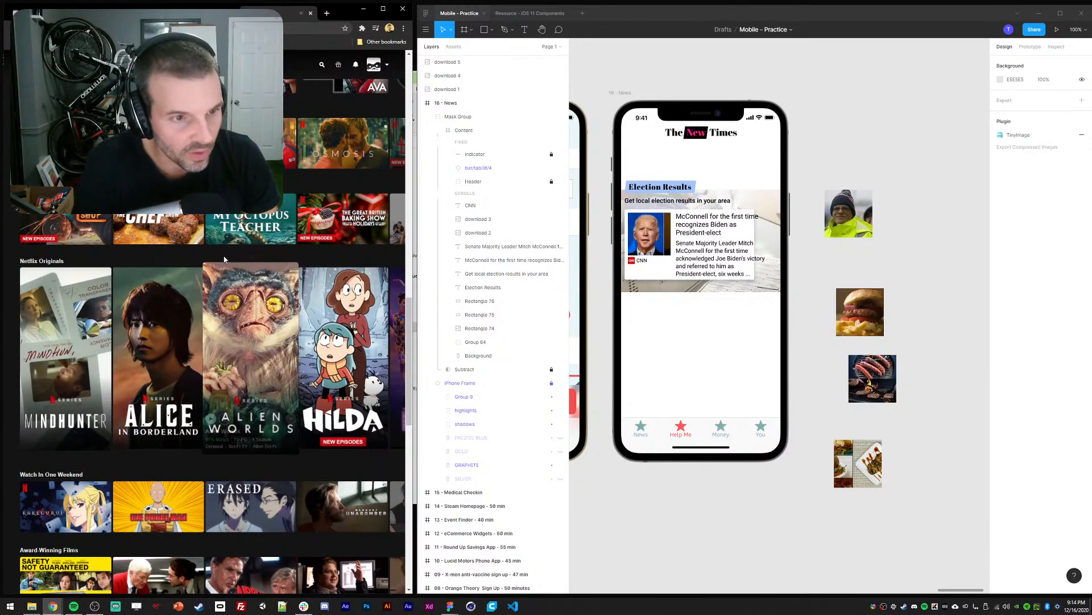
{"action": "key", "text": "ctrl+w"}
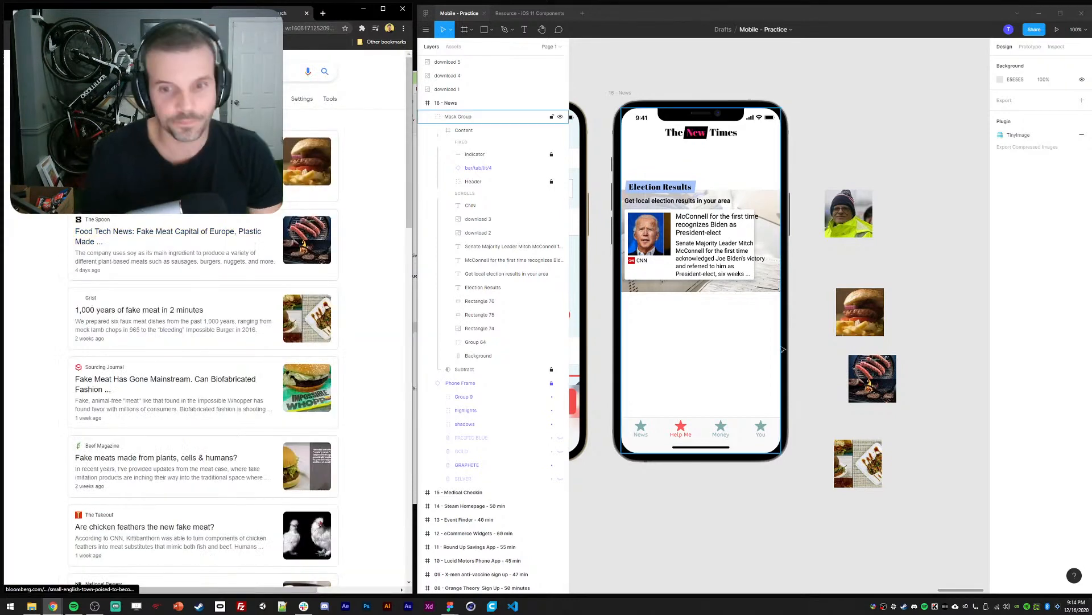
Place the burger, sausage and plated food photos side by side in the phone screen below the election section
{"action": "left_click_drag", "start_coordinate": [839, 315], "coordinate": [637, 333]}
{"action": "left_click_drag", "start_coordinate": [862, 378], "coordinate": [702, 327]}
{"action": "left_click_drag", "start_coordinate": [858, 464], "coordinate": [768, 327]}
Shift the three food photos together horizontally to line them up with the election card's left edge
{"action": "left_click", "coordinate": [723, 333], "text": "shift"}
{"action": "left_click", "coordinate": [676, 340], "text": "shift"}
{"action": "left_click_drag", "start_coordinate": [676, 340], "coordinate": [665, 341]}
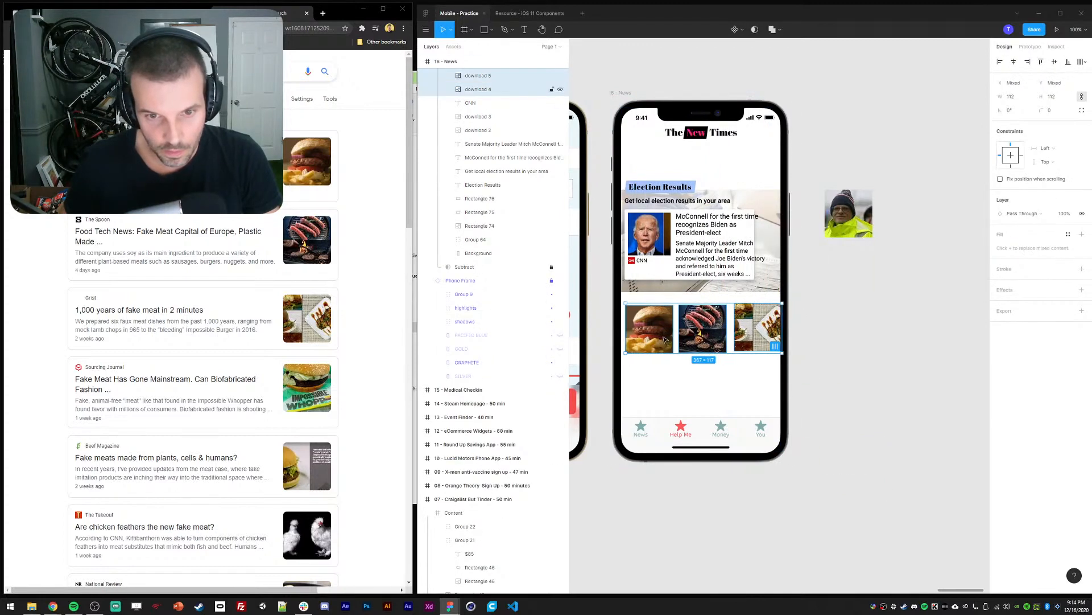
{"action": "key", "text": "Left"}
{"action": "key", "text": "Left"}
{"action": "key", "text": "Left"}
{"action": "key", "text": "Left"}
{"action": "key", "text": "Right"}
{"action": "key", "text": "Right"}
{"action": "key", "text": "Right"}
{"action": "key", "text": "Right"}
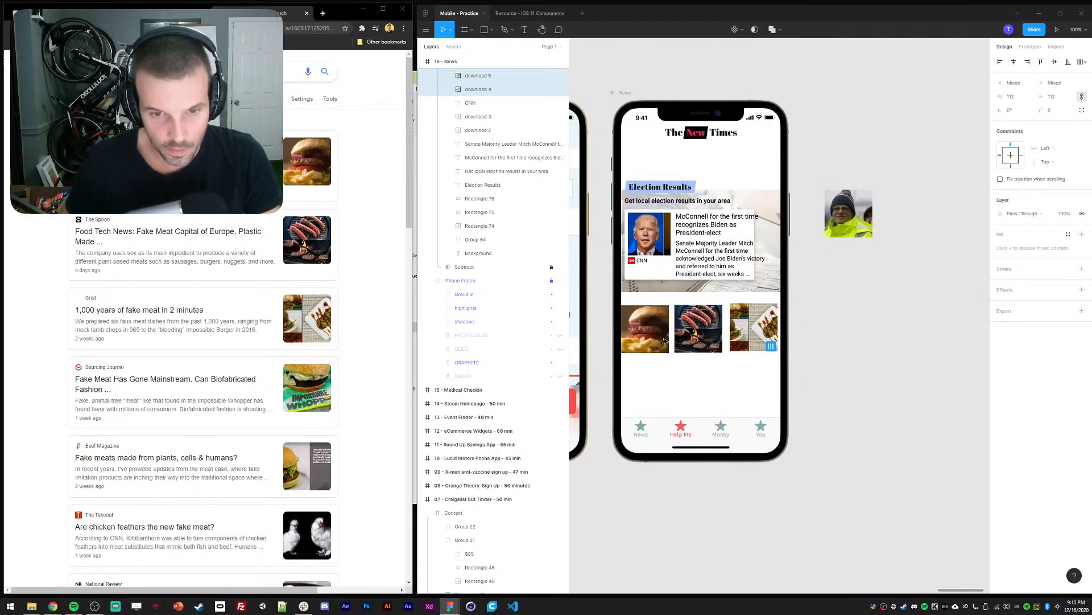
{"action": "left_click", "coordinate": [804, 344]}
Set the horizontal spacing between the three food photos to 8
{"action": "left_click", "coordinate": [649, 329]}
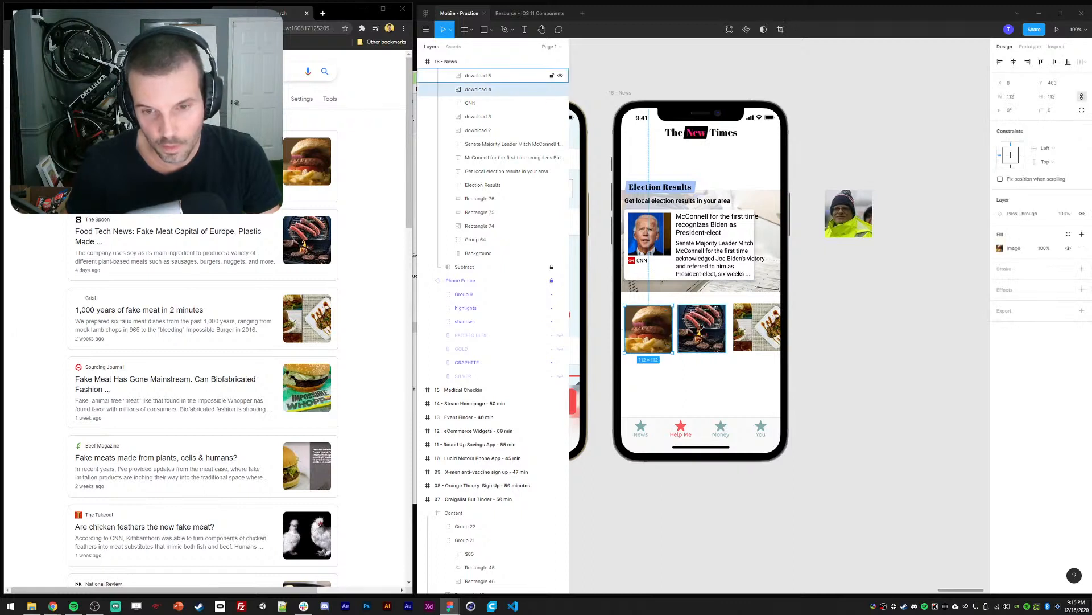
{"action": "left_click", "coordinate": [701, 328], "text": "shift"}
{"action": "left_click", "coordinate": [761, 340], "text": "shift"}
{"action": "left_click", "coordinate": [775, 346]}
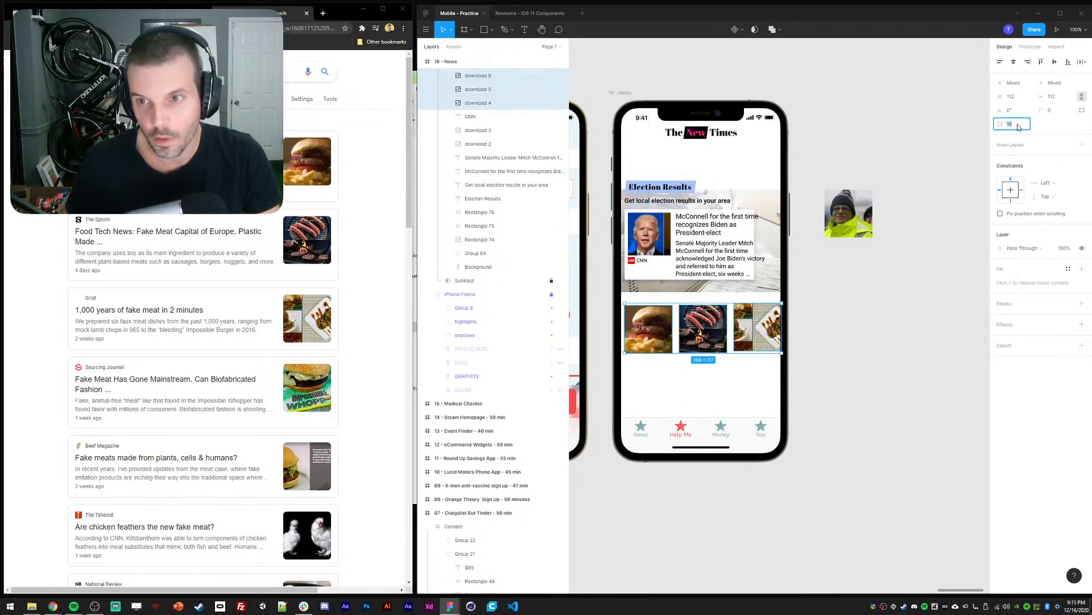
{"action": "type", "text": "8"}
{"action": "key", "text": "Return"}
{"action": "left_click", "coordinate": [907, 324]}
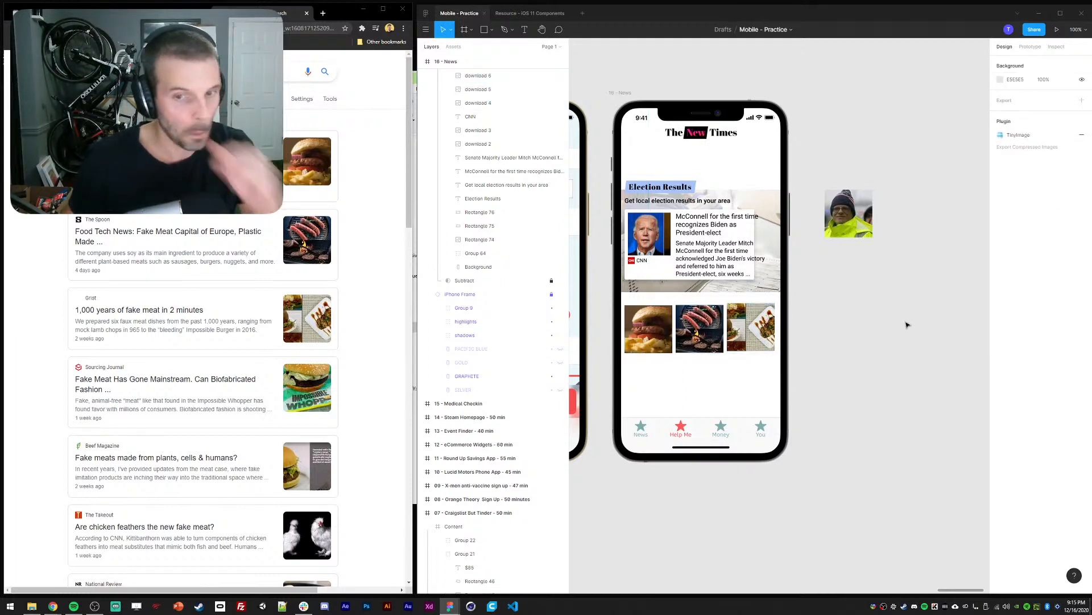
Draw a rectangle about 111 × 209 from the burger photo's top-left corner and place its layer behind the photos
{"action": "left_click", "coordinate": [652, 347]}
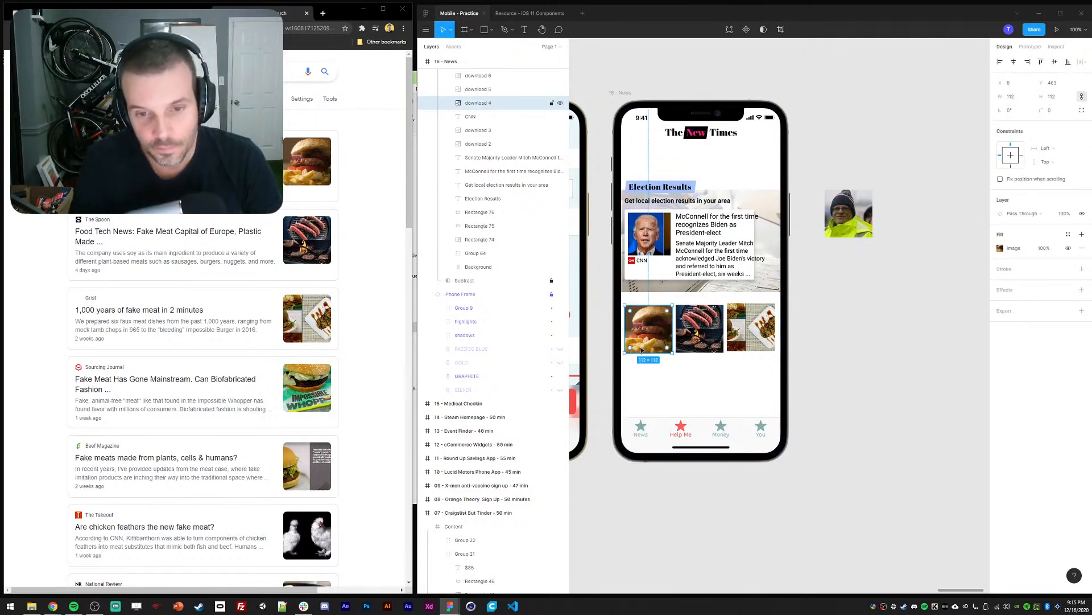
{"action": "key", "text": "r"}
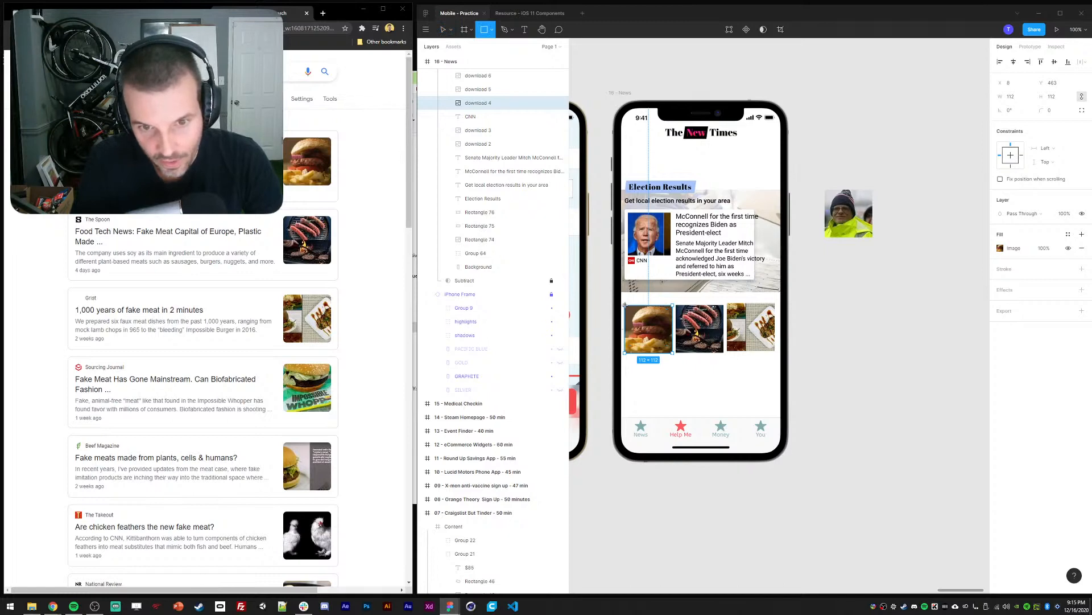
{"action": "left_click_drag", "start_coordinate": [625, 305], "coordinate": [672, 395]}
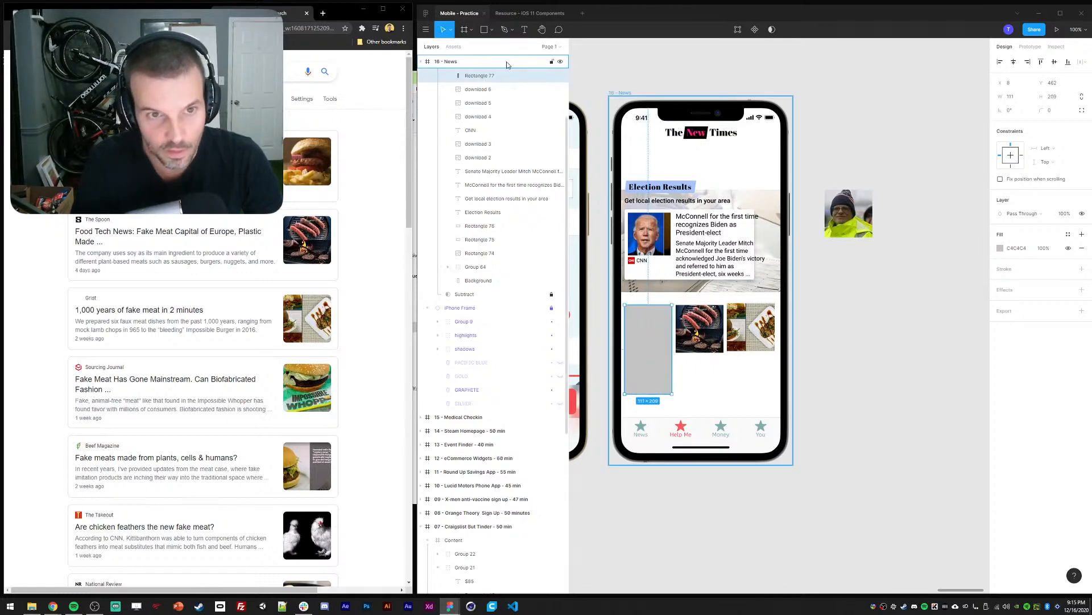
{"action": "left_click_drag", "start_coordinate": [480, 75], "coordinate": [482, 129]}
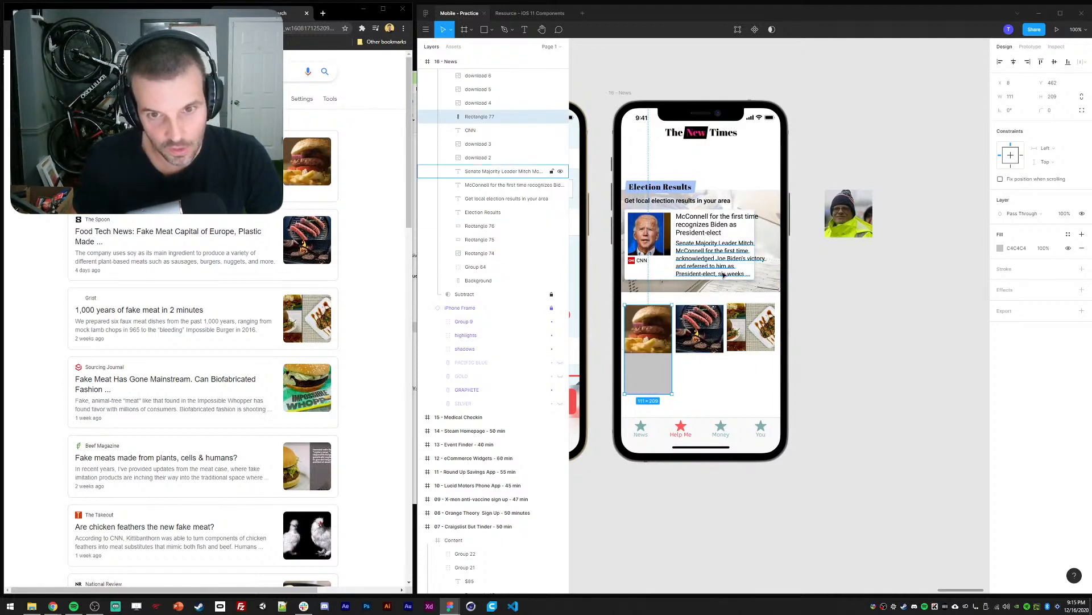
Fill the rectangle behind the burger photo with white (FFFFFF)
{"action": "left_click", "coordinate": [1000, 248]}
{"action": "left_click_drag", "start_coordinate": [937, 313], "coordinate": [886, 250]}
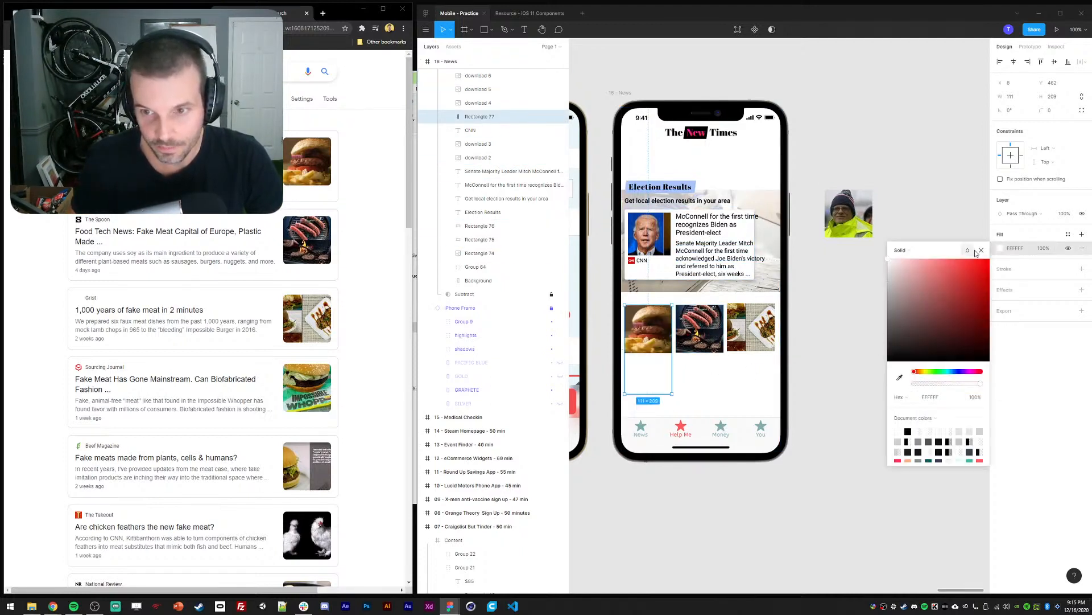
{"action": "left_click", "coordinate": [979, 249]}
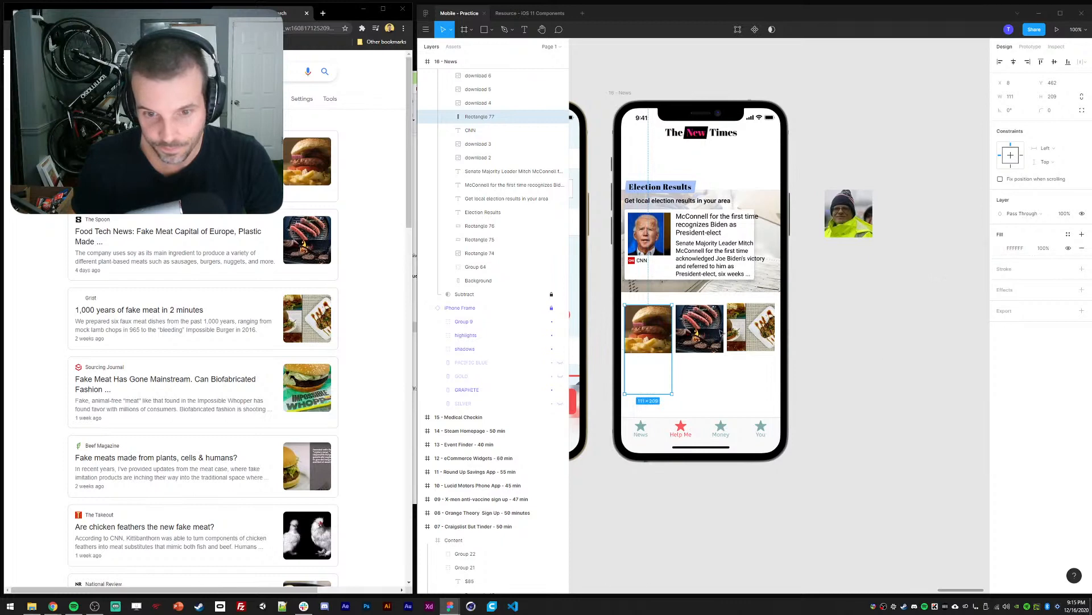
Apply the election card's drop shadow style to the white rectangle behind the burger photo
{"action": "left_click", "coordinate": [659, 276]}
{"action": "left_click", "coordinate": [638, 374]}
{"action": "key", "text": "ctrl+alt+v"}
{"action": "left_click", "coordinate": [944, 373]}
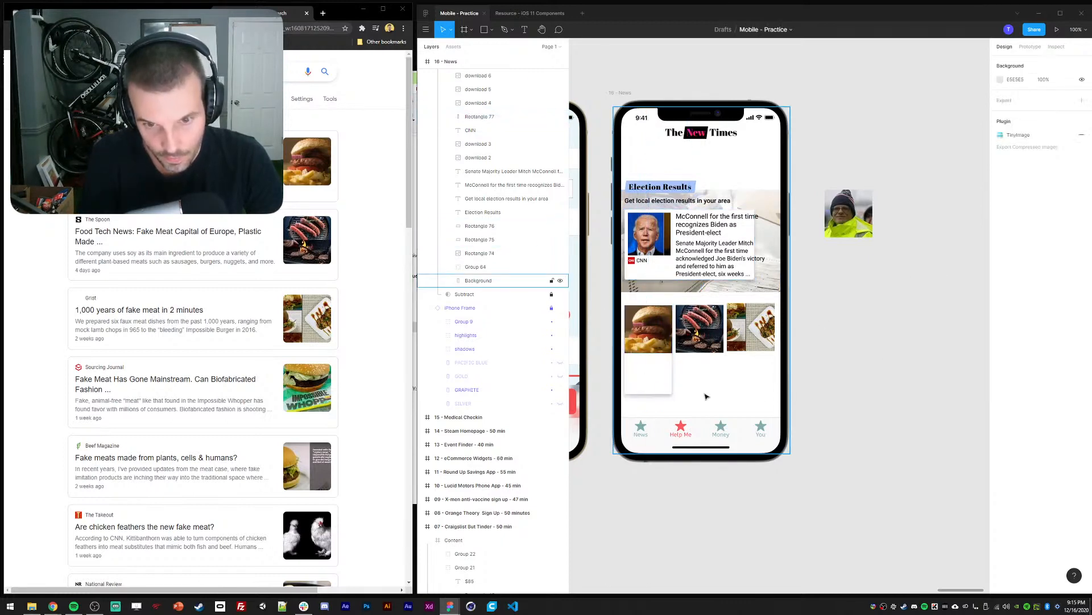
{"action": "left_click", "coordinate": [660, 380]}
{"action": "left_click", "coordinate": [667, 270]}
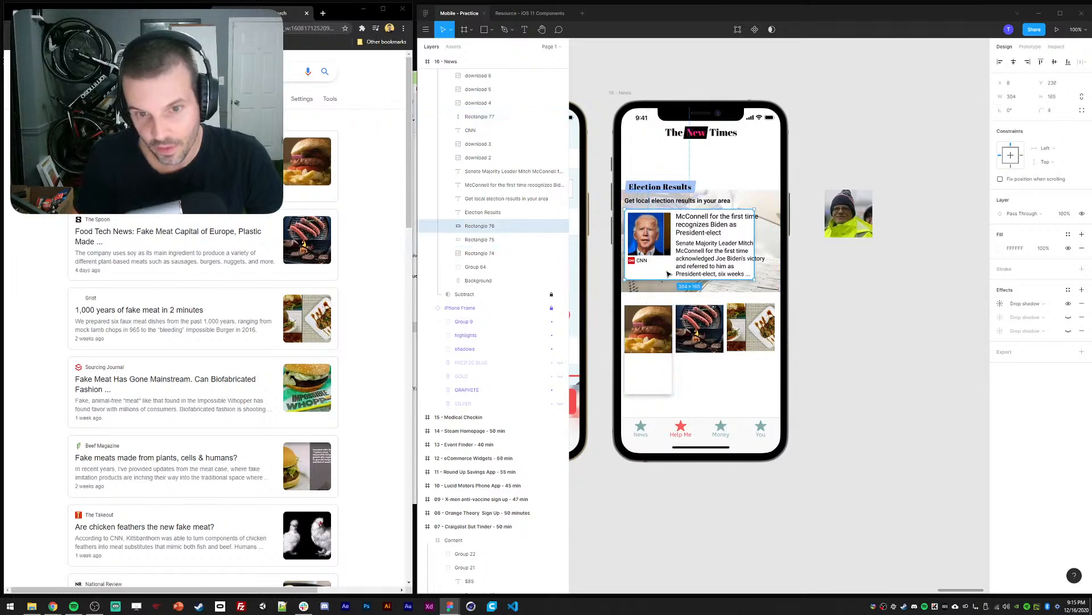
{"action": "left_click", "coordinate": [923, 305]}
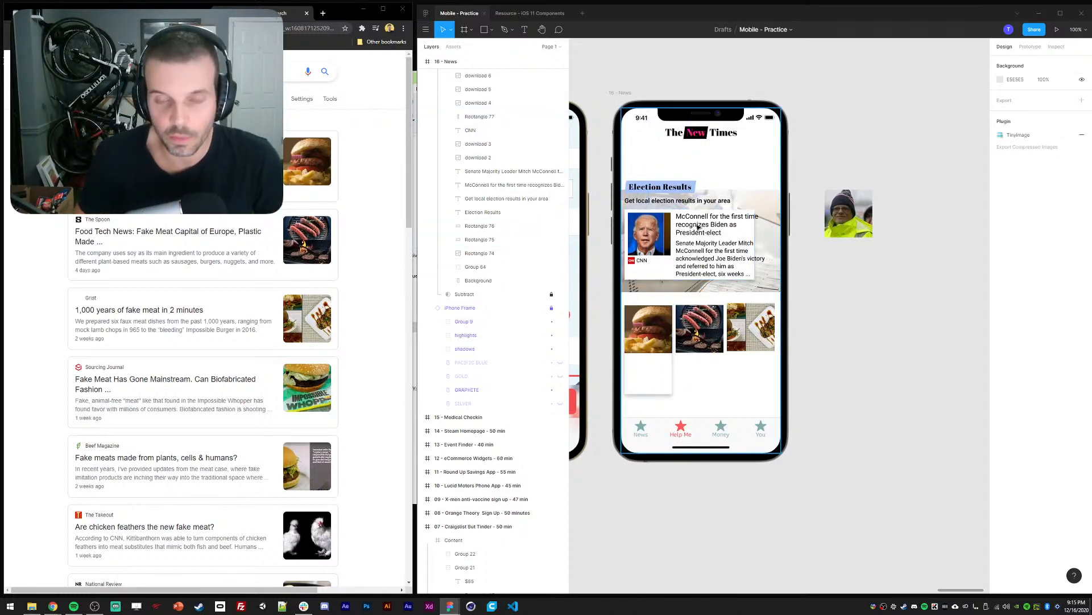
Set the width of the white rectangle behind the burger photo to 112
{"action": "left_click", "coordinate": [655, 342]}
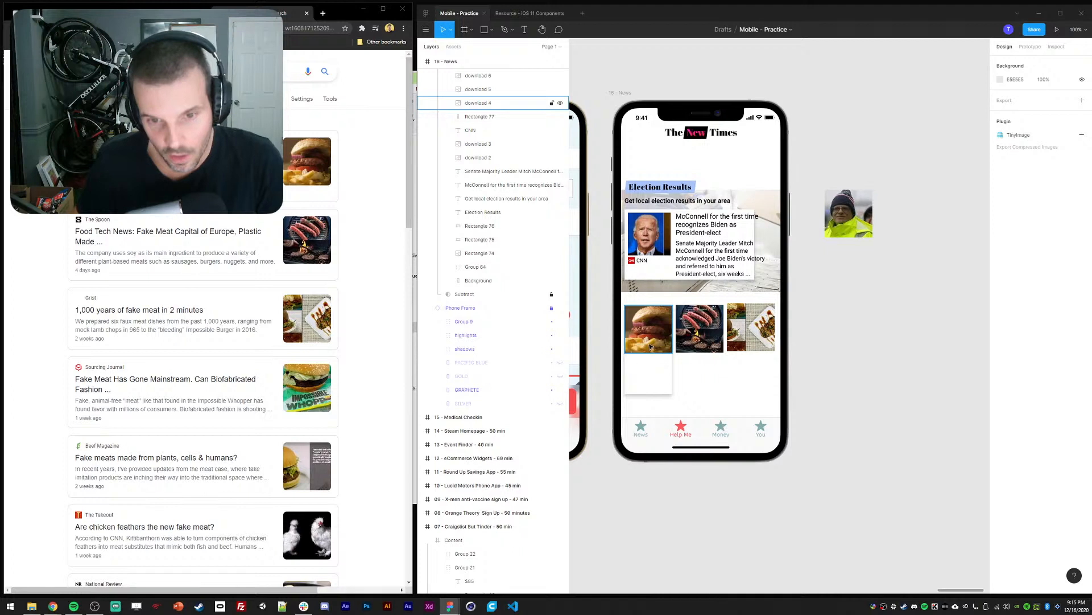
{"action": "left_click", "coordinate": [655, 382]}
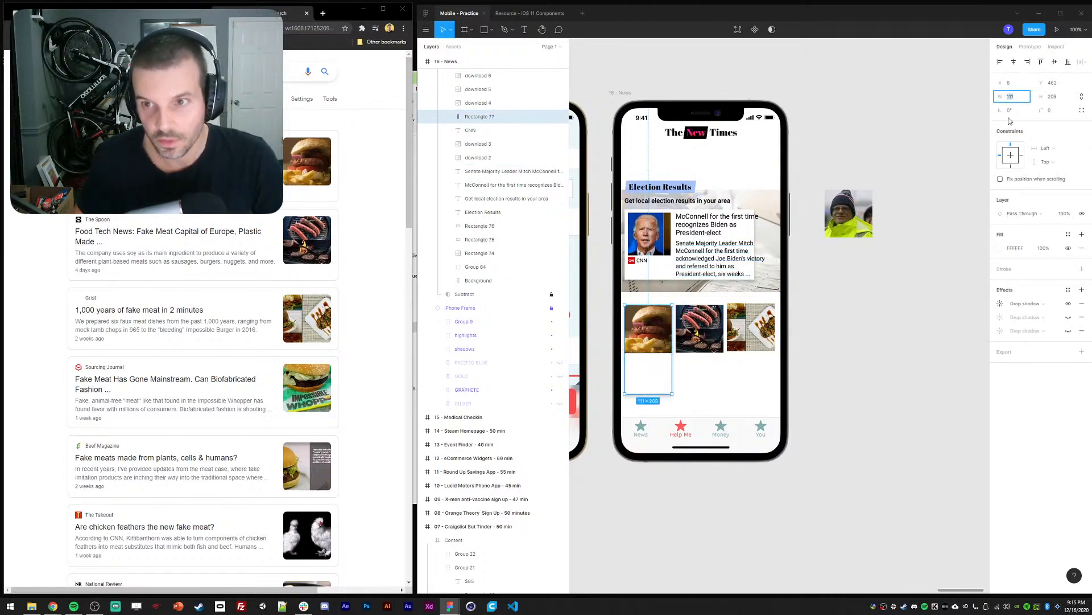
{"action": "key", "text": "Up"}
{"action": "left_click", "coordinate": [887, 188]}
{"action": "left_click", "coordinate": [655, 336]}
{"action": "left_click", "coordinate": [654, 373], "text": "shift"}
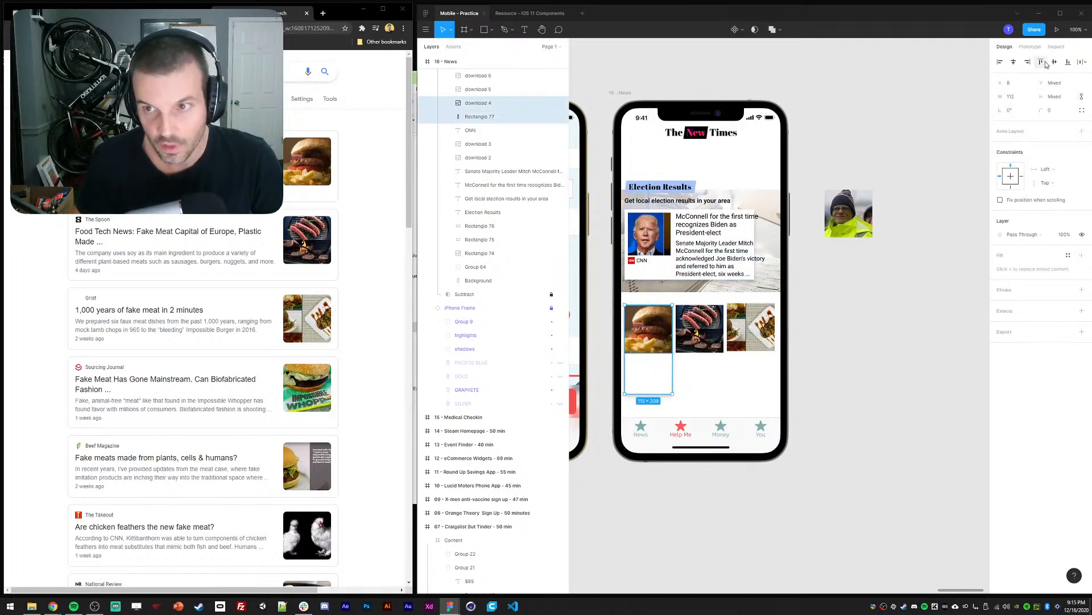
{"action": "left_click", "coordinate": [941, 344]}
Stretch the burger photo downward to about 112 × 209 so it covers the whole white card
{"action": "left_click", "coordinate": [649, 344]}
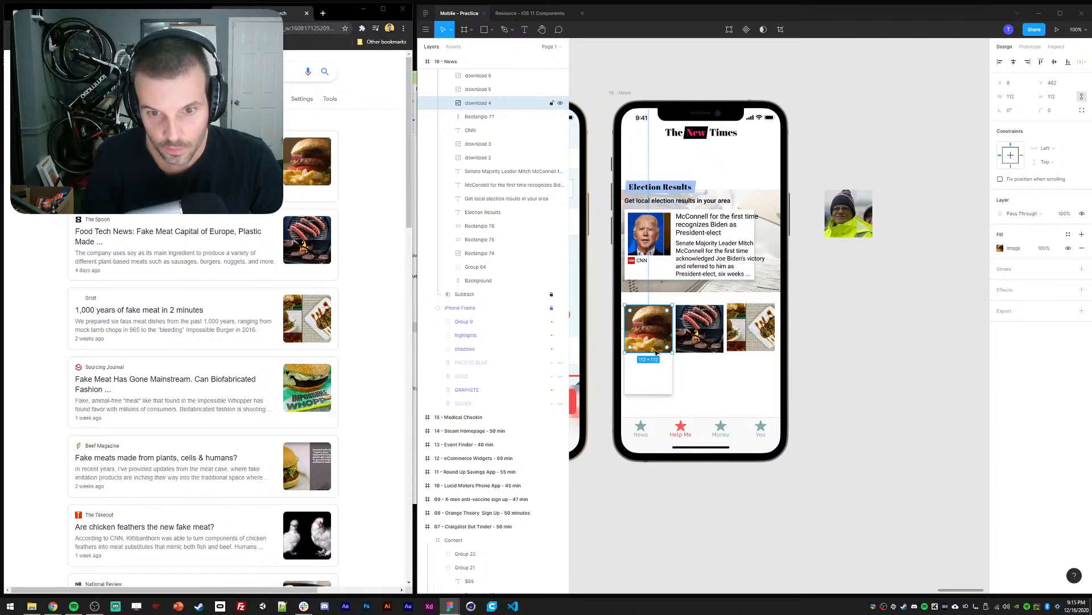
{"action": "left_click_drag", "start_coordinate": [654, 352], "coordinate": [647, 394]}
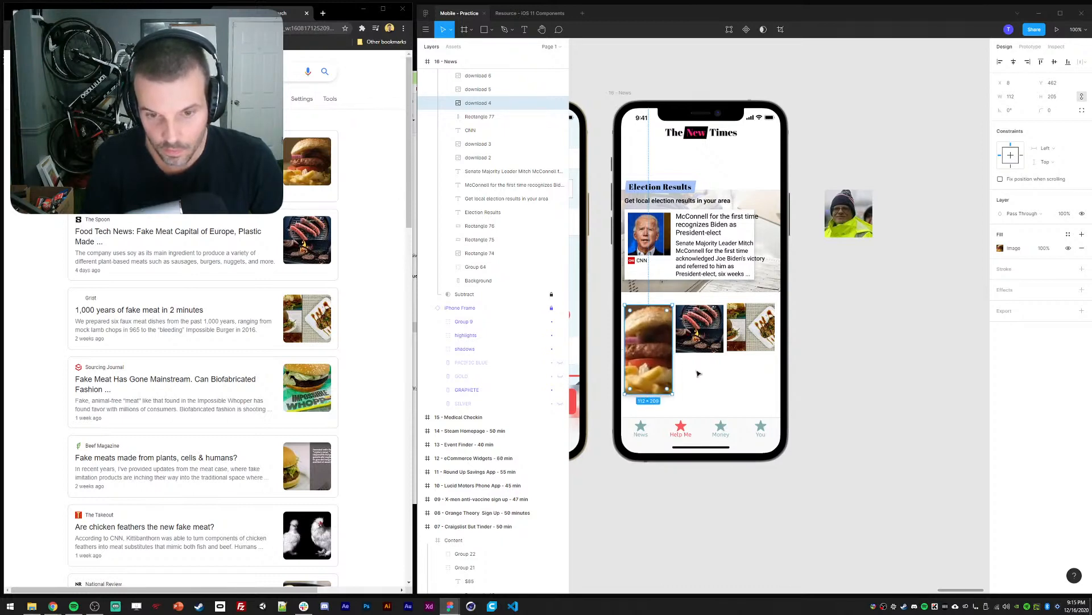
Try a white linear gradient fill over the burger photo and undo it
{"action": "left_click", "coordinate": [1081, 235]}
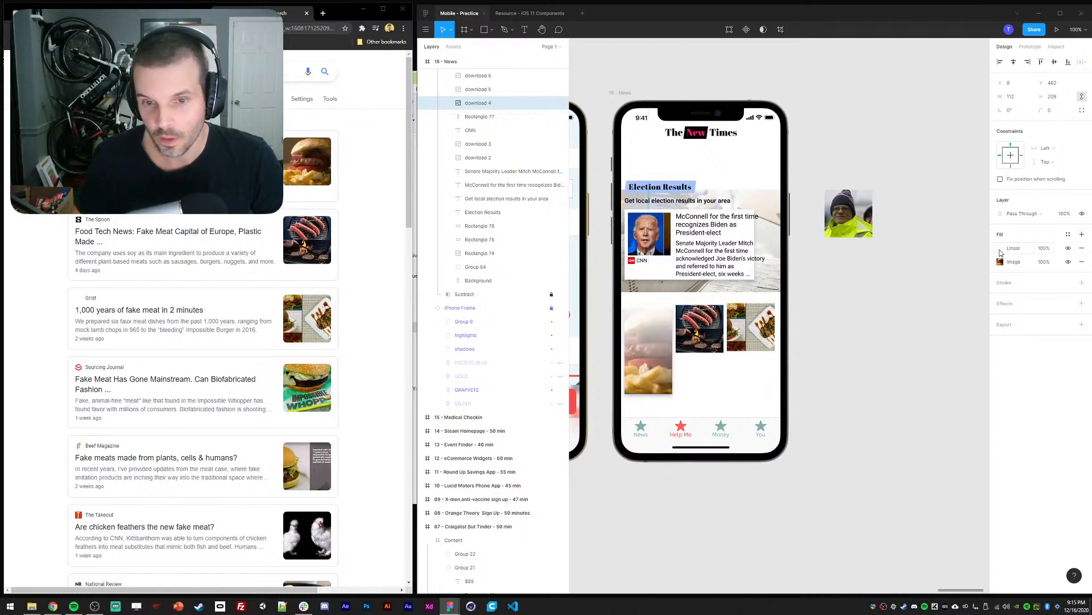
{"action": "left_click", "coordinate": [1000, 249]}
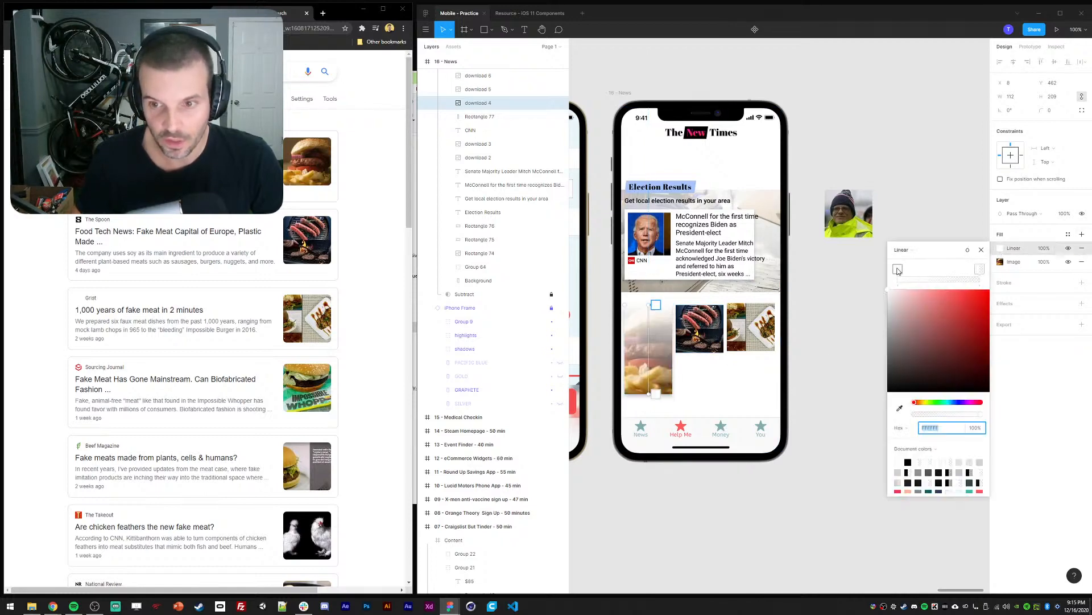
{"action": "left_click", "coordinate": [982, 255]}
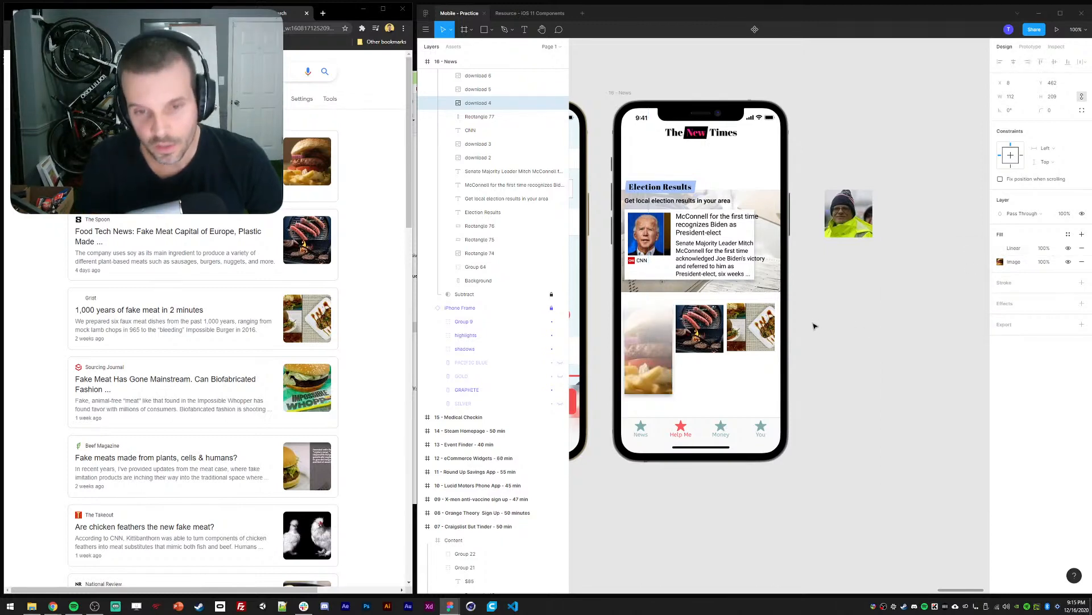
{"action": "key", "text": "ctrl+z"}
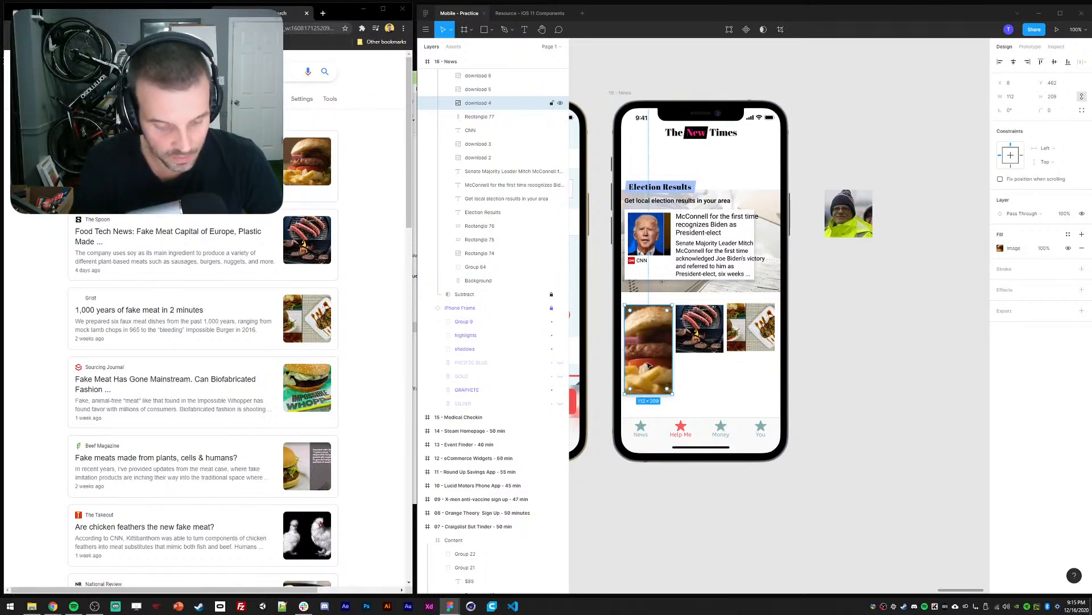
Duplicate the McConnell headline beside the phone and replace its text with the Bloomberg source name and fake-meat headline from the news results
{"action": "left_click", "coordinate": [122, 171]}
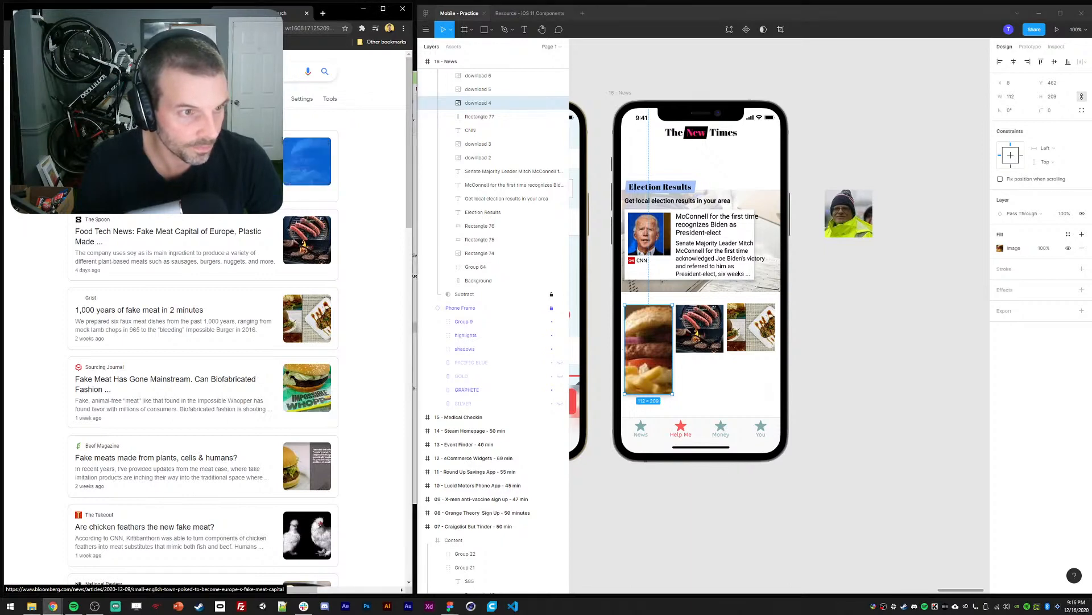
{"action": "left_click", "coordinate": [689, 226]}
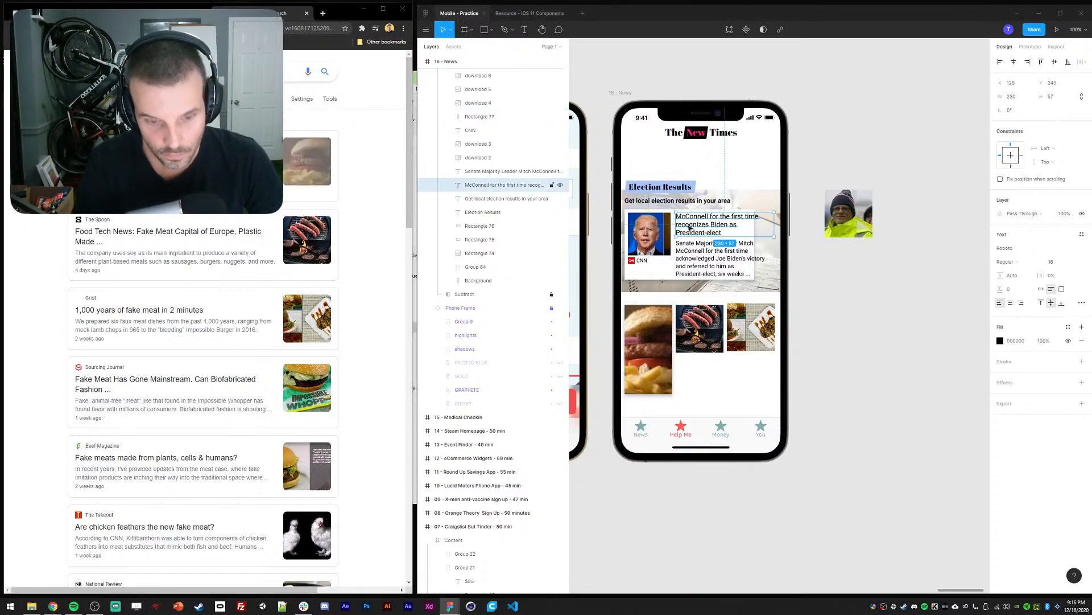
{"action": "key", "text": "ctrl+d"}
{"action": "left_click_drag", "start_coordinate": [693, 227], "coordinate": [843, 341]}
{"action": "double_click", "coordinate": [843, 340]}
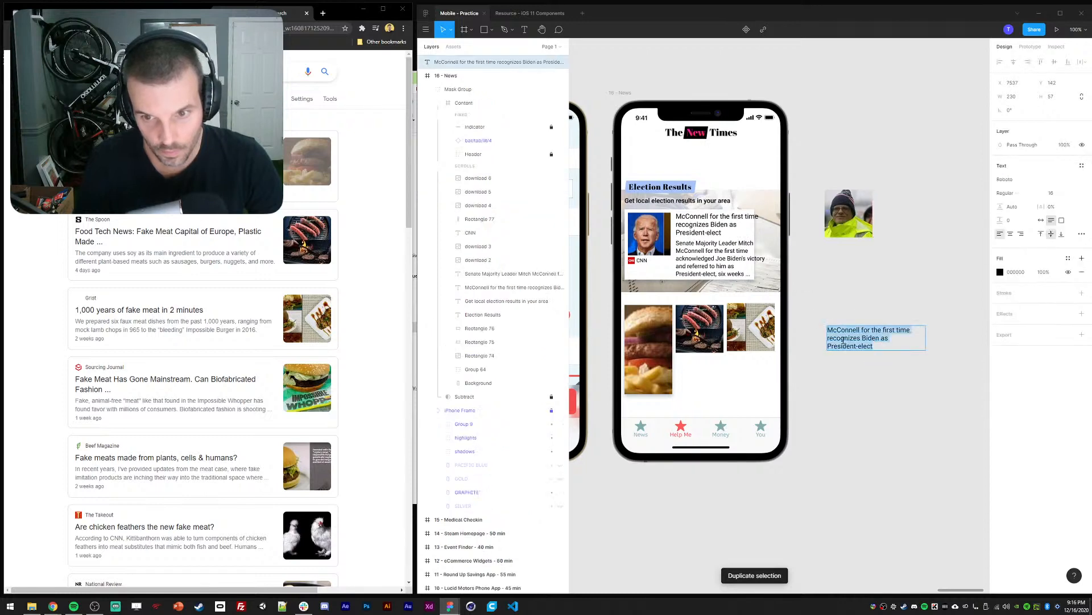
{"action": "type", "text": "Bloomberg Small English Town Set to Become Europe's Fake-Meat Capital"}
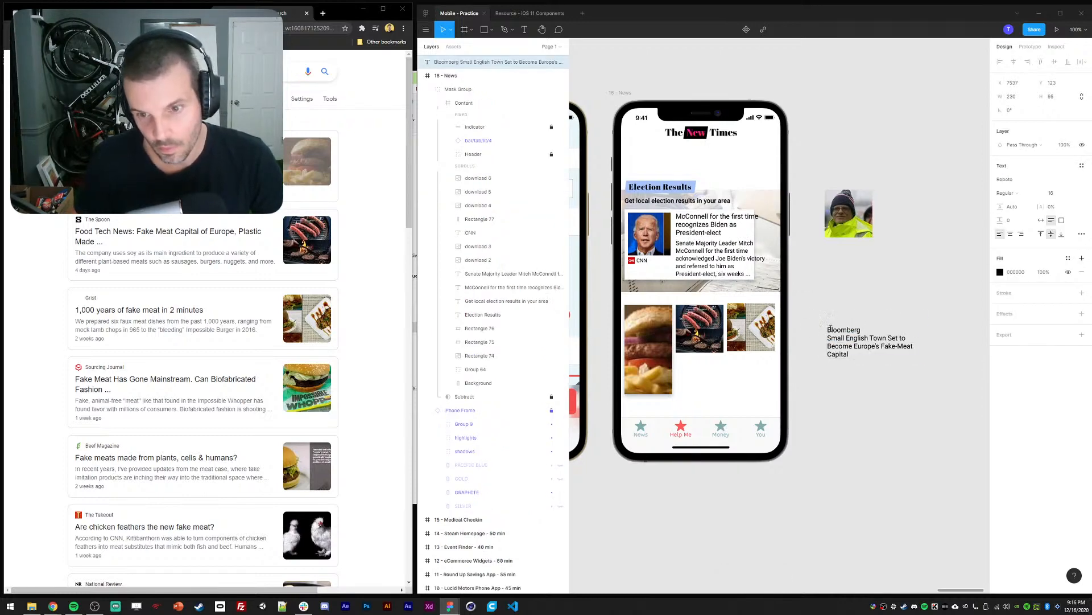
Remove the Bloomberg source name from the duplicated text, leaving "Small English Town Set to Become Europe's Fake-Meat Capital"
{"action": "key", "text": "BackSpace"}
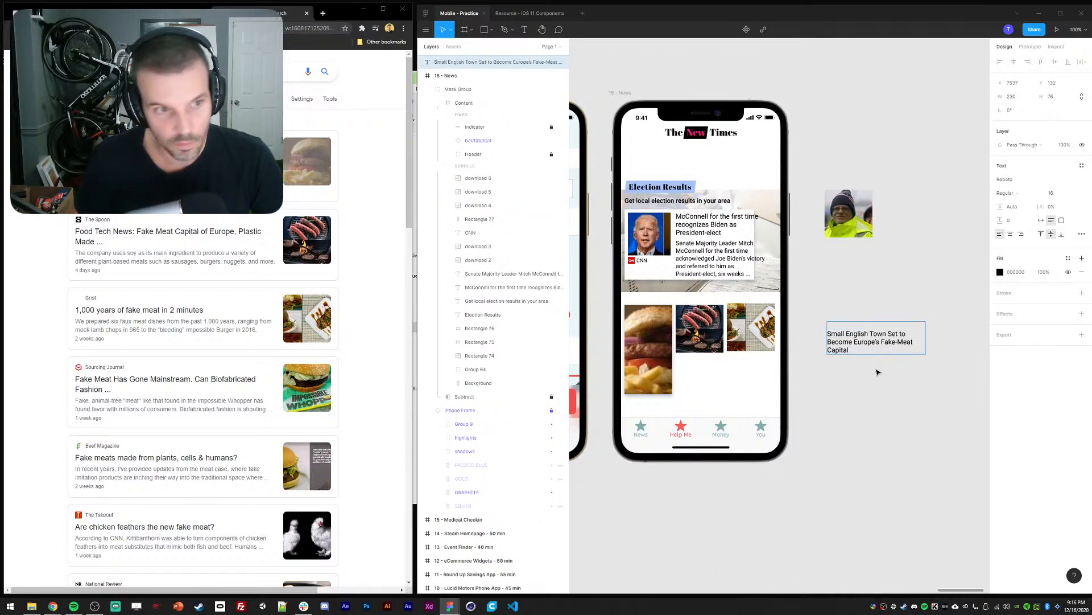
{"action": "double_click", "coordinate": [830, 342]}
{"action": "key", "text": "BackSpace"}
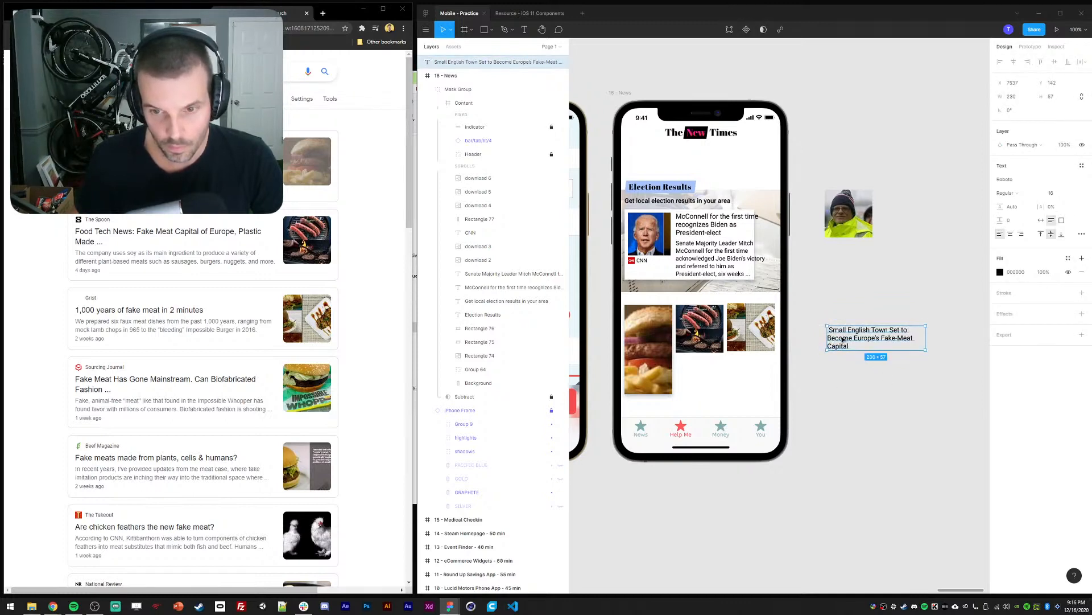
Move the fake-meat headline onto the lower half of the burger photo and set its font size to 13
{"action": "left_click_drag", "start_coordinate": [844, 339], "coordinate": [643, 355]}
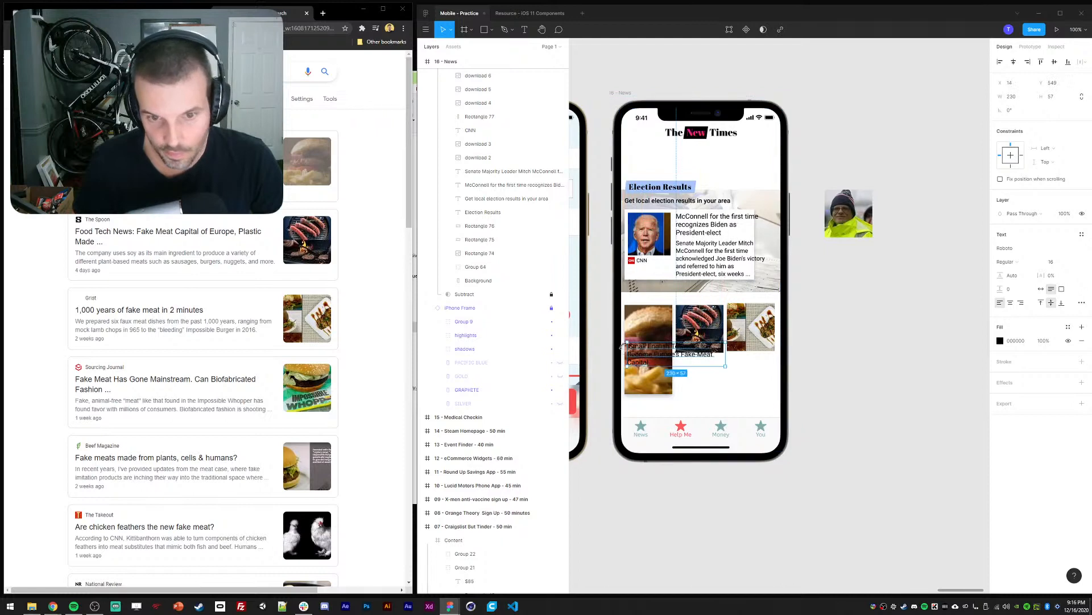
{"action": "key", "text": "Return"}
{"action": "left_click", "coordinate": [629, 346]}
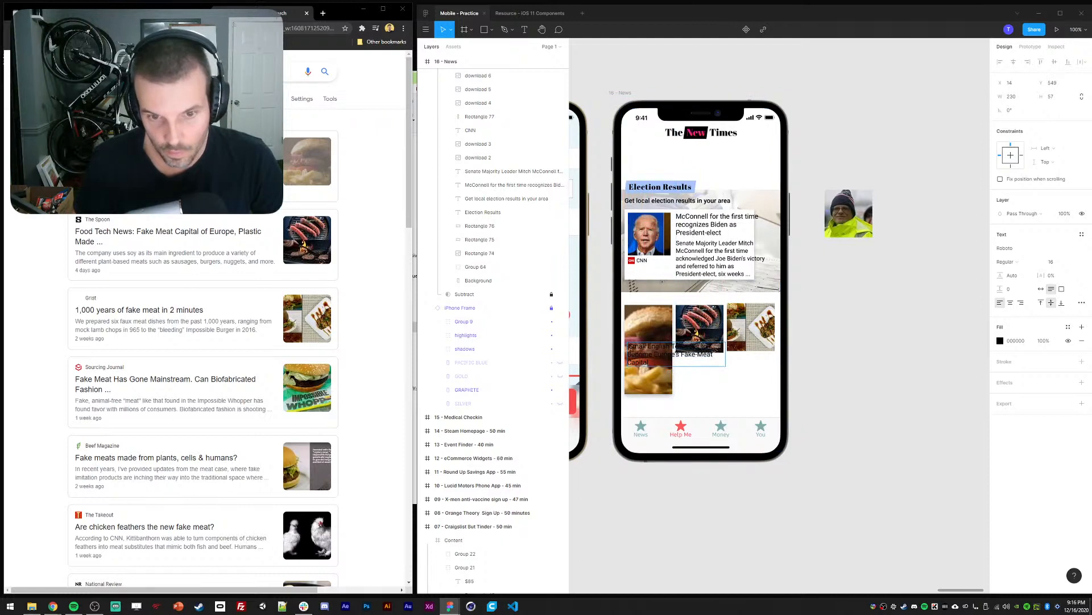
{"action": "left_click", "coordinate": [1051, 263]}
{"action": "key", "text": "Down"}
{"action": "key", "text": "Down"}
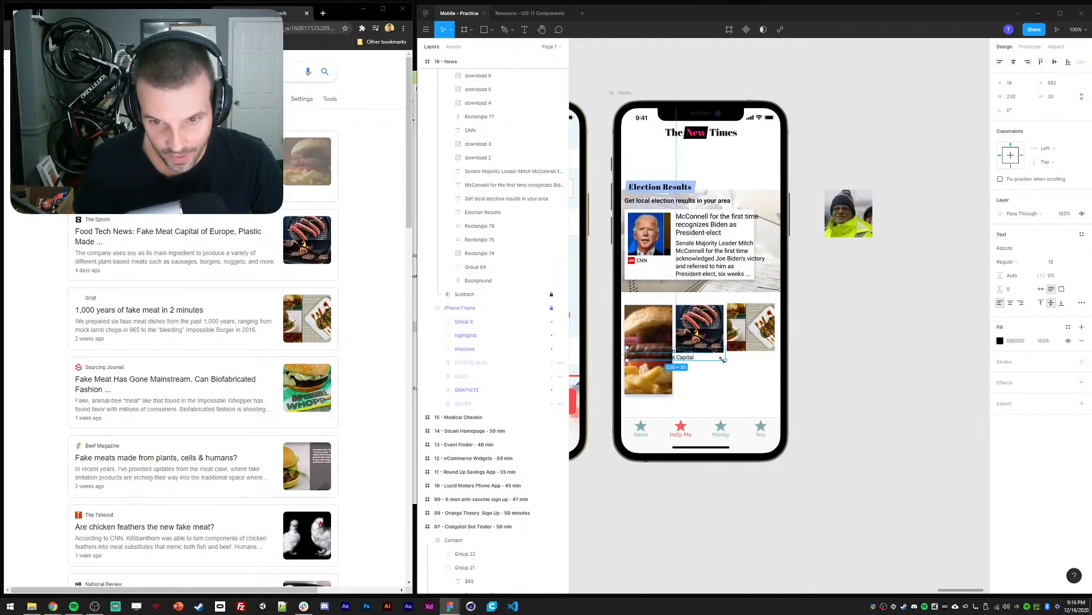
Narrow the fake-meat headline's text box to fit inside the burger card, with a width of 96
{"action": "left_click_drag", "start_coordinate": [725, 359], "coordinate": [643, 363]}
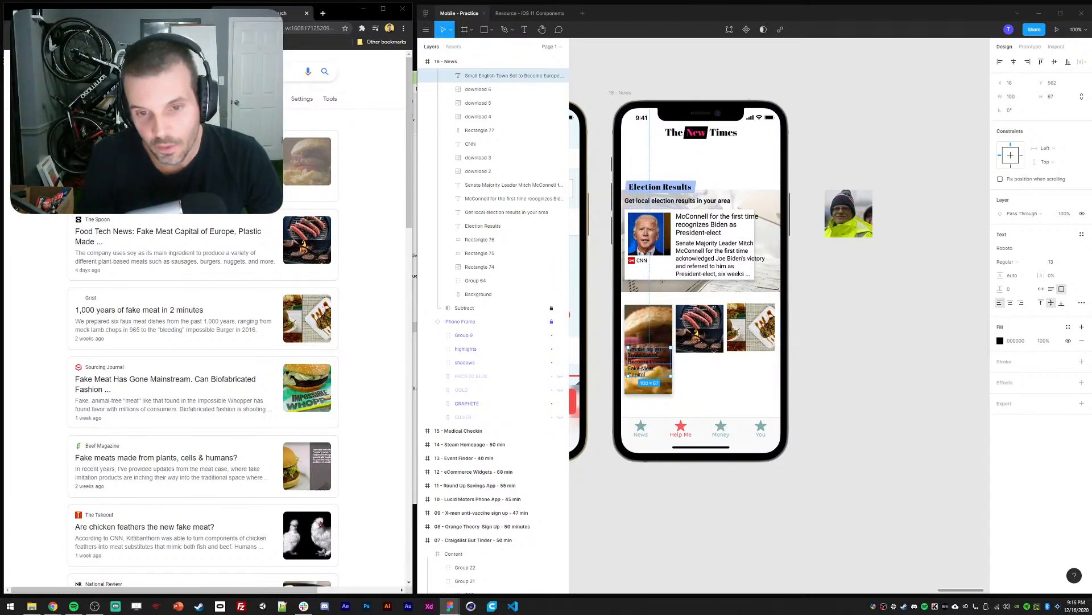
{"action": "left_click", "coordinate": [1012, 96]}
{"action": "type", "text": "96"}
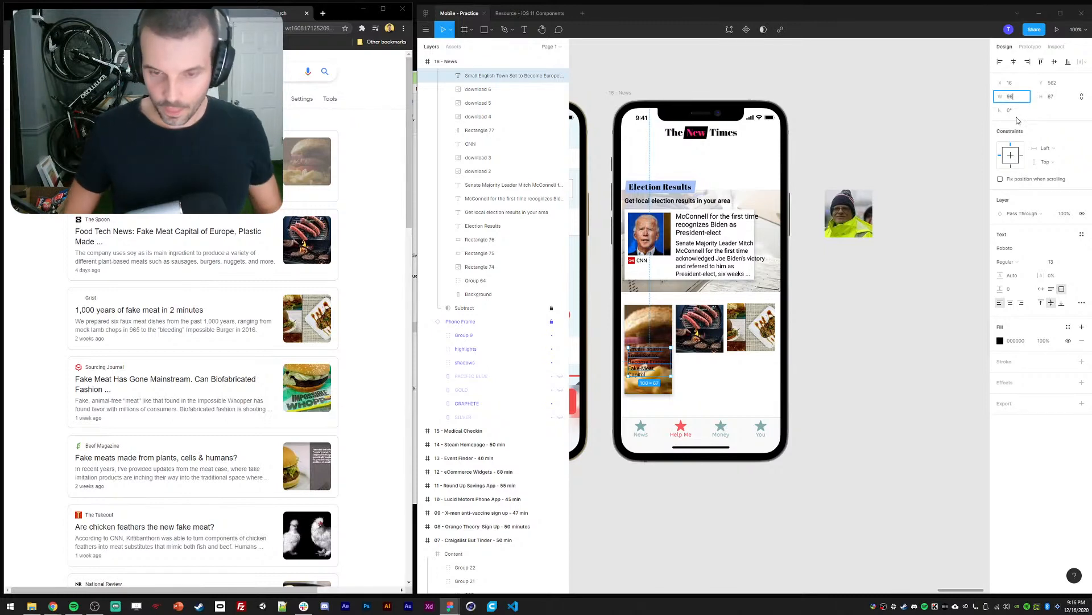
{"action": "key", "text": "Return"}
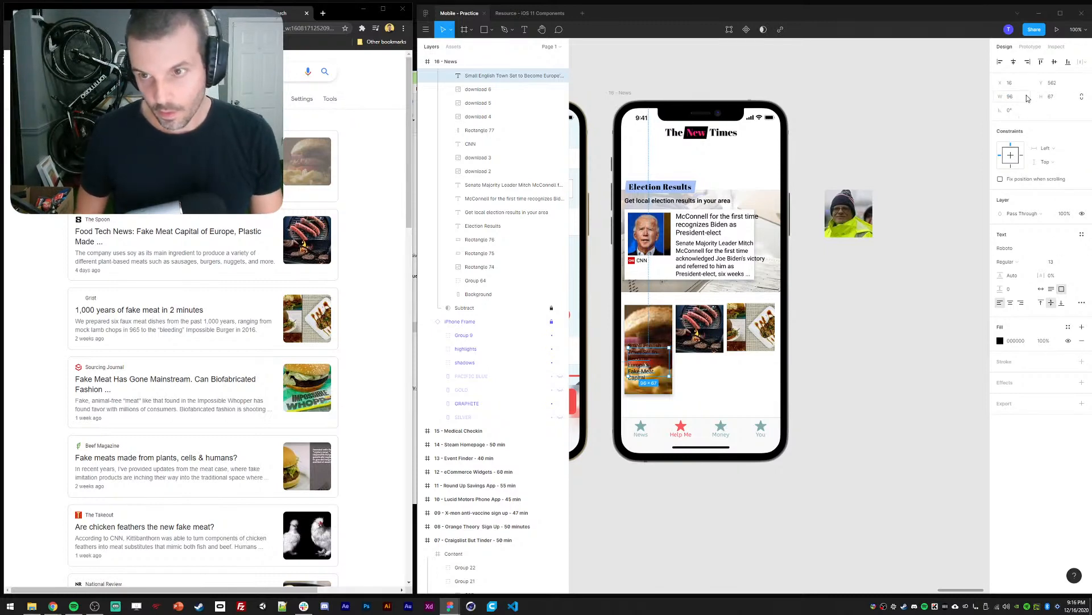
Widen the fake-meat headline's text box to 104
{"action": "key", "text": "Up"}
{"action": "key", "text": "Up"}
{"action": "key", "text": "Up"}
{"action": "key", "text": "Up"}
{"action": "key", "text": "Up"}
{"action": "key", "text": "Up"}
{"action": "key", "text": "Up"}
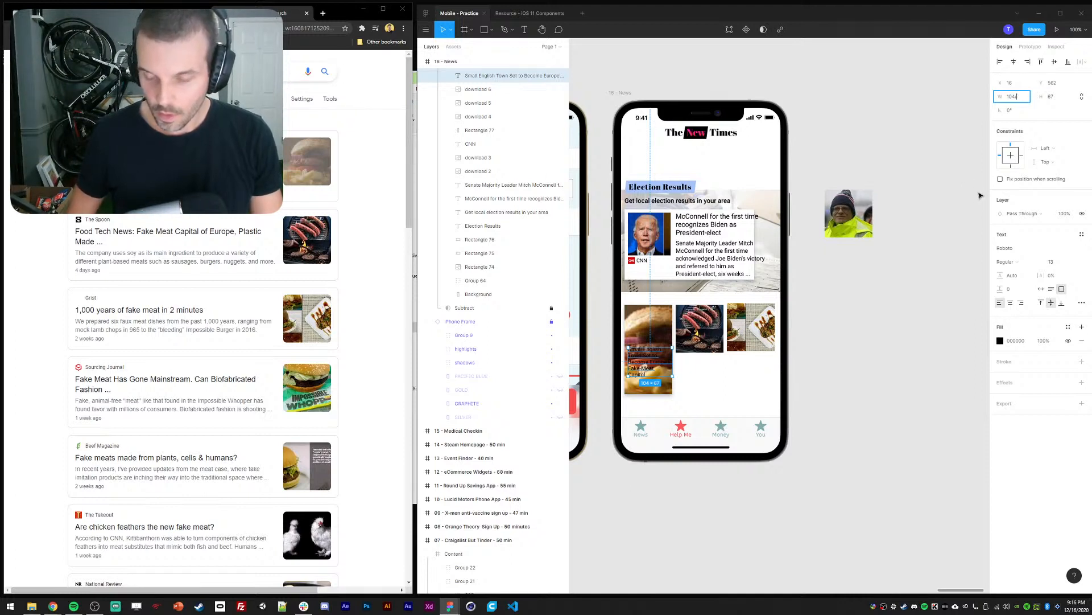
{"action": "type", "text": "8"}
{"action": "key", "text": "Return"}
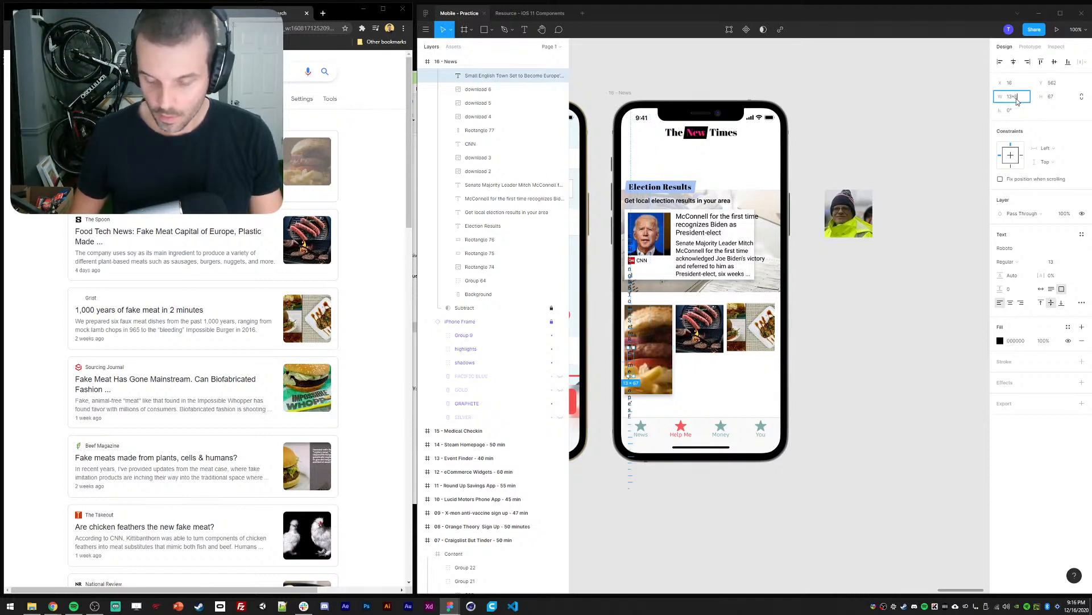
{"action": "key", "text": "Return"}
{"action": "left_click", "coordinate": [866, 342]}
Set the fake-meat headline's font weight to Medium
{"action": "left_click", "coordinate": [647, 361]}
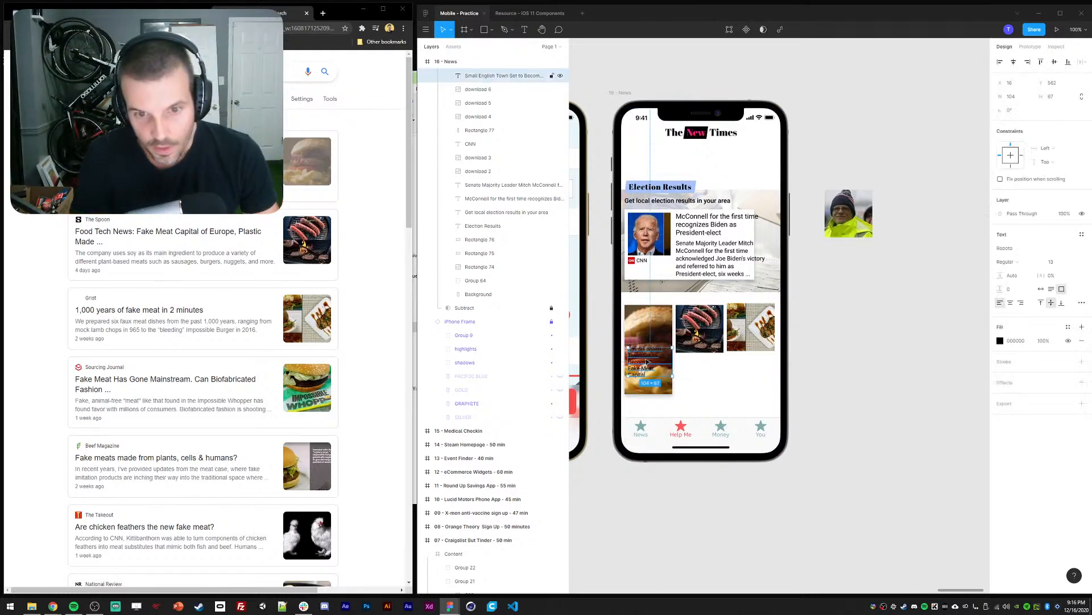
{"action": "left_click", "coordinate": [1009, 259]}
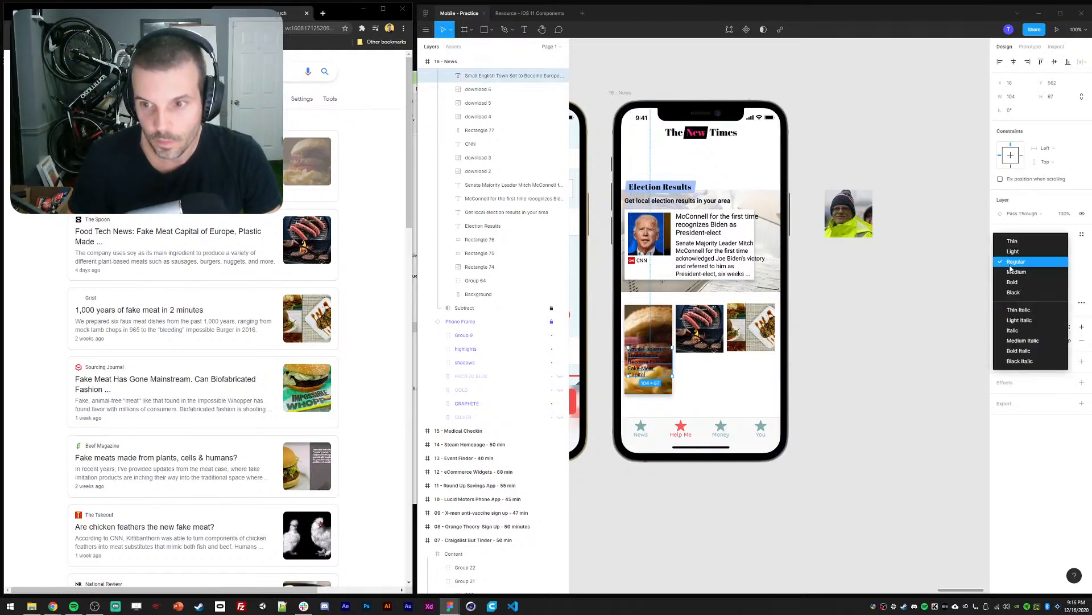
{"action": "left_click", "coordinate": [1019, 271]}
Select the burger photo behind the fake-meat headline
{"action": "key", "text": "ctrl+equal"}
{"action": "left_click_drag", "start_coordinate": [642, 469], "coordinate": [882, 430]}
{"action": "left_click", "coordinate": [739, 306]}
{"action": "left_click", "coordinate": [743, 376]}
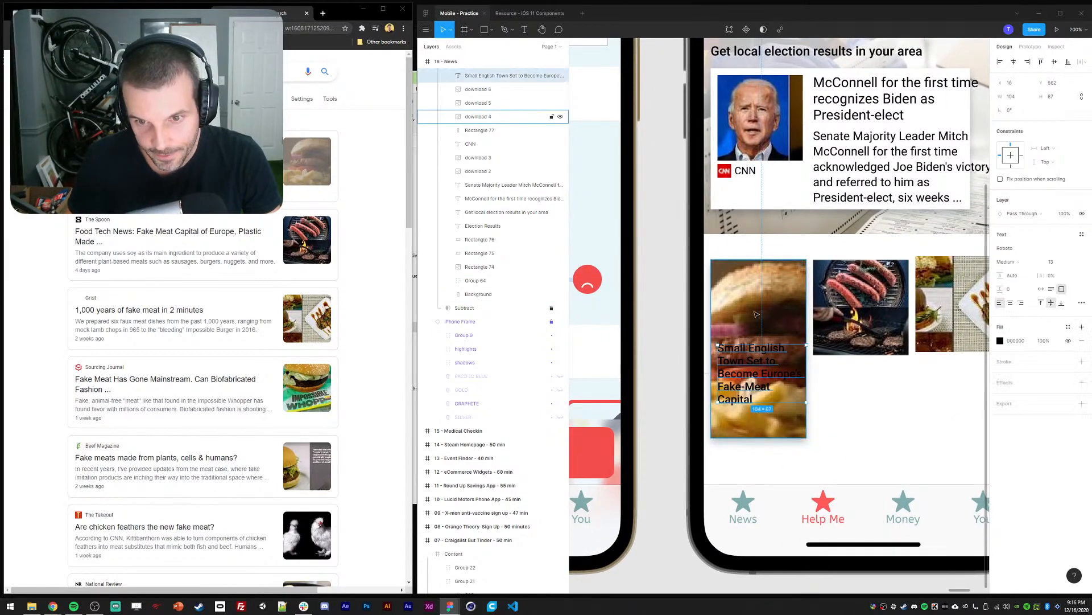
{"action": "left_click", "coordinate": [759, 311]}
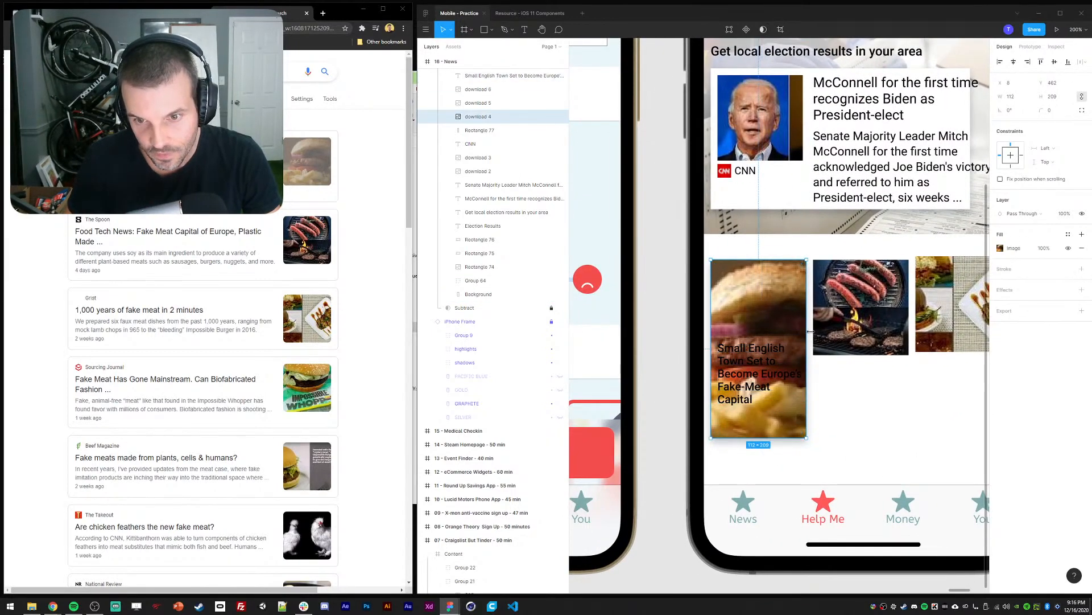
Copy the first drop shadow from the white rectangle behind the burger image onto the burger image itself
{"action": "left_click", "coordinate": [476, 132]}
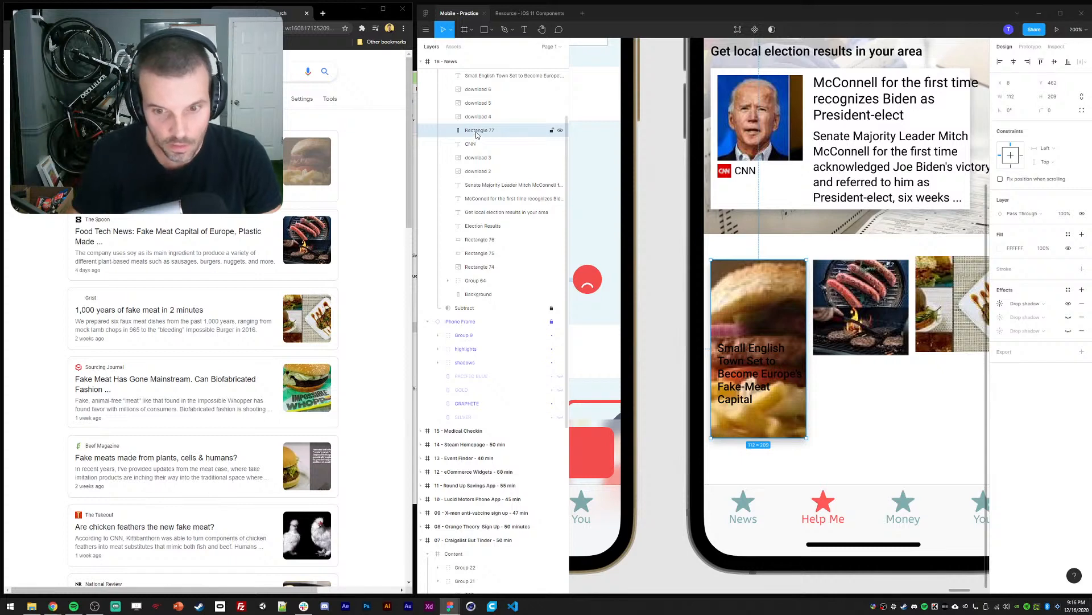
{"action": "left_click", "coordinate": [476, 118]}
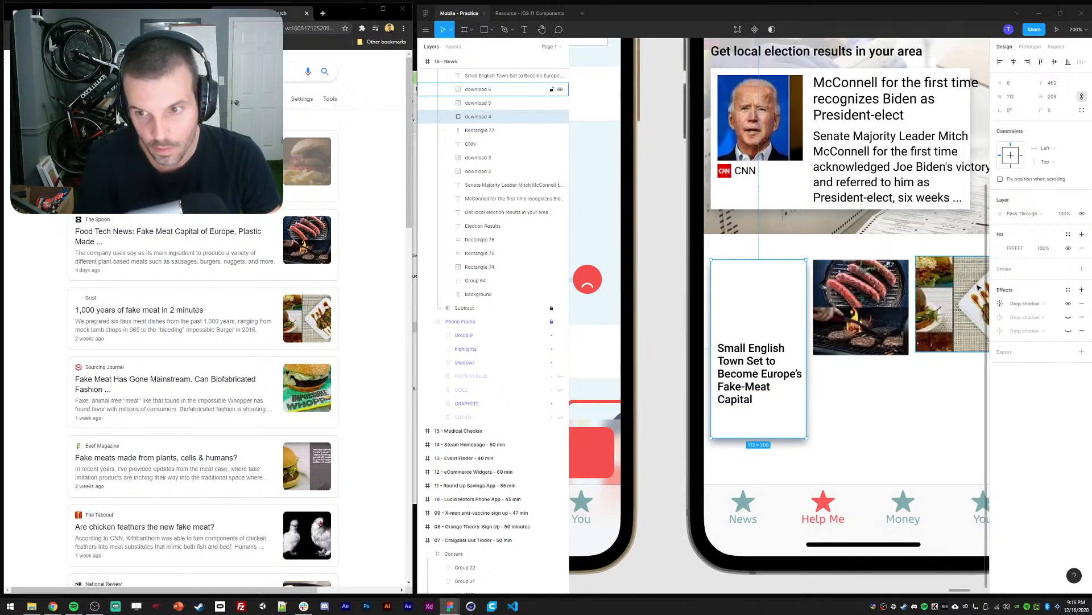
{"action": "left_click", "coordinate": [470, 132]}
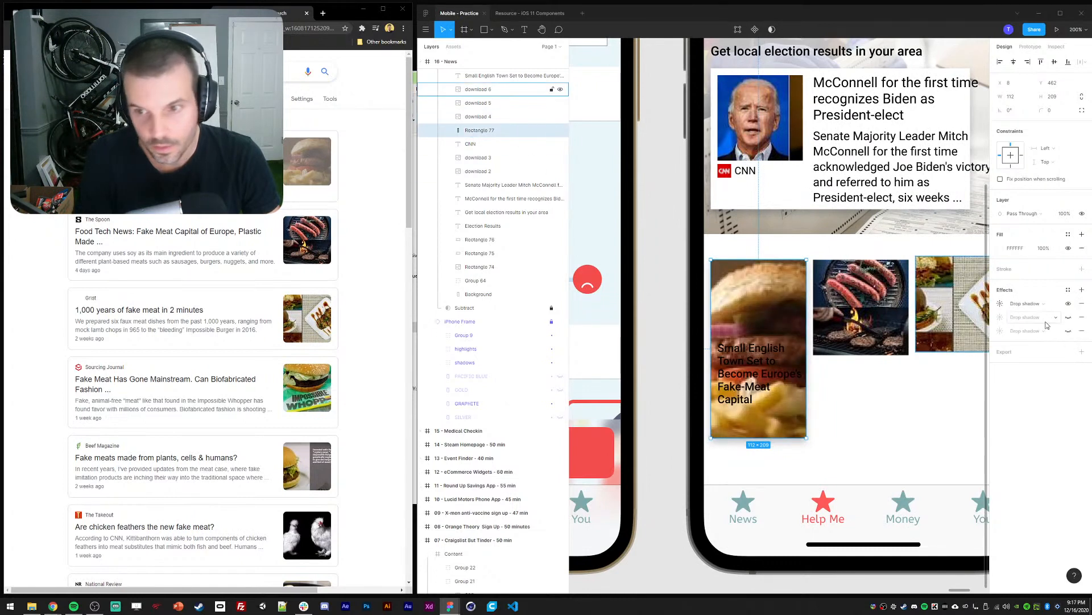
{"action": "left_click", "coordinate": [1005, 306]}
{"action": "left_click", "coordinate": [1041, 303]}
{"action": "left_click", "coordinate": [996, 302]}
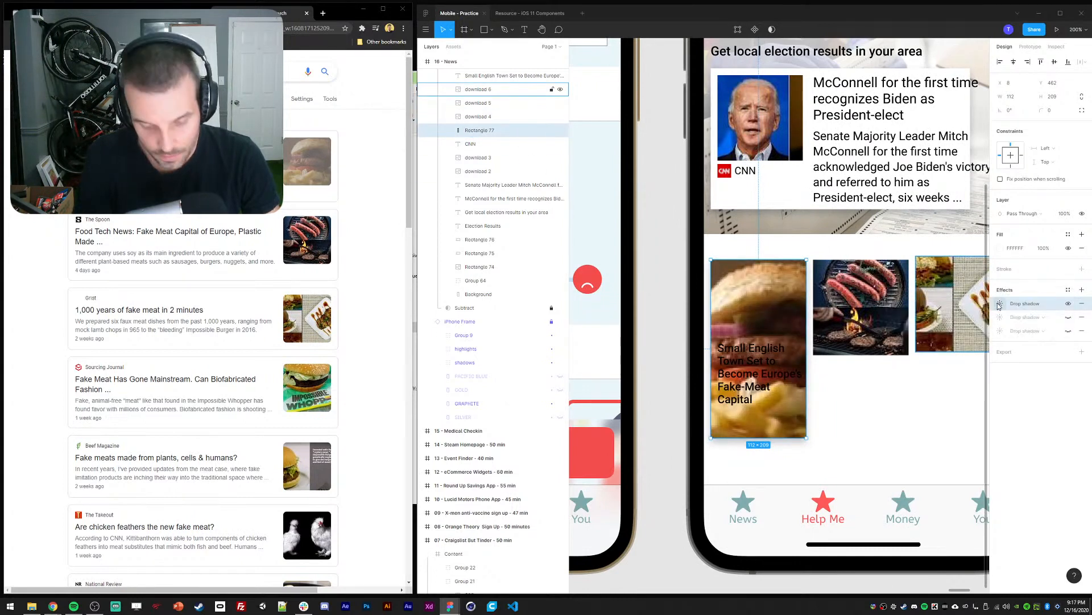
{"action": "left_click", "coordinate": [472, 116]}
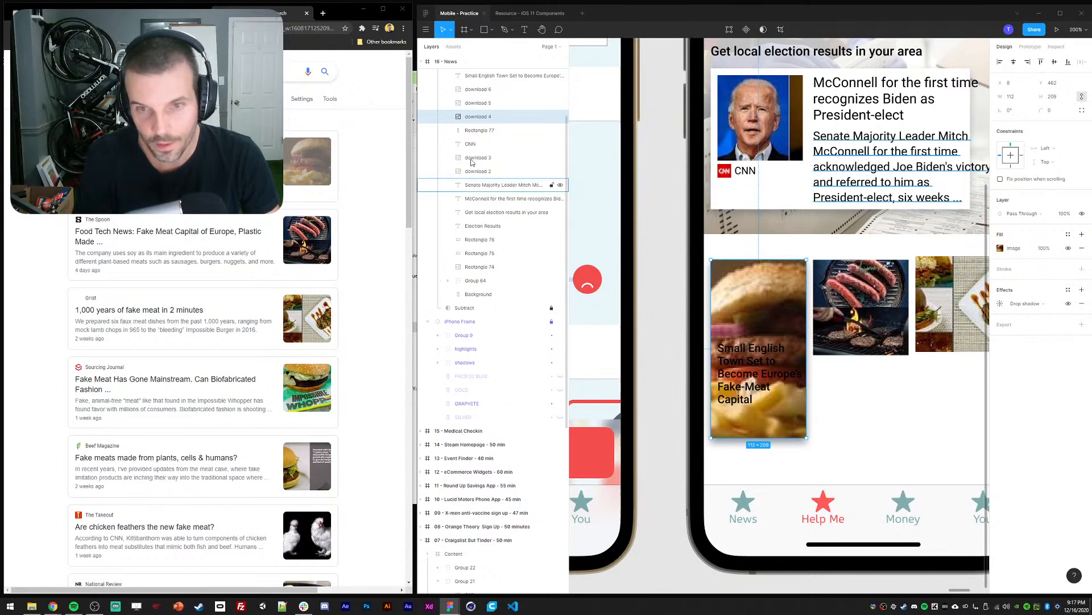
Delete the white rectangle behind the burger image
{"action": "left_click", "coordinate": [474, 130]}
{"action": "key", "text": "Delete"}
{"action": "left_click", "coordinate": [490, 119]}
{"action": "left_click", "coordinate": [865, 422]}
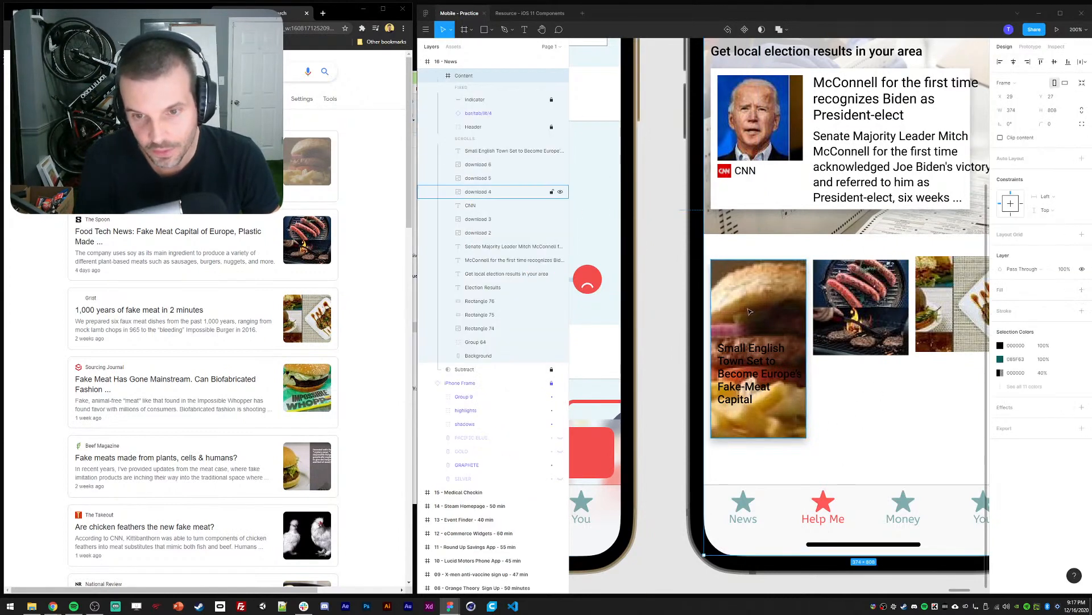
Resize the burger image to 120 wide and 208 high
{"action": "left_click", "coordinate": [755, 377]}
{"action": "left_click", "coordinate": [735, 294]}
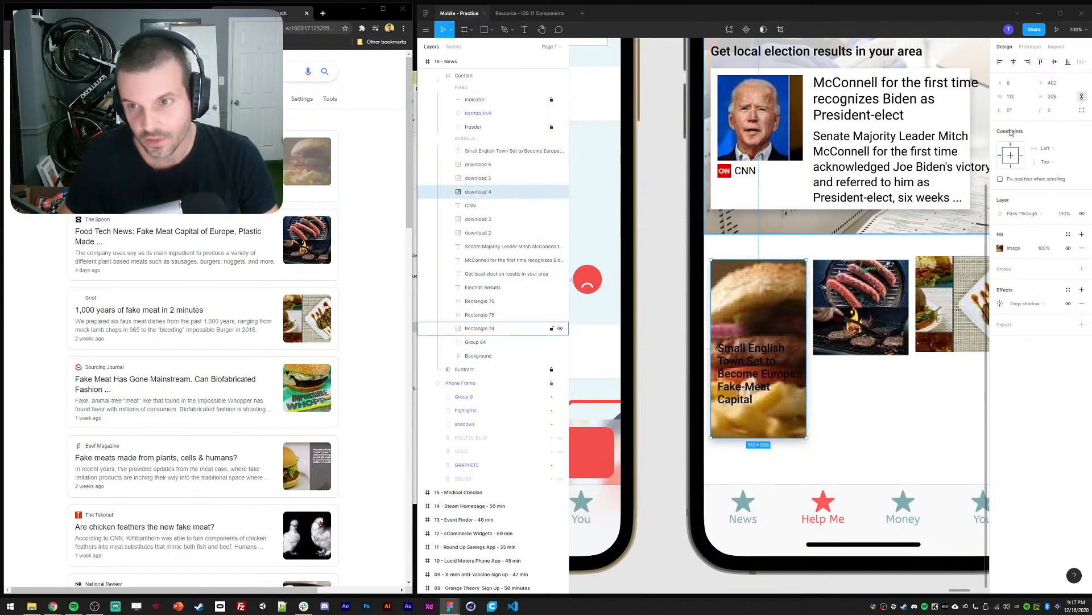
{"action": "left_click", "coordinate": [1022, 98]}
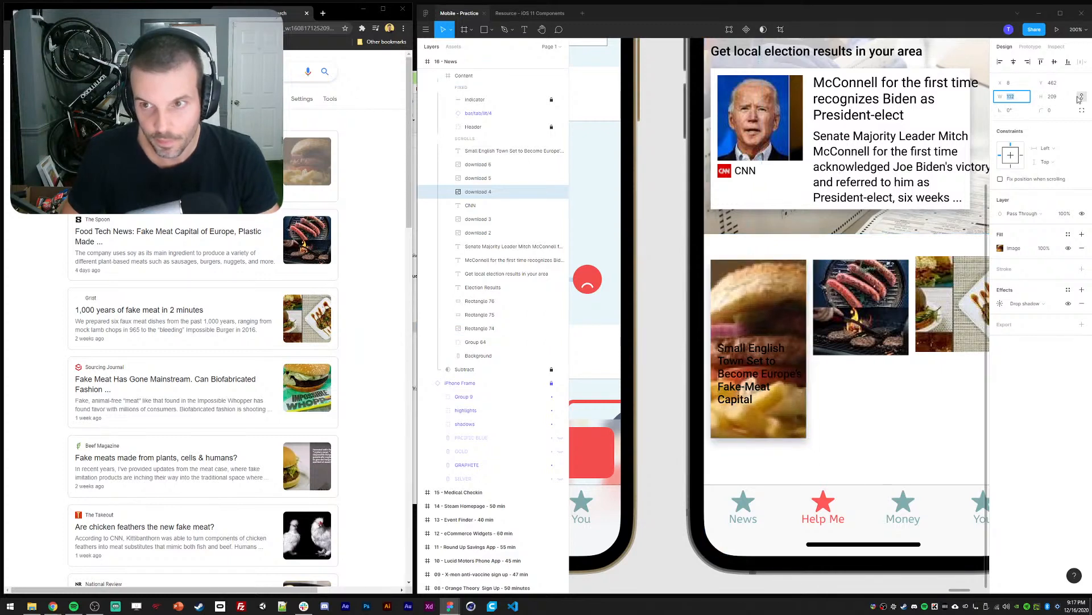
{"action": "type", "text": "120"}
{"action": "key", "text": "Return"}
{"action": "left_click", "coordinate": [1060, 100]}
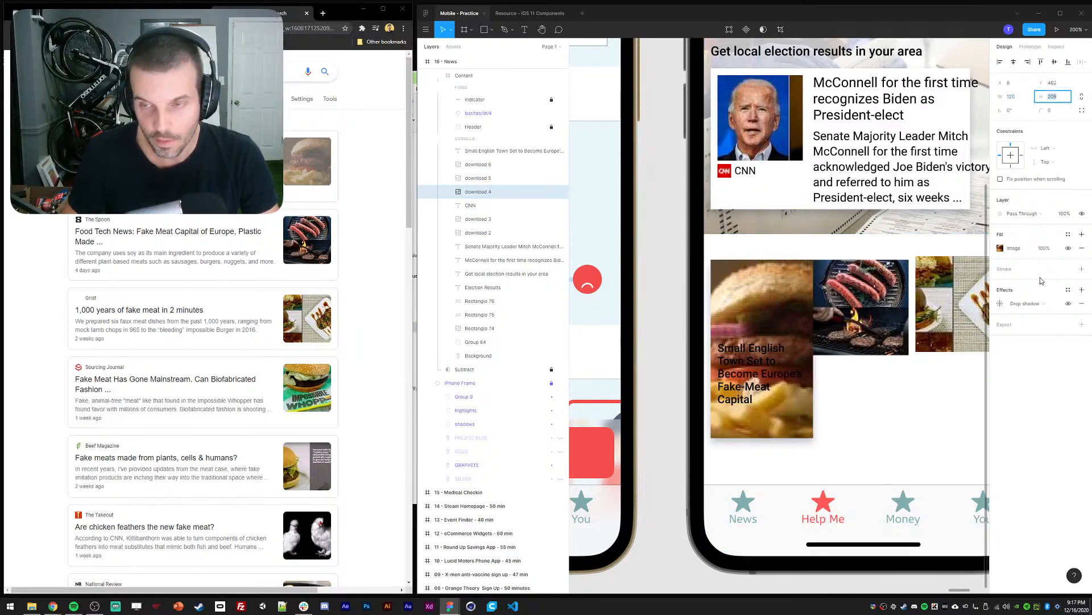
{"action": "type", "text": "/8"}
{"action": "key", "text": "Return"}
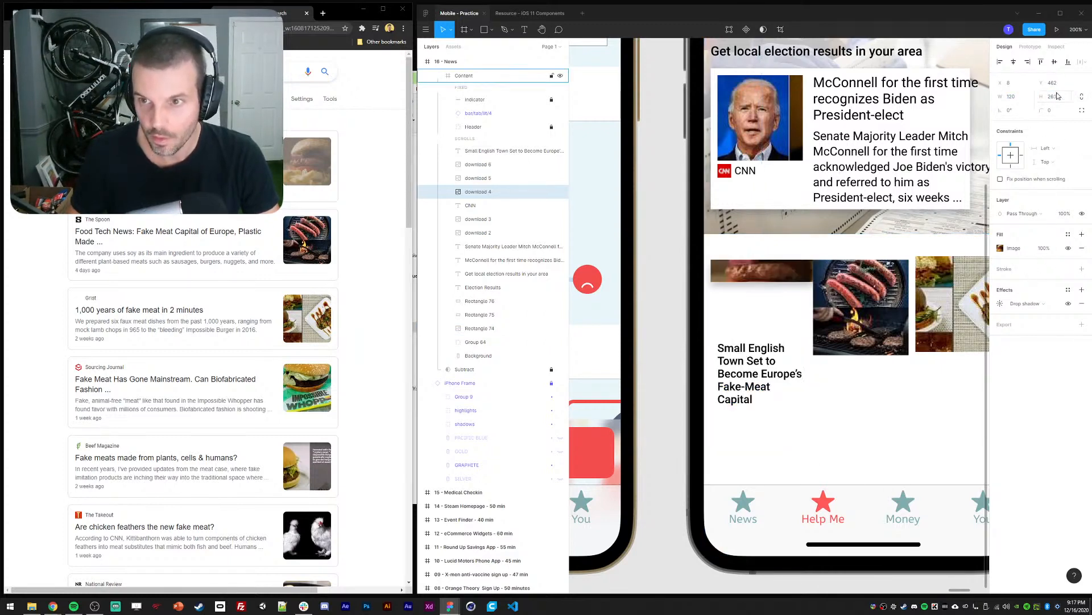
{"action": "type", "text": "208"}
{"action": "key", "text": "Return"}
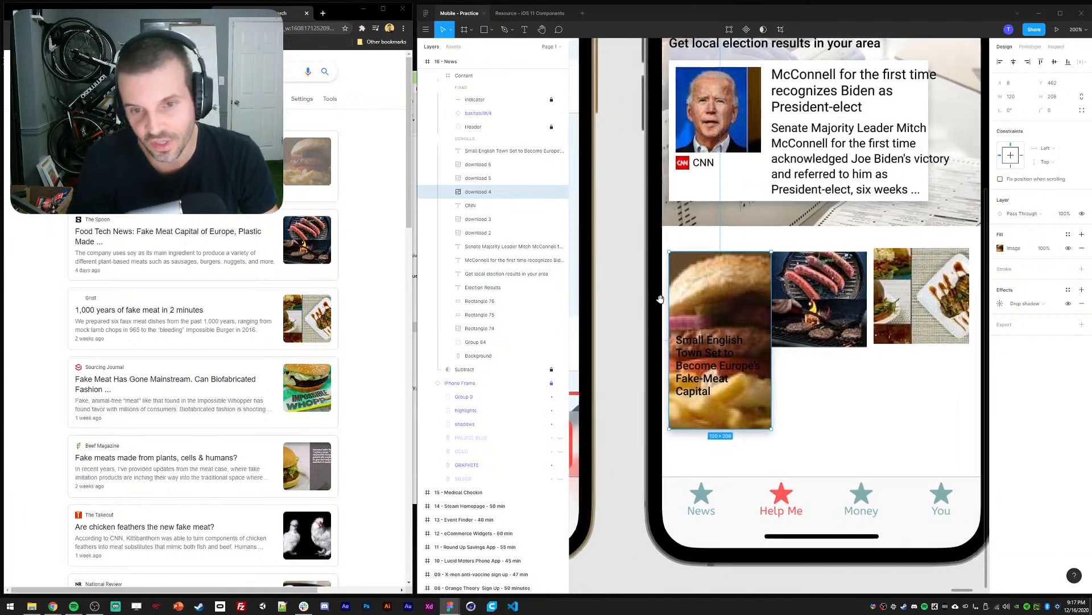
Move the sausage image and the plated food image together to the right, leaving a gap beside the burger card
{"action": "scroll", "coordinate": [704, 324], "scroll_direction": "right", "scroll_amount": 2}
{"action": "left_click", "coordinate": [823, 287]}
{"action": "left_click", "coordinate": [899, 280], "text": "shift"}
{"action": "left_click_drag", "start_coordinate": [834, 286], "coordinate": [874, 287]}
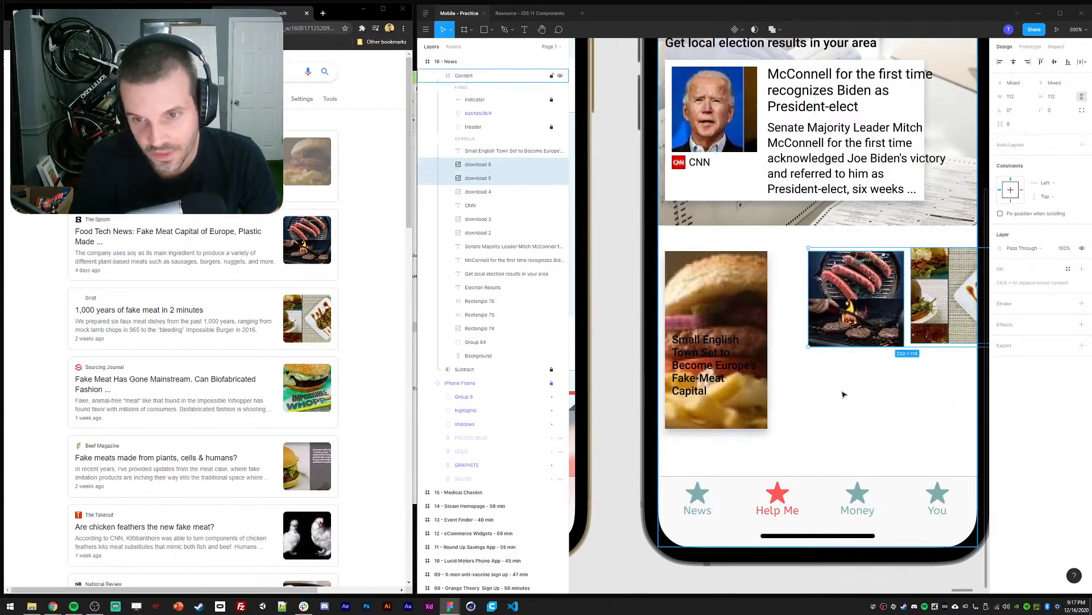
Draw a rectangle about 94 × 21 behind the headline's first line, "Small English", and fill it with white (FFFFFF)
{"action": "left_click", "coordinate": [707, 358]}
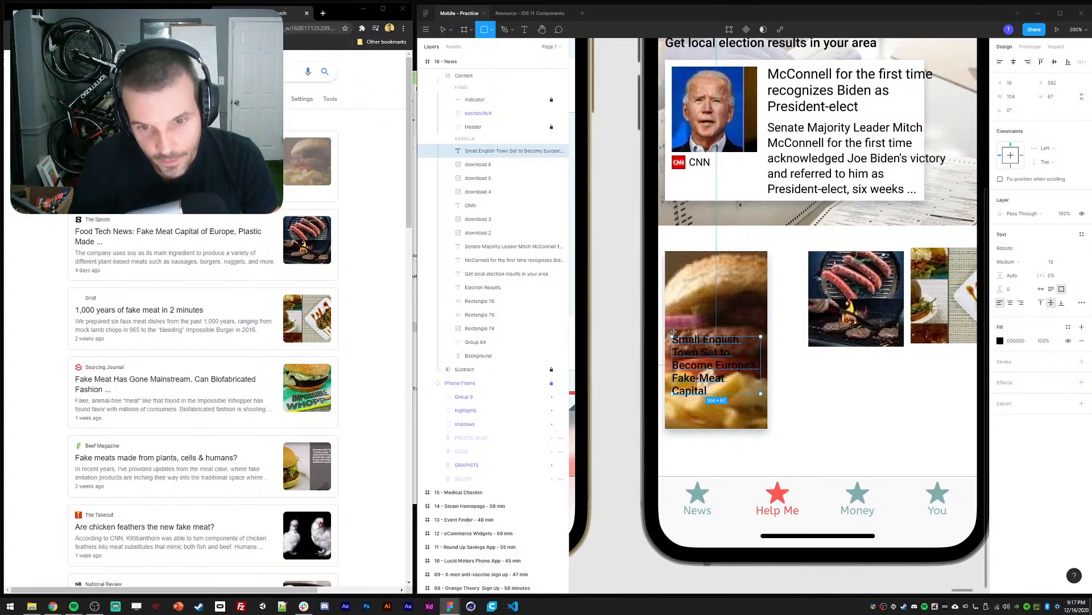
{"action": "left_click_drag", "start_coordinate": [666, 331], "coordinate": [746, 352]}
{"action": "left_click_drag", "start_coordinate": [487, 170], "coordinate": [488, 171]}
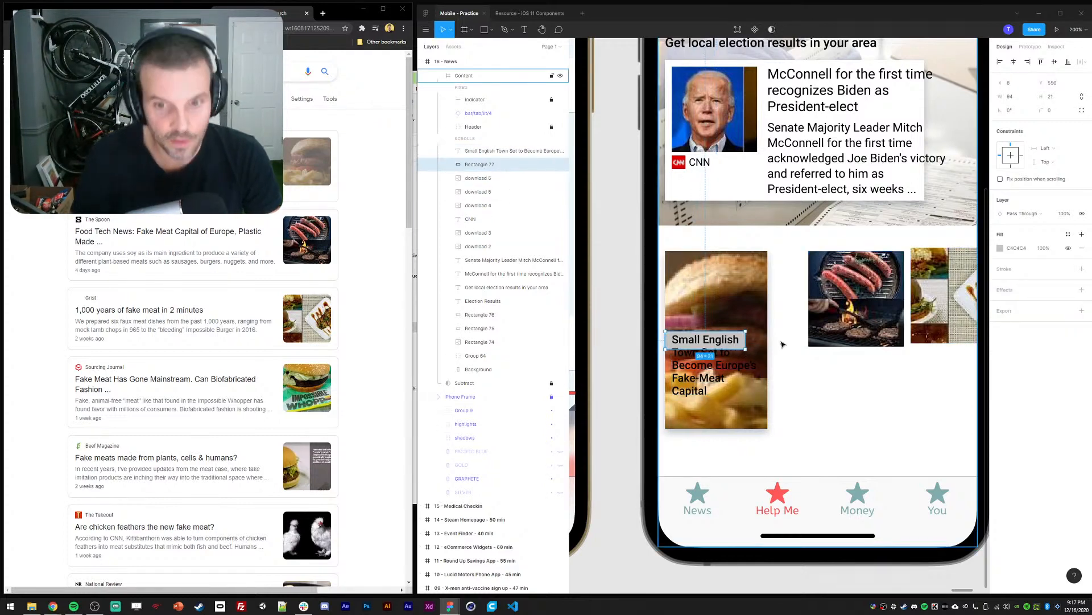
{"action": "left_click", "coordinate": [1001, 248]}
{"action": "left_click_drag", "start_coordinate": [960, 305], "coordinate": [877, 244]}
{"action": "left_click", "coordinate": [641, 362]}
Duplicate the white strip behind "Town Set to" and "Become Europe's", fitting the widths to about 81 and 112
{"action": "scroll", "coordinate": [641, 365], "scroll_direction": "up", "scroll_amount": 5}
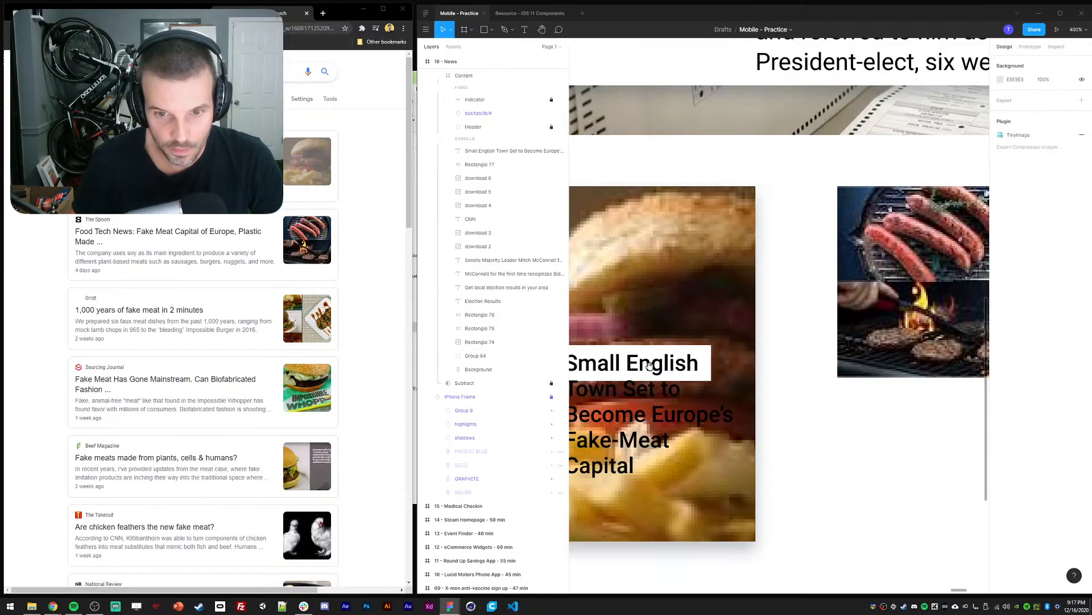
{"action": "left_click", "coordinate": [716, 285]}
{"action": "key", "text": "ctrl+d"}
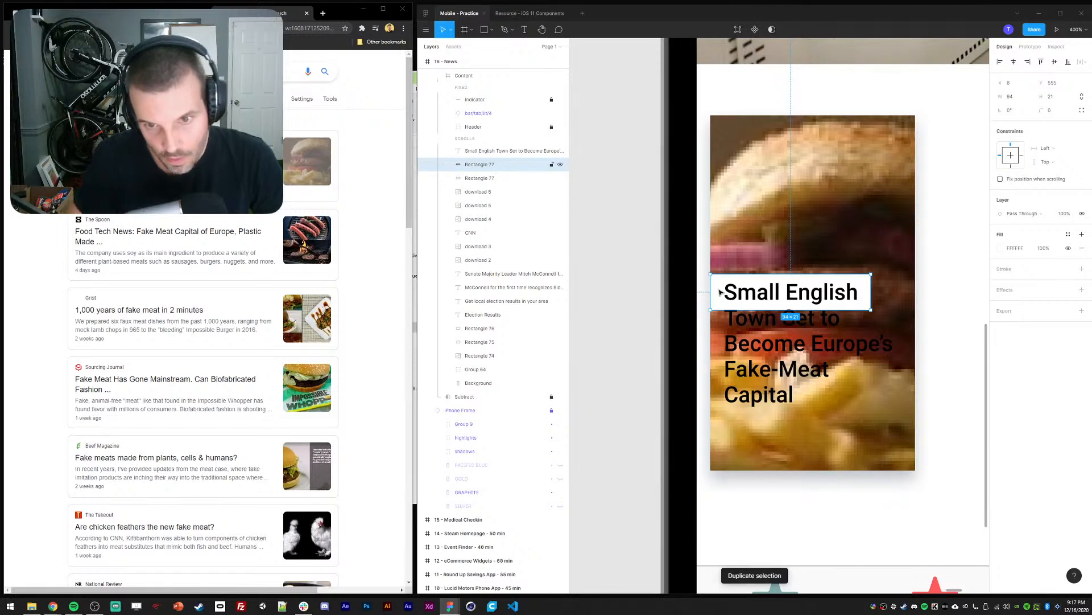
{"action": "left_click_drag", "start_coordinate": [720, 291], "coordinate": [717, 318]}
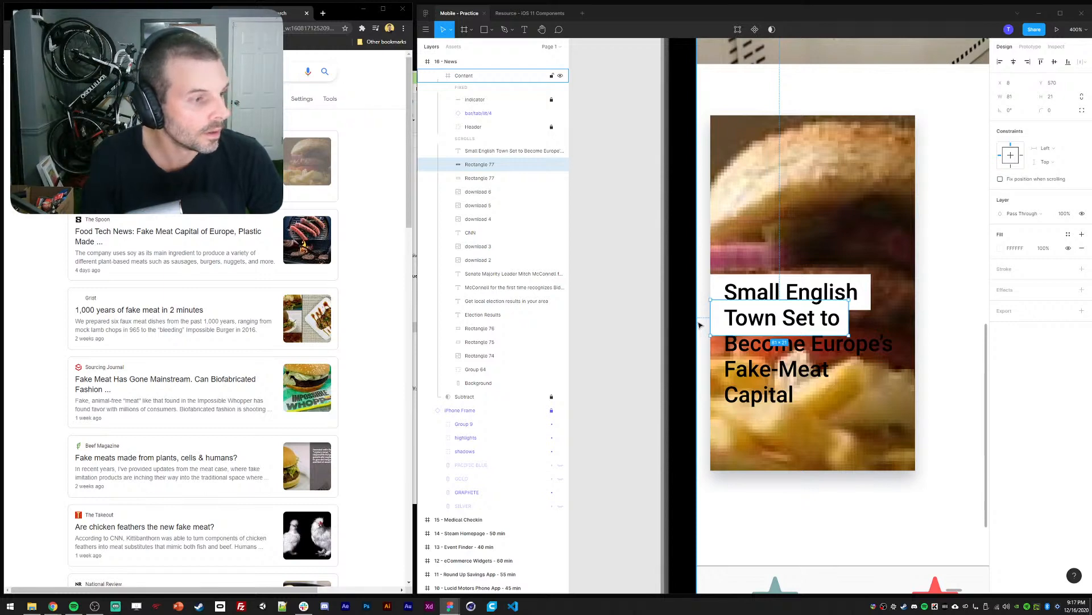
{"action": "left_click_drag", "start_coordinate": [718, 322], "coordinate": [718, 346]}
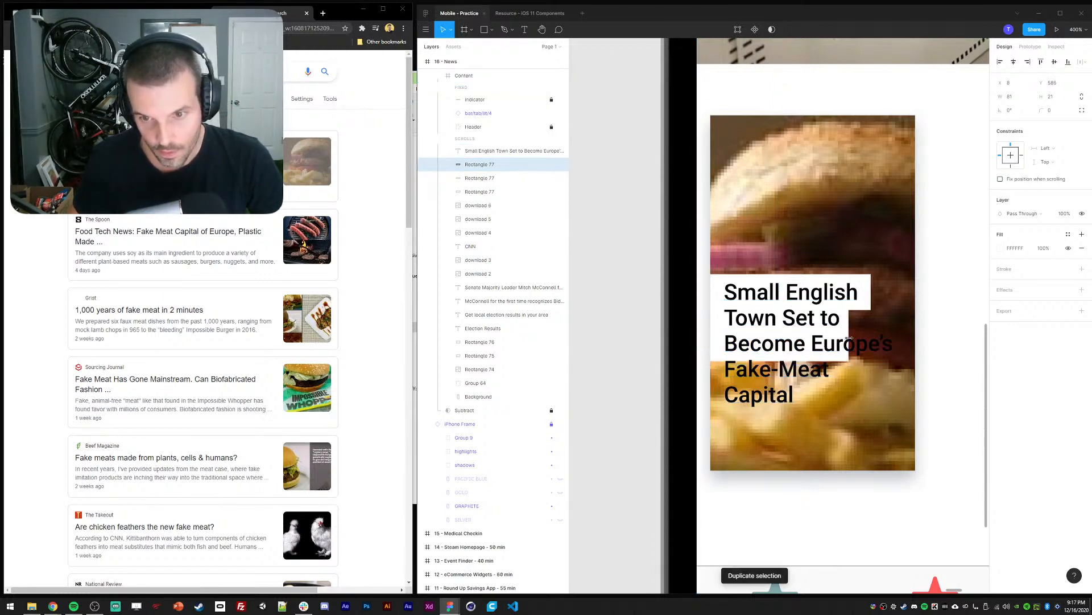
{"action": "left_click_drag", "start_coordinate": [849, 344], "coordinate": [898, 342]}
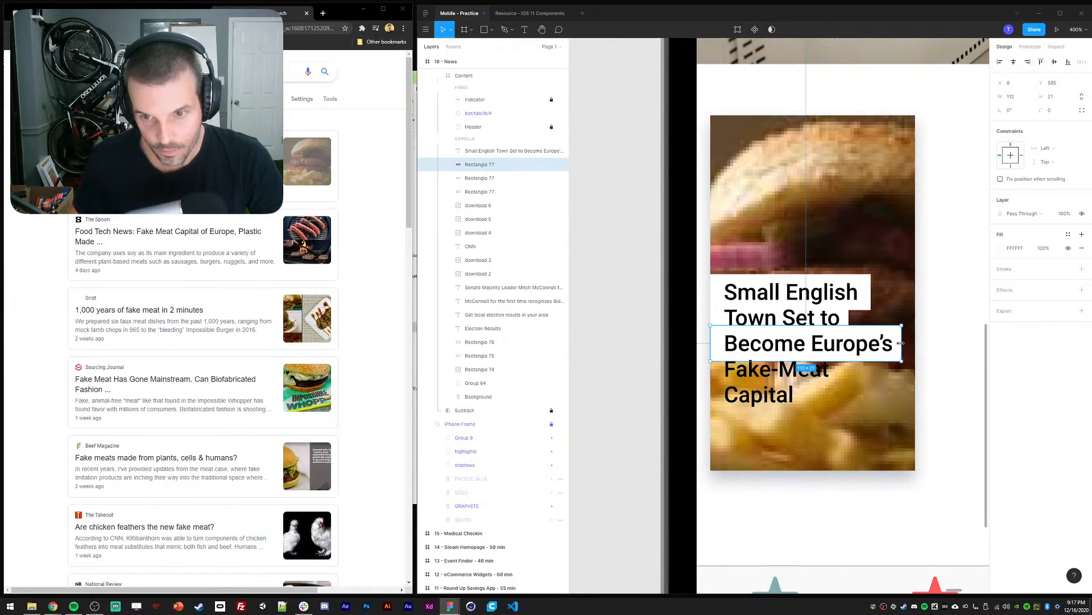
Duplicate the white strip behind "Fake-Meat" and "Capital", shortening each copy to fit its line
{"action": "left_click_drag", "start_coordinate": [718, 349], "coordinate": [719, 375]}
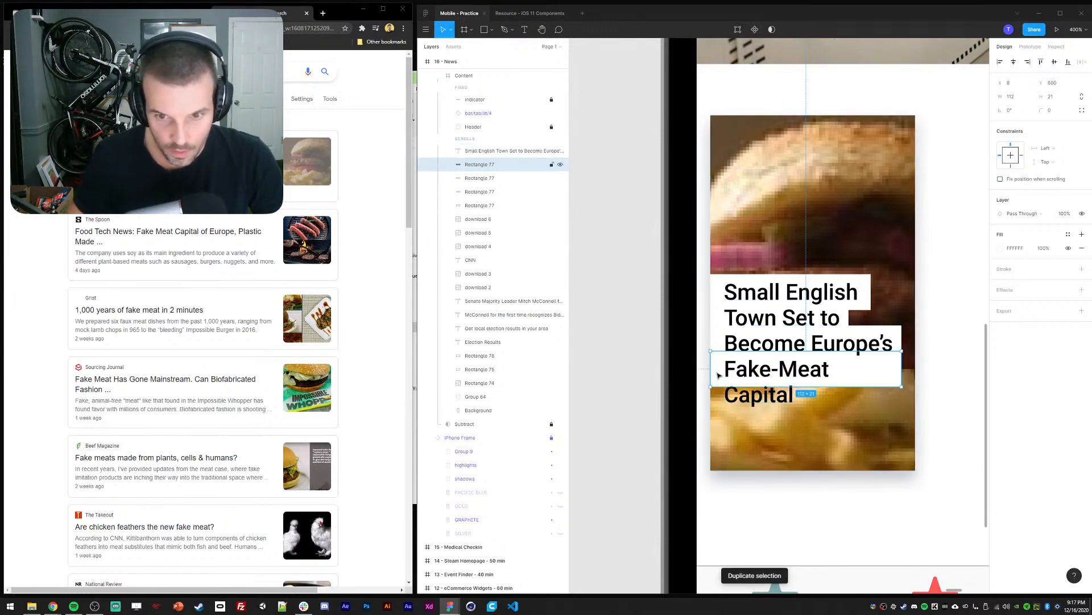
{"action": "left_click_drag", "start_coordinate": [902, 371], "coordinate": [809, 394]}
{"action": "key", "text": "ctrl+d"}
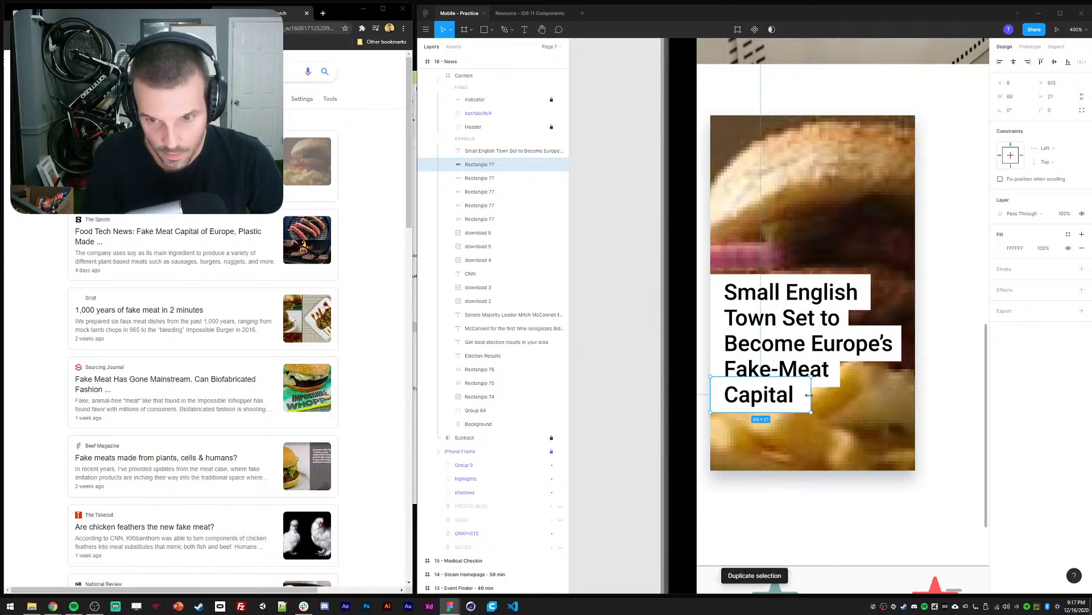
Check the vertical spacing of the five white strips behind the headline
{"action": "left_click", "coordinate": [716, 367], "text": "shift"}
{"action": "left_click", "coordinate": [717, 336], "text": "shift"}
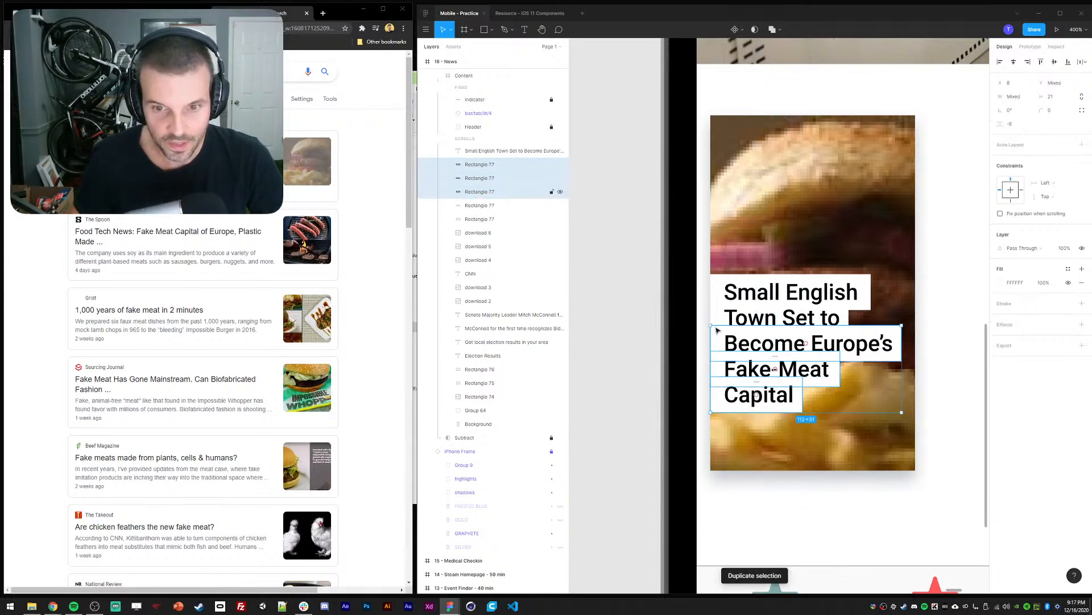
{"action": "left_click", "coordinate": [718, 310], "text": "shift"}
{"action": "left_click", "coordinate": [718, 283], "text": "shift"}
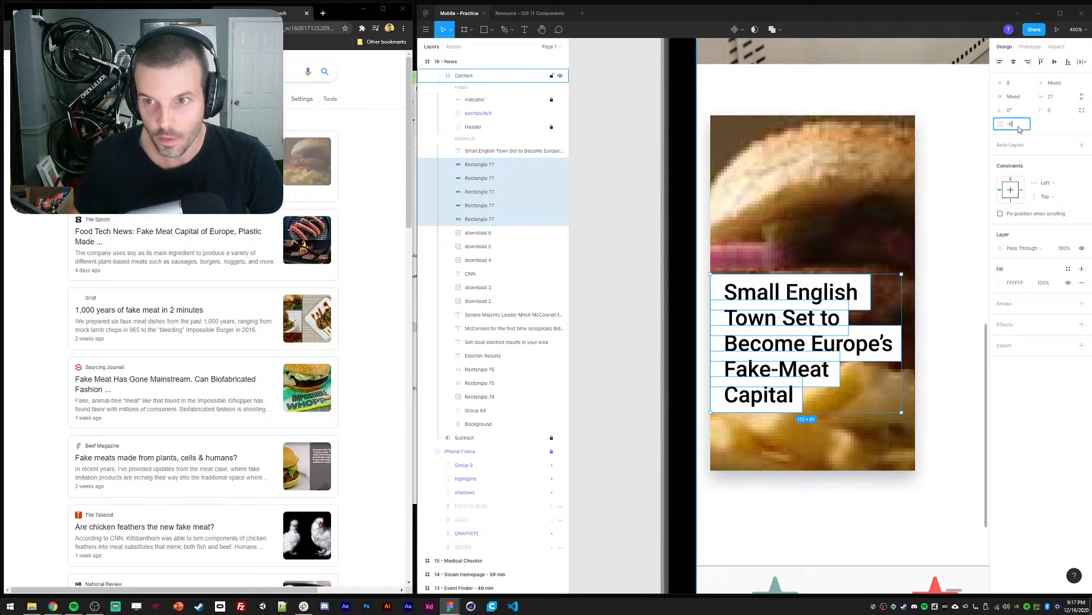
{"action": "left_click", "coordinate": [690, 285]}
Shift the burger headline text slightly left over its white strips, to X 12
{"action": "key", "text": "minus"}
{"action": "scroll", "coordinate": [640, 370], "scroll_direction": "right", "scroll_amount": 2}
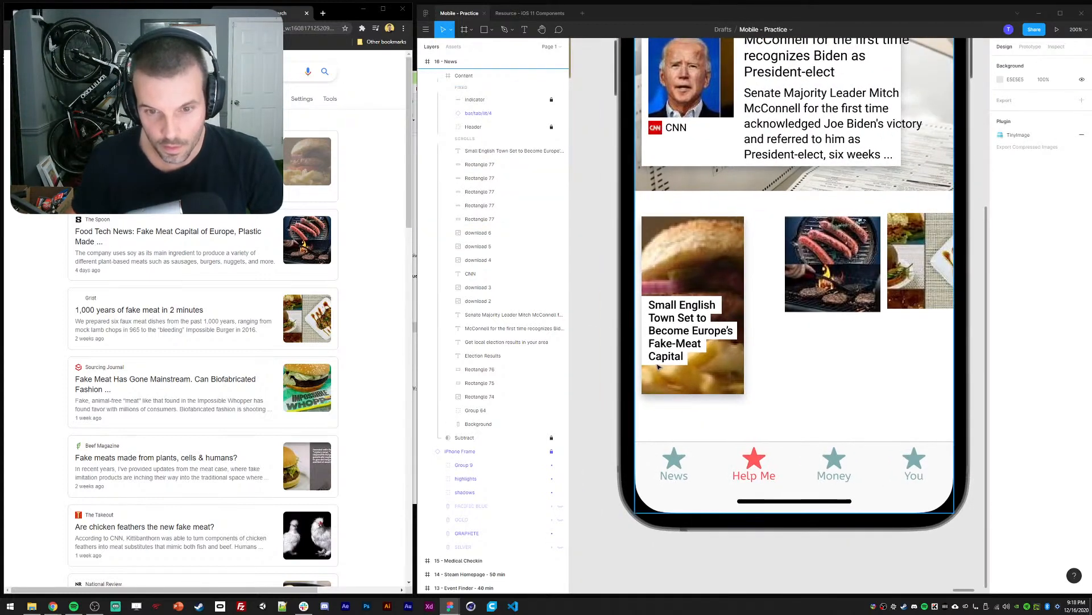
{"action": "left_click_drag", "start_coordinate": [661, 308], "coordinate": [658, 307]}
{"action": "left_click", "coordinate": [596, 306]}
Move the headline text and its five white strips down together, close to the lower edge of the burger image
{"action": "left_click", "coordinate": [489, 151]}
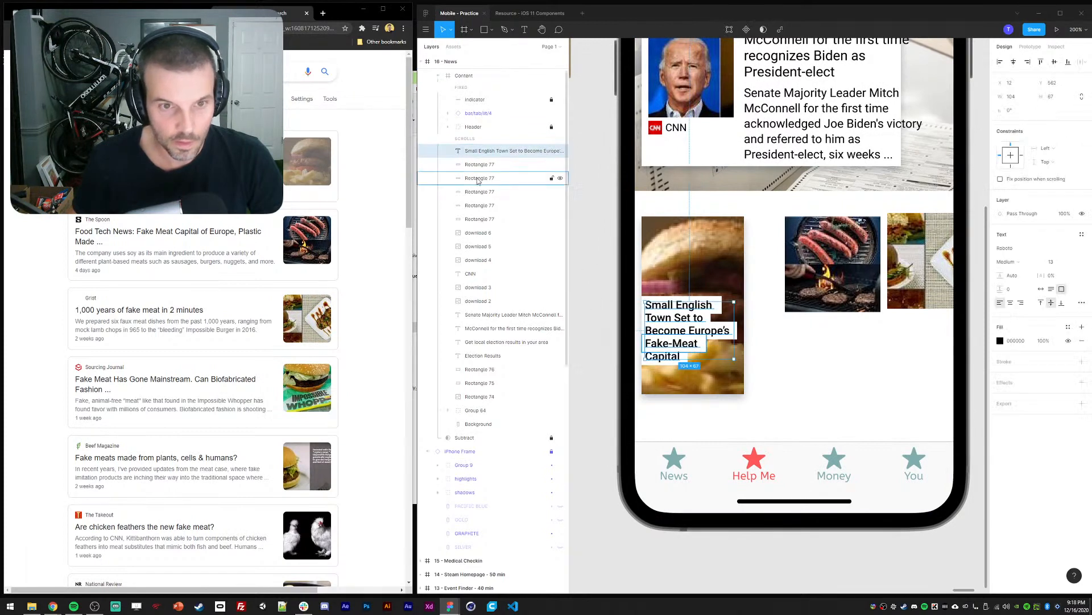
{"action": "left_click", "coordinate": [477, 219], "text": "shift"}
{"action": "key", "text": "Down"}
{"action": "key", "text": "Down"}
{"action": "key", "text": "Down"}
{"action": "key", "text": "Down"}
{"action": "key", "text": "Down"}
{"action": "key", "text": "Down"}
{"action": "key", "text": "Down"}
{"action": "key", "text": "Down"}
{"action": "key", "text": "Down"}
{"action": "key", "text": "Down"}
{"action": "key", "text": "Down"}
{"action": "key", "text": "Down"}
{"action": "key", "text": "Down"}
{"action": "key", "text": "Down"}
{"action": "key", "text": "Down"}
{"action": "key", "text": "Down"}
{"action": "key", "text": "Down"}
{"action": "key", "text": "Down"}
{"action": "key", "text": "Down"}
{"action": "key", "text": "Down"}
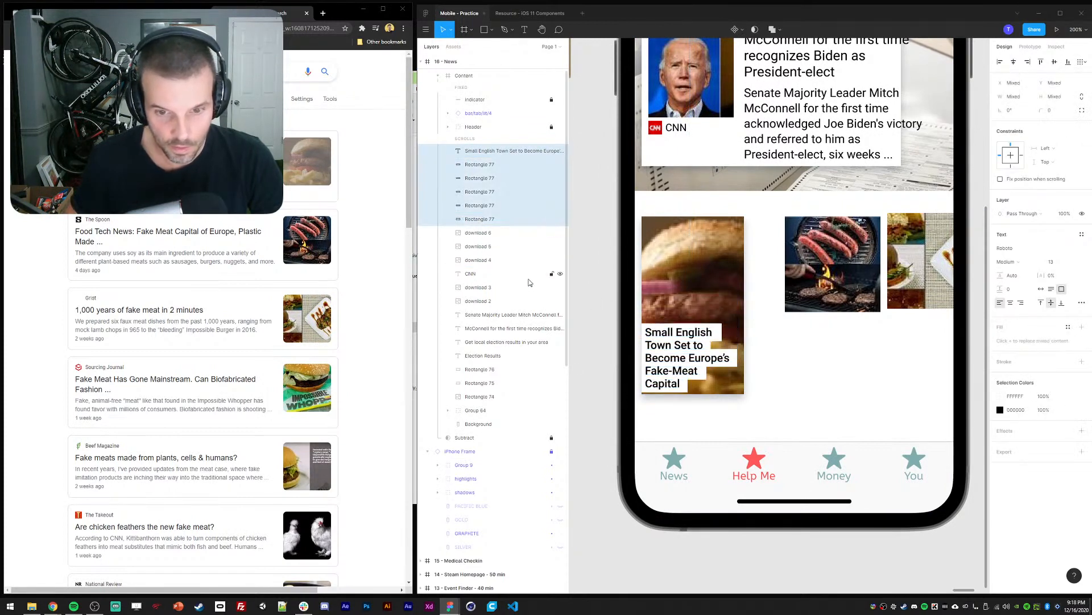
{"action": "left_click", "coordinate": [821, 387]}
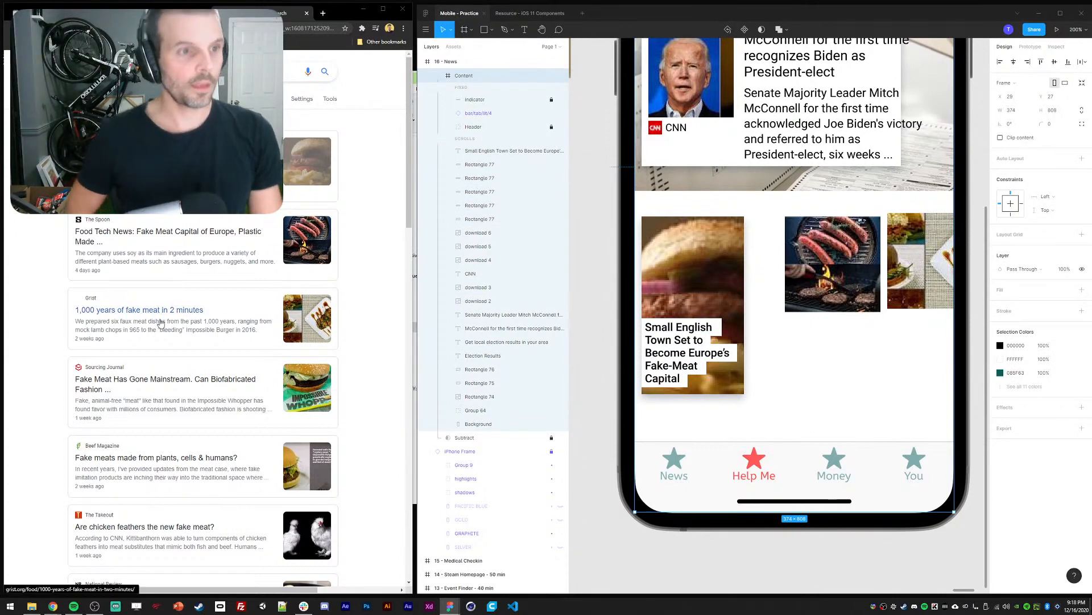
Bring the Bloomberg logo from the browser's search results into the design and place it at 16 × 16 above the burger headline
{"action": "left_click", "coordinate": [273, 205]}
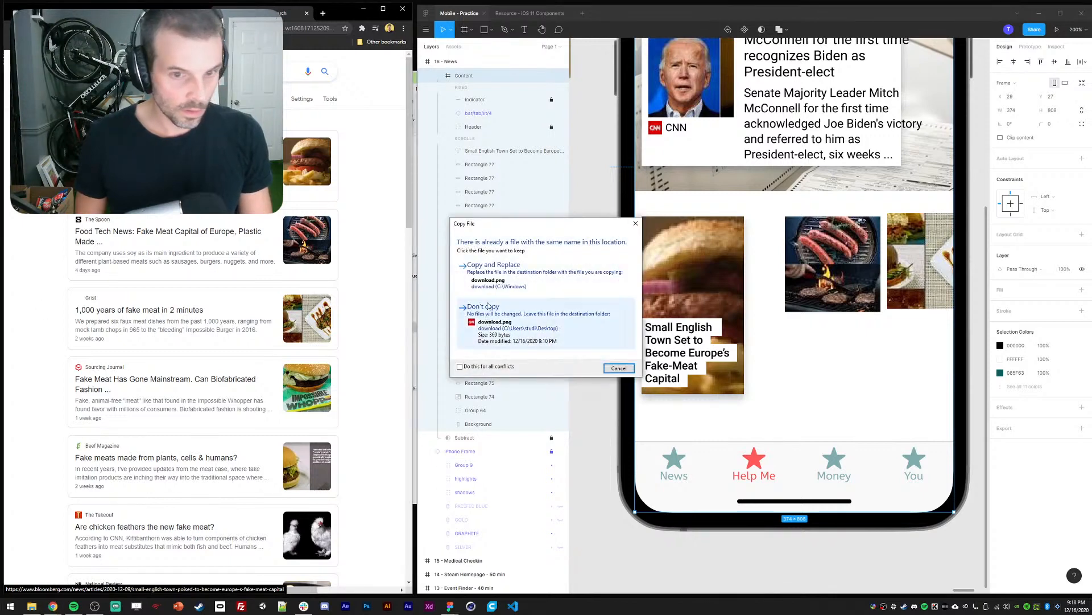
{"action": "left_click", "coordinate": [489, 319]}
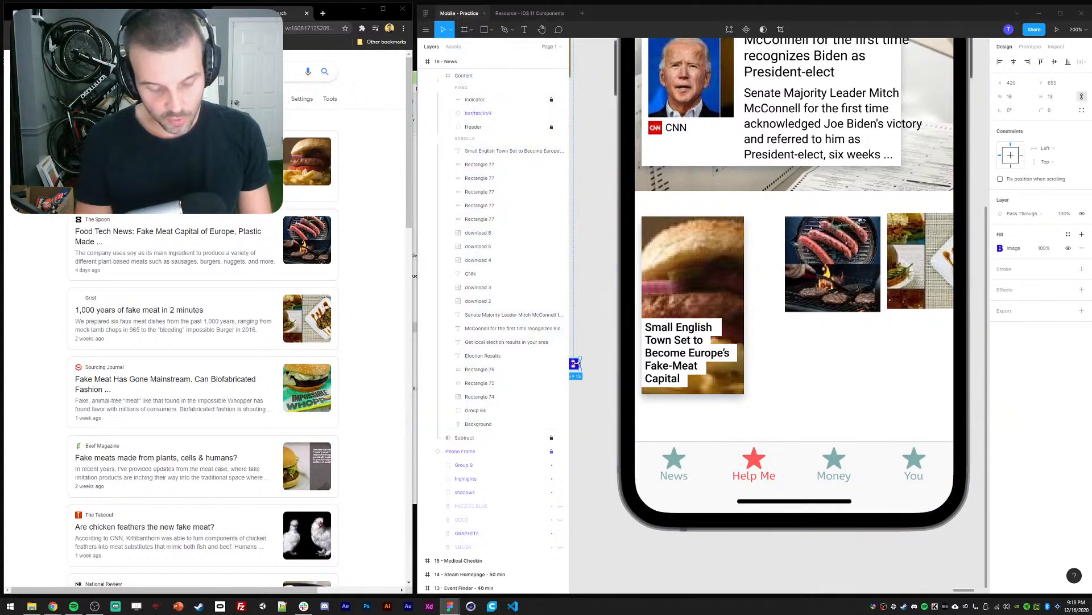
{"action": "left_click_drag", "start_coordinate": [575, 365], "coordinate": [655, 309]}
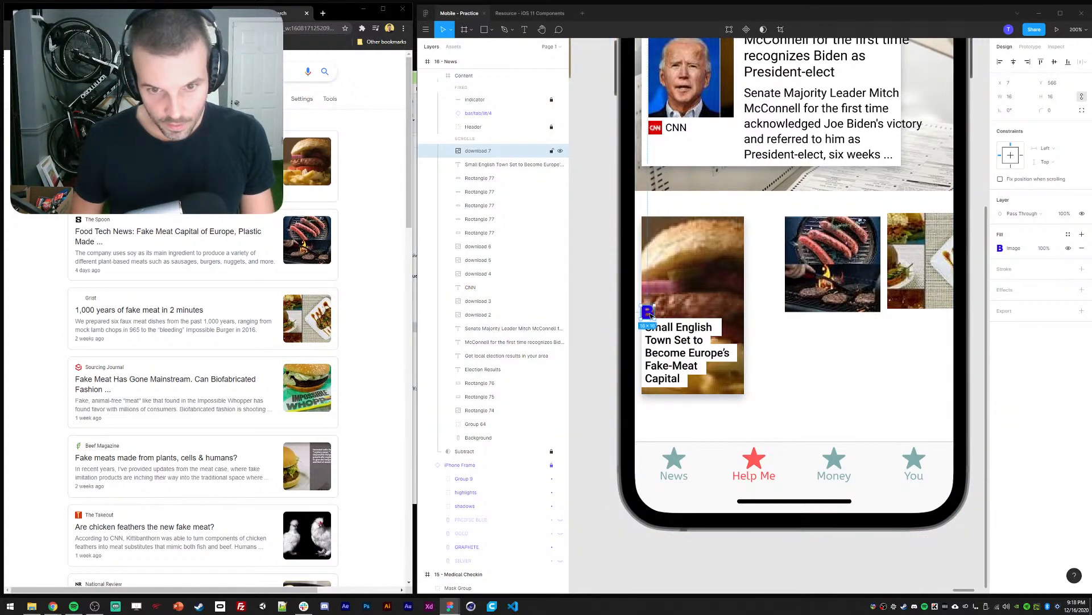
{"action": "left_click", "coordinate": [655, 375]}
{"action": "left_click", "coordinate": [469, 273], "text": "shift"}
{"action": "key", "text": "shift+Up"}
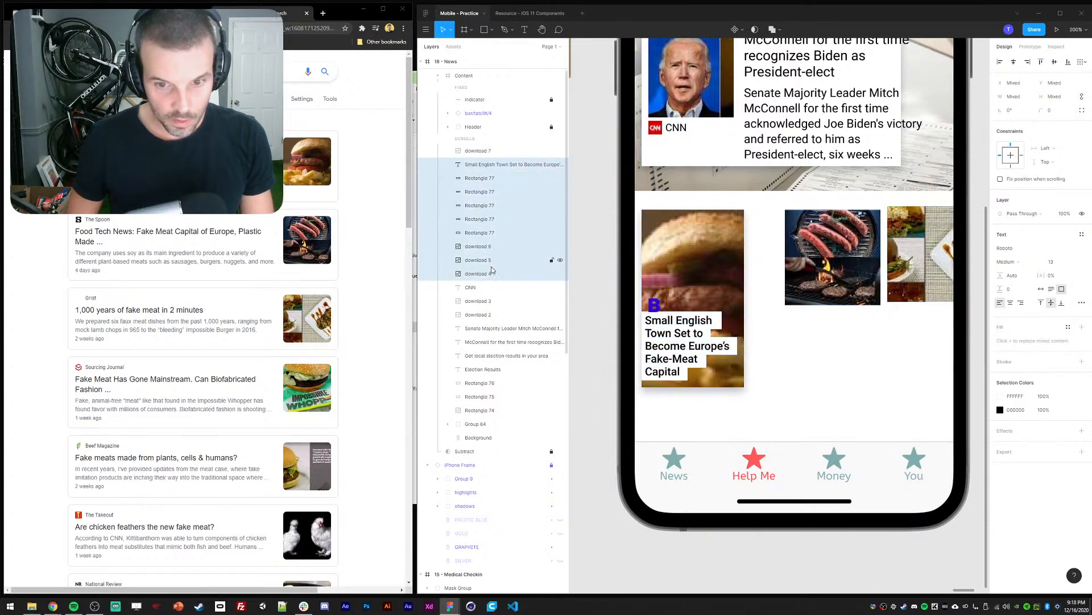
{"action": "key", "text": "ctrl+z"}
Move the Bloomberg logo down below the headline's last line, to X 15 and Y 671
{"action": "left_click", "coordinate": [466, 153]}
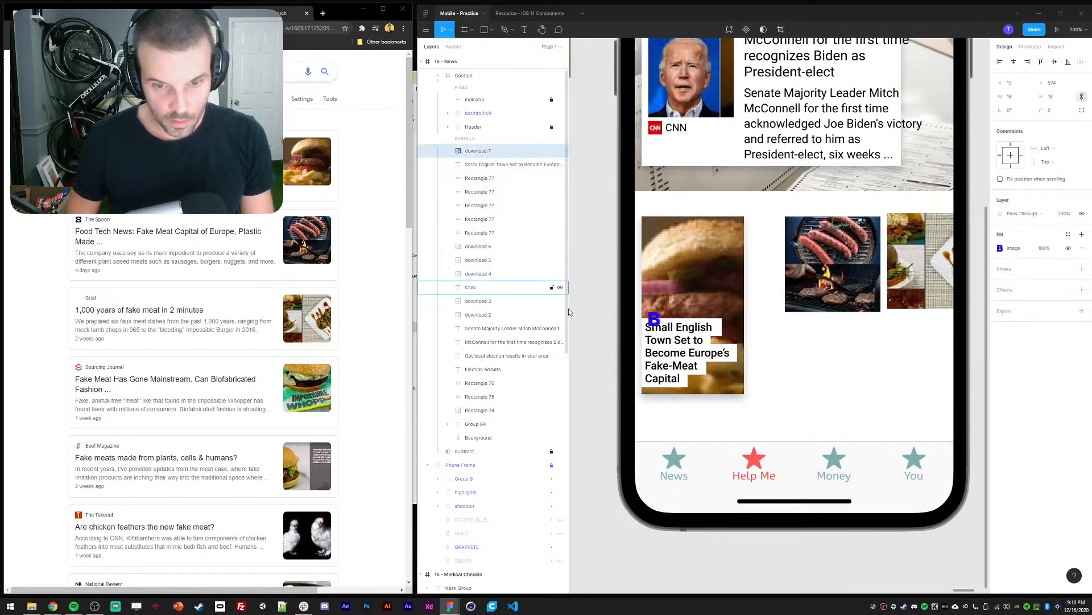
{"action": "key", "text": "shift+Down"}
{"action": "key", "text": "shift+Down"}
{"action": "key", "text": "shift+Down"}
{"action": "key", "text": "shift+Down"}
{"action": "key", "text": "shift+Down"}
{"action": "key", "text": "shift+Down"}
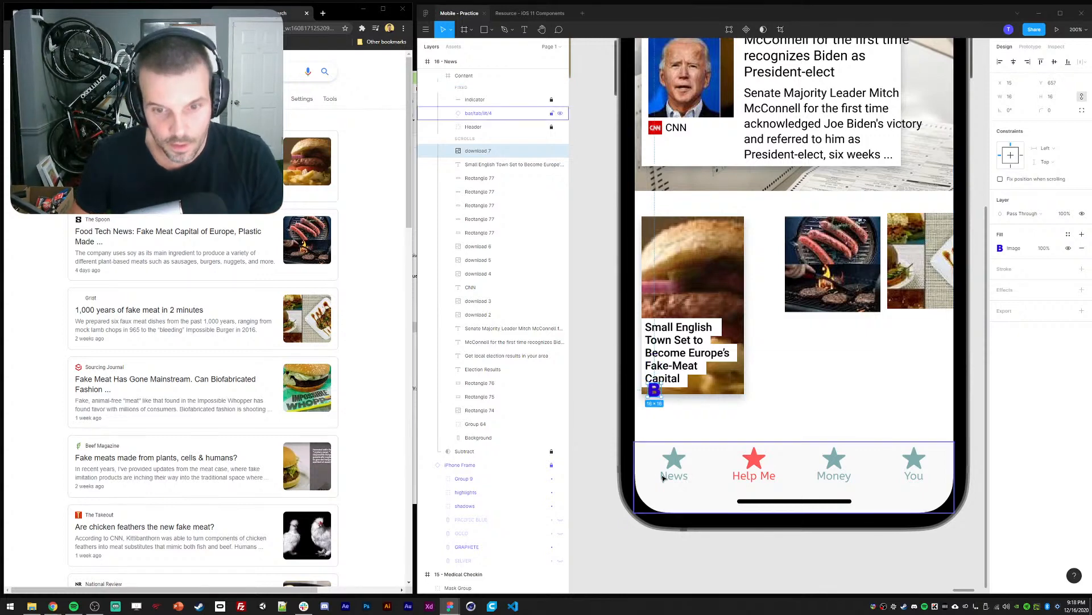
{"action": "key", "text": "shift+Down"}
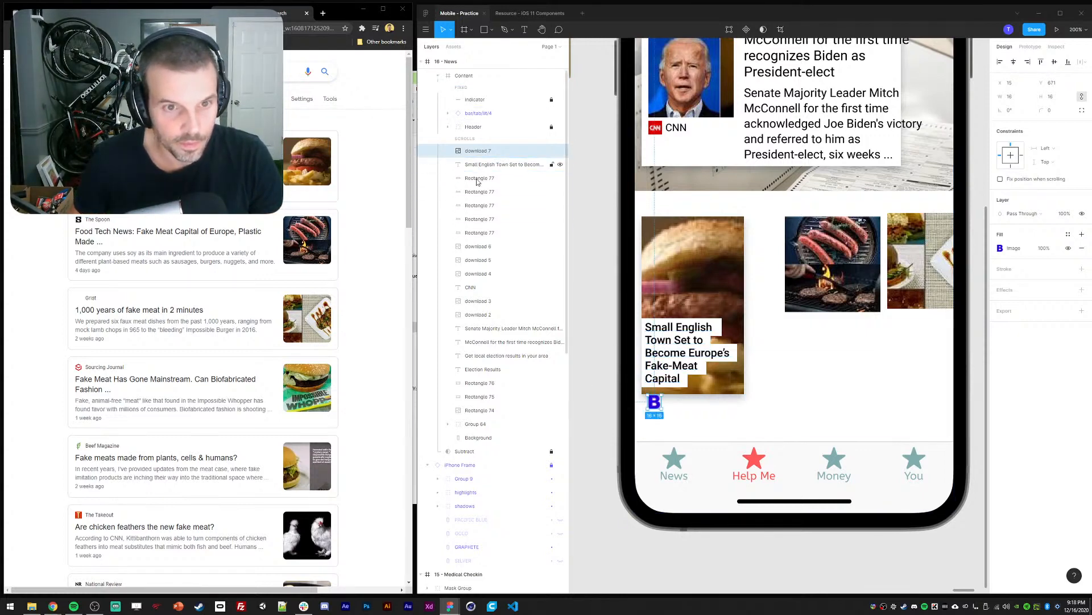
Move the logo, headline and five white strips up together so the logo sits inside the burger image
{"action": "left_click", "coordinate": [479, 235], "text": "shift"}
{"action": "key", "text": "shift+Up"}
{"action": "key", "text": "shift+Up"}
{"action": "key", "text": "shift+Up"}
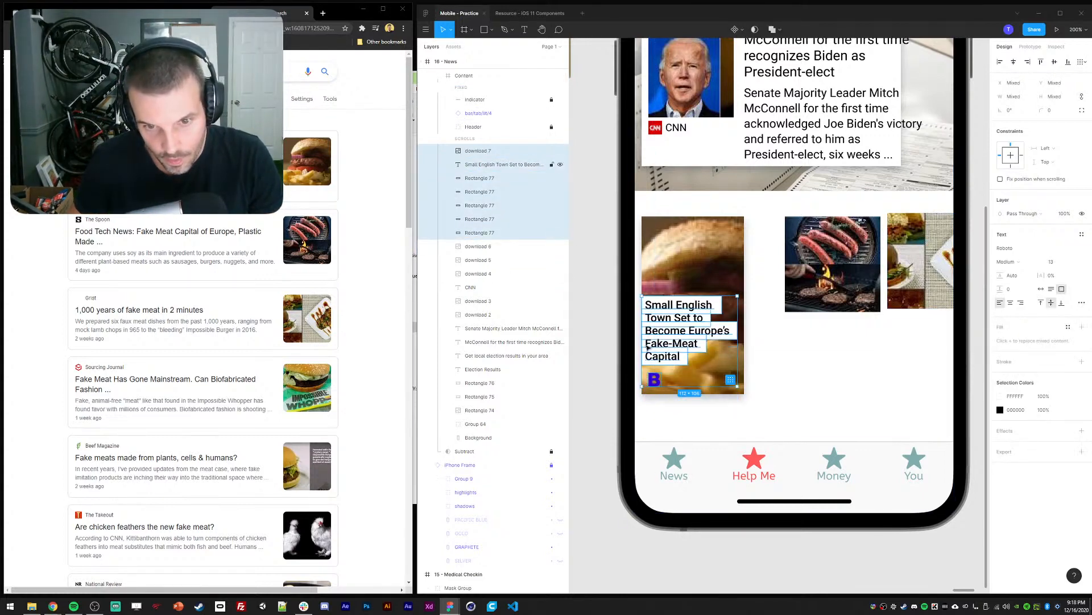
{"action": "key", "text": "Escape"}
{"action": "key", "text": "shift+0"}
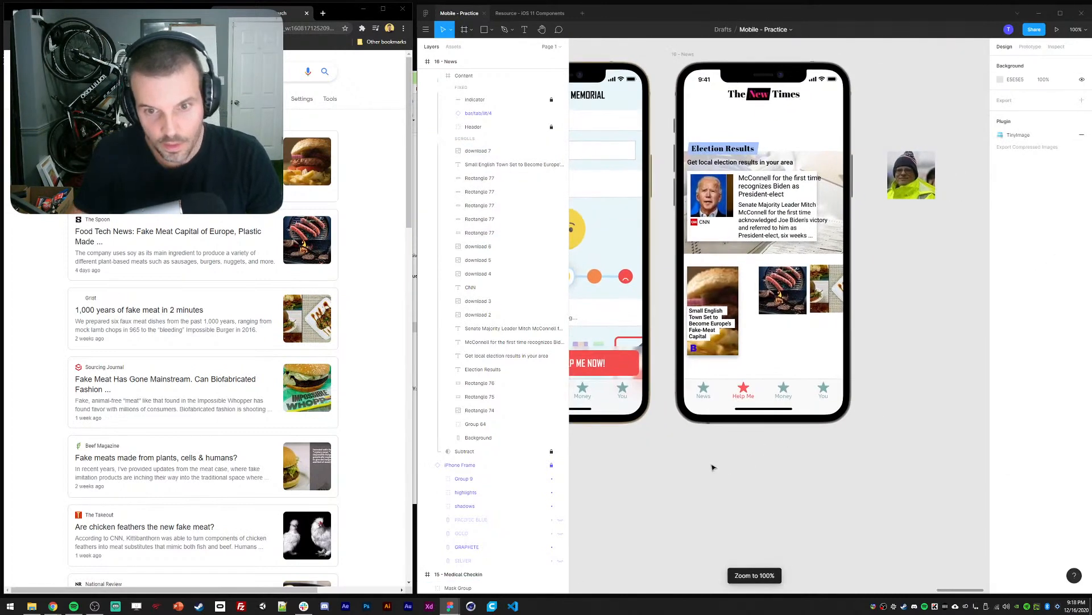
{"action": "left_click", "coordinate": [719, 290]}
{"action": "left_click_drag", "start_coordinate": [716, 464], "coordinate": [745, 482]}
{"action": "left_click", "coordinate": [757, 477]}
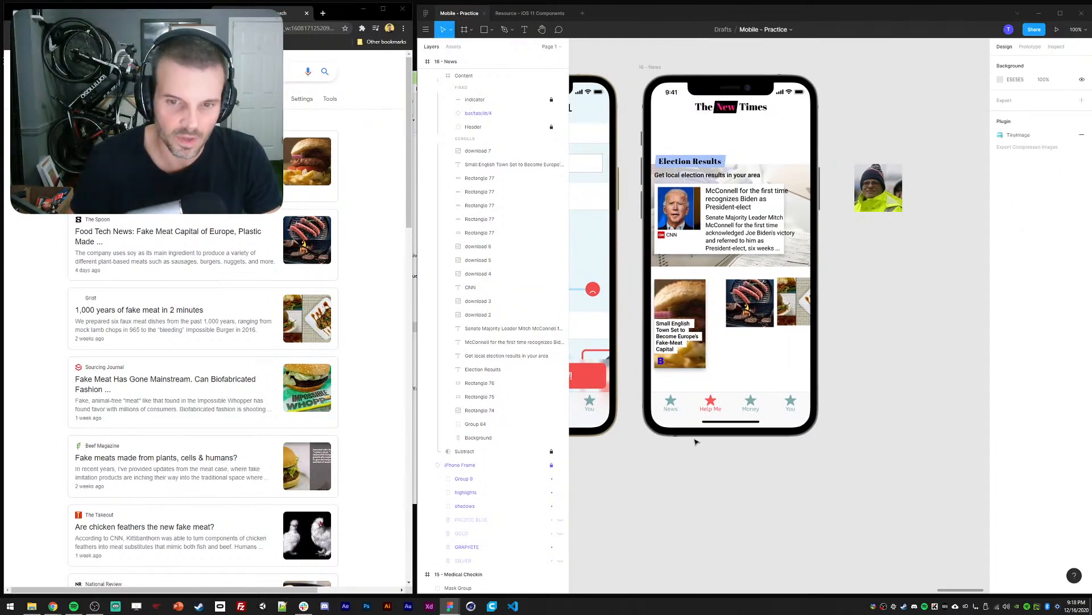
Copy the burger image's drop shadow onto the grilled-sausage image and the plated-food image beside it
{"action": "scroll", "coordinate": [695, 441], "scroll_direction": "up", "scroll_amount": 5}
{"action": "left_click", "coordinate": [668, 268]}
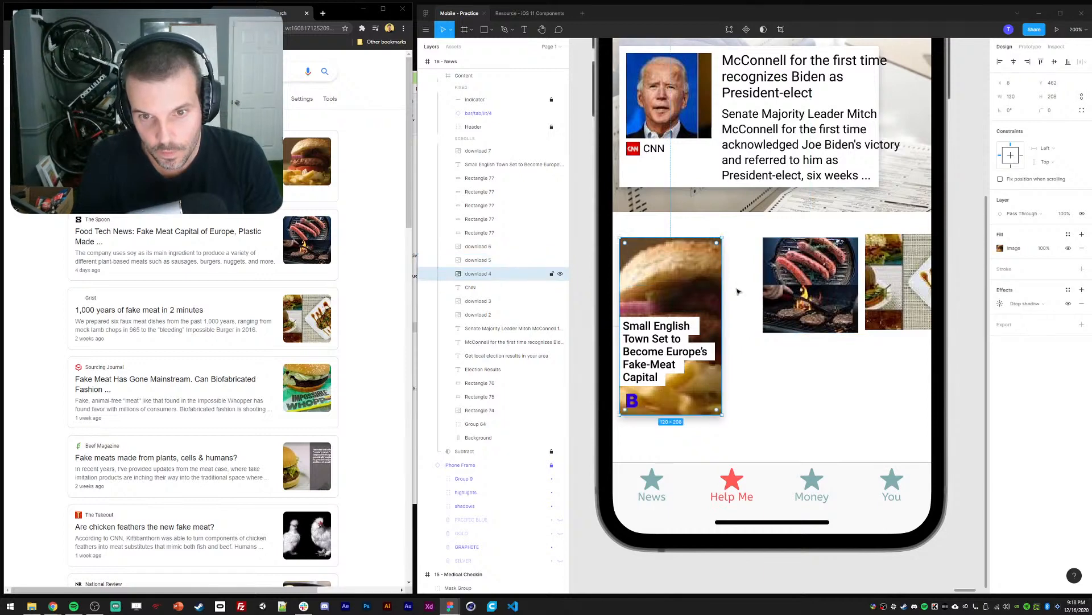
{"action": "left_click", "coordinate": [999, 305]}
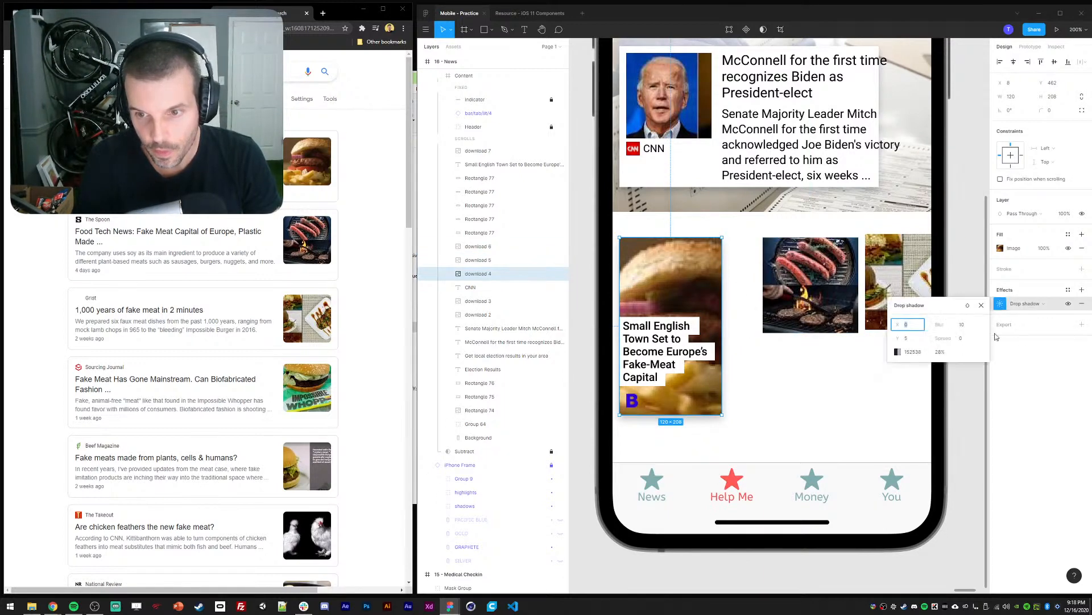
{"action": "left_click", "coordinate": [1044, 303]}
{"action": "left_click", "coordinate": [999, 311]}
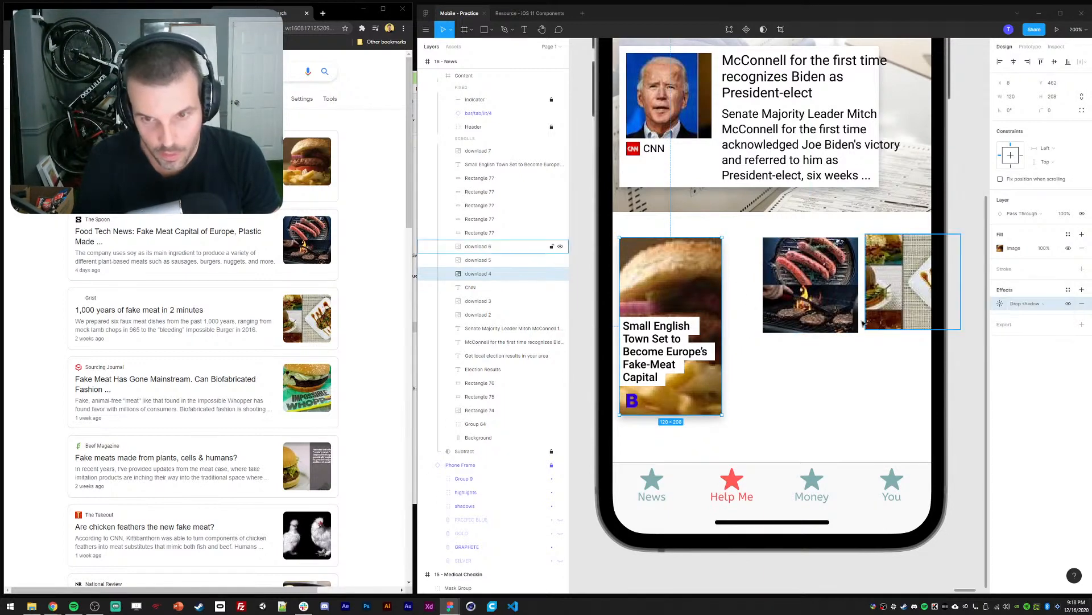
{"action": "left_click", "coordinate": [814, 284]}
{"action": "left_click", "coordinate": [908, 287], "text": "shift"}
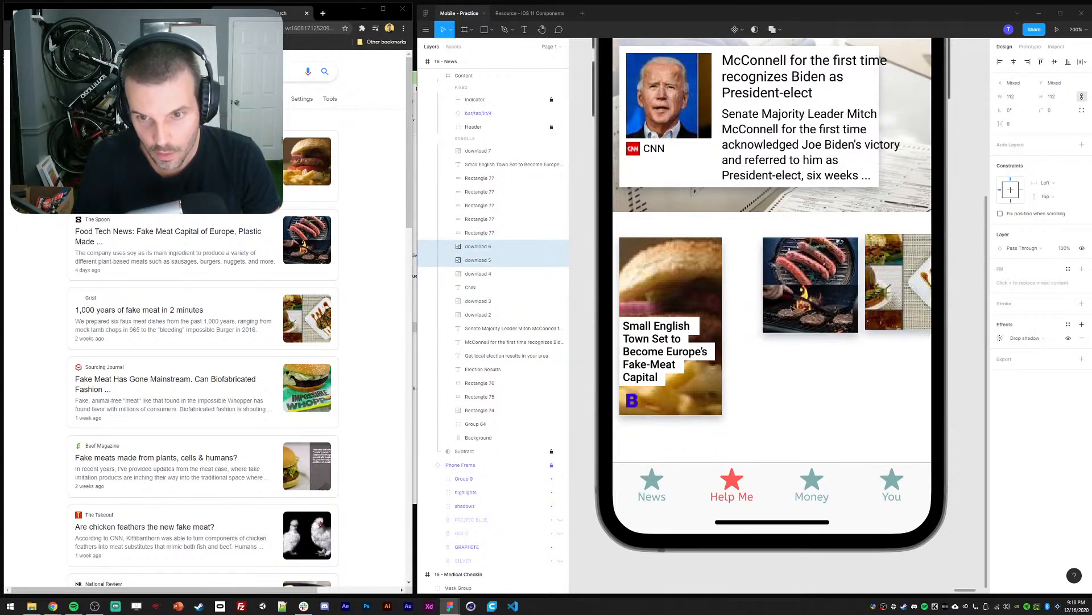
Move the sausage and plated-food images next to the burger image and set both to 120 wide and 208 high
{"action": "left_click_drag", "start_coordinate": [792, 309], "coordinate": [756, 309]}
{"action": "left_click", "coordinate": [701, 276]}
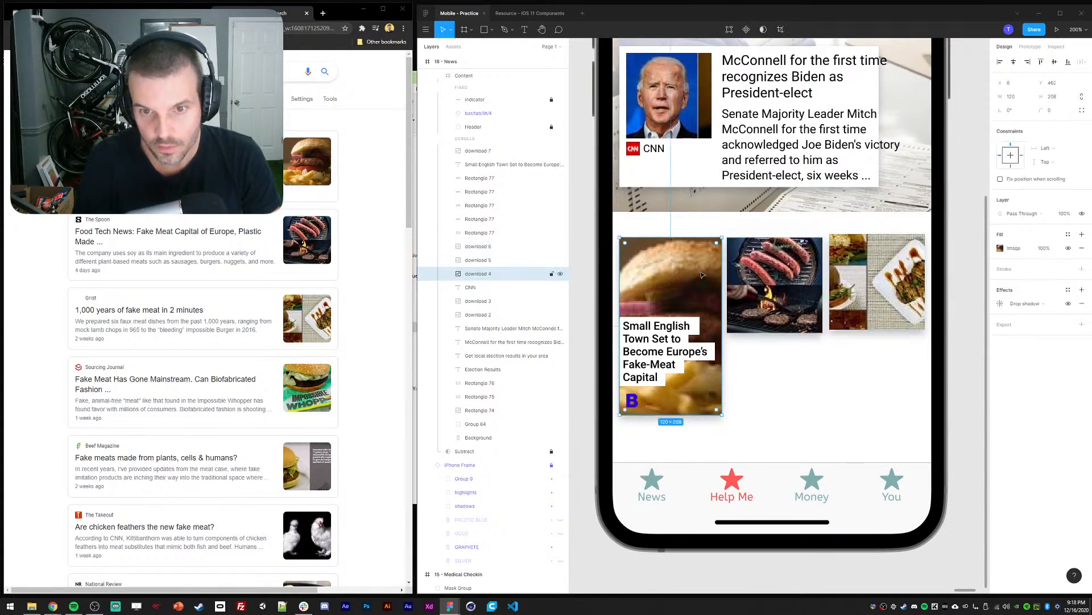
{"action": "left_click", "coordinate": [759, 272]}
{"action": "left_click", "coordinate": [888, 269], "text": "shift"}
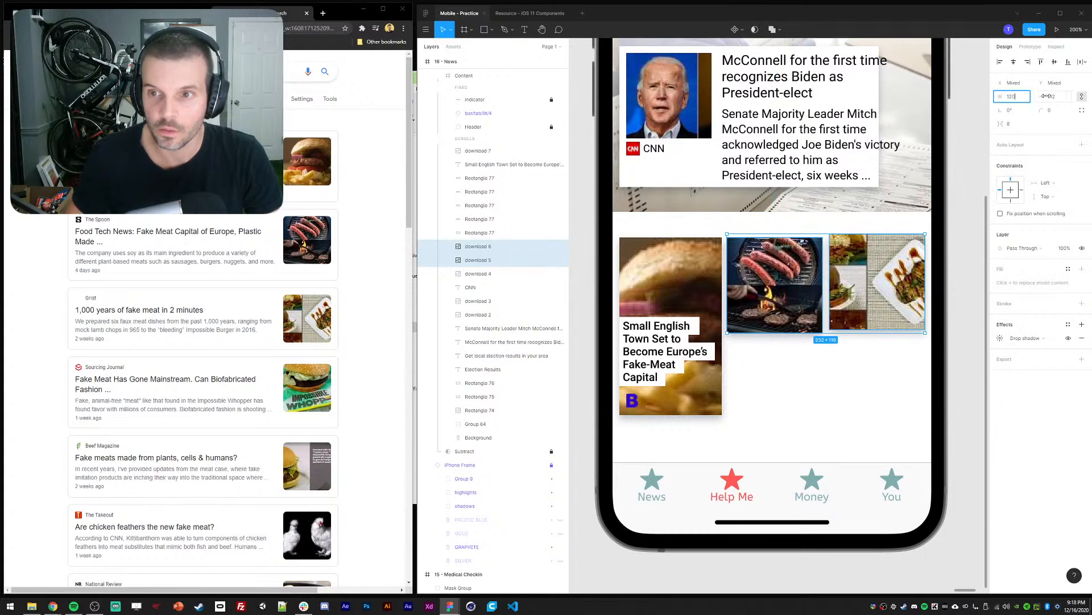
{"action": "type", "text": "120"}
{"action": "key", "text": "Tab"}
{"action": "type", "text": "280"}
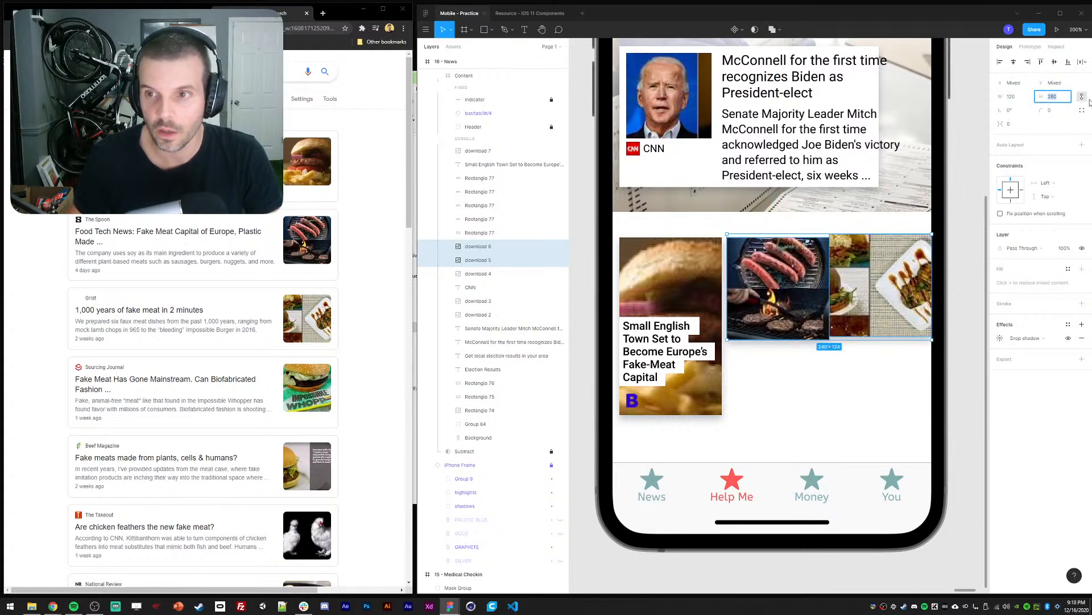
{"action": "key", "text": "Return"}
{"action": "type", "text": "8"}
{"action": "key", "text": "Return"}
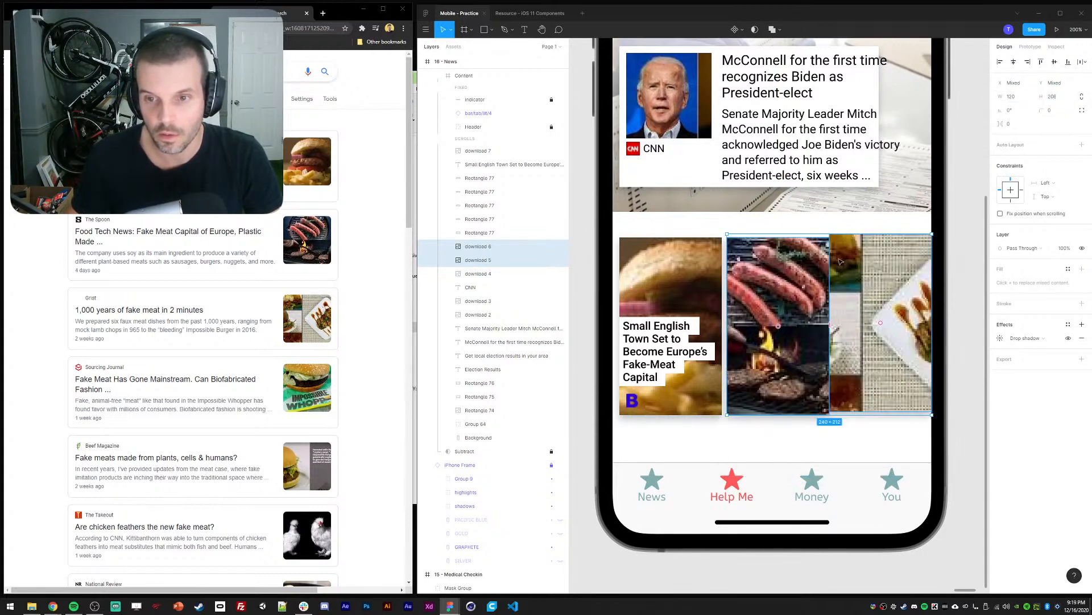
Align the sausage and plated-food images with the burger image's top edge at Y 462, leaving small equal gaps between the three
{"action": "left_click", "coordinate": [759, 353]}
{"action": "left_click_drag", "start_coordinate": [761, 332], "coordinate": [765, 332]}
{"action": "left_click_drag", "start_coordinate": [868, 301], "coordinate": [876, 304]}
{"action": "left_click", "coordinate": [732, 457]}
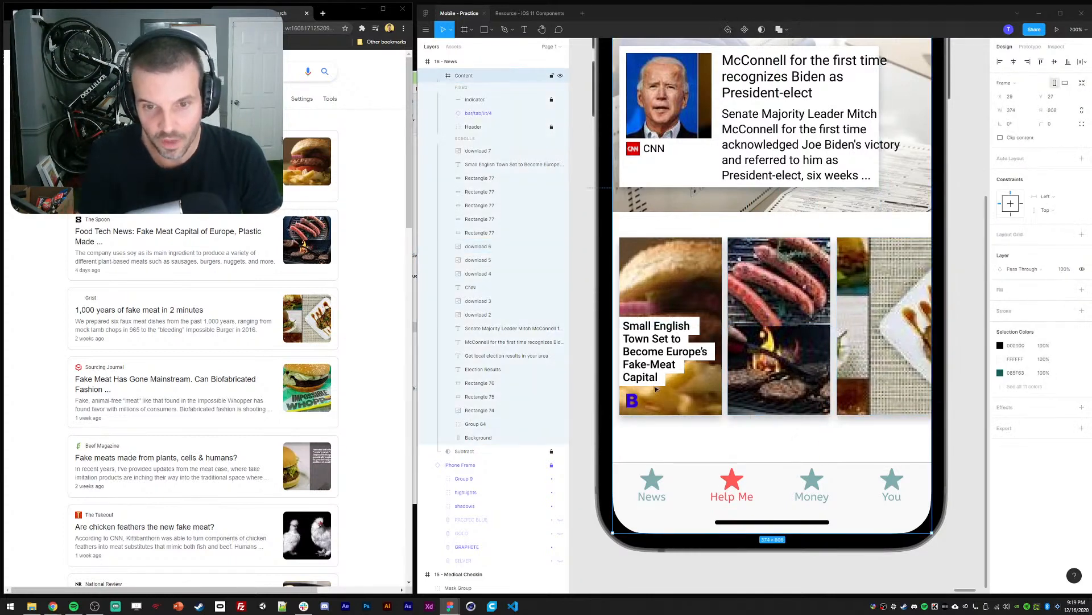
Switch to the browser, show the image results for fake meat and open the Five Star Home Foods burger picture
{"action": "key", "text": "alt+Tab"}
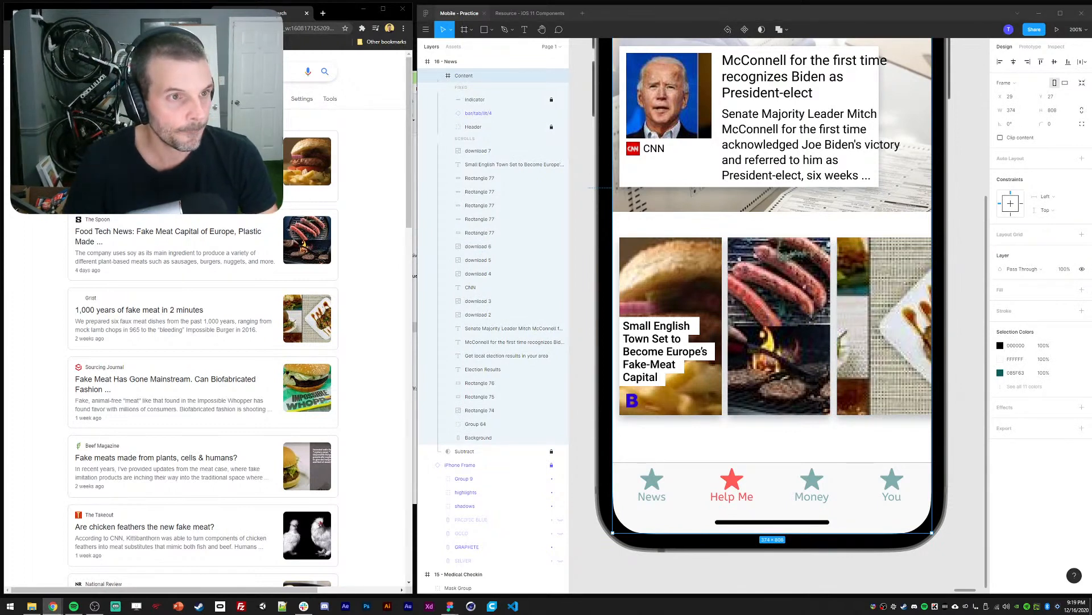
{"action": "left_click", "coordinate": [161, 98]}
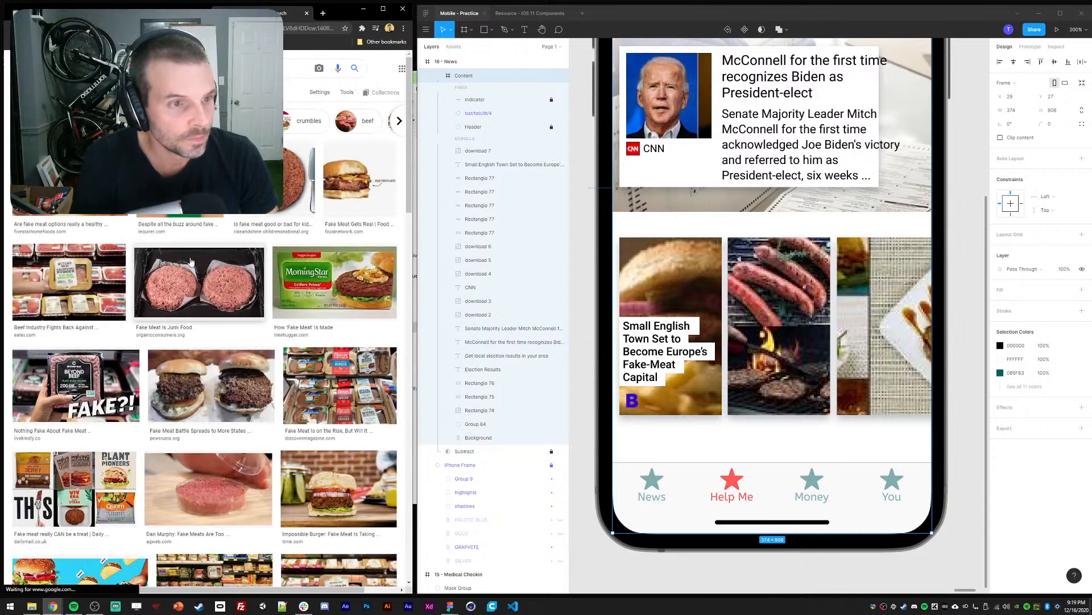
{"action": "left_click", "coordinate": [215, 211]}
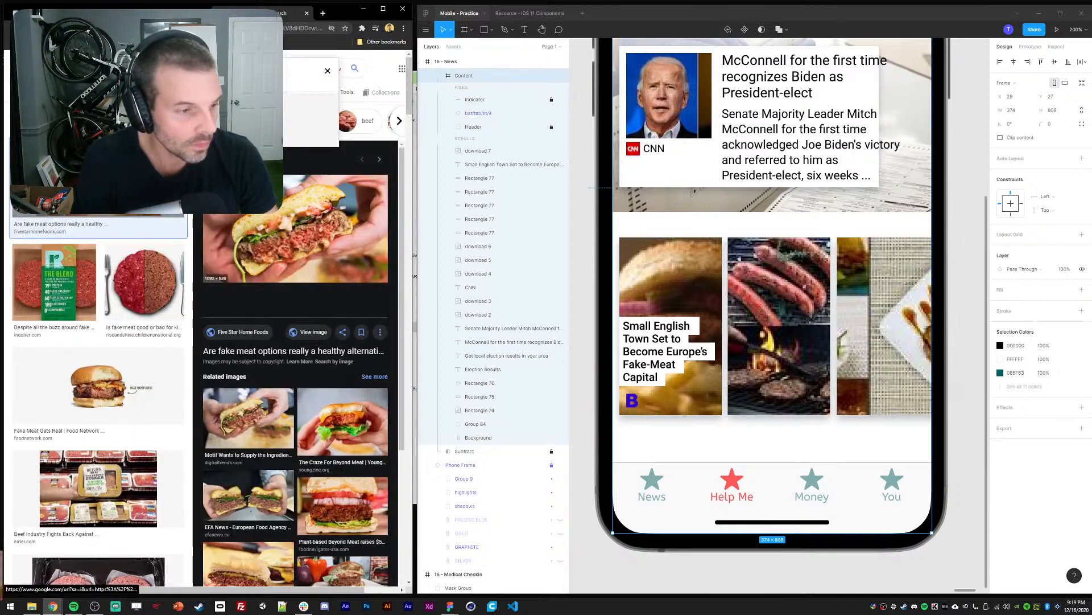
Open the "Fake Meat Is Junk Food" picture from the image results and save it to the desktop
{"action": "scroll", "coordinate": [249, 349], "scroll_direction": "down", "scroll_amount": 3}
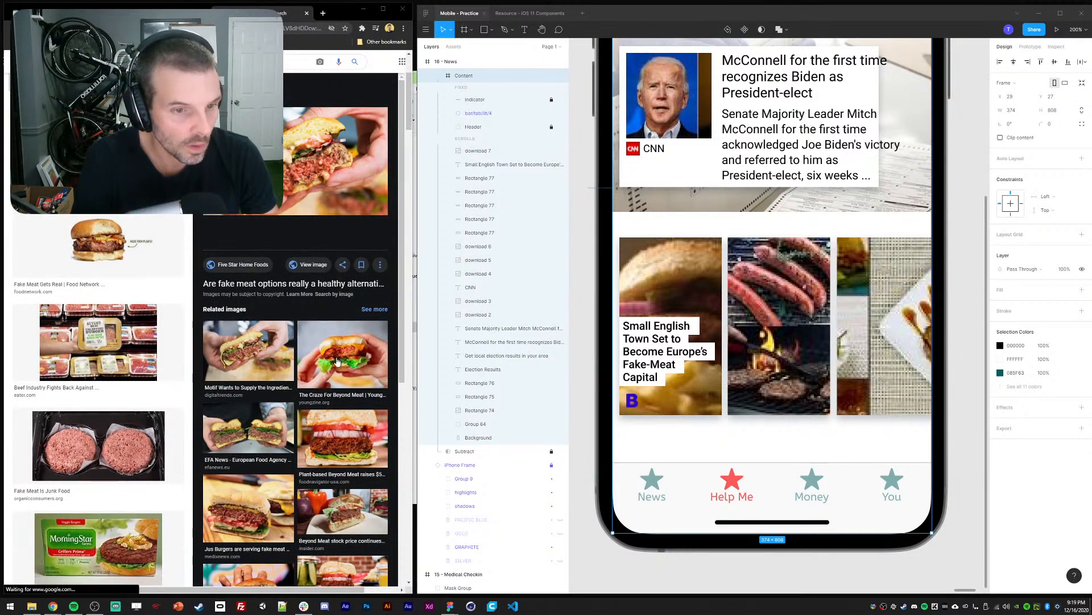
{"action": "scroll", "coordinate": [113, 341], "scroll_direction": "down", "scroll_amount": 3}
{"action": "left_click", "coordinate": [98, 275]}
{"action": "left_click_drag", "start_coordinate": [290, 166], "coordinate": [197, 304]}
Find and open the supermarket shelf picture "Fake Meat vs. Real Meat - The New York Times" in the image results
{"action": "scroll", "coordinate": [80, 405], "scroll_direction": "down", "scroll_amount": 5}
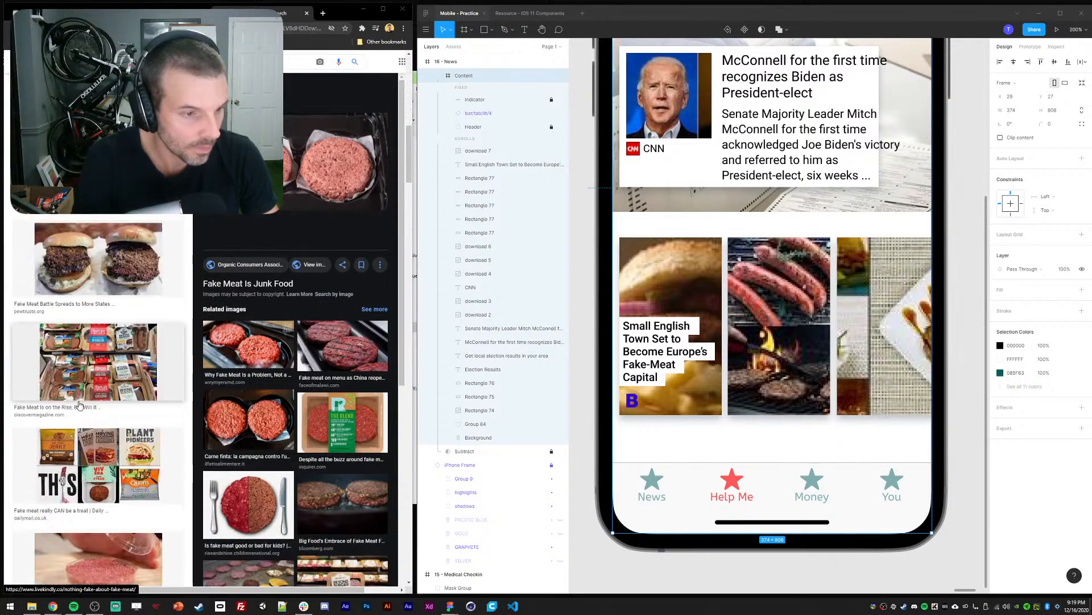
{"action": "scroll", "coordinate": [80, 405], "scroll_direction": "down", "scroll_amount": 10}
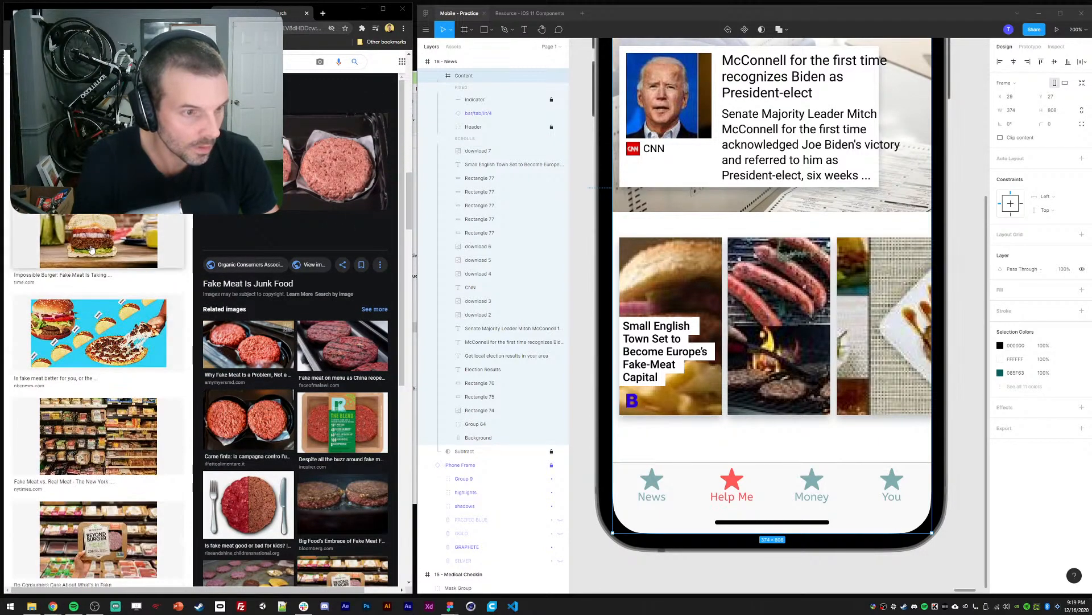
{"action": "scroll", "coordinate": [91, 284], "scroll_direction": "down", "scroll_amount": 10}
{"action": "scroll", "coordinate": [91, 285], "scroll_direction": "up", "scroll_amount": 6}
{"action": "left_click", "coordinate": [98, 236]}
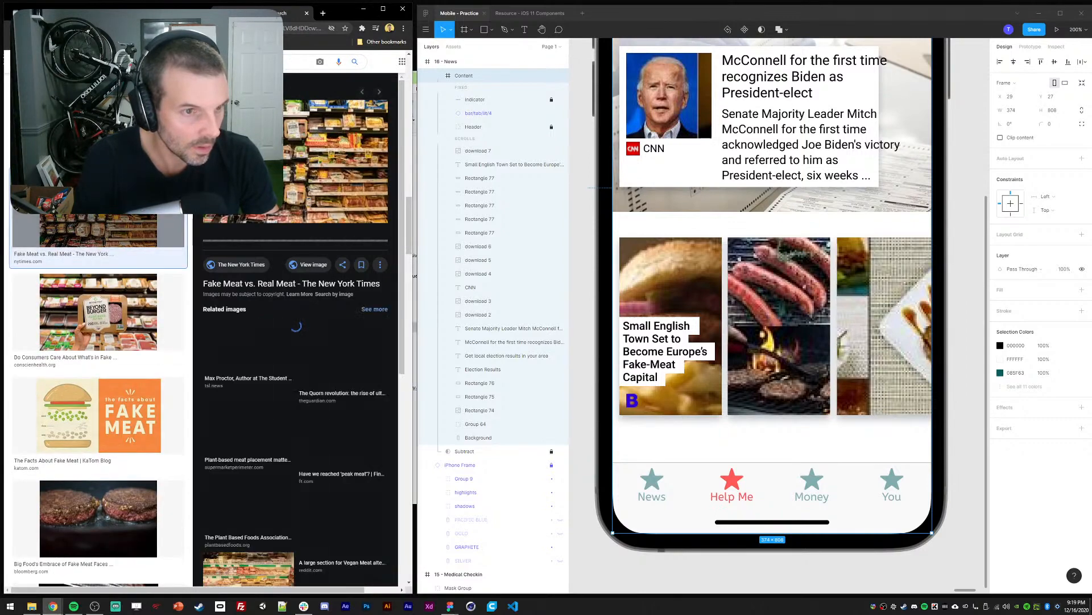
Back in the design, replace the first card's image fill with impossibleburger.webp from the desktop
{"action": "left_click", "coordinate": [672, 319]}
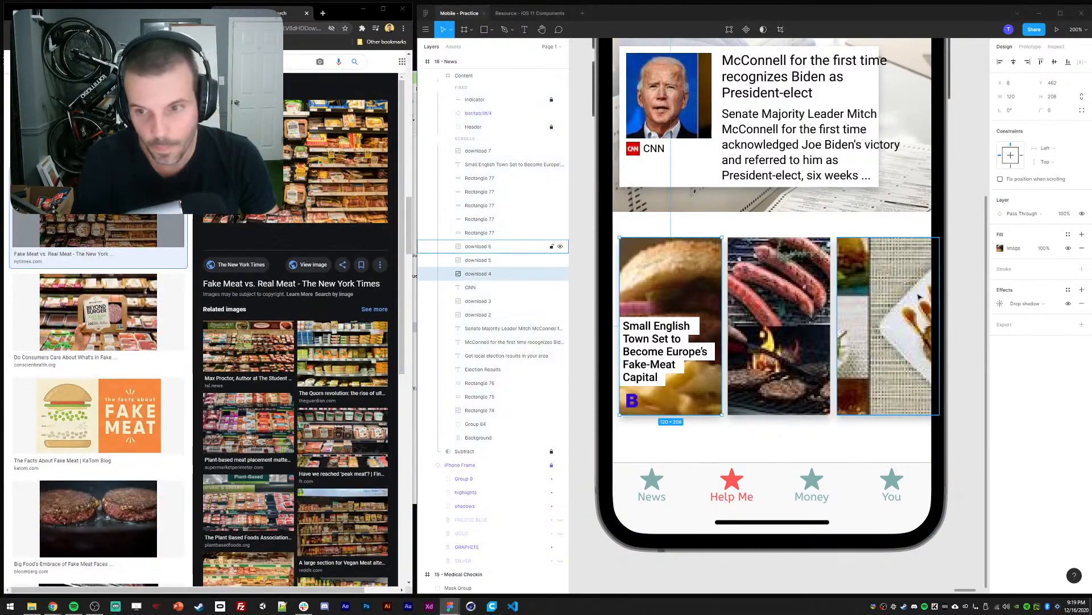
{"action": "double_click", "coordinate": [920, 297]}
{"action": "left_click", "coordinate": [949, 318]}
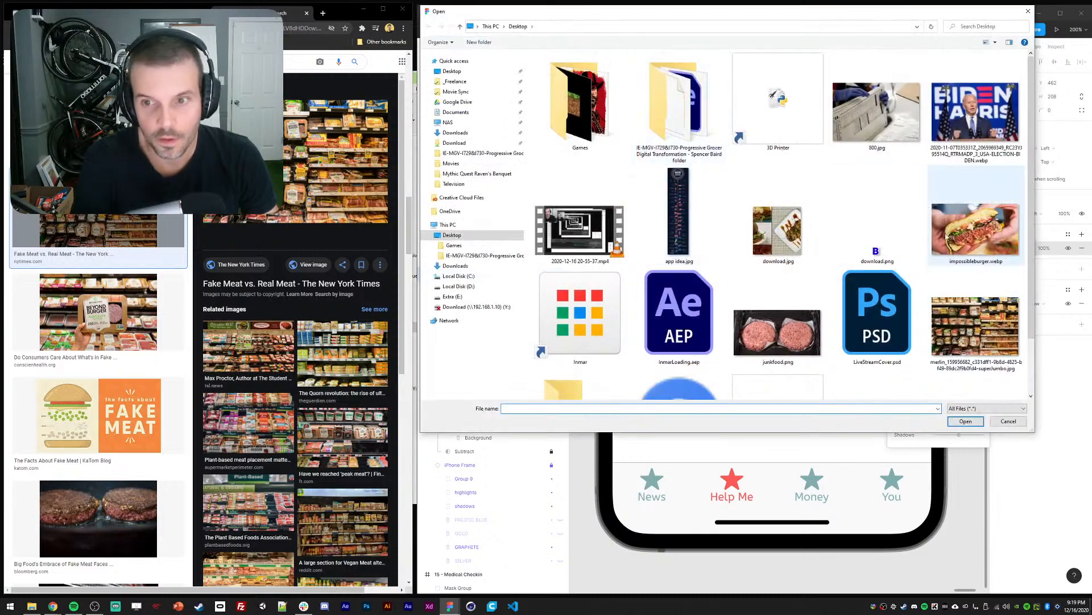
{"action": "double_click", "coordinate": [947, 236]}
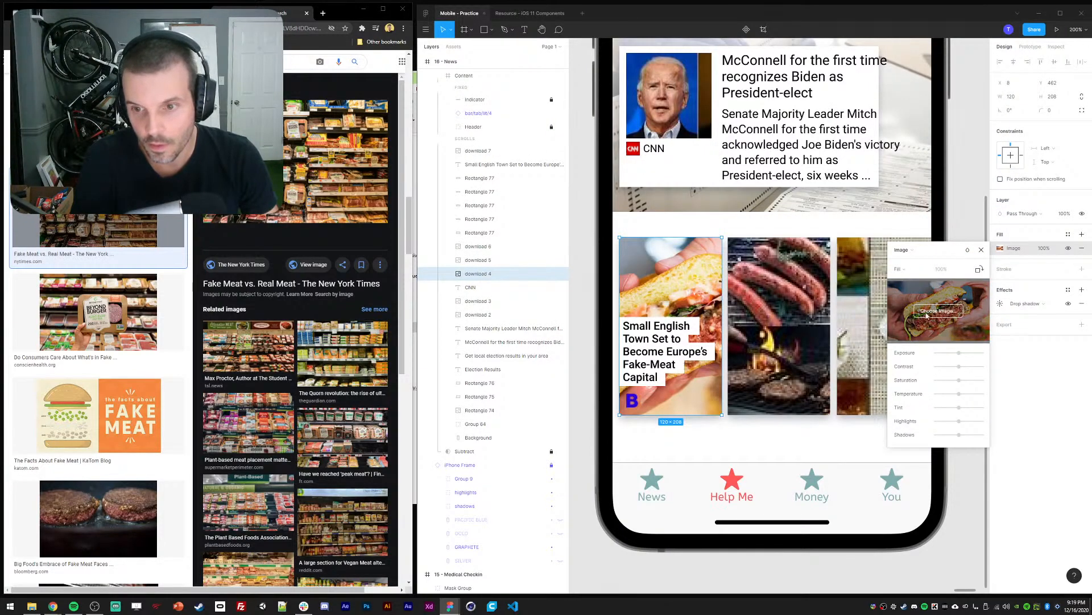
Replace the middle card's sausage image fill with junkfood.png from the desktop
{"action": "left_click", "coordinate": [781, 291]}
{"action": "left_click", "coordinate": [1000, 248]}
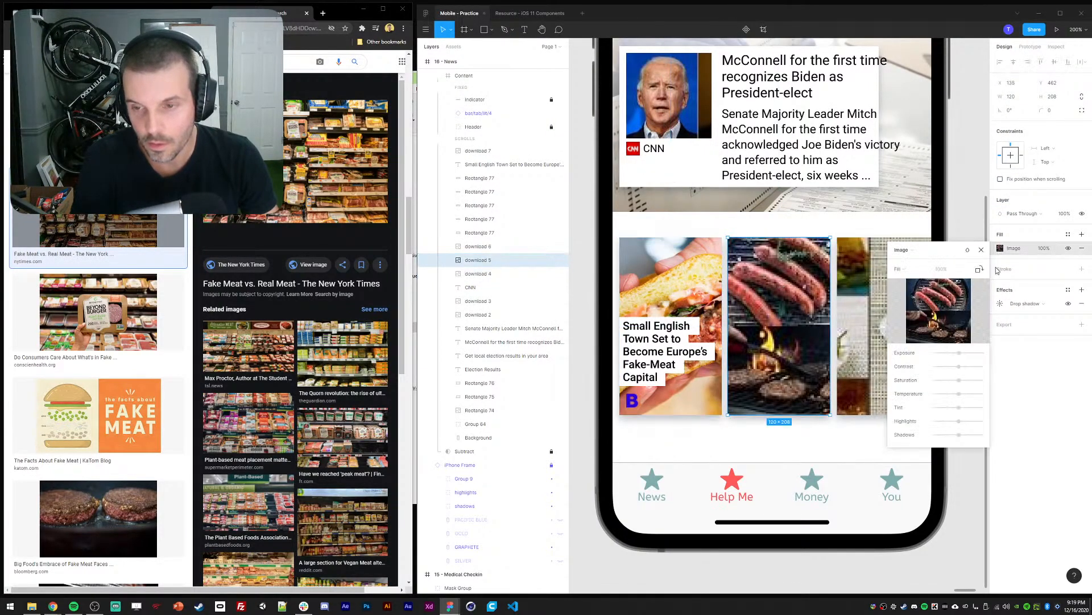
{"action": "left_click", "coordinate": [949, 310]}
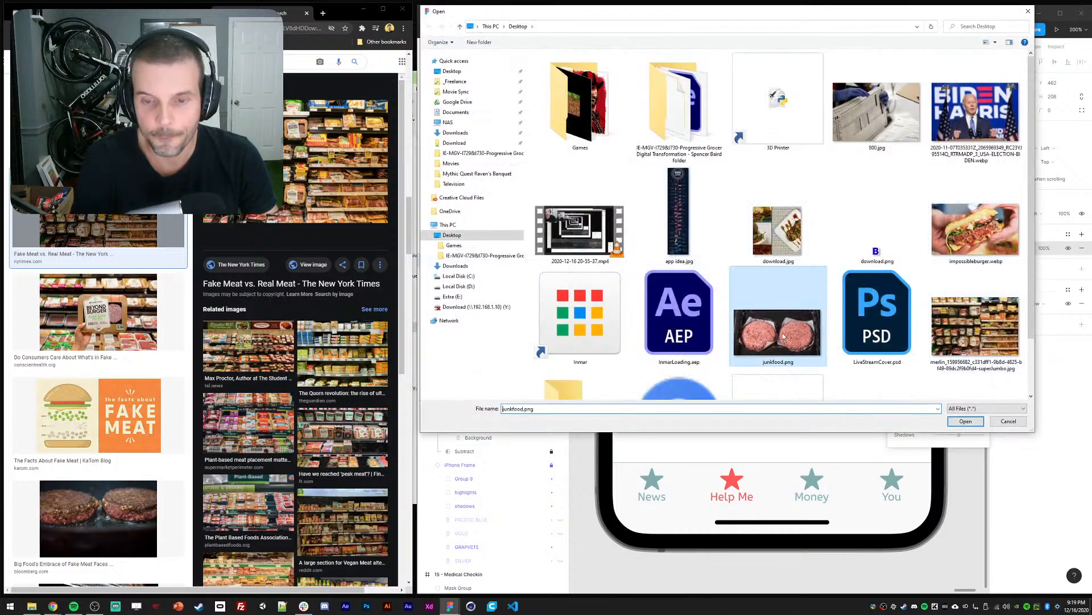
{"action": "double_click", "coordinate": [778, 307]}
Replace the third card's plated-food image fill with the supermarket shelf picture from the desktop
{"action": "left_click", "coordinate": [852, 285]}
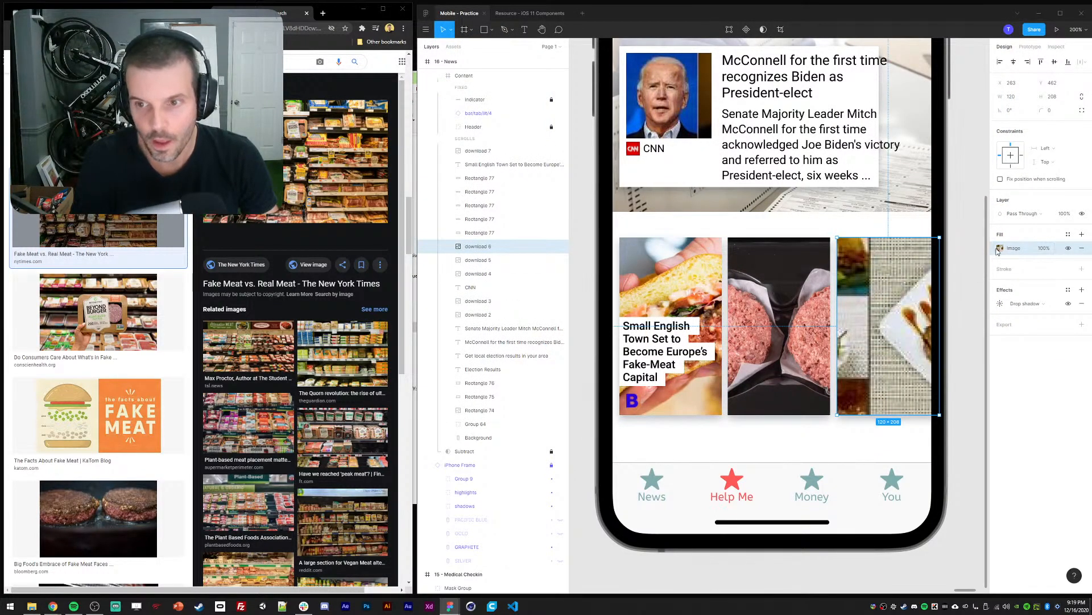
{"action": "left_click", "coordinate": [1000, 249]}
{"action": "left_click", "coordinate": [938, 310]}
{"action": "double_click", "coordinate": [948, 322]}
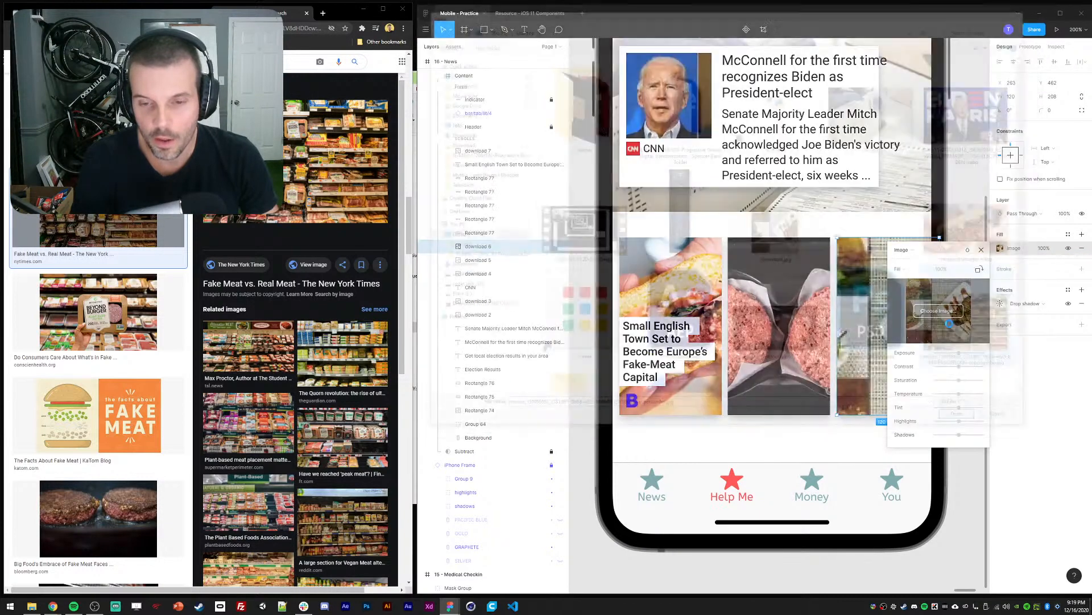
{"action": "left_click", "coordinate": [982, 250]}
Examine the whole news screen at 100% to judge the three new card images in the layout
{"action": "left_click_drag", "start_coordinate": [976, 197], "coordinate": [931, 207]}
{"action": "left_click", "coordinate": [931, 209]}
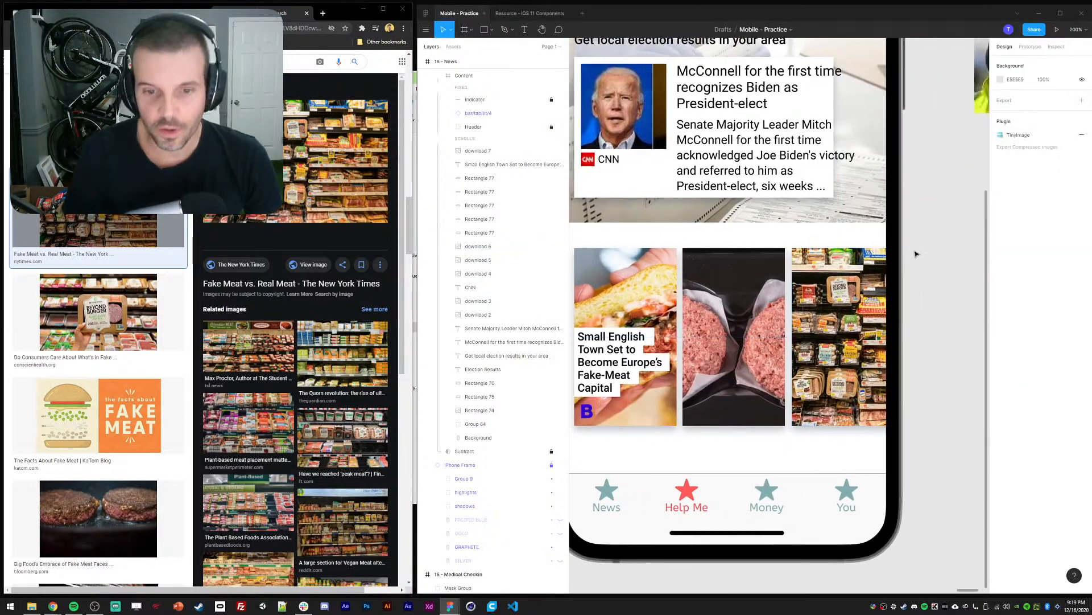
{"action": "left_click_drag", "start_coordinate": [889, 243], "coordinate": [958, 227]}
{"action": "left_click_drag", "start_coordinate": [712, 287], "coordinate": [701, 303]}
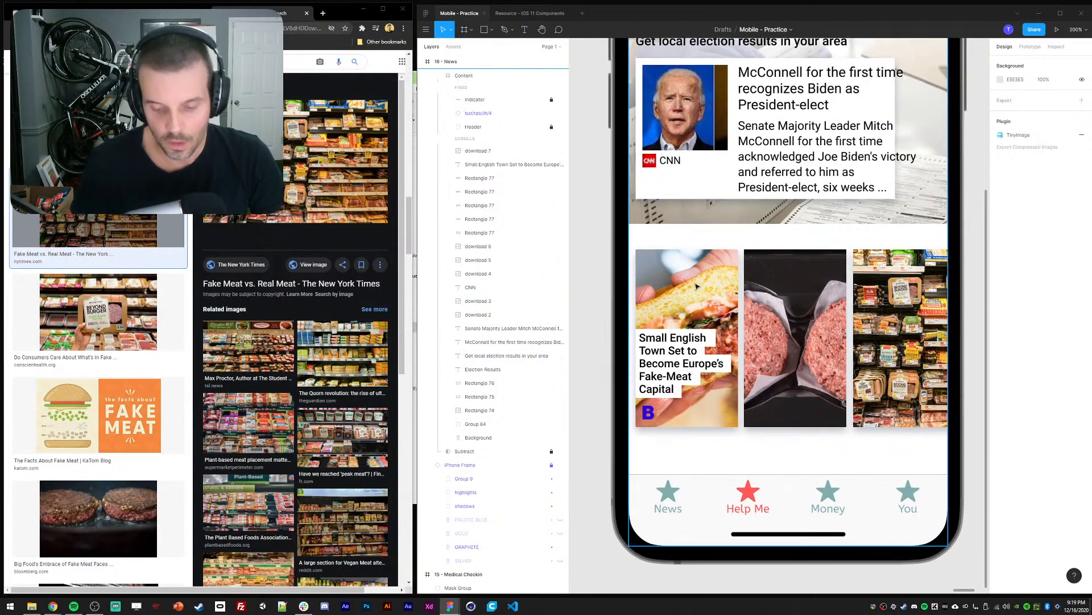
{"action": "key", "text": "shift+0"}
{"action": "key", "text": "minus"}
{"action": "left_click_drag", "start_coordinate": [800, 454], "coordinate": [747, 489]}
{"action": "key", "text": "plus"}
{"action": "key", "text": "plus"}
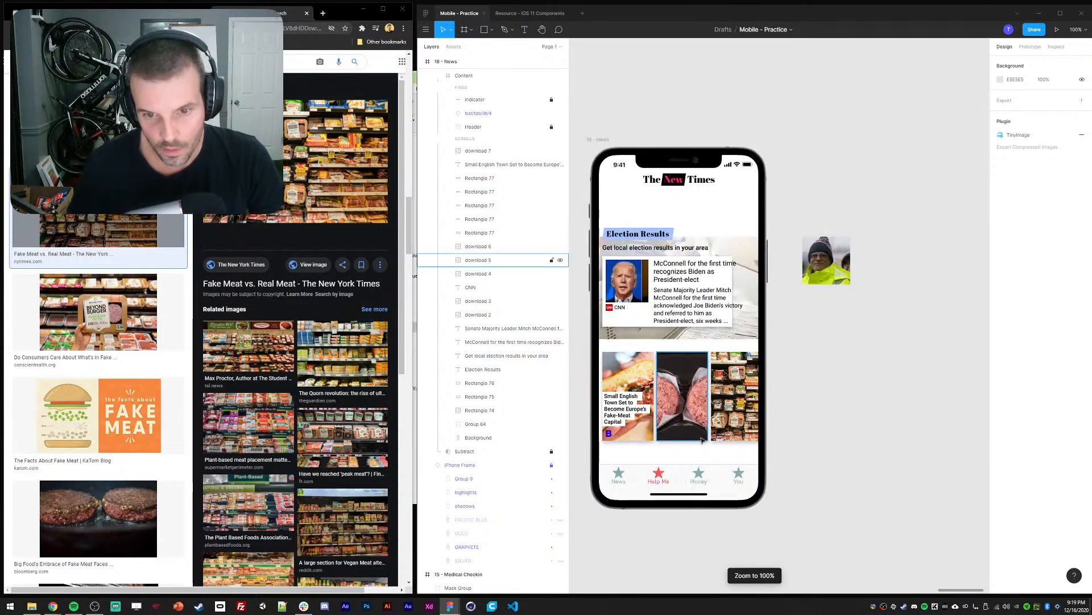
{"action": "left_click_drag", "start_coordinate": [647, 430], "coordinate": [853, 370]}
{"action": "key", "text": "shift+0"}
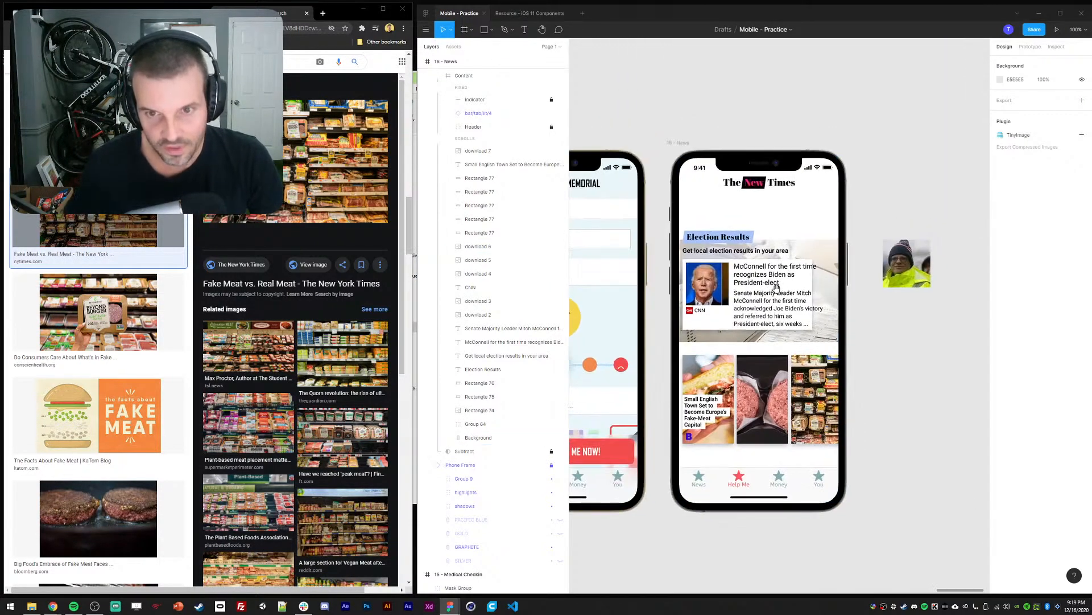
Group the "Election Results" heading text with the blue highlight shape behind it
{"action": "left_click", "coordinate": [740, 236]}
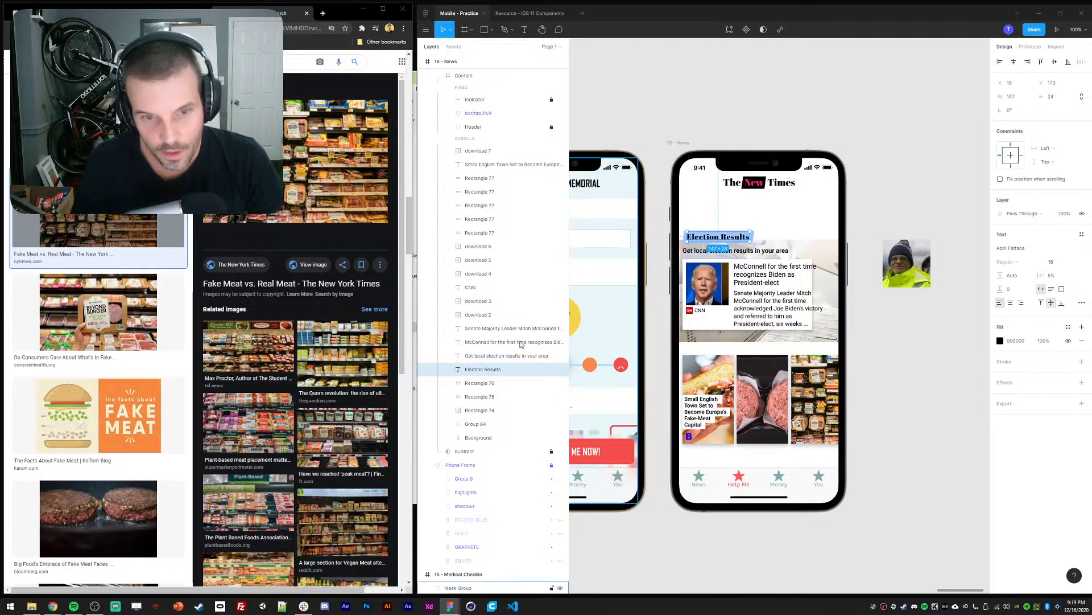
{"action": "left_click", "coordinate": [477, 396], "text": "shift"}
{"action": "key", "text": "ctrl+g"}
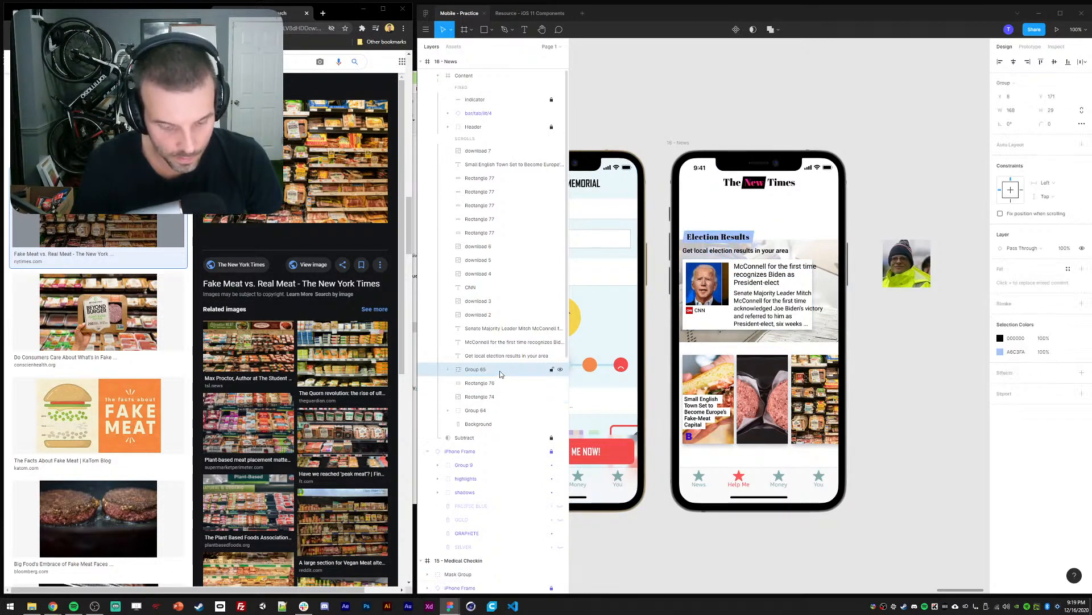
Duplicate the "Election Results" heading group and move the copy straight down to the top edge of the three food images
{"action": "key", "text": "ctrl+d"}
{"action": "key", "text": "shift+Down"}
{"action": "key", "text": "shift+Down"}
{"action": "key", "text": "shift+Down"}
{"action": "key", "text": "shift+Down"}
{"action": "key", "text": "shift+Down"}
{"action": "key", "text": "shift+Down"}
{"action": "key", "text": "shift+Down"}
{"action": "key", "text": "shift+Down"}
{"action": "key", "text": "shift+Down"}
{"action": "key", "text": "shift+Down"}
{"action": "key", "text": "shift+Down"}
{"action": "key", "text": "shift+Down"}
{"action": "key", "text": "shift+Down"}
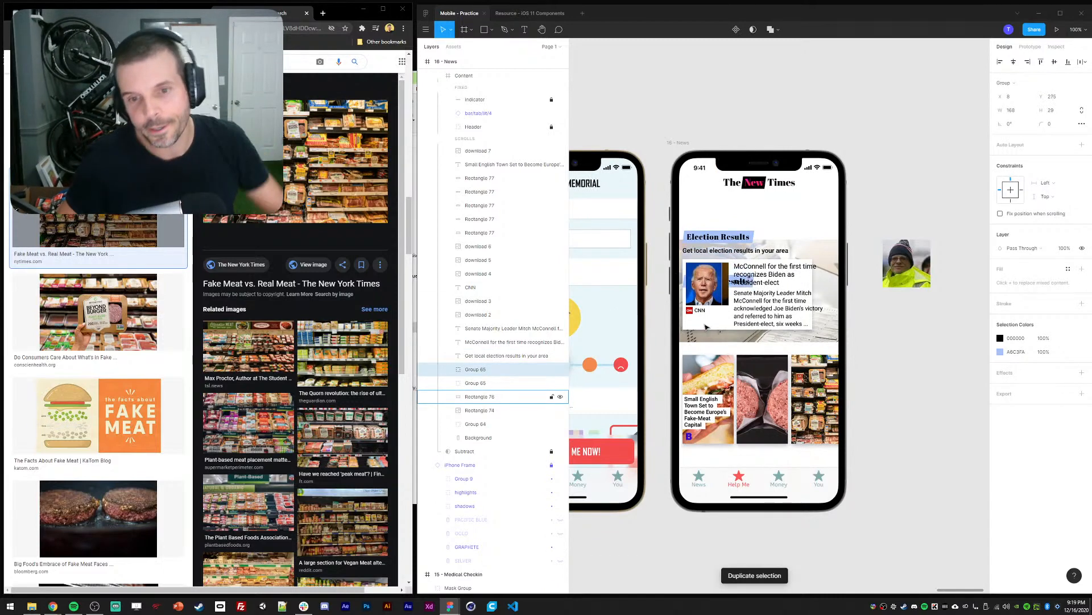
{"action": "left_click_drag", "start_coordinate": [706, 327], "coordinate": [730, 396]}
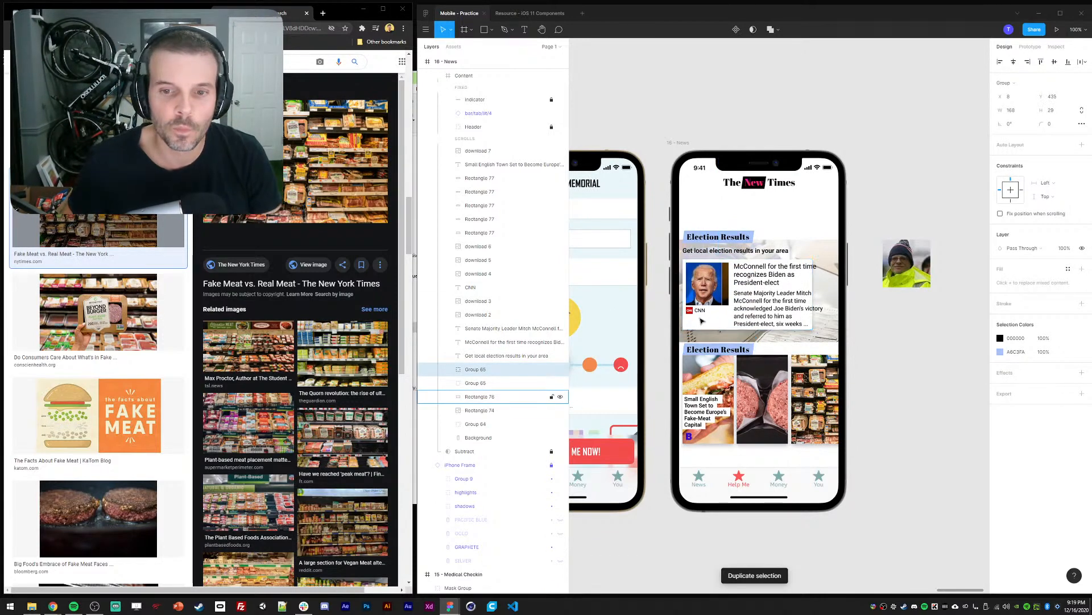
{"action": "key", "text": "shift+Down"}
{"action": "key", "text": "shift+Down"}
Shift the copied heading and the fake-meat row with its images, headline text, strips and logo slightly down the screen
{"action": "left_click", "coordinate": [711, 392]}
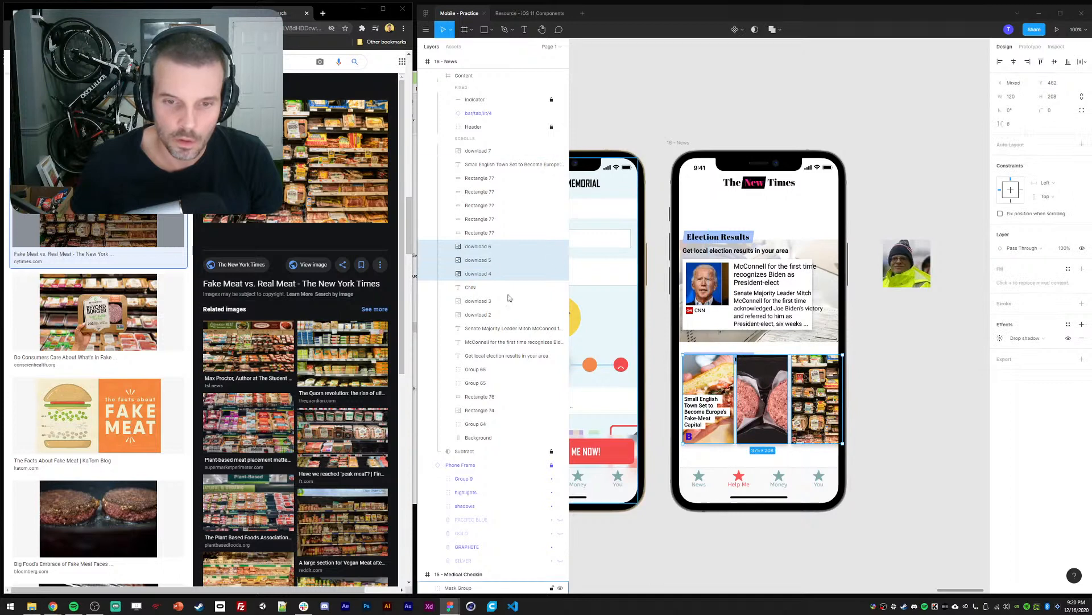
{"action": "left_click", "coordinate": [469, 152]}
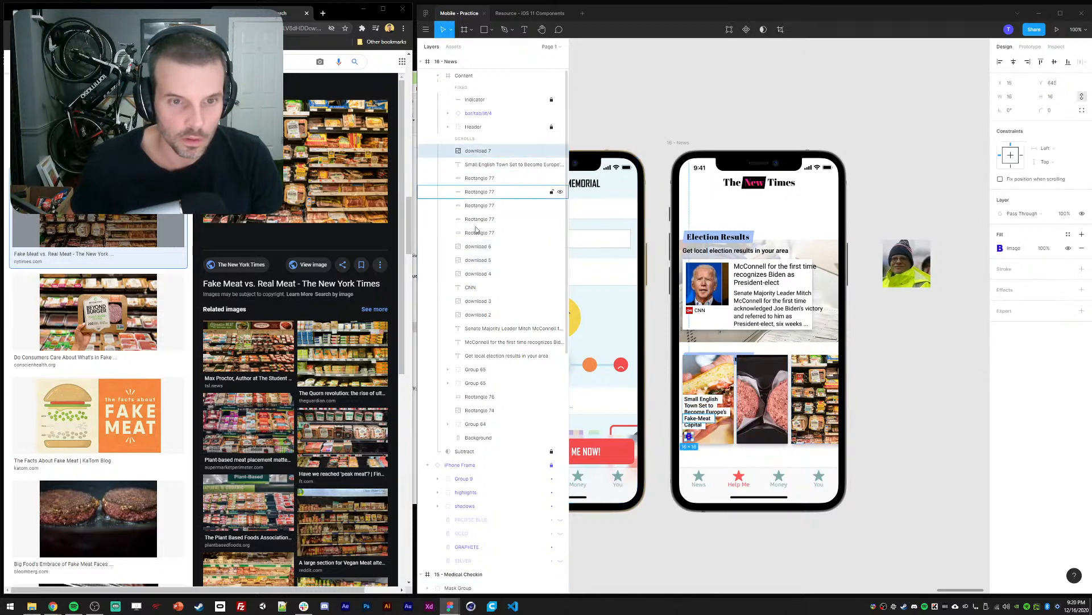
{"action": "left_click", "coordinate": [478, 273], "text": "shift"}
{"action": "key", "text": "shift+Down"}
{"action": "key", "text": "shift+Down"}
{"action": "key", "text": "shift+Down"}
{"action": "key", "text": "shift+Down"}
{"action": "key", "text": "shift+Down"}
{"action": "key", "text": "shift+Up"}
{"action": "key", "text": "shift+Up"}
{"action": "key", "text": "shift+Up"}
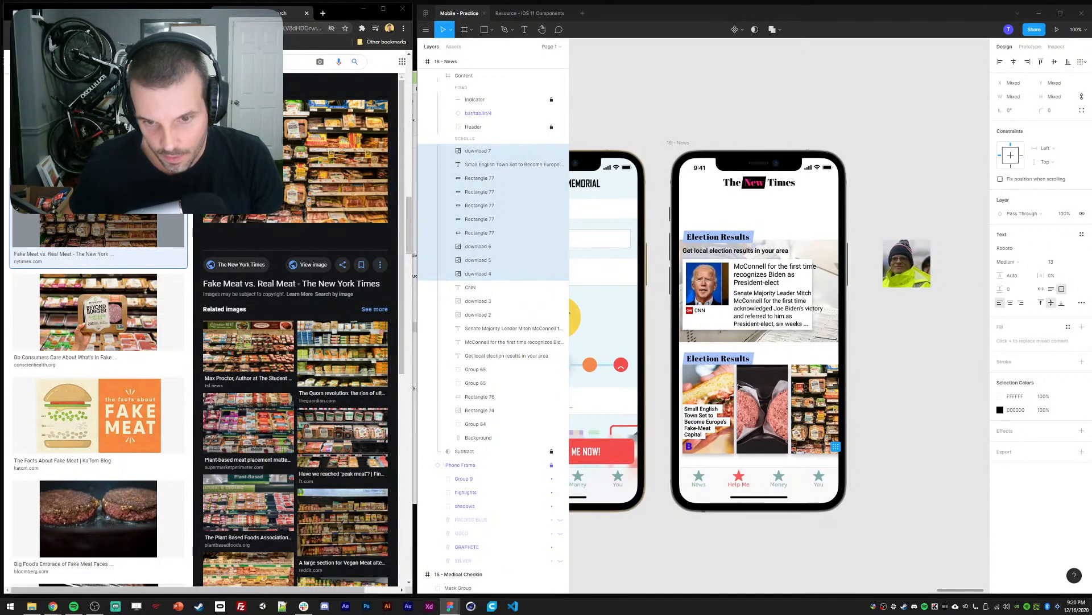
Reorder the lower "Election Results" heading group so it sits above the headline text and food images, just under the publisher logo layer
{"action": "left_click", "coordinate": [686, 354]}
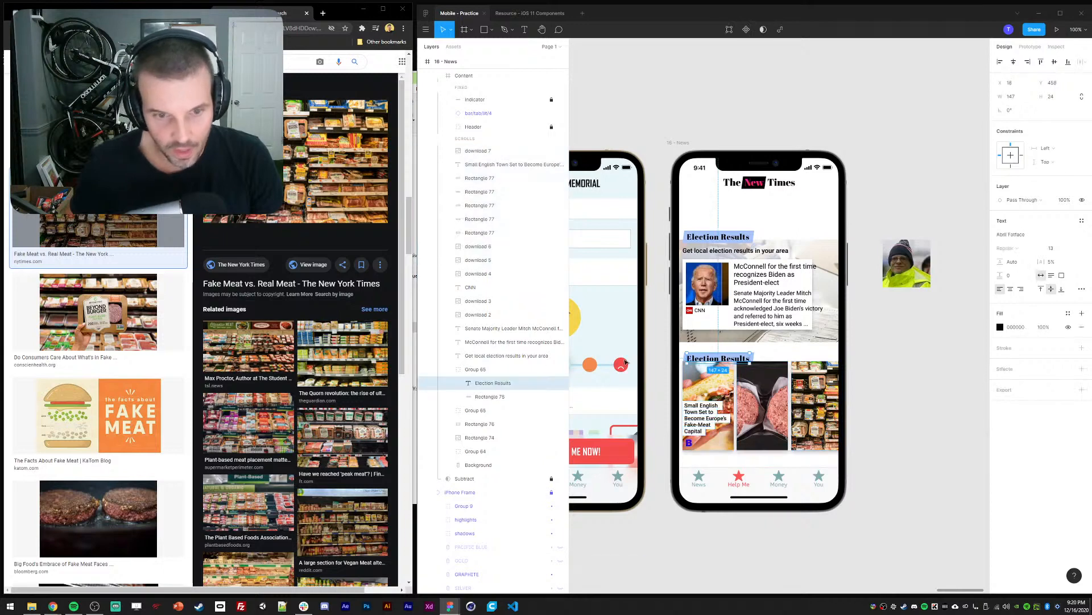
{"action": "left_click_drag", "start_coordinate": [476, 370], "coordinate": [482, 202]}
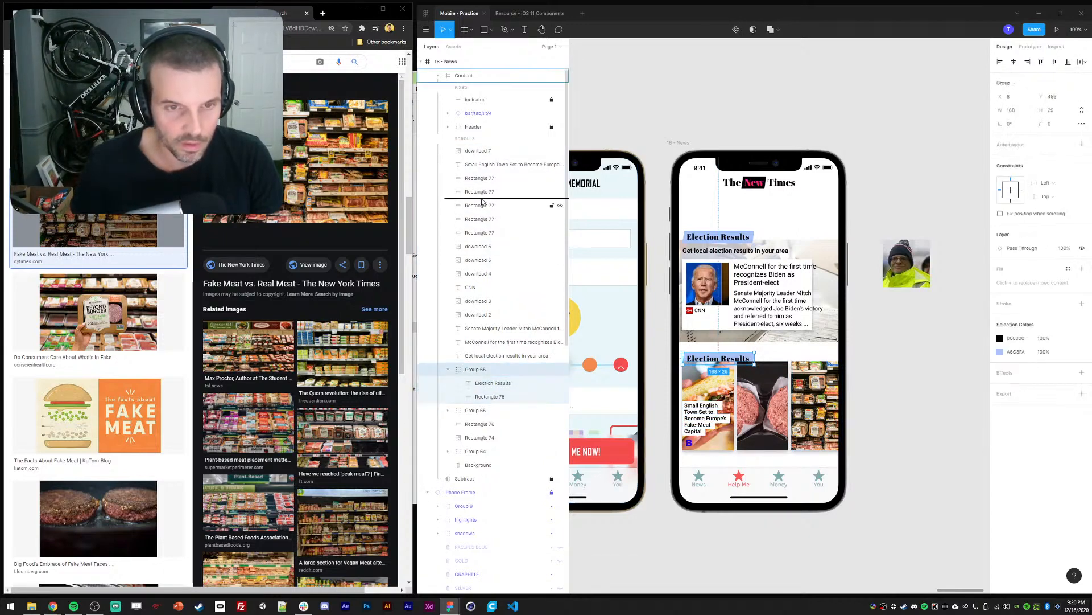
{"action": "left_click_drag", "start_coordinate": [482, 158], "coordinate": [483, 160]}
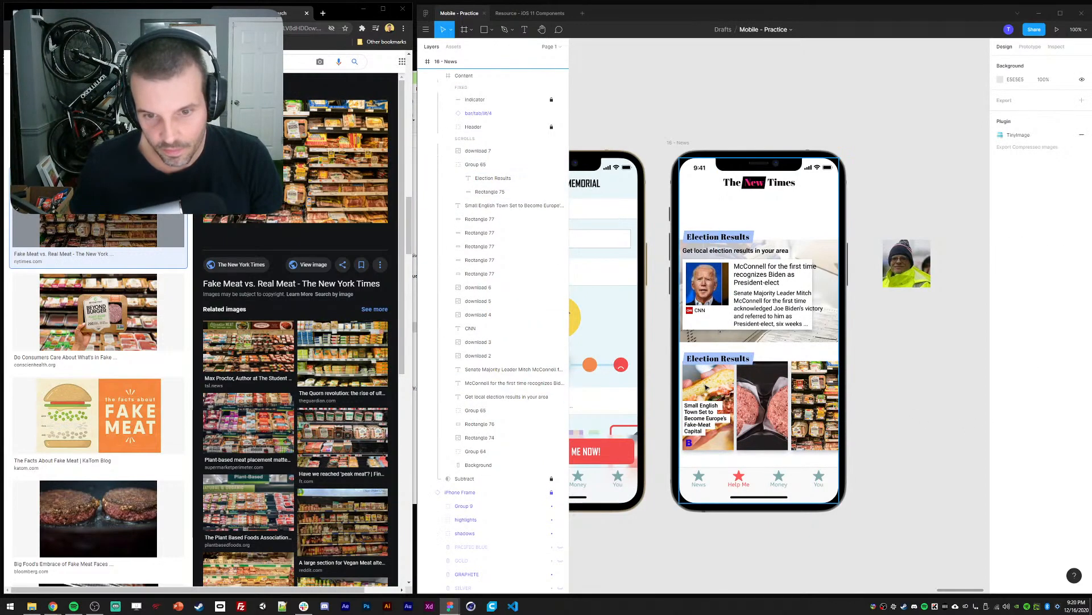
Change the text of the lower "Election Results" heading to "Technology"
{"action": "left_click", "coordinate": [710, 362]}
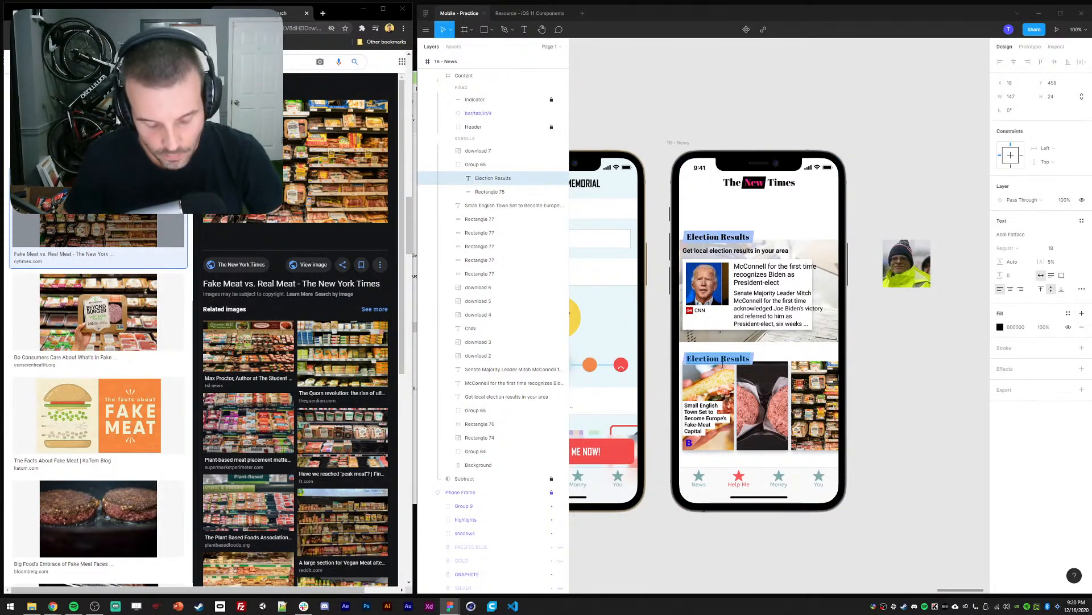
{"action": "key", "text": "Return"}
{"action": "type", "text": "T"}
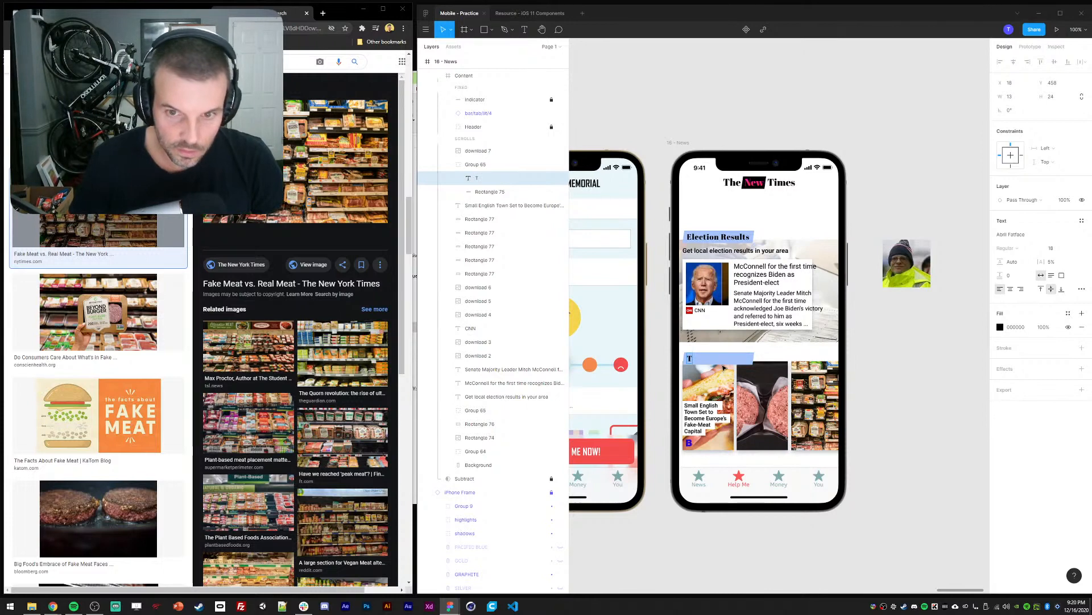
{"action": "type", "text": "echnology"}
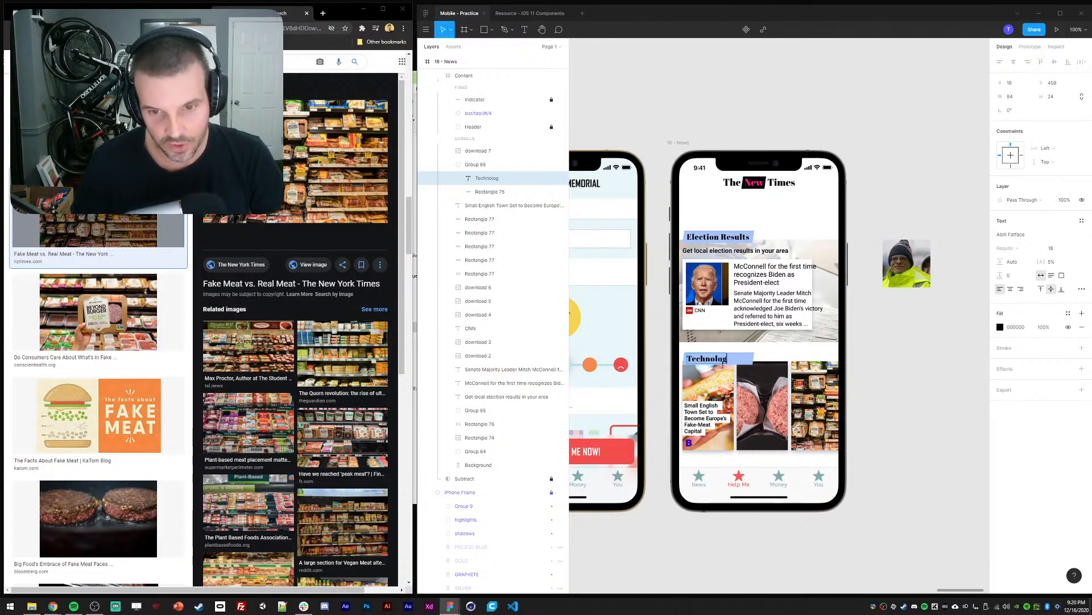
Shorten the highlight shape behind "Technology" to a width of 127 by moving its right-end points inward
{"action": "double_click", "coordinate": [748, 367]}
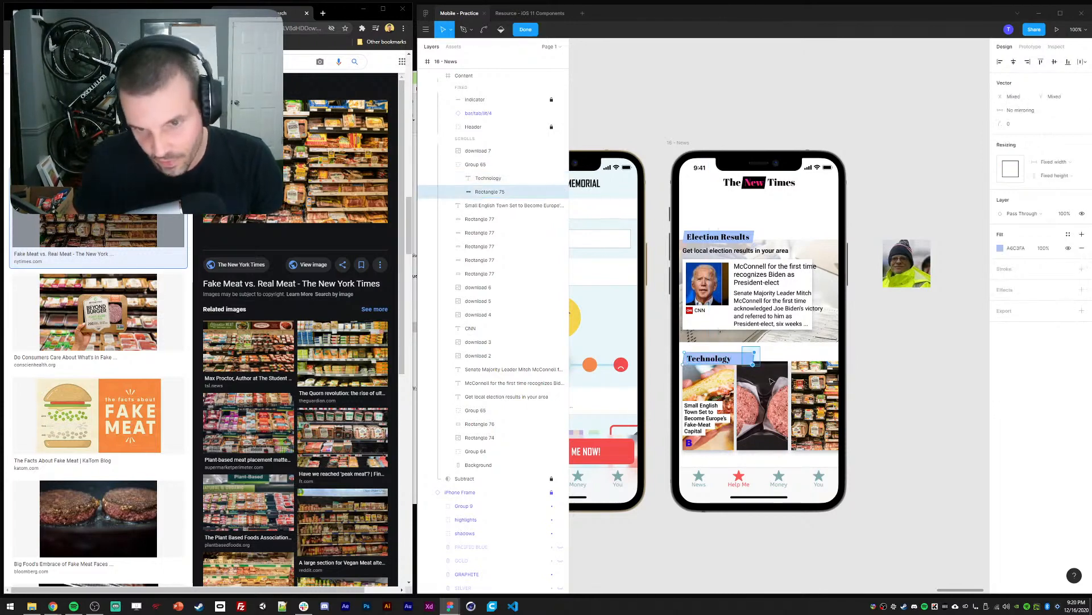
{"action": "key", "text": "shift+Left"}
{"action": "key", "text": "shift+Left"}
{"action": "key", "text": "shift+Left"}
{"action": "key", "text": "Escape"}
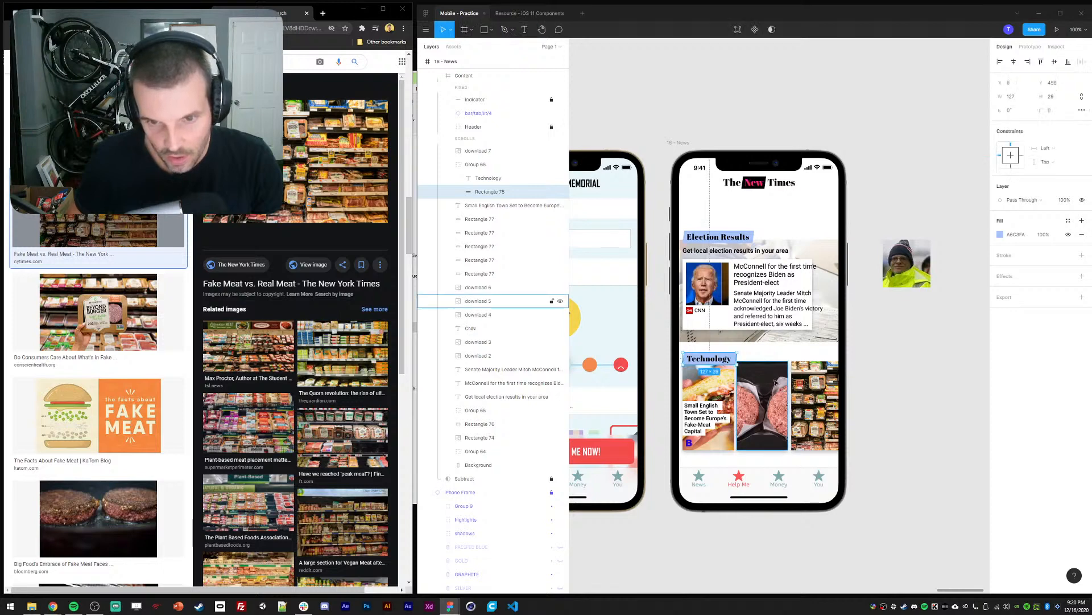
Recolor the "Technology" highlight shape with the fully saturated bright green 52FF00
{"action": "left_click", "coordinate": [1000, 234]}
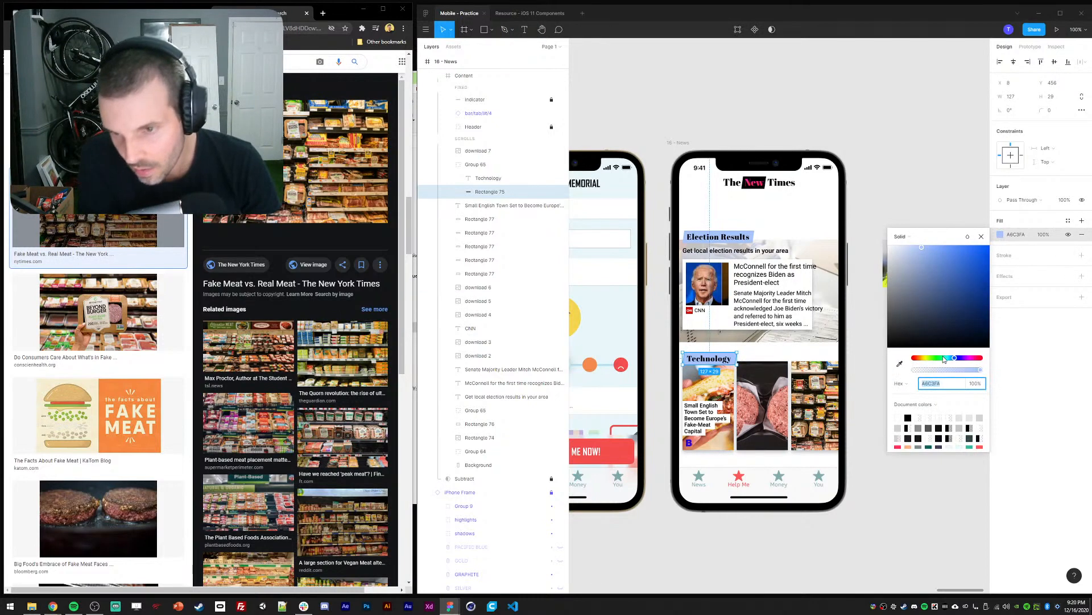
{"action": "left_click_drag", "start_coordinate": [944, 359], "coordinate": [934, 359]}
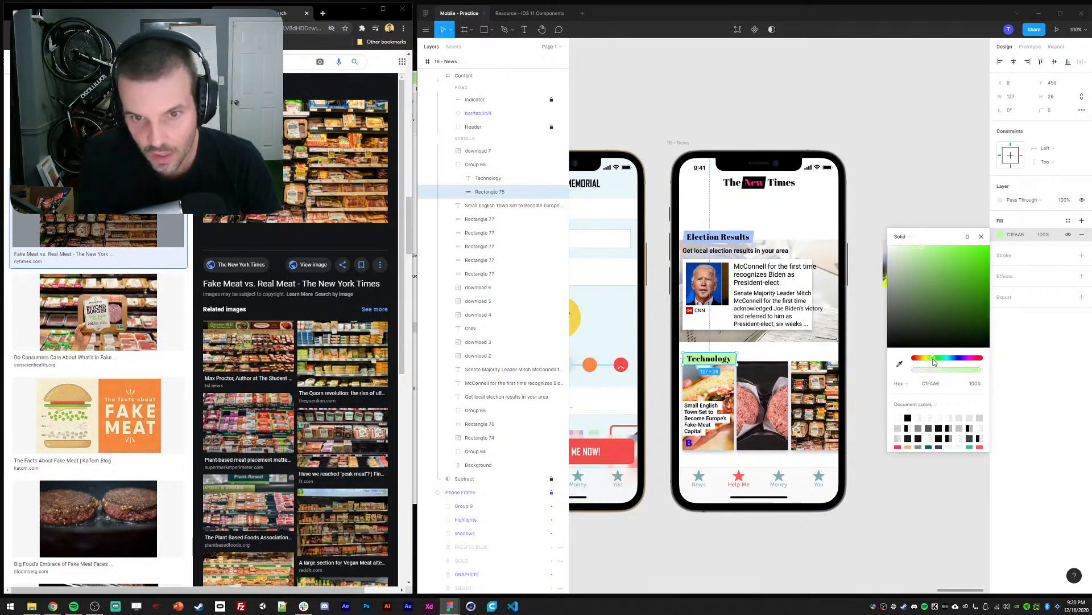
{"action": "left_click", "coordinate": [989, 246]}
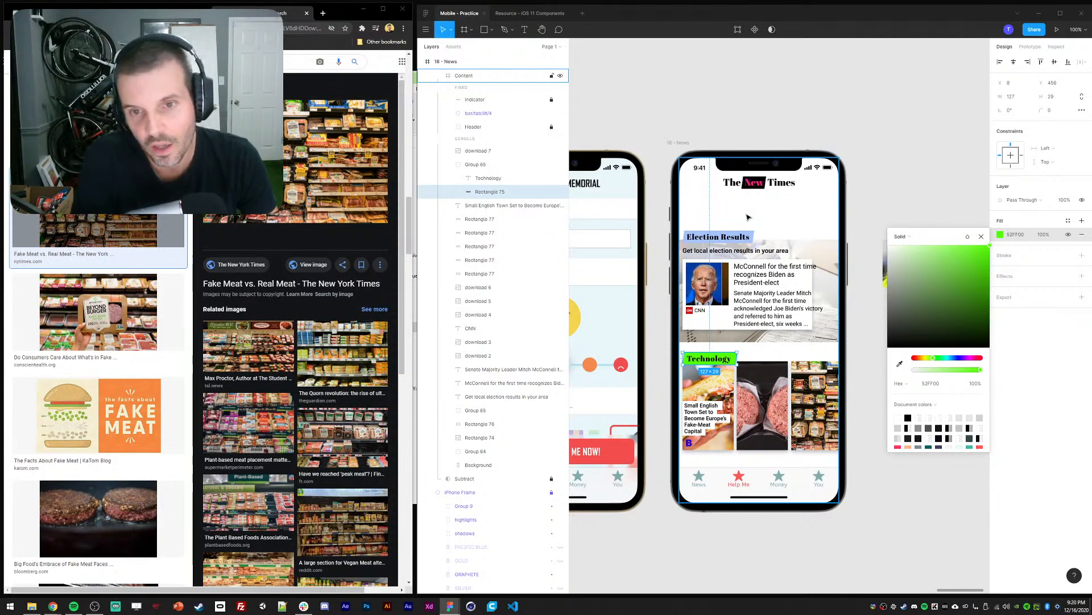
Turn the "Technology" highlight's fill into a linear gradient with an opaque end stop in turquoise green 00FF94
{"action": "left_click", "coordinate": [909, 241]}
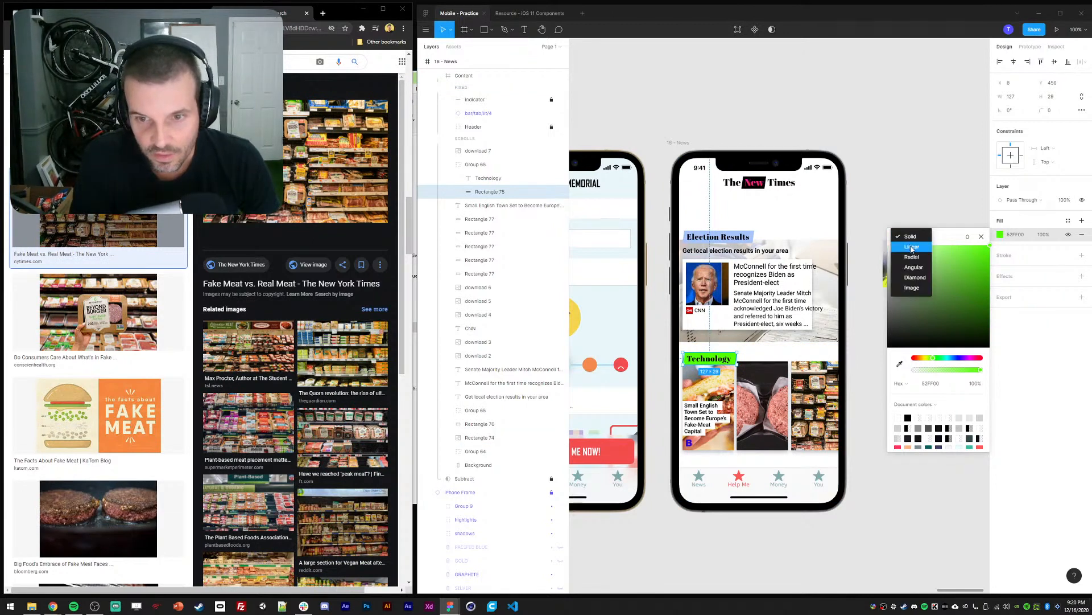
{"action": "left_click", "coordinate": [911, 248]}
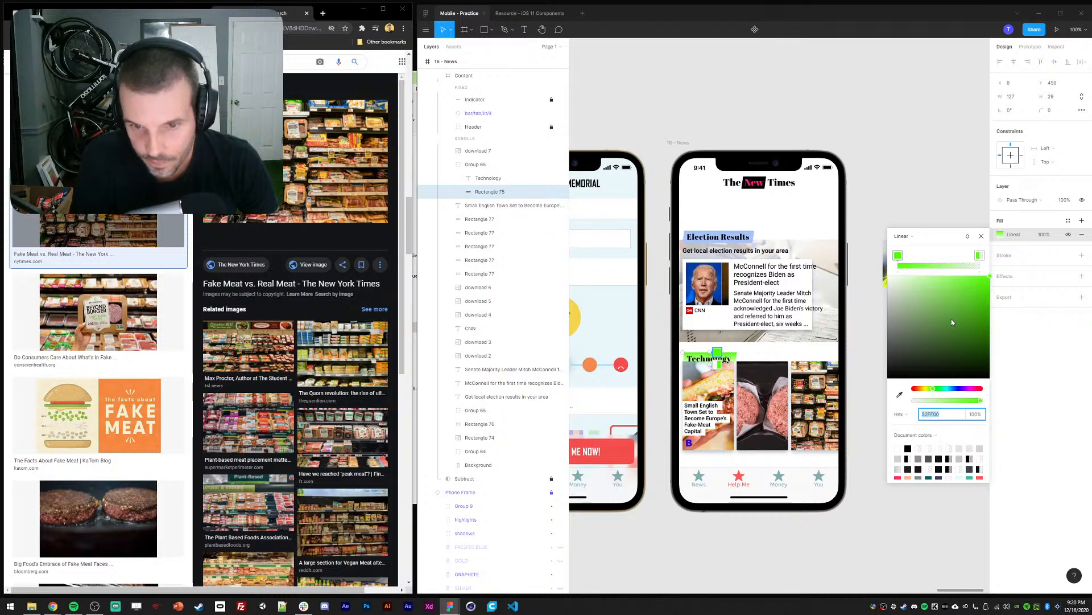
{"action": "left_click", "coordinate": [979, 258]}
{"action": "left_click_drag", "start_coordinate": [934, 389], "coordinate": [945, 388]}
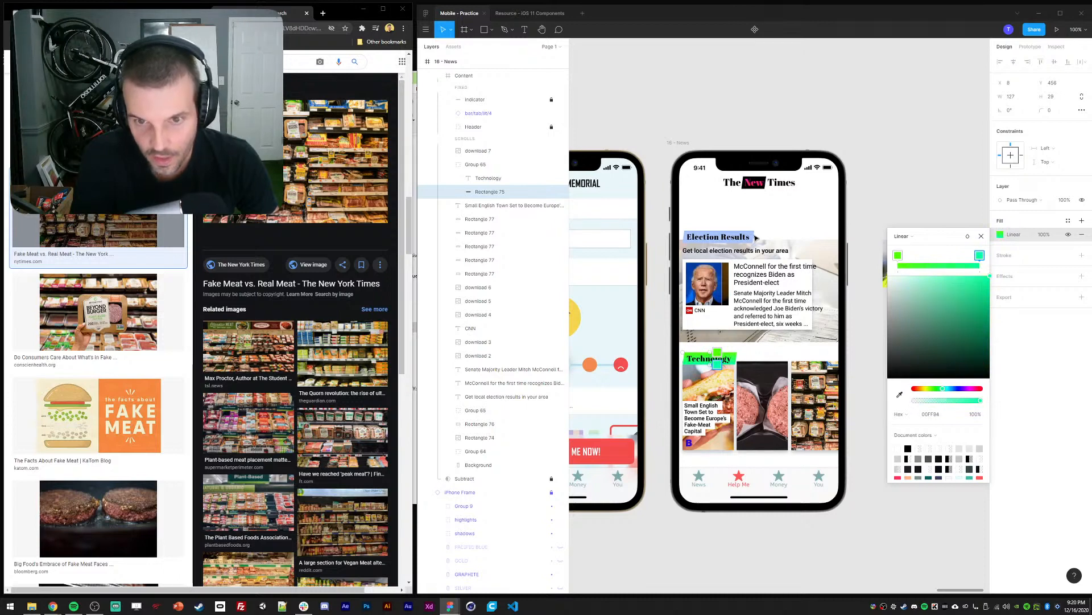
{"action": "left_click", "coordinate": [890, 215]}
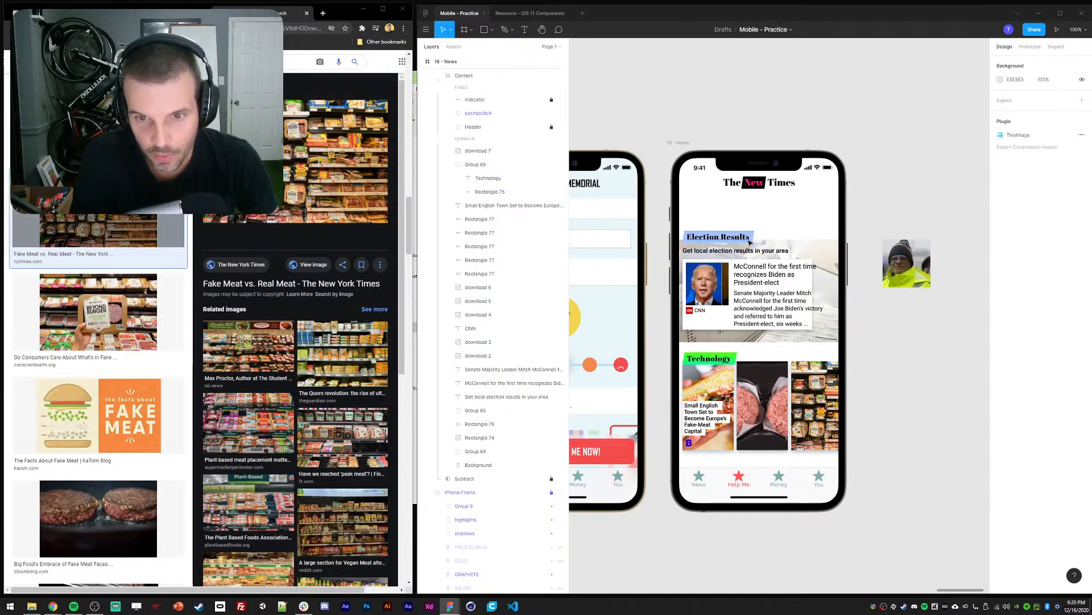
Give the upper "Election Results" highlight a linear gradient fill with an opaque medium-blue end stop
{"action": "left_click", "coordinate": [755, 235]}
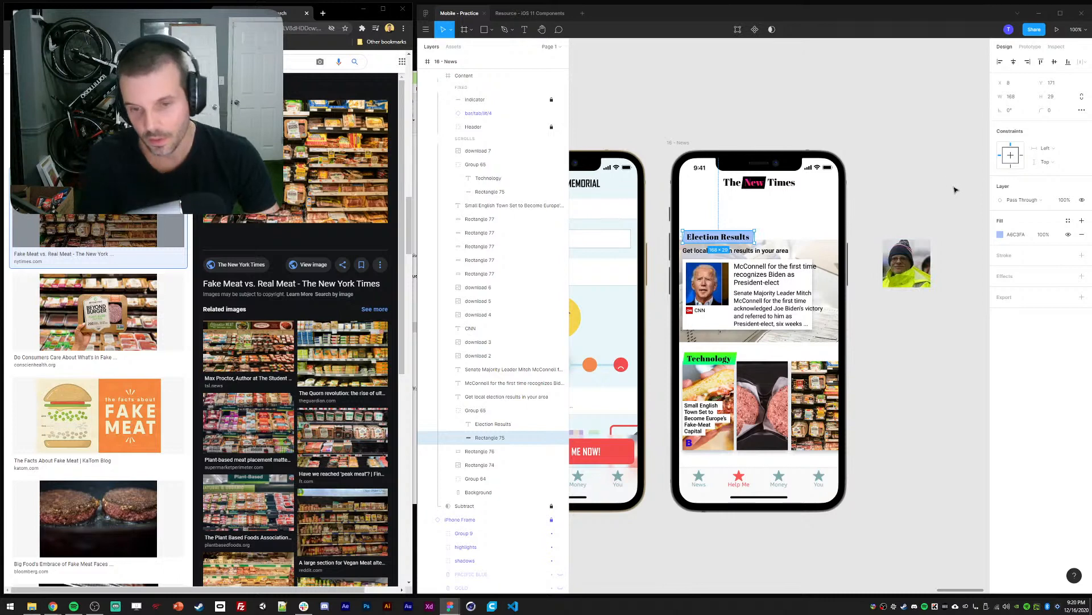
{"action": "left_click", "coordinate": [1001, 234]}
{"action": "left_click", "coordinate": [902, 236]}
{"action": "left_click", "coordinate": [904, 249]}
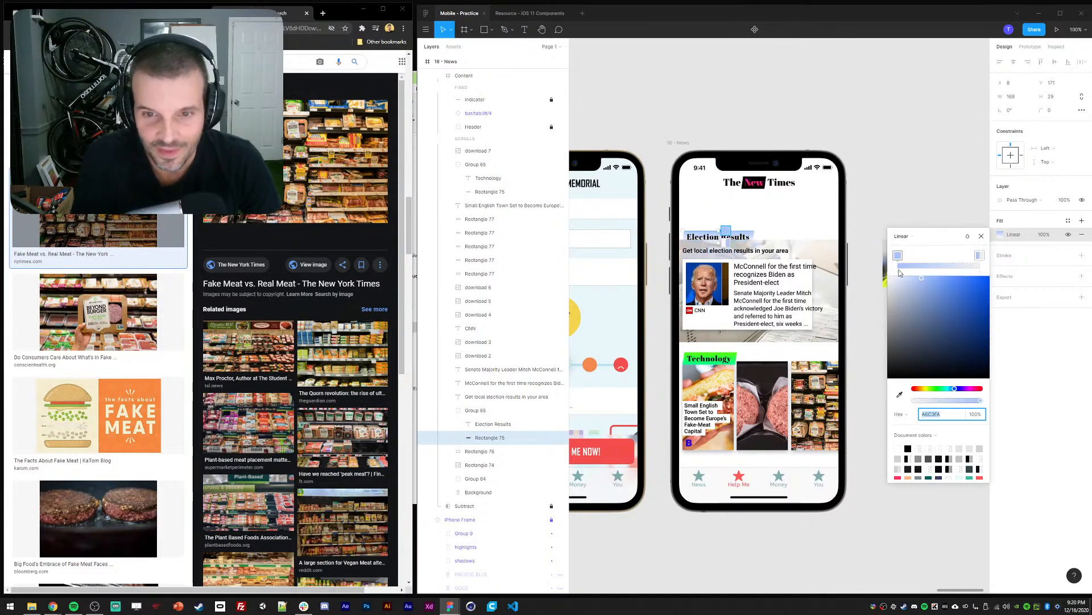
{"action": "left_click", "coordinate": [980, 256]}
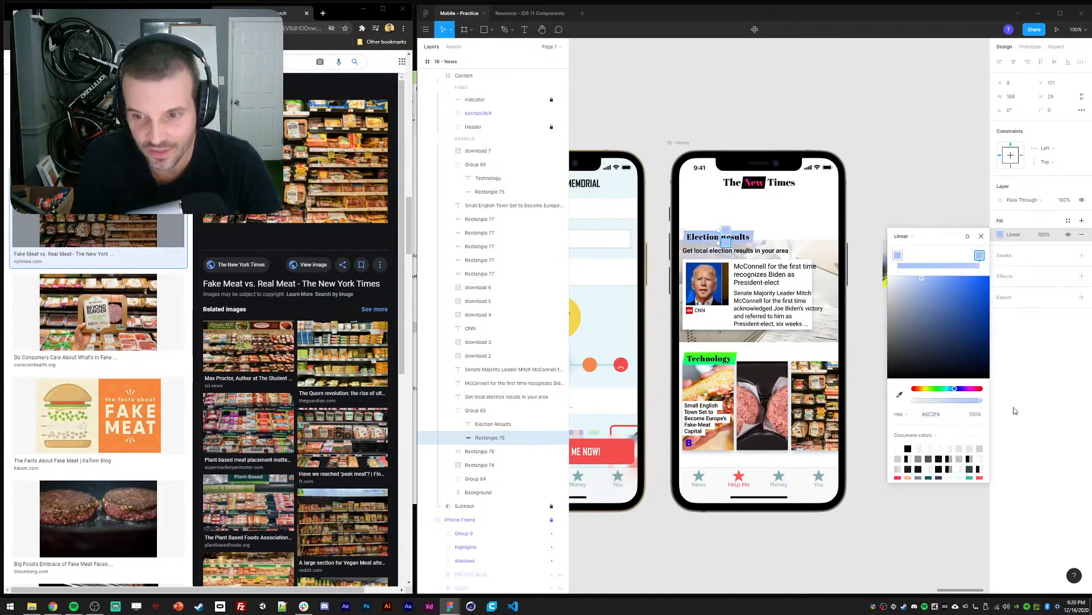
{"action": "left_click_drag", "start_coordinate": [949, 391], "coordinate": [952, 392]}
{"action": "left_click_drag", "start_coordinate": [981, 308], "coordinate": [991, 268]}
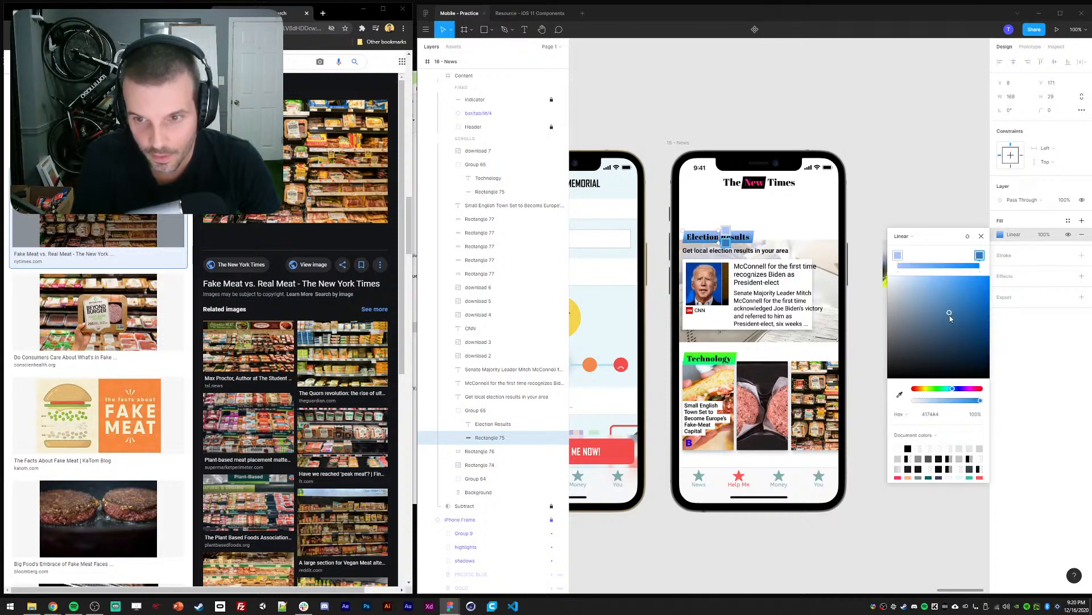
{"action": "left_click_drag", "start_coordinate": [951, 315], "coordinate": [954, 287]}
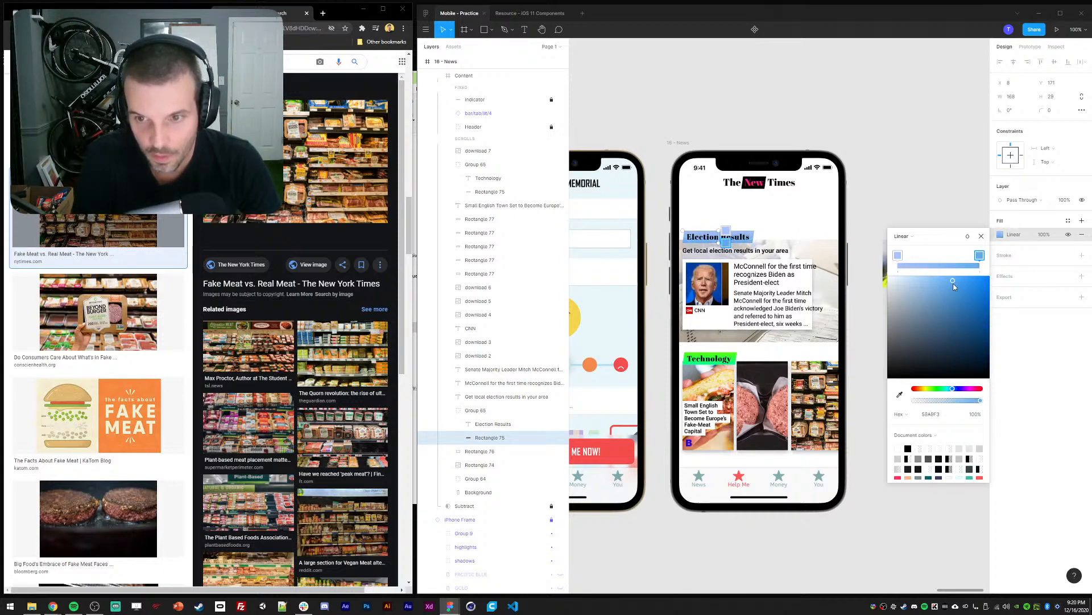
Move the end stop of the "Election Results" gradient slightly inward and set its color to sky blue 4ECAFF
{"action": "left_click", "coordinate": [898, 256]}
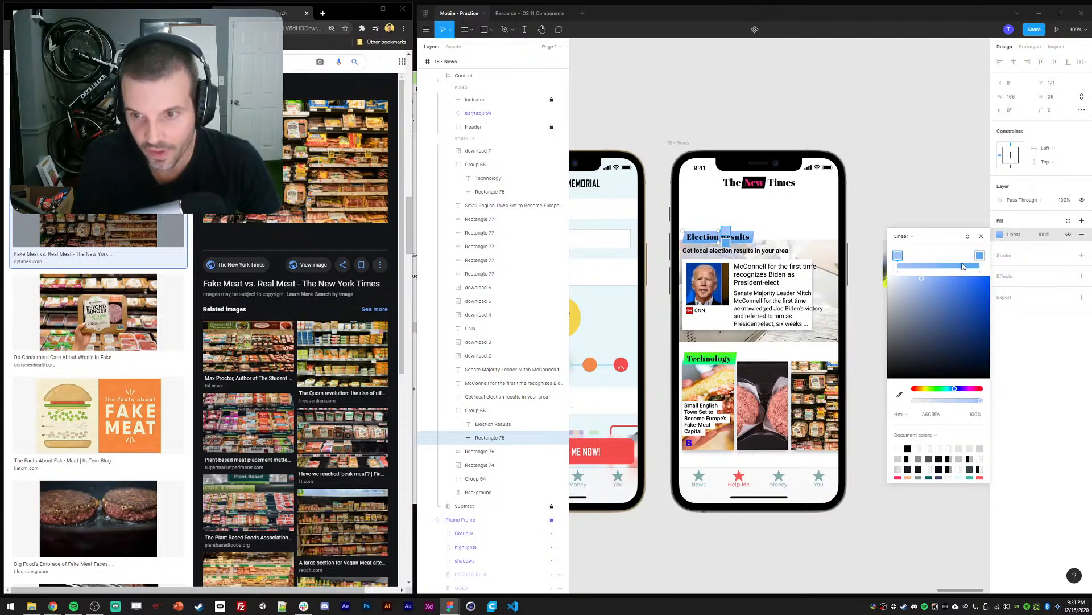
{"action": "left_click", "coordinate": [979, 255]}
{"action": "left_click", "coordinate": [951, 390]}
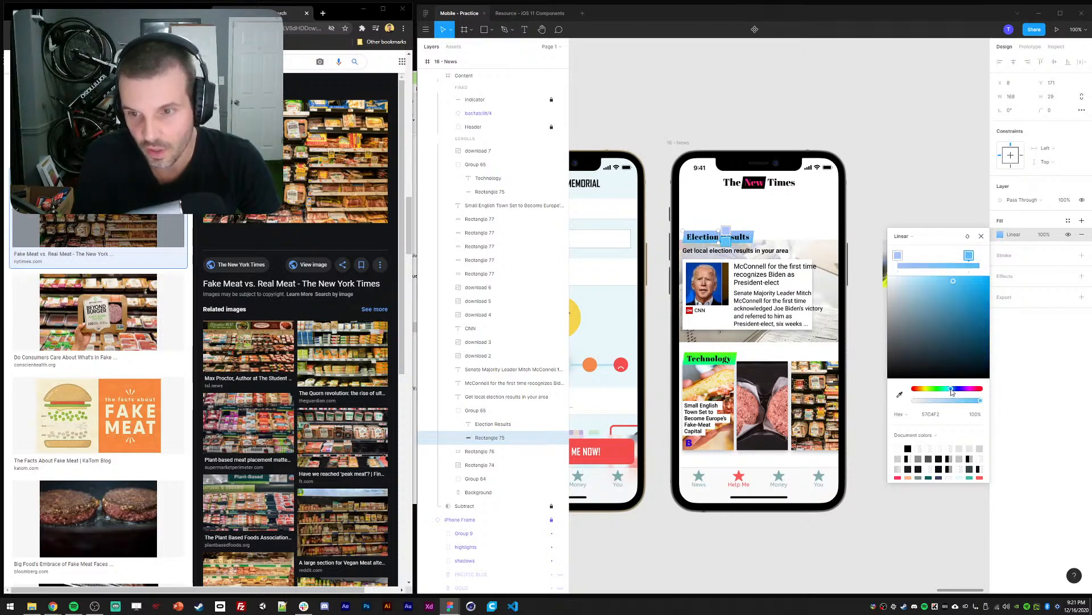
{"action": "left_click", "coordinate": [988, 276]}
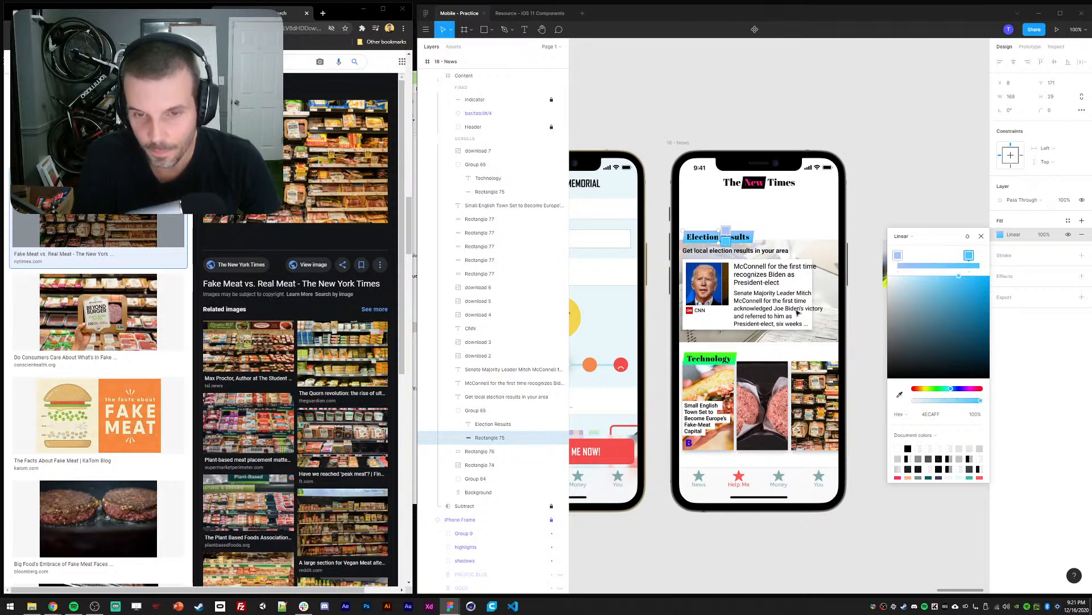
Set the start stop of the "Election Results" highlight gradient to bright cyan 3AF3FF
{"action": "left_click", "coordinate": [898, 256]}
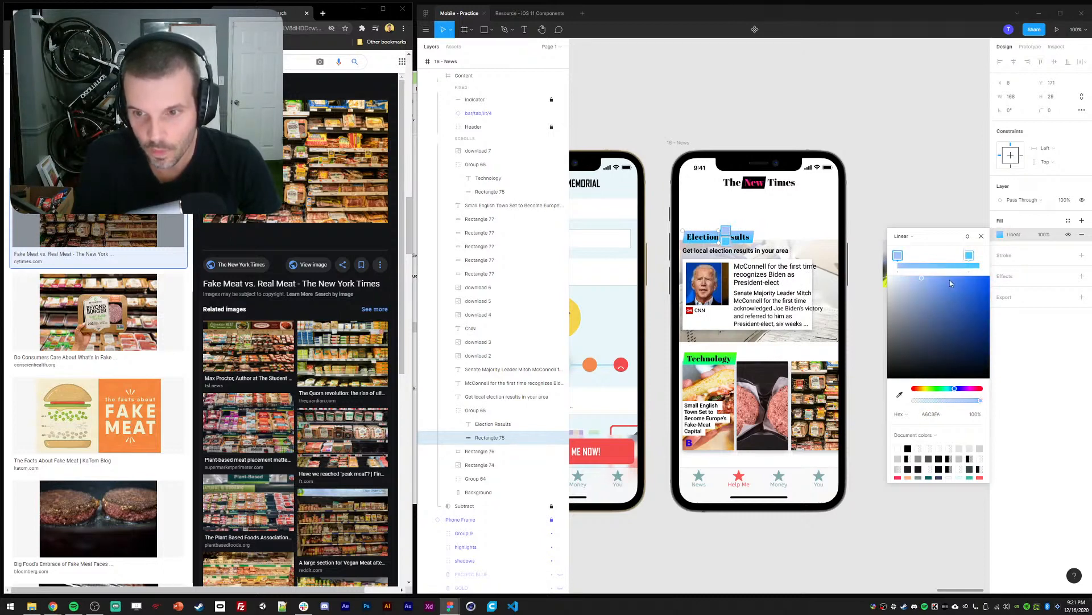
{"action": "left_click_drag", "start_coordinate": [950, 283], "coordinate": [968, 279]}
{"action": "left_click_drag", "start_coordinate": [950, 390], "coordinate": [948, 391]}
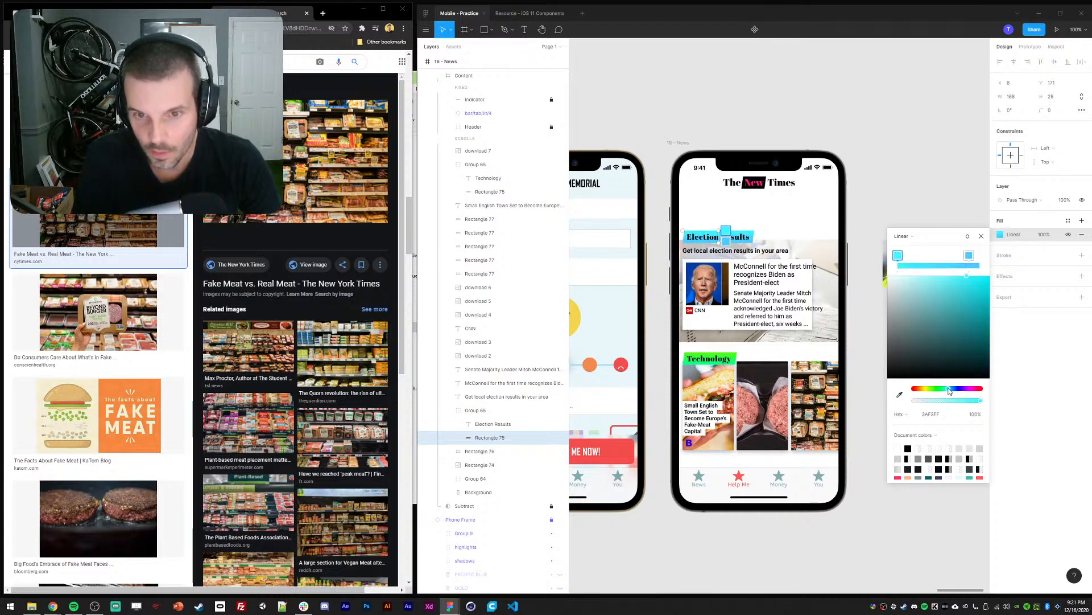
{"action": "left_click", "coordinate": [940, 187]}
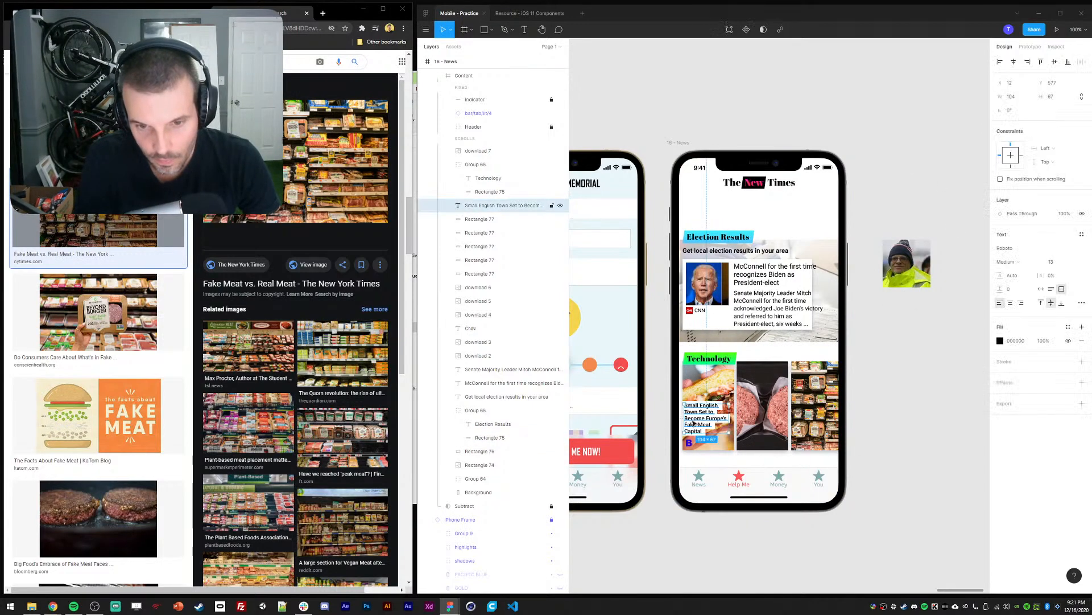
Return the browser to the fake-meat news results and save The Spoon's logo to the desktop, replacing the existing download.png
{"action": "left_click", "coordinate": [689, 442]}
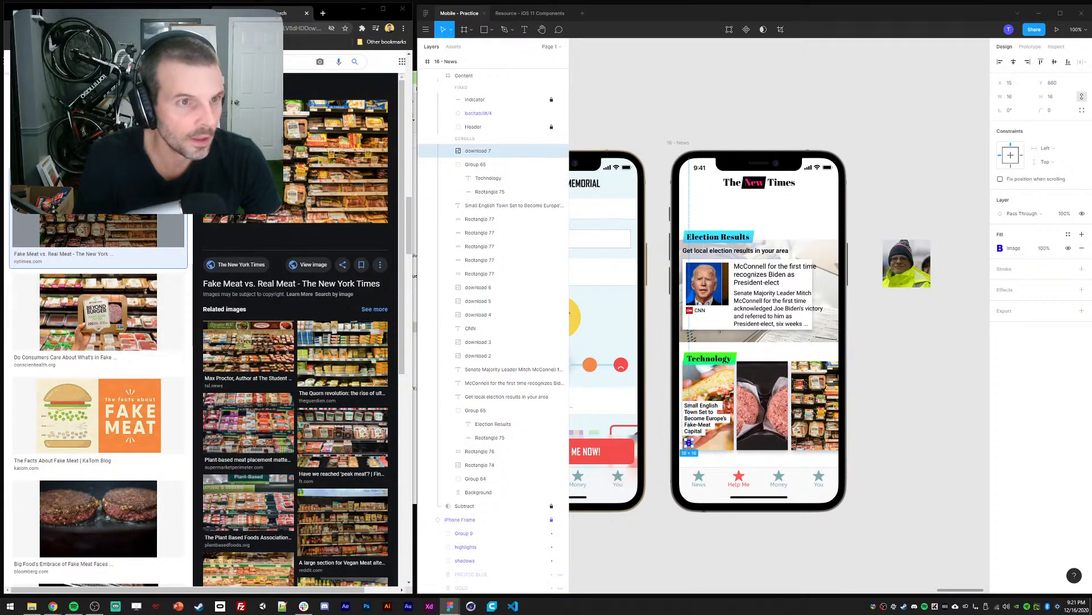
{"action": "left_click", "coordinate": [309, 14]}
{"action": "key", "text": "ctrl+shift+t"}
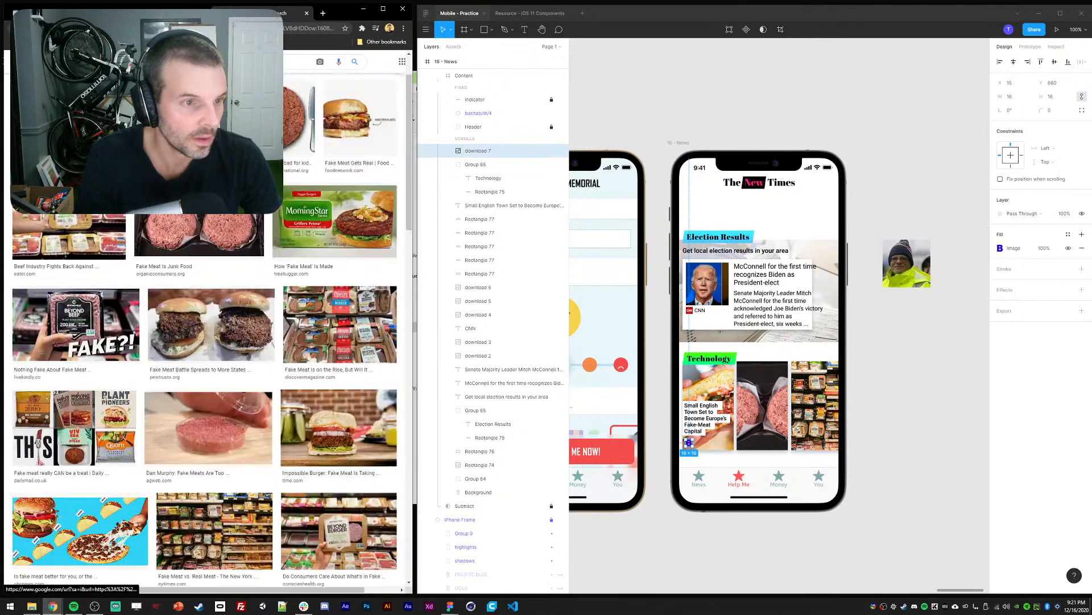
{"action": "key", "text": "alt+Left"}
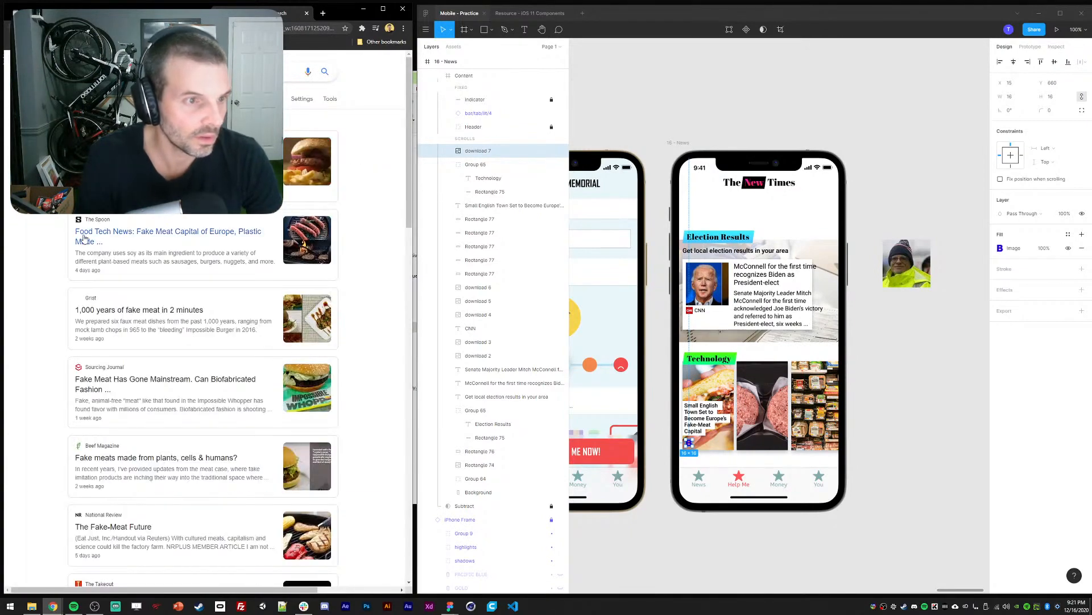
{"action": "left_click_drag", "start_coordinate": [79, 222], "coordinate": [755, 405]}
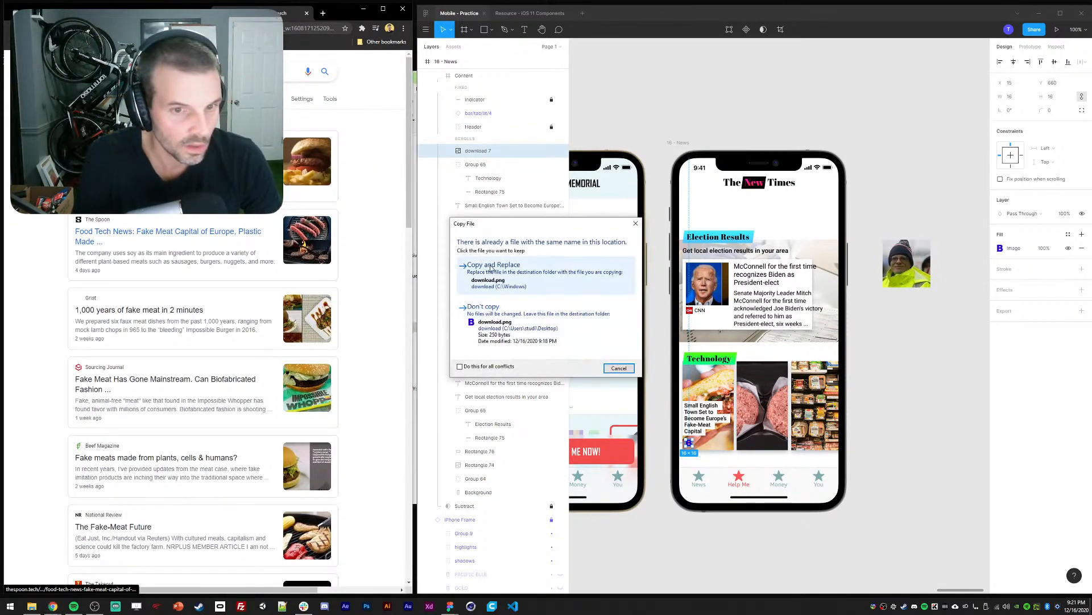
{"action": "left_click", "coordinate": [488, 270]}
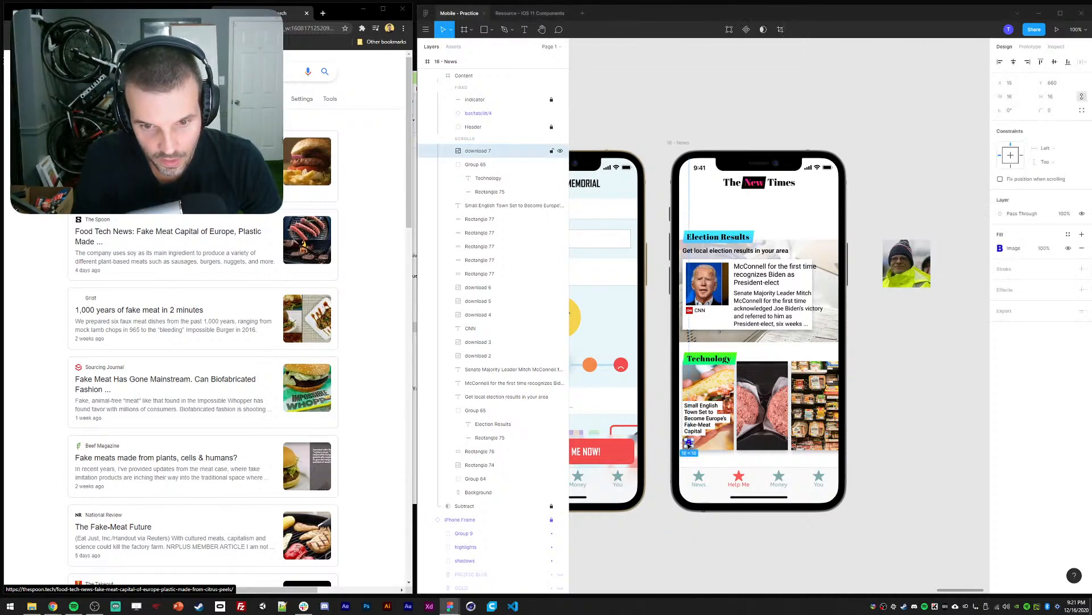
Move the first card's logo layer below the "Technology" heading group and group it with the headline text and white strips
{"action": "left_click", "coordinate": [448, 164]}
{"action": "left_click_drag", "start_coordinate": [471, 153], "coordinate": [473, 174]}
{"action": "left_click", "coordinate": [472, 248], "text": "shift"}
{"action": "key", "text": "ctrl+g"}
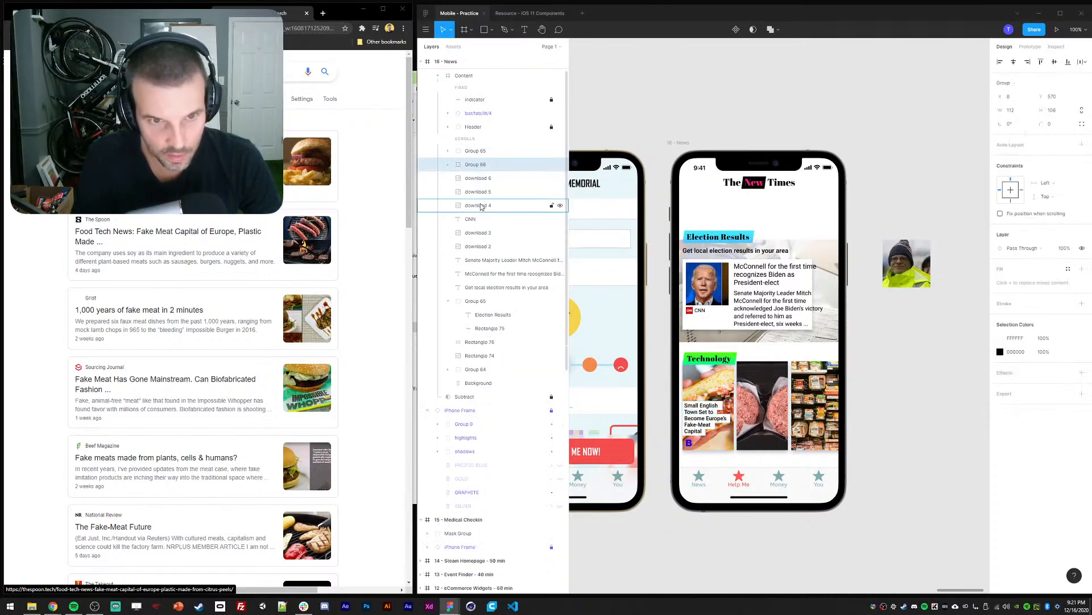
Duplicate the first card's headline and logo group onto the second and third "Technology" cards
{"action": "key", "text": "ctrl+d"}
{"action": "left_click_drag", "start_coordinate": [702, 416], "coordinate": [755, 414]}
{"action": "key", "text": "ctrl+d"}
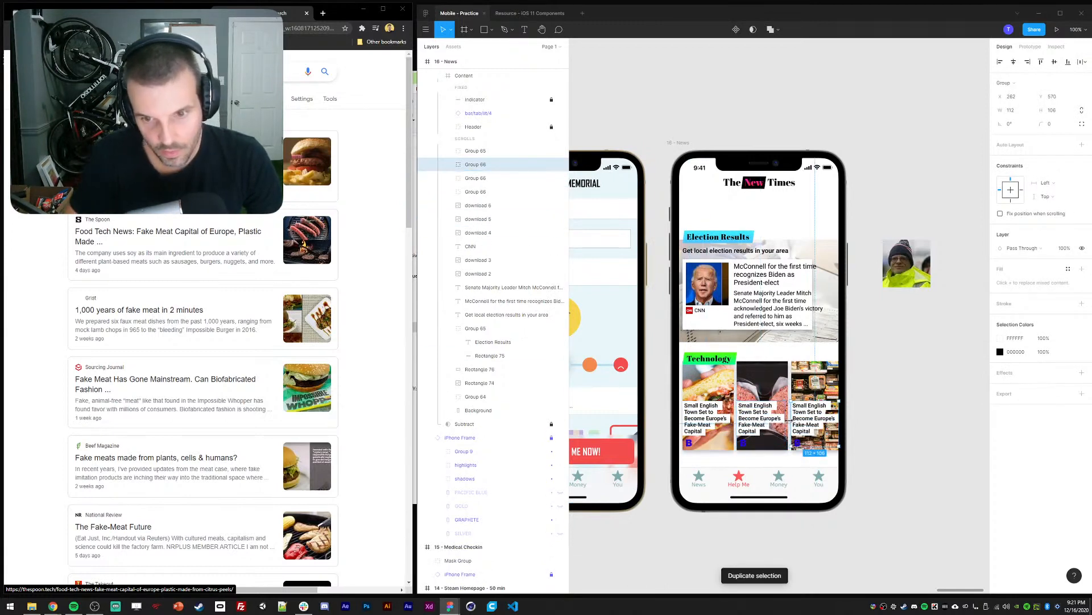
Replace the second card's logo image with The Spoon's logo from download.png on the desktop
{"action": "double_click", "coordinate": [743, 443]}
{"action": "left_click", "coordinate": [1001, 234]}
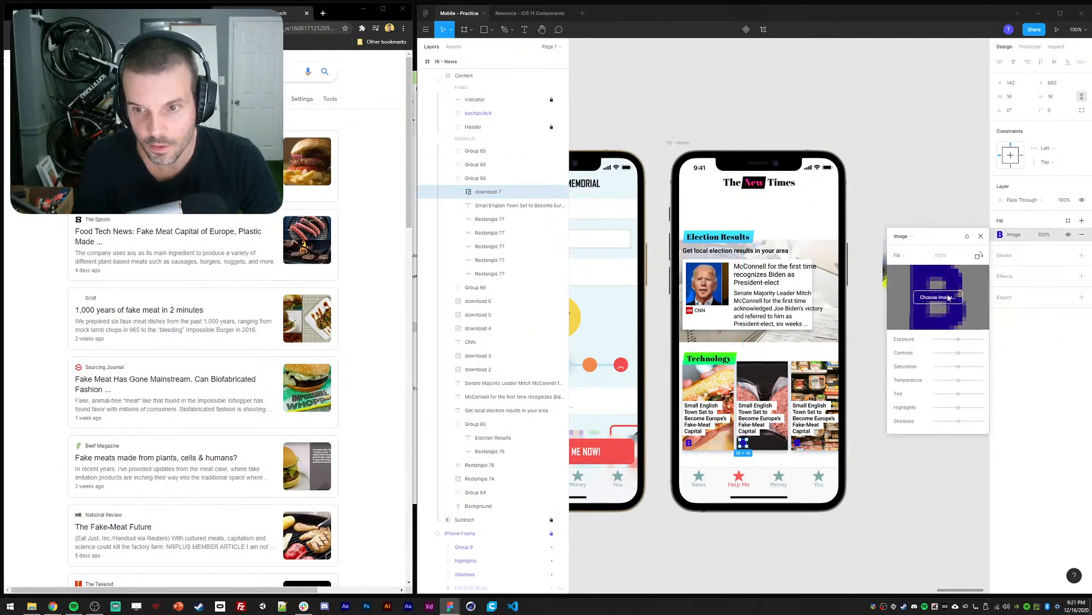
{"action": "left_click", "coordinate": [939, 297]}
{"action": "double_click", "coordinate": [874, 239]}
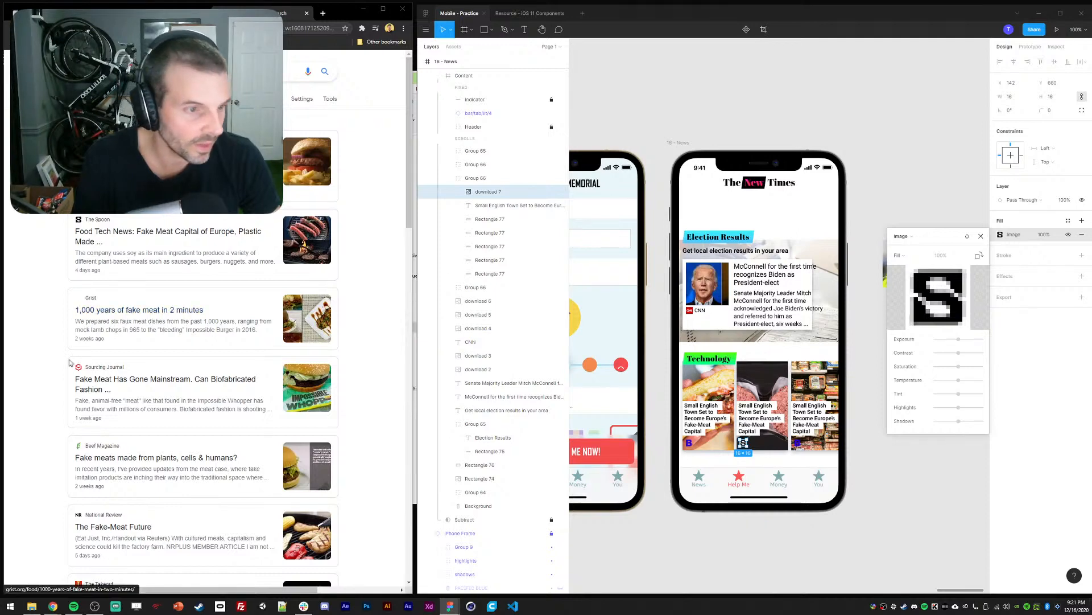
Save the Sourcing Journal logo from the news results to the desktop, replacing the existing download.png
{"action": "left_click", "coordinate": [71, 379]}
{"action": "left_click_drag", "start_coordinate": [71, 379], "coordinate": [2, 358]}
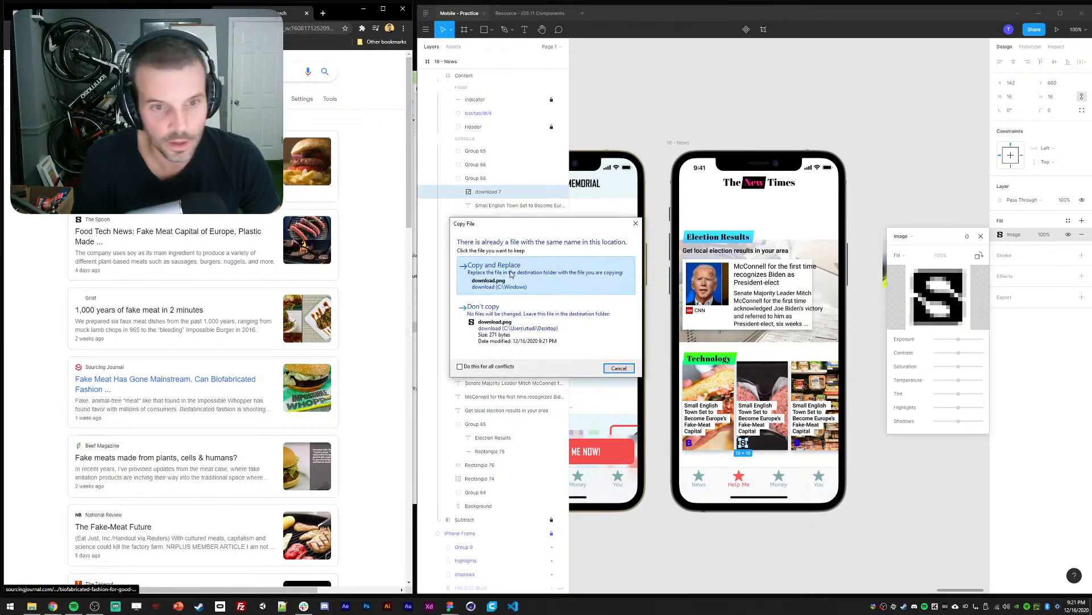
{"action": "left_click", "coordinate": [512, 273]}
Replace the third card's logo image with the Sourcing Journal logo from download.png
{"action": "left_click", "coordinate": [800, 444]}
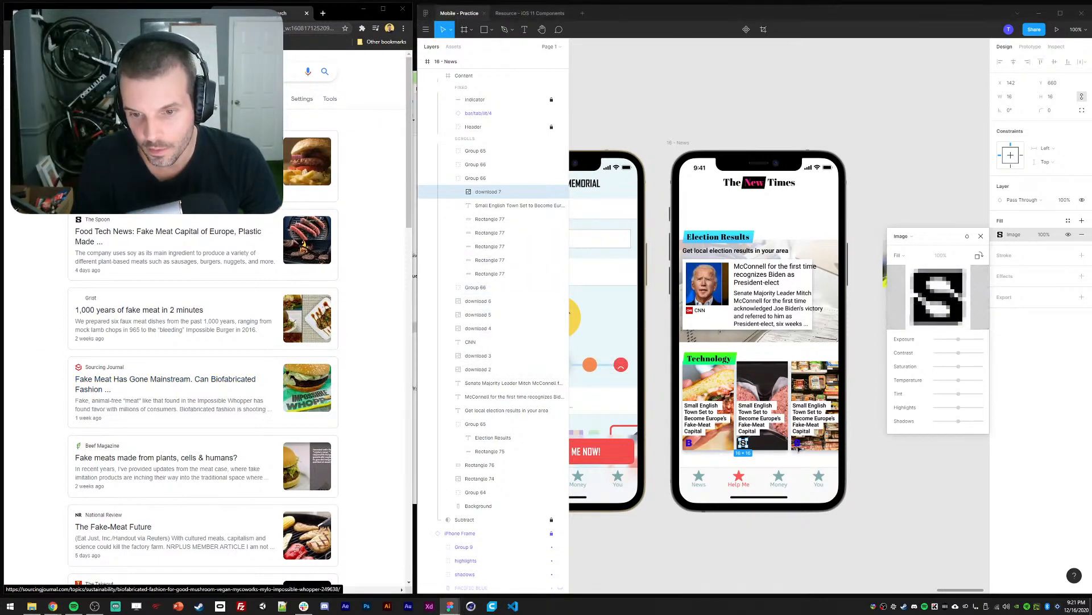
{"action": "left_click", "coordinate": [850, 445]}
{"action": "left_click", "coordinate": [798, 443], "text": "ctrl"}
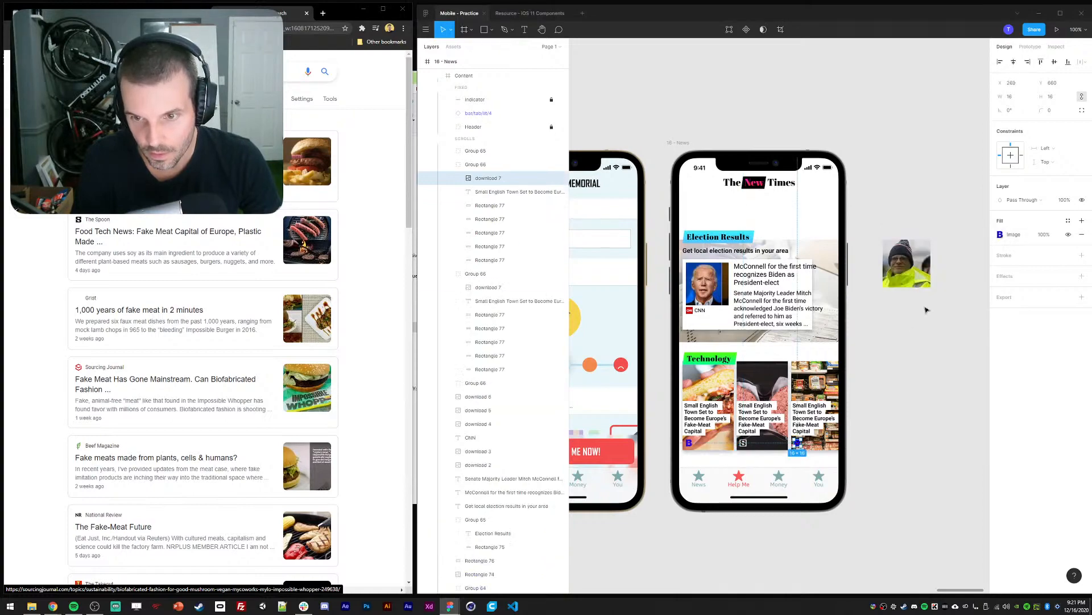
{"action": "left_click", "coordinate": [999, 235]}
{"action": "left_click", "coordinate": [938, 297]}
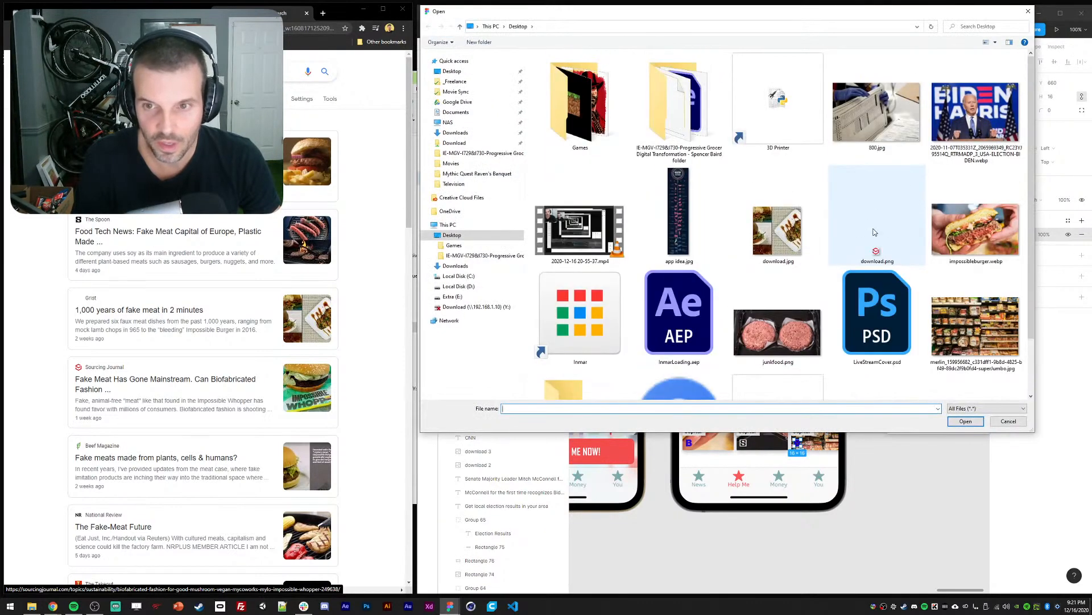
{"action": "double_click", "coordinate": [875, 232]}
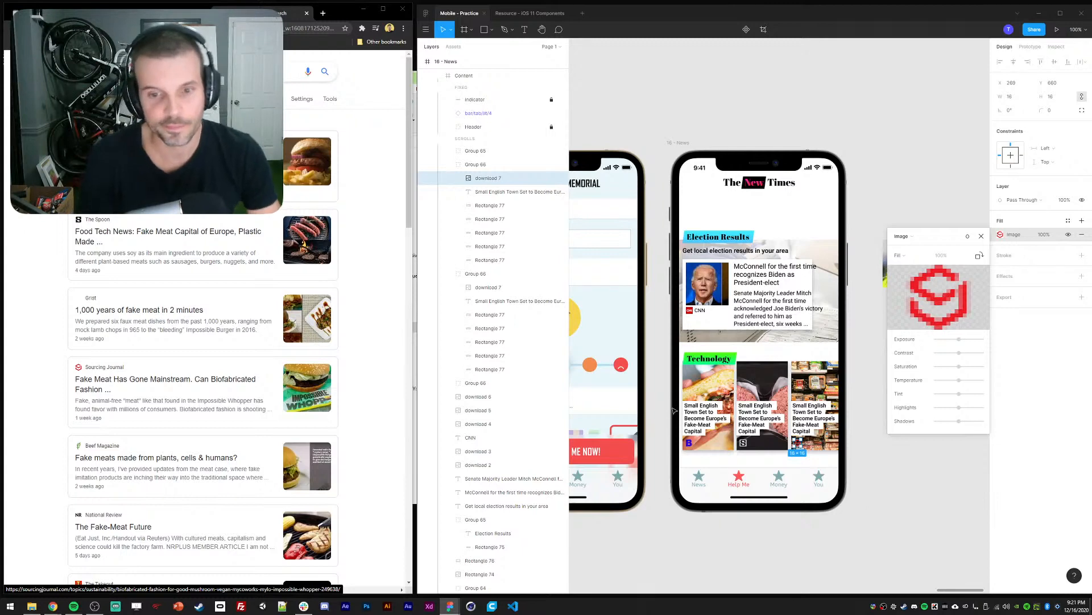
Replace the second card's headline with "Food Tech News: Fake Meat Capital of Europe, Plastic Made" from the news results and nudge it down to Y 586
{"action": "left_click_drag", "start_coordinate": [62, 233], "coordinate": [102, 243]}
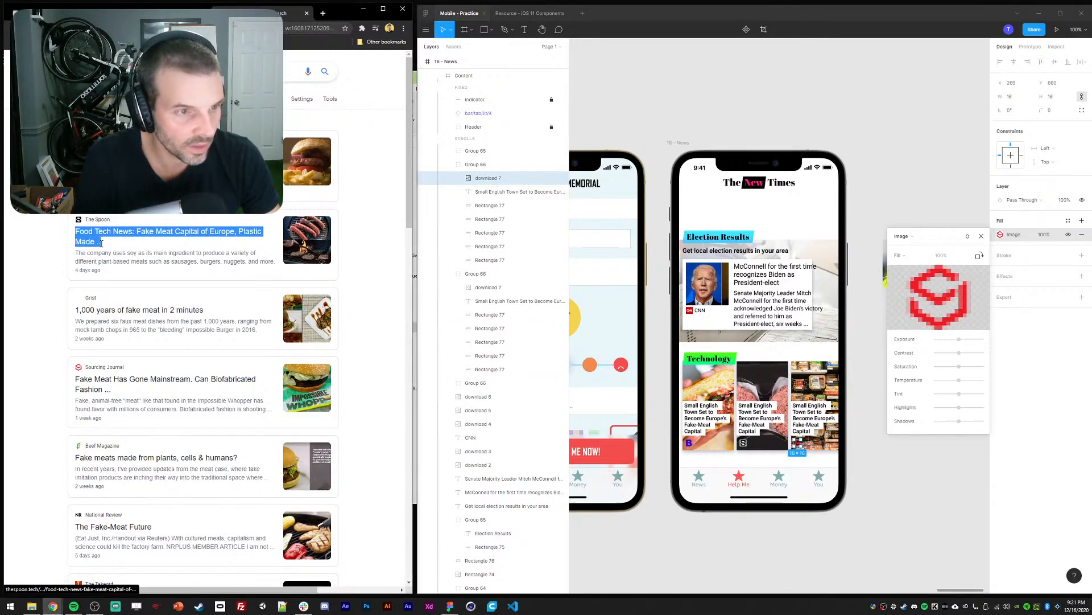
{"action": "left_click", "coordinate": [749, 412]}
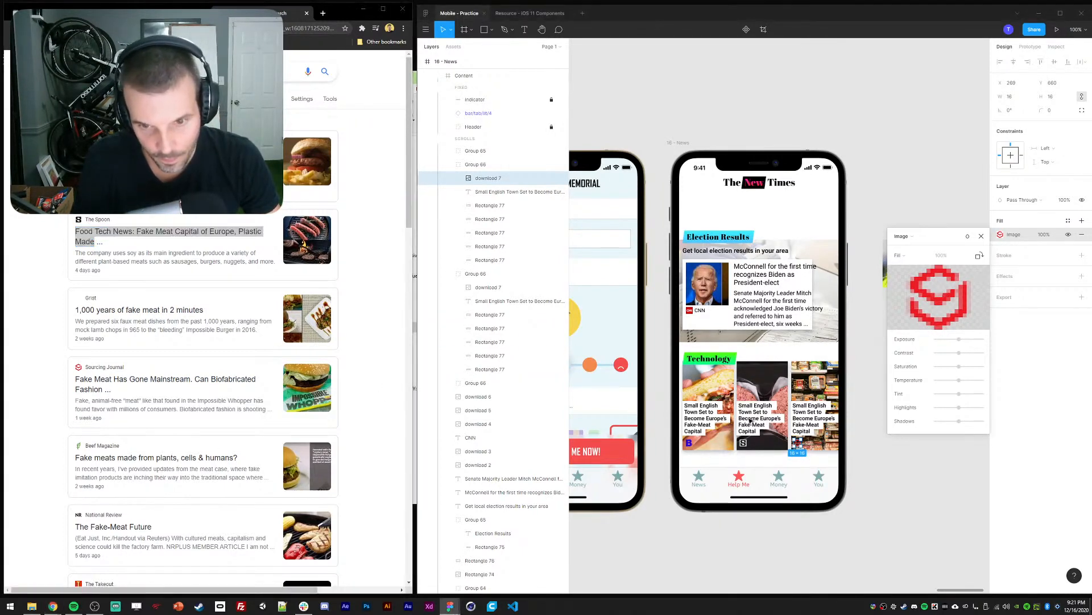
{"action": "double_click", "coordinate": [749, 412]}
{"action": "key", "text": "ctrl+v"}
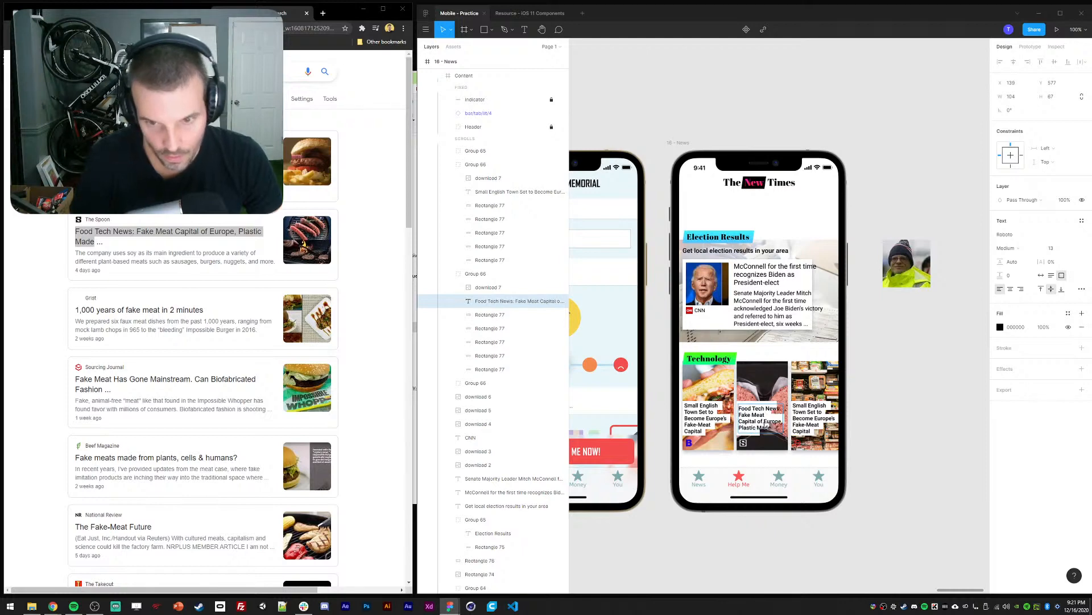
{"action": "key", "text": "Escape"}
{"action": "key", "text": "shift+Down"}
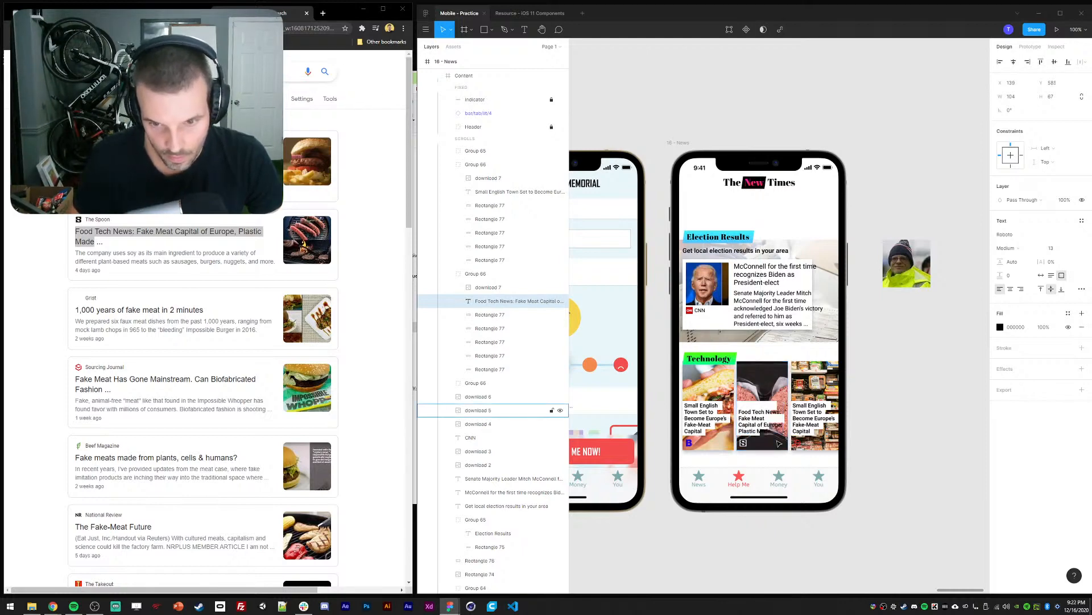
{"action": "key", "text": "Down"}
{"action": "key", "text": "Down"}
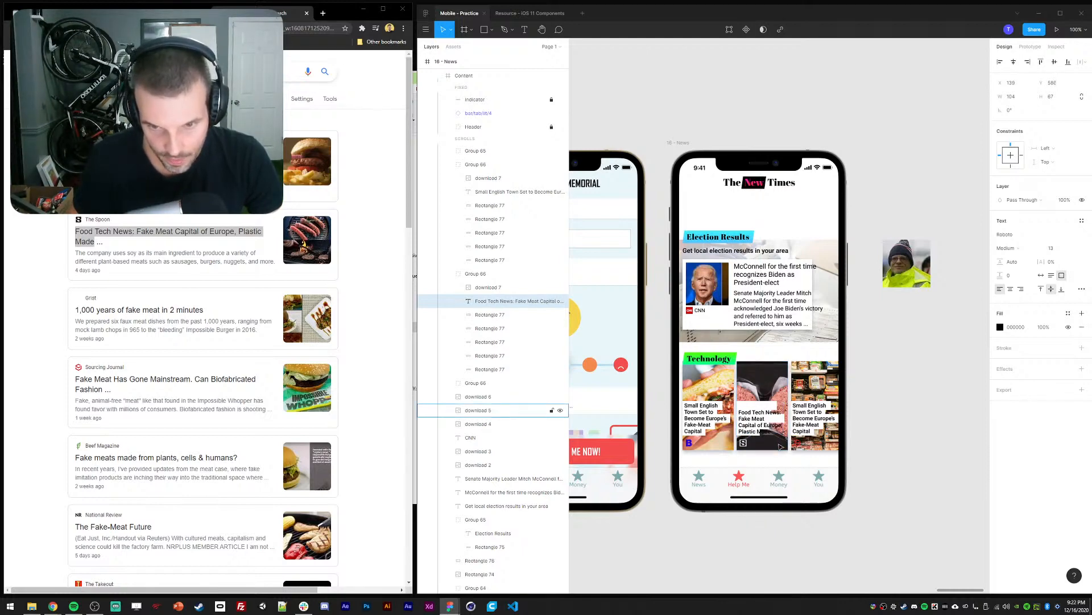
{"action": "key", "text": "Up"}
{"action": "key", "text": "Up"}
Replace the third card's headline with "1,000 years of fake meat in 2 minutes" from the news results and move it down to Y 593
{"action": "left_click_drag", "start_coordinate": [73, 295], "coordinate": [215, 315]}
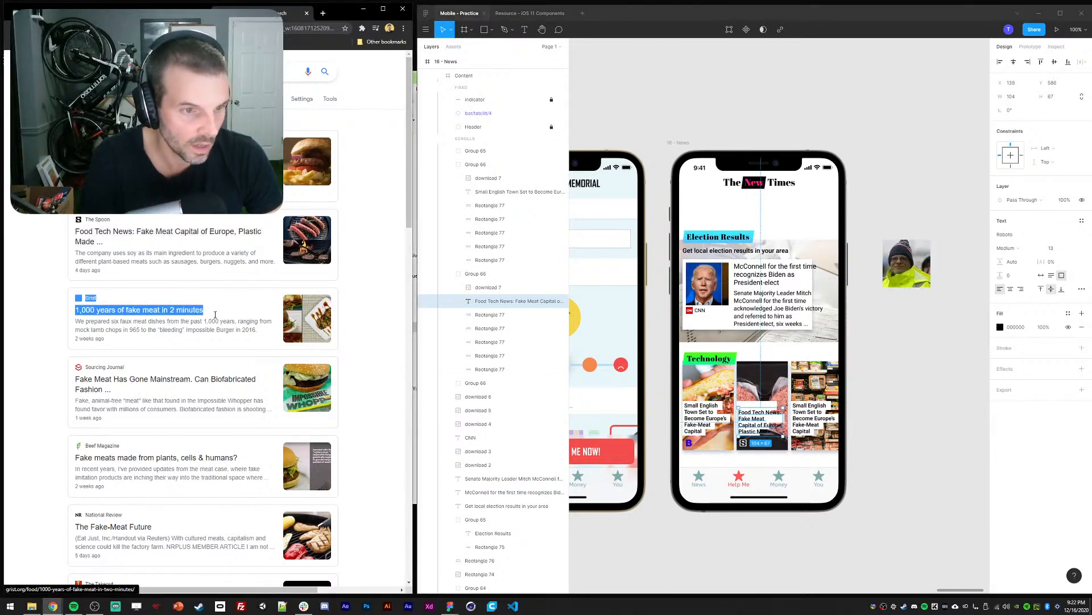
{"action": "key", "text": "ctrl+c"}
{"action": "double_click", "coordinate": [806, 424]}
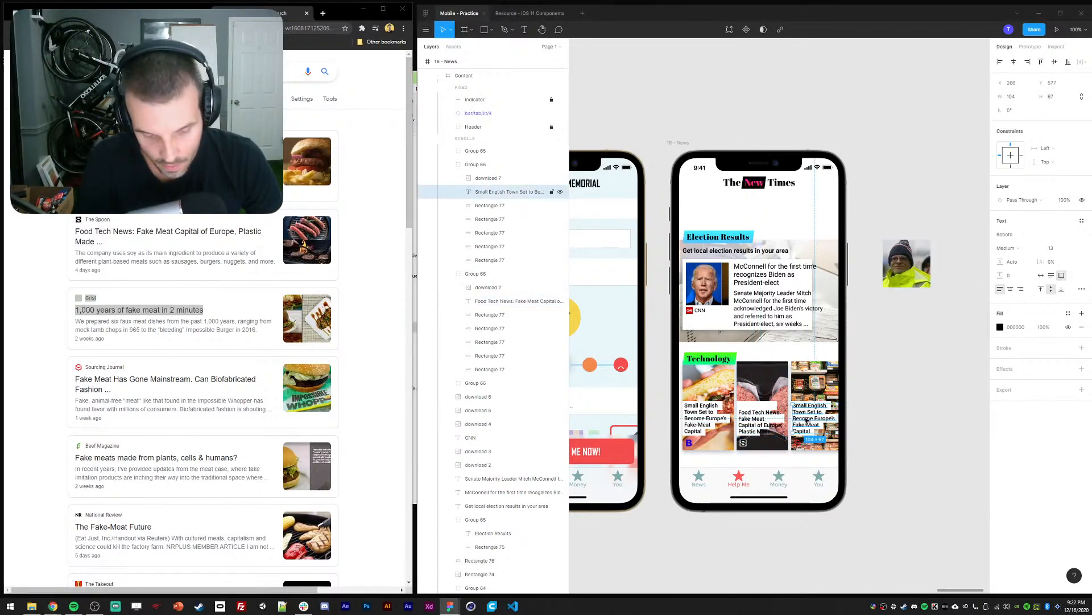
{"action": "key", "text": "ctrl+v"}
{"action": "key", "text": "BackSpace"}
{"action": "key", "text": "BackSpace"}
{"action": "key", "text": "BackSpace"}
{"action": "key", "text": "BackSpace"}
{"action": "key", "text": "BackSpace"}
{"action": "key", "text": "Delete"}
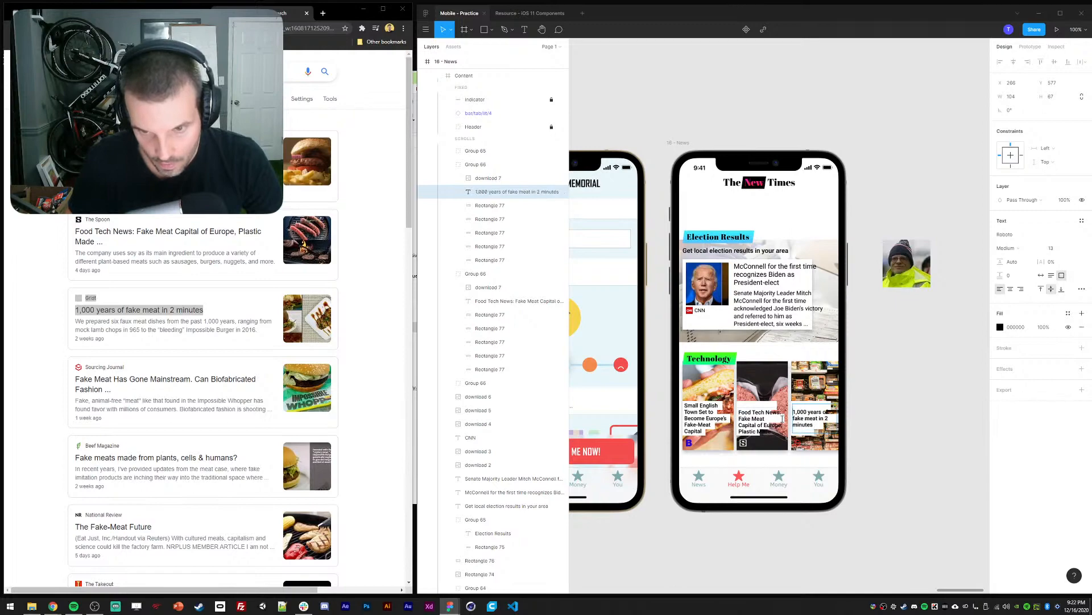
{"action": "key", "text": "Escape"}
{"action": "left_click_drag", "start_coordinate": [790, 429], "coordinate": [805, 469]}
Widen the second card's white strips behind "Capital of Europe," (to 112) and "Plastic Made" so they cover their lines
{"action": "scroll", "coordinate": [805, 468], "scroll_direction": "up", "scroll_amount": 6}
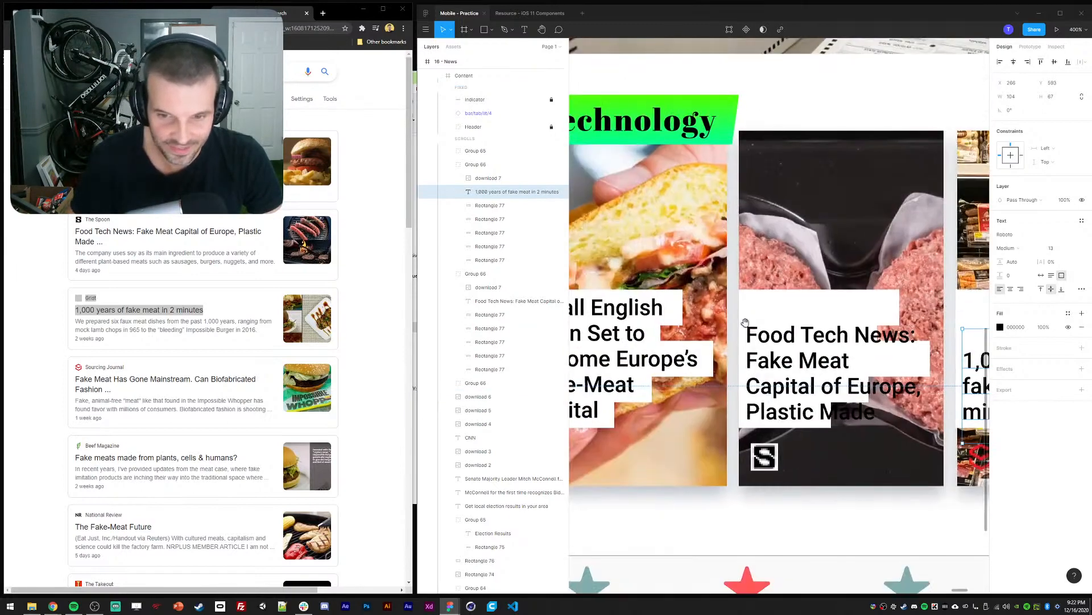
{"action": "left_click", "coordinate": [709, 368]}
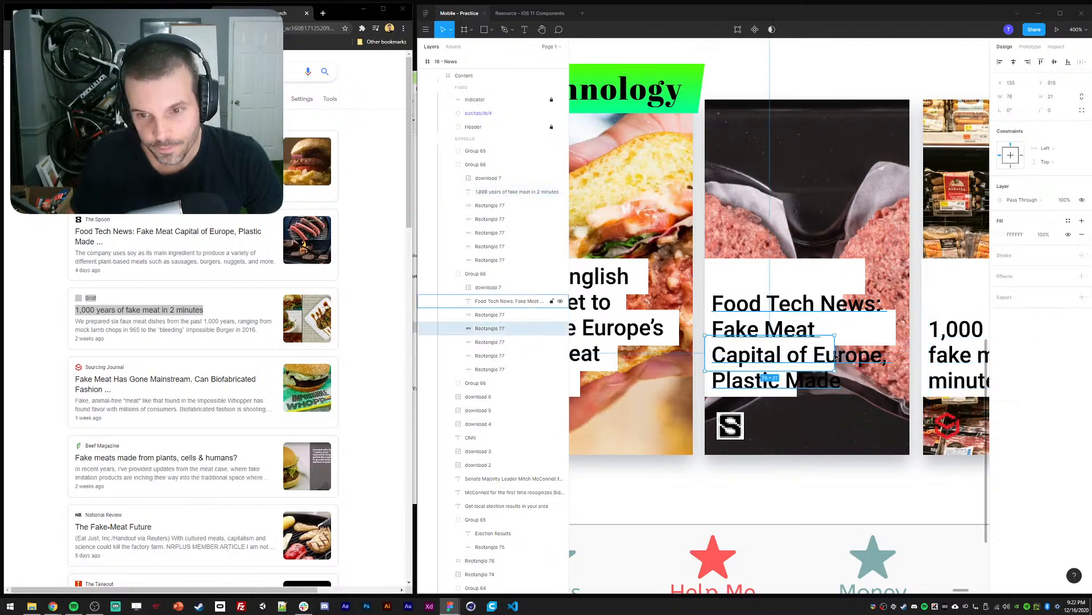
{"action": "left_click_drag", "start_coordinate": [833, 357], "coordinate": [895, 358]}
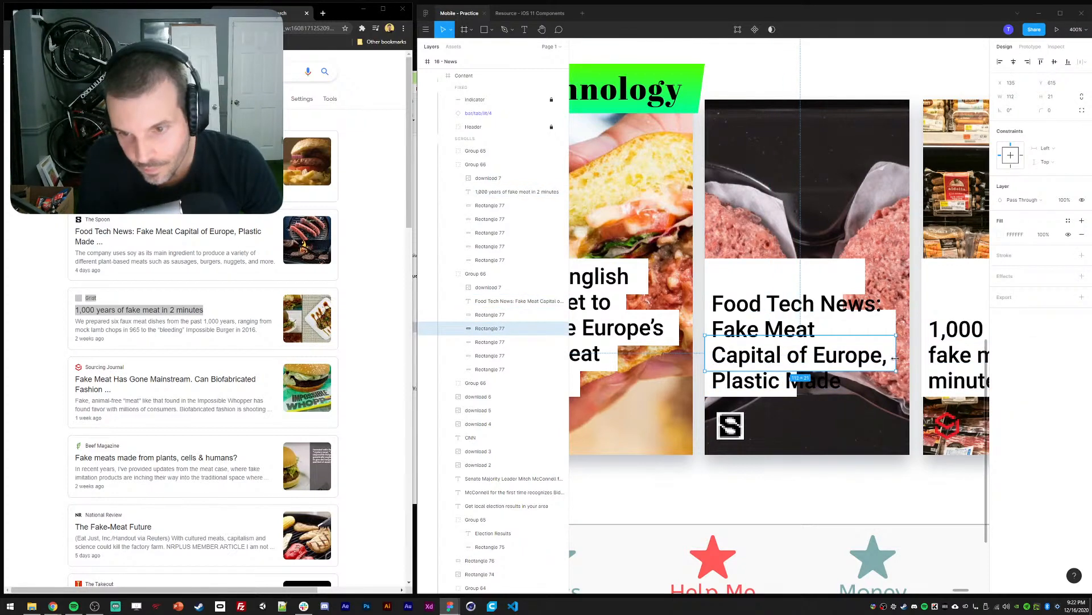
{"action": "left_click", "coordinate": [710, 400]}
{"action": "double_click", "coordinate": [763, 394]}
{"action": "left_click", "coordinate": [739, 392]}
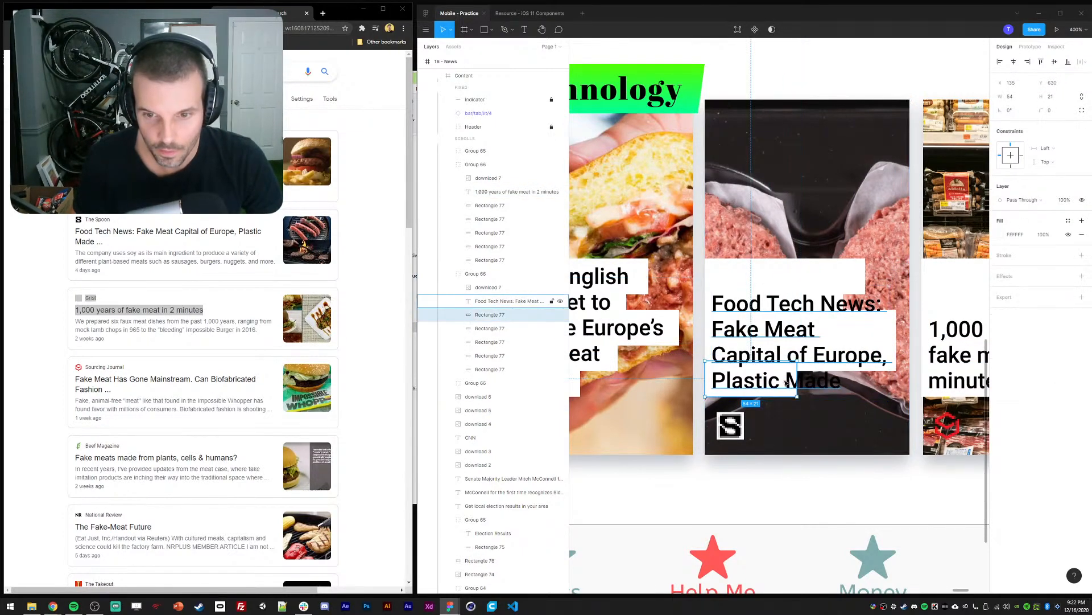
{"action": "left_click_drag", "start_coordinate": [793, 379], "coordinate": [850, 378]}
Remove the second card's surplus top strip and fit the strips behind "Food Tech News:" (110 wide) and "Fake Meat" to their text
{"action": "left_click", "coordinate": [880, 325]}
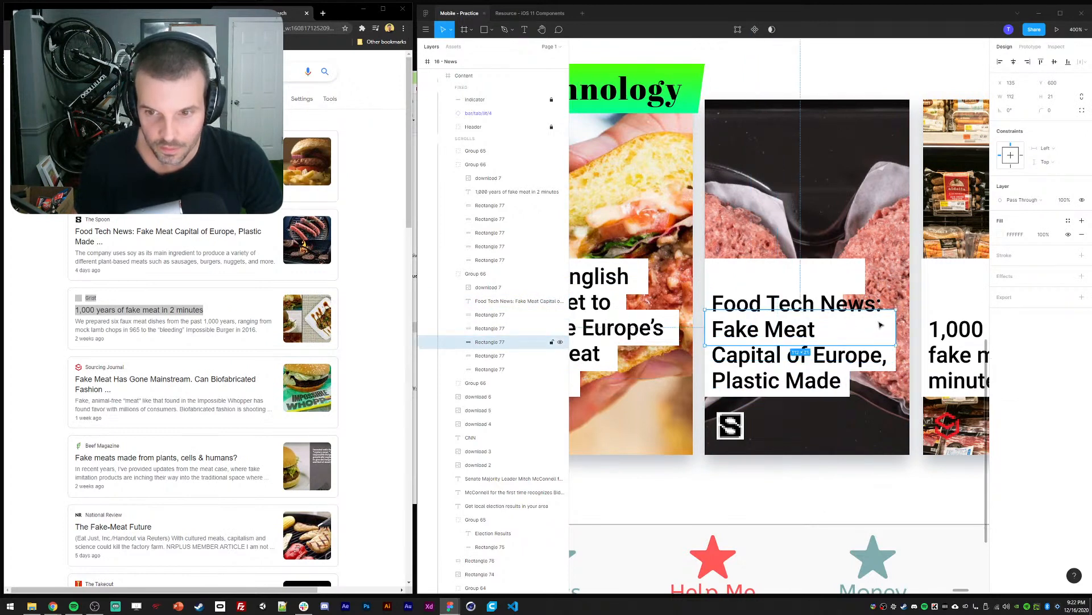
{"action": "key", "text": "Delete"}
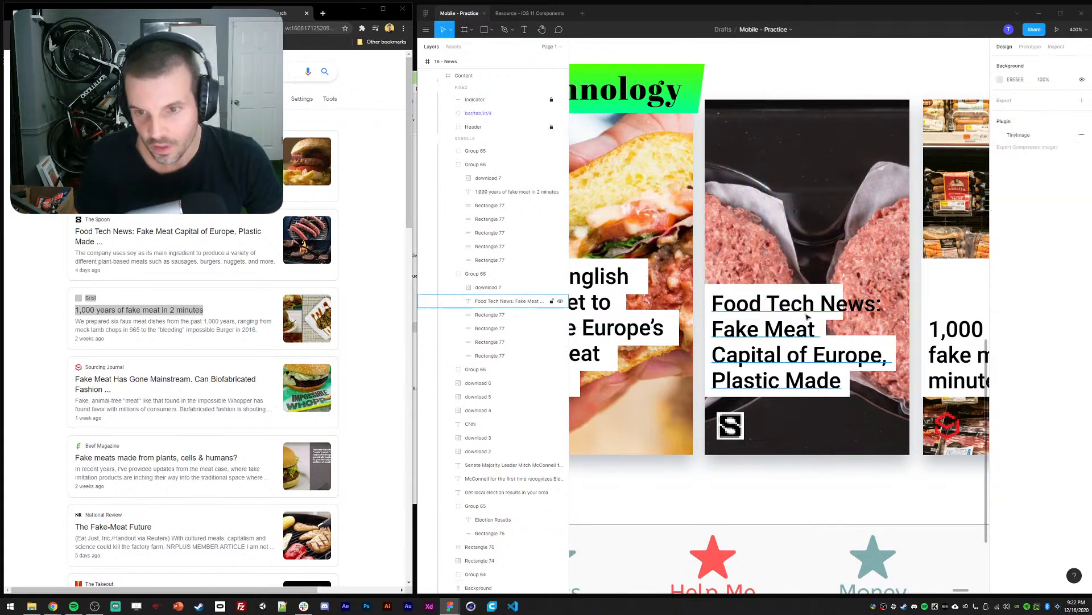
{"action": "left_click", "coordinate": [710, 292]}
{"action": "left_click_drag", "start_coordinate": [843, 301], "coordinate": [894, 305]}
Try to align the first and second cards' headline texts along their bottom edges
{"action": "scroll", "coordinate": [819, 482], "scroll_direction": "right", "scroll_amount": 3}
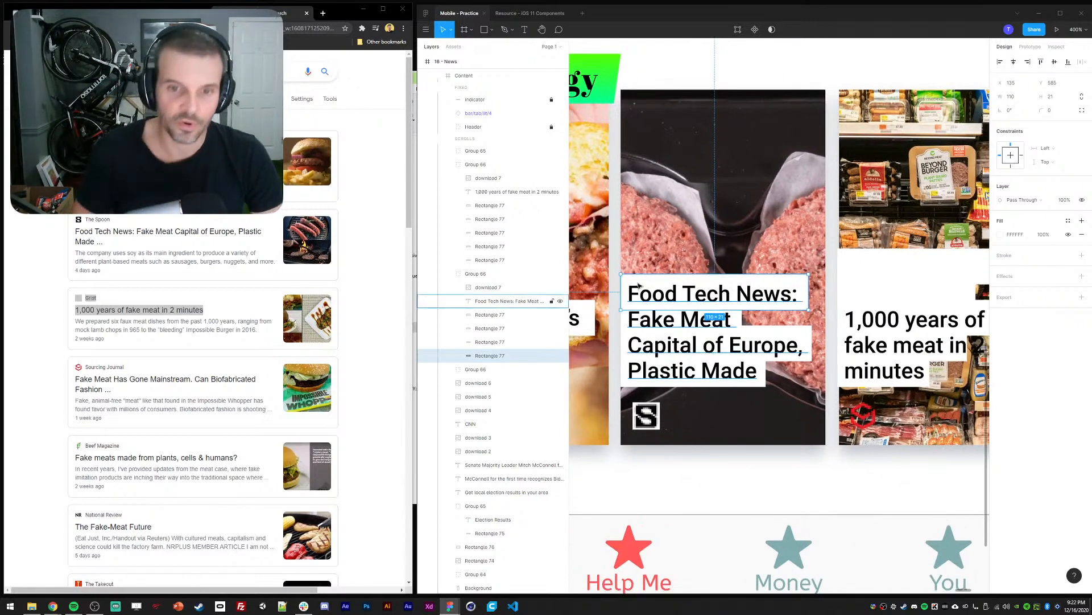
{"action": "scroll", "coordinate": [638, 285], "scroll_direction": "left", "scroll_amount": 3}
{"action": "left_click", "coordinate": [757, 354]}
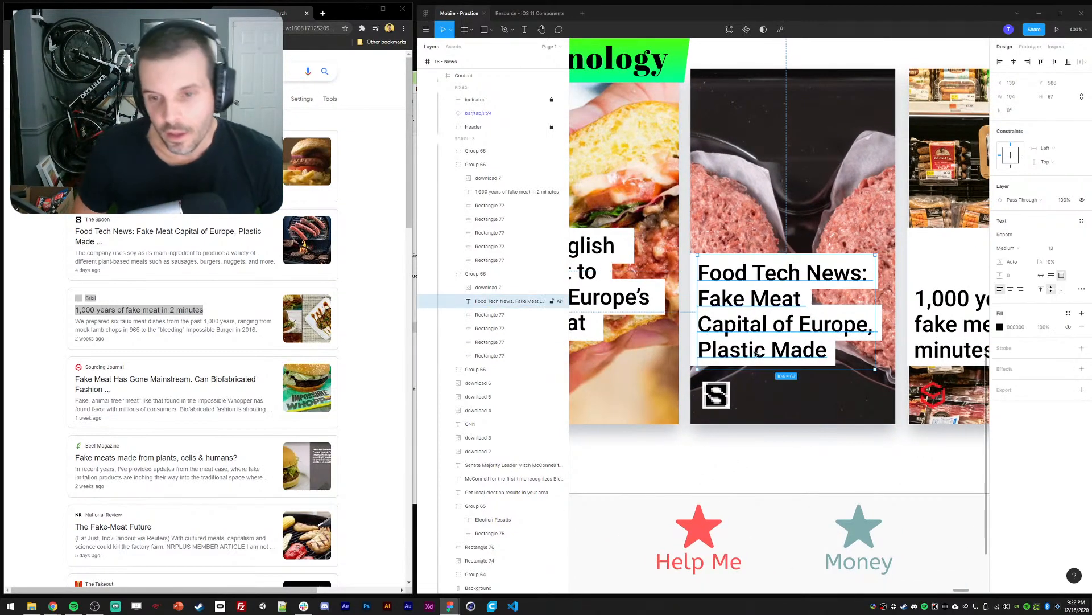
{"action": "left_click", "coordinate": [812, 485]}
{"action": "left_click_drag", "start_coordinate": [786, 474], "coordinate": [901, 460]}
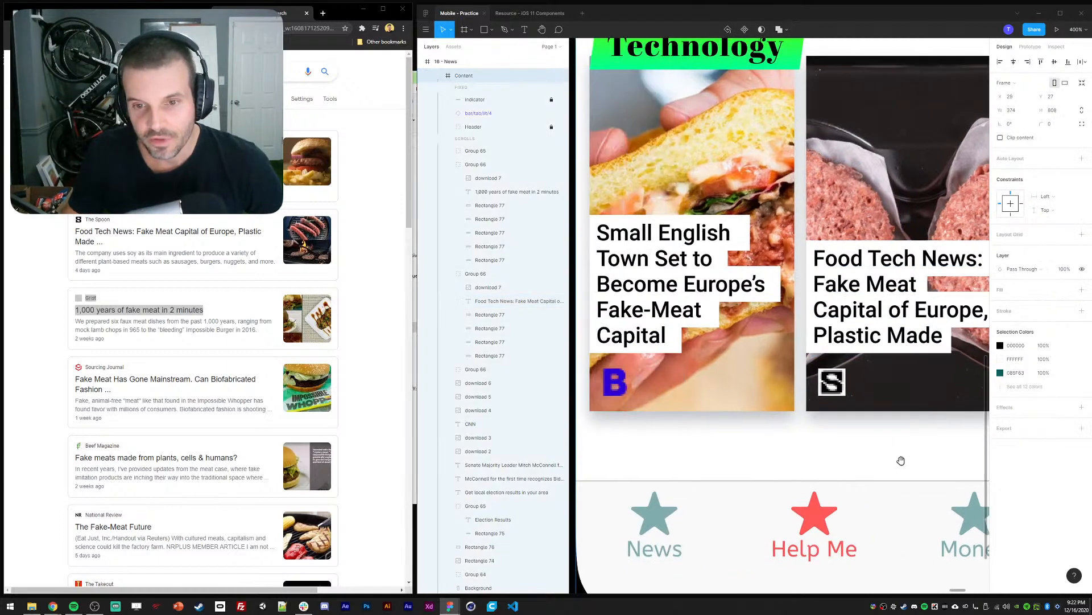
{"action": "left_click", "coordinate": [648, 313], "text": "ctrl"}
{"action": "left_click", "coordinate": [836, 323], "text": "ctrl+shift"}
{"action": "left_click", "coordinate": [1070, 64]}
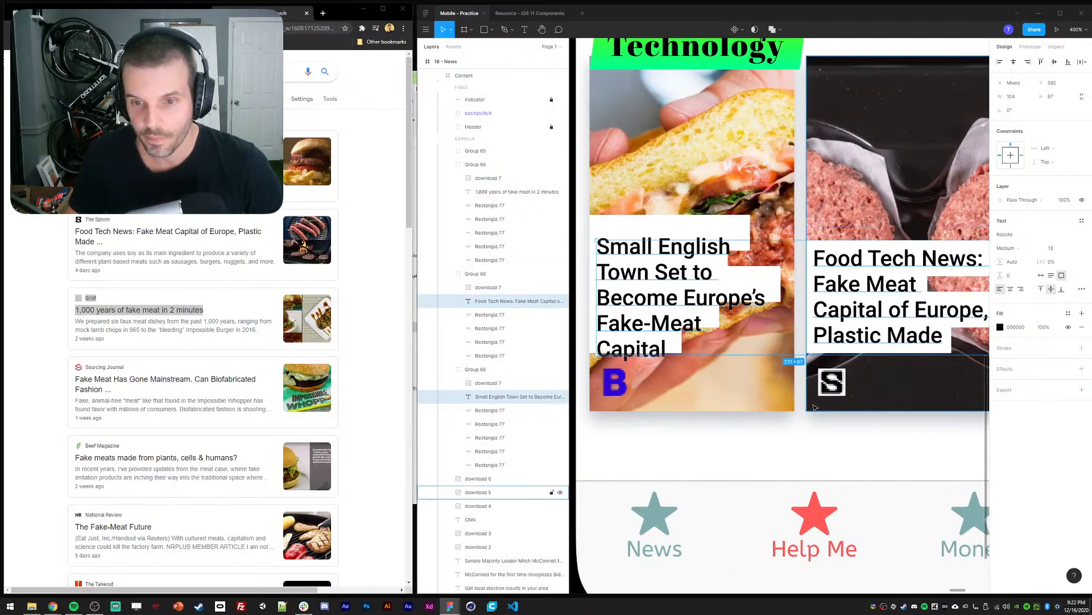
Delete the third card's two surplus upper strips and resize the one behind "1,000 years of" to about 95 wide
{"action": "left_click_drag", "start_coordinate": [851, 433], "coordinate": [606, 445]}
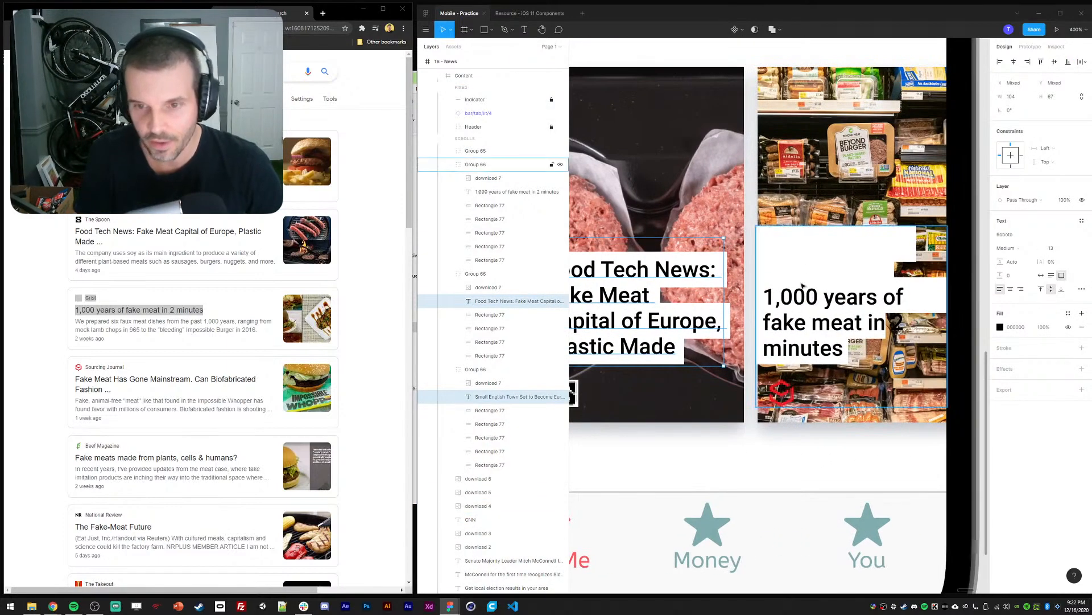
{"action": "left_click", "coordinate": [819, 233], "text": "ctrl"}
{"action": "left_click", "coordinate": [837, 272], "text": "ctrl+shift"}
{"action": "key", "text": "Delete"}
{"action": "left_click", "coordinate": [942, 301], "text": "ctrl"}
{"action": "left_click_drag", "start_coordinate": [942, 300], "coordinate": [918, 295]}
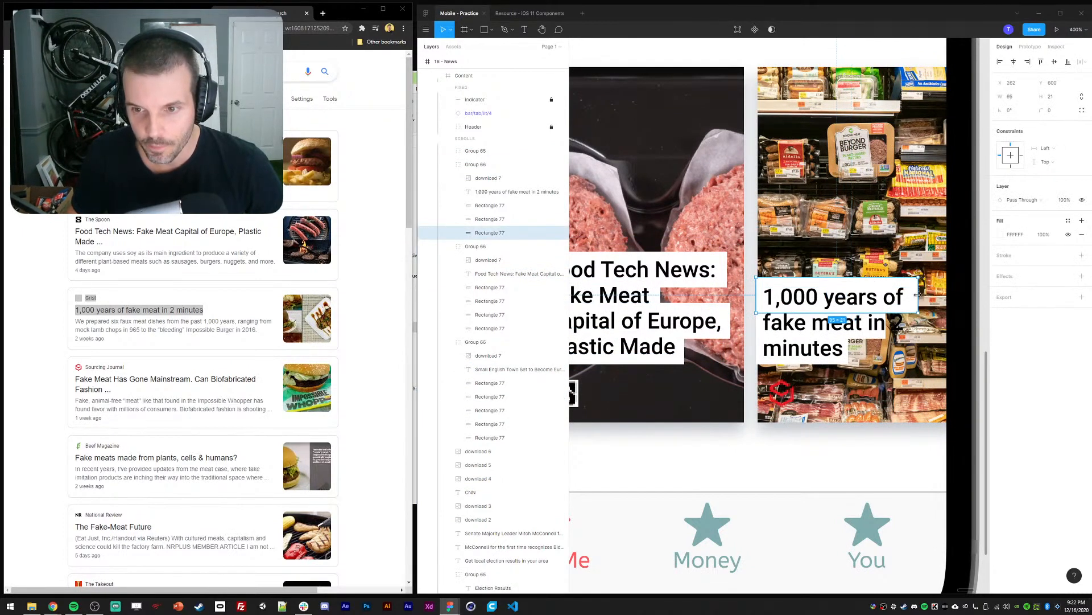
Widen the third card's white strips behind "fake meat in 2" and "minutes" so they cover their lines
{"action": "left_click", "coordinate": [879, 325], "text": "ctrl"}
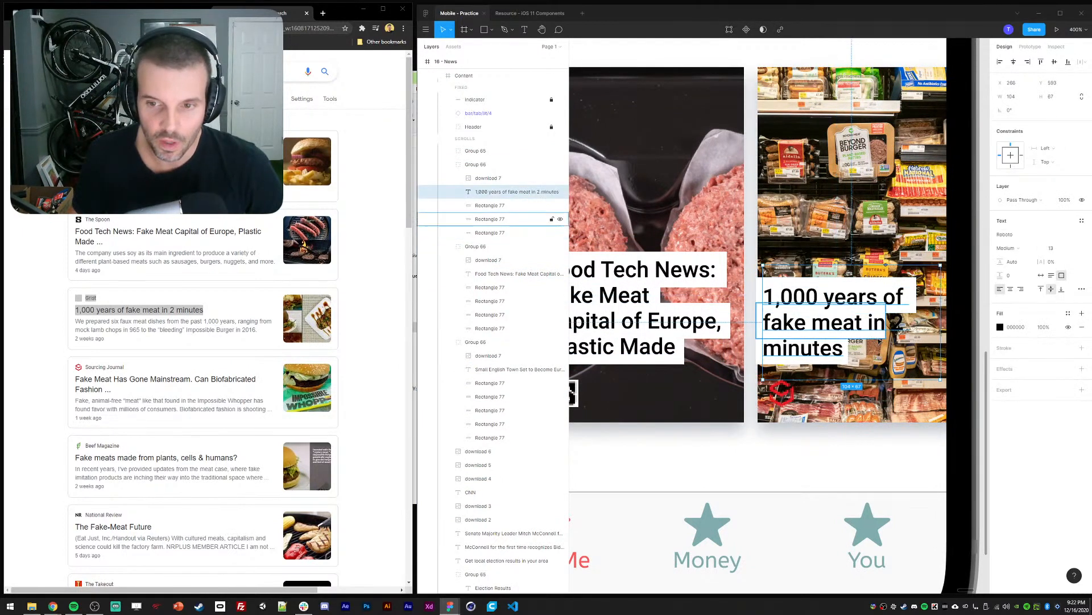
{"action": "left_click_drag", "start_coordinate": [886, 323], "coordinate": [914, 322]}
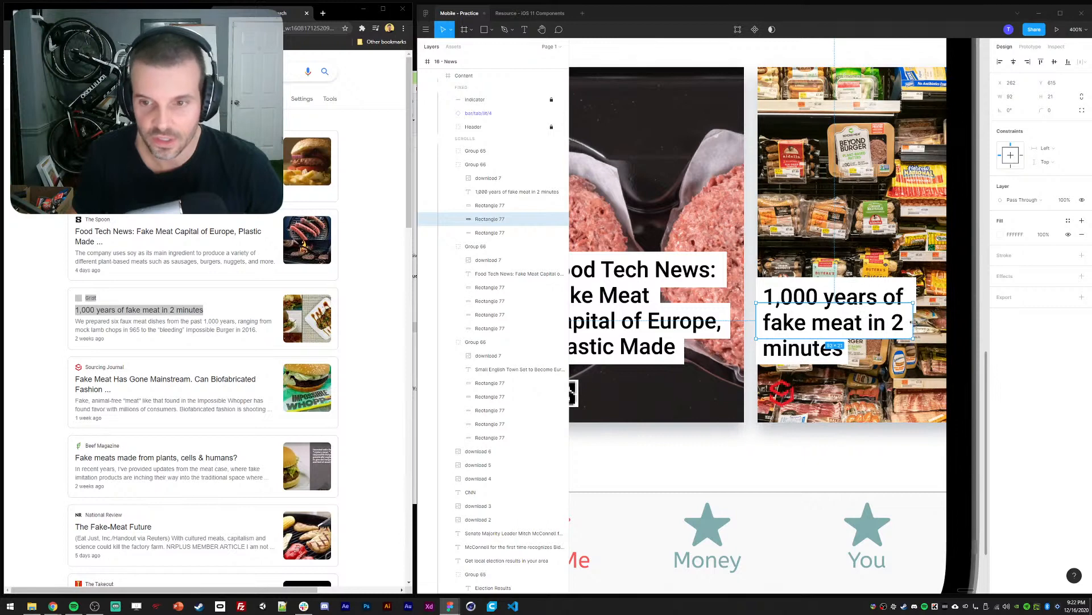
{"action": "left_click", "coordinate": [845, 353], "text": "ctrl"}
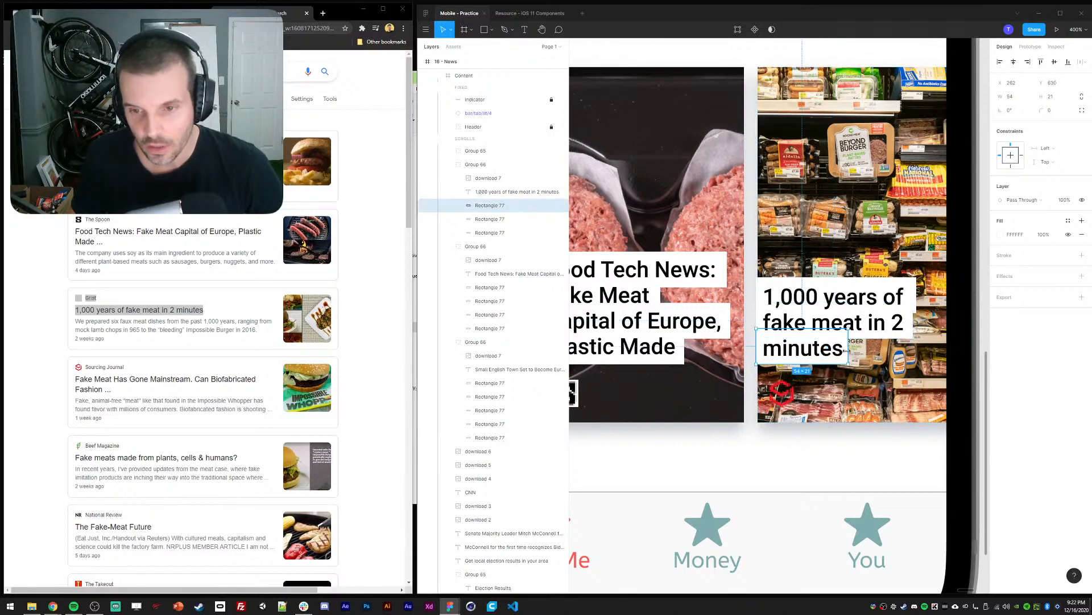
{"action": "left_click_drag", "start_coordinate": [848, 351], "coordinate": [857, 351]}
{"action": "left_click", "coordinate": [812, 488]}
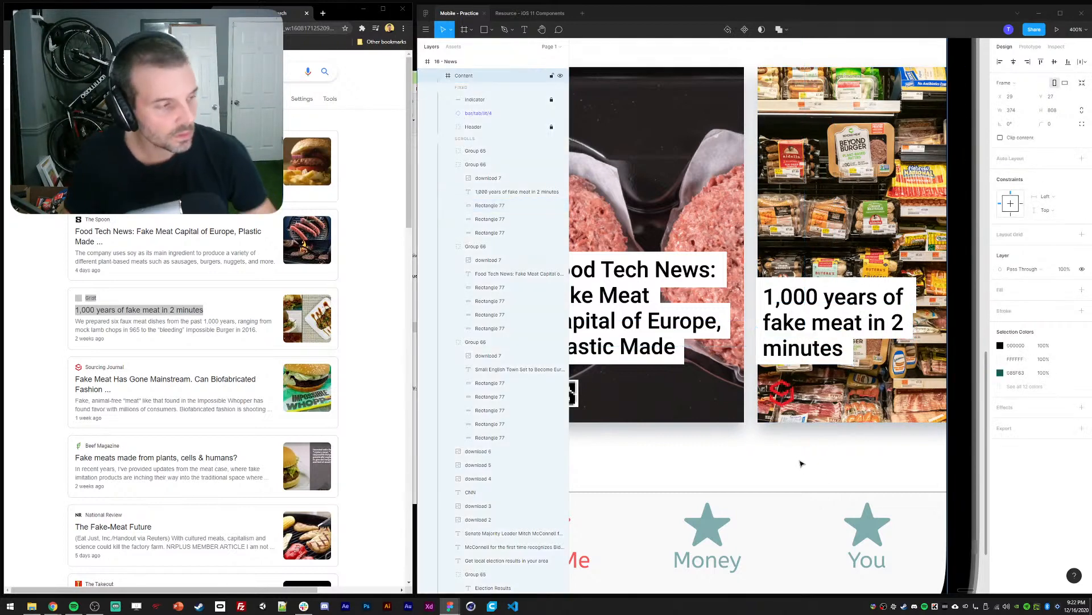
{"action": "key", "text": "minus"}
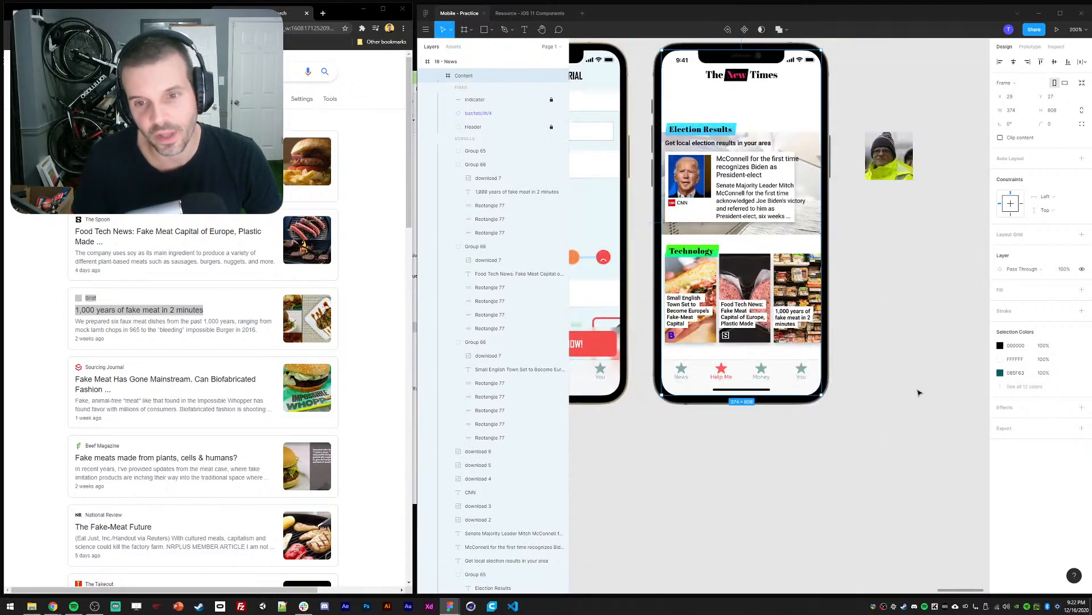
{"action": "key", "text": "minus"}
{"action": "left_click_drag", "start_coordinate": [867, 327], "coordinate": [897, 346]}
{"action": "key", "text": "plus"}
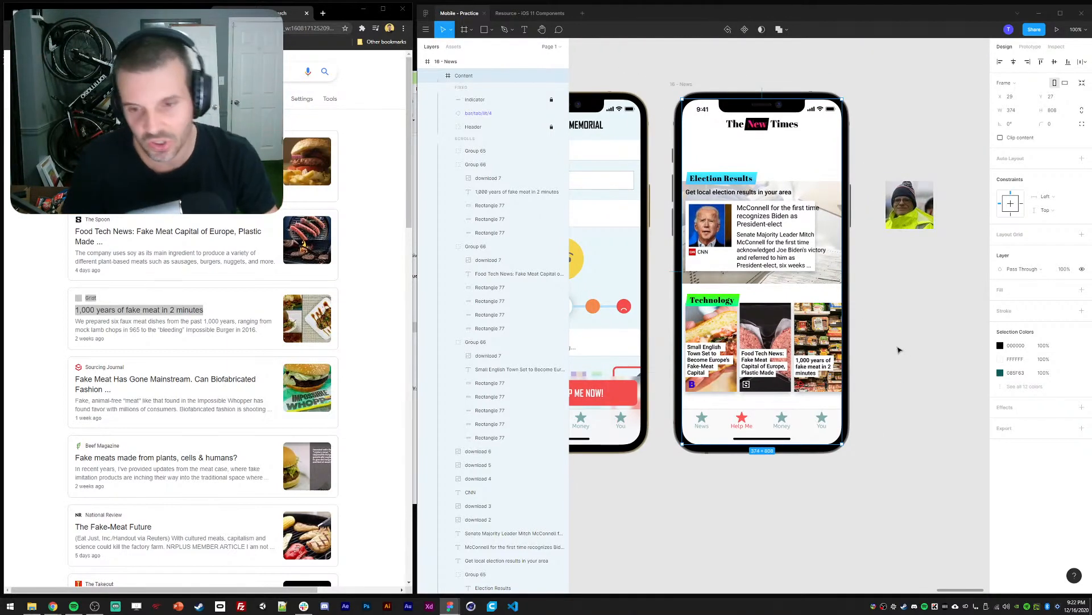
{"action": "left_click", "coordinate": [902, 372]}
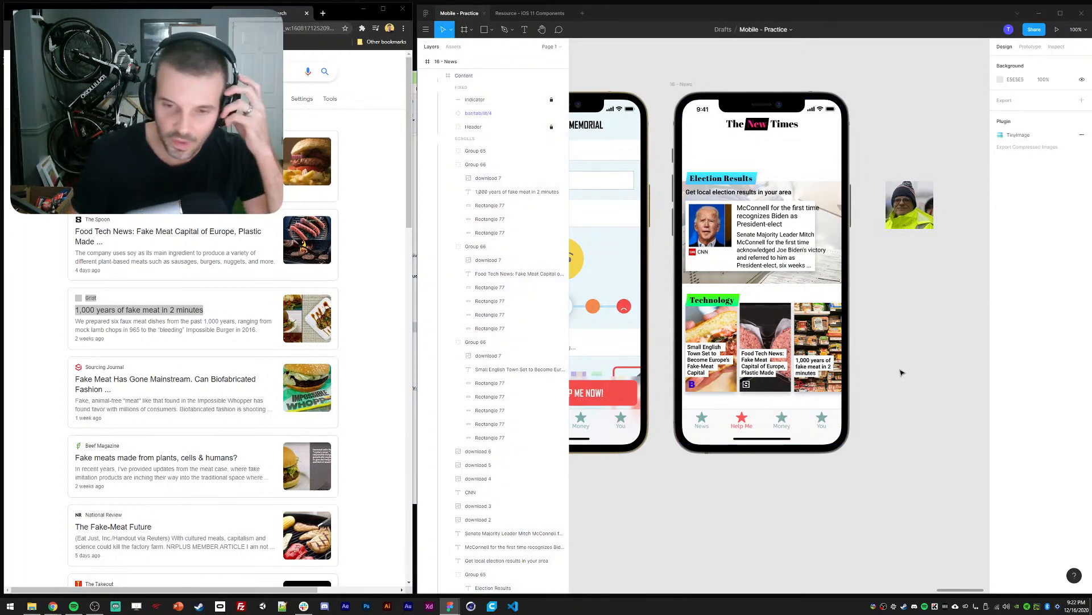
{"action": "left_click_drag", "start_coordinate": [926, 378], "coordinate": [922, 389]}
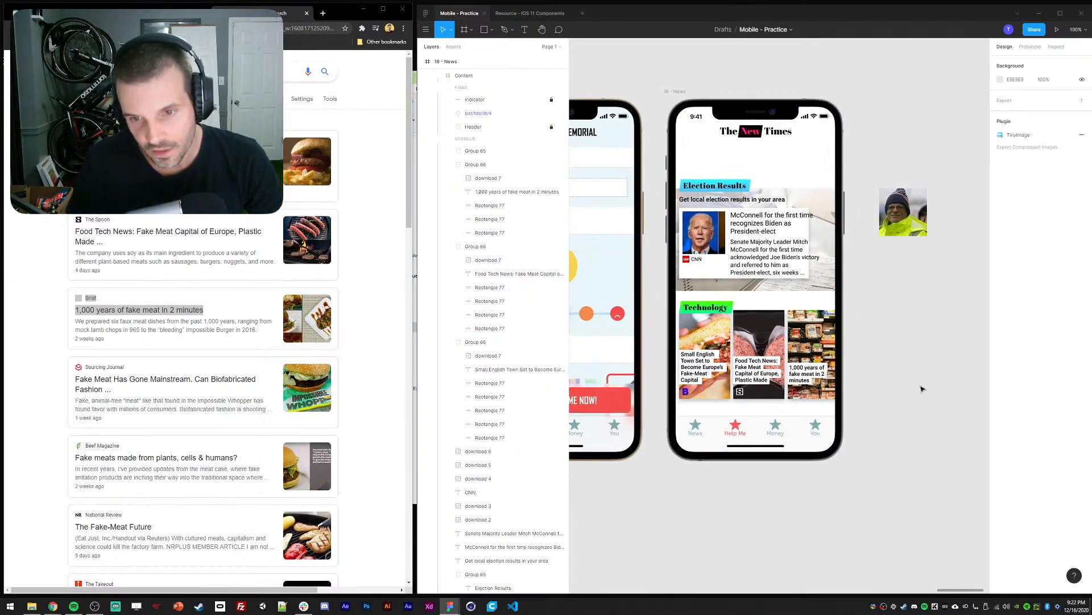
{"action": "double_click", "coordinate": [825, 285]}
{"action": "double_click", "coordinate": [825, 284]}
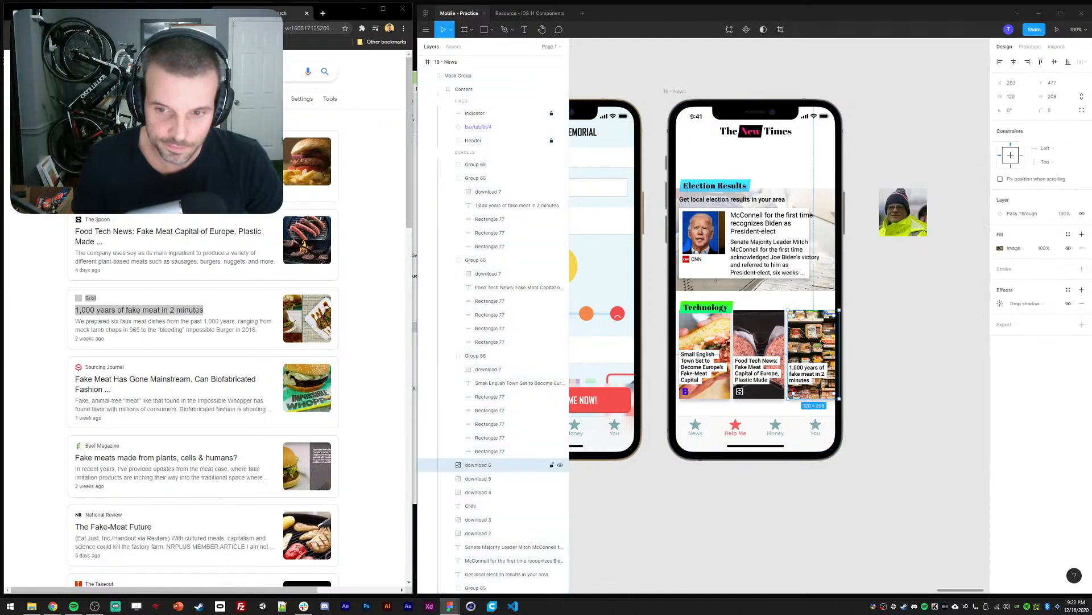
{"action": "left_click", "coordinate": [902, 365]}
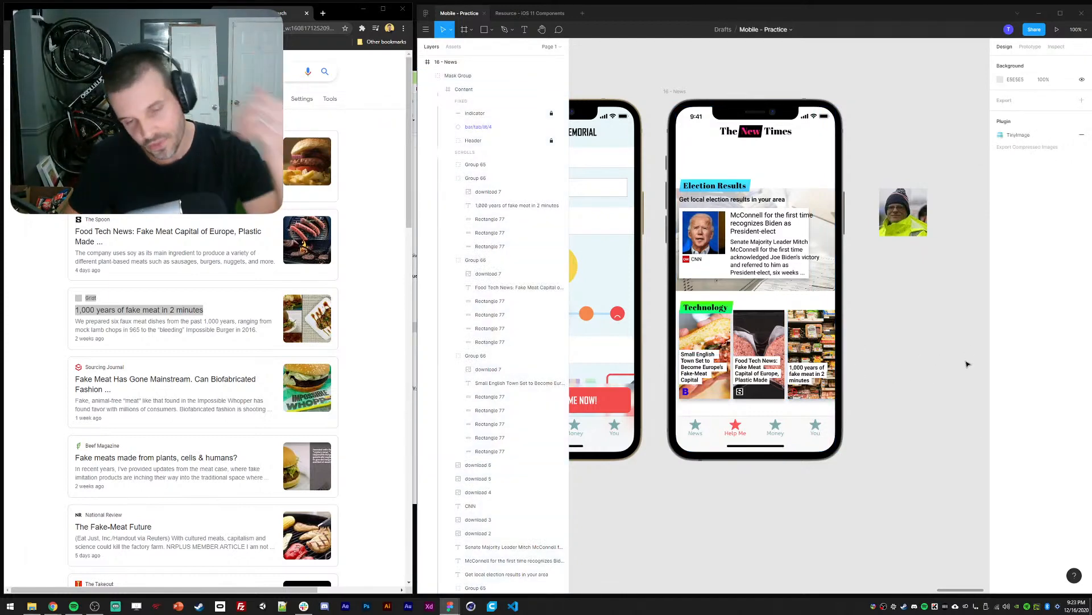
{"action": "left_click", "coordinate": [800, 397]}
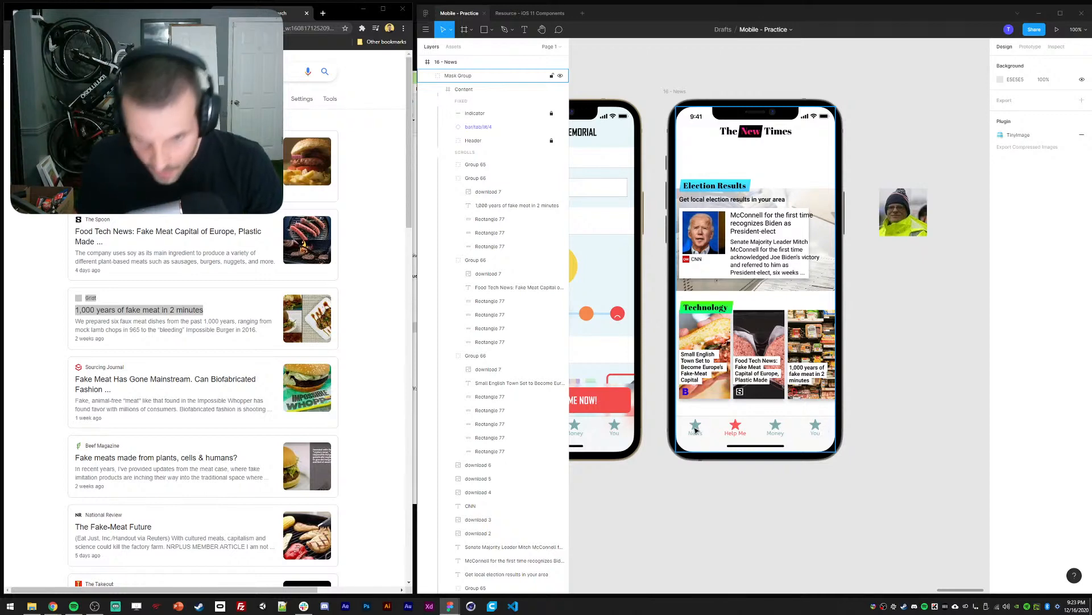
{"action": "left_click", "coordinate": [708, 387], "text": "ctrl"}
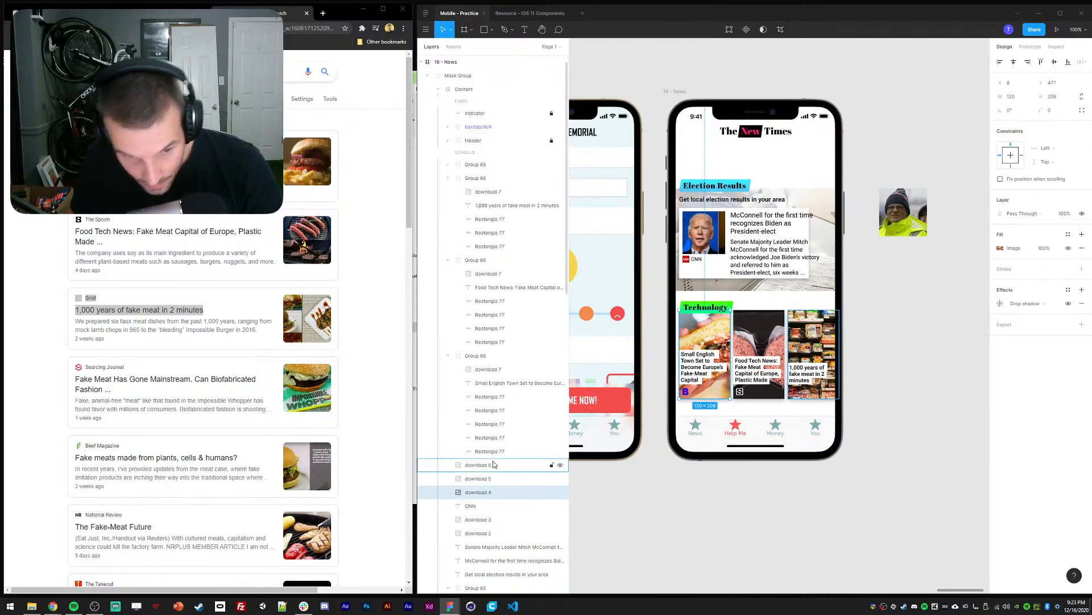
{"action": "key", "text": "Escape"}
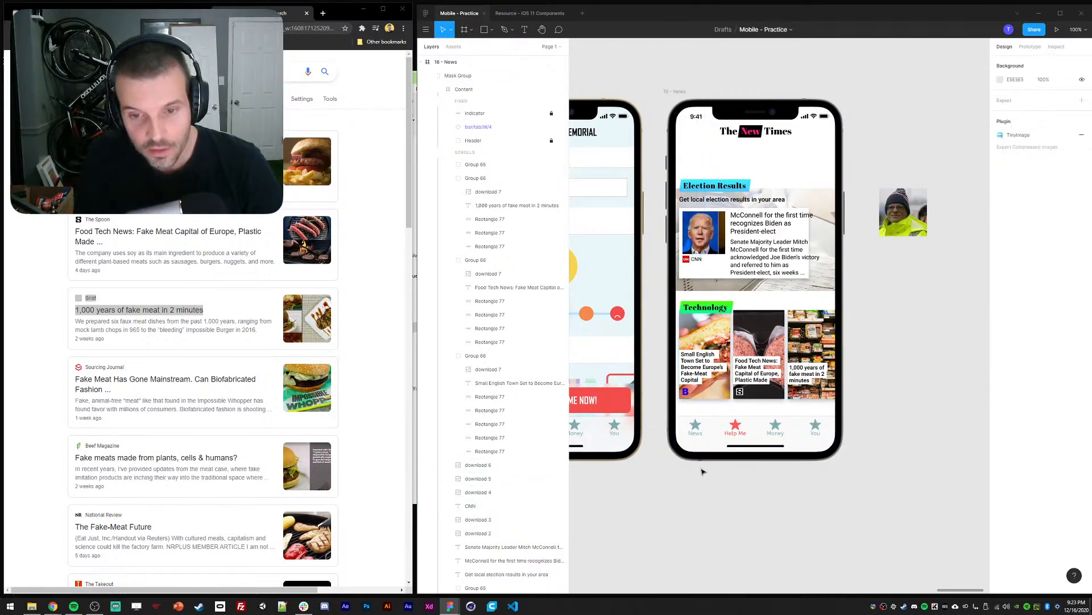
{"action": "scroll", "coordinate": [702, 471], "scroll_direction": "left", "scroll_amount": 2}
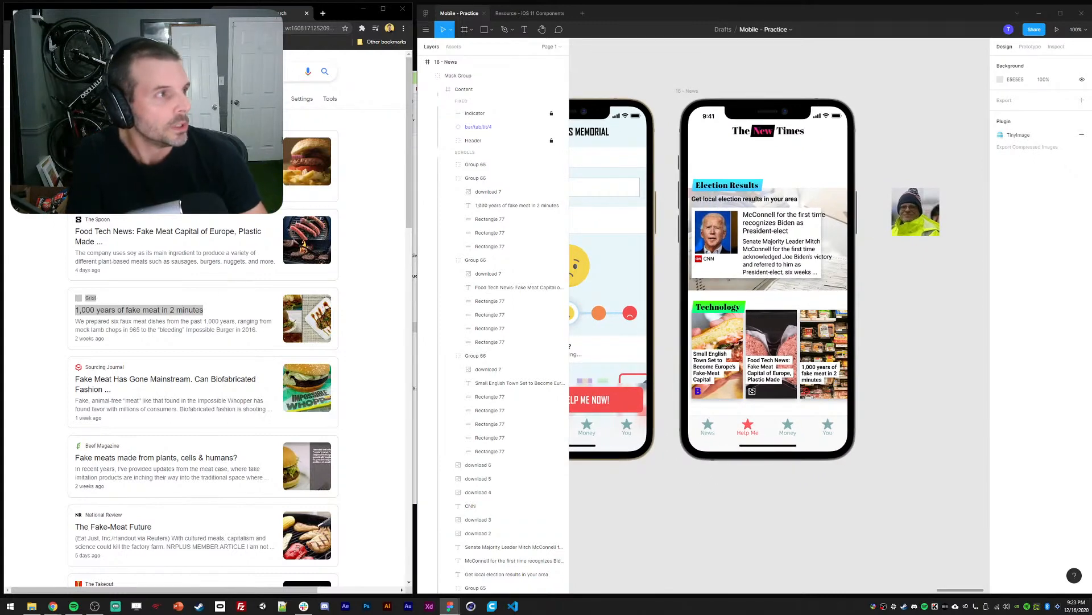
{"action": "key", "text": "alt+Tab"}
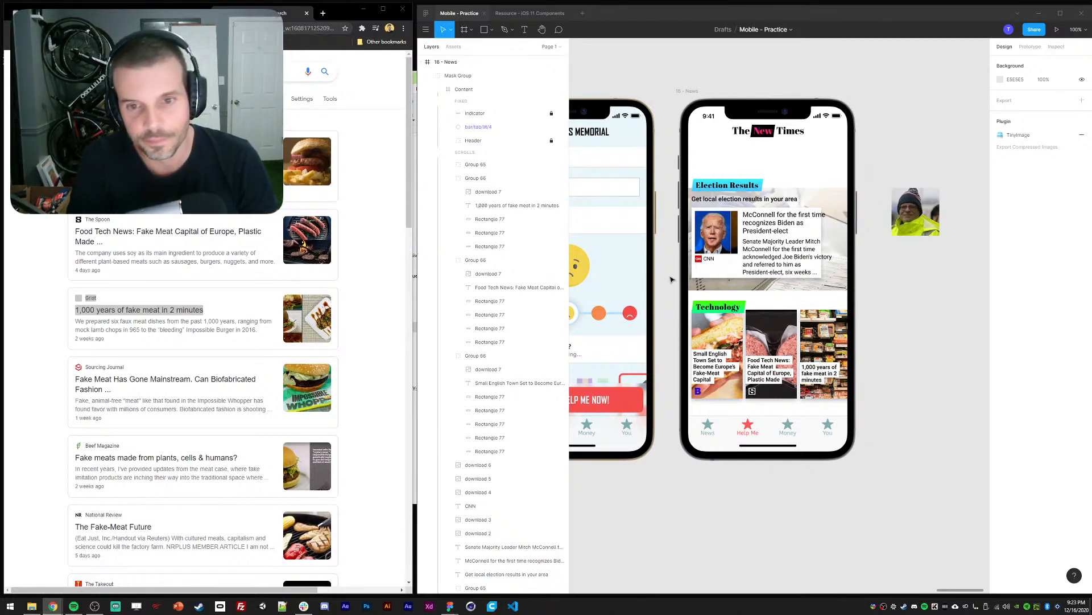
{"action": "left_click", "coordinate": [649, 254]}
{"action": "left_click", "coordinate": [660, 229]}
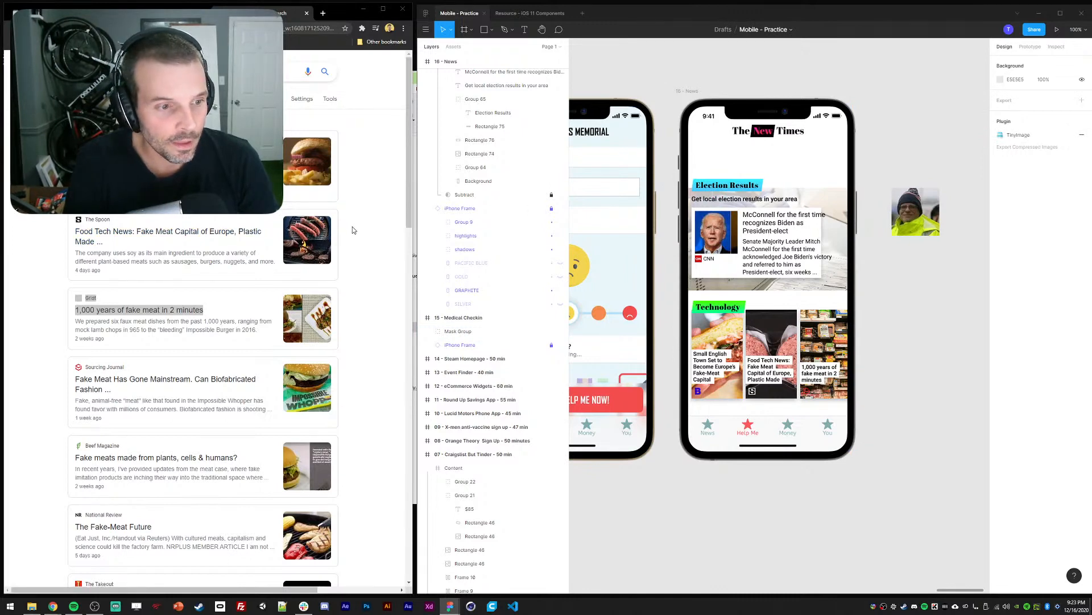
Switch to the to-do list in the browser and mark "3 side by side mini stories" under the News app as done
{"action": "scroll", "coordinate": [352, 228], "scroll_direction": "down", "scroll_amount": 1}
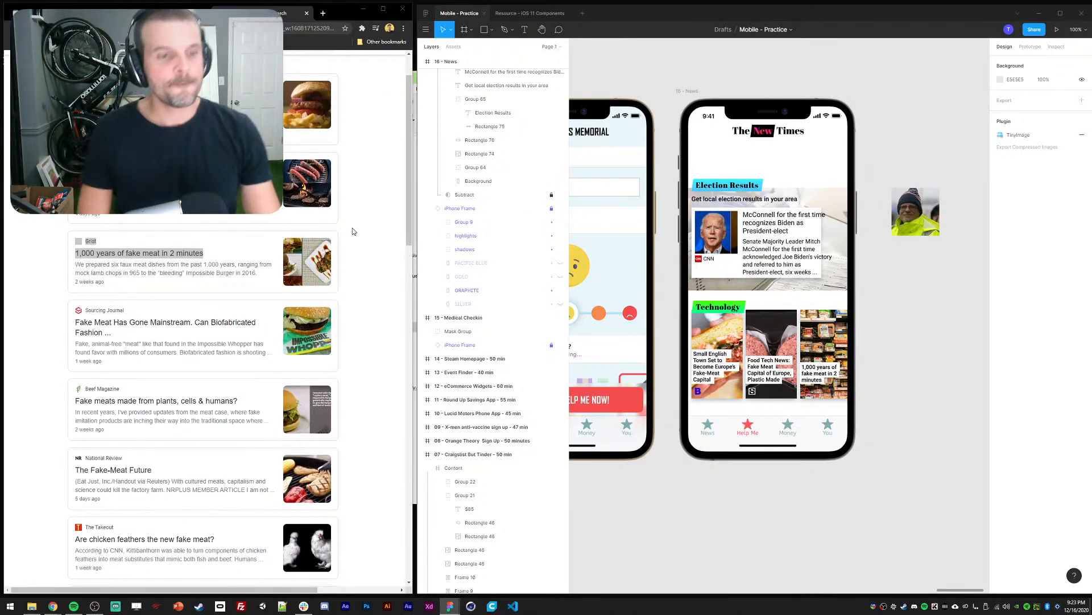
{"action": "left_click", "coordinate": [160, 12]}
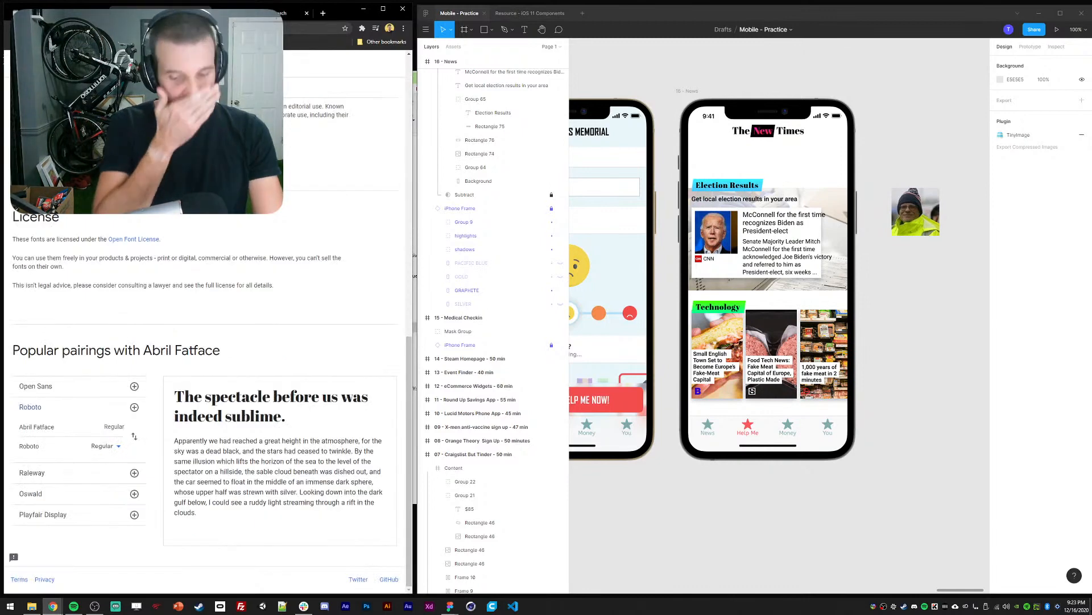
{"action": "left_click", "coordinate": [45, 12]}
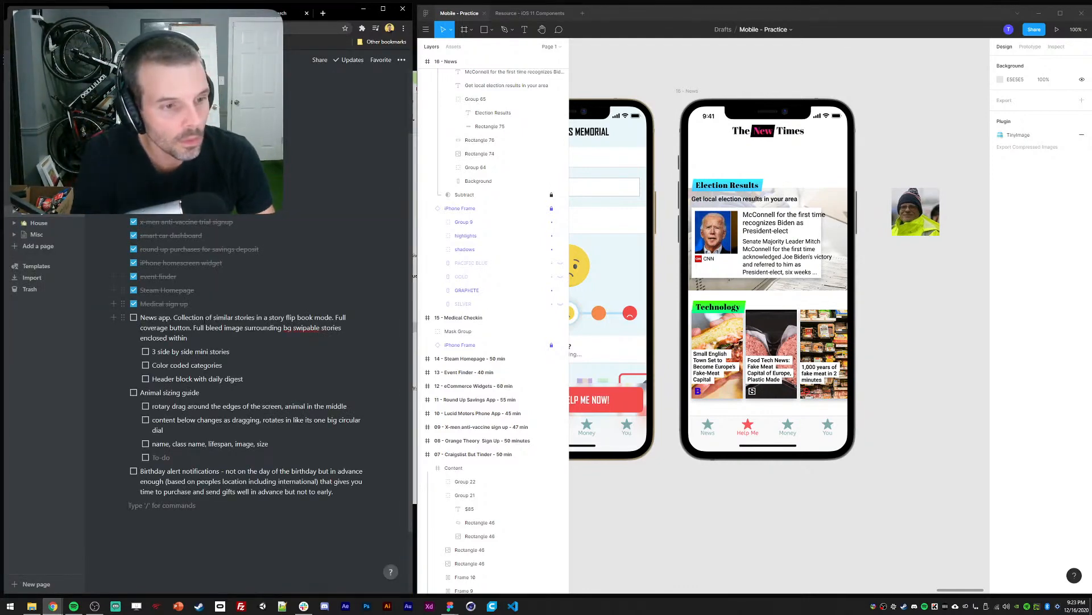
{"action": "left_click", "coordinate": [145, 353]}
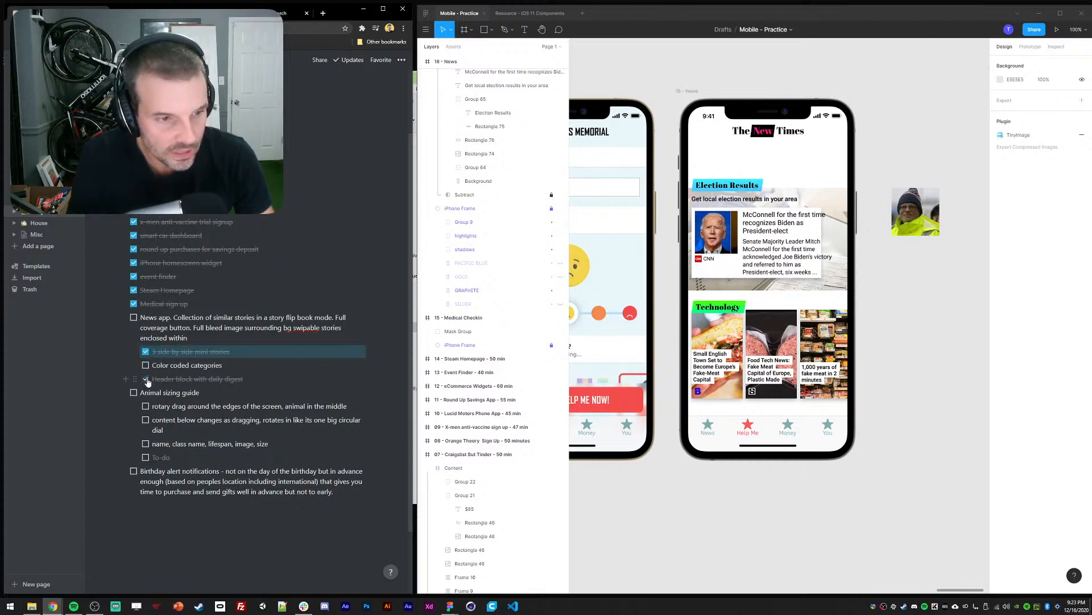
{"action": "left_click_drag", "start_coordinate": [909, 308], "coordinate": [895, 323]}
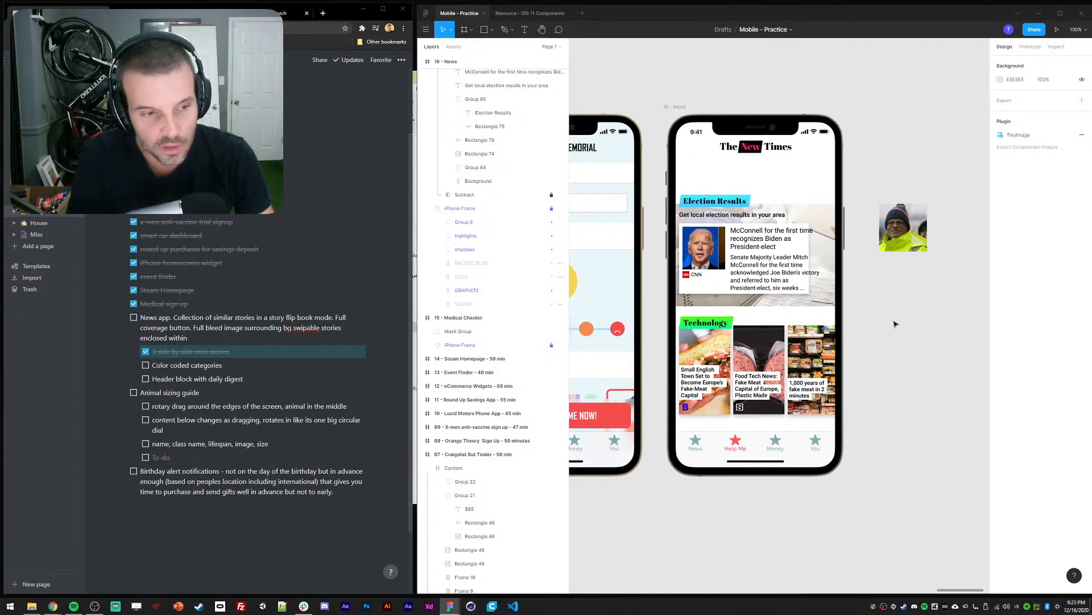
{"action": "double_click", "coordinate": [215, 329]}
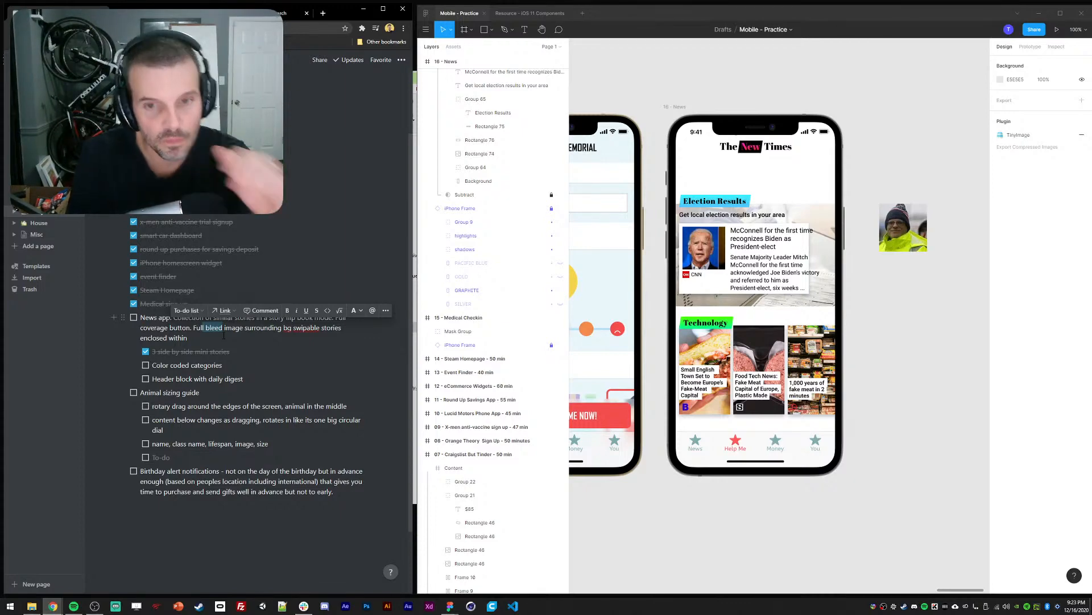
Set the McConnell headline's weight to Medium and its summary text to size 13 with 70% opacity
{"action": "scroll", "coordinate": [848, 240], "scroll_direction": "up", "scroll_amount": 5}
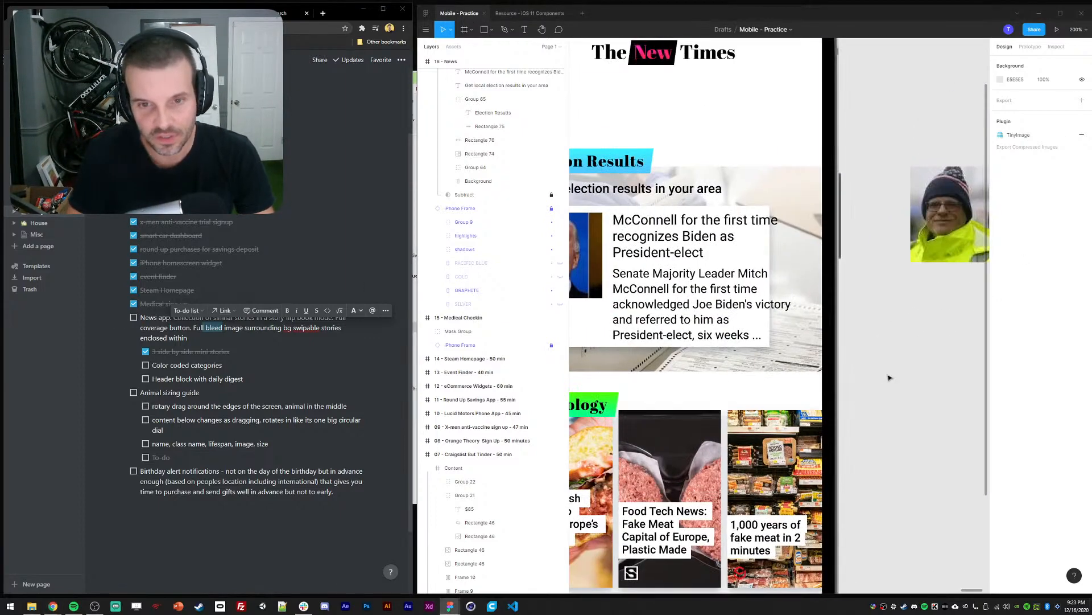
{"action": "scroll", "coordinate": [889, 377], "scroll_direction": "left", "scroll_amount": 2}
{"action": "scroll", "coordinate": [808, 347], "scroll_direction": "up", "scroll_amount": 2}
{"action": "scroll", "coordinate": [734, 318], "scroll_direction": "down", "scroll_amount": 5}
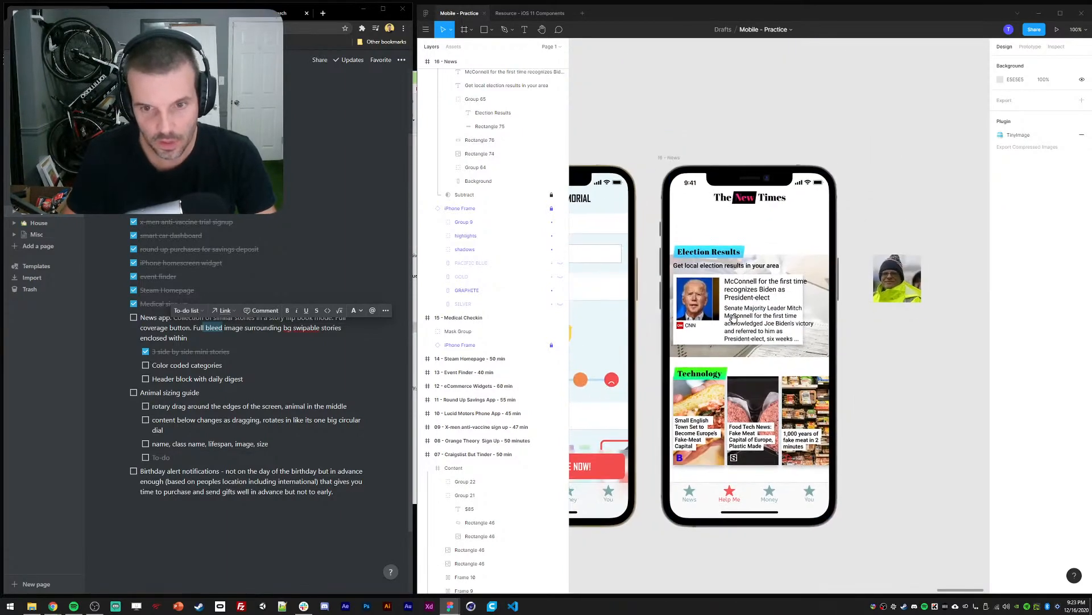
{"action": "left_click", "coordinate": [751, 285]}
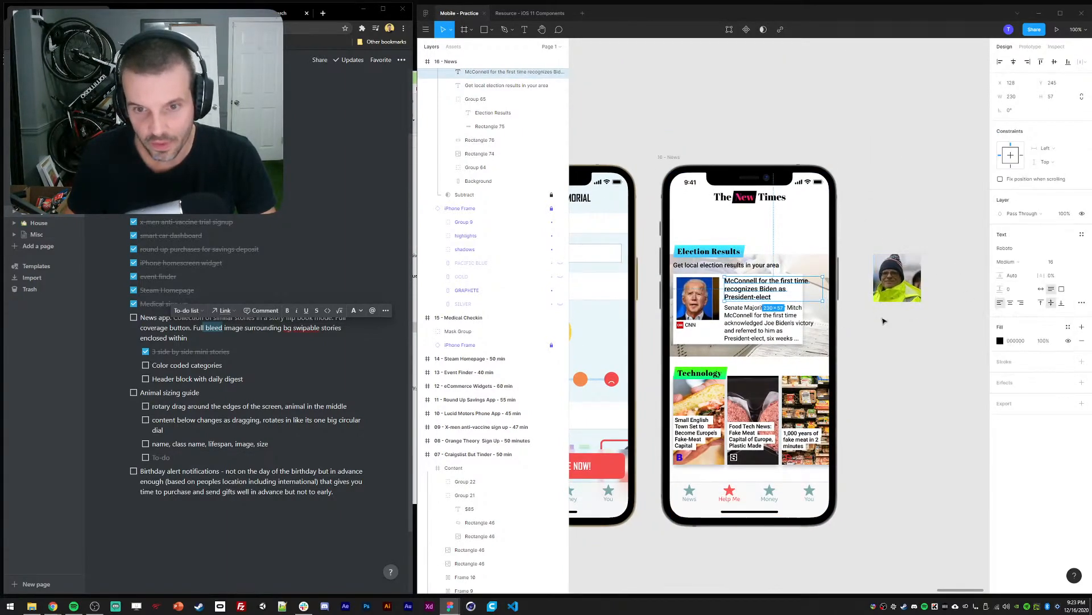
{"action": "left_click", "coordinate": [762, 327]}
{"action": "key", "text": "Down"}
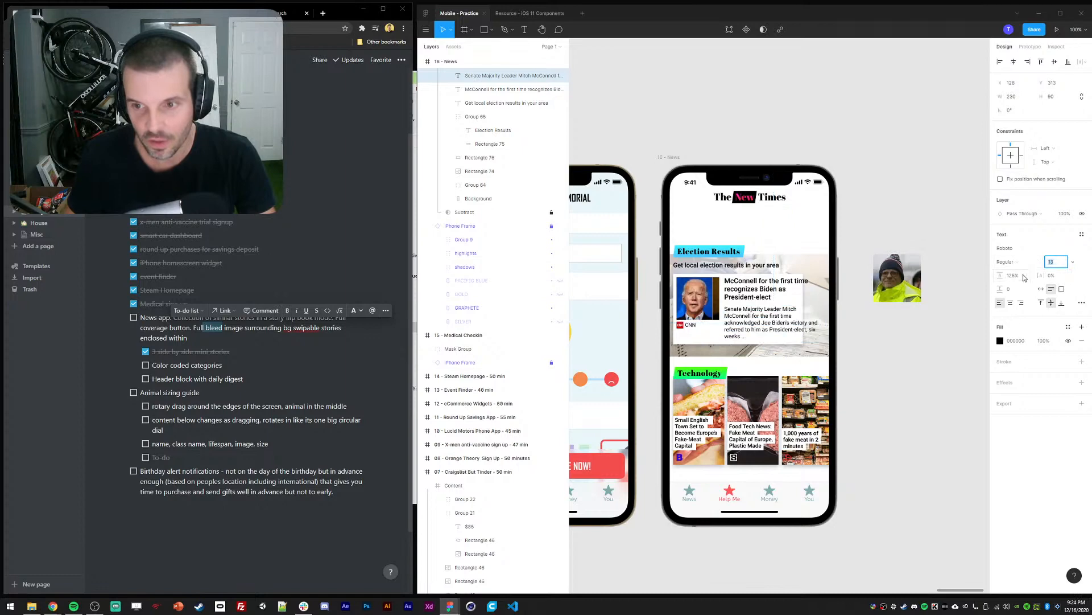
{"action": "key", "text": "7"}
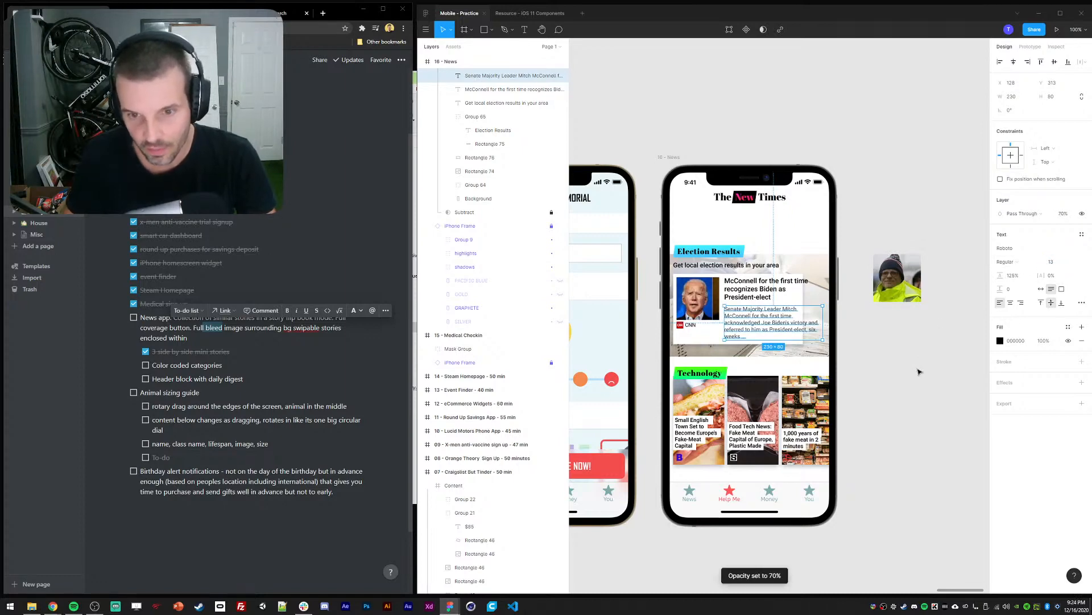
{"action": "left_click", "coordinate": [914, 368]}
Duplicate the white rectangle behind the election story and place the copy beside it at X 313
{"action": "scroll", "coordinate": [708, 307], "scroll_direction": "up", "scroll_amount": 5}
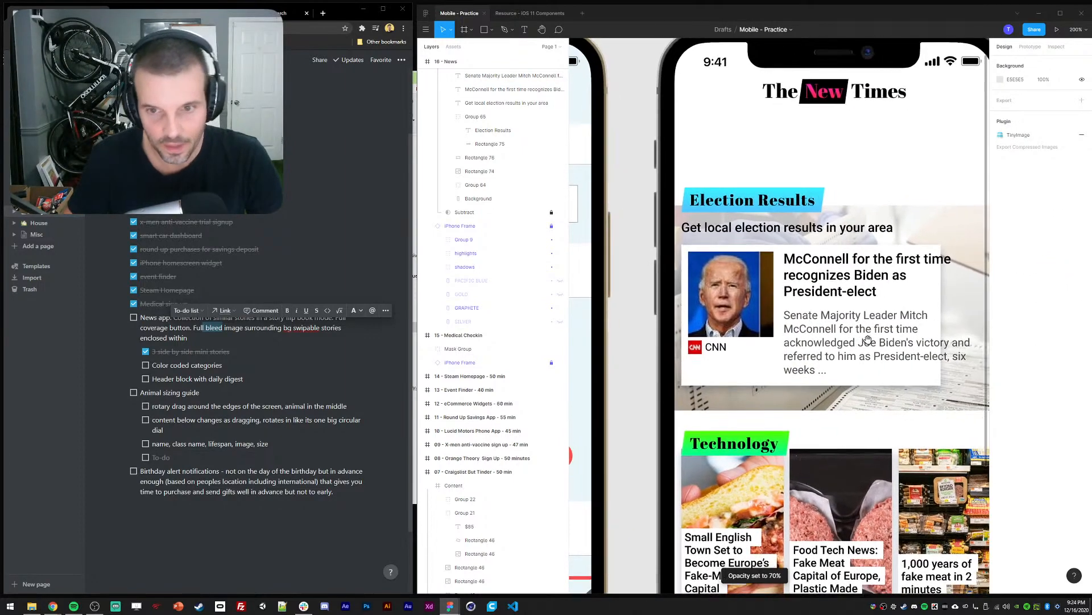
{"action": "left_click", "coordinate": [766, 276]}
{"action": "left_click", "coordinate": [690, 366]}
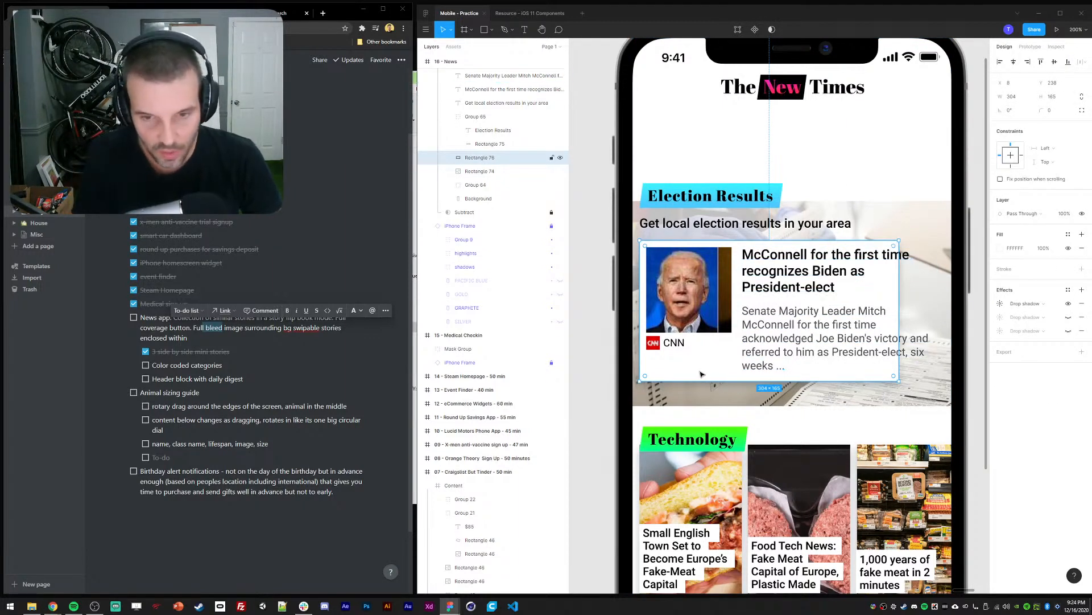
{"action": "key", "text": "ctrl+d"}
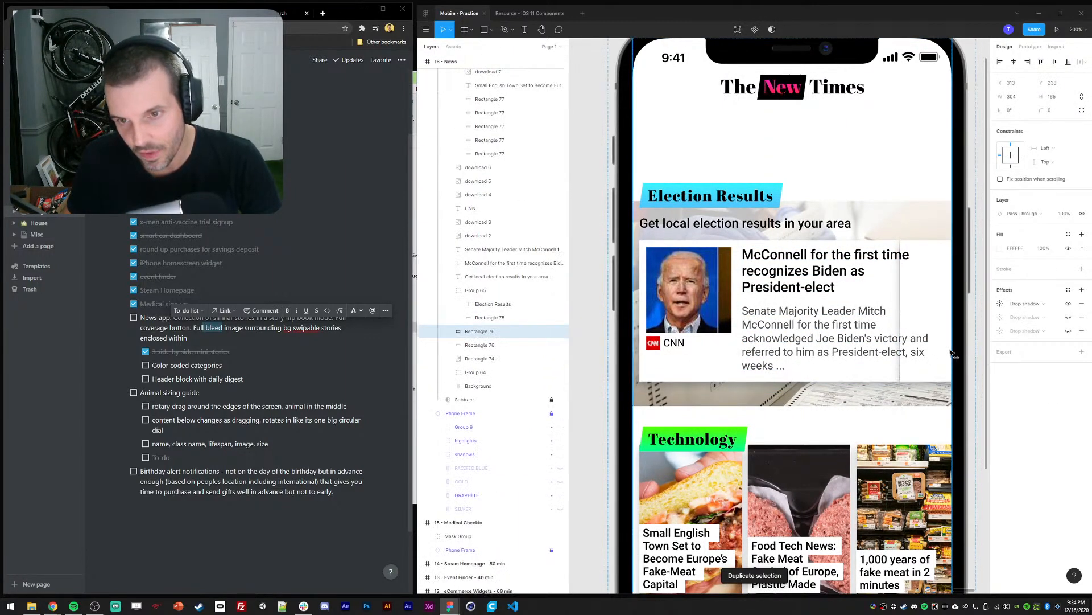
{"action": "left_click", "coordinate": [489, 345]}
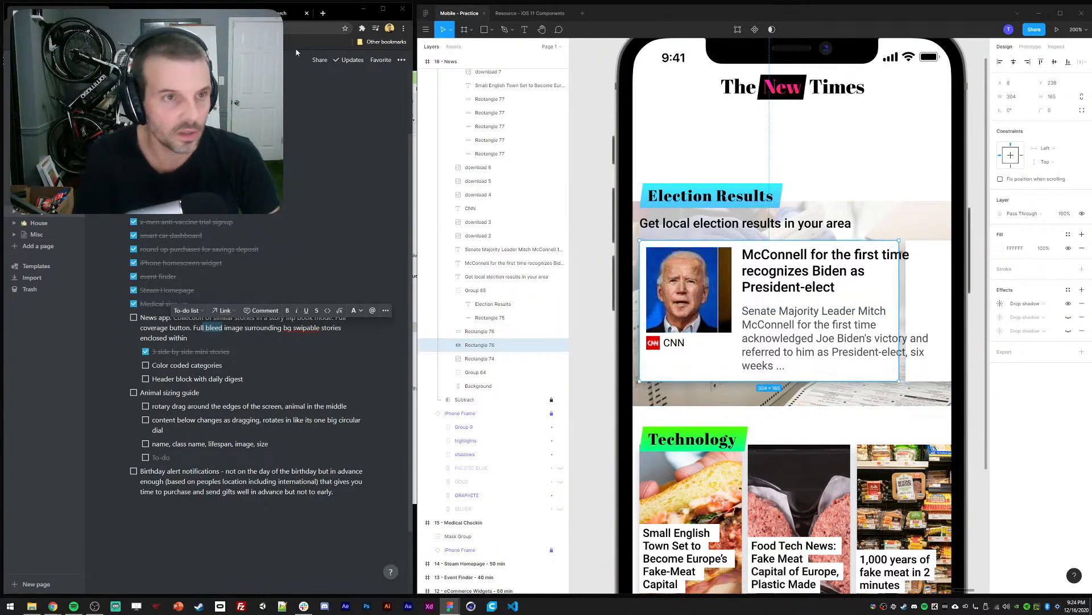
Search the web for election news and save a story's thumbnail image, replacing the existing download.jpg
{"action": "left_click", "coordinate": [287, 13]}
{"action": "left_click", "coordinate": [302, 27]}
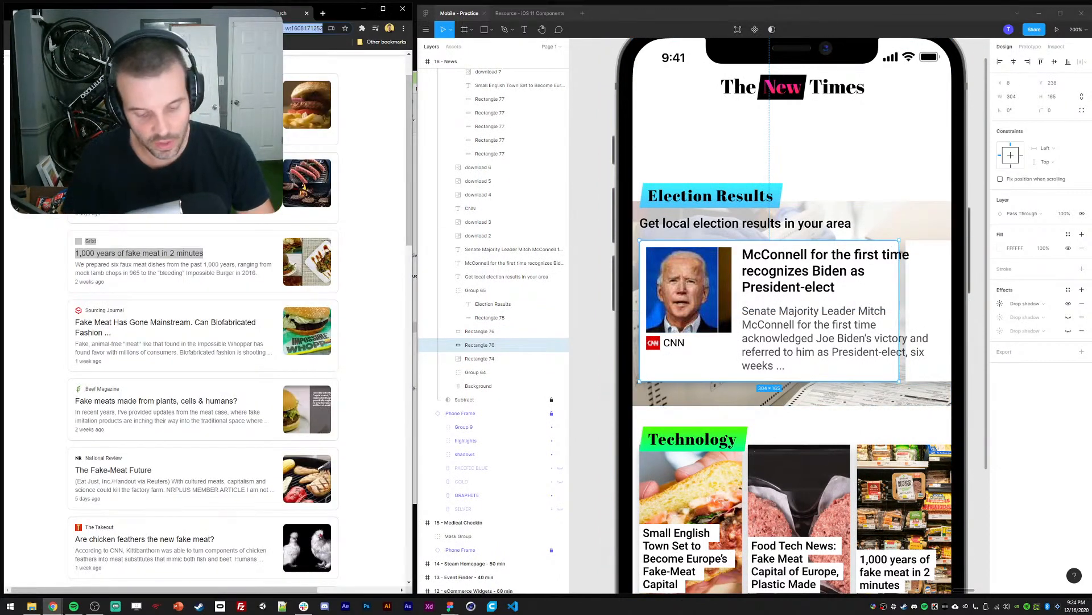
{"action": "type", "text": "..."}
{"action": "key", "text": "Return"}
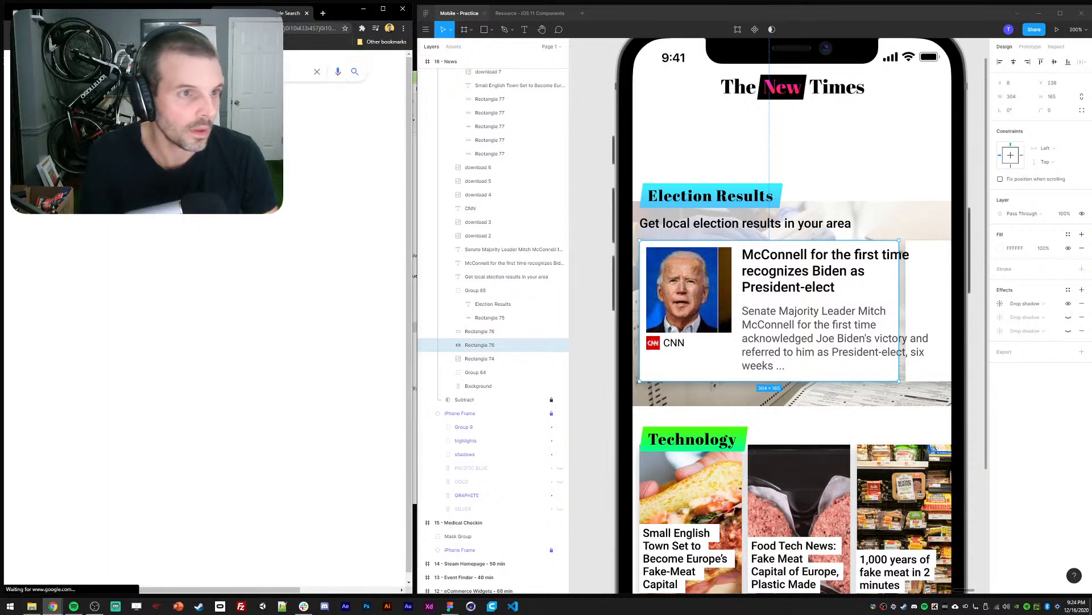
{"action": "scroll", "coordinate": [290, 323], "scroll_direction": "down", "scroll_amount": 10}
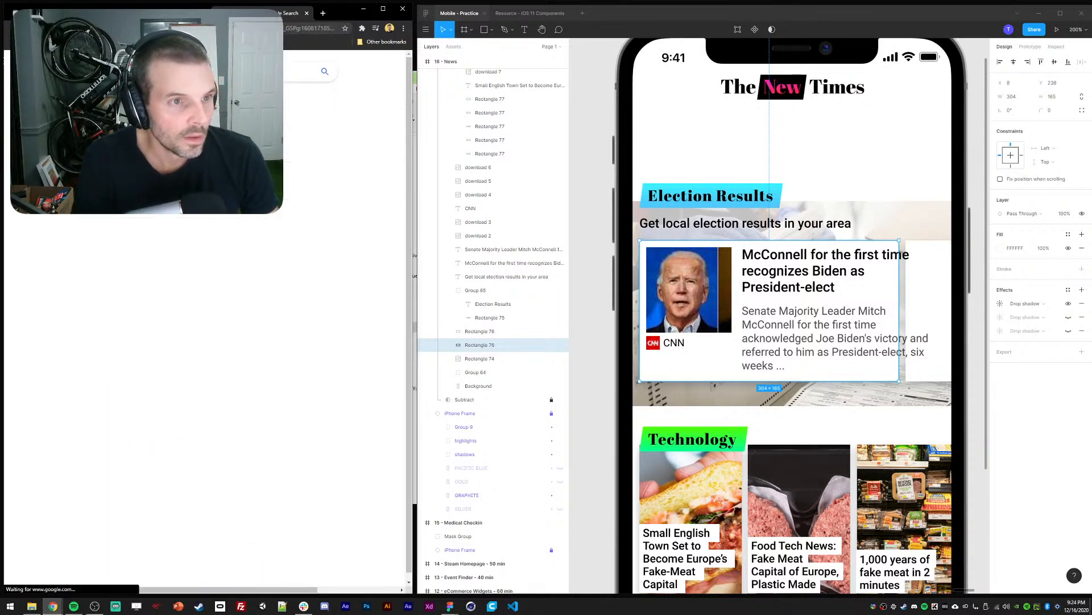
{"action": "scroll", "coordinate": [291, 324], "scroll_direction": "down", "scroll_amount": 5}
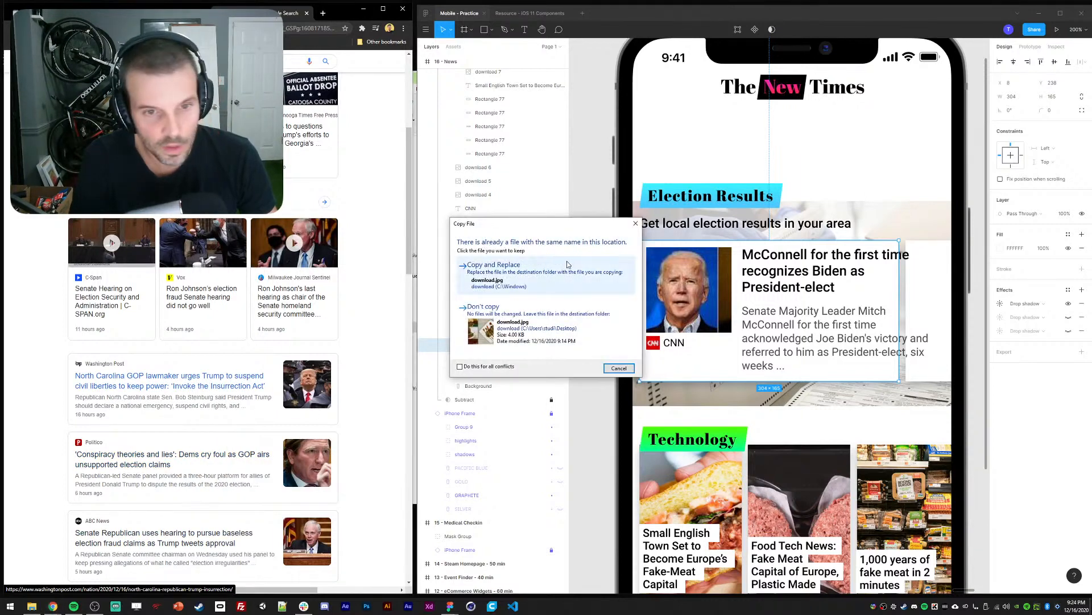
{"action": "left_click", "coordinate": [568, 266]}
Try duplicating the election story's Biden photo, and remove the extra photo and the duplicate card rectangle
{"action": "left_click", "coordinate": [715, 303]}
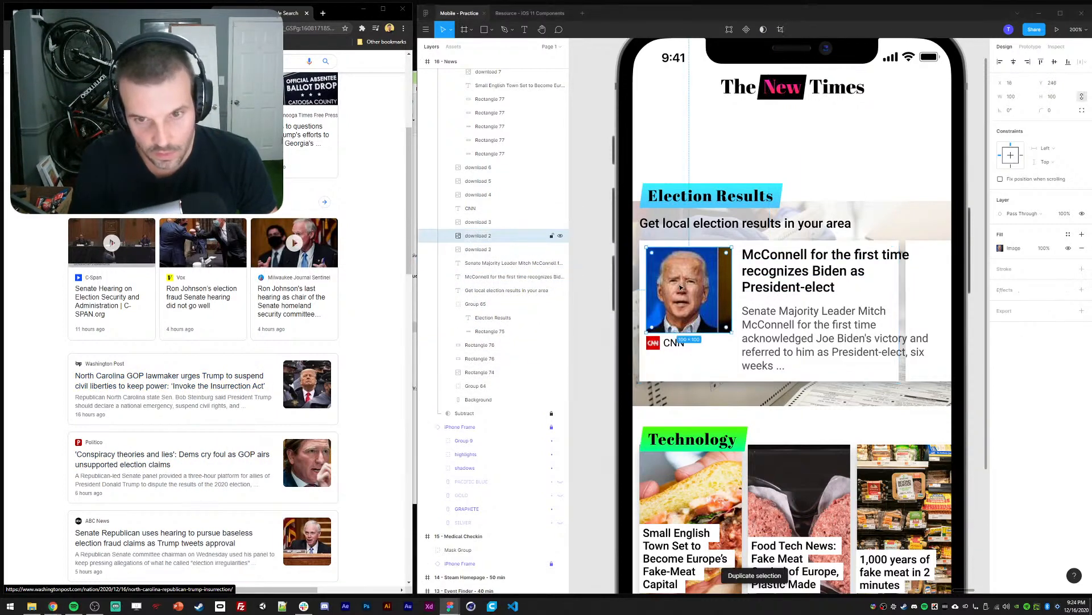
{"action": "left_click", "coordinate": [936, 278]}
{"action": "key", "text": "Delete"}
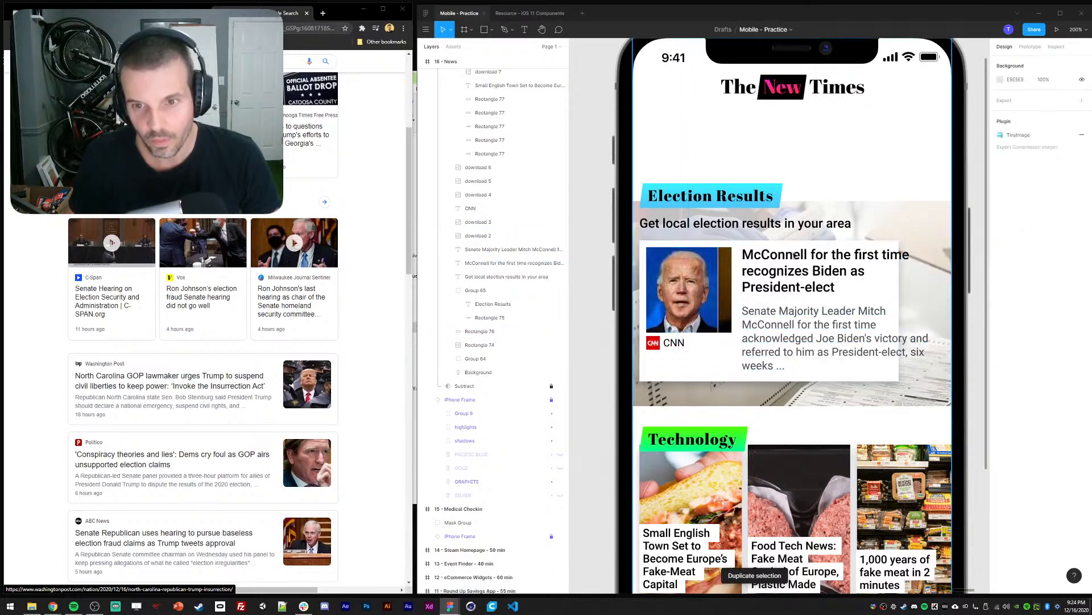
Narrow the McConnell headline and its summary text to 176 wide so both fit inside the white card
{"action": "left_click", "coordinate": [858, 273]}
{"action": "left_click_drag", "start_coordinate": [938, 273], "coordinate": [902, 268]}
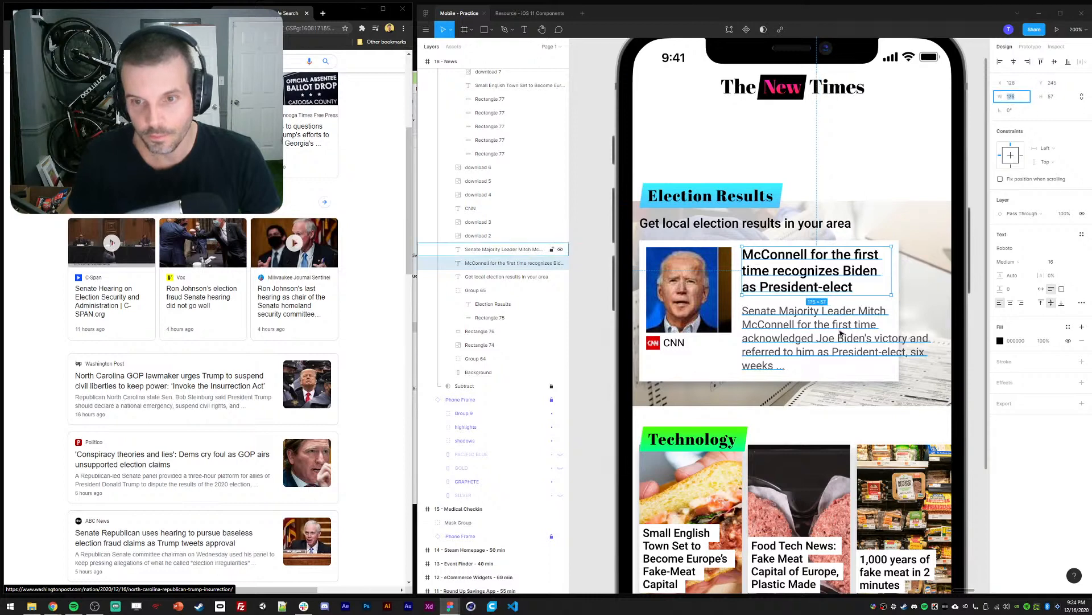
{"action": "left_click", "coordinate": [765, 337]}
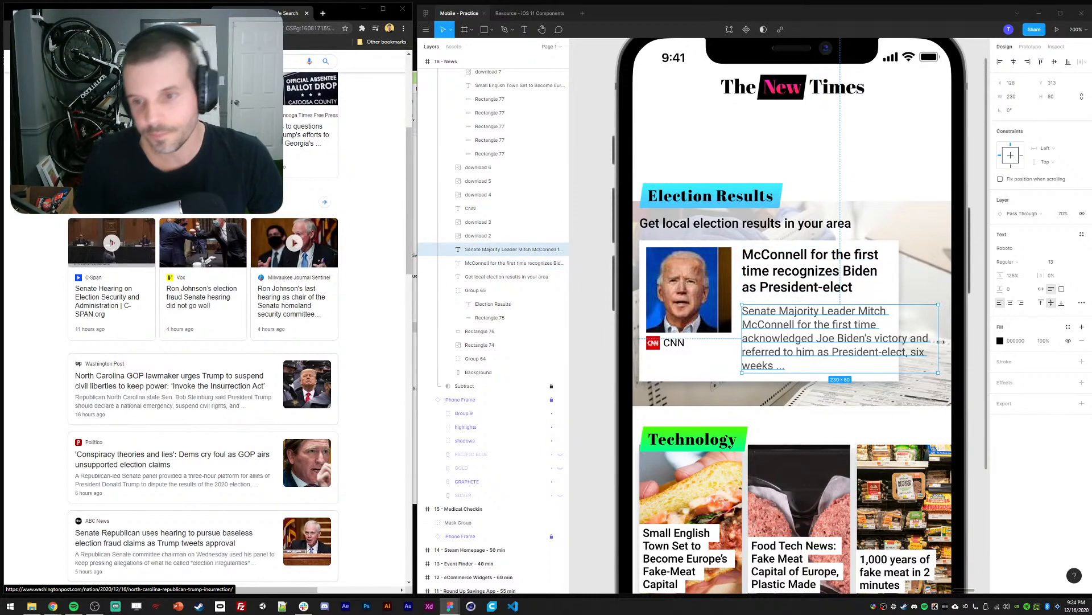
{"action": "left_click_drag", "start_coordinate": [936, 345], "coordinate": [899, 344]}
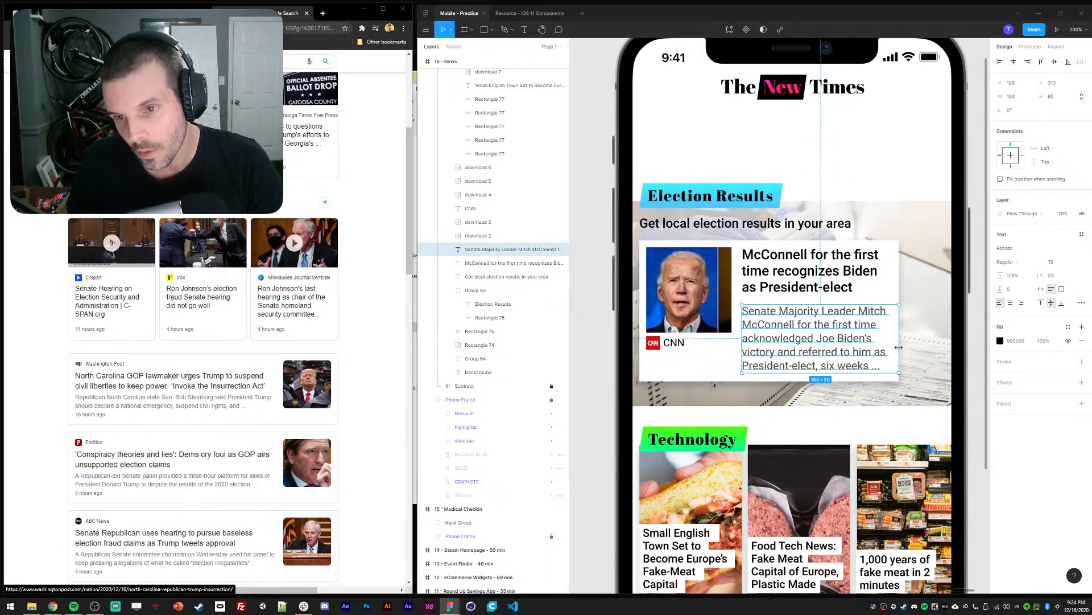
{"action": "left_click_drag", "start_coordinate": [1016, 100], "coordinate": [1011, 99]}
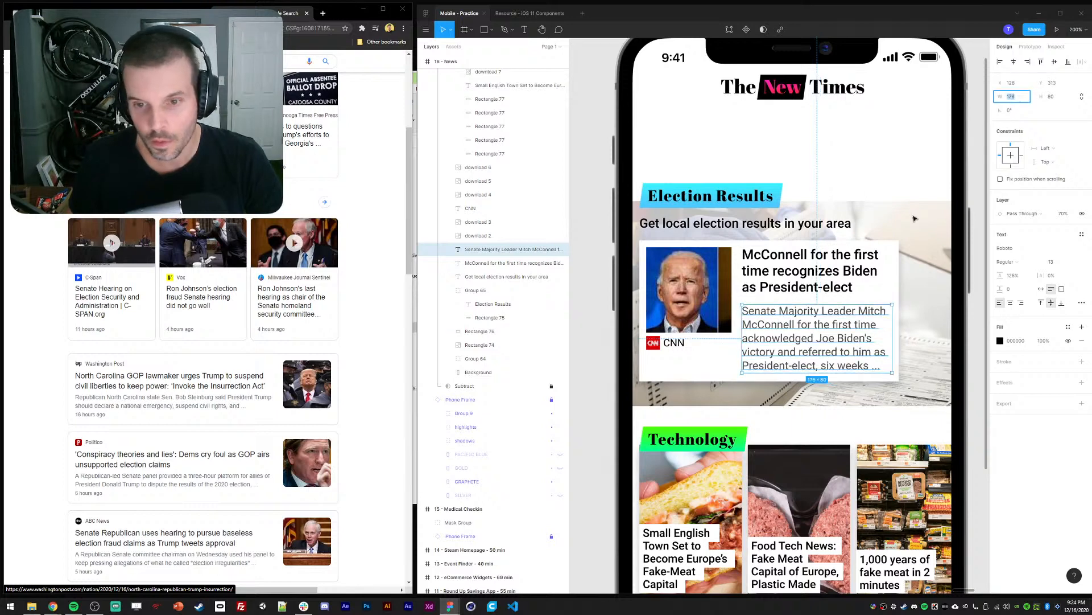
Reduce the vertical spacing between the McConnell headline and its summary text to 8
{"action": "left_click", "coordinate": [765, 277], "text": "shift"}
{"action": "left_click", "coordinate": [1015, 124]}
{"action": "key", "text": "Down"}
{"action": "key", "text": "Down"}
{"action": "key", "text": "Down"}
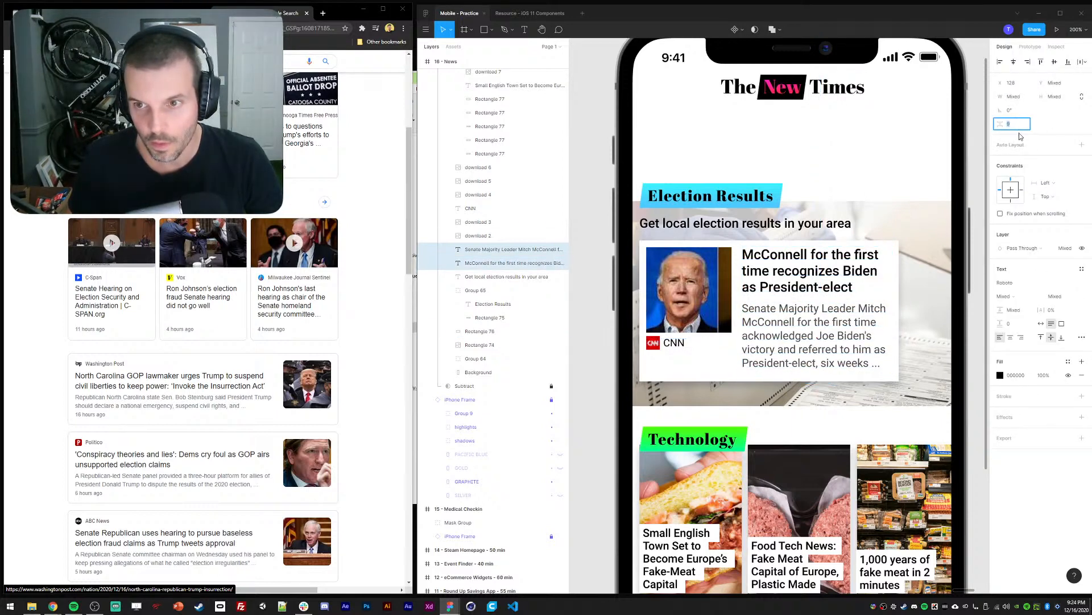
Duplicate the CNN label on the election card below the original and change the copy's text to "16 hours ago"
{"action": "key", "text": "Escape"}
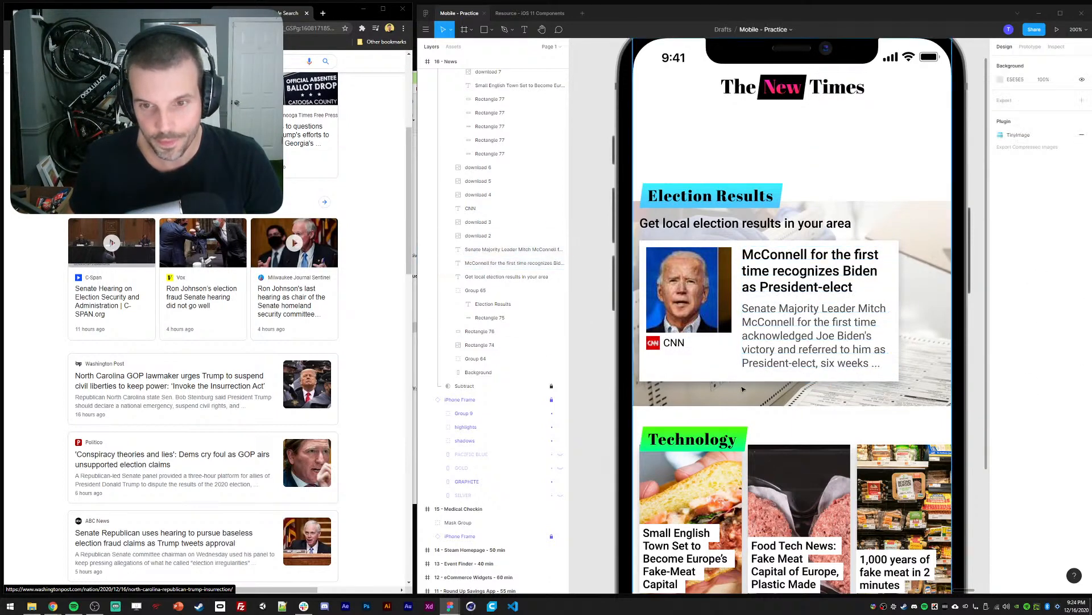
{"action": "key", "text": "shift+0"}
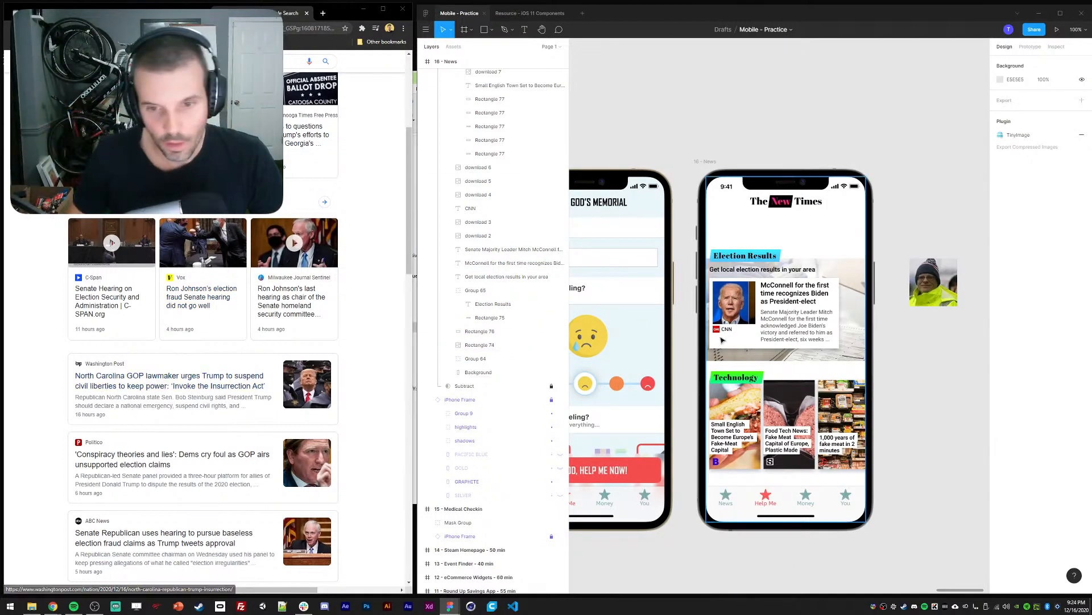
{"action": "key", "text": "plus"}
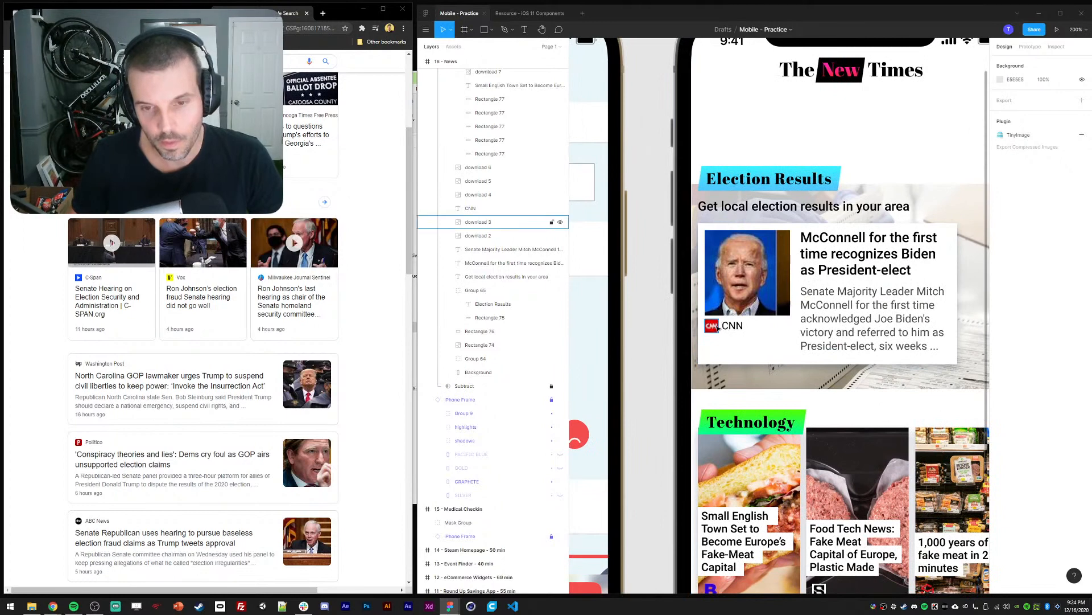
{"action": "left_click", "coordinate": [732, 327]}
{"action": "key", "text": "ctrl+d"}
{"action": "left_click_drag", "start_coordinate": [731, 330], "coordinate": [711, 351]}
{"action": "double_click", "coordinate": [711, 350]}
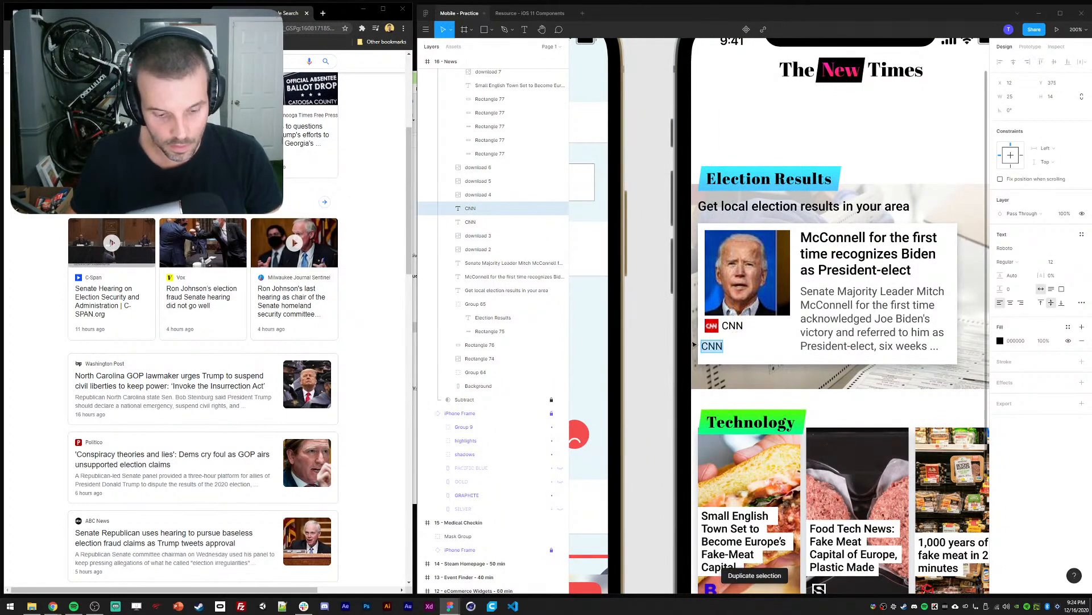
{"action": "type", "text": "16 hours ago"}
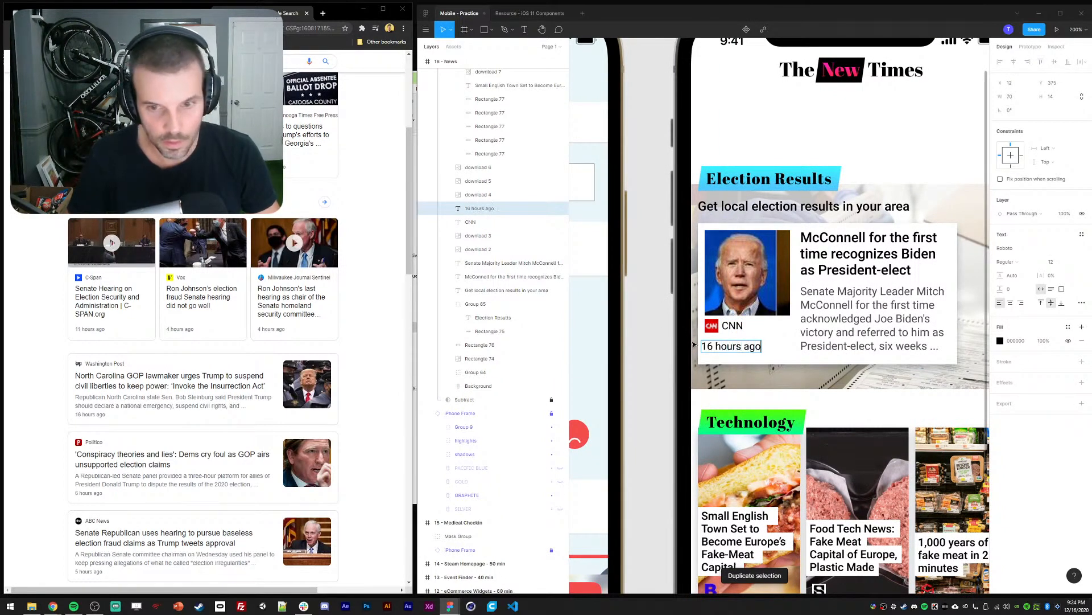
Set the "16 hours ago" text to size 10 and 50% opacity, and place it at X 16 beneath the CNN logo
{"action": "key", "text": "Escape"}
{"action": "left_click", "coordinate": [1053, 262]}
{"action": "key", "text": "Down"}
{"action": "key", "text": "Down"}
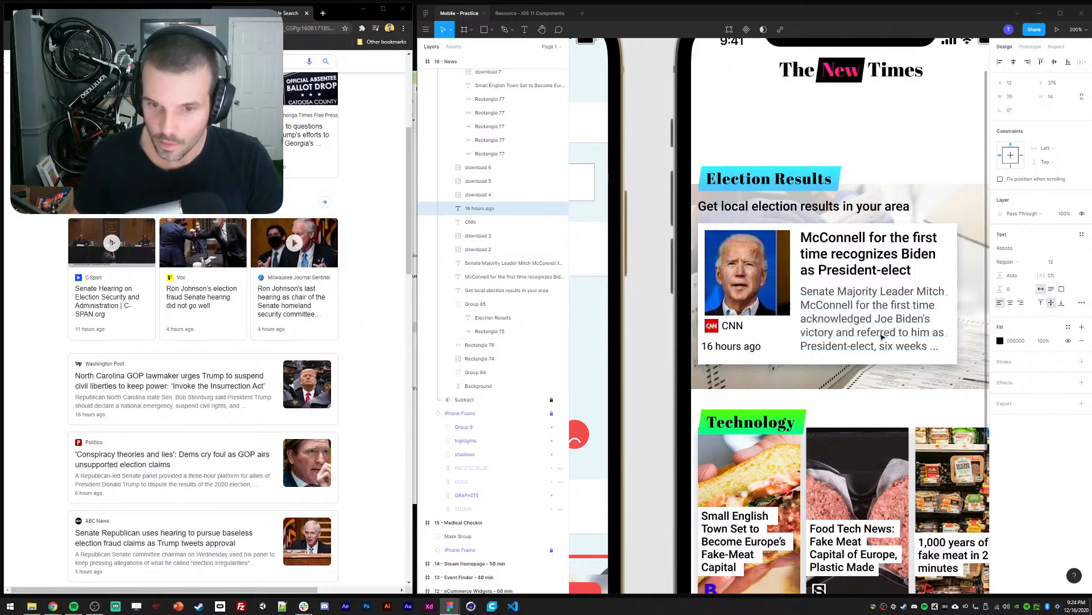
{"action": "type", "text": "11"}
{"action": "key", "text": "Return"}
{"action": "key", "text": "7"}
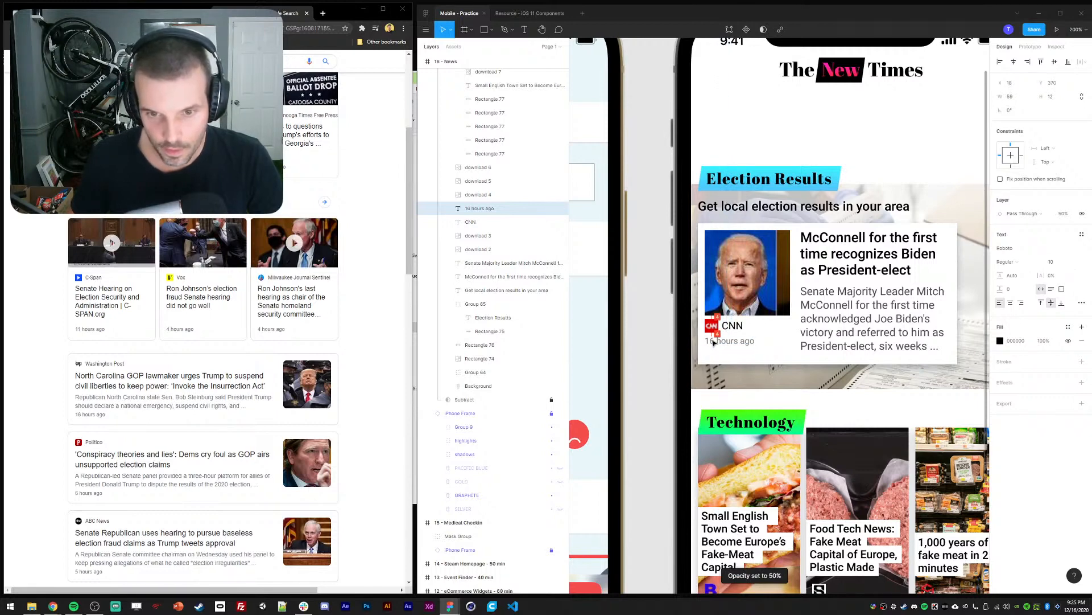
{"action": "left_click", "coordinate": [654, 331]}
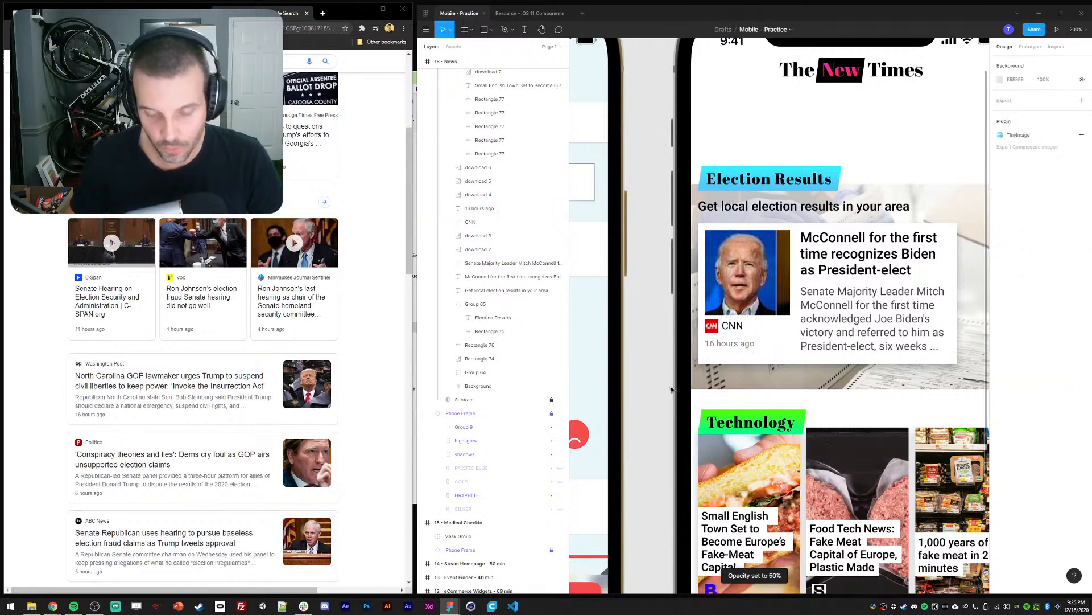
Group the CNN logo with its label, and space the Biden photo, CNN group and timestamp evenly in the vertical direction
{"action": "left_click", "coordinate": [711, 327]}
{"action": "left_click", "coordinate": [711, 327], "text": "ctrl"}
{"action": "left_click", "coordinate": [734, 329], "text": "shift"}
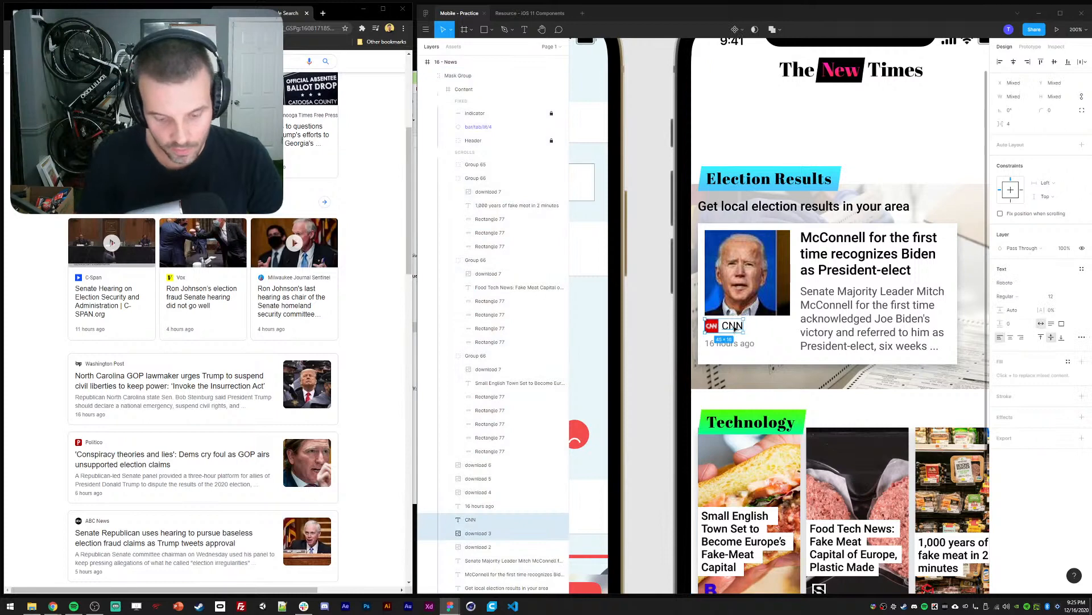
{"action": "key", "text": "ctrl+g"}
{"action": "left_click", "coordinate": [726, 310], "text": "shift"}
{"action": "left_click", "coordinate": [732, 343], "text": "shift"}
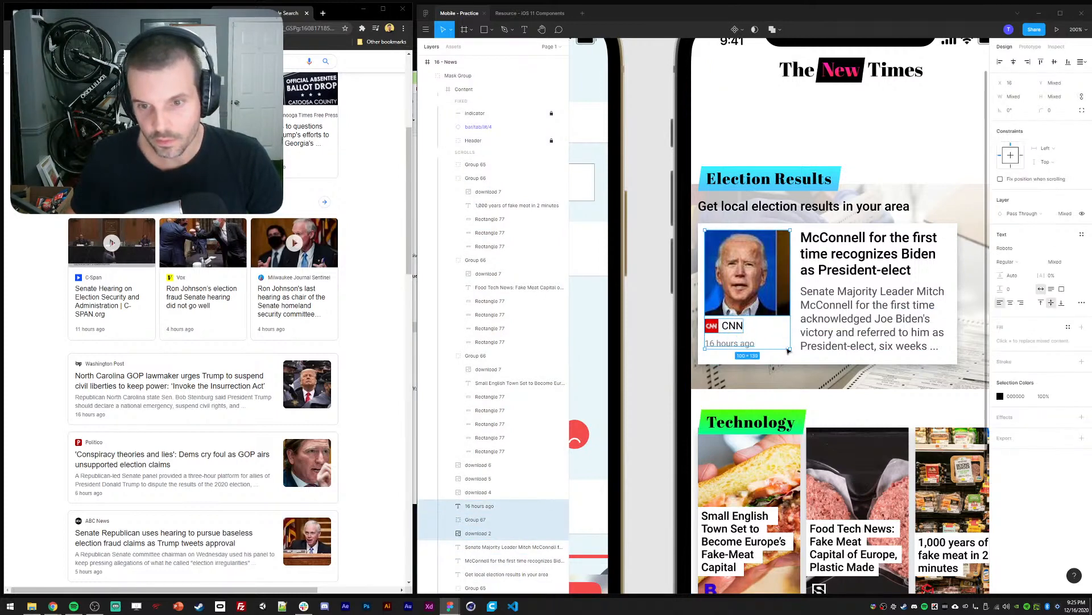
{"action": "key", "text": "Escape"}
{"action": "key", "text": "shift+0"}
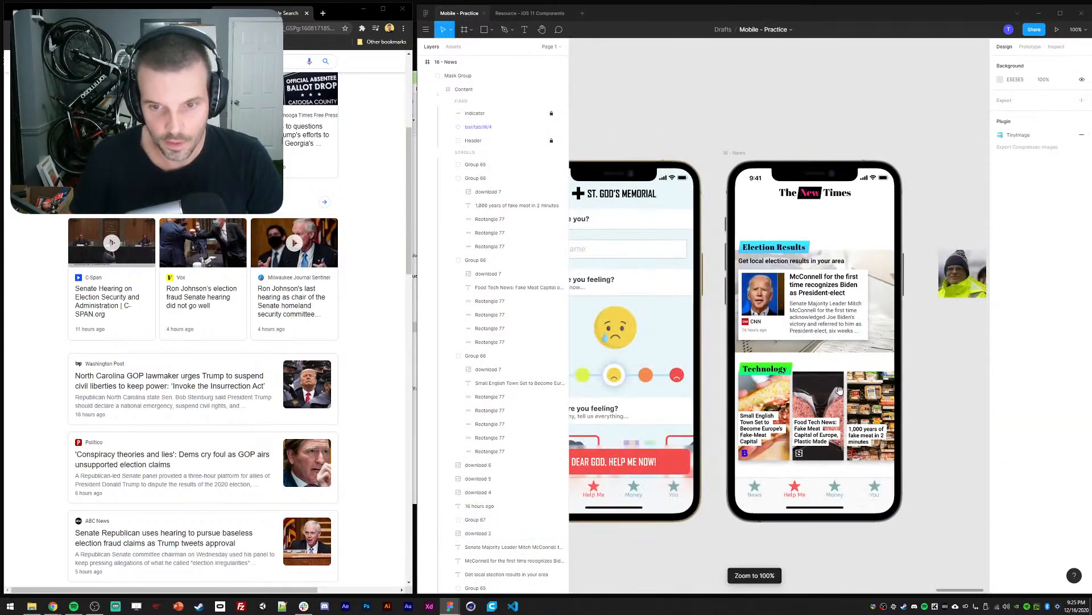
{"action": "scroll", "coordinate": [882, 384], "scroll_direction": "right", "scroll_amount": 2}
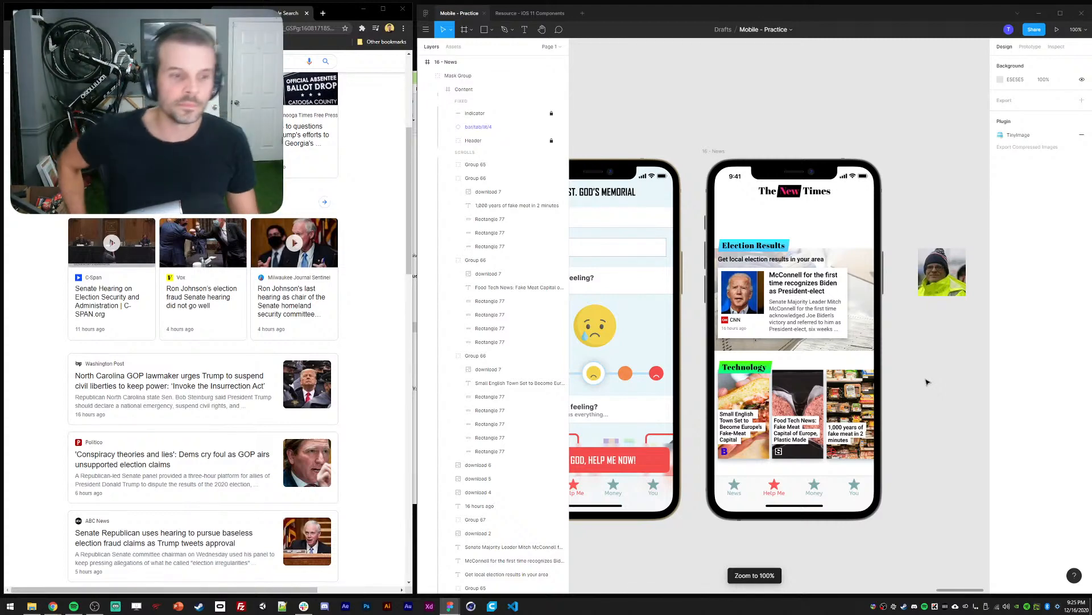
{"action": "scroll", "coordinate": [687, 231], "scroll_direction": "right", "scroll_amount": 1}
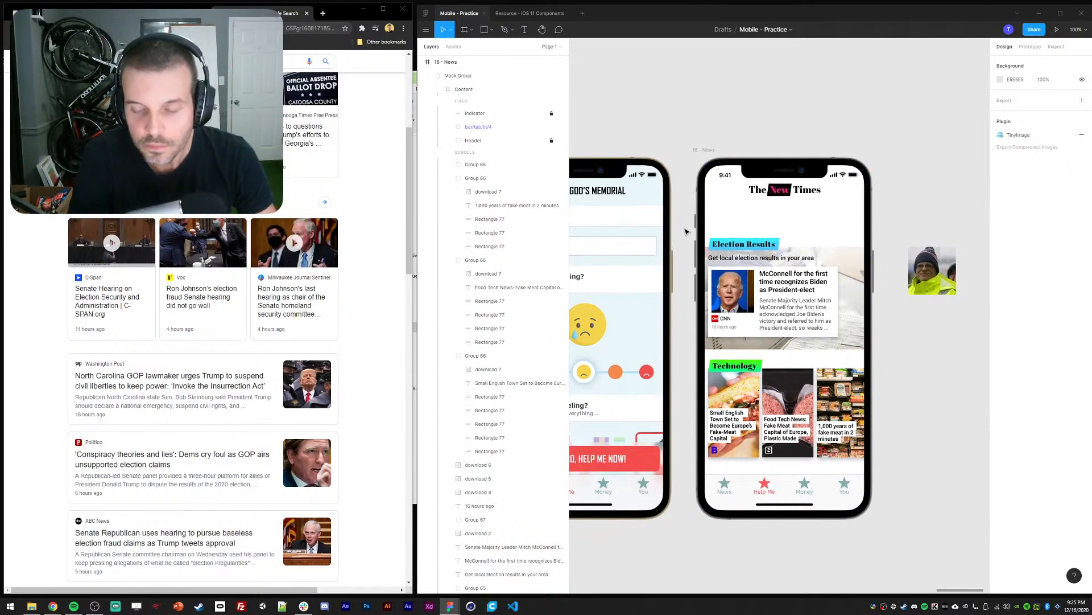
{"action": "left_click_drag", "start_coordinate": [686, 231], "coordinate": [687, 215]}
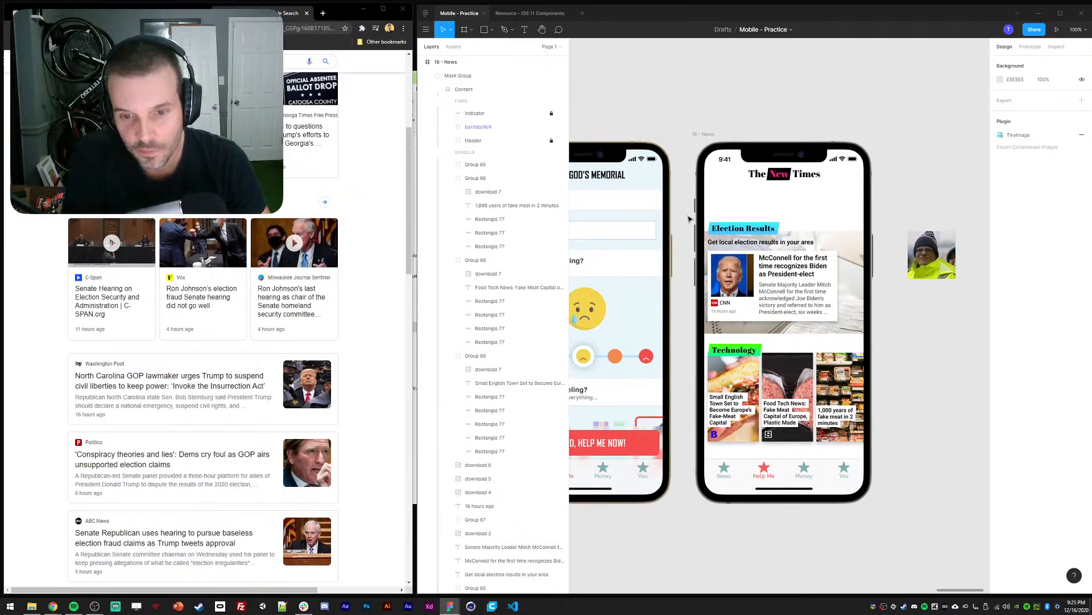
{"action": "left_click", "coordinate": [761, 335], "text": "ctrl"}
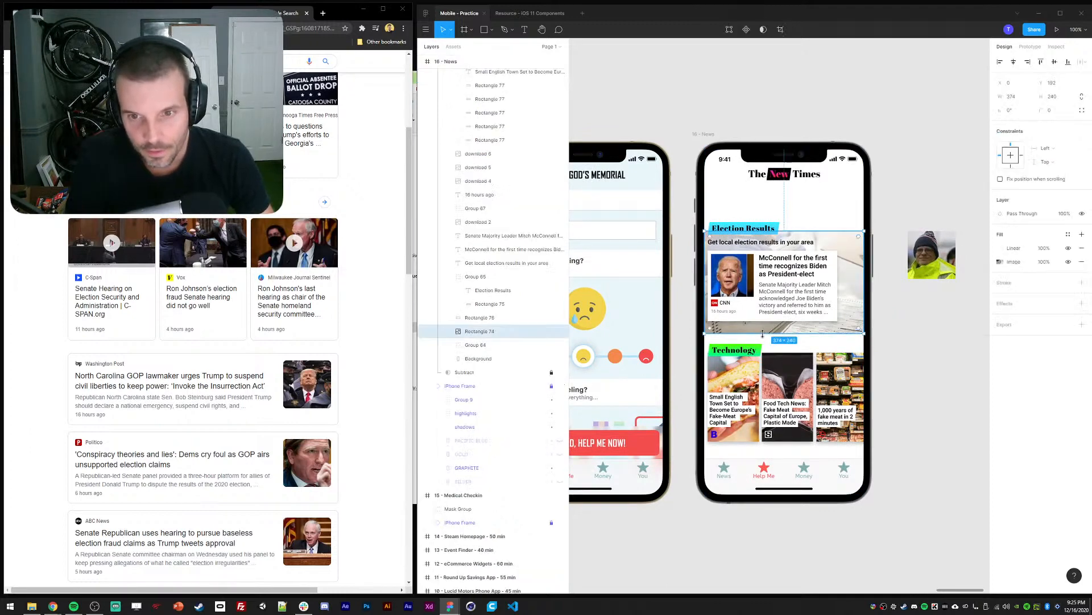
{"action": "left_click", "coordinate": [945, 356]}
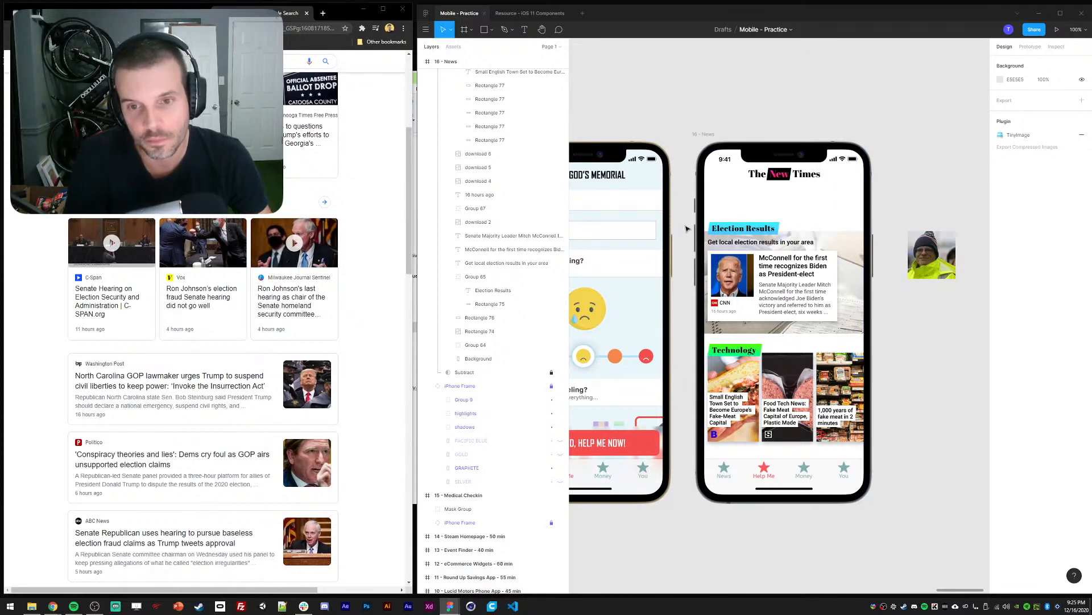
Widen the blue slanted highlight behind "Election Results" to about 176 by moving its right-hand points outward
{"action": "scroll", "coordinate": [740, 271], "scroll_direction": "up", "scroll_amount": 5}
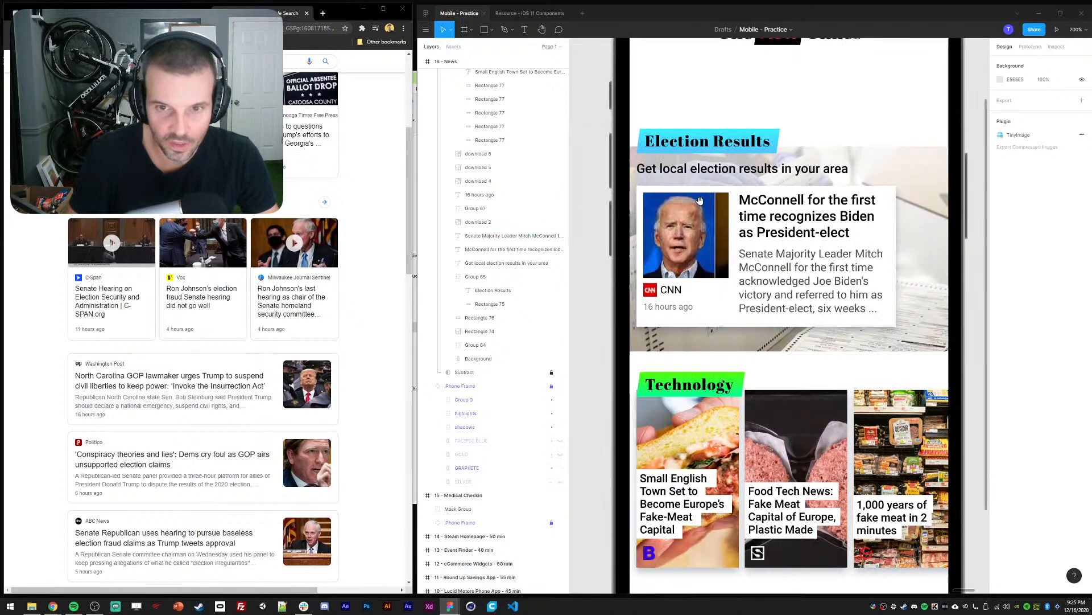
{"action": "left_click_drag", "start_coordinate": [756, 192], "coordinate": [736, 196]}
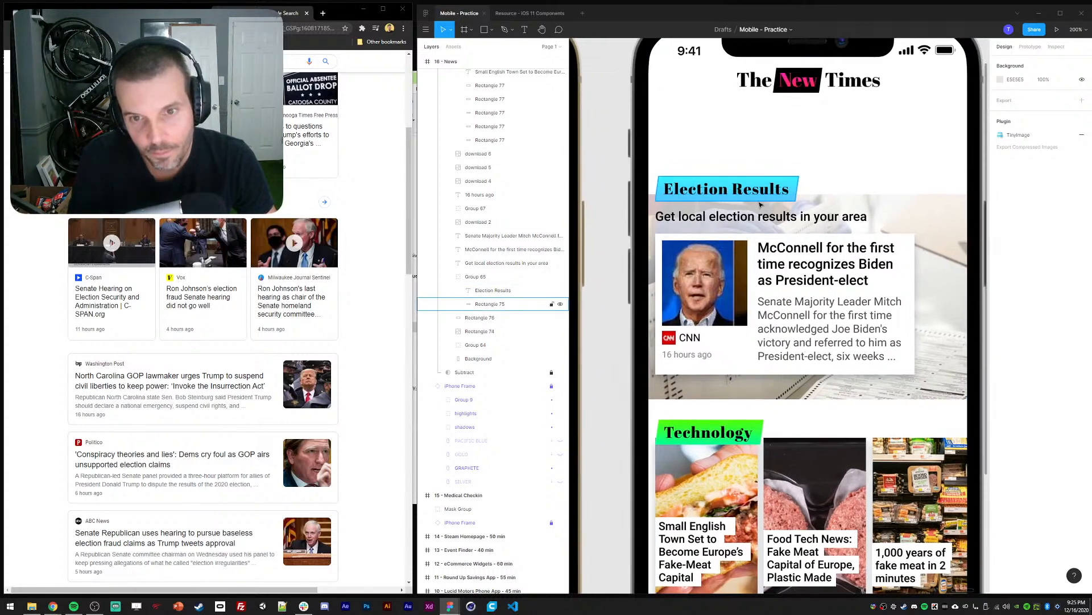
{"action": "left_click", "coordinate": [758, 198], "text": "ctrl"}
{"action": "key", "text": "Return"}
{"action": "left_click_drag", "start_coordinate": [774, 155], "coordinate": [814, 209]}
{"action": "key", "text": "shift+Right"}
{"action": "key", "text": "Escape"}
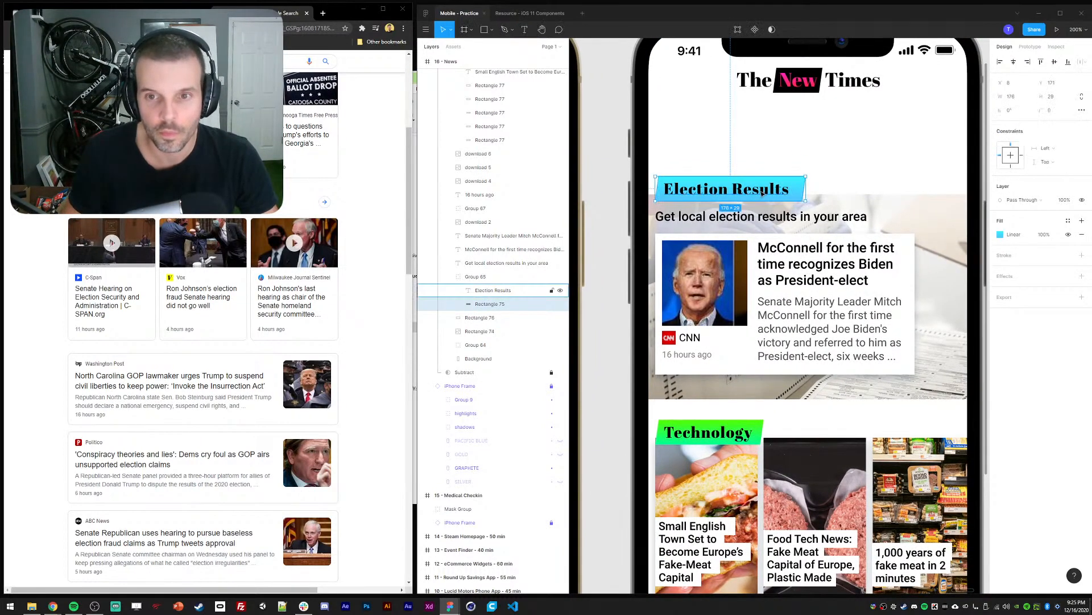
Move the "Election Results" heading text right to X 22 within its blue highlight
{"action": "left_click", "coordinate": [757, 192]}
{"action": "key", "text": "shift+Right"}
{"action": "key", "text": "Left"}
{"action": "key", "text": "Left"}
{"action": "key", "text": "Left"}
{"action": "key", "text": "Left"}
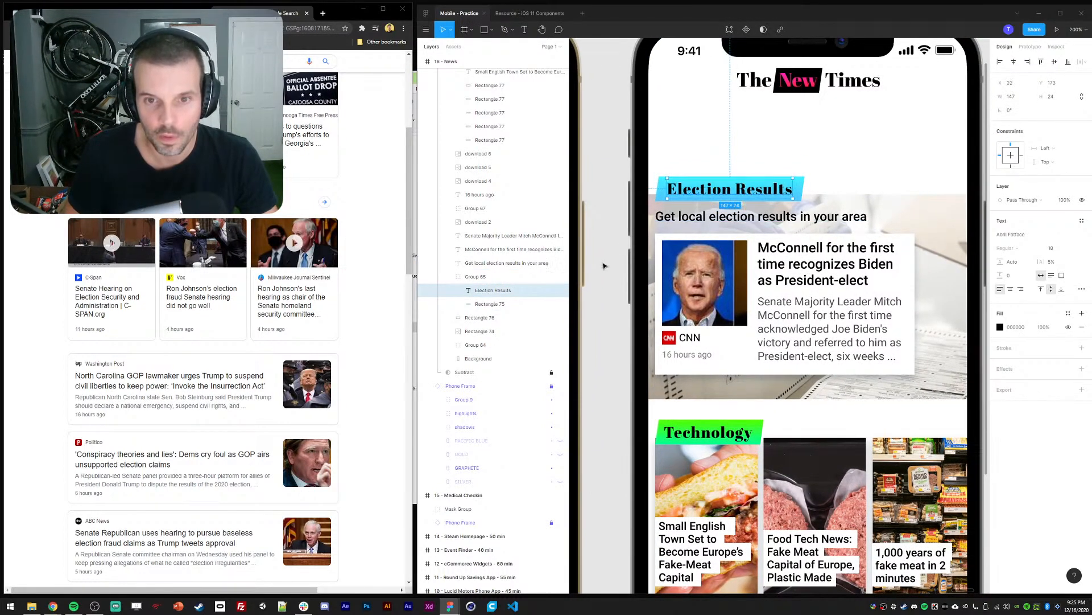
Move the "Technology" heading text to X 22 and widen its green highlight by shifting the right-hand points outward
{"action": "left_click", "coordinate": [691, 436]}
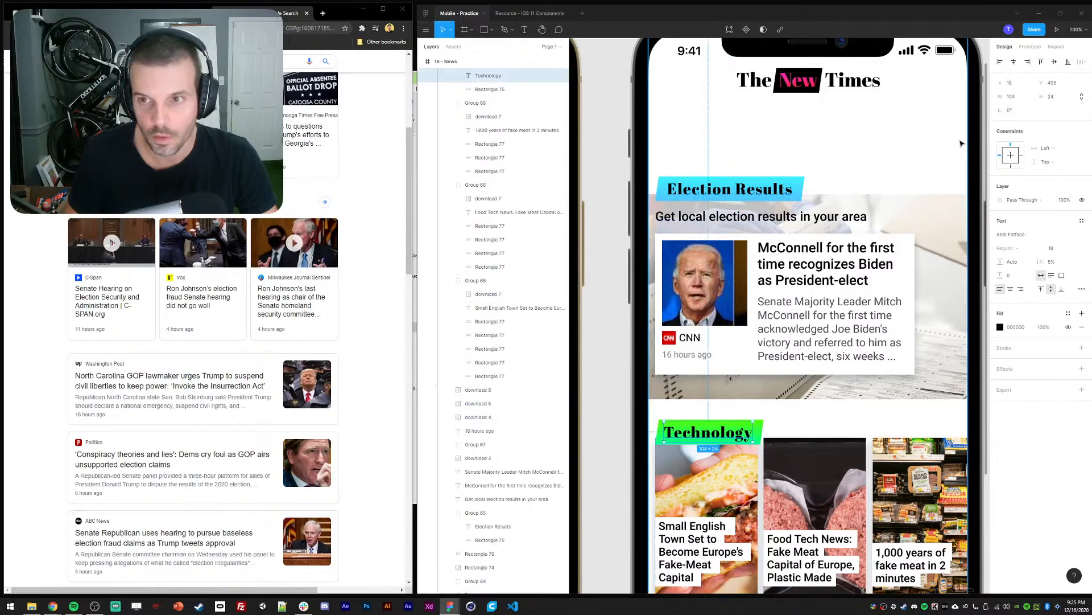
{"action": "key", "text": "Up"}
{"action": "key", "text": "Up"}
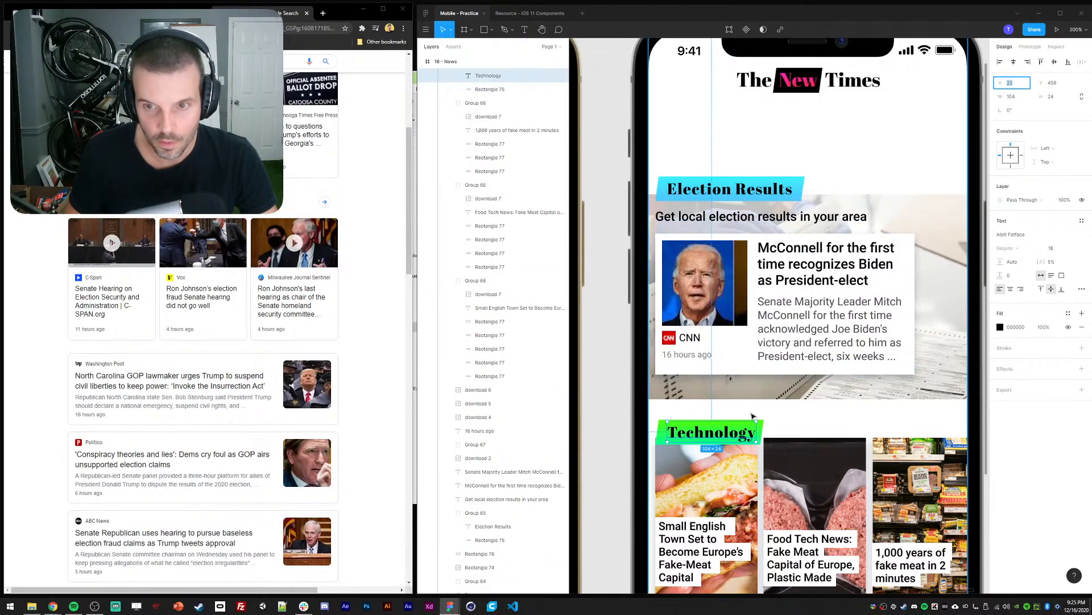
{"action": "double_click", "coordinate": [760, 430]}
{"action": "left_click_drag", "start_coordinate": [752, 410], "coordinate": [789, 485]}
{"action": "key", "text": "shift+Right"}
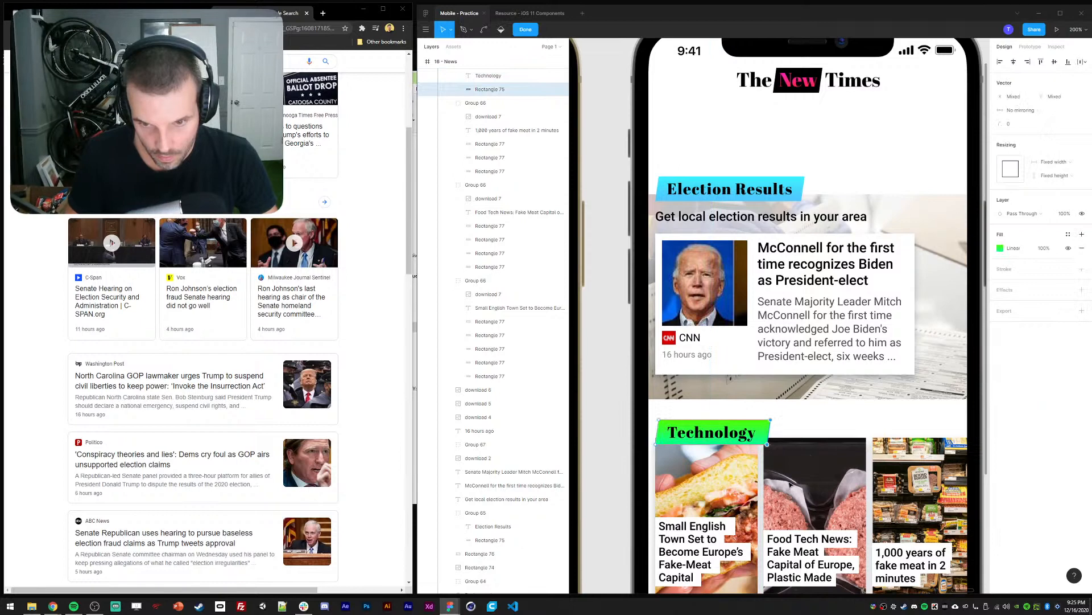
{"action": "key", "text": "Escape"}
{"action": "key", "text": "Escape"}
{"action": "scroll", "coordinate": [575, 317], "scroll_direction": "down", "scroll_amount": 2}
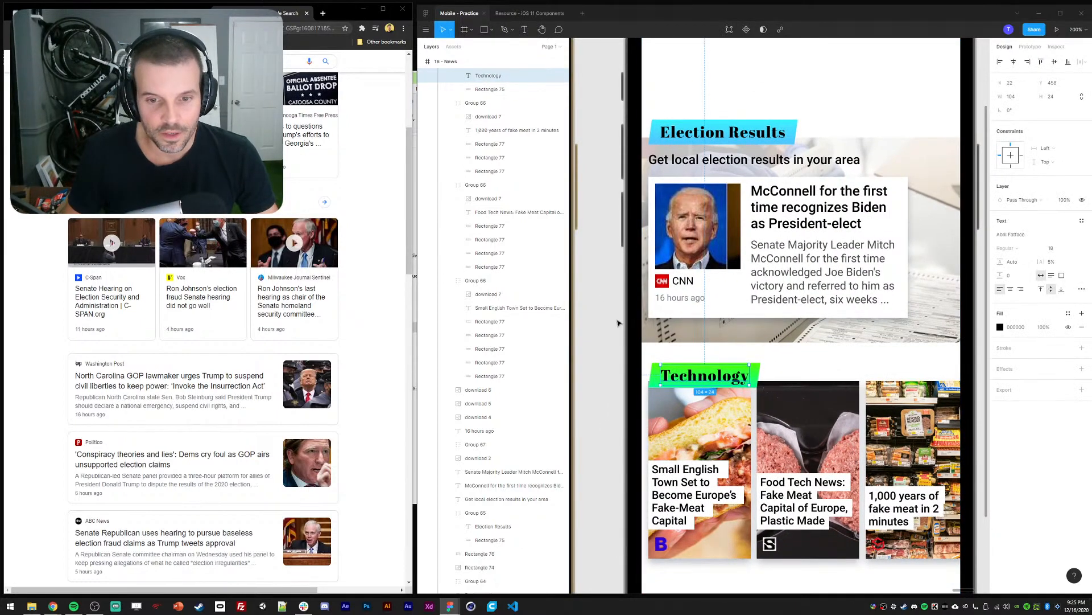
Switch to Google Fonts in the browser, return to the font list and look for another display typeface
{"action": "left_click", "coordinate": [162, 13]}
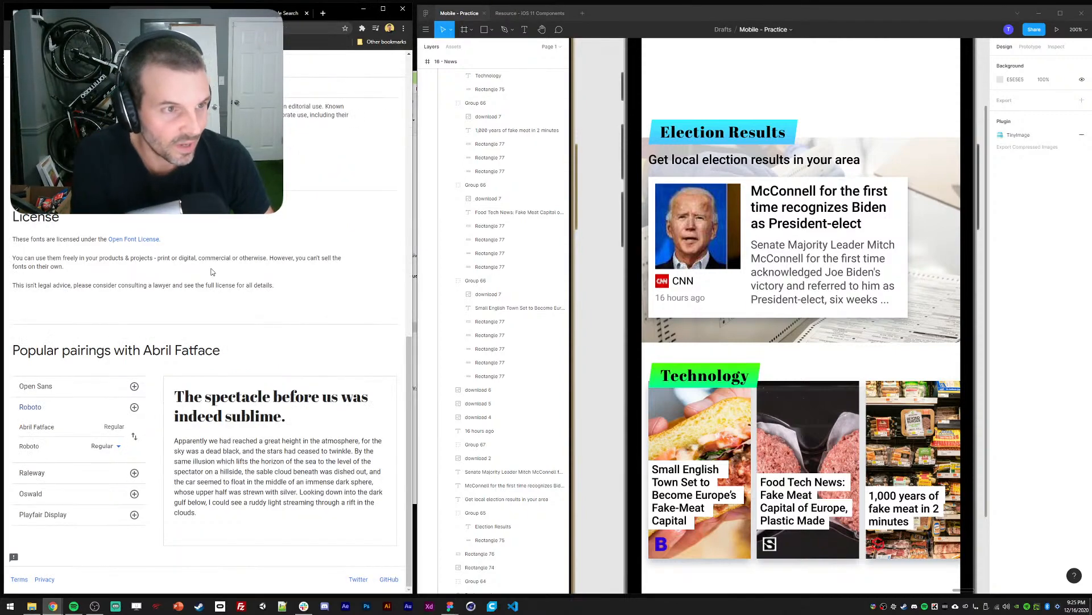
{"action": "scroll", "coordinate": [212, 274], "scroll_direction": "up", "scroll_amount": 5}
{"action": "key", "text": "alt+Left"}
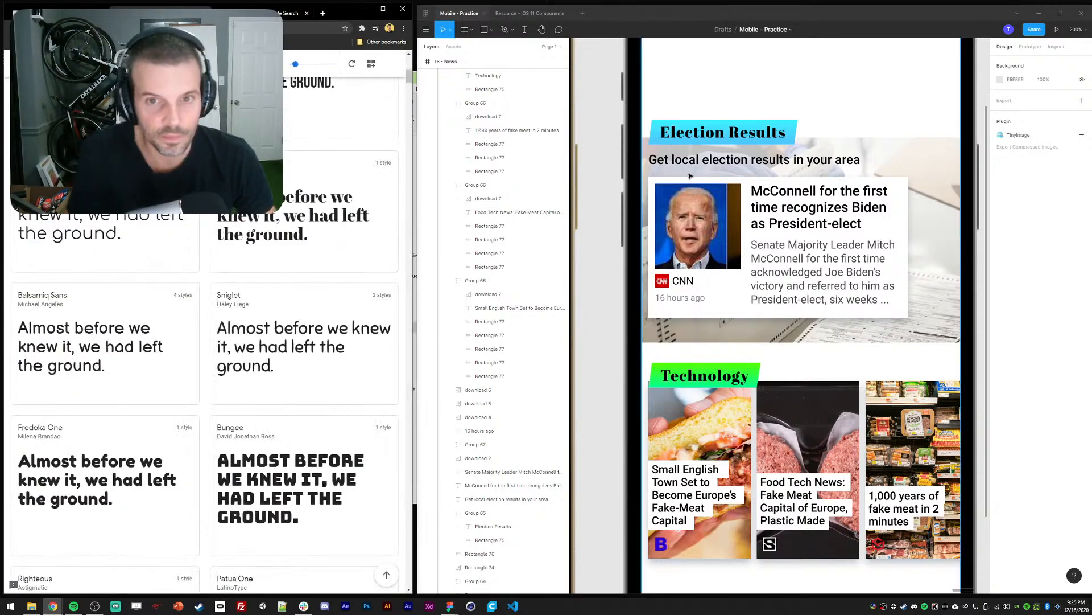
{"action": "left_click", "coordinate": [614, 136]}
{"action": "key", "text": "minus"}
{"action": "scroll", "coordinate": [245, 347], "scroll_direction": "down", "scroll_amount": 2}
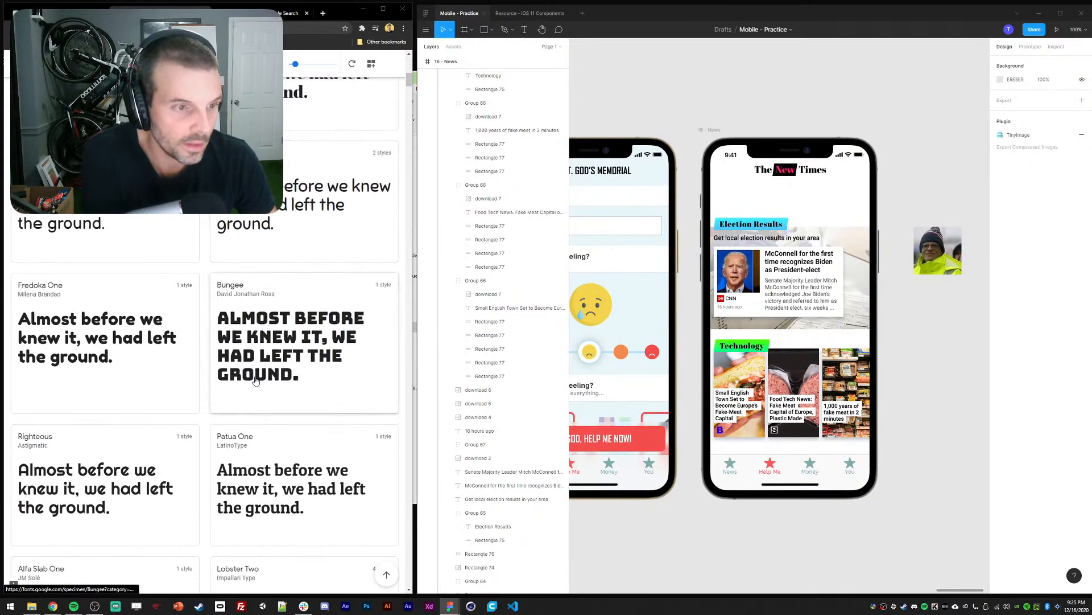
Change the font of the "The New Times" title and the "Election Results" and "Technology" headings to Bungee
{"action": "double_click", "coordinate": [751, 225]}
{"action": "left_click", "coordinate": [742, 345], "text": "shift"}
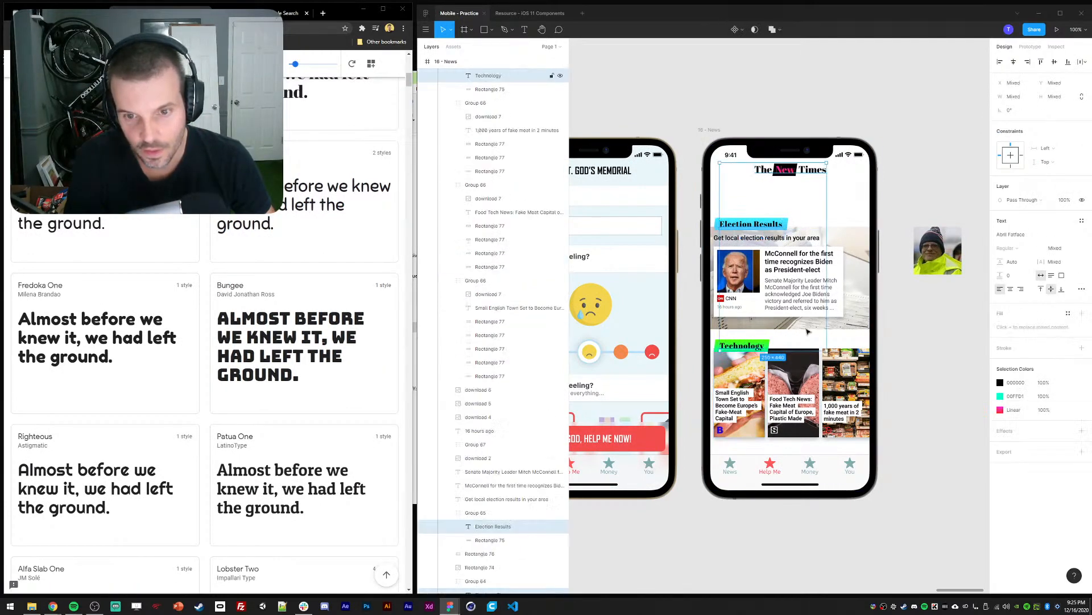
{"action": "left_click", "coordinate": [1022, 200]}
{"action": "left_click", "coordinate": [1076, 237]}
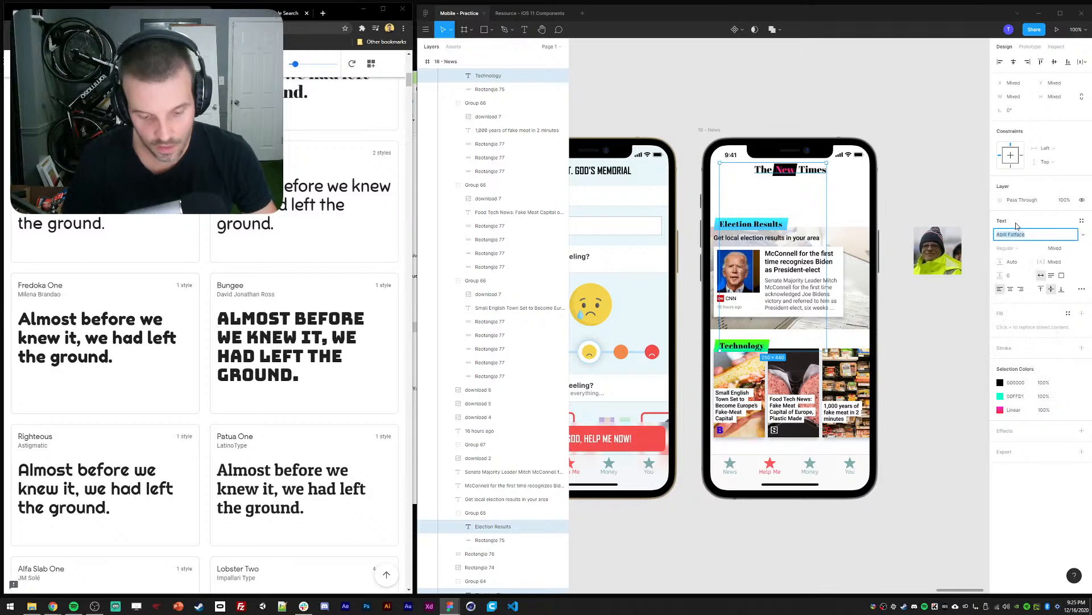
{"action": "type", "text": "Bungee"}
{"action": "key", "text": "Return"}
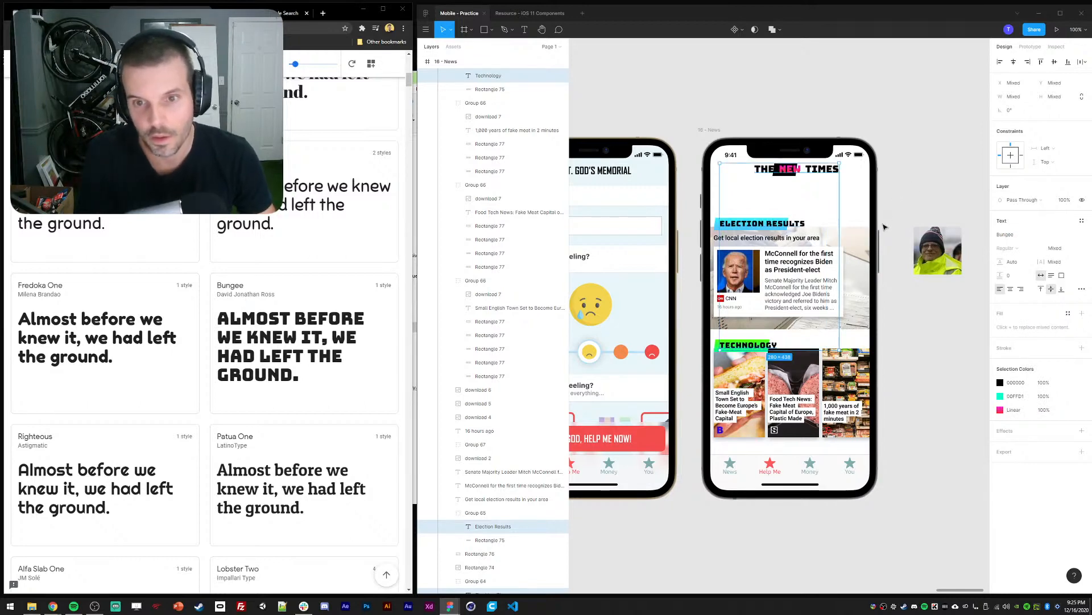
{"action": "left_click", "coordinate": [934, 387]}
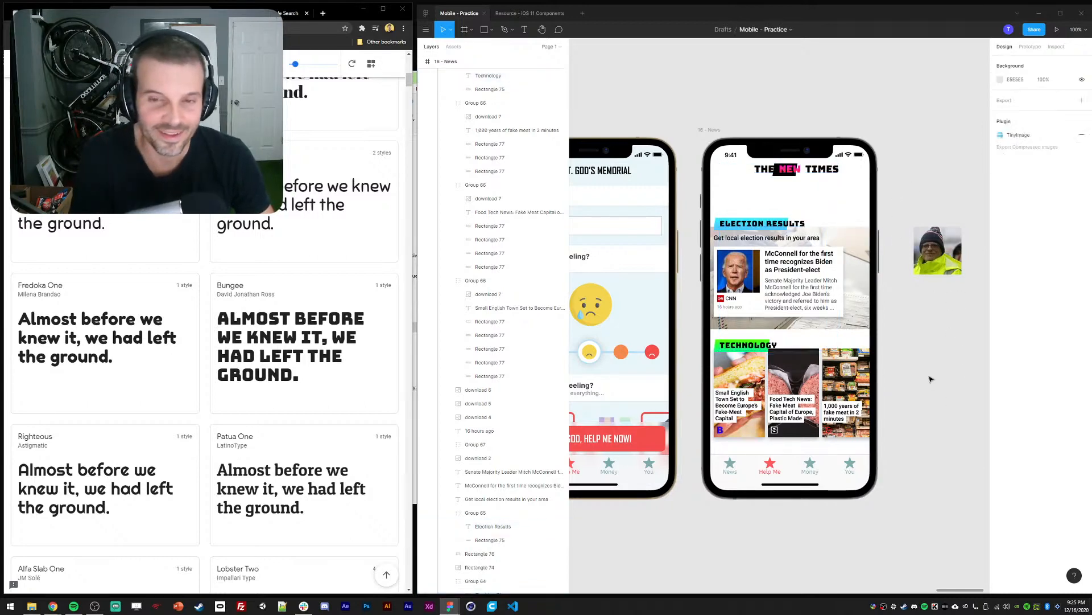
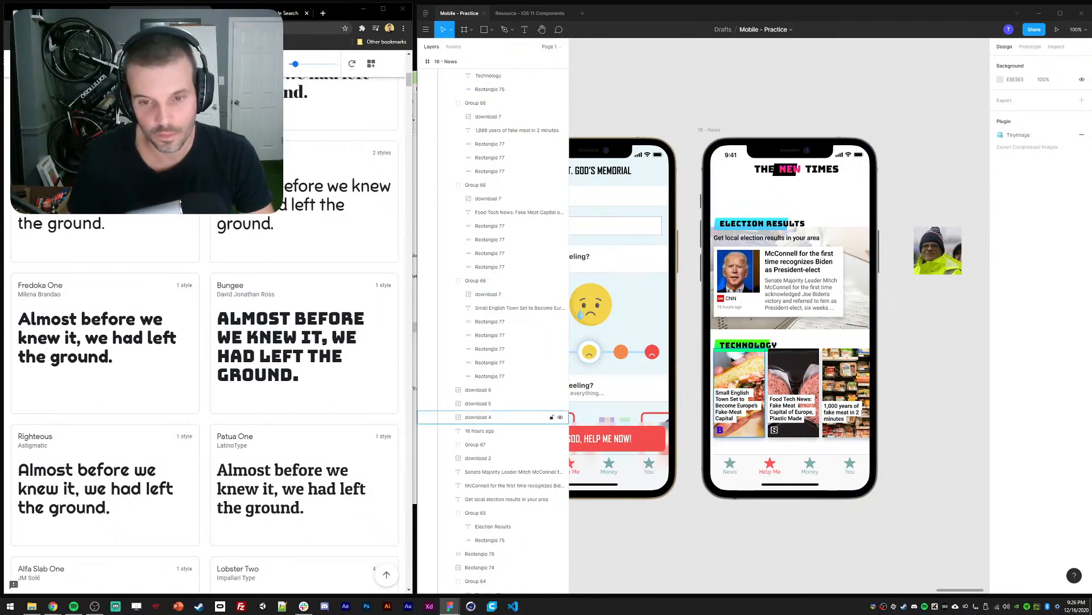
Browse the display fonts and change the "Technology" heading's font to Passion One
{"action": "left_click", "coordinate": [488, 75]}
{"action": "scroll", "coordinate": [333, 342], "scroll_direction": "down", "scroll_amount": 2}
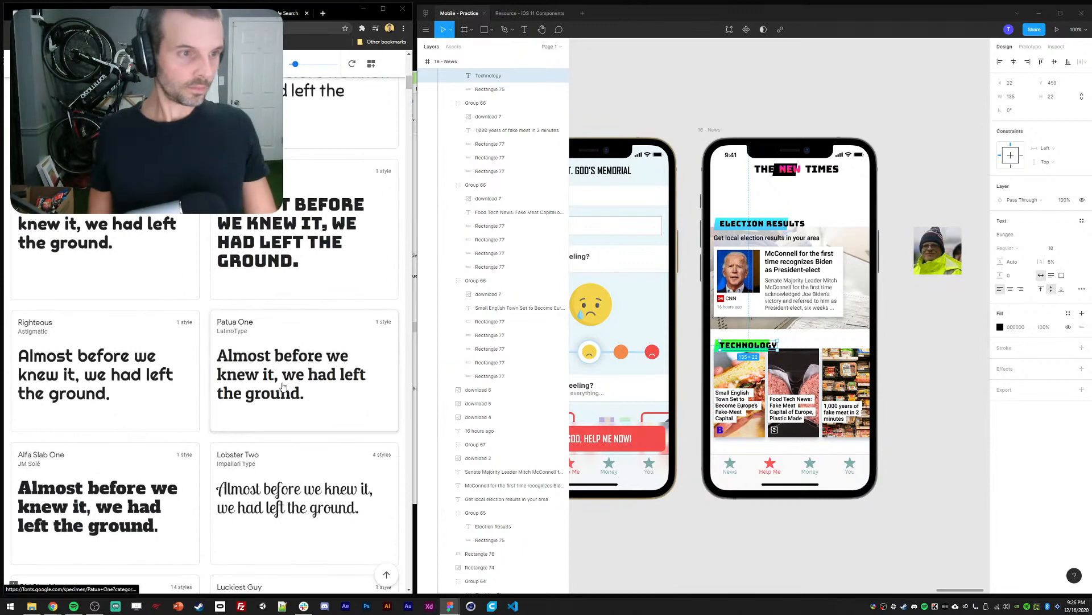
{"action": "scroll", "coordinate": [290, 360], "scroll_direction": "down", "scroll_amount": 2}
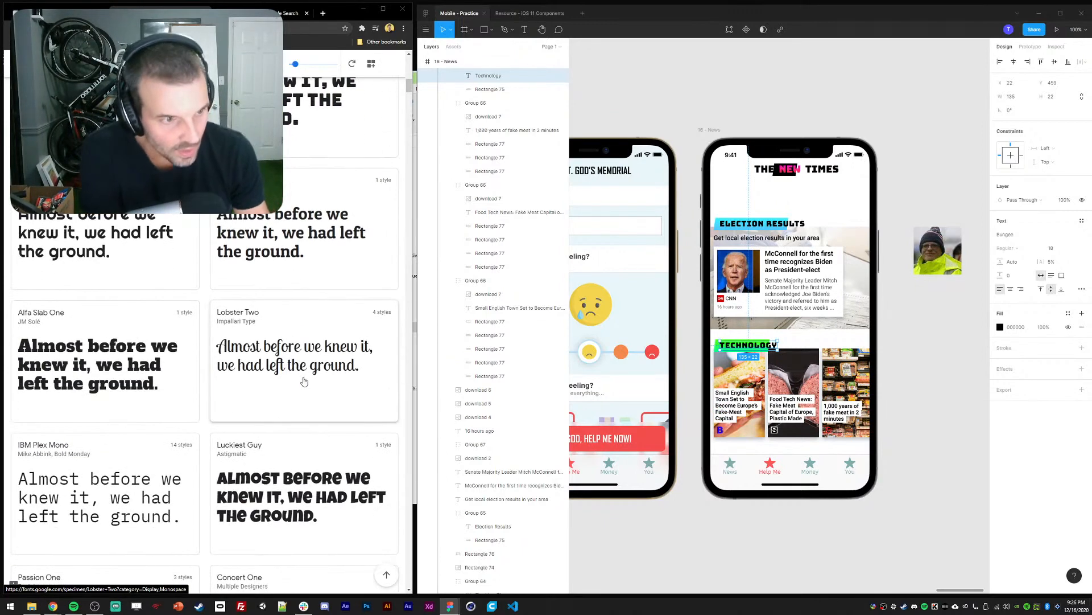
{"action": "scroll", "coordinate": [302, 379], "scroll_direction": "down", "scroll_amount": 2}
{"action": "scroll", "coordinate": [233, 370], "scroll_direction": "down", "scroll_amount": 2}
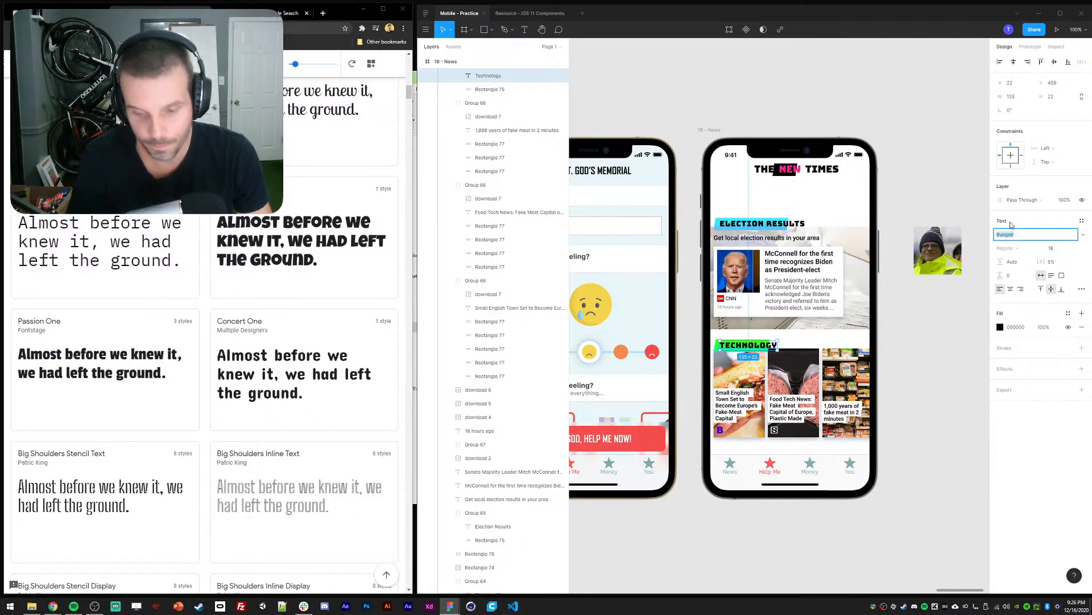
{"action": "key", "text": "Return"}
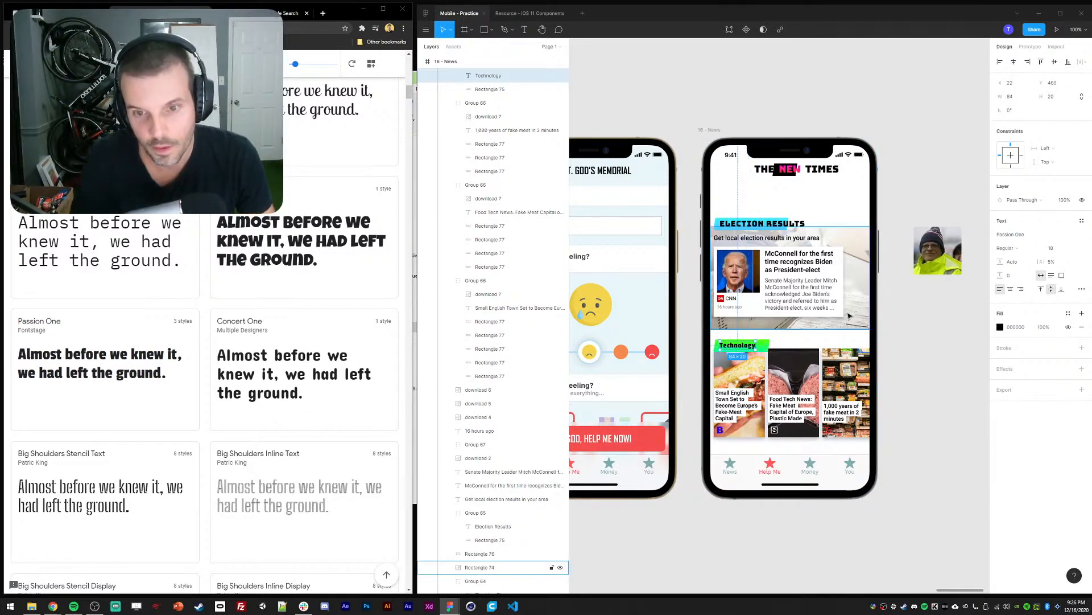
Apply the Passion One font to the "The New Times" title and the "Election Results" heading along with "Technology"
{"action": "left_click", "coordinate": [751, 223], "text": "shift"}
{"action": "left_click", "coordinate": [769, 173], "text": "shift"}
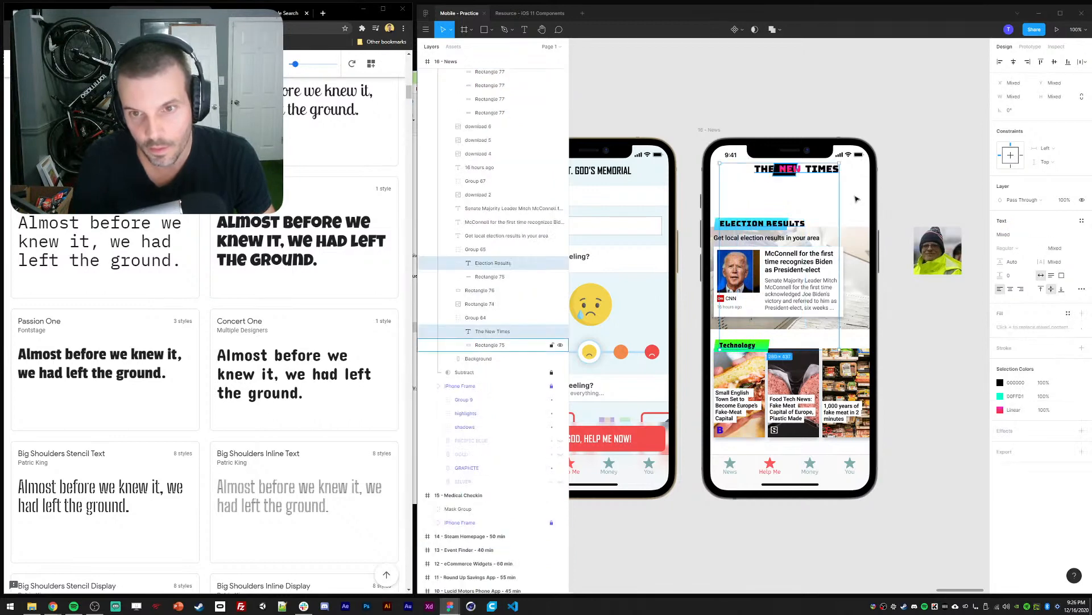
{"action": "left_click", "coordinate": [1024, 237]}
{"action": "type", "text": "Pa"}
{"action": "key", "text": "Return"}
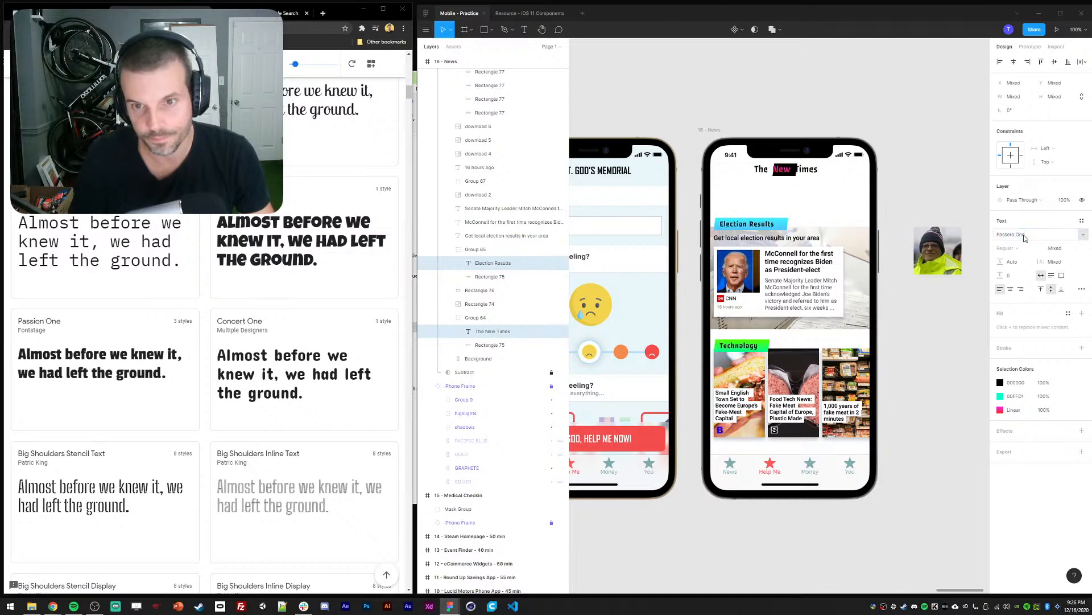
{"action": "type", "text": "Passi"}
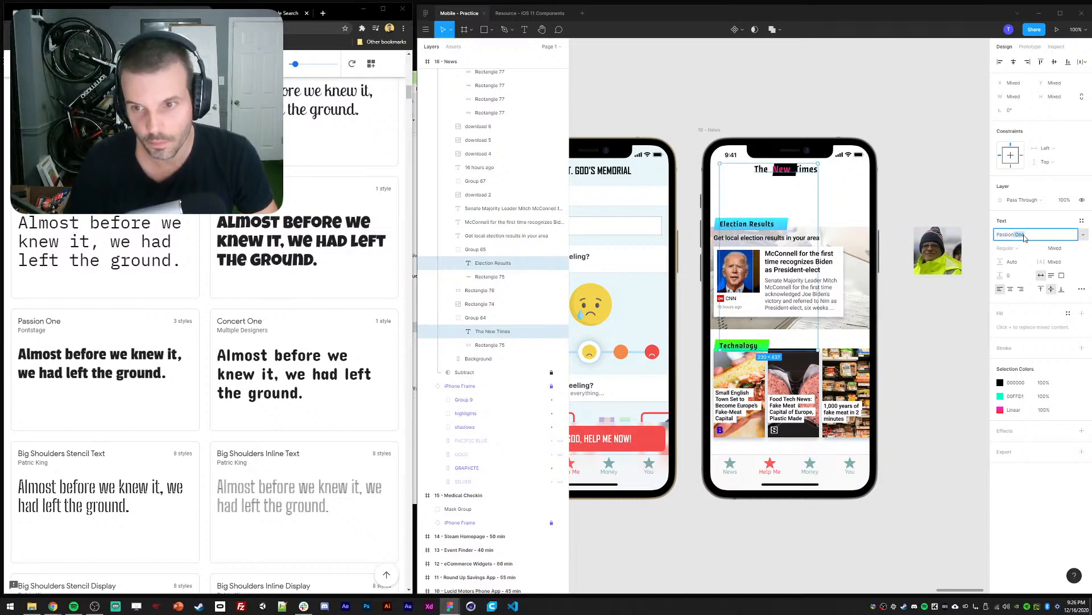
{"action": "type", "text": "on"}
{"action": "key", "text": "Return"}
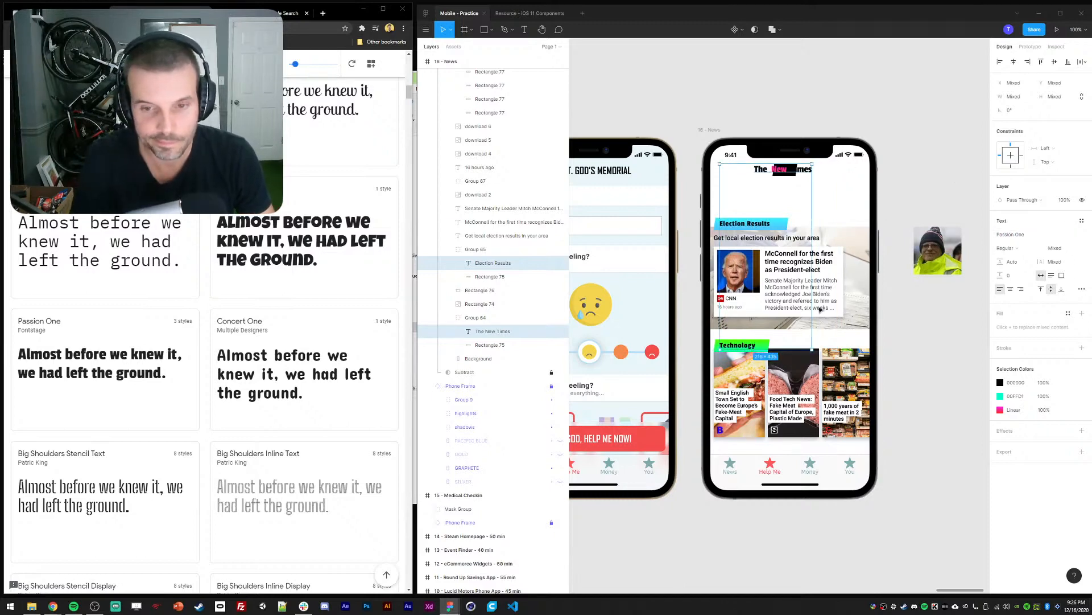
{"action": "left_click", "coordinate": [955, 394]}
Look further through the display fonts and change the title and both section headings to Squada One
{"action": "scroll", "coordinate": [307, 389], "scroll_direction": "down", "scroll_amount": 5}
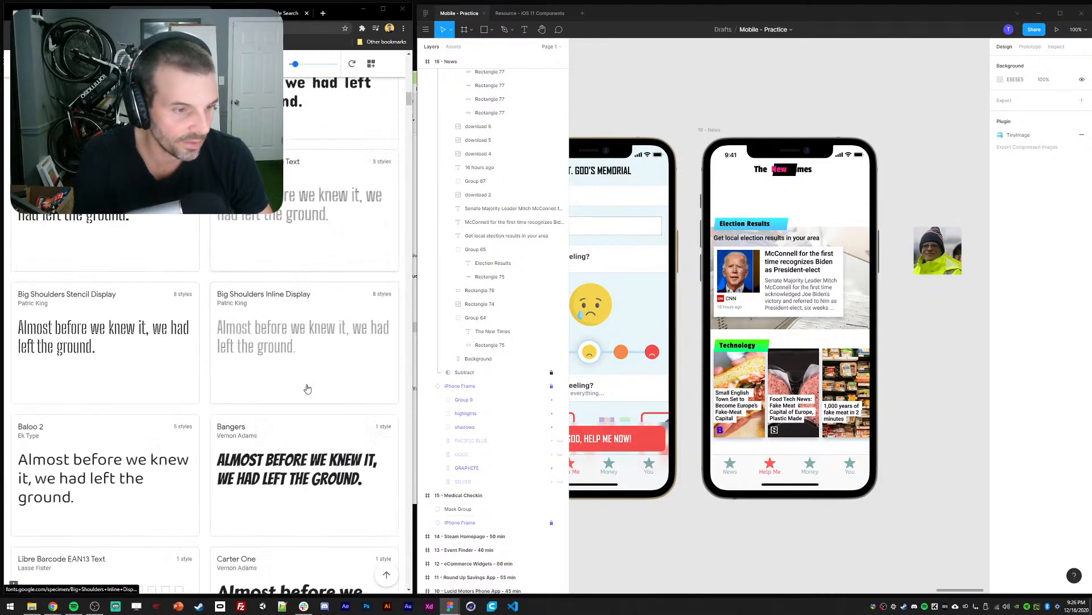
{"action": "scroll", "coordinate": [308, 388], "scroll_direction": "down", "scroll_amount": 8}
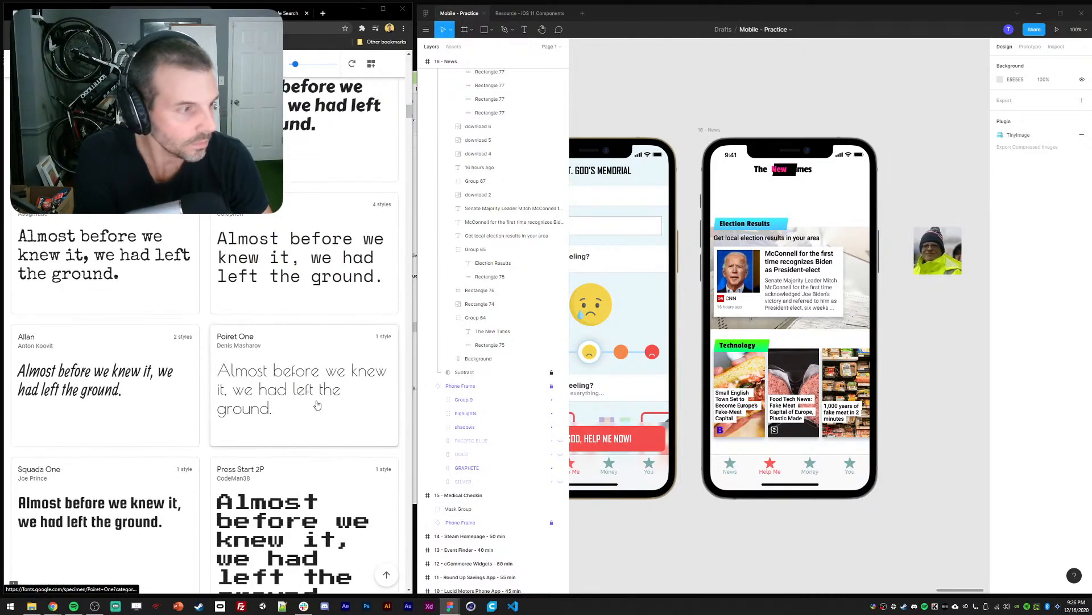
{"action": "scroll", "coordinate": [318, 405], "scroll_direction": "down", "scroll_amount": 5}
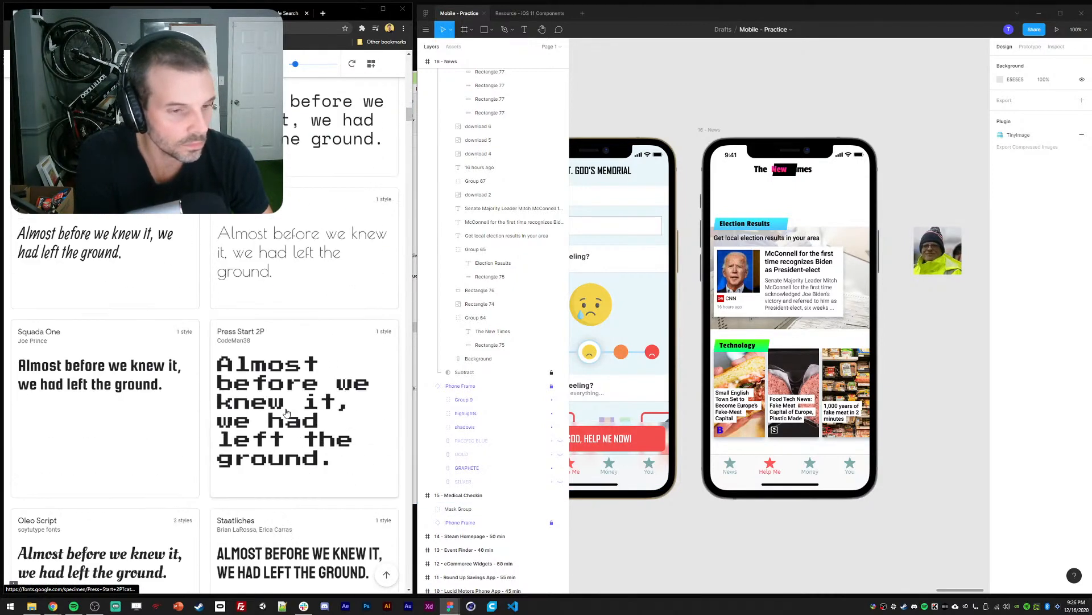
{"action": "double_click", "coordinate": [734, 345]}
{"action": "left_click", "coordinate": [742, 225], "text": "ctrl+shift"}
{"action": "left_click", "coordinate": [764, 169], "text": "ctrl+shift"}
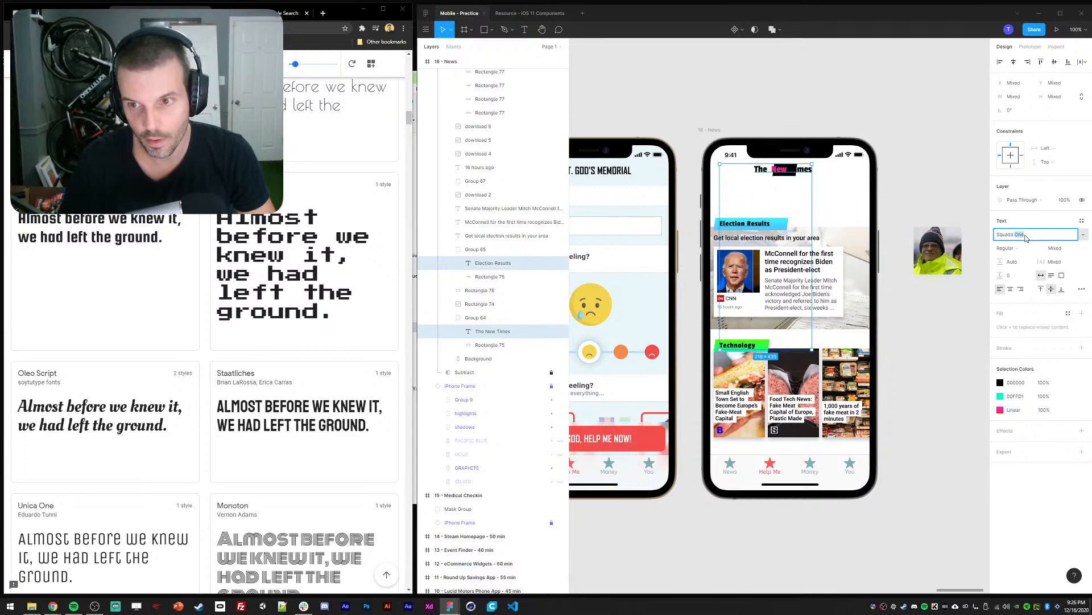
{"action": "key", "text": "Return"}
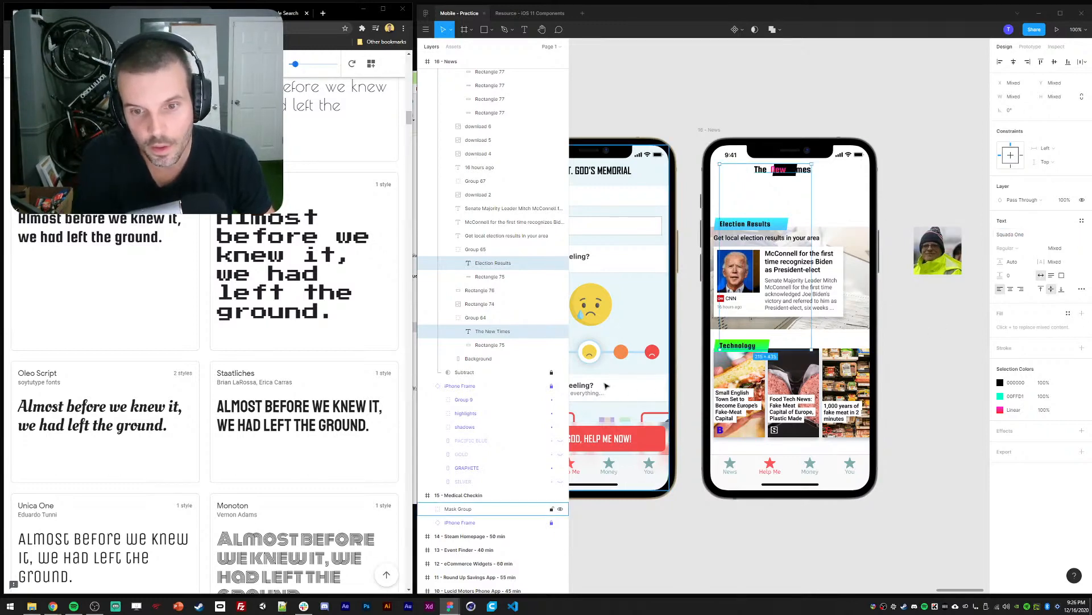
{"action": "key", "text": "Escape"}
Browse more display fonts and set "The New Times", "Election Results" and "Technology" in Yeseva One
{"action": "scroll", "coordinate": [186, 421], "scroll_direction": "down", "scroll_amount": 3}
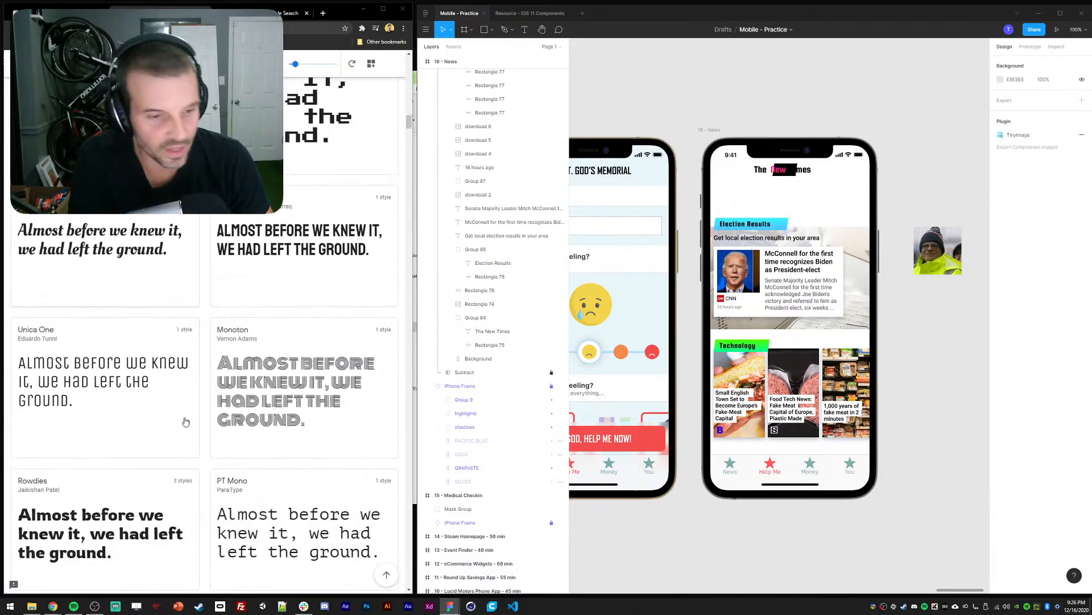
{"action": "scroll", "coordinate": [232, 385], "scroll_direction": "down", "scroll_amount": 5}
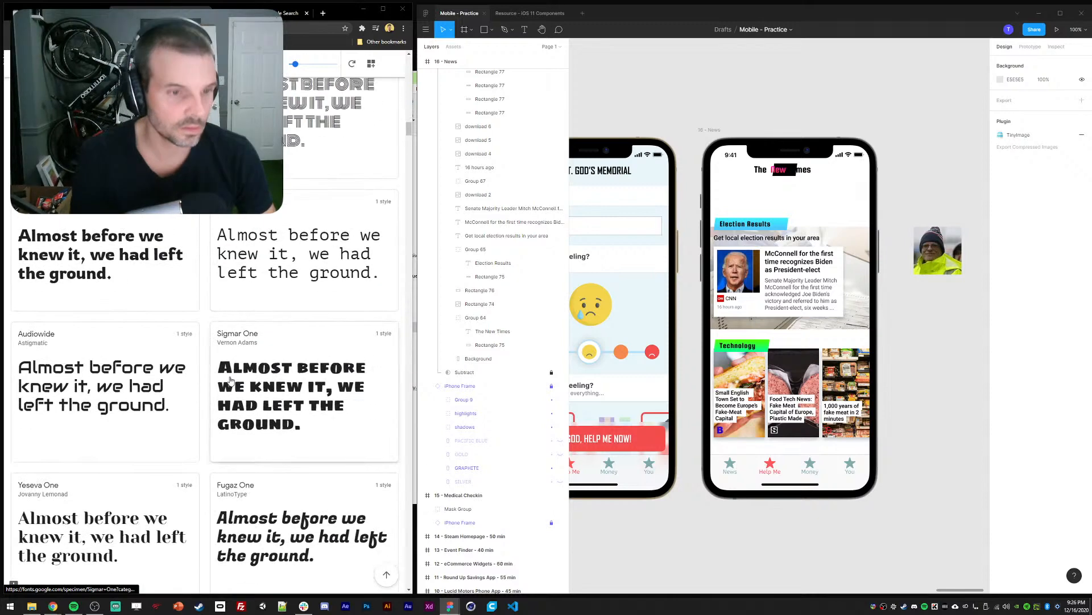
{"action": "scroll", "coordinate": [231, 380], "scroll_direction": "down", "scroll_amount": 5}
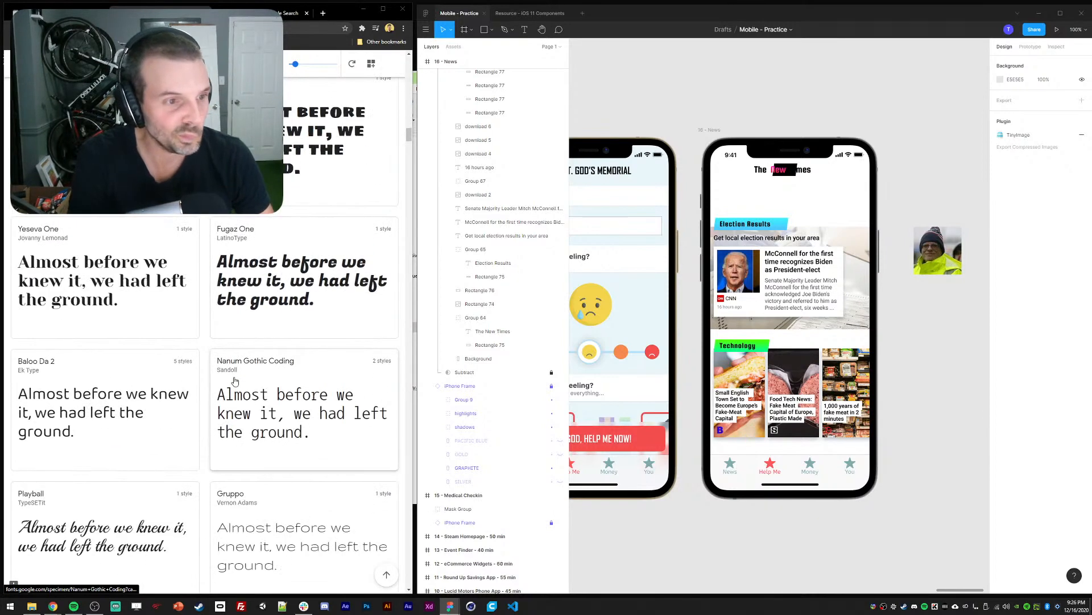
{"action": "left_click", "coordinate": [738, 345]}
{"action": "left_click", "coordinate": [750, 224], "text": "shift"}
{"action": "left_click", "coordinate": [775, 170], "text": "shift"}
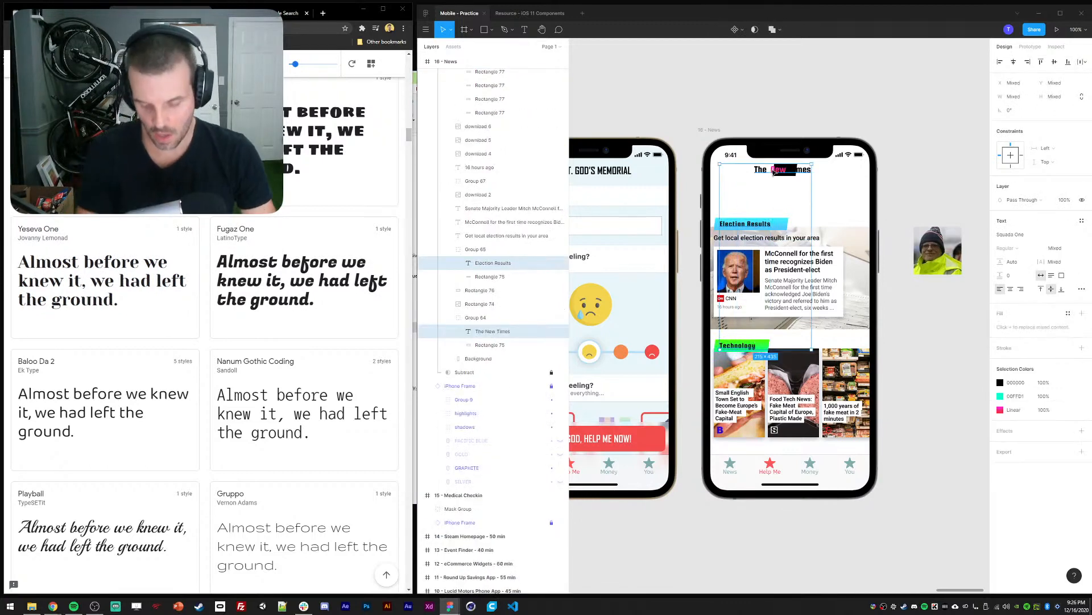
{"action": "left_click", "coordinate": [1011, 234]}
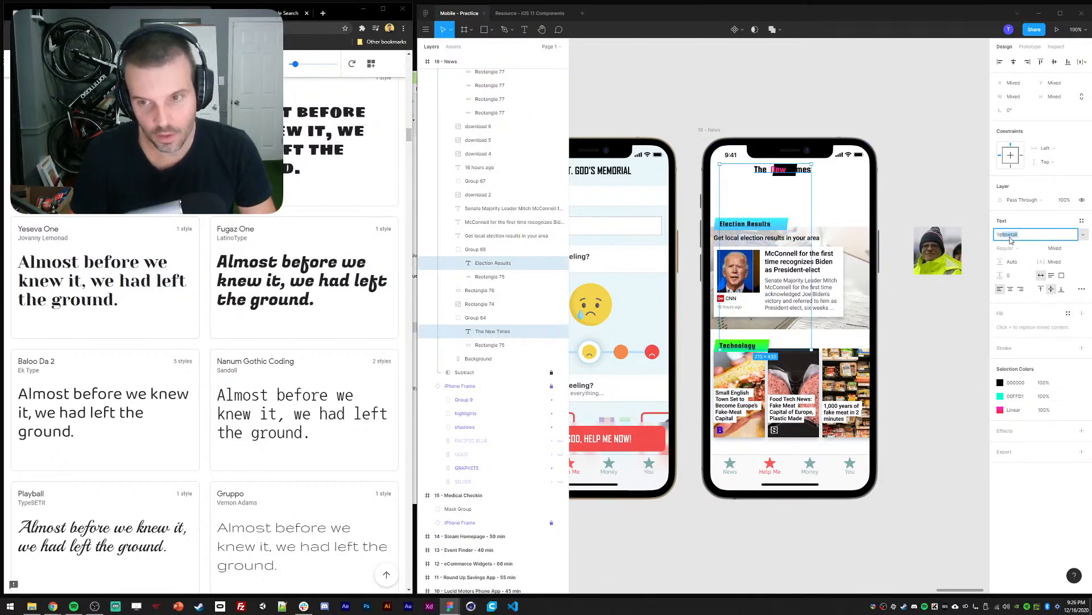
{"action": "key", "text": "Return"}
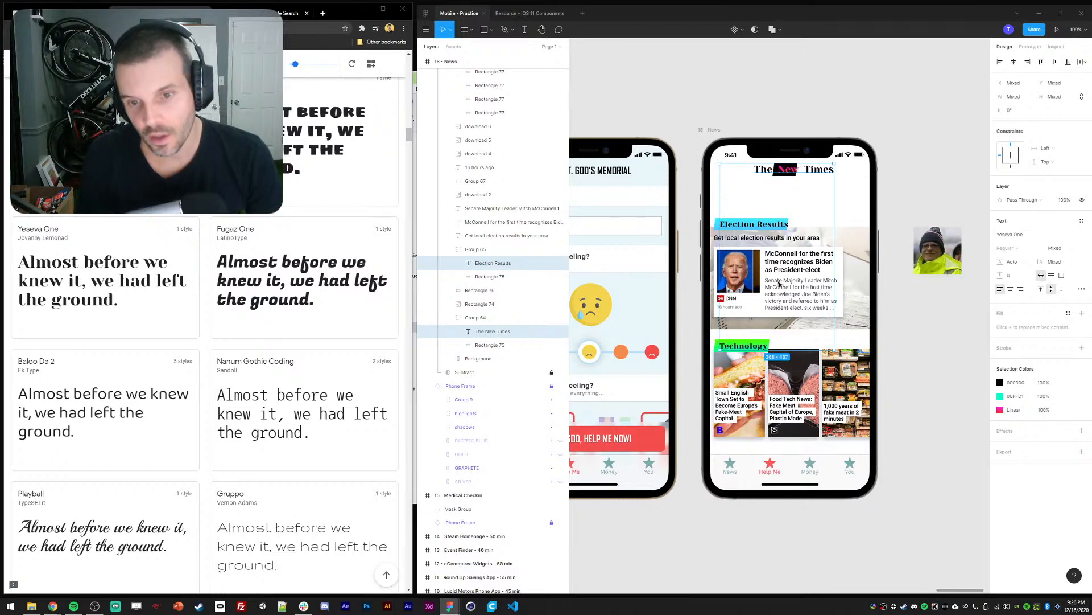
{"action": "left_click", "coordinate": [944, 176]}
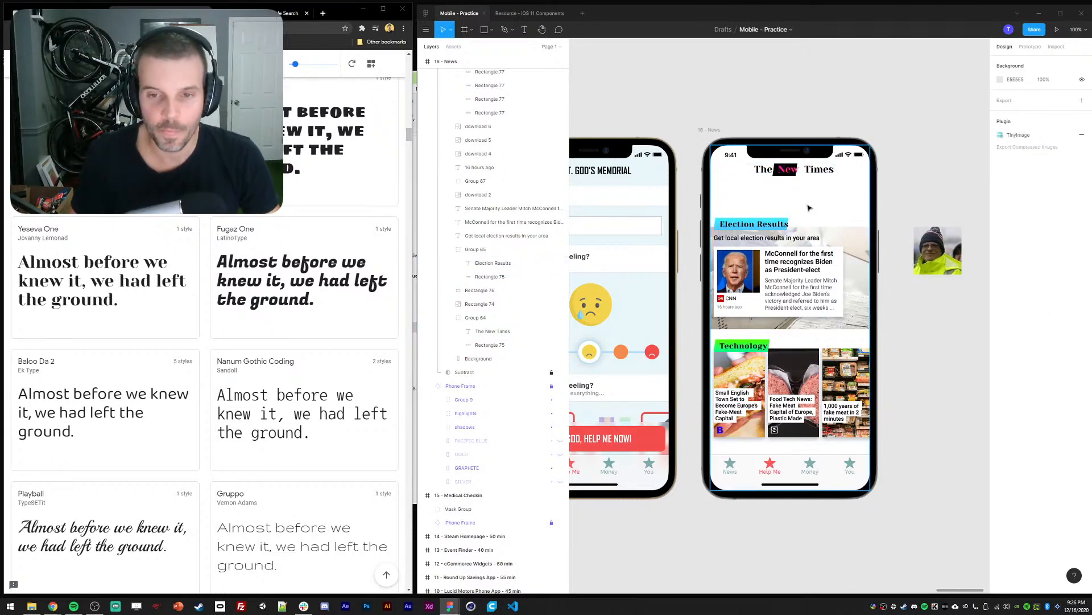
{"action": "double_click", "coordinate": [766, 225]}
{"action": "left_click", "coordinate": [825, 169], "text": "shift"}
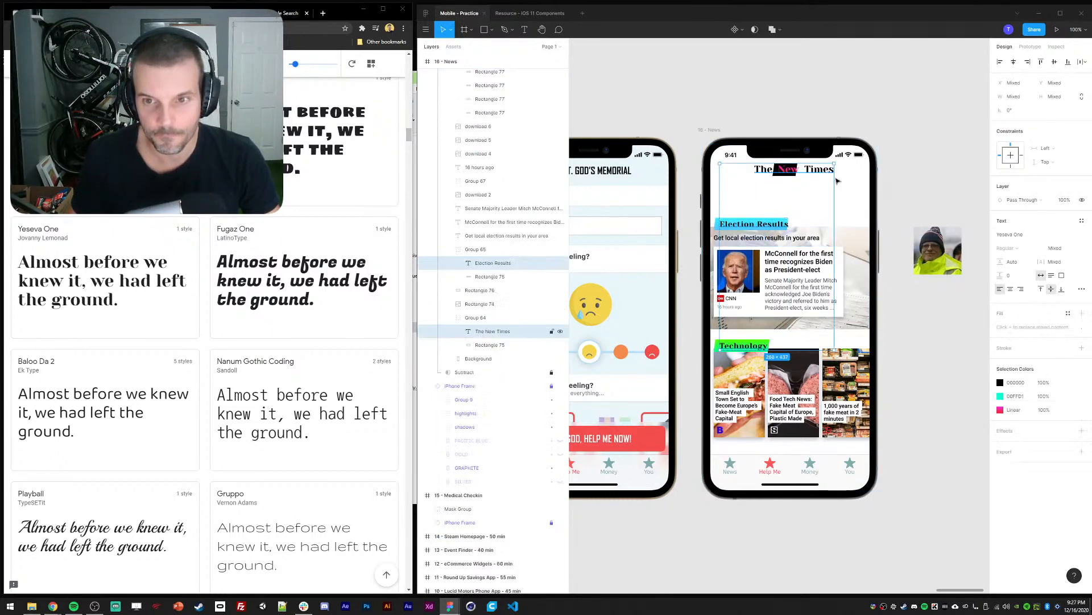
{"action": "left_click", "coordinate": [954, 142]}
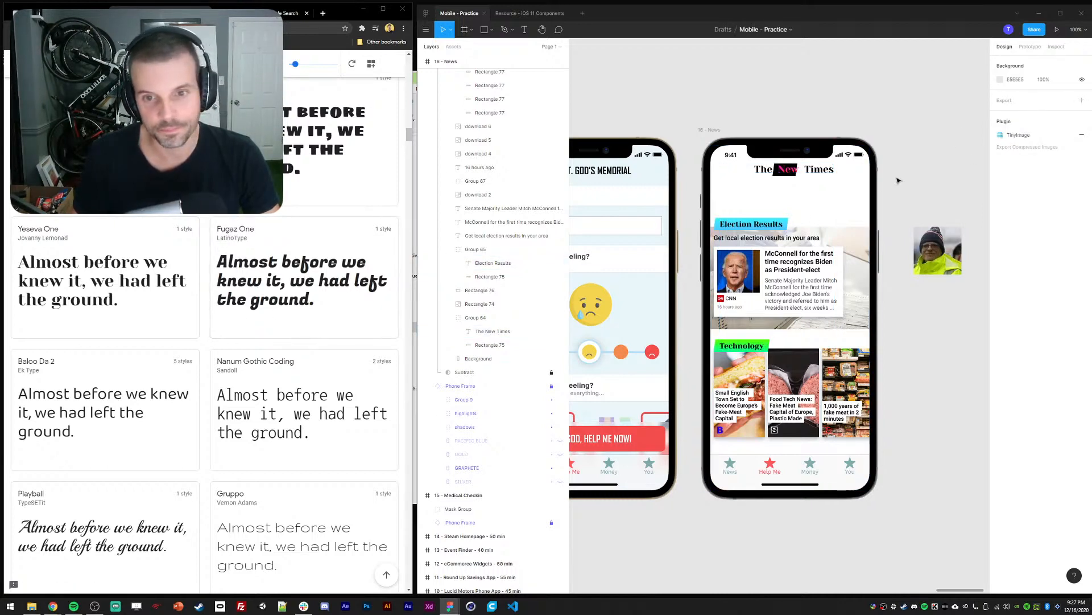
Try uppercase letter case on the "Election Results" heading and undo it
{"action": "left_click", "coordinate": [493, 262]}
{"action": "left_click", "coordinate": [1082, 289]}
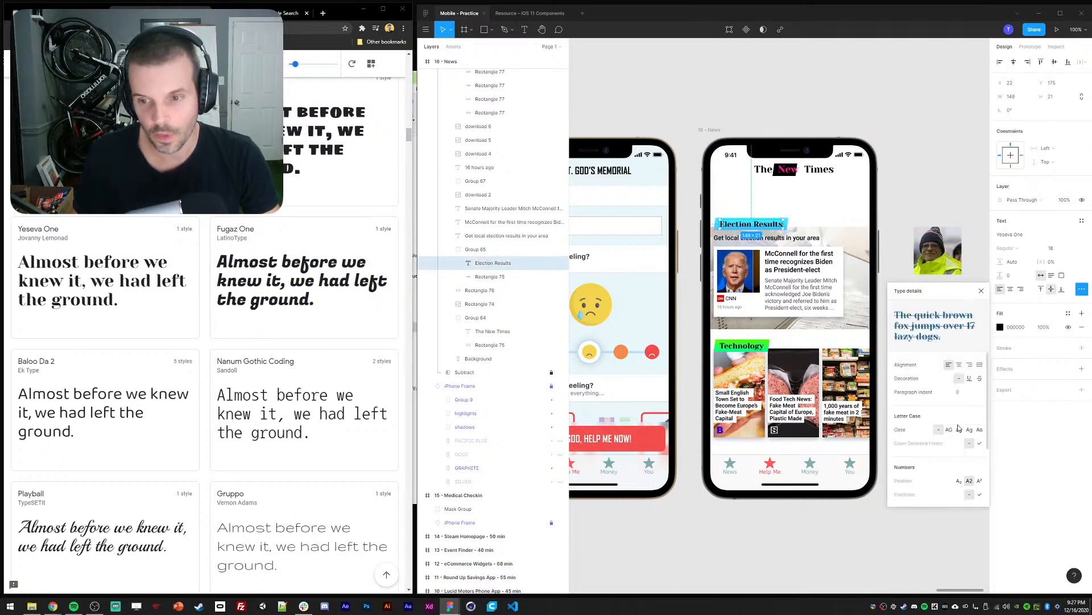
{"action": "left_click", "coordinate": [949, 429]}
{"action": "left_click", "coordinate": [956, 188]}
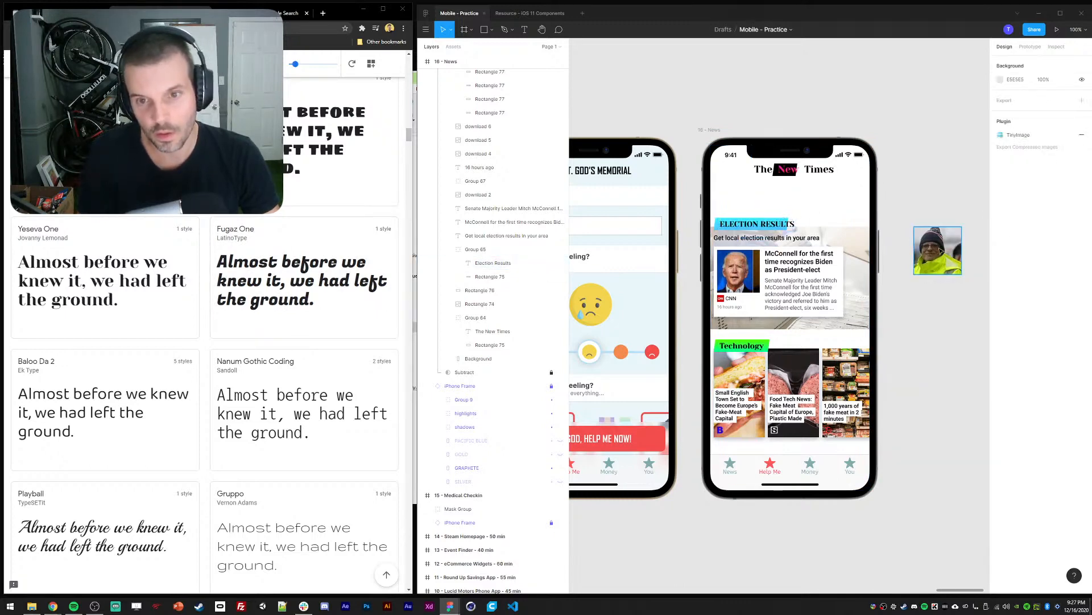
{"action": "key", "text": "ctrl+z"}
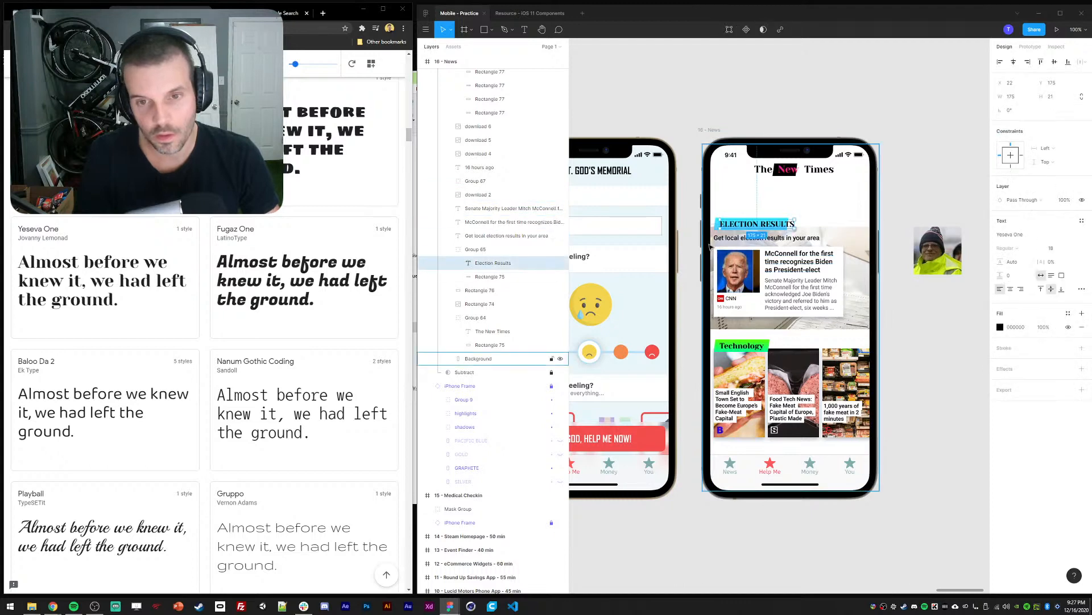
{"action": "scroll", "coordinate": [342, 365], "scroll_direction": "down", "scroll_amount": 3}
{"action": "left_click", "coordinate": [893, 178]}
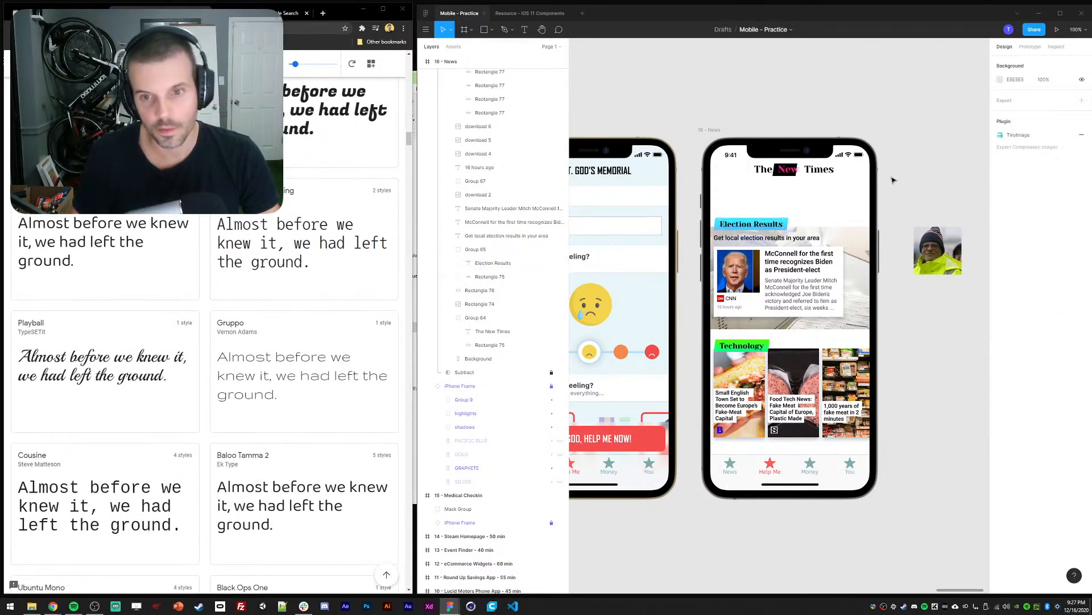
Nudge the black highlight behind "New" slightly left and move its left-hand points inward, away from "The"
{"action": "scroll", "coordinate": [780, 300], "scroll_direction": "up", "scroll_amount": 3}
{"action": "scroll", "coordinate": [793, 267], "scroll_direction": "up", "scroll_amount": 3}
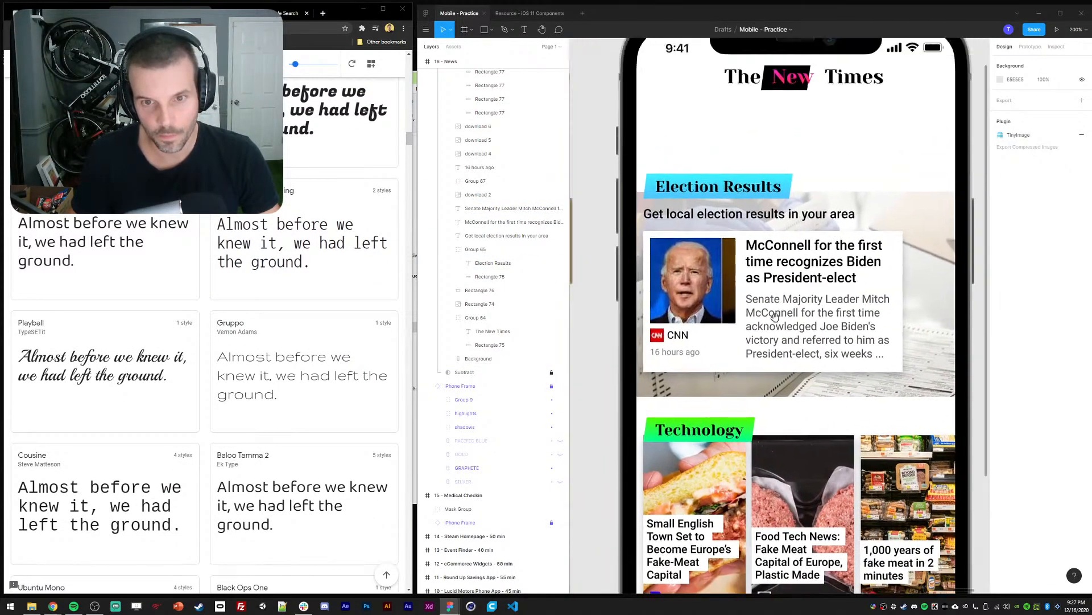
{"action": "scroll", "coordinate": [794, 267], "scroll_direction": "right", "scroll_amount": 1}
{"action": "left_click", "coordinate": [732, 199]}
{"action": "scroll", "coordinate": [732, 199], "scroll_direction": "up", "scroll_amount": 3}
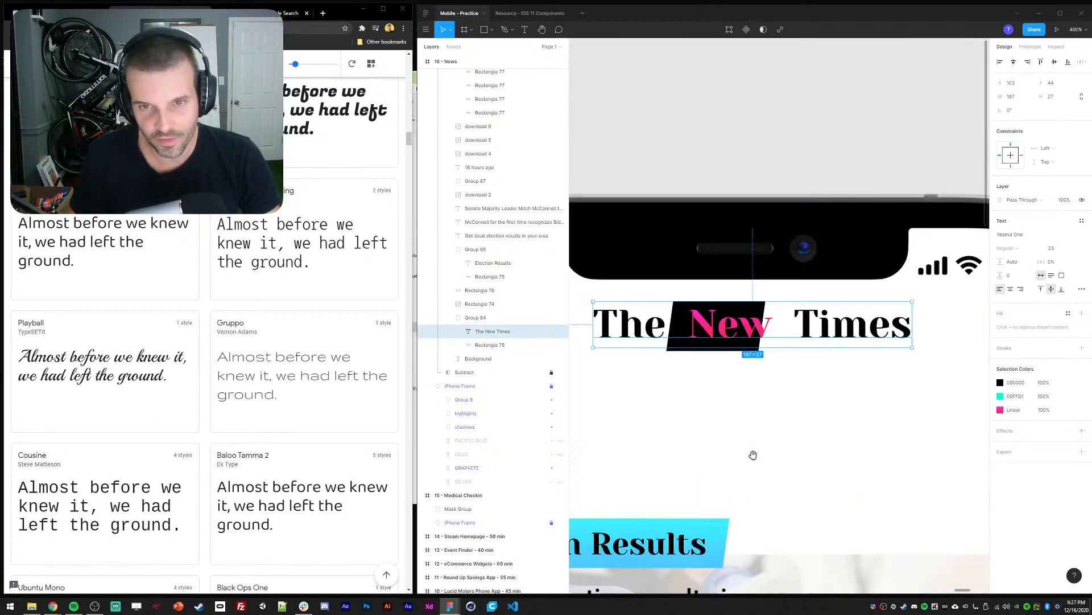
{"action": "left_click", "coordinate": [678, 355]}
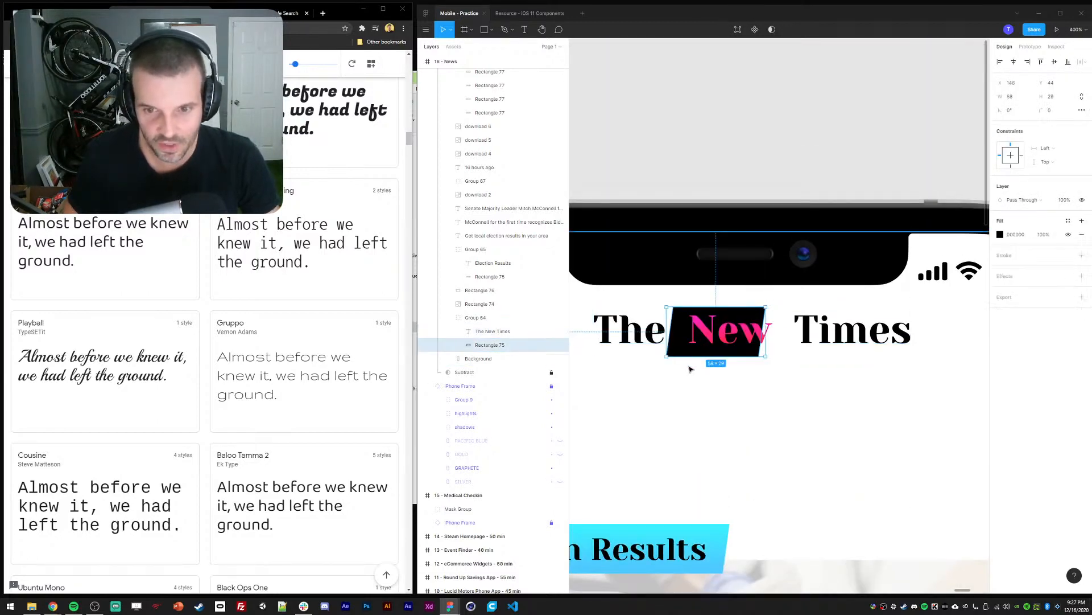
{"action": "key", "text": "shift+Left"}
{"action": "key", "text": "shift+Right"}
{"action": "key", "text": "Left"}
{"action": "key", "text": "Left"}
{"action": "key", "text": "Return"}
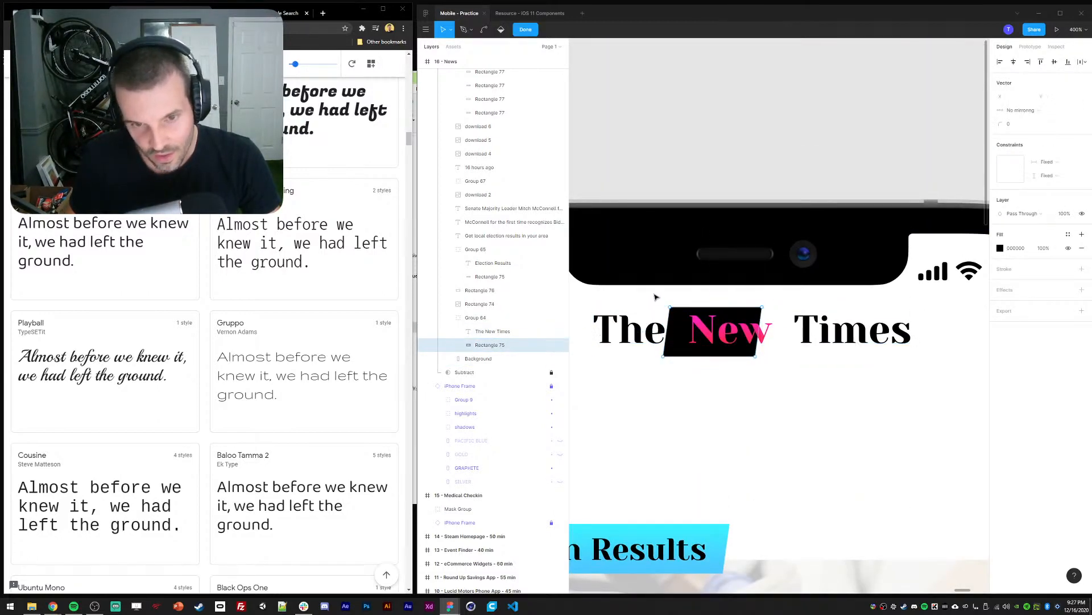
{"action": "left_click_drag", "start_coordinate": [654, 296], "coordinate": [689, 400]}
{"action": "key", "text": "Left"}
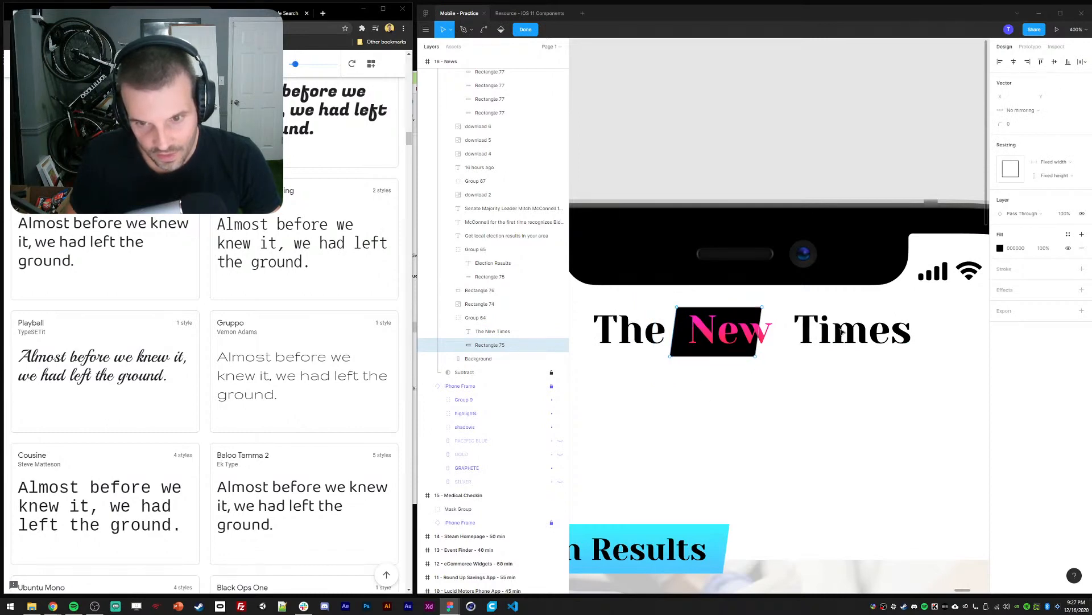
Delete the extra space before "Times" in the "The New Times" title and review the whole screen at 100%
{"action": "key", "text": "Escape"}
{"action": "double_click", "coordinate": [815, 339]}
{"action": "left_click", "coordinate": [800, 341]}
{"action": "key", "text": "BackSpace"}
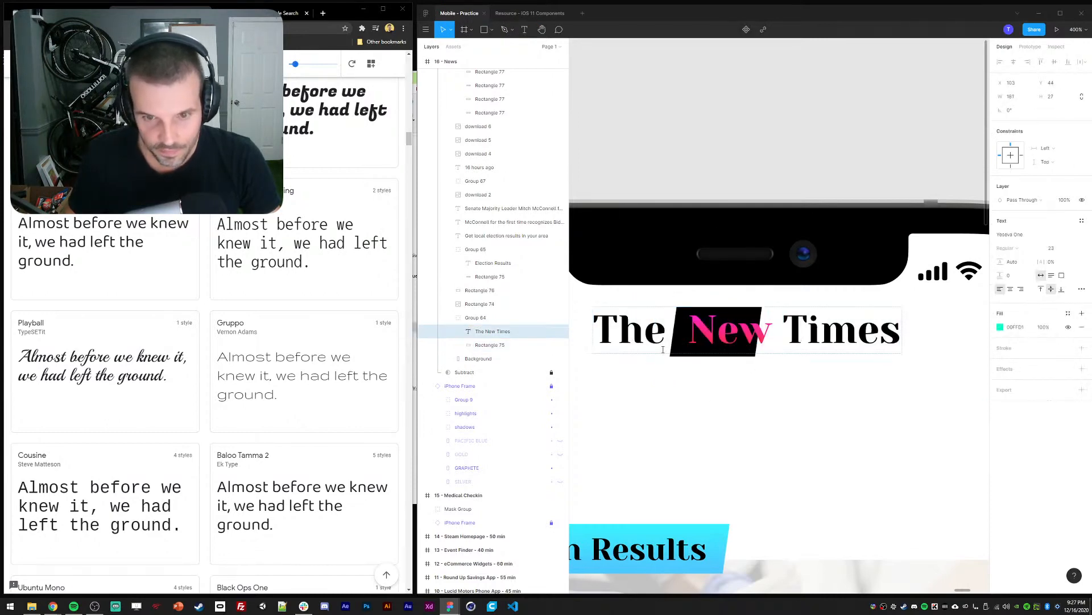
{"action": "left_click", "coordinate": [738, 444]}
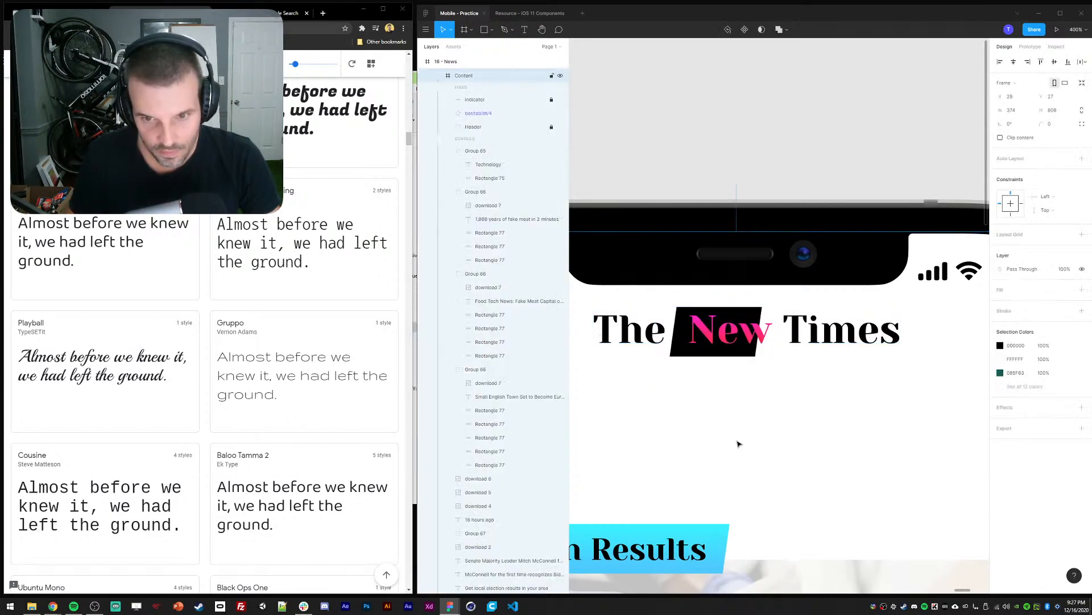
{"action": "left_click", "coordinate": [678, 354]}
{"action": "left_click", "coordinate": [765, 404]}
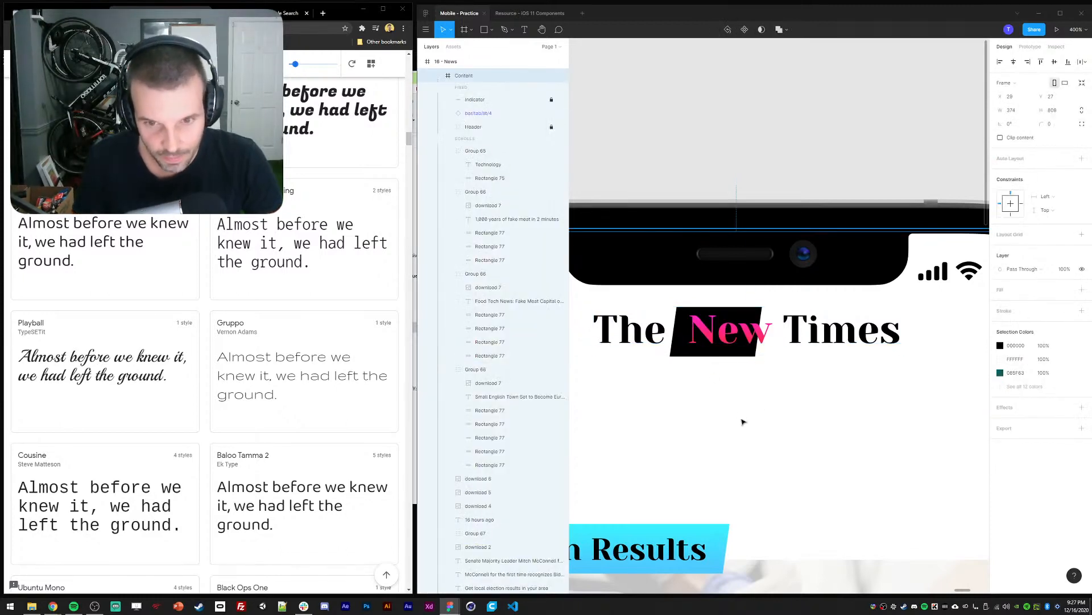
{"action": "key", "text": "minus"}
{"action": "key", "text": "minus"}
{"action": "key", "text": "Escape"}
{"action": "key", "text": "plus"}
{"action": "key", "text": "minus"}
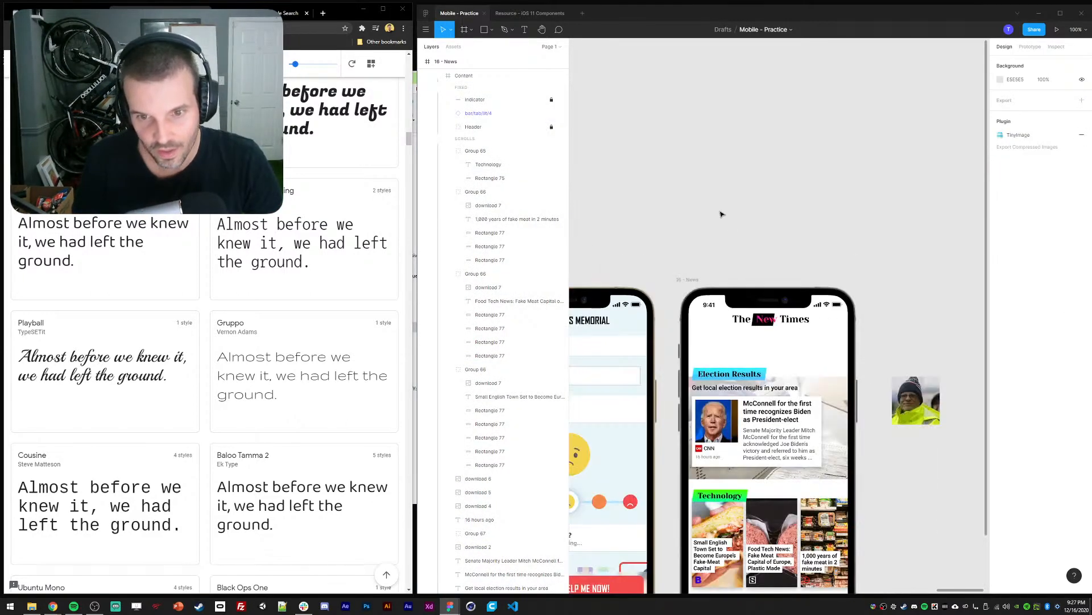
Duplicate the black highlight behind "New" and move the copy left so it starts just before "The"
{"action": "key", "text": "plus"}
{"action": "key", "text": "plus"}
{"action": "key", "text": "plus"}
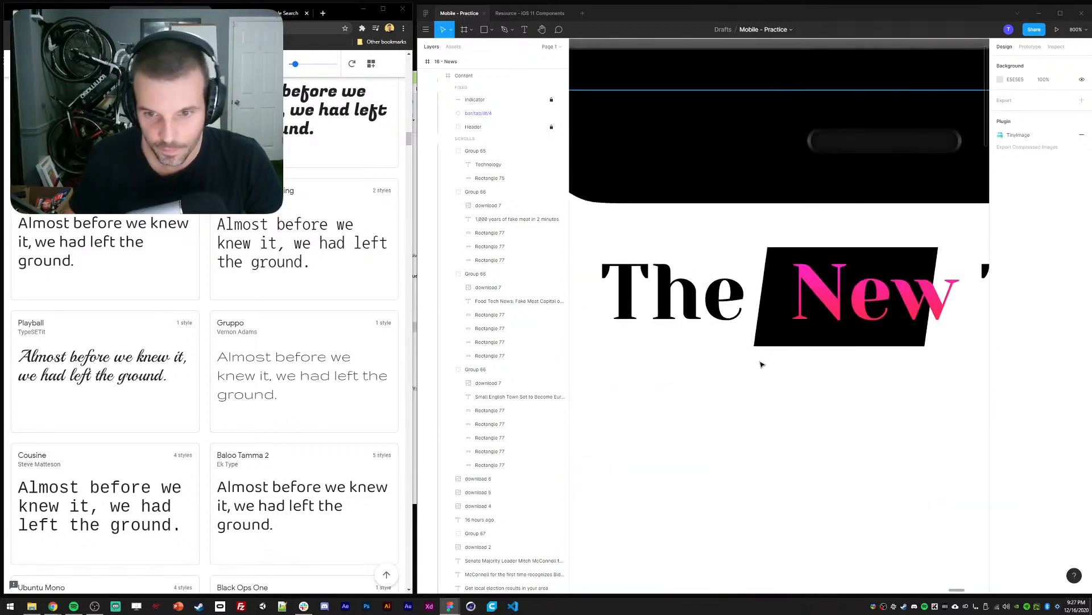
{"action": "left_click", "coordinate": [768, 336]}
{"action": "key", "text": "minus"}
{"action": "left_click_drag", "start_coordinate": [715, 398], "coordinate": [783, 405]}
{"action": "key", "text": "ctrl+d"}
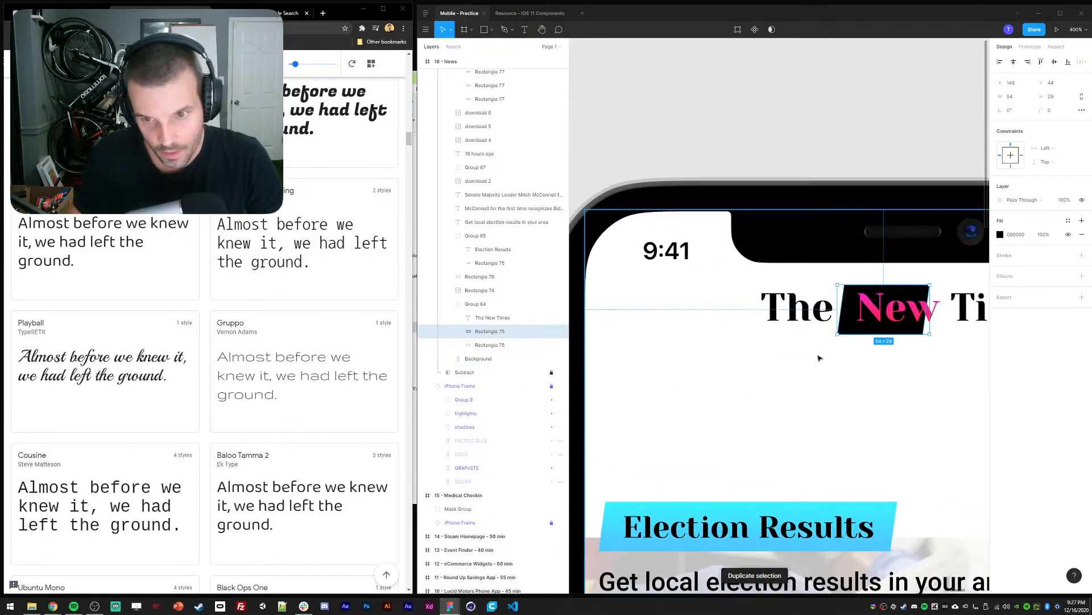
{"action": "key", "text": "shift+Left"}
{"action": "key", "text": "shift+Left"}
{"action": "key", "text": "shift+Left"}
{"action": "key", "text": "shift+Left"}
Move the right-hand points of the copied highlight inward to make a slim slanted bar before "The"
{"action": "key", "text": "Return"}
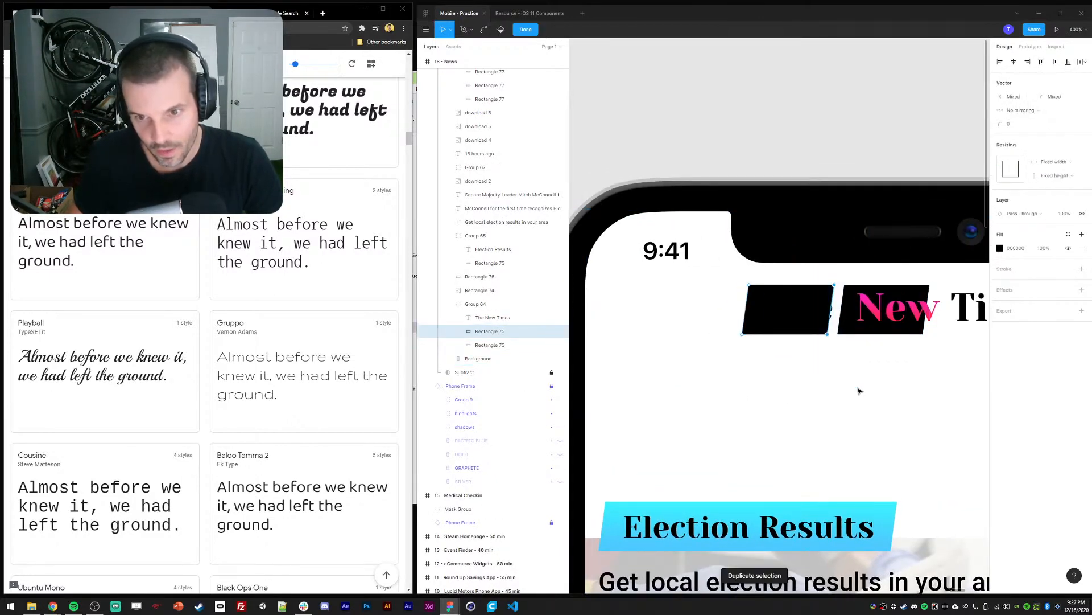
{"action": "key", "text": "shift+Left"}
{"action": "key", "text": "Escape"}
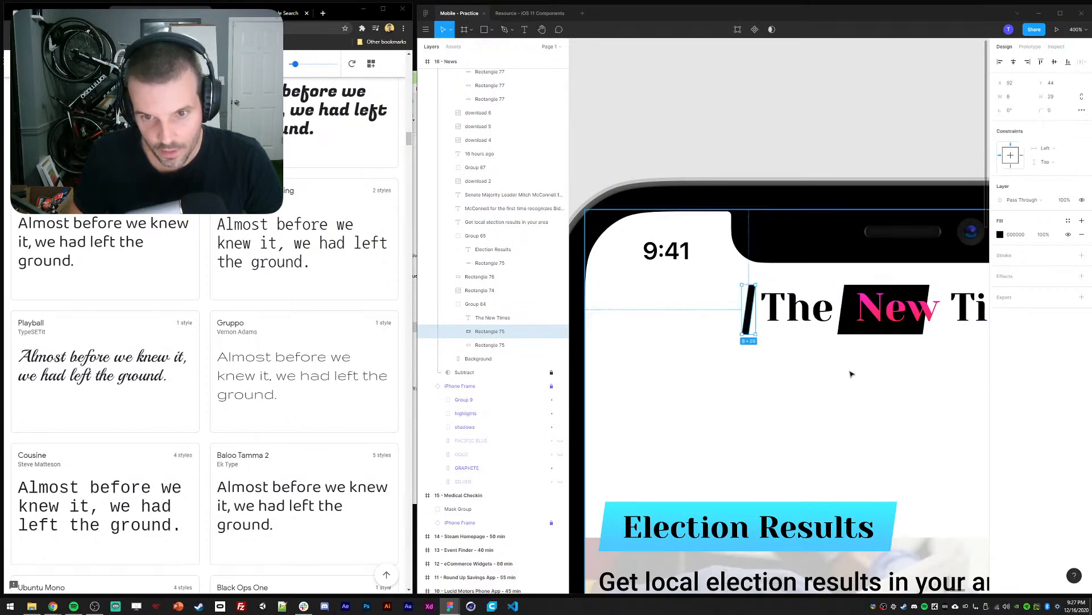
Nudge the slanted bar slightly away from "The" and compare the title at several zoom levels
{"action": "left_click", "coordinate": [833, 153]}
{"action": "key", "text": "shift+0"}
{"action": "mouse_move", "coordinate": [785, 190]}
{"action": "left_mouse_down"}
{"action": "mouse_move", "coordinate": [761, 176]}
{"action": "mouse_move", "coordinate": [803, 196]}
{"action": "left_mouse_up"}
{"action": "key", "text": "plus"}
{"action": "key", "text": "plus"}
{"action": "left_click", "coordinate": [748, 289]}
{"action": "key", "text": "Down"}
{"action": "left_click", "coordinate": [749, 196]}
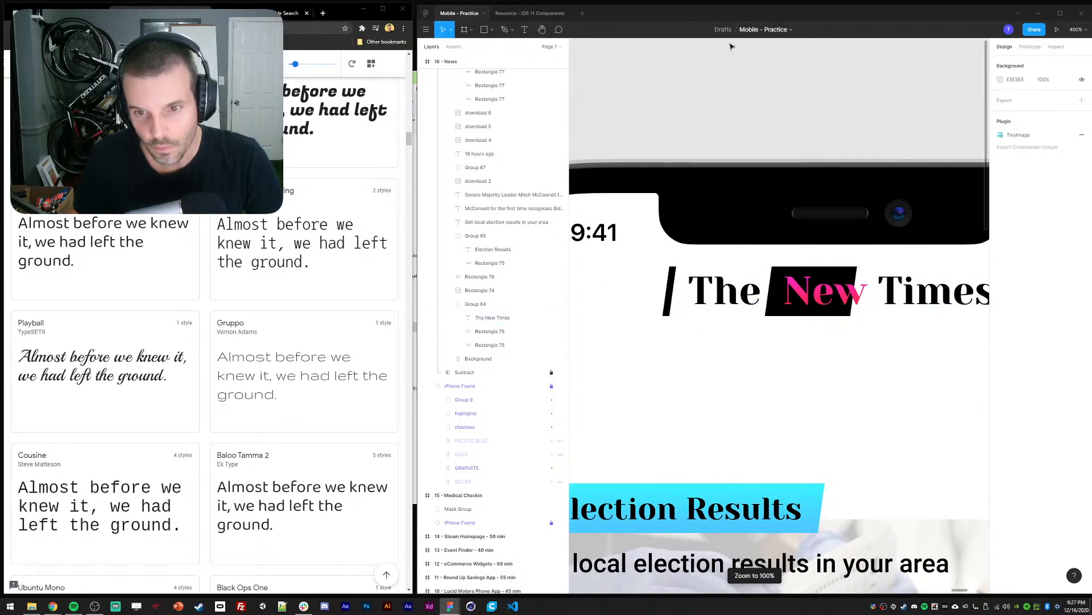
{"action": "key", "text": "minus"}
{"action": "key", "text": "minus"}
{"action": "key", "text": "minus"}
{"action": "key", "text": "plus"}
{"action": "key", "text": "plus"}
{"action": "key", "text": "plus"}
{"action": "left_click_drag", "start_coordinate": [755, 137], "coordinate": [748, 95]}
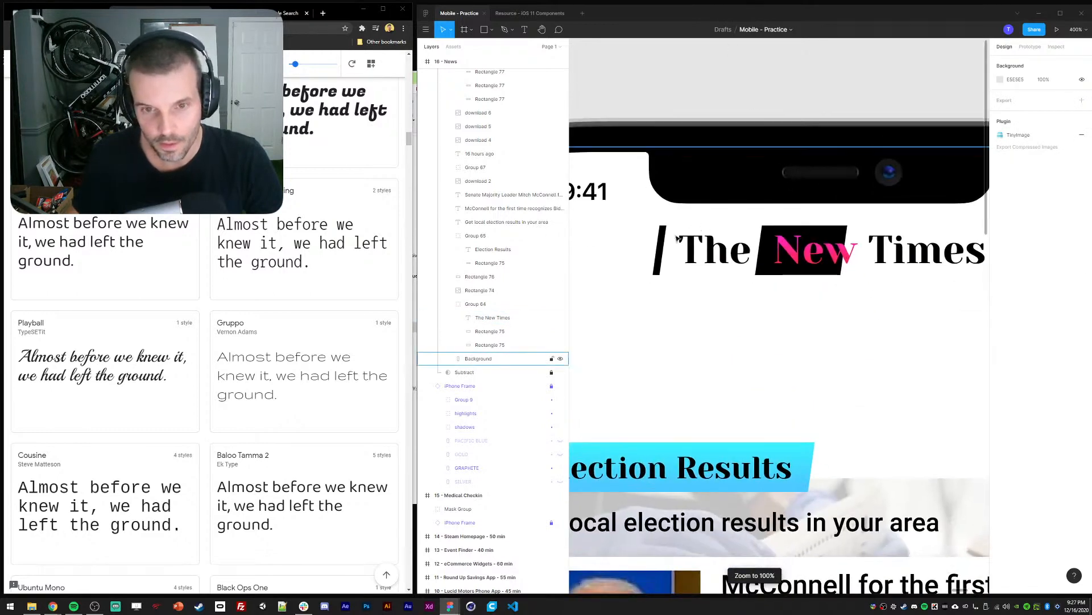
{"action": "left_click", "coordinate": [661, 250]}
{"action": "key", "text": "minus"}
{"action": "left_click_drag", "start_coordinate": [770, 161], "coordinate": [751, 140]}
{"action": "left_click", "coordinate": [752, 141]}
{"action": "scroll", "coordinate": [693, 255], "scroll_direction": "right", "scroll_amount": 1}
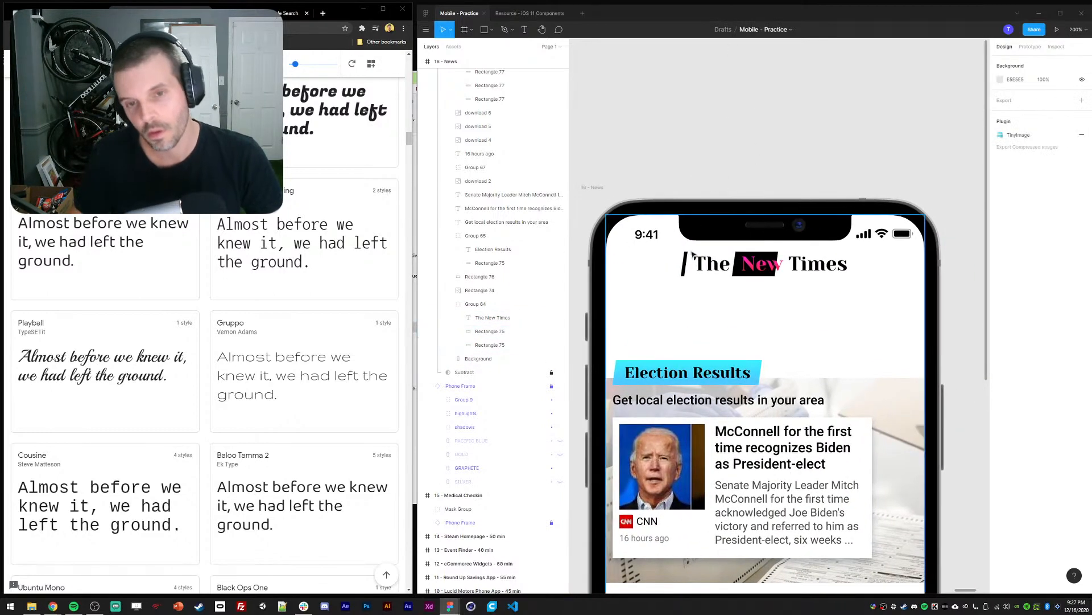
Delete the slim slanted bar in front of "The"
{"action": "left_click", "coordinate": [684, 265]}
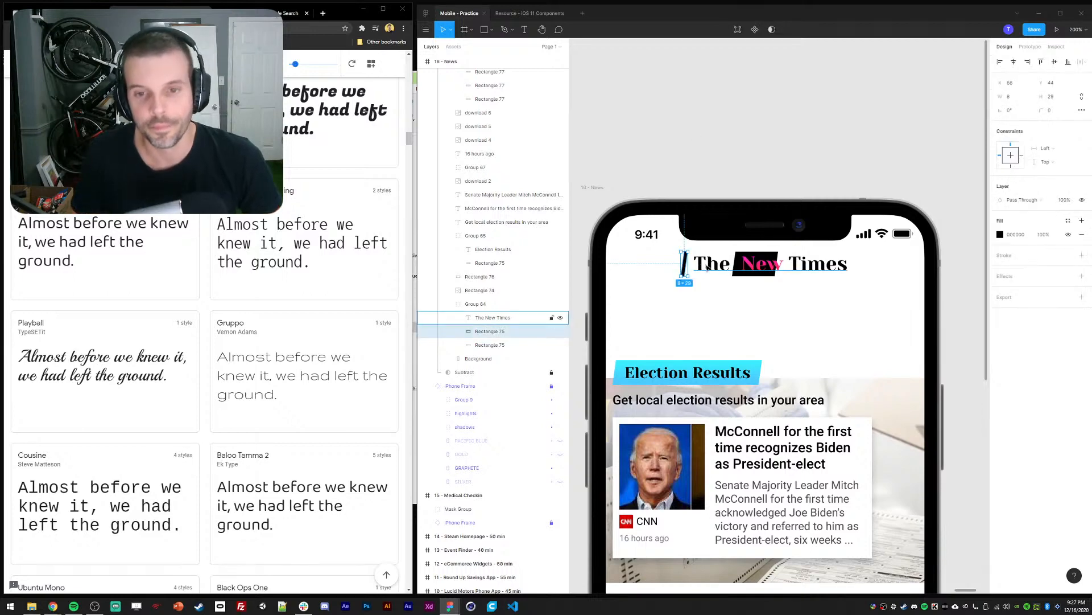
{"action": "left_click", "coordinate": [708, 267]}
{"action": "left_click", "coordinate": [720, 134]}
{"action": "left_click", "coordinate": [689, 272]}
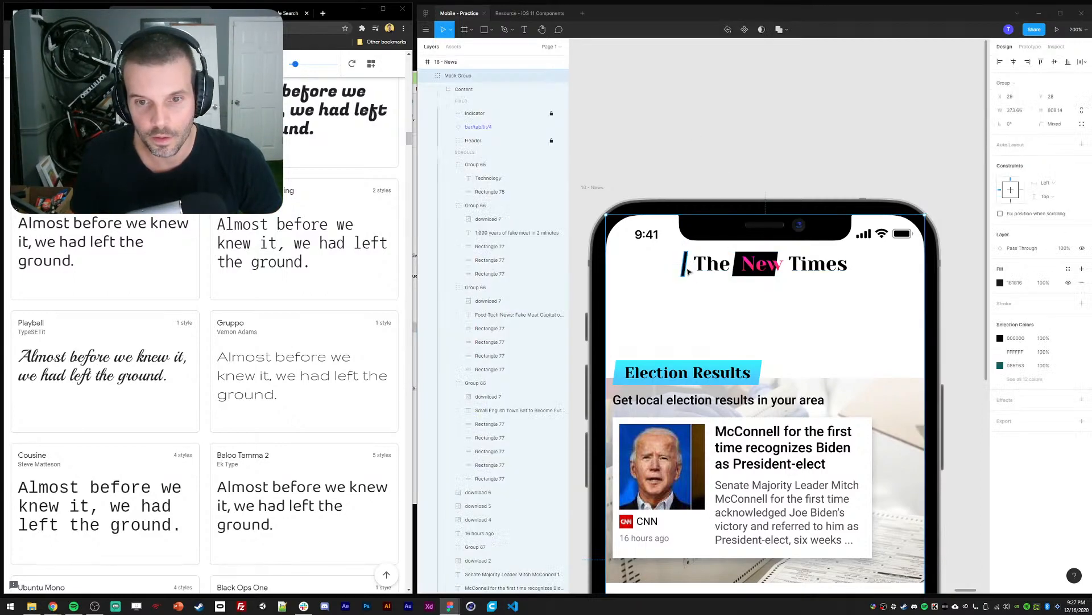
{"action": "left_click", "coordinate": [684, 266], "text": "ctrl"}
{"action": "key", "text": "Delete"}
Remove the extra space before "New" in the title so the word sits inside its black highlight
{"action": "left_click", "coordinate": [762, 272], "text": "ctrl"}
{"action": "double_click", "coordinate": [738, 268]}
{"action": "key", "text": "BackSpace"}
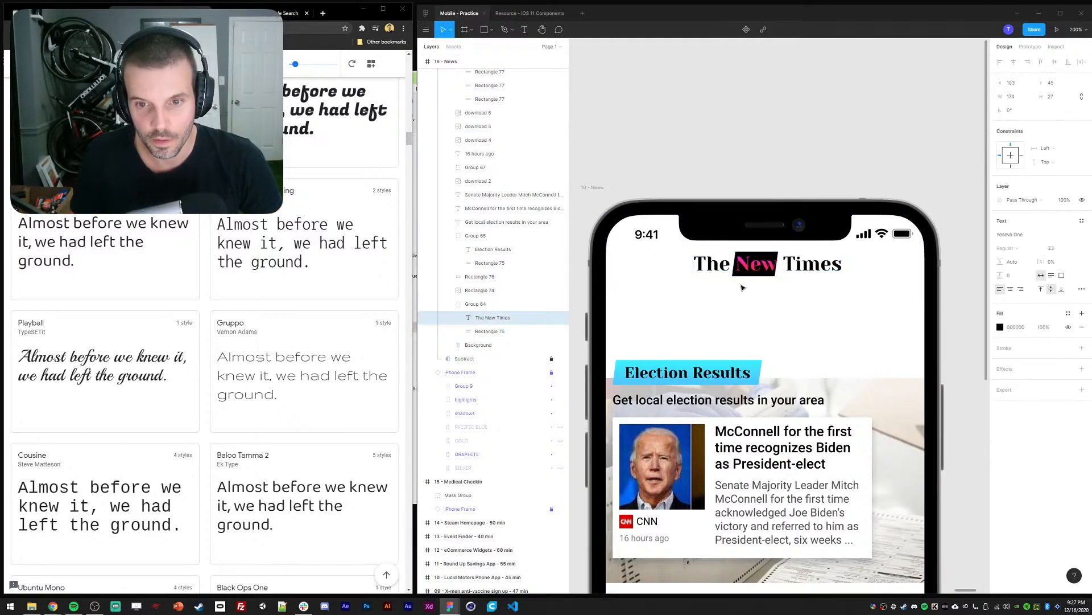
{"action": "left_click", "coordinate": [725, 132]}
Narrow the black highlight behind "New" to 46 wide and place it at X 141
{"action": "left_click", "coordinate": [734, 272]}
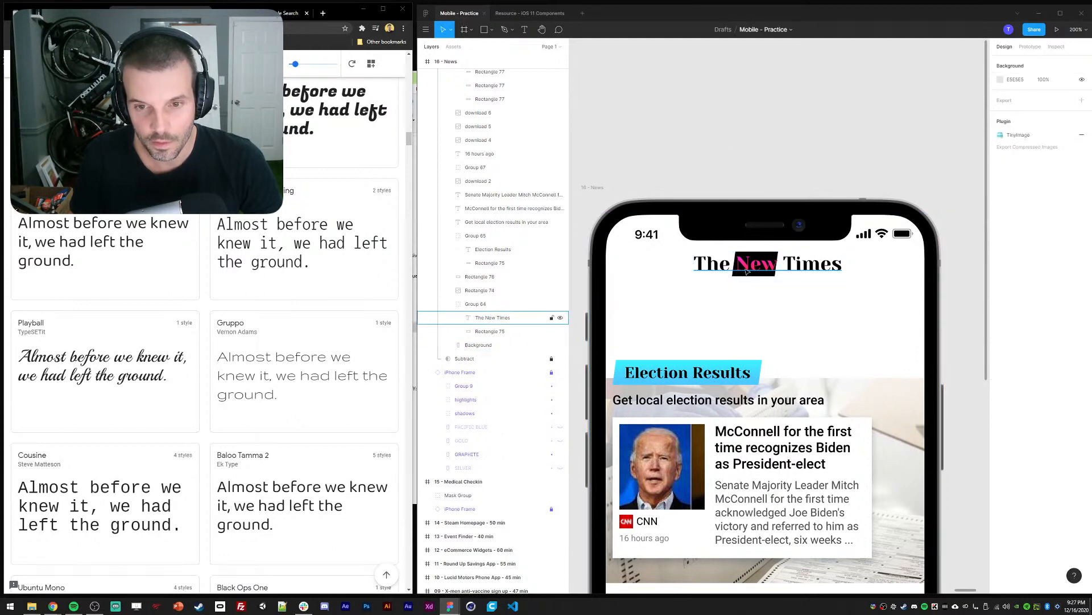
{"action": "left_click", "coordinate": [468, 335]}
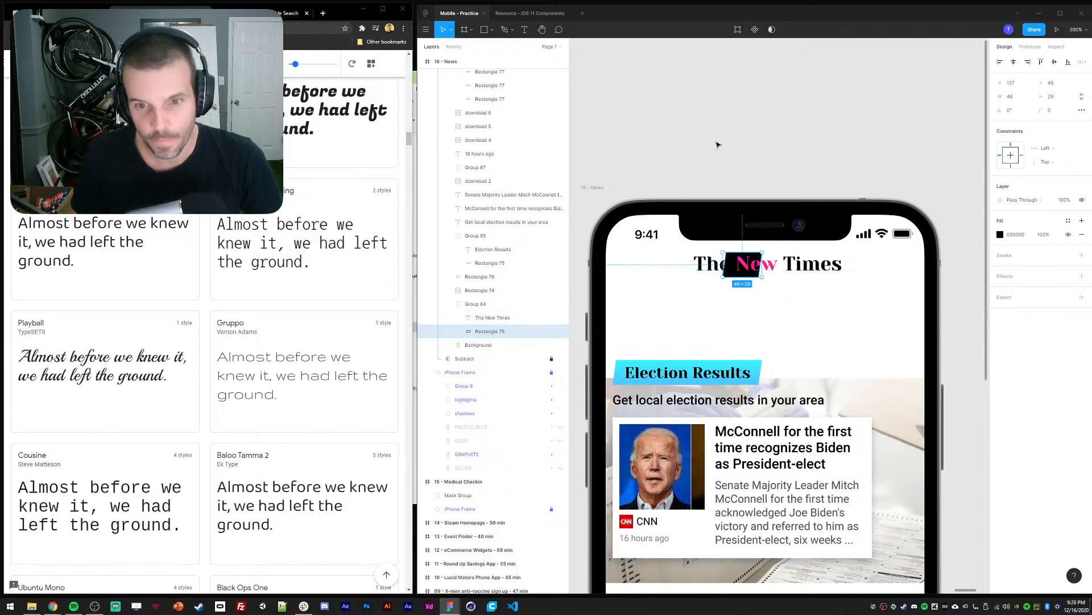
{"action": "left_click", "coordinate": [491, 318]}
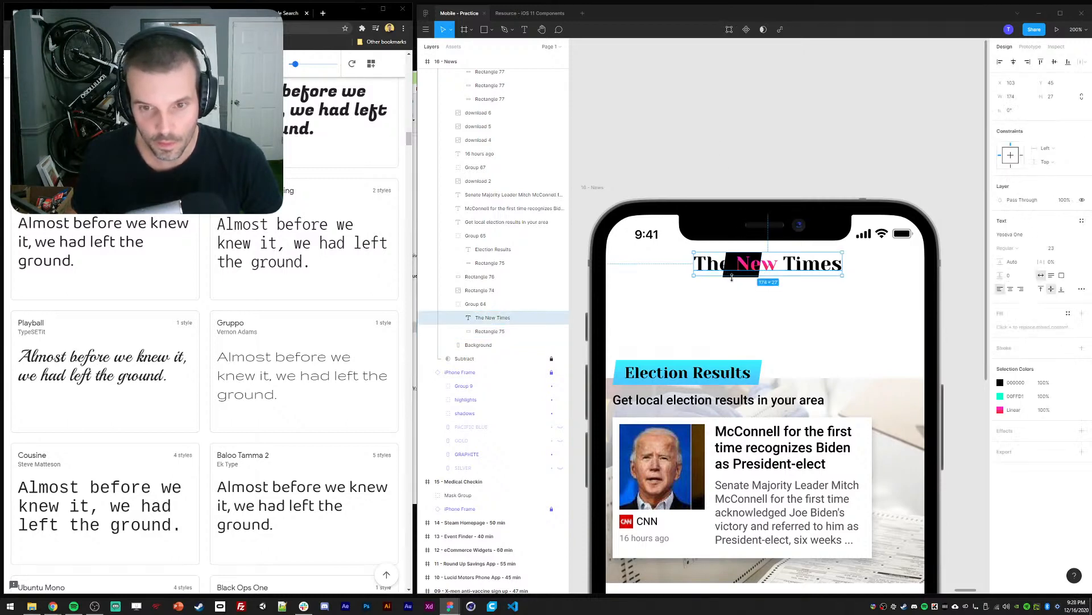
{"action": "left_click", "coordinate": [488, 330]}
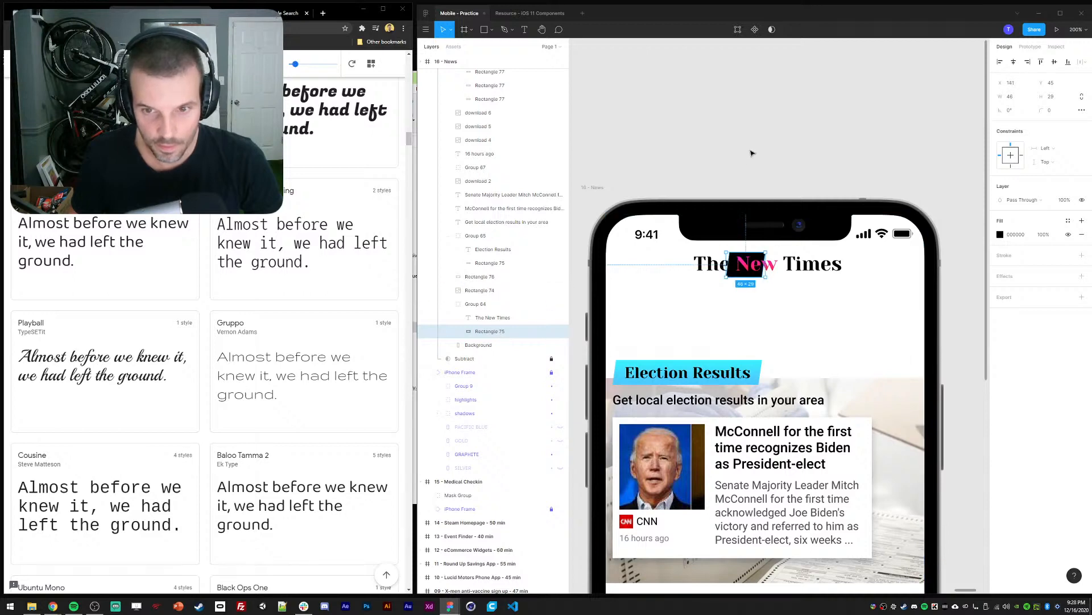
Remove the spaces on both sides of "New" so the title reads "TheNewTimes"
{"action": "left_click", "coordinate": [716, 270]}
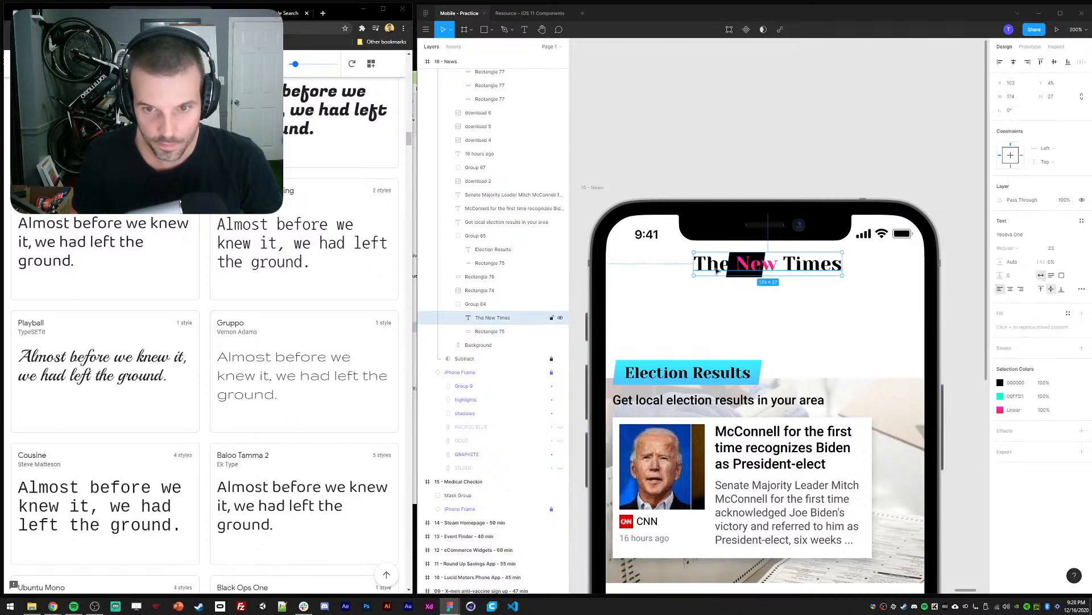
{"action": "double_click", "coordinate": [732, 271]}
{"action": "key", "text": "BackSpace"}
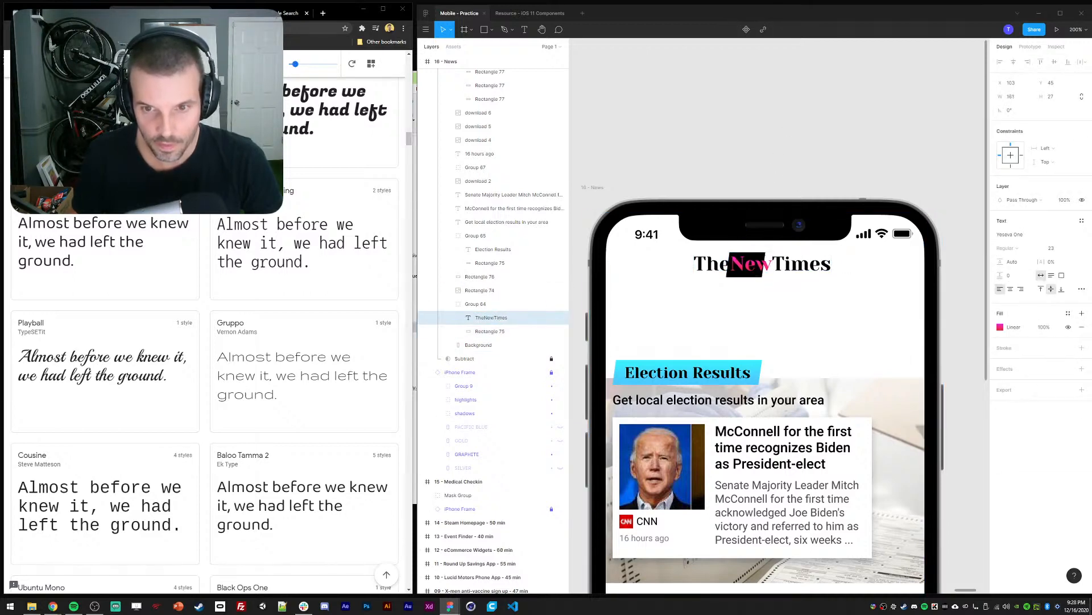
{"action": "key", "text": "Escape"}
Nudge the black highlight behind "New" slightly left, toward "The"
{"action": "left_click", "coordinate": [479, 333]}
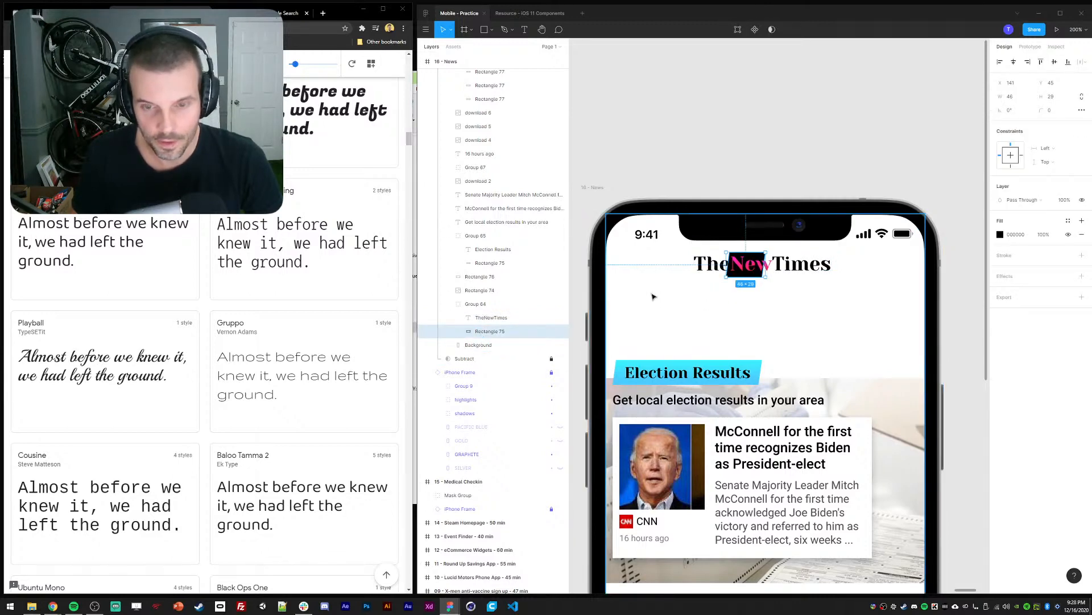
{"action": "key", "text": "Left"}
{"action": "key", "text": "Left"}
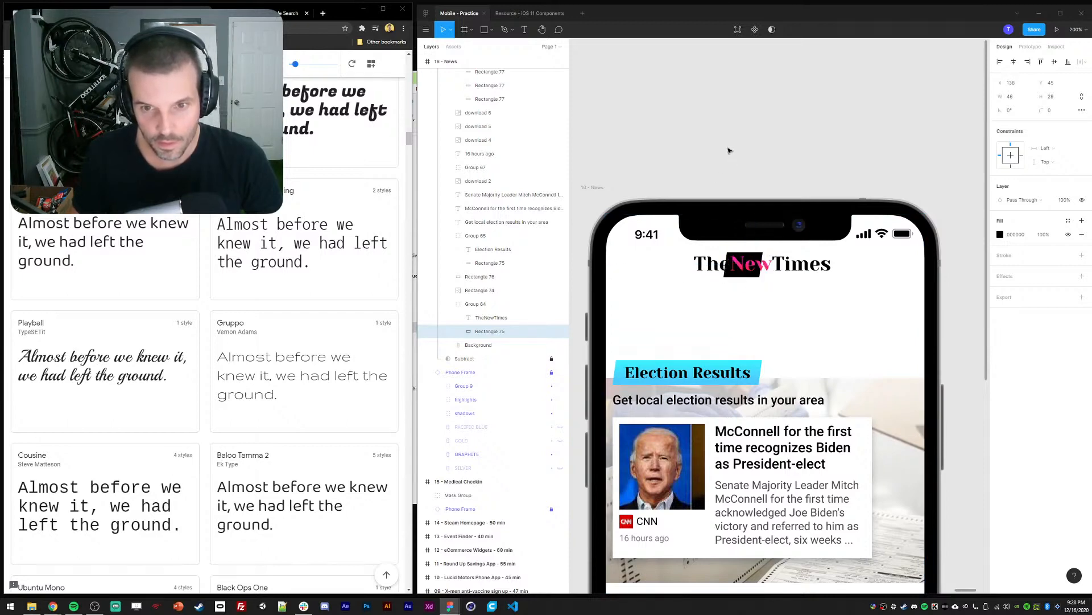
Review the tightened title together with the rest of the news screen at 100%
{"action": "left_click", "coordinate": [730, 147]}
{"action": "key", "text": "shift+0"}
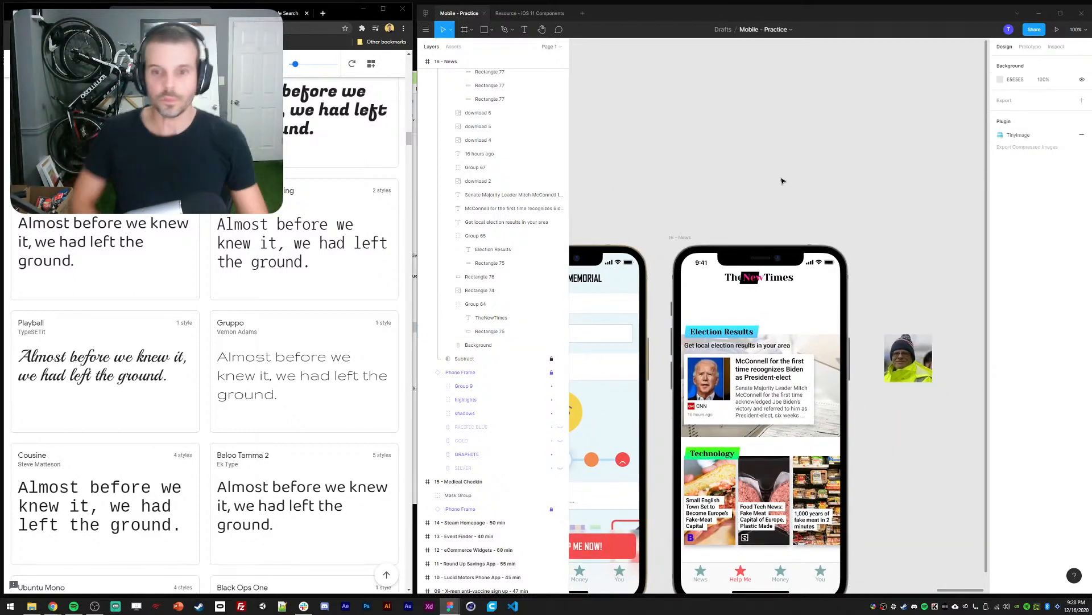
{"action": "scroll", "coordinate": [853, 171], "scroll_direction": "down", "scroll_amount": 1}
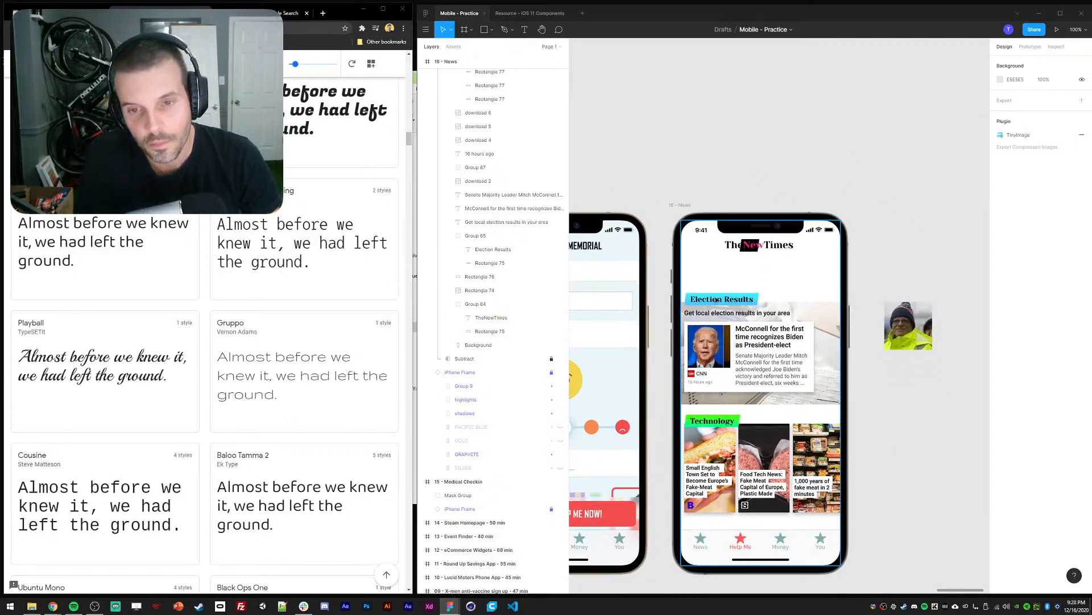
{"action": "left_click", "coordinate": [538, 320]}
{"action": "left_click", "coordinate": [478, 305]}
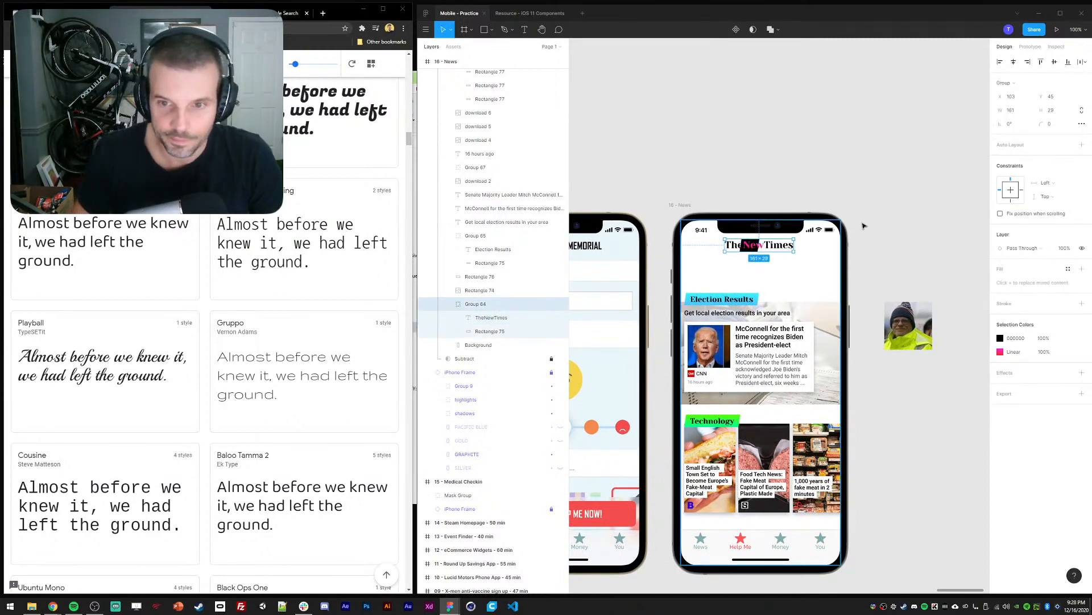
{"action": "left_click", "coordinate": [793, 115]}
{"action": "scroll", "coordinate": [780, 178], "scroll_direction": "down", "scroll_amount": 3}
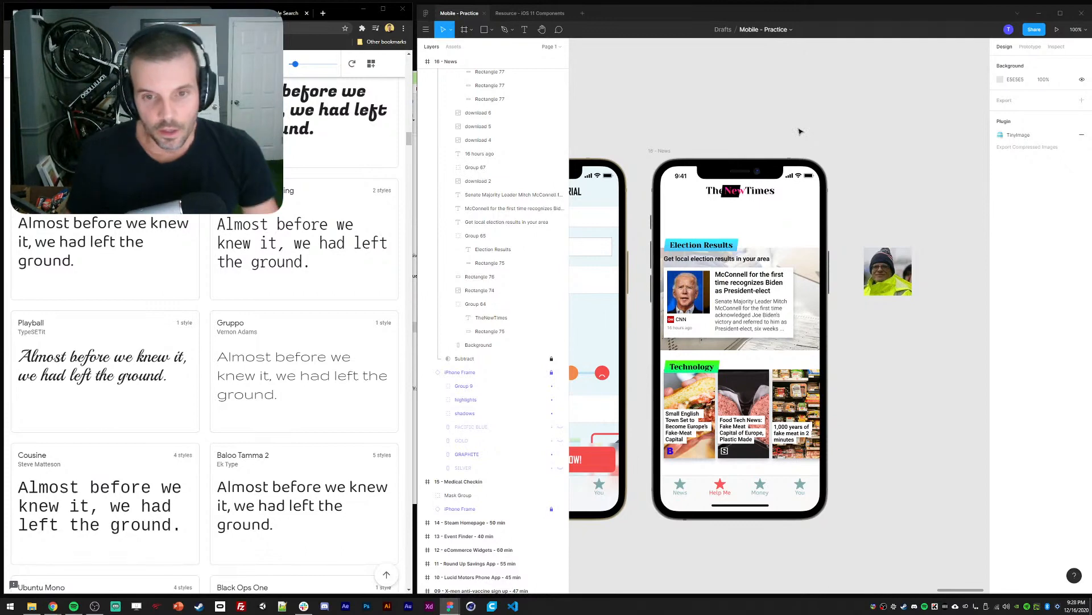
{"action": "left_click", "coordinate": [685, 259]}
{"action": "left_click", "coordinate": [824, 118]}
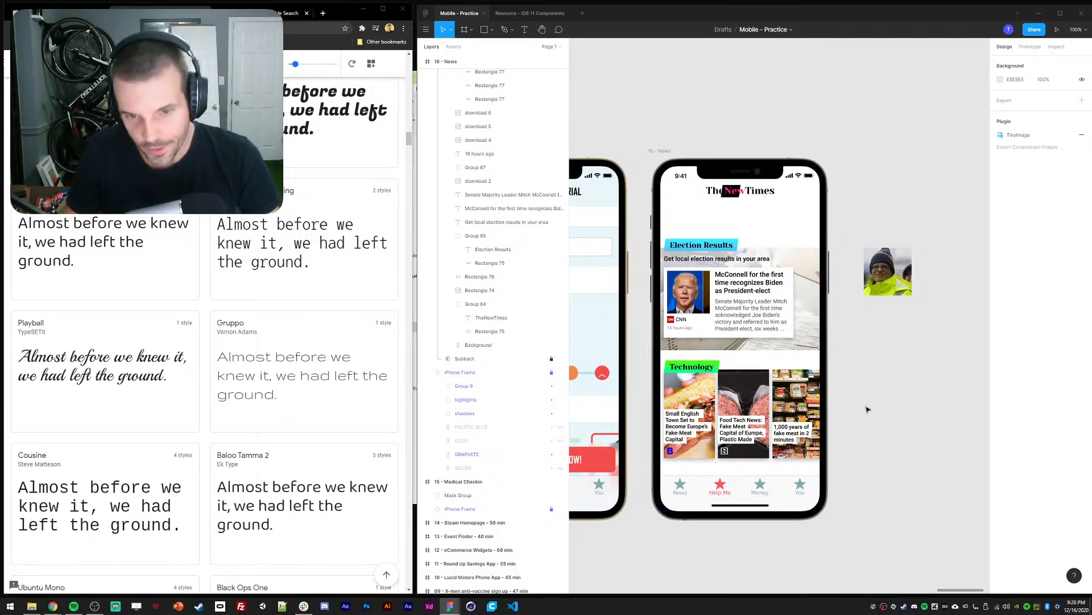
Duplicate the "Election Results" heading with its blue highlight and place the copy beside the original on the same row
{"action": "mouse_move", "coordinate": [873, 370]}
{"action": "left_mouse_down"}
{"action": "mouse_move", "coordinate": [867, 419]}
{"action": "mouse_move", "coordinate": [871, 382]}
{"action": "left_mouse_up"}
{"action": "key", "text": "plus"}
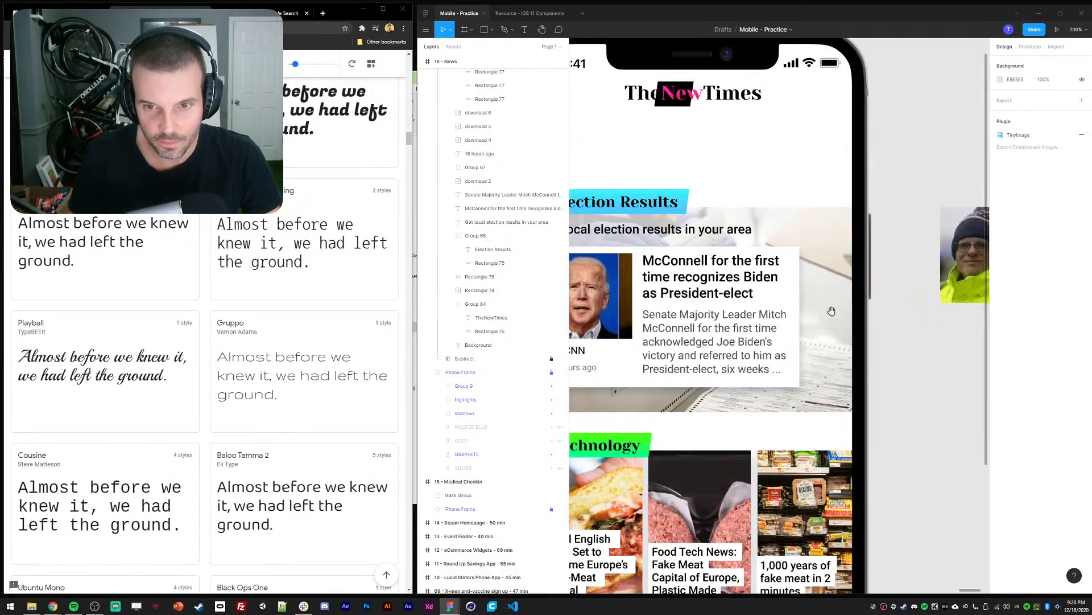
{"action": "left_click_drag", "start_coordinate": [742, 265], "coordinate": [810, 295]}
{"action": "double_click", "coordinate": [723, 239]}
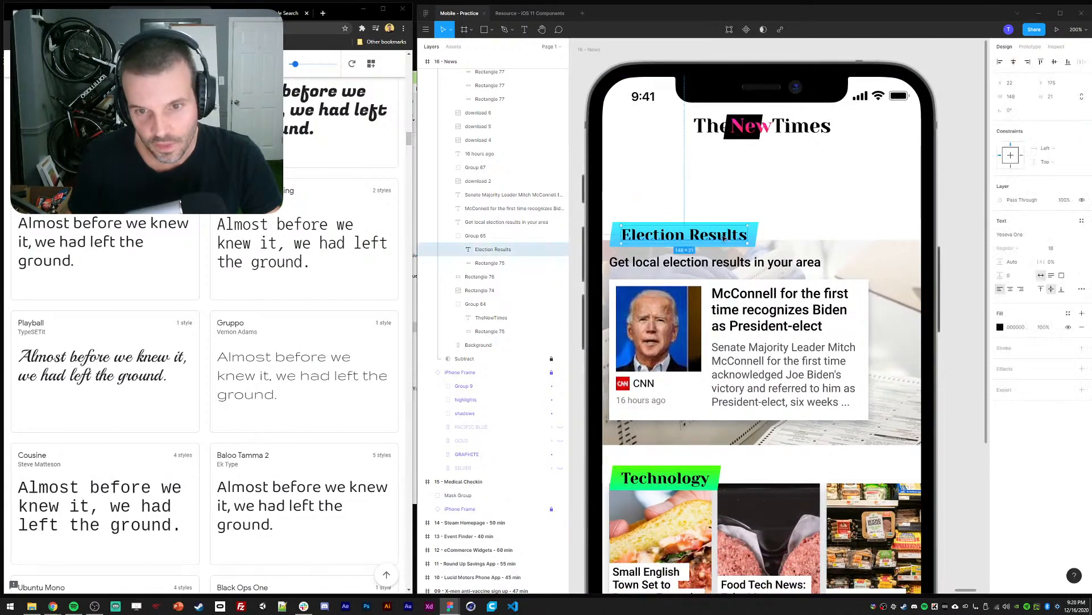
{"action": "left_click", "coordinate": [754, 230], "text": "shift"}
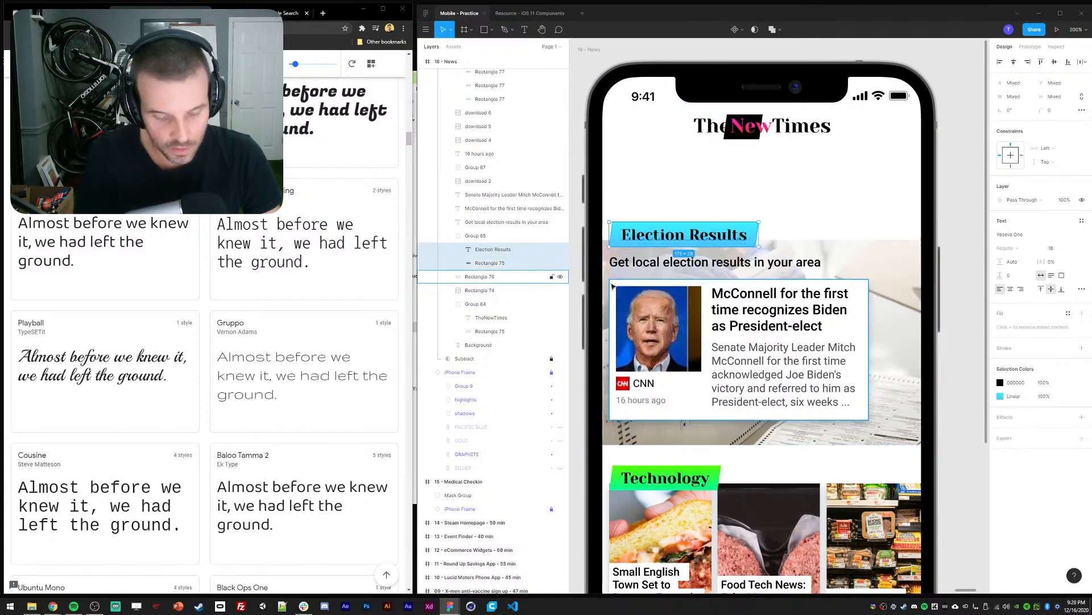
{"action": "left_click", "coordinate": [455, 236]}
{"action": "left_click", "coordinate": [448, 235]}
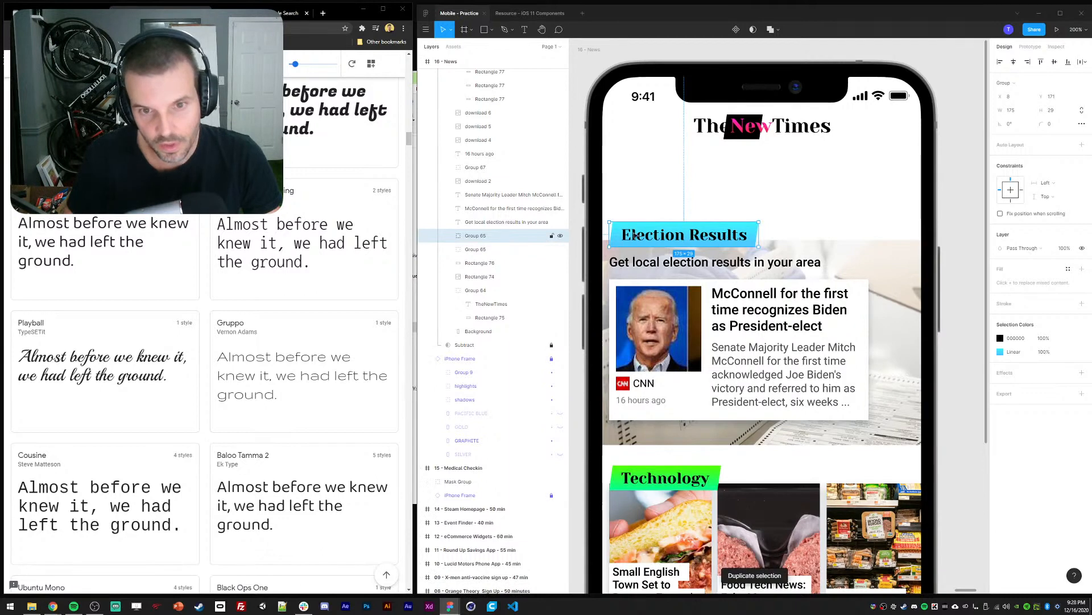
{"action": "left_click_drag", "start_coordinate": [635, 236], "coordinate": [780, 240]}
{"action": "key", "text": "shift+Right"}
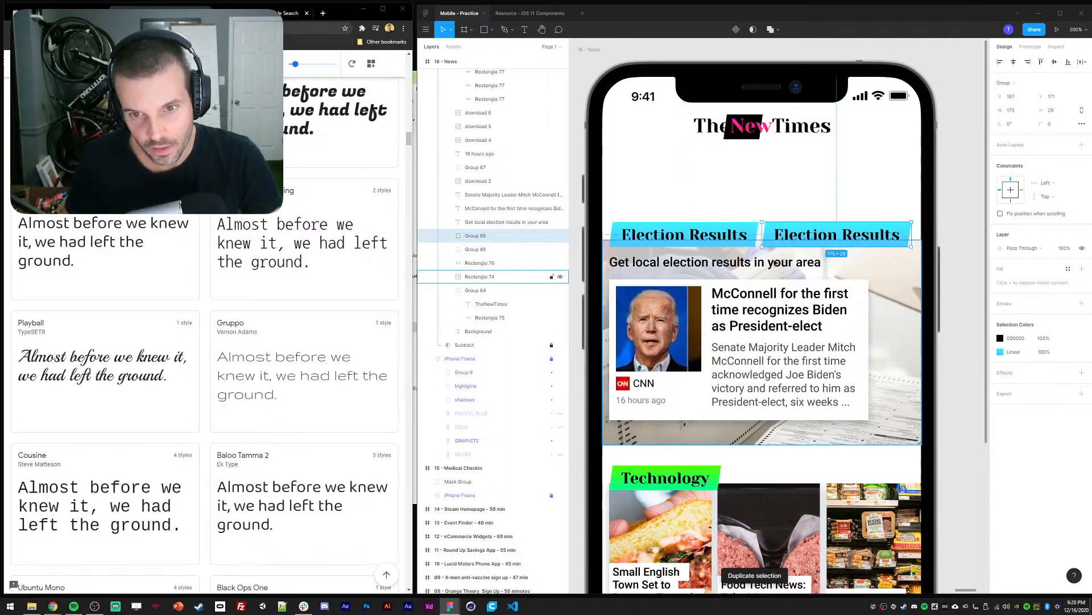
Copy the "Get local election results in your area" text above the blue headings, change it to "Your Dailies" and position it just above them
{"action": "left_click_drag", "start_coordinate": [654, 174], "coordinate": [664, 193]}
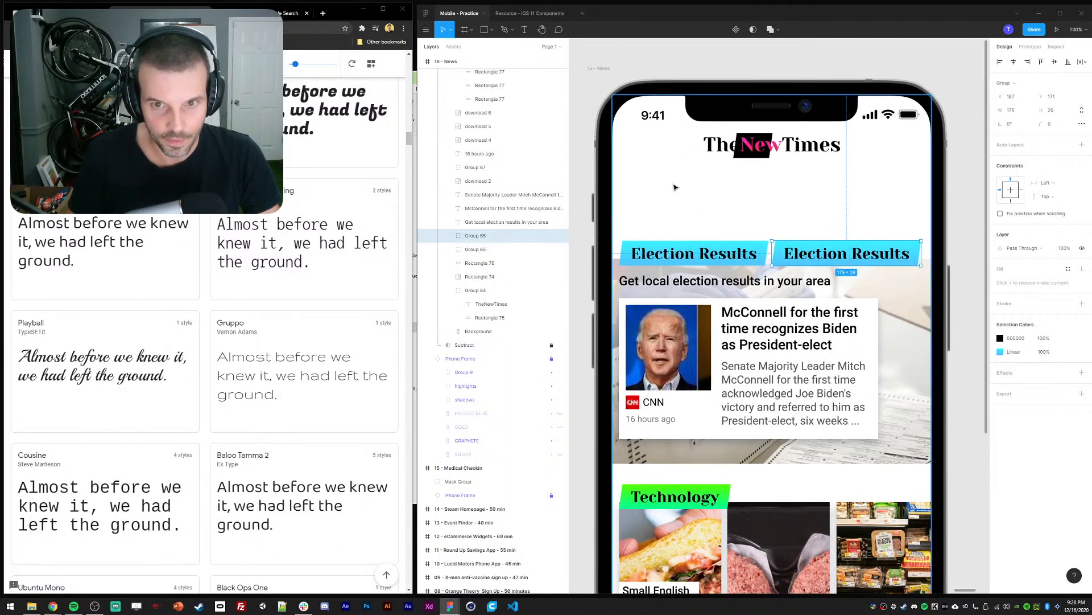
{"action": "left_click_drag", "start_coordinate": [656, 279], "coordinate": [660, 207]}
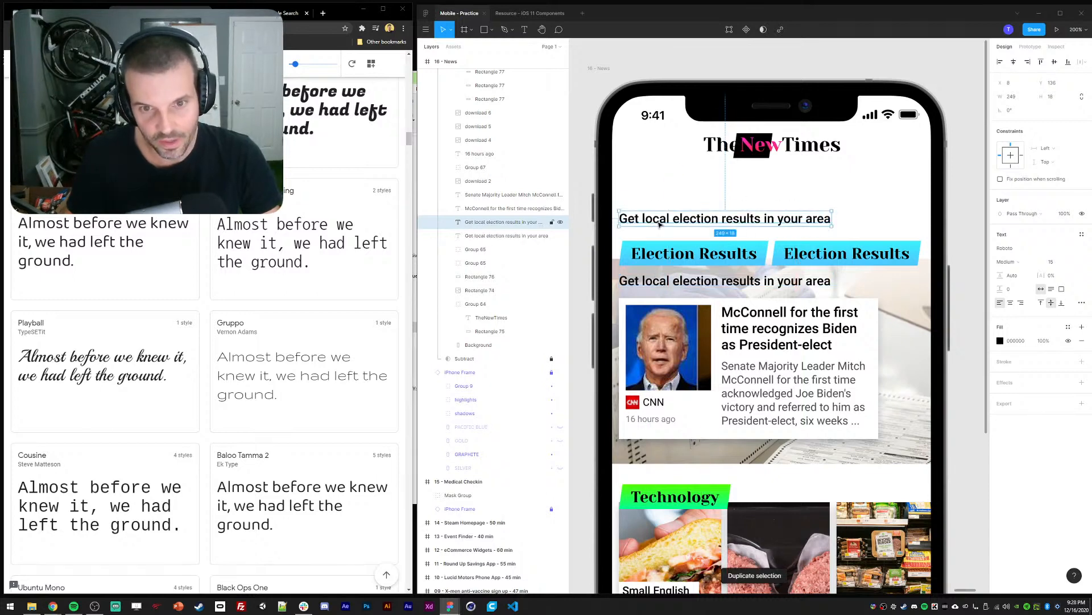
{"action": "key", "text": "Return"}
{"action": "type", "text": "Your Dailies"}
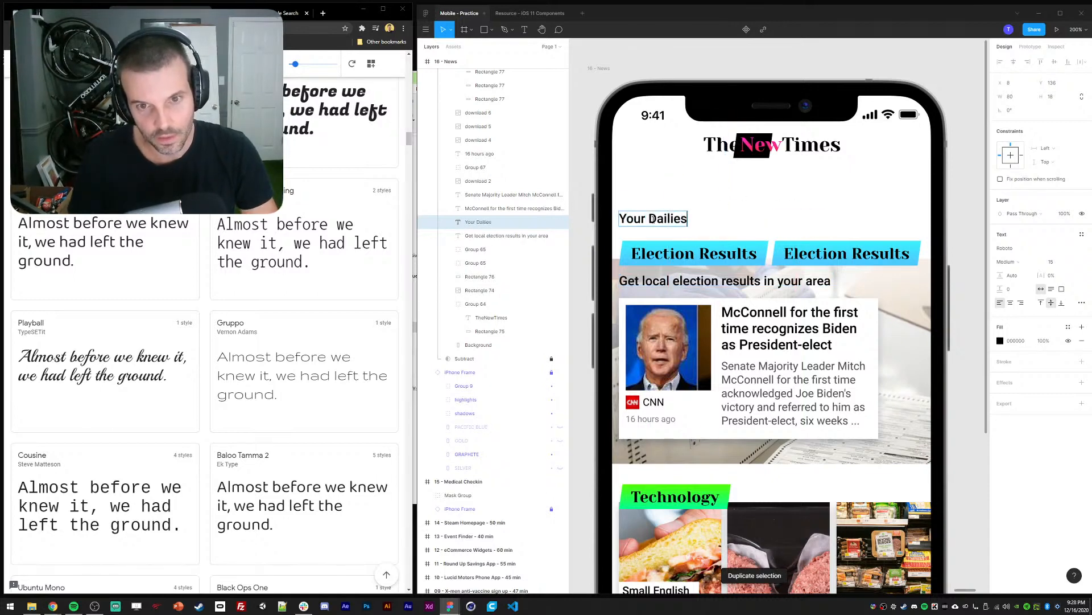
{"action": "left_click_drag", "start_coordinate": [654, 223], "coordinate": [654, 238]}
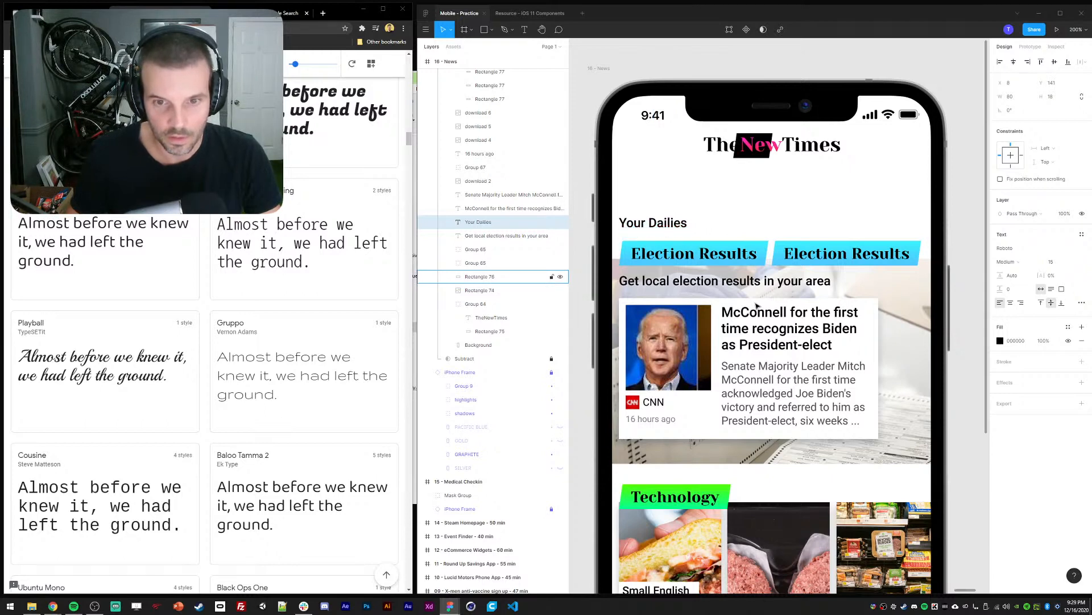
Apply the "Election Results" text style, Yeseva One at size 18, to the "Your Dailies" text
{"action": "key", "text": "minus"}
{"action": "key", "text": "minus"}
{"action": "left_click_drag", "start_coordinate": [743, 225], "coordinate": [724, 205]}
{"action": "key", "text": "plus"}
{"action": "key", "text": "plus"}
{"action": "left_click_drag", "start_coordinate": [716, 248], "coordinate": [800, 339]}
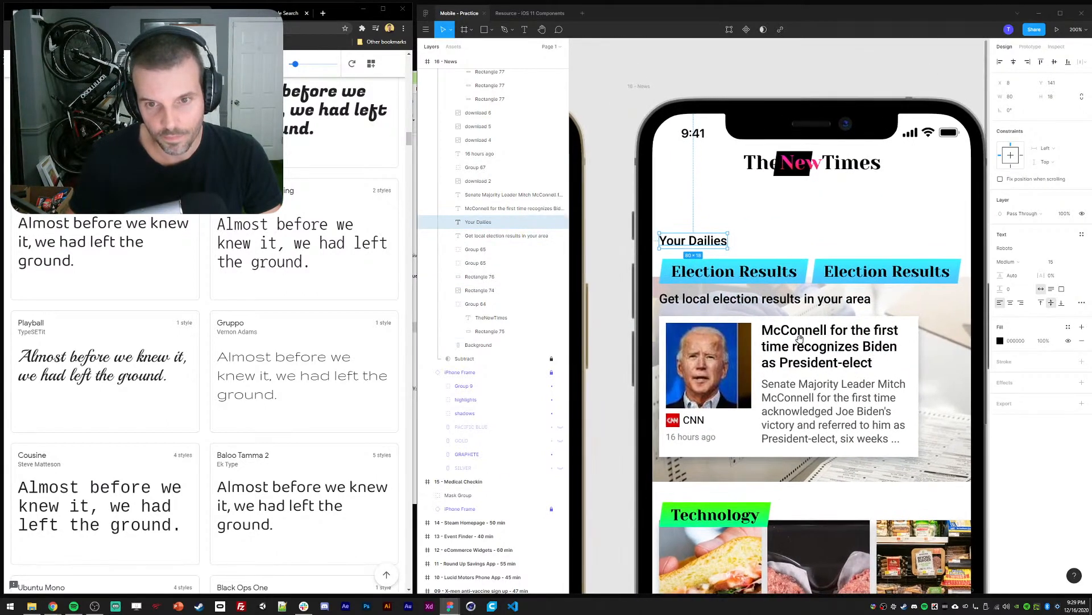
{"action": "double_click", "coordinate": [731, 273]}
{"action": "key", "text": "ctrl+x"}
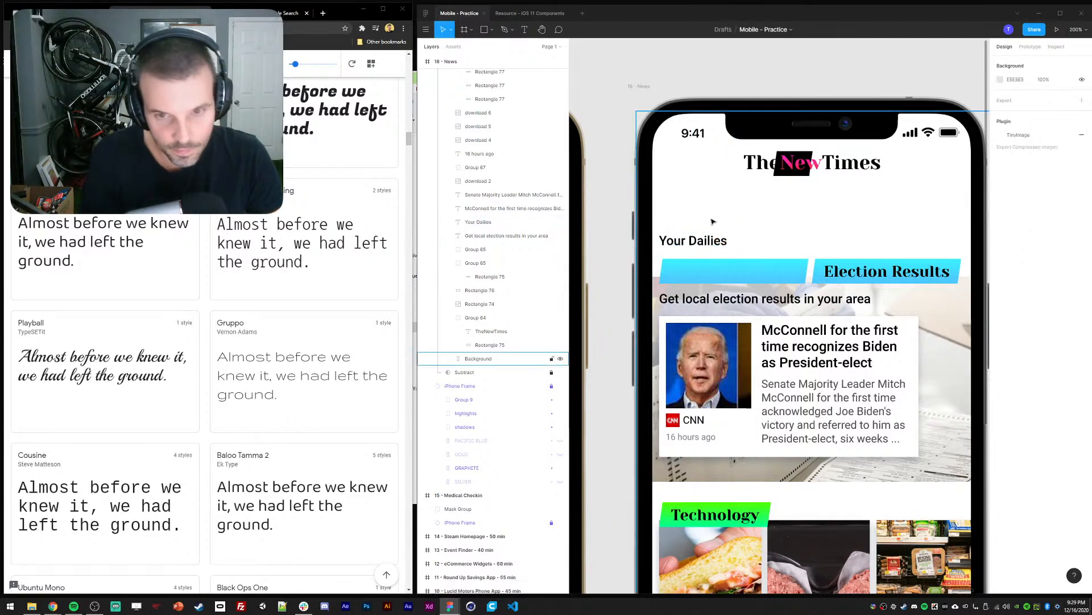
{"action": "key", "text": "ctrl+z"}
{"action": "left_click", "coordinate": [694, 243]}
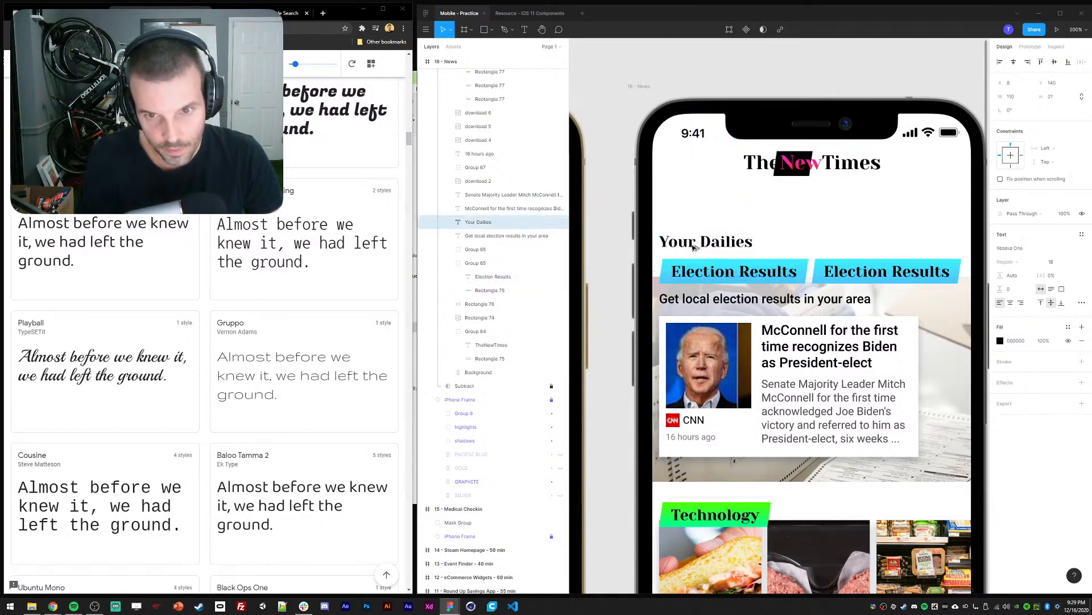
Set the "Your Dailies" text size to 36
{"action": "left_click", "coordinate": [1050, 262]}
{"action": "type", "text": "28"}
{"action": "key", "text": "Return"}
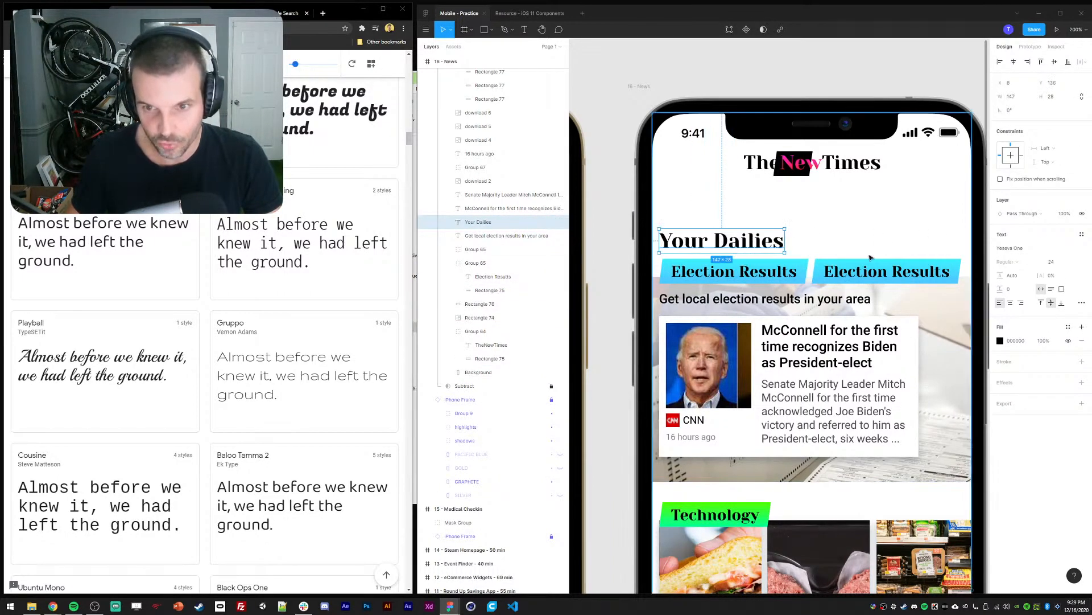
{"action": "type", "text": "36"}
{"action": "key", "text": "Return"}
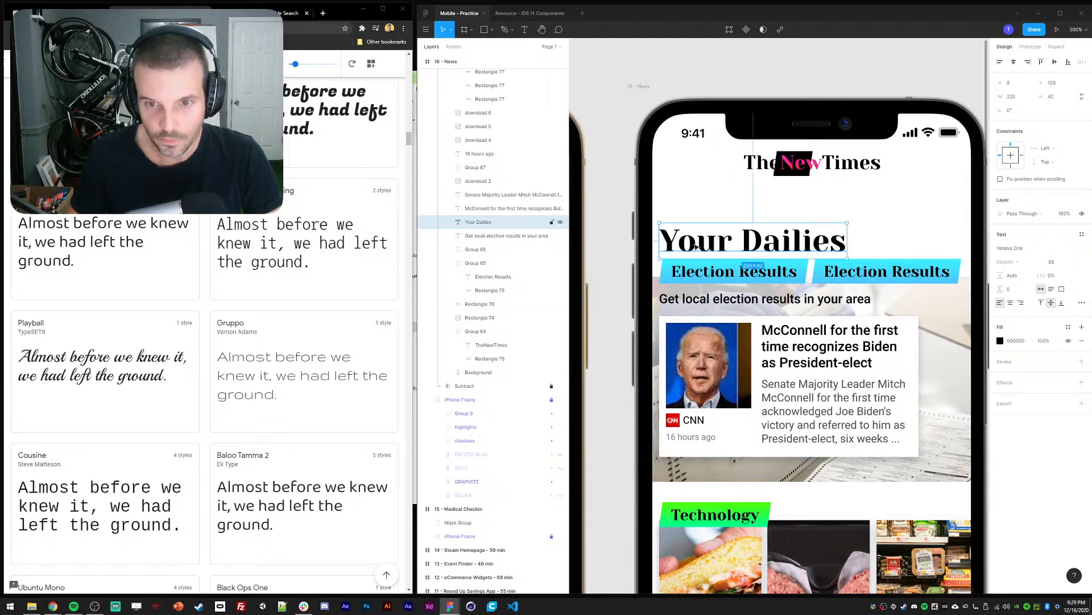
Shift the "Your Dailies" title slightly inward from the left edge of the phone screen
{"action": "key", "text": "shift+Right"}
{"action": "key", "text": "shift+Left"}
{"action": "key", "text": "shift+Left"}
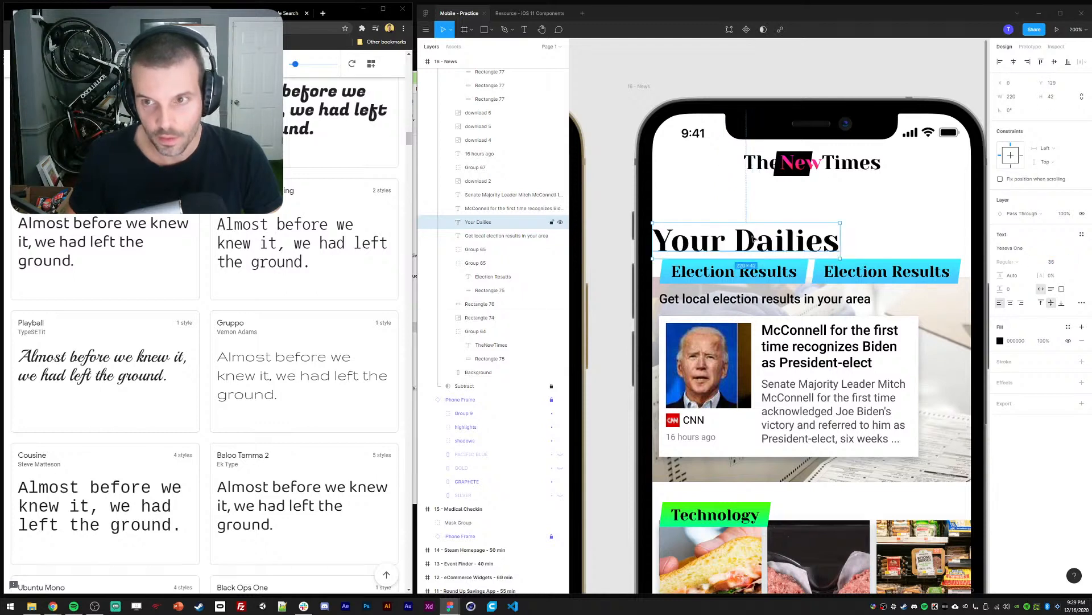
{"action": "key", "text": "shift+Right"}
{"action": "key", "text": "shift+Right"}
{"action": "left_click", "coordinate": [619, 271]}
Copy the text style of the "Your Dailies" title onto the "Technology" heading
{"action": "scroll", "coordinate": [620, 271], "scroll_direction": "down", "scroll_amount": 1}
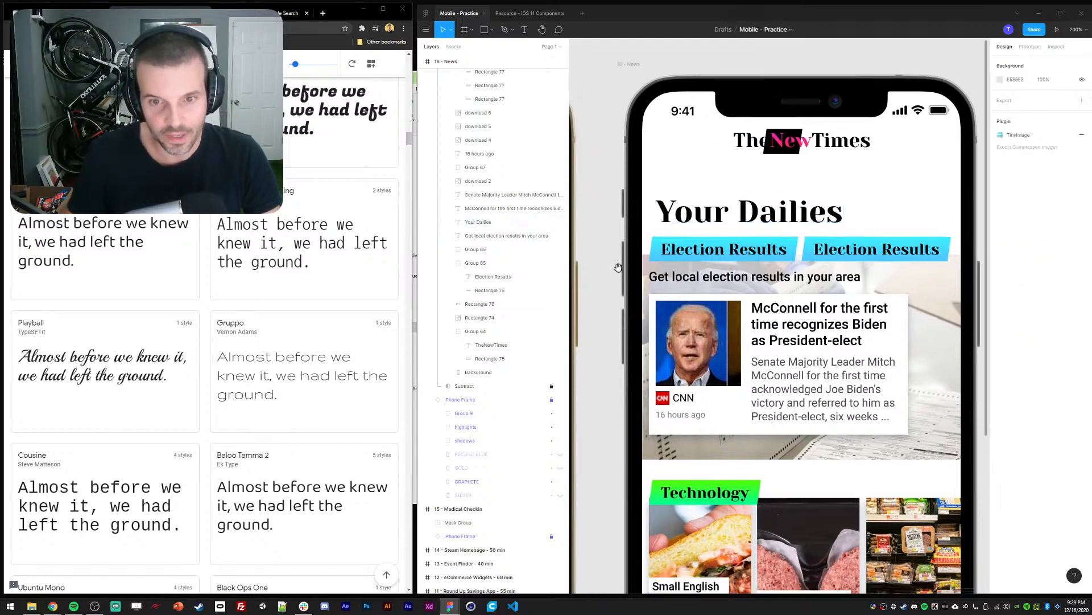
{"action": "scroll", "coordinate": [697, 285], "scroll_direction": "down", "scroll_amount": 3}
{"action": "left_click", "coordinate": [703, 375]}
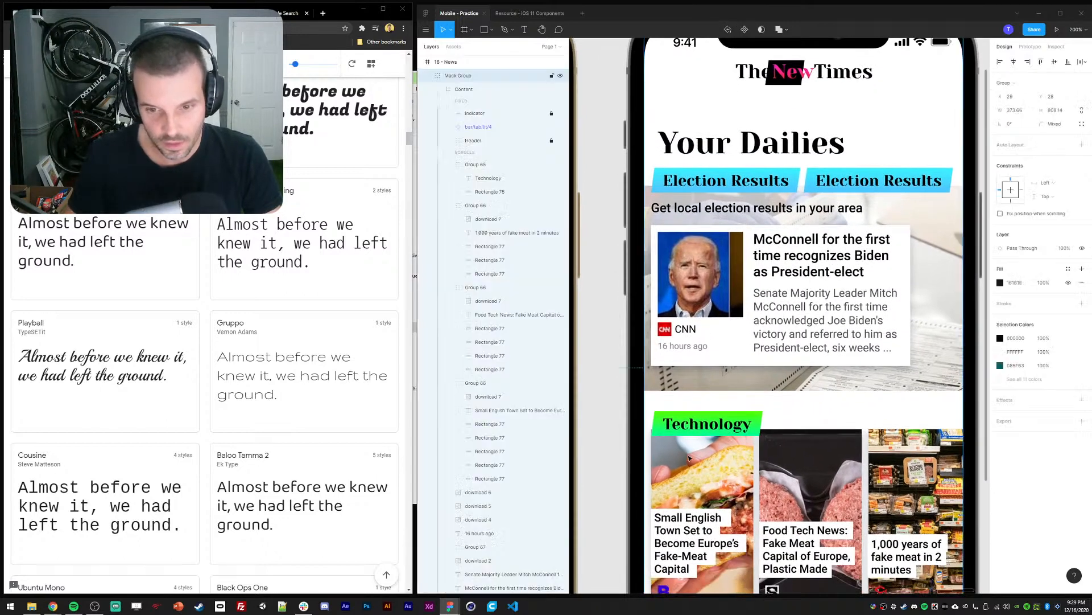
{"action": "scroll", "coordinate": [703, 374], "scroll_direction": "down", "scroll_amount": 1}
{"action": "left_click", "coordinate": [711, 143], "text": "ctrl"}
{"action": "key", "text": "ctrl+alt+c"}
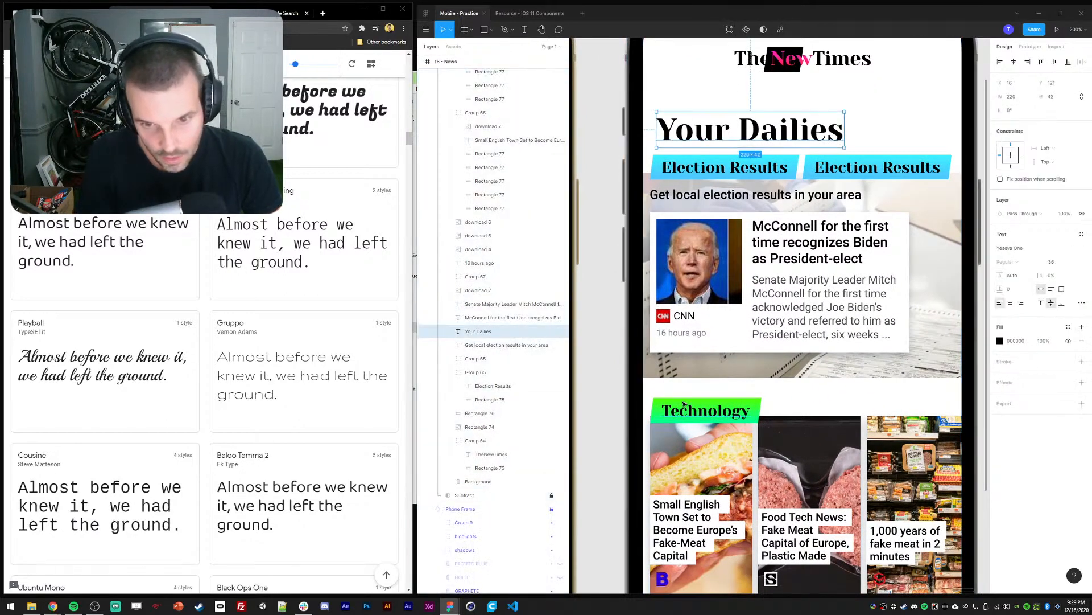
{"action": "left_click", "coordinate": [687, 412], "text": "ctrl"}
{"action": "key", "text": "ctrl+alt+v"}
Collapse the expanded story caption groups and the "Technology" heading group in the layer list
{"action": "left_click", "coordinate": [471, 418]}
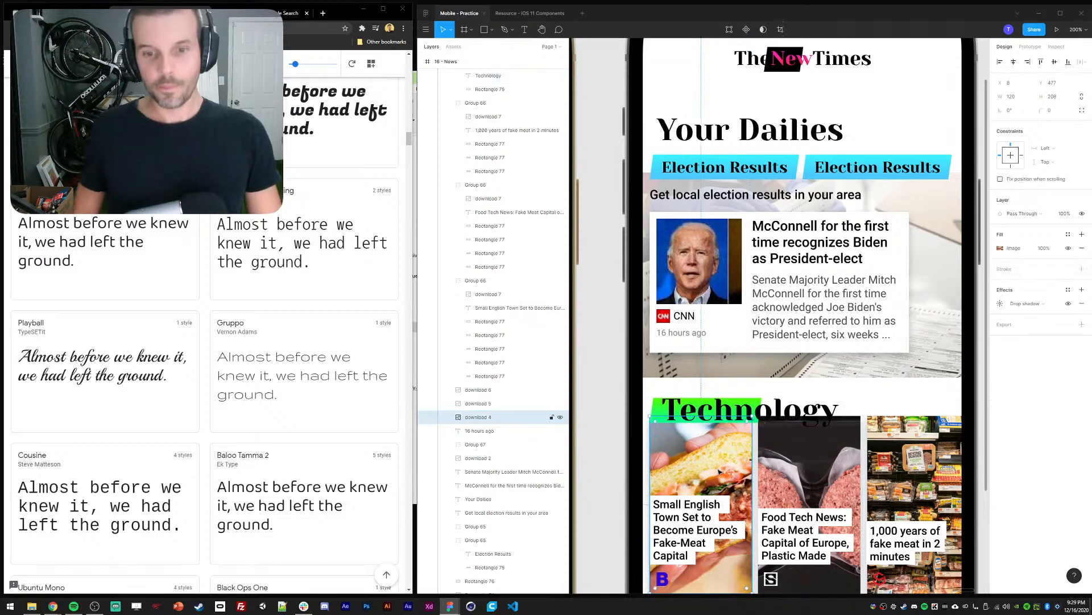
{"action": "left_click", "coordinate": [448, 280]}
{"action": "left_click", "coordinate": [449, 185]}
{"action": "scroll", "coordinate": [449, 177], "scroll_direction": "up", "scroll_amount": 2}
{"action": "left_click", "coordinate": [449, 176]}
{"action": "left_click", "coordinate": [448, 190]}
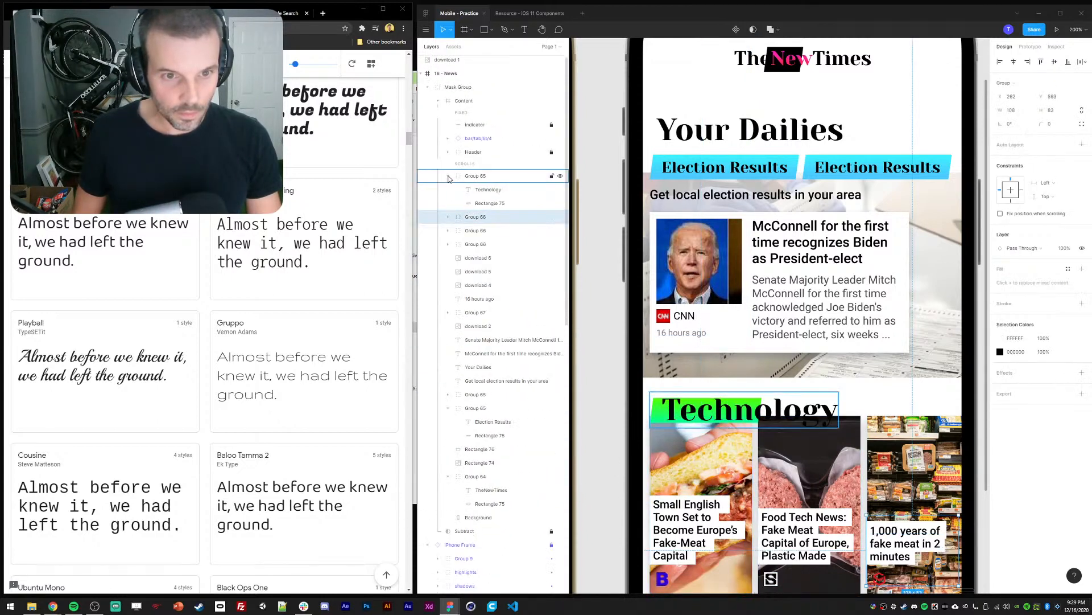
{"action": "left_click", "coordinate": [476, 176]}
{"action": "key", "text": "shift+Up"}
{"action": "left_click", "coordinate": [476, 193]}
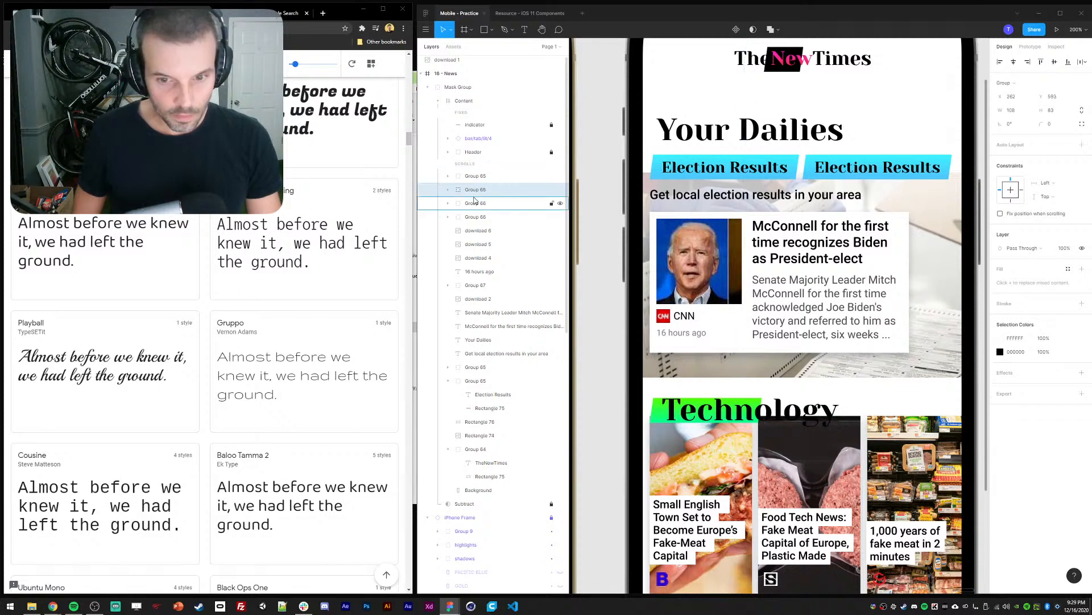
{"action": "left_click", "coordinate": [471, 179]}
{"action": "key", "text": "shift+Up"}
{"action": "key", "text": "shift+Down"}
Group the three Technology story images with their captions and move the group down to Y 517
{"action": "left_click", "coordinate": [474, 189]}
{"action": "left_click", "coordinate": [478, 257], "text": "shift"}
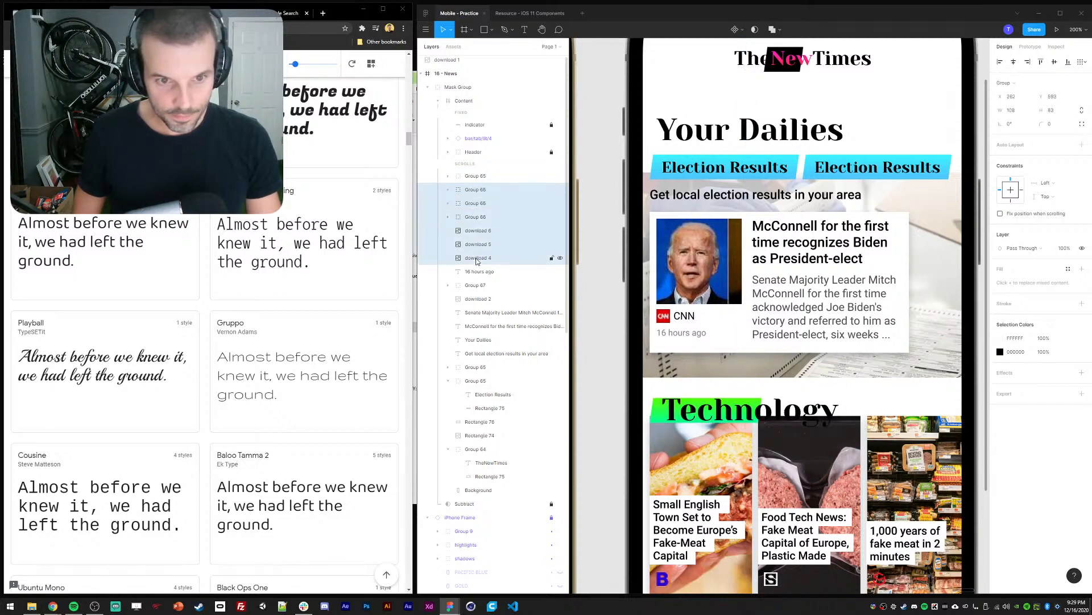
{"action": "scroll", "coordinate": [724, 391], "scroll_direction": "down", "scroll_amount": 2}
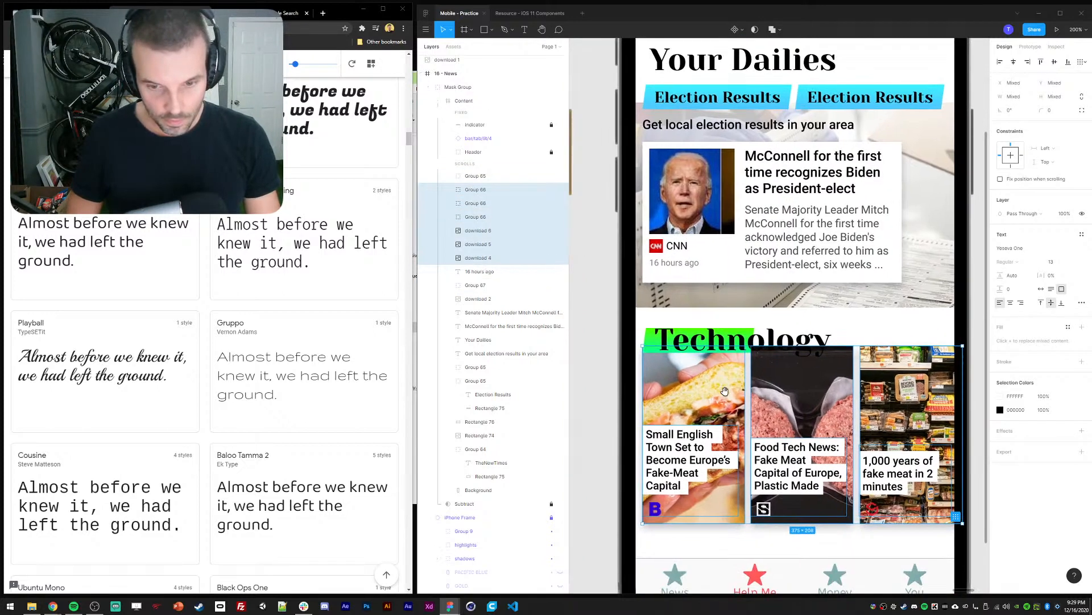
{"action": "key", "text": "shift+0"}
{"action": "key", "text": "ctrl+g"}
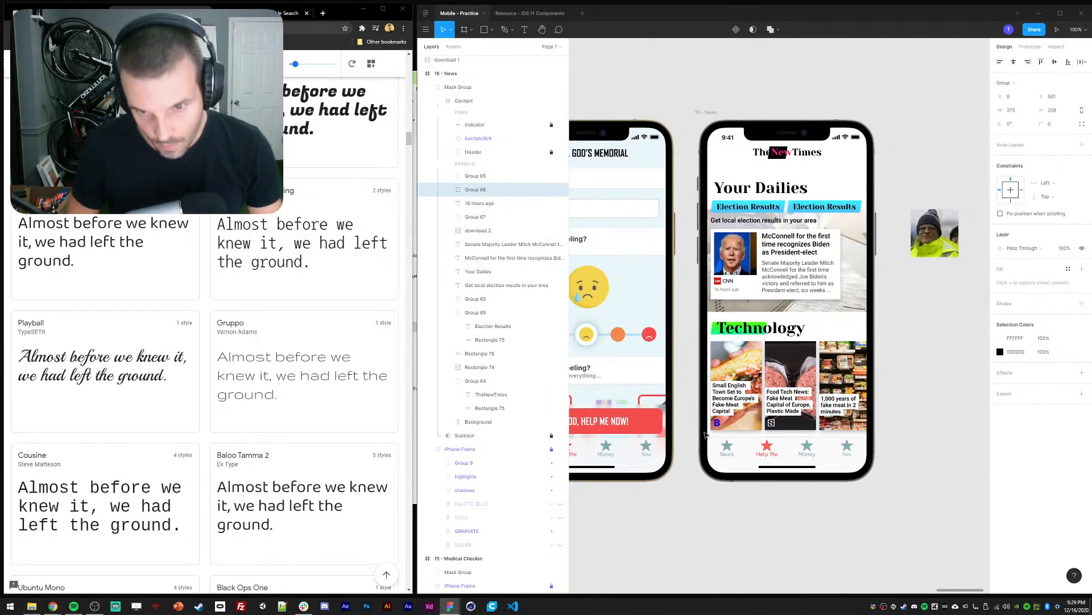
{"action": "key", "text": "shift+Down"}
{"action": "key", "text": "plus"}
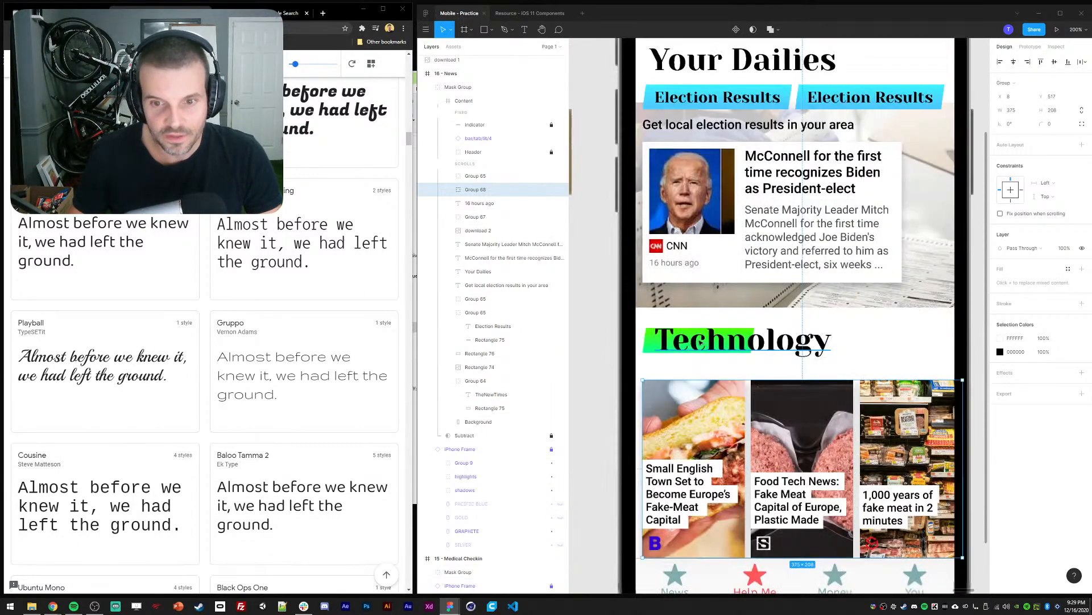
Offset the green highlight behind the "Technology" heading downward and to the left
{"action": "left_click_drag", "start_coordinate": [647, 334], "coordinate": [661, 331]}
{"action": "double_click", "coordinate": [665, 333]}
{"action": "key", "text": "shift+Down"}
{"action": "key", "text": "shift+Left"}
{"action": "key", "text": "shift+Left"}
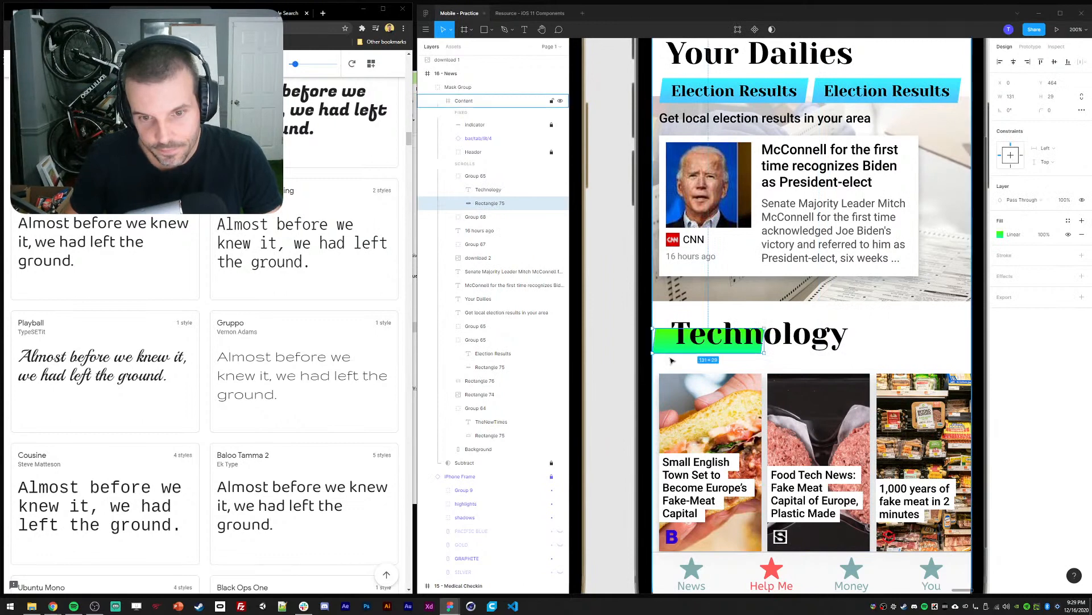
Reshape the green "Technology" highlight to about 83 px wide, extending past the phone screen's left edge and ending behind the first letters
{"action": "key", "text": "Return"}
{"action": "left_click_drag", "start_coordinate": [742, 320], "coordinate": [770, 374]}
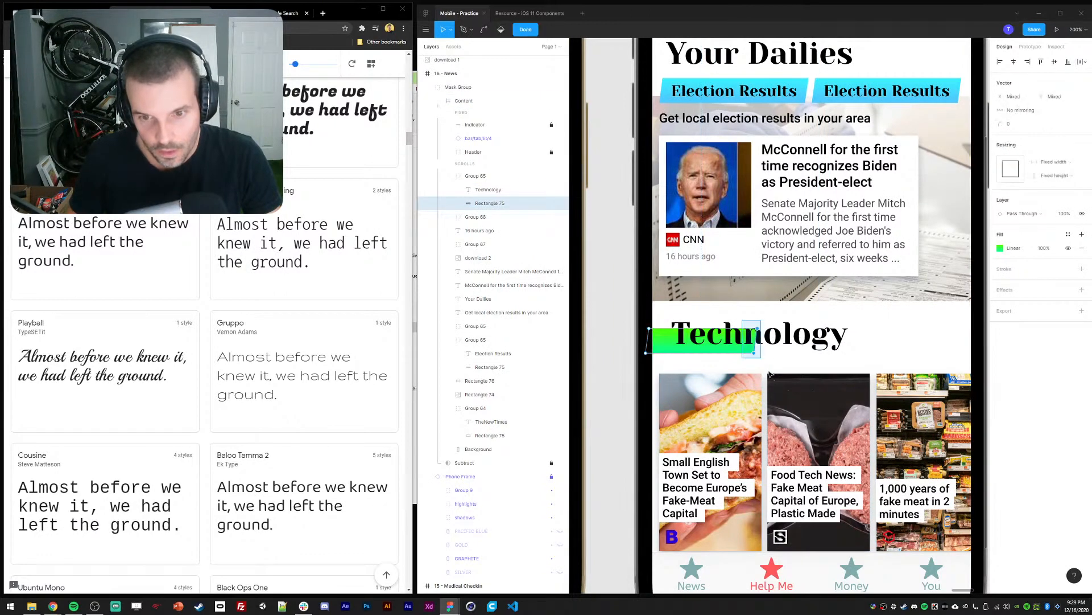
{"action": "key", "text": "Return"}
{"action": "key", "text": "Return"}
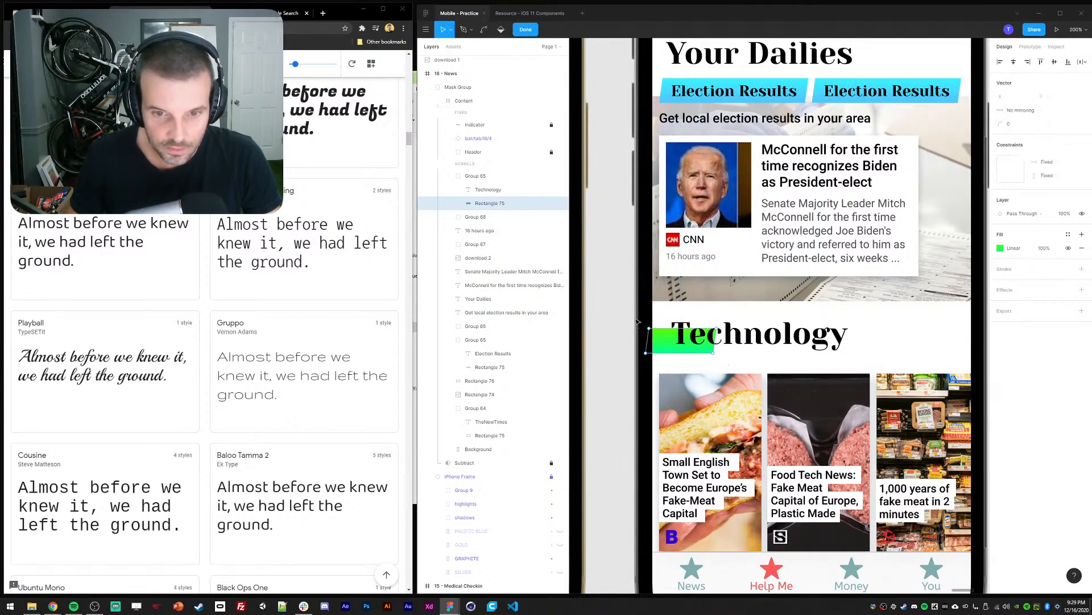
{"action": "left_click_drag", "start_coordinate": [638, 318], "coordinate": [737, 338]}
{"action": "key", "text": "Escape"}
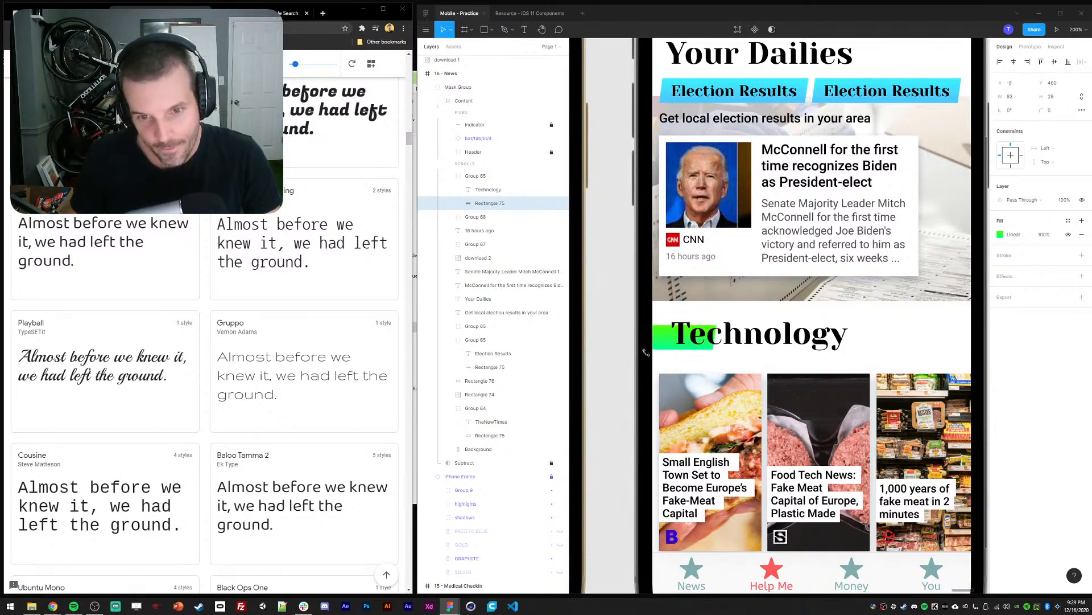
{"action": "left_click", "coordinate": [626, 374]}
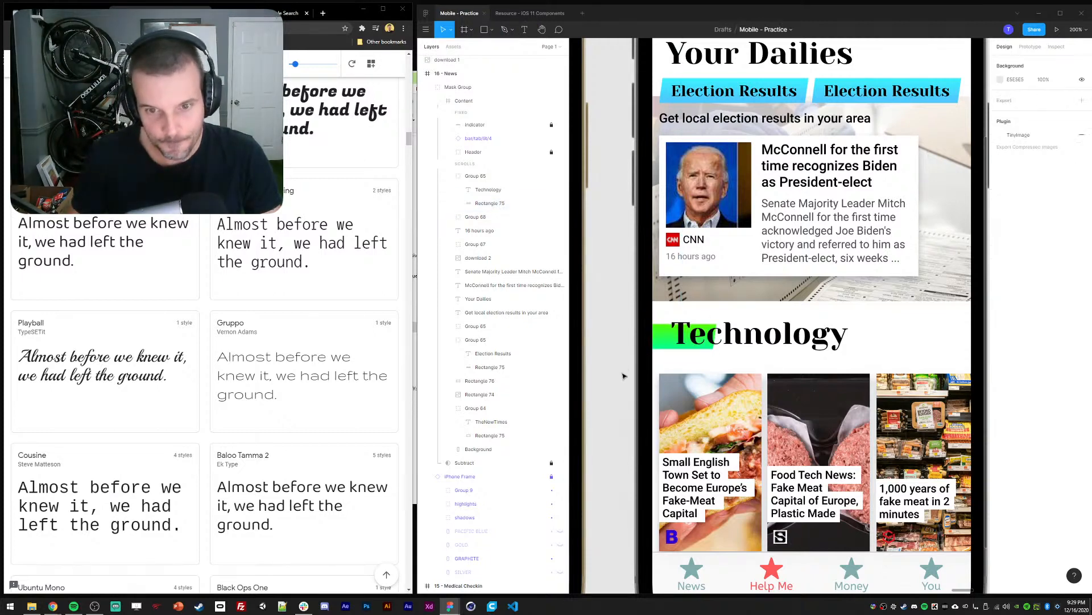
Change the "Technology" highlight's fill from a linear gradient to solid green 52FF00
{"action": "key", "text": "ctrl+minus"}
{"action": "left_click_drag", "start_coordinate": [683, 353], "coordinate": [663, 359]}
{"action": "key", "text": "ctrl+plus"}
{"action": "left_click", "coordinate": [655, 348]}
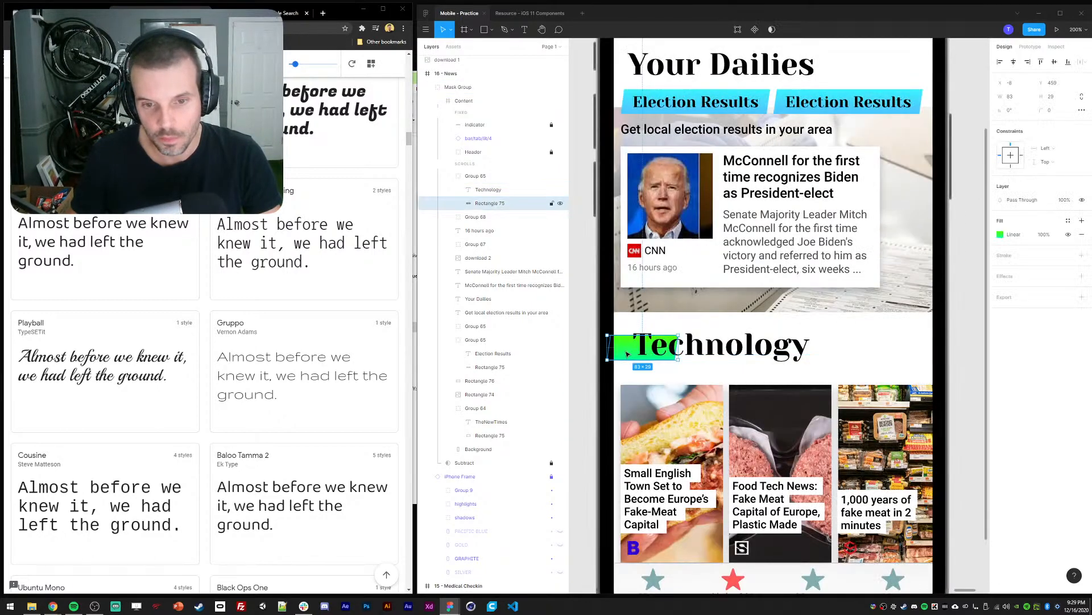
{"action": "left_click", "coordinate": [999, 235]}
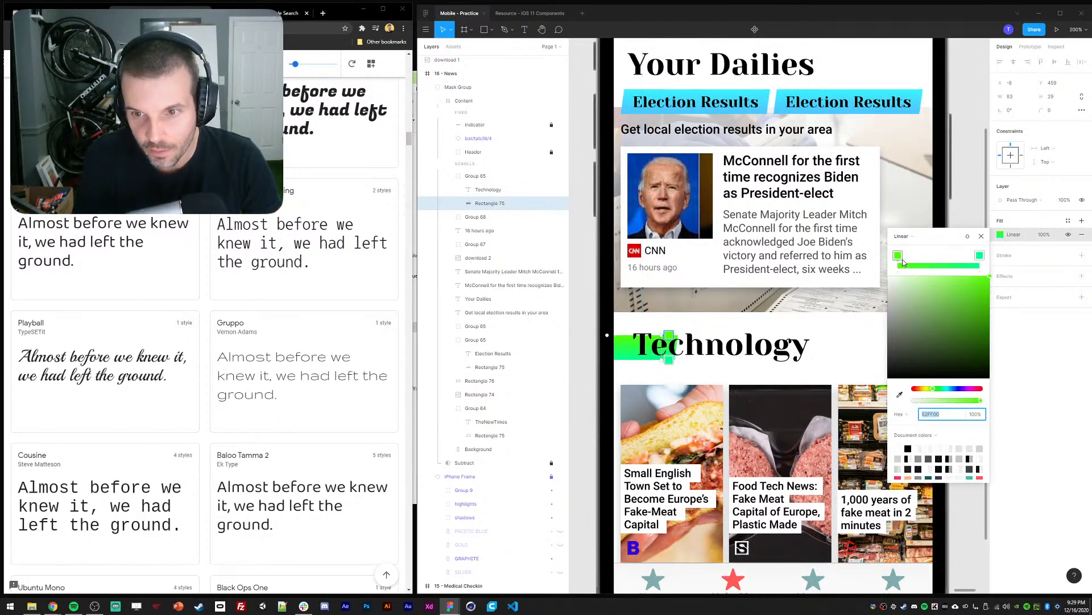
{"action": "left_click", "coordinate": [902, 236]}
{"action": "left_click", "coordinate": [904, 223]}
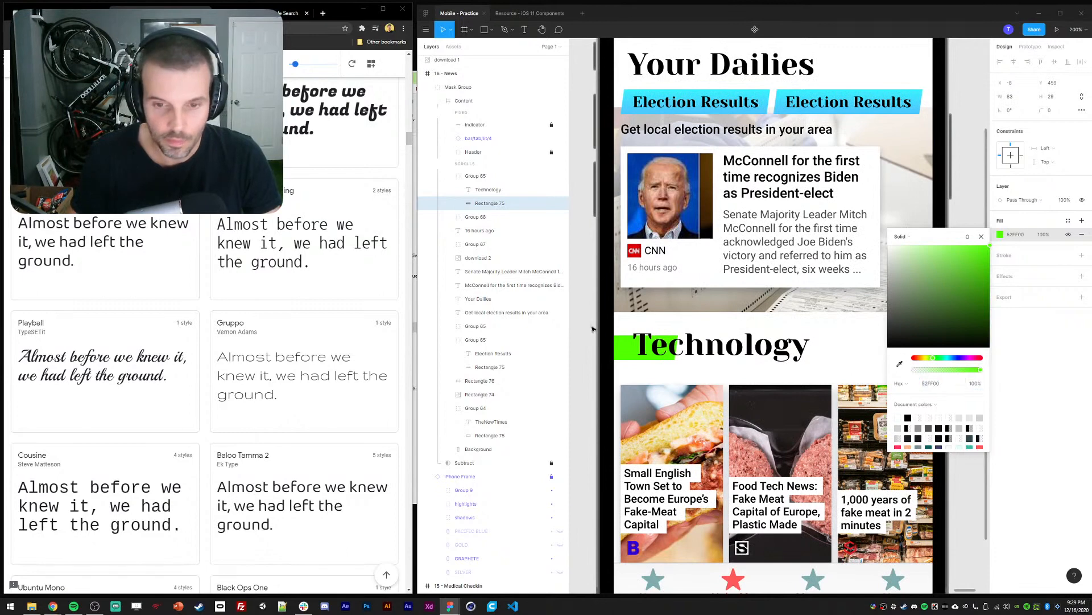
{"action": "scroll", "coordinate": [630, 342], "scroll_direction": "left", "scroll_amount": 1}
{"action": "key", "text": "Return"}
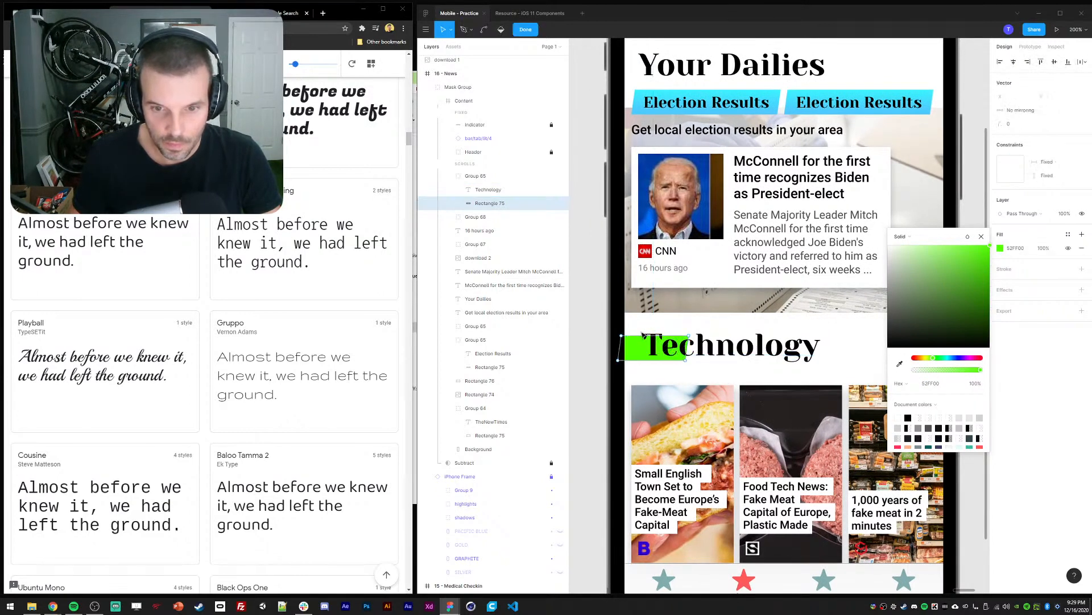
{"action": "left_click", "coordinate": [983, 237]}
{"action": "left_click_drag", "start_coordinate": [881, 163], "coordinate": [940, 237]}
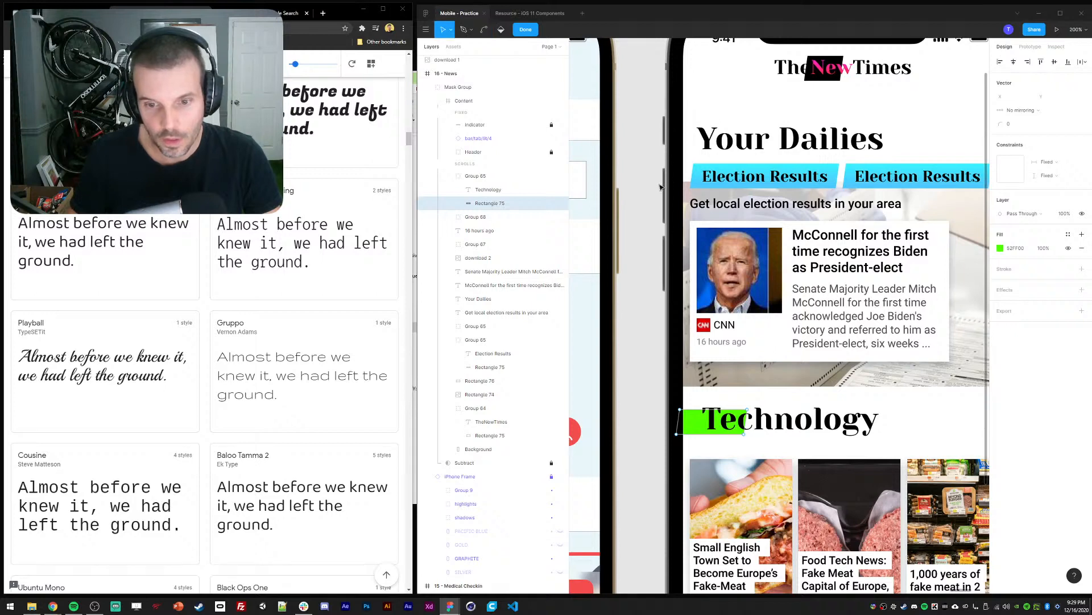
{"action": "scroll", "coordinate": [645, 339], "scroll_direction": "right", "scroll_amount": 1}
{"action": "scroll", "coordinate": [635, 318], "scroll_direction": "up", "scroll_amount": 2}
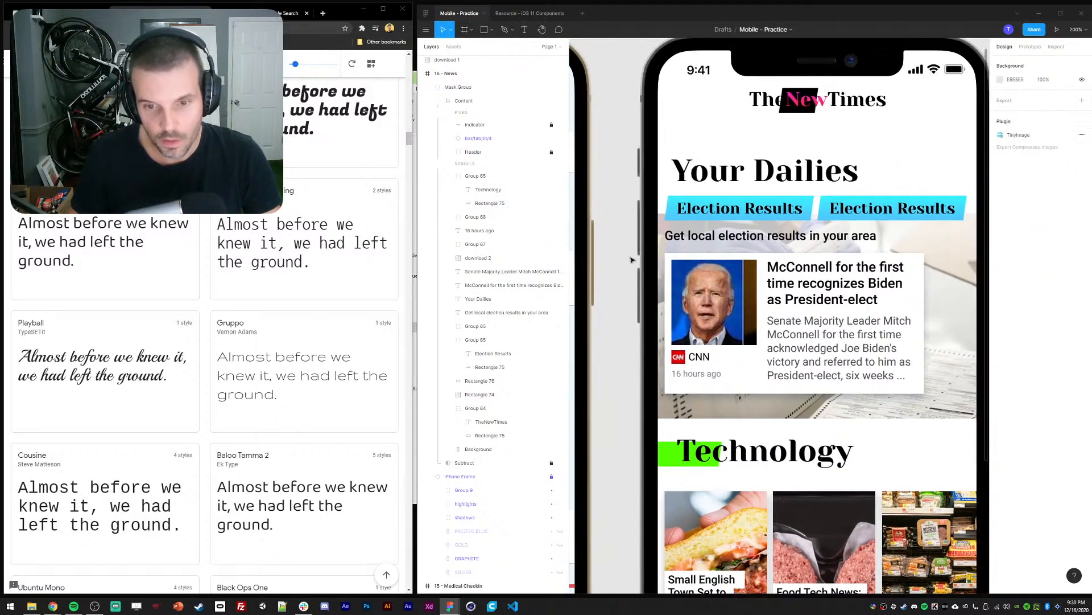
Change the fill of the first "Election Results" highlight to solid cyan 3AF3FF
{"action": "left_click", "coordinate": [740, 210], "text": "ctrl"}
{"action": "left_click", "coordinate": [1000, 235]}
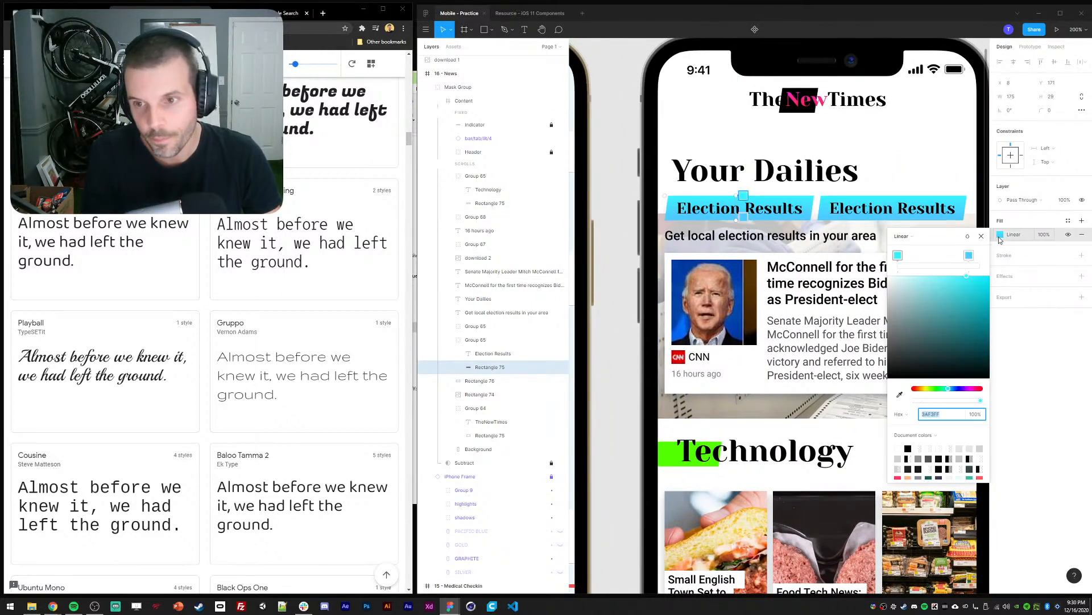
{"action": "left_click", "coordinate": [900, 239]}
{"action": "left_click", "coordinate": [904, 228]}
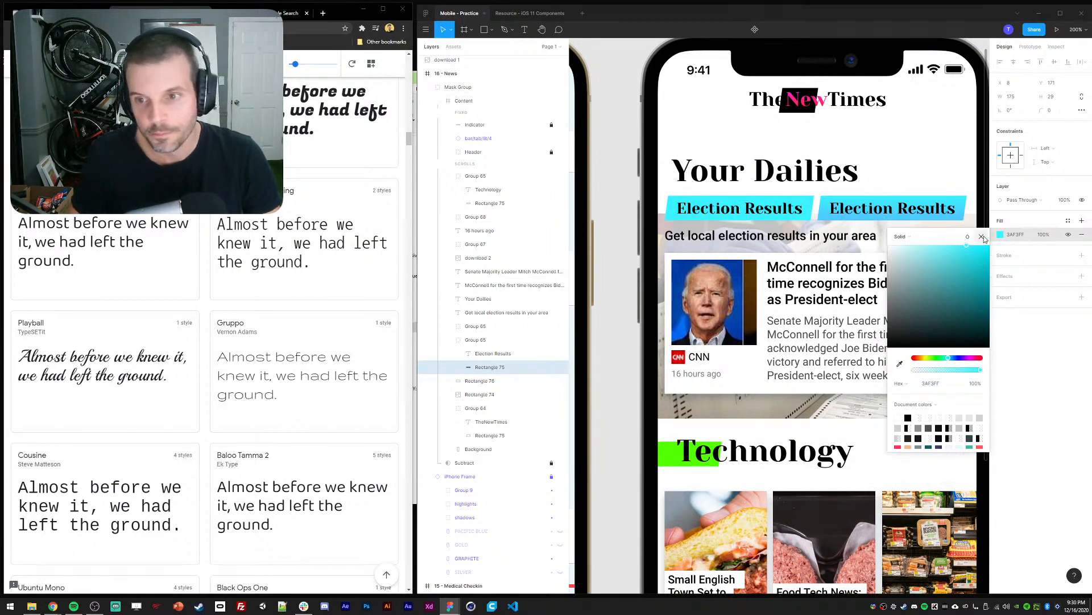
{"action": "left_click", "coordinate": [982, 237]}
Copy the properties of the first "Election Results" highlight, then delete that highlight
{"action": "key", "text": "Return"}
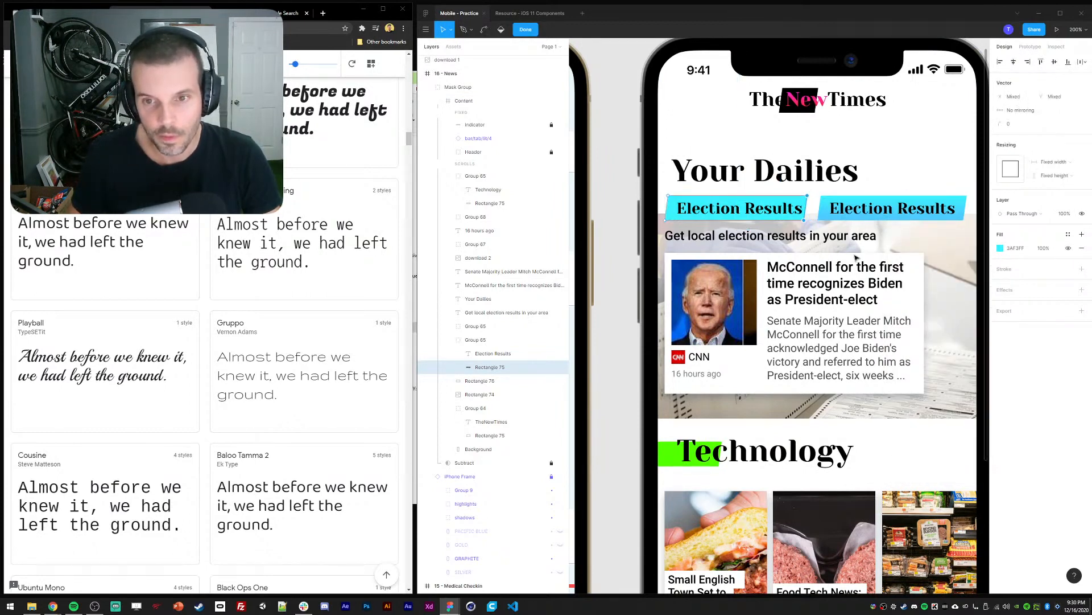
{"action": "key", "text": "Escape"}
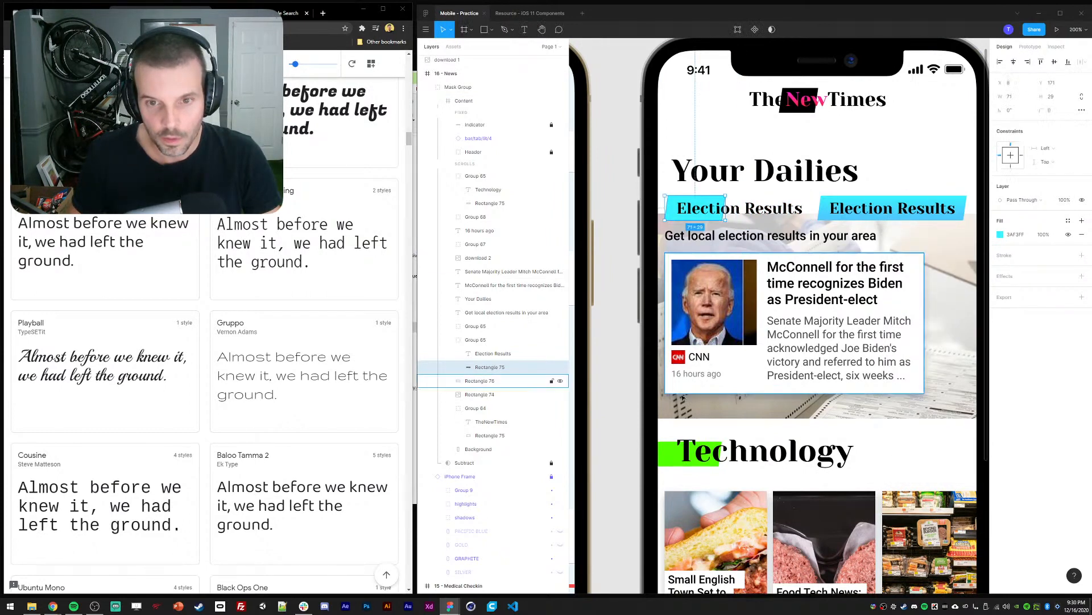
{"action": "key", "text": "alt"}
{"action": "key", "text": "Delete"}
Duplicate the green "Technology" highlight onto the "Your Dailies" title and apply the copied solid cyan 3AF3FF fill
{"action": "left_click", "coordinate": [664, 455], "text": "ctrl"}
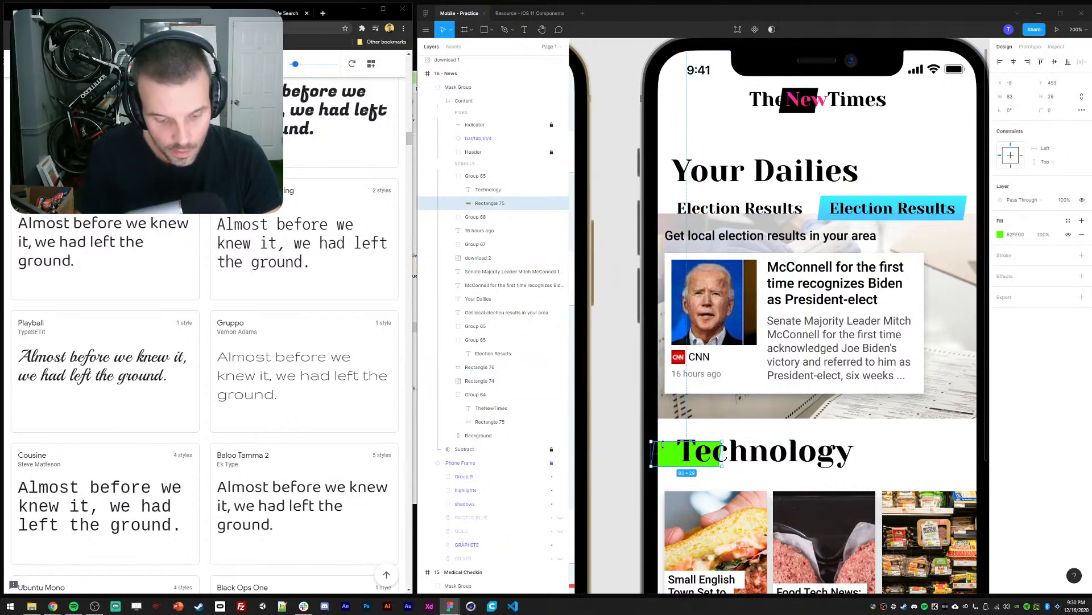
{"action": "key", "text": "ctrl+d"}
{"action": "left_click_drag", "start_coordinate": [664, 454], "coordinate": [673, 178]}
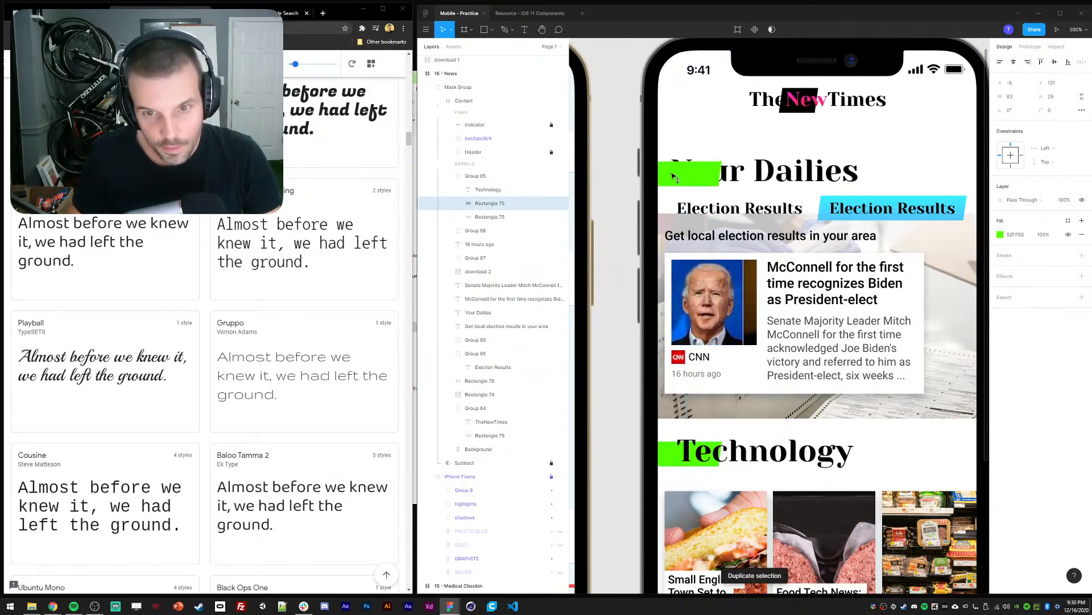
{"action": "key", "text": "Return"}
{"action": "key", "text": "Escape"}
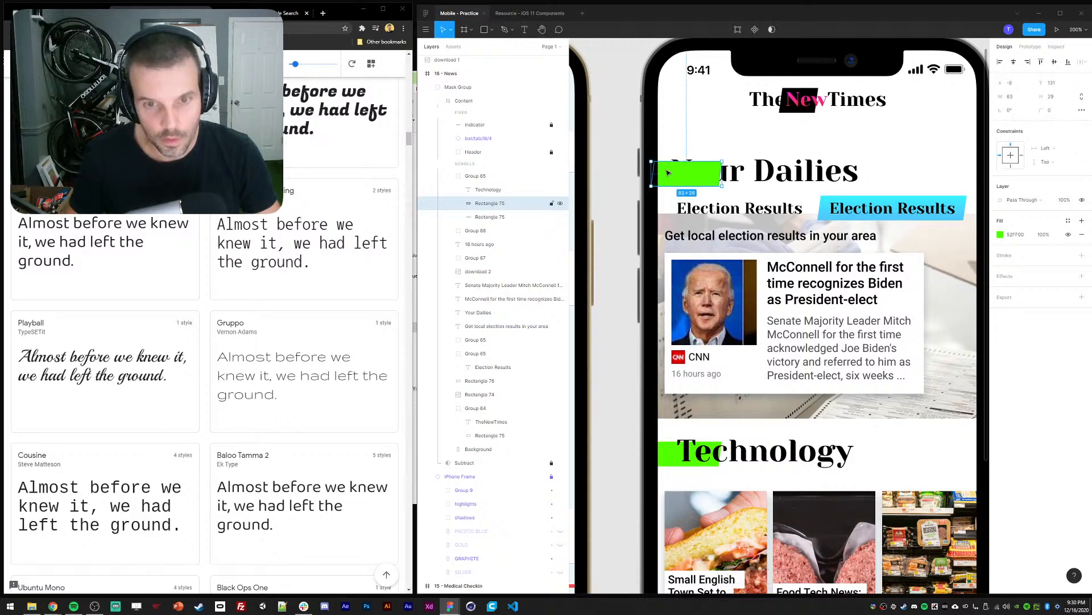
{"action": "key", "text": "ctrl+alt+v"}
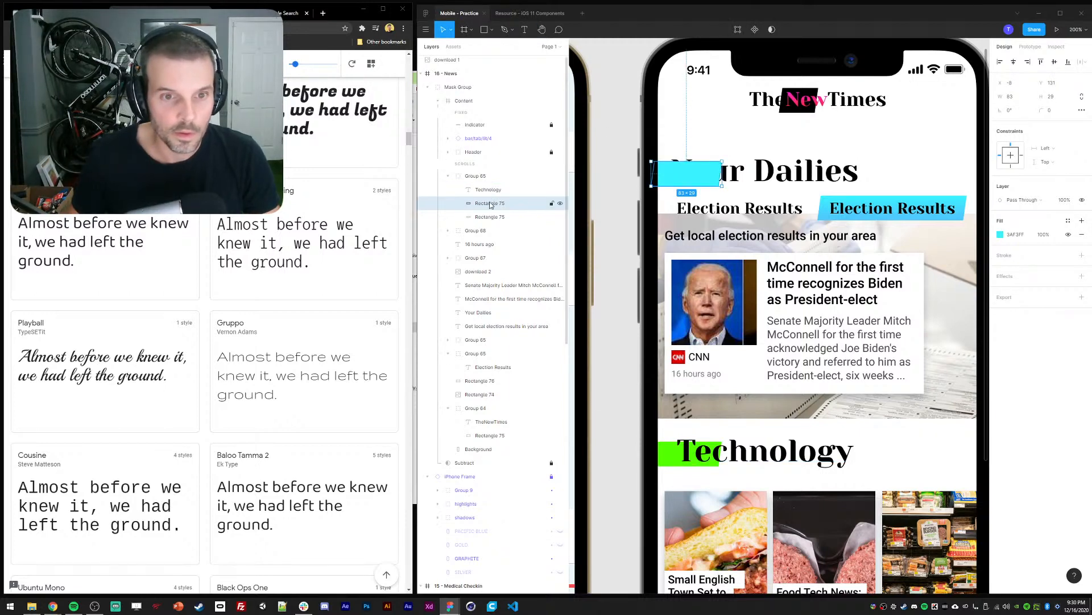
Move the cyan highlight out of the "Technology" group to the layer directly beneath the "Your Dailies" text
{"action": "key", "text": "ctrl+x"}
{"action": "left_click", "coordinate": [524, 299]}
{"action": "key", "text": "ctrl+v"}
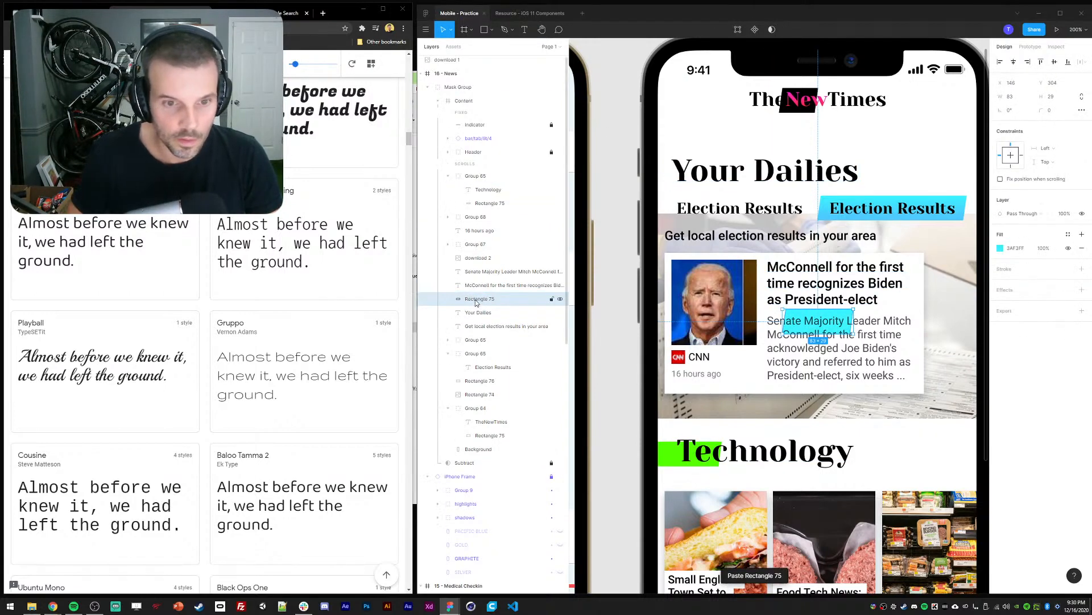
{"action": "left_click_drag", "start_coordinate": [524, 298], "coordinate": [524, 319]}
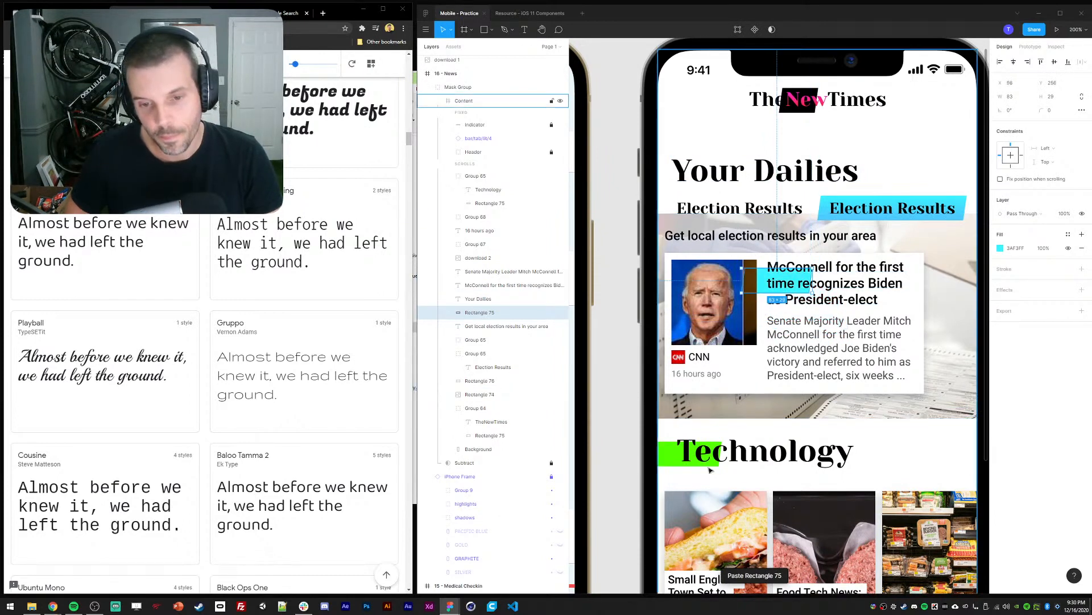
Align the cyan highlight's left edge with the green one and place it behind the start of "Your Dailies"
{"action": "left_click", "coordinate": [688, 442], "text": "shift"}
{"action": "left_click", "coordinate": [1000, 61]}
{"action": "left_click", "coordinate": [629, 234]}
{"action": "left_click_drag", "start_coordinate": [662, 288], "coordinate": [661, 173]}
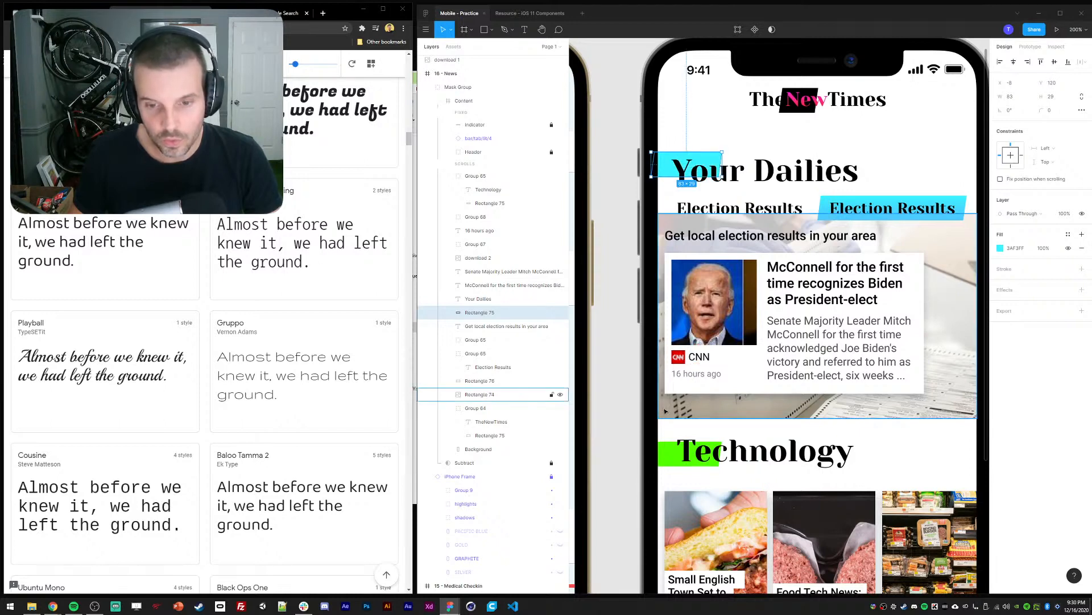
{"action": "left_click", "coordinate": [661, 461]}
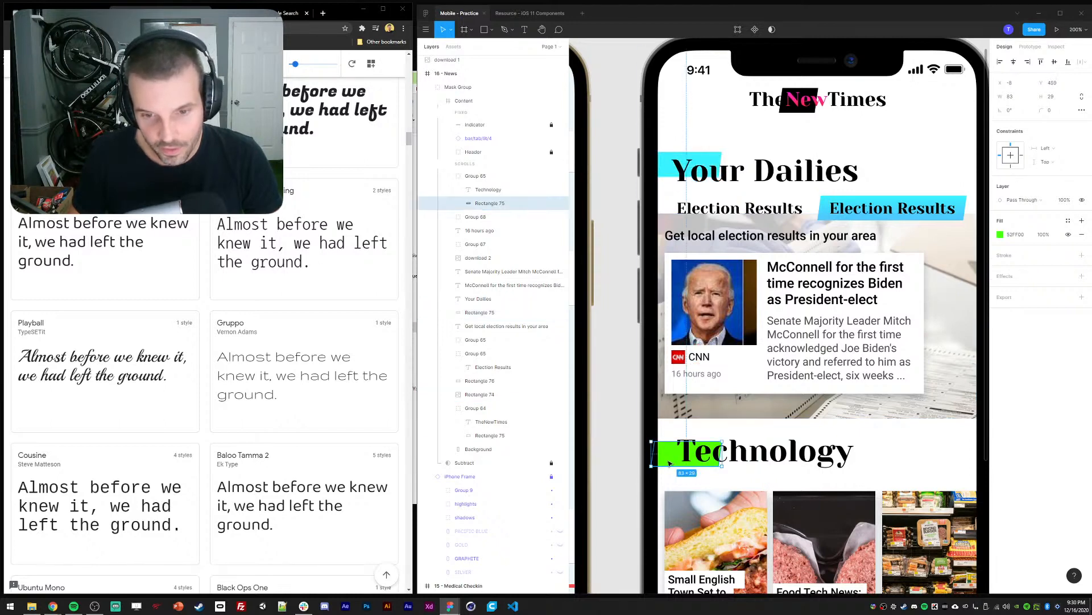
{"action": "left_click", "coordinate": [625, 455]}
{"action": "key", "text": "shift+0"}
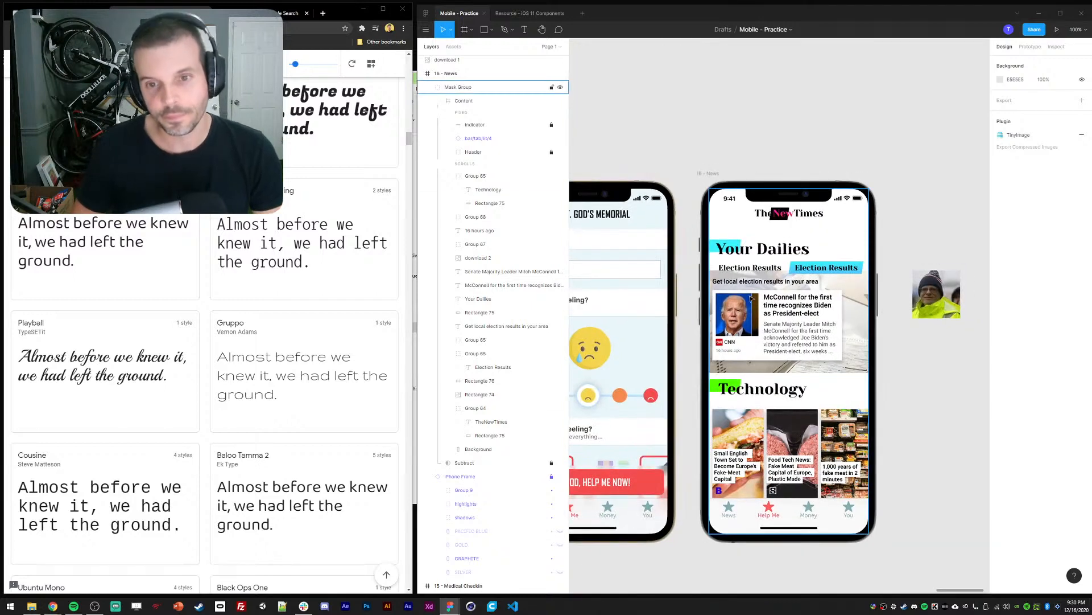
{"action": "key", "text": "ctrl+plus"}
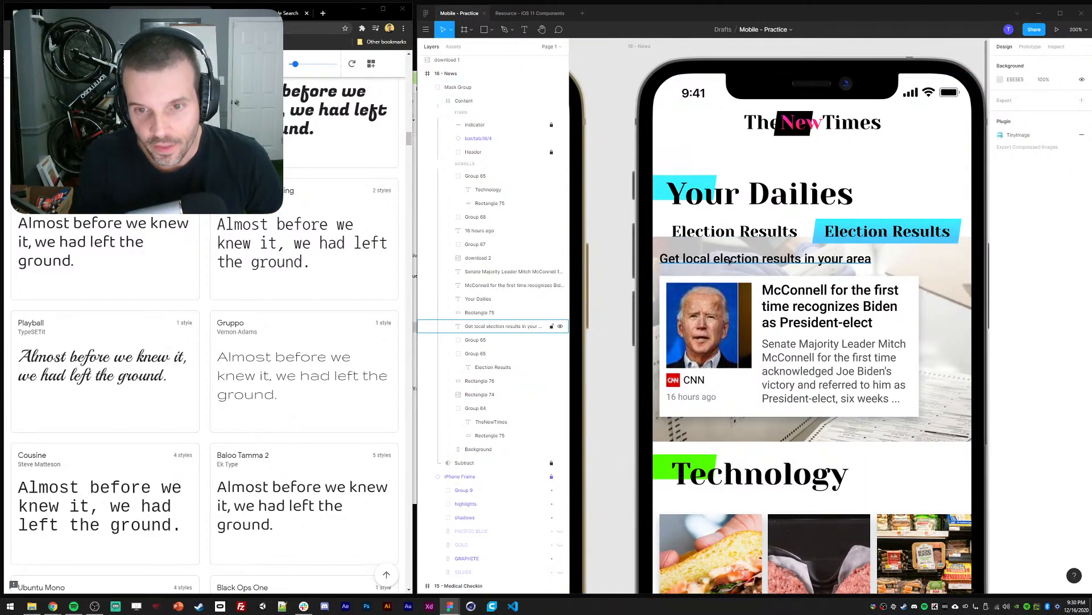
Apply the text style of "Get local election results in your area" to both "Election Results" labels
{"action": "left_click", "coordinate": [728, 260]}
{"action": "left_click", "coordinate": [726, 230]}
{"action": "left_click", "coordinate": [865, 235], "text": "shift"}
{"action": "key", "text": "ctrl+alt+v"}
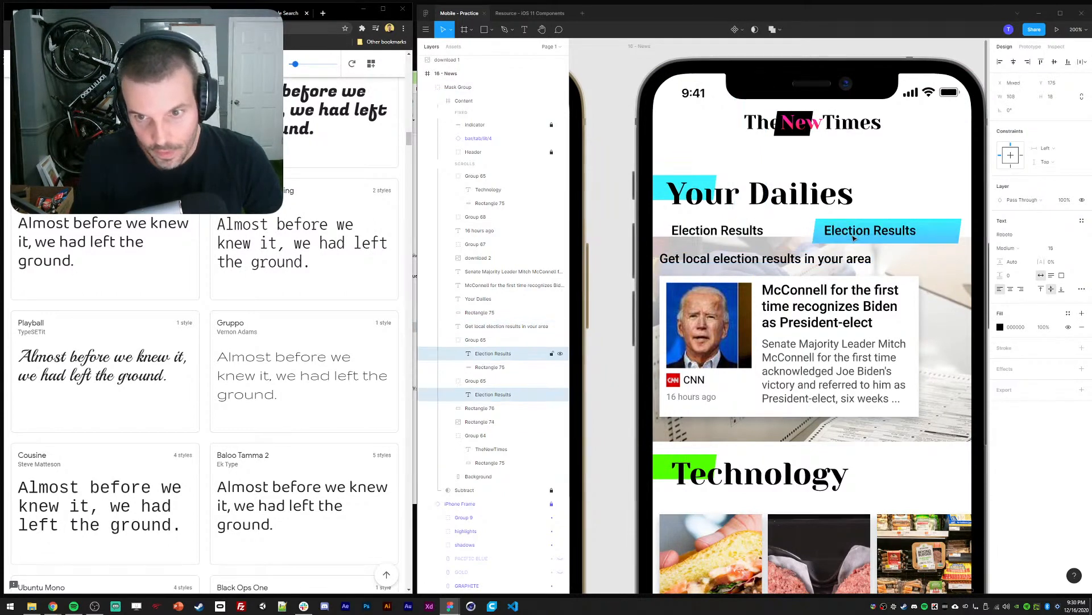
Change the second "Election Results" label to "Tesla" and delete the cyan highlight behind it
{"action": "left_click", "coordinate": [884, 238]}
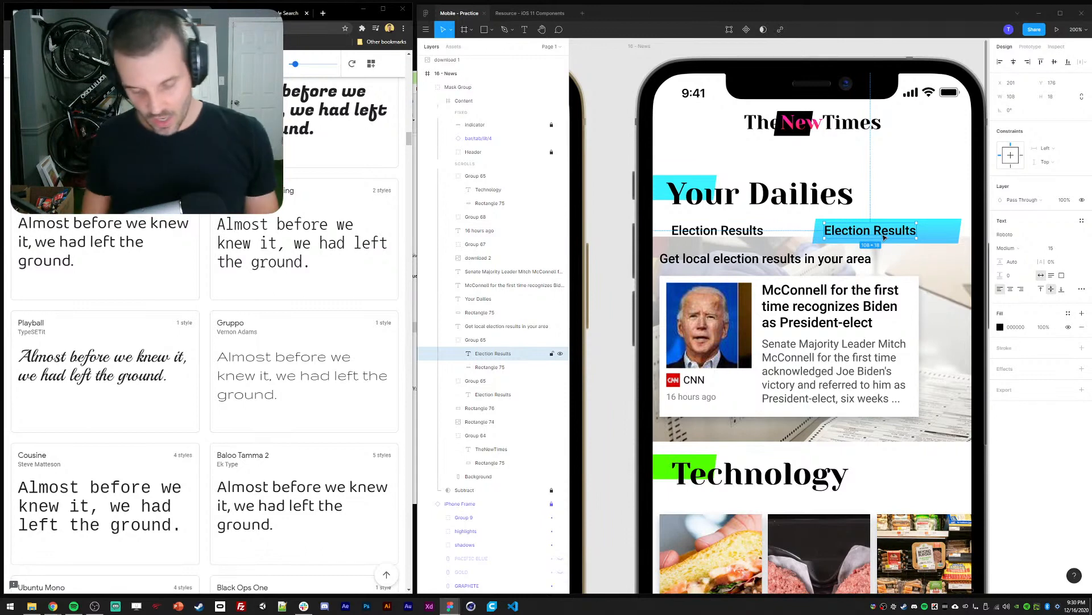
{"action": "key", "text": "Return"}
{"action": "type", "text": "Tesla"}
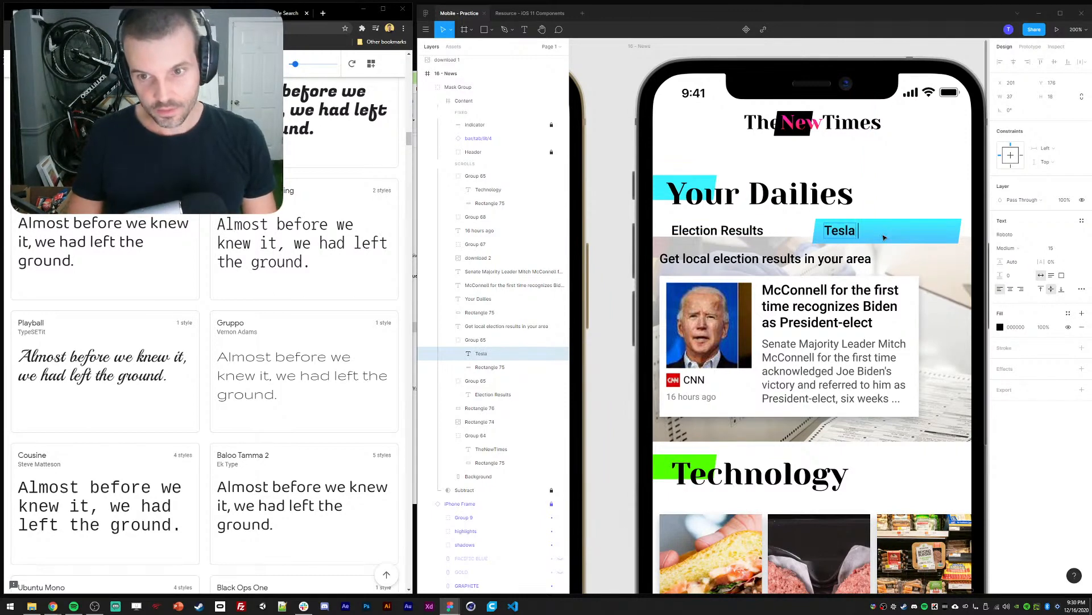
{"action": "left_click", "coordinate": [883, 237]}
{"action": "key", "text": "Delete"}
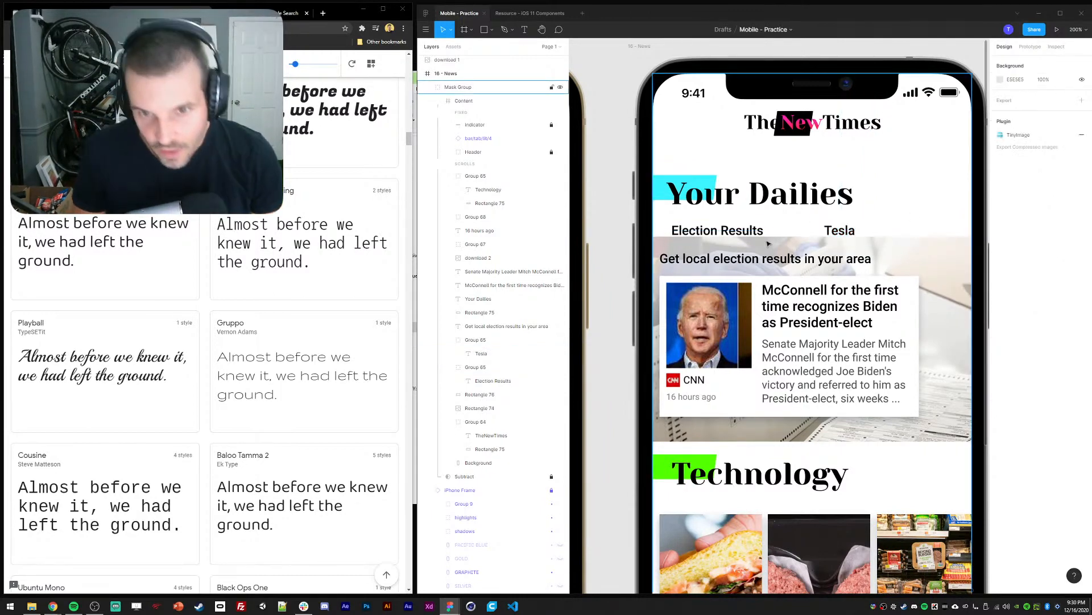
Set the "Election Results" and "Tesla" labels to size 17 in Bold
{"action": "left_click", "coordinate": [721, 237]}
{"action": "left_click", "coordinate": [840, 230], "text": "shift"}
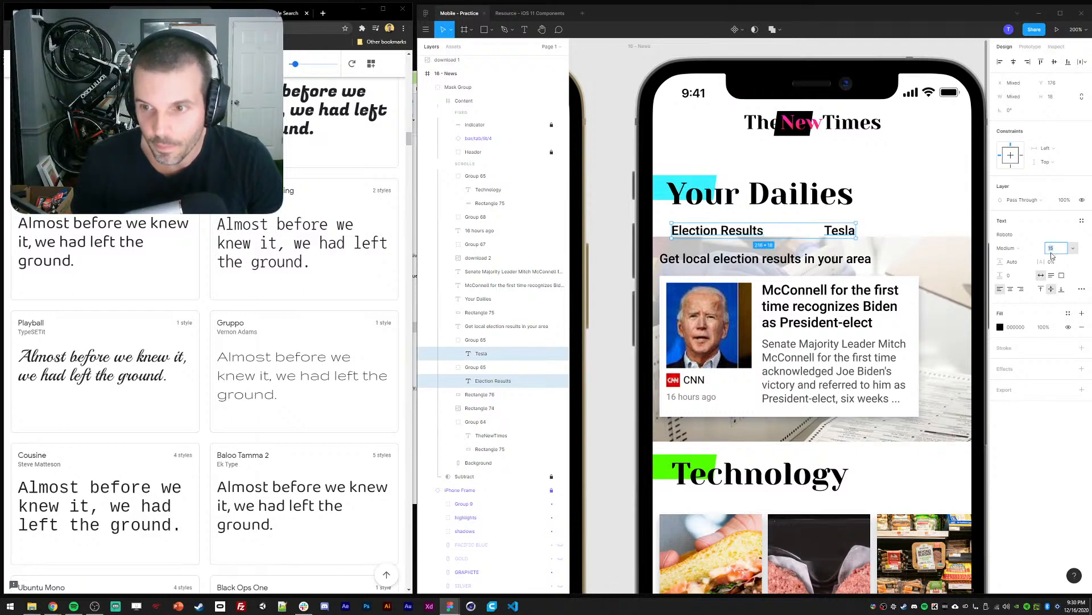
{"action": "type", "text": "17"}
{"action": "key", "text": "Return"}
{"action": "left_click", "coordinate": [1007, 248]}
{"action": "left_click", "coordinate": [1016, 261]}
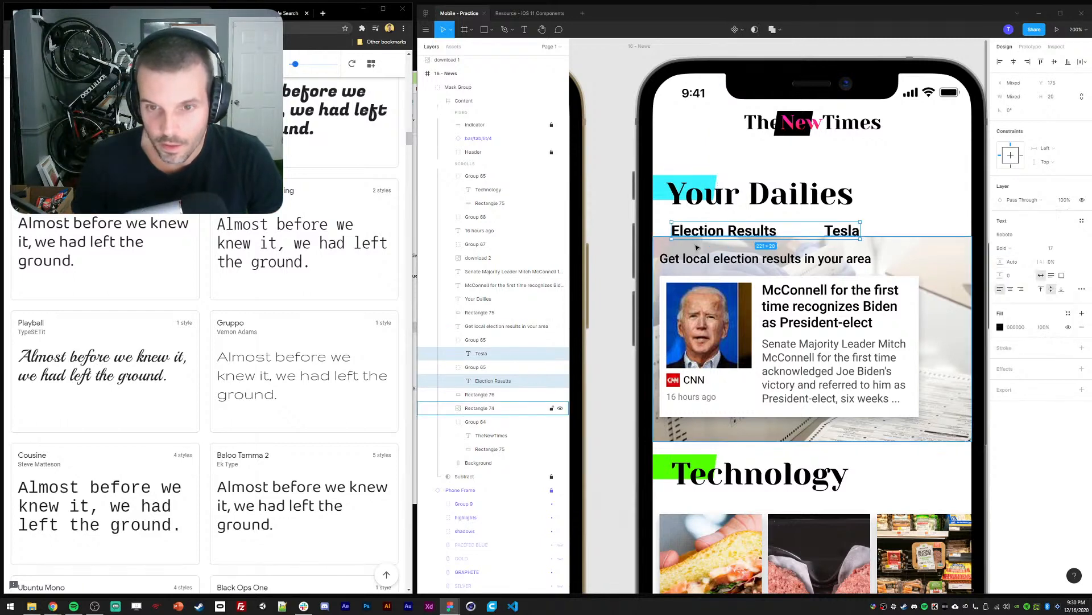
{"action": "left_click", "coordinate": [620, 213]}
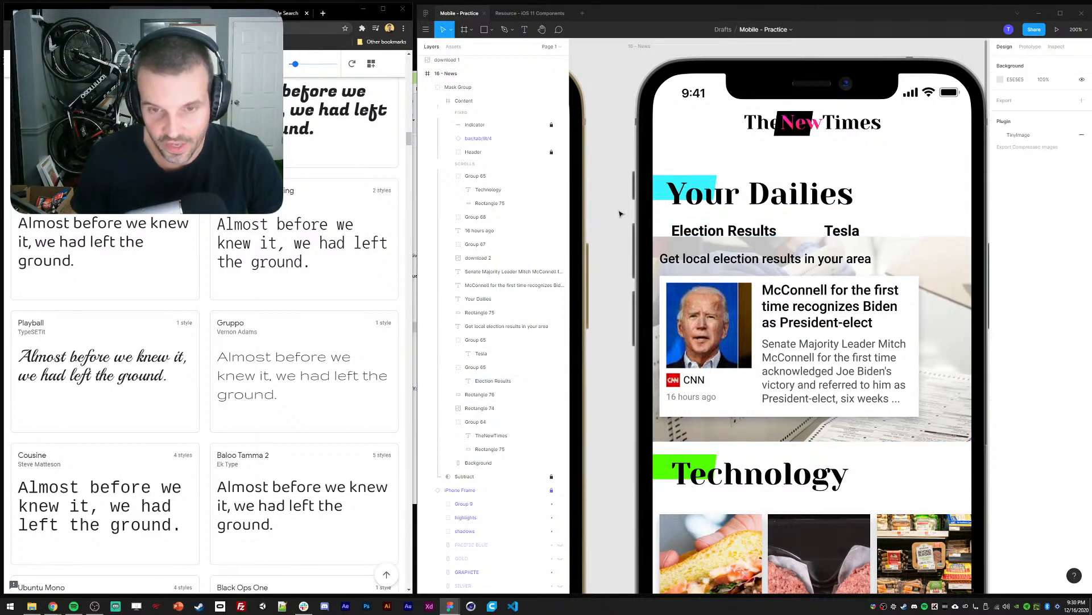
Nudge the "Get local election results in your area" text right to line up with the story photo's left edge
{"action": "scroll", "coordinate": [620, 214], "scroll_direction": "right", "scroll_amount": 1}
{"action": "left_click", "coordinate": [761, 244]}
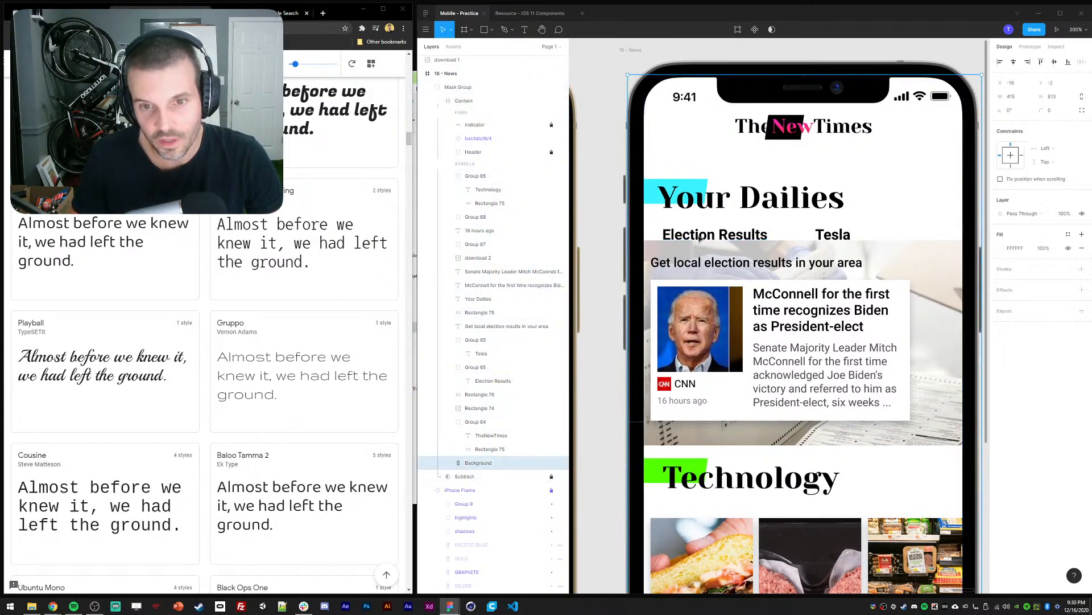
{"action": "double_click", "coordinate": [700, 238]}
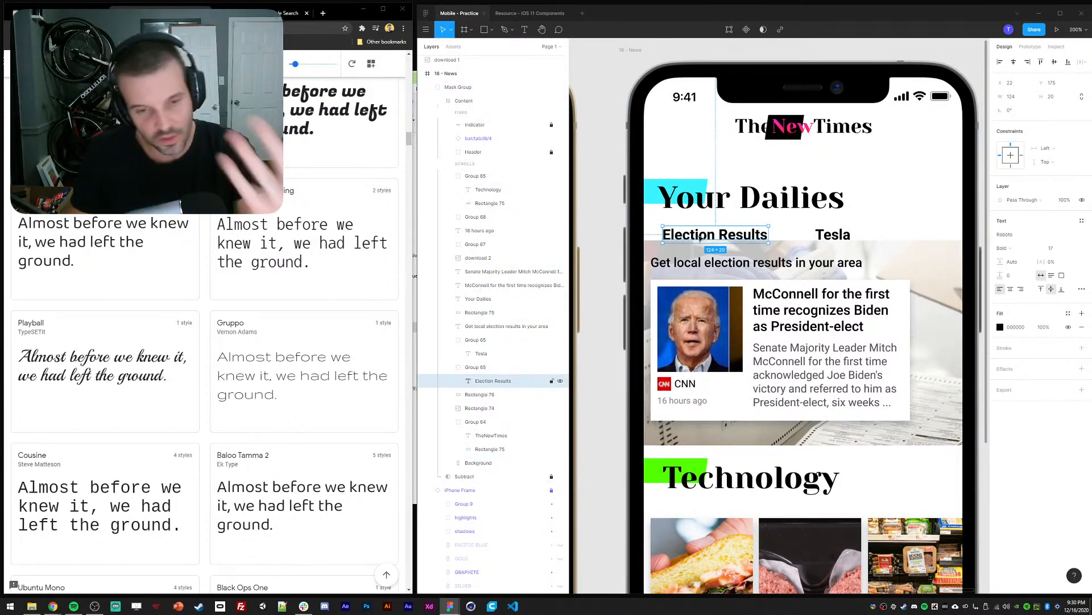
{"action": "left_click", "coordinate": [605, 261]}
{"action": "left_click", "coordinate": [676, 265]}
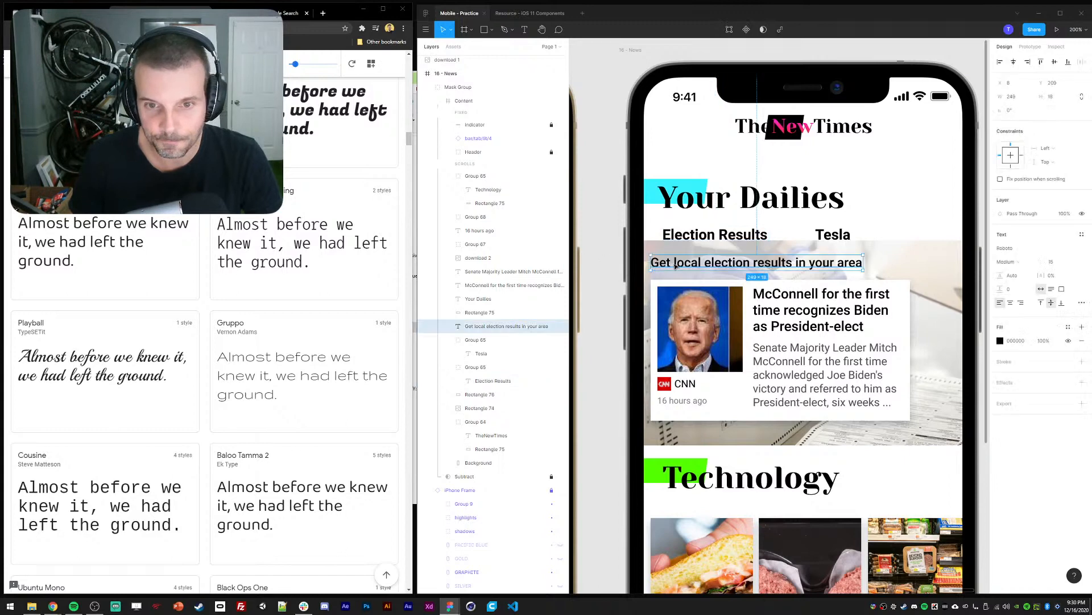
Group the McConnell story's photo, source, time, summary, headline and white card, and shift the group 8 px right to X 16
{"action": "left_click", "coordinate": [688, 334]}
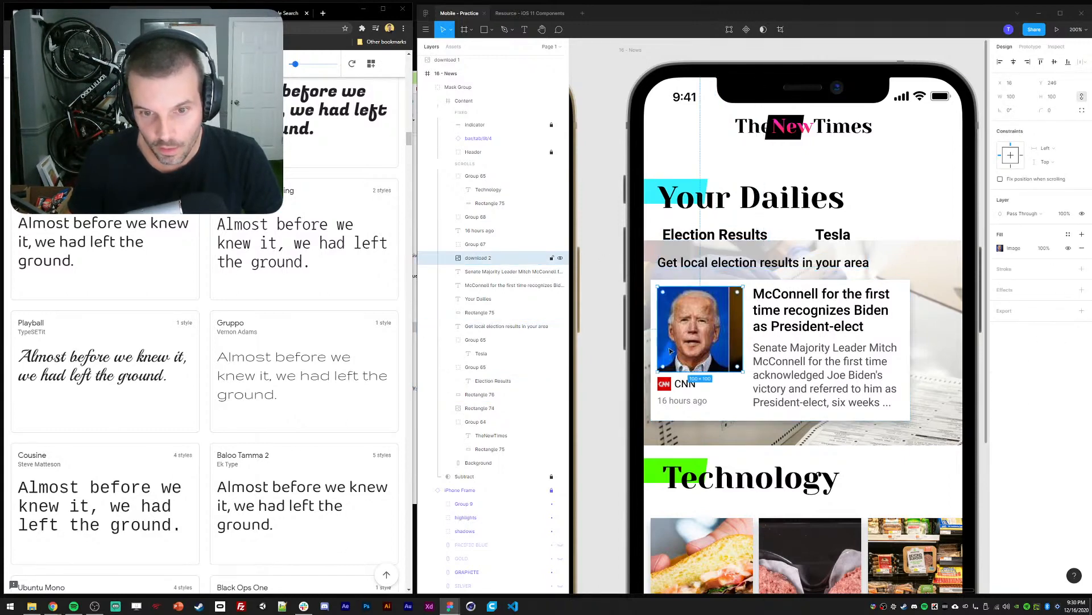
{"action": "left_click", "coordinate": [685, 383], "text": "shift"}
{"action": "left_click", "coordinate": [682, 400], "text": "shift"}
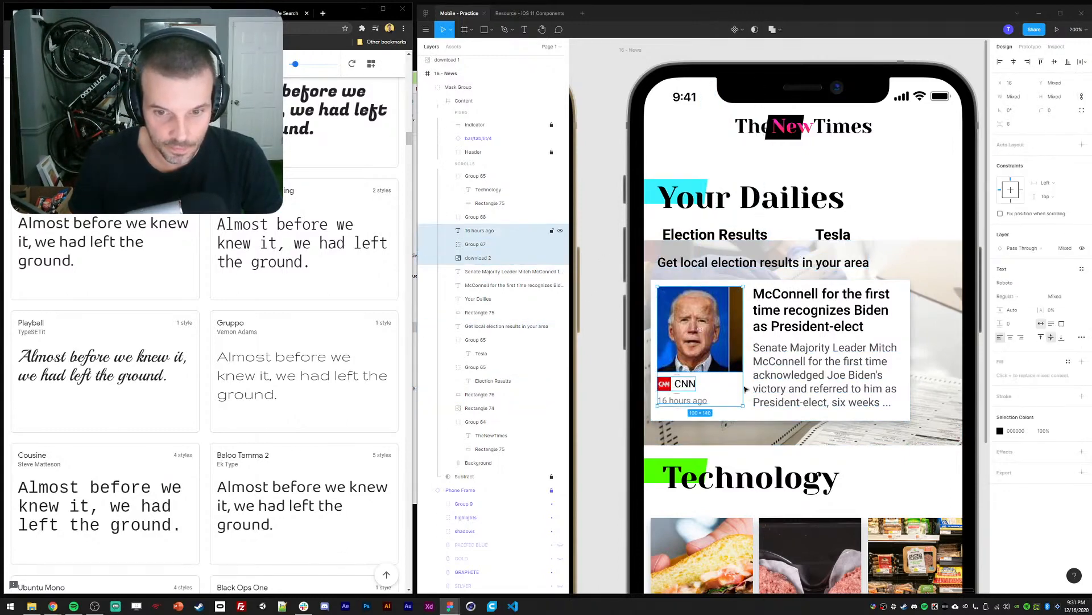
{"action": "left_click", "coordinate": [797, 376], "text": "shift"}
{"action": "left_click", "coordinate": [819, 310], "text": "shift"}
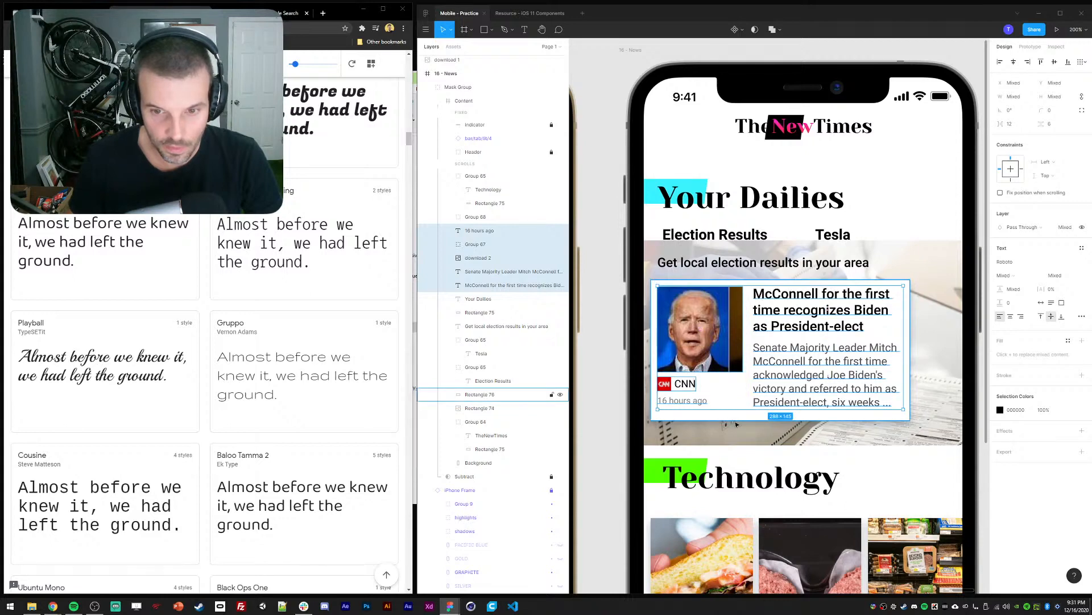
{"action": "left_click", "coordinate": [736, 424], "text": "shift"}
{"action": "key", "text": "ctrl+g"}
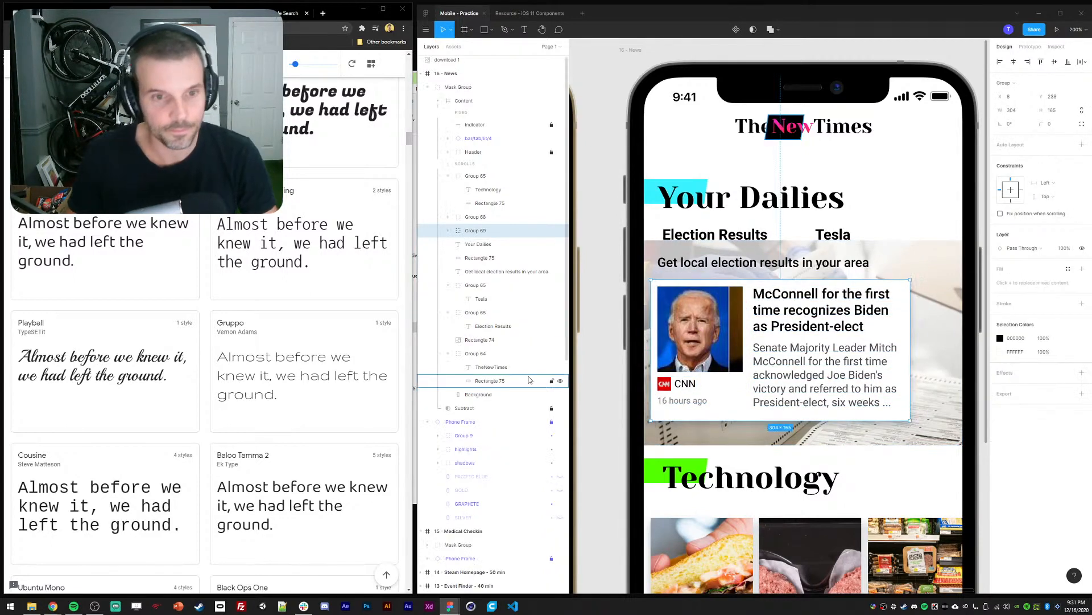
{"action": "key", "text": "shift+Right"}
{"action": "left_click", "coordinate": [634, 359]}
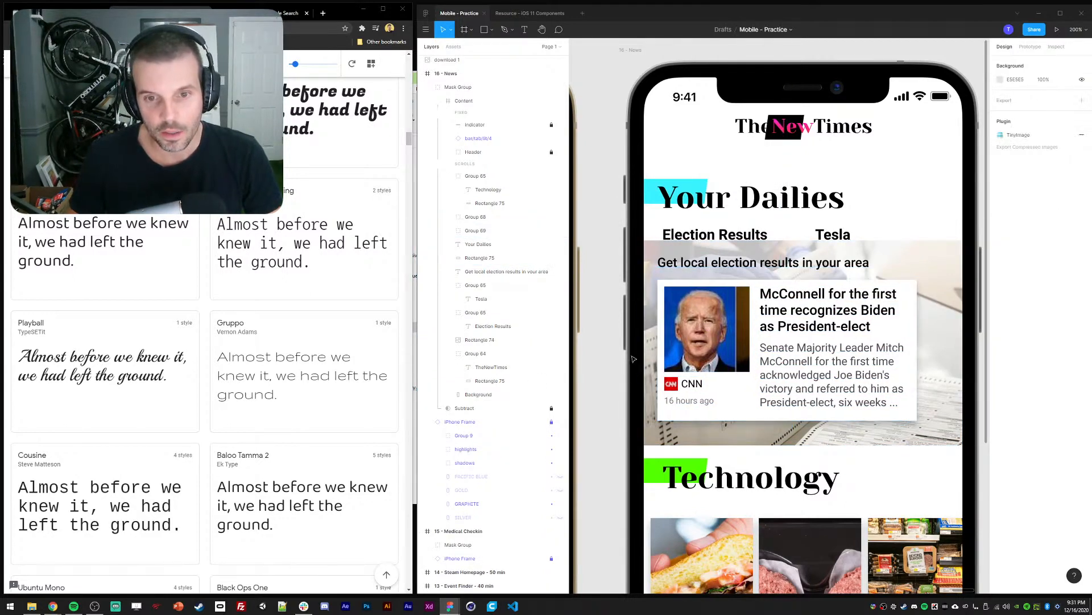
Duplicate the McConnell story card group and place the copy to its right at the same height, with a gap of about 8 px
{"action": "left_click_drag", "start_coordinate": [595, 340], "coordinate": [589, 342]}
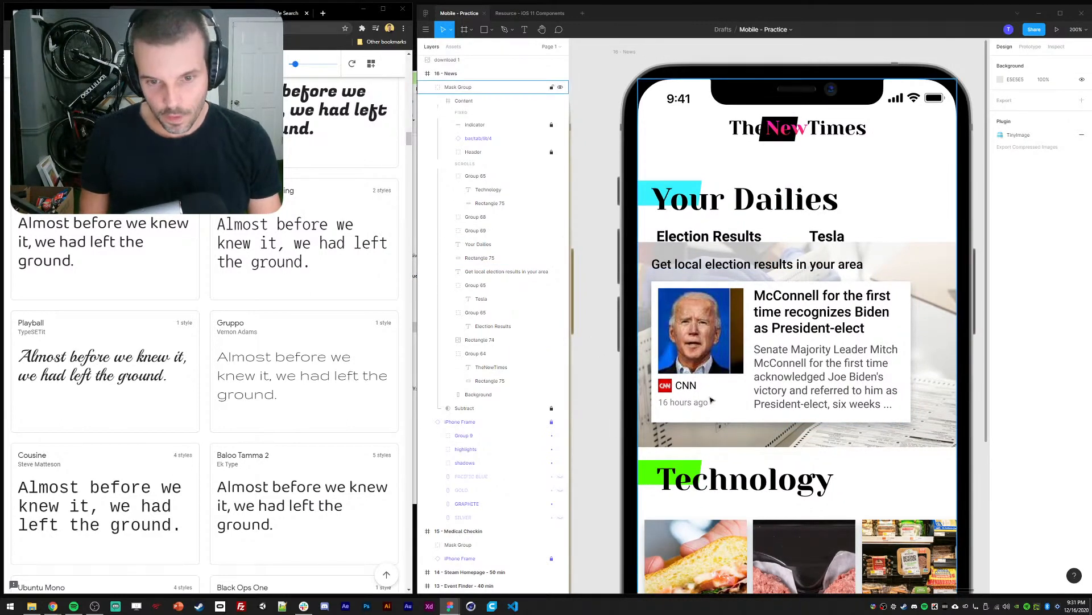
{"action": "left_click", "coordinate": [735, 411], "text": "ctrl"}
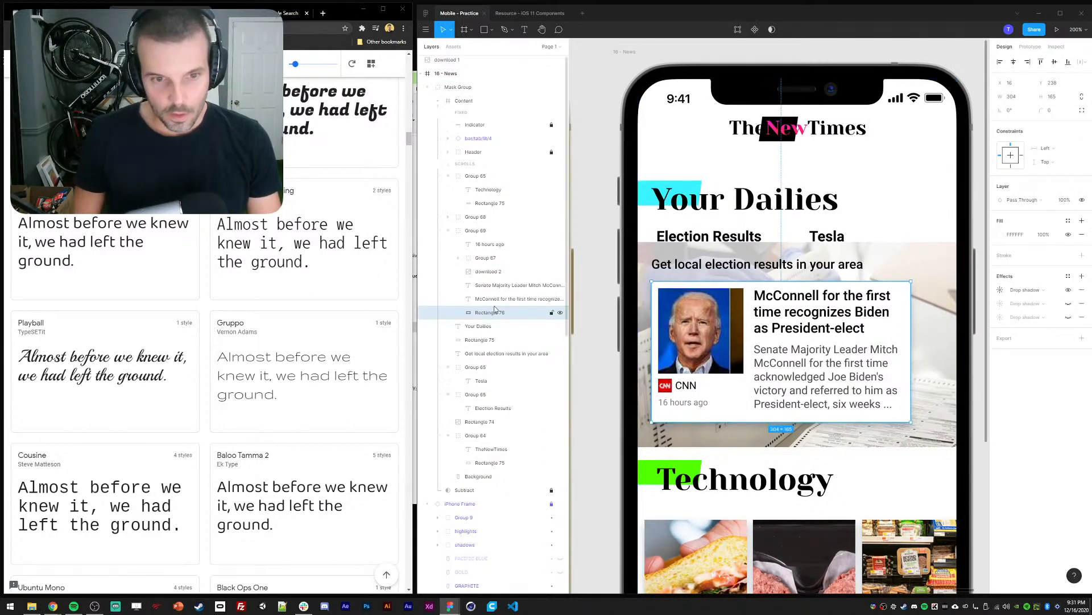
{"action": "left_click", "coordinate": [459, 231]}
{"action": "key", "text": "ctrl+d"}
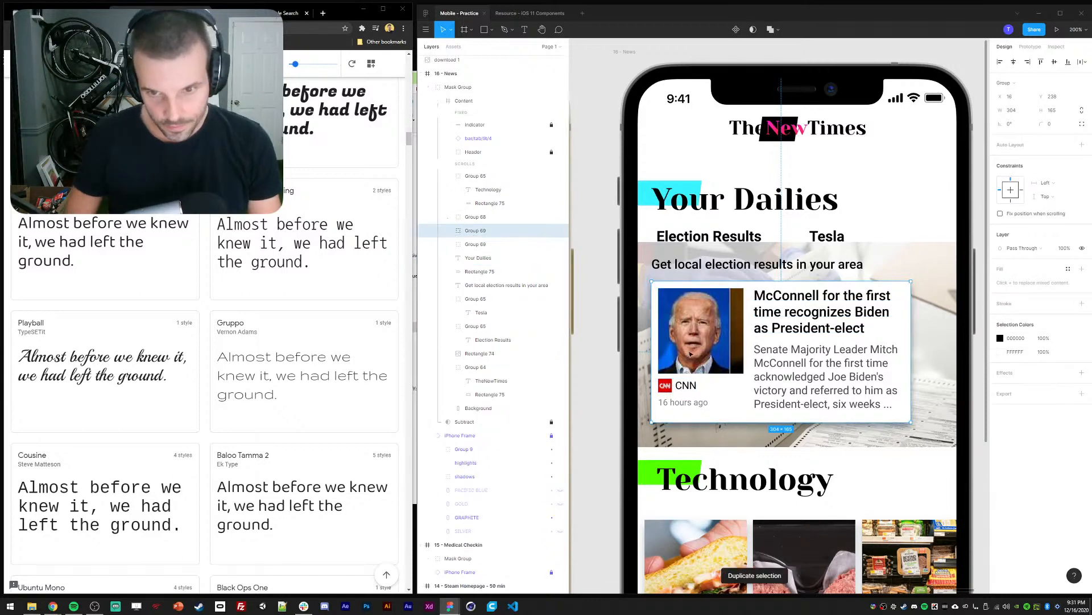
{"action": "left_click_drag", "start_coordinate": [659, 366], "coordinate": [922, 366]}
{"action": "key", "text": "Left"}
{"action": "key", "text": "Left"}
{"action": "key", "text": "Left"}
{"action": "key", "text": "Left"}
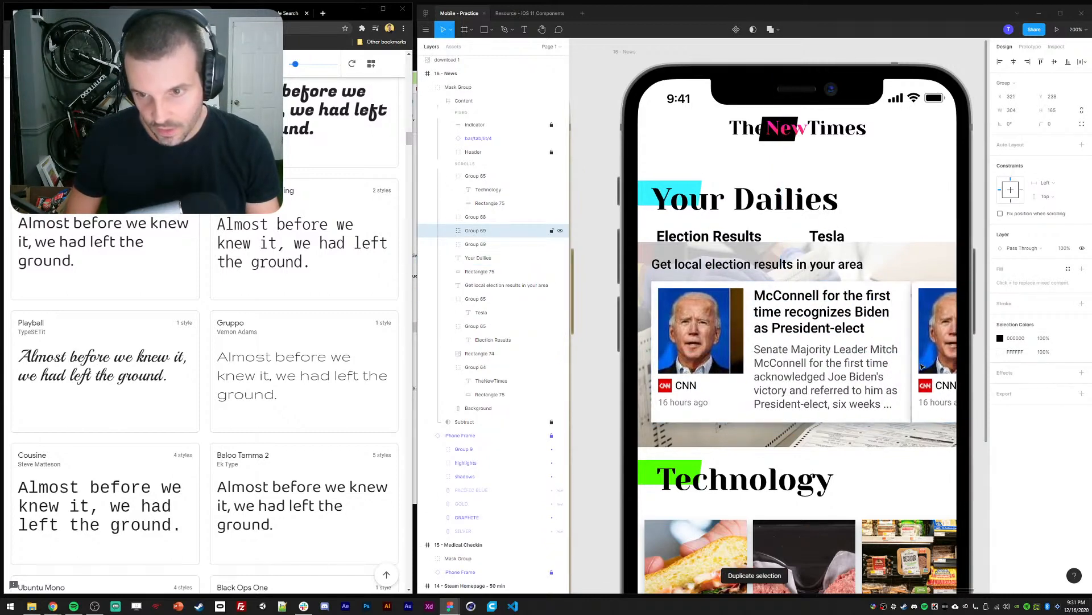
{"action": "key", "text": "shift+Right"}
Replace the image fill of the duplicated card's photo with the picture of Donald Trump
{"action": "double_click", "coordinate": [939, 342]}
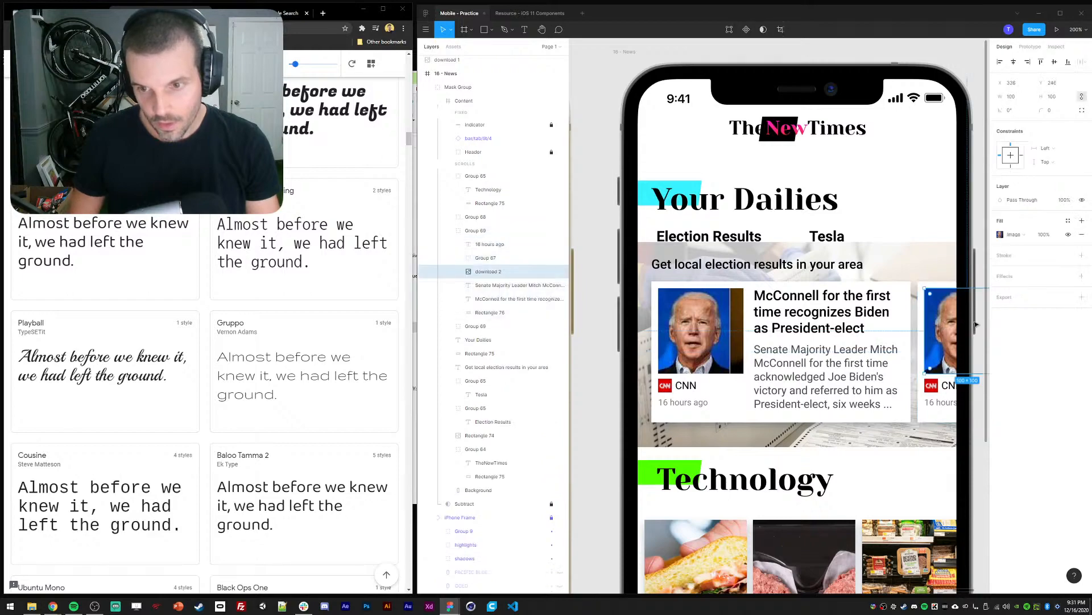
{"action": "left_click", "coordinate": [1000, 234]}
{"action": "left_click", "coordinate": [938, 296]}
{"action": "double_click", "coordinate": [780, 215]}
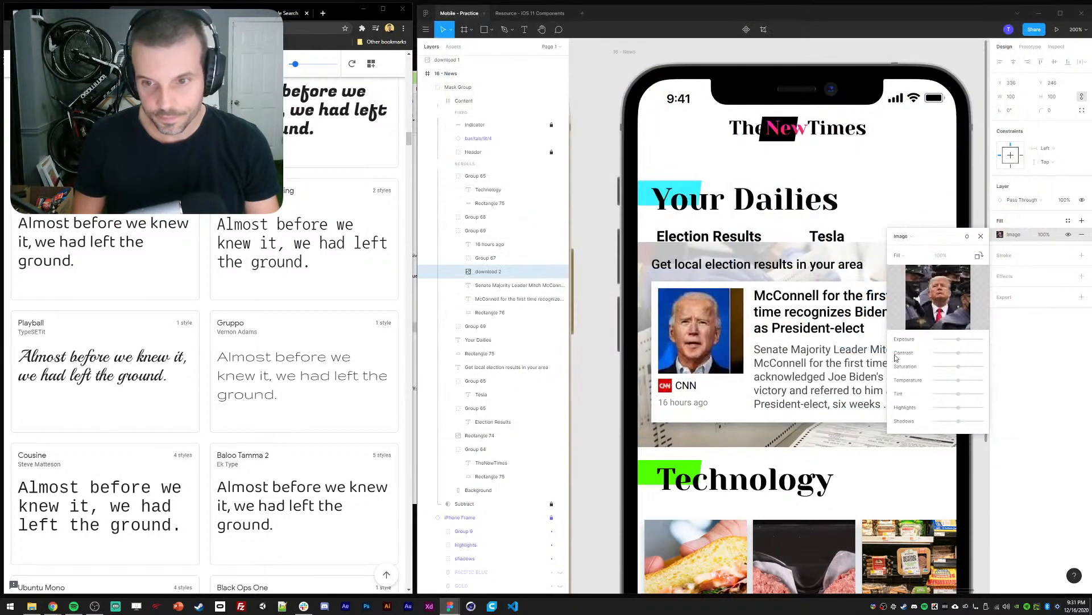
{"action": "left_click", "coordinate": [981, 235]}
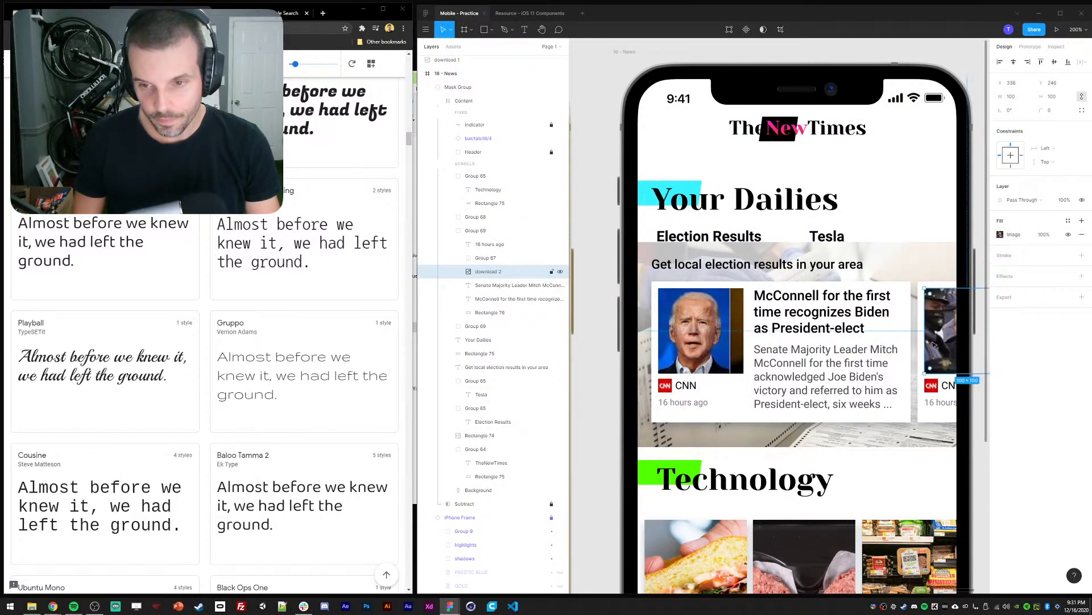
Replace the source logo image on the second news card with the red hexagonal logo
{"action": "left_click", "coordinate": [946, 386]}
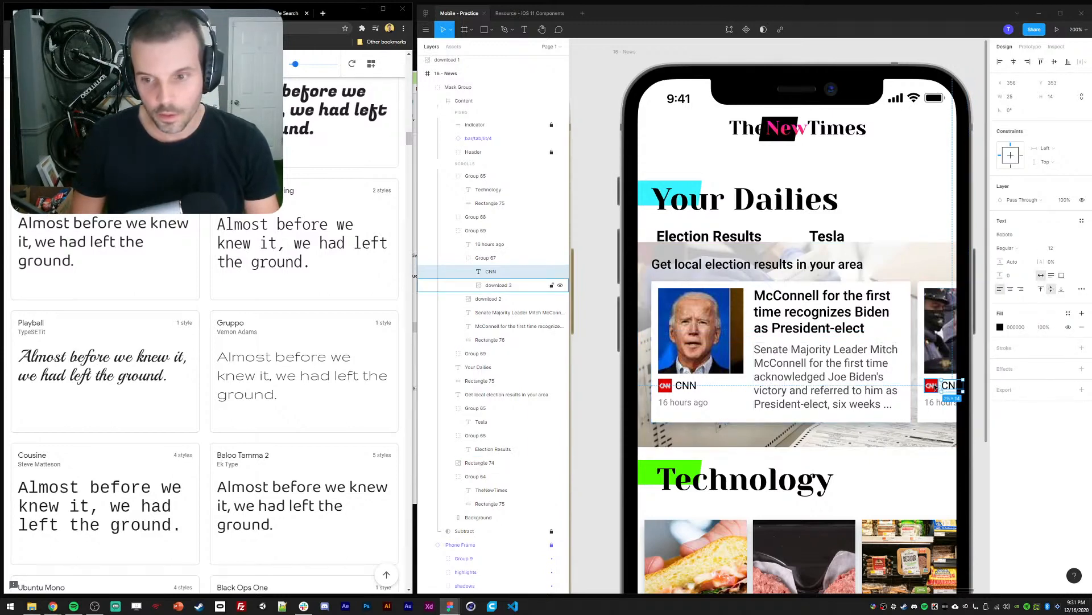
{"action": "left_click", "coordinate": [932, 386]}
{"action": "left_click", "coordinate": [1000, 235]}
{"action": "left_click", "coordinate": [939, 296]}
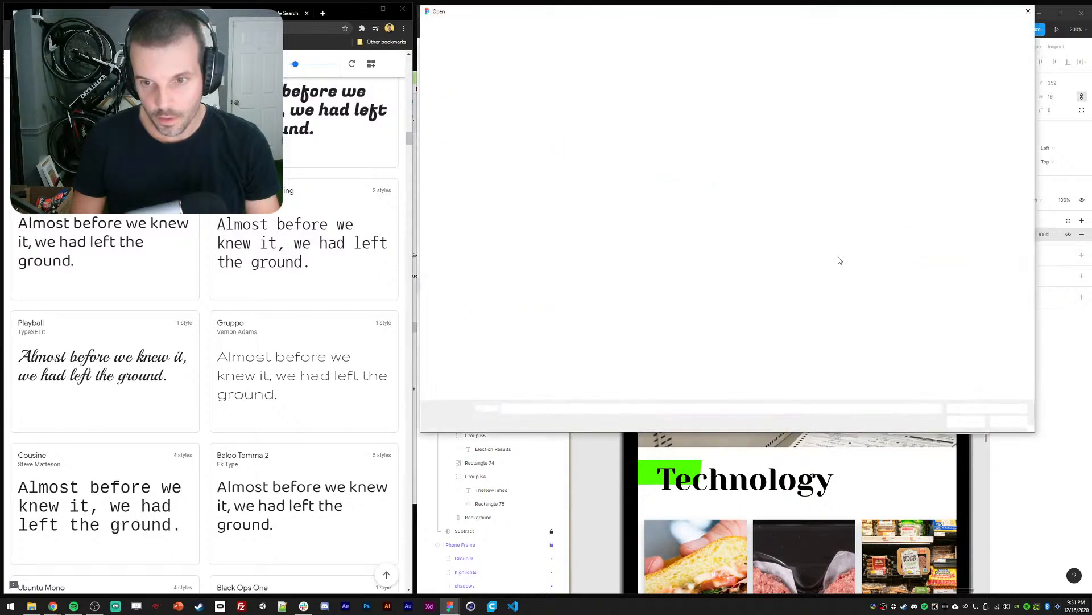
{"action": "double_click", "coordinate": [878, 215]}
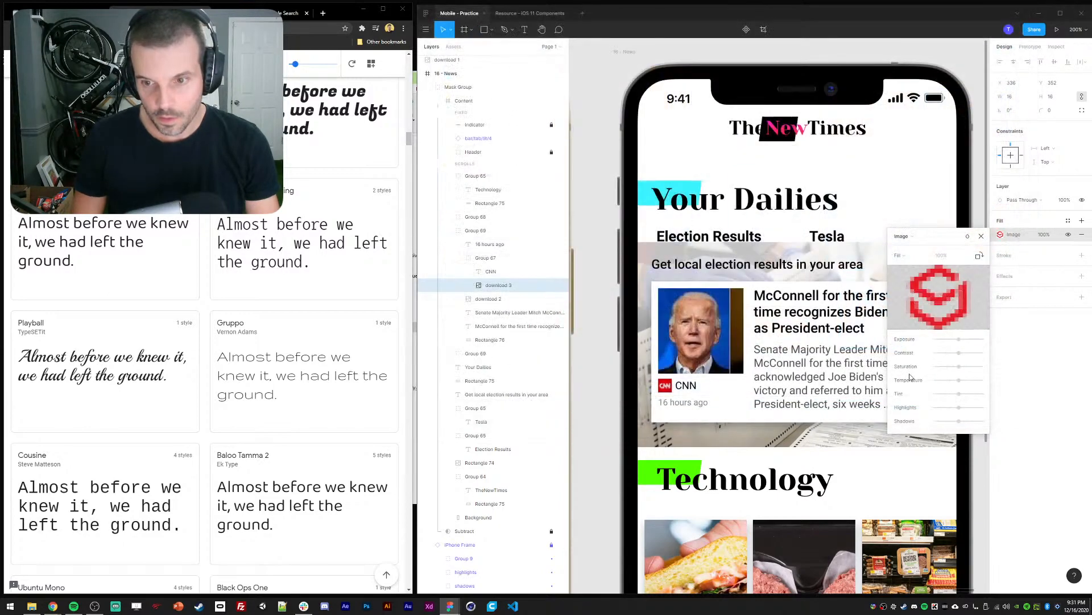
{"action": "left_click", "coordinate": [981, 237]}
Change the second card's source name to VOX and its age text to 12 hours ago
{"action": "left_click", "coordinate": [945, 386]}
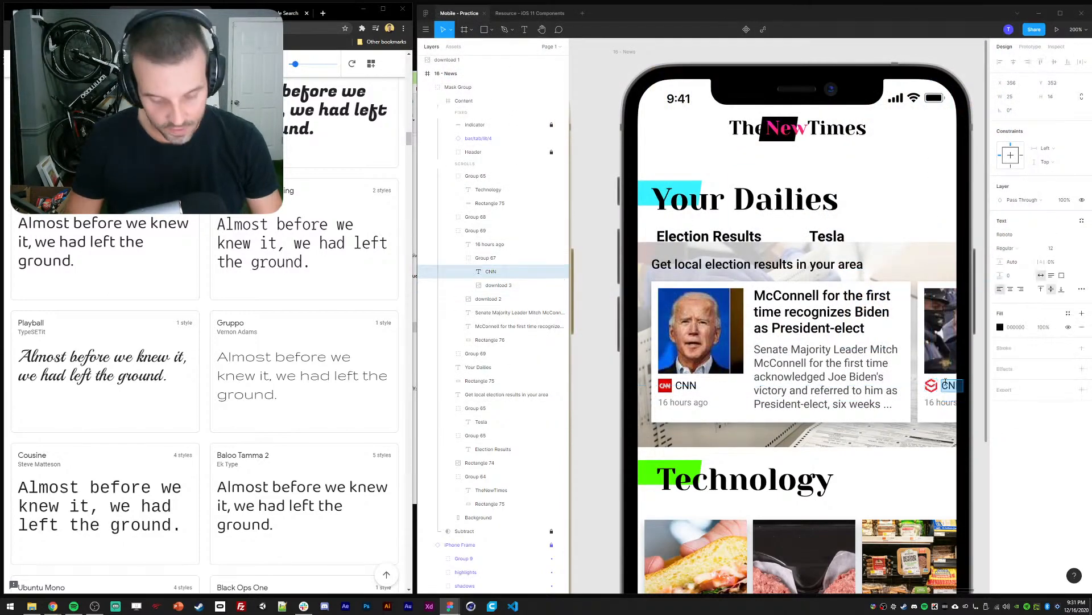
{"action": "type", "text": "VOX"}
{"action": "left_click", "coordinate": [929, 402]}
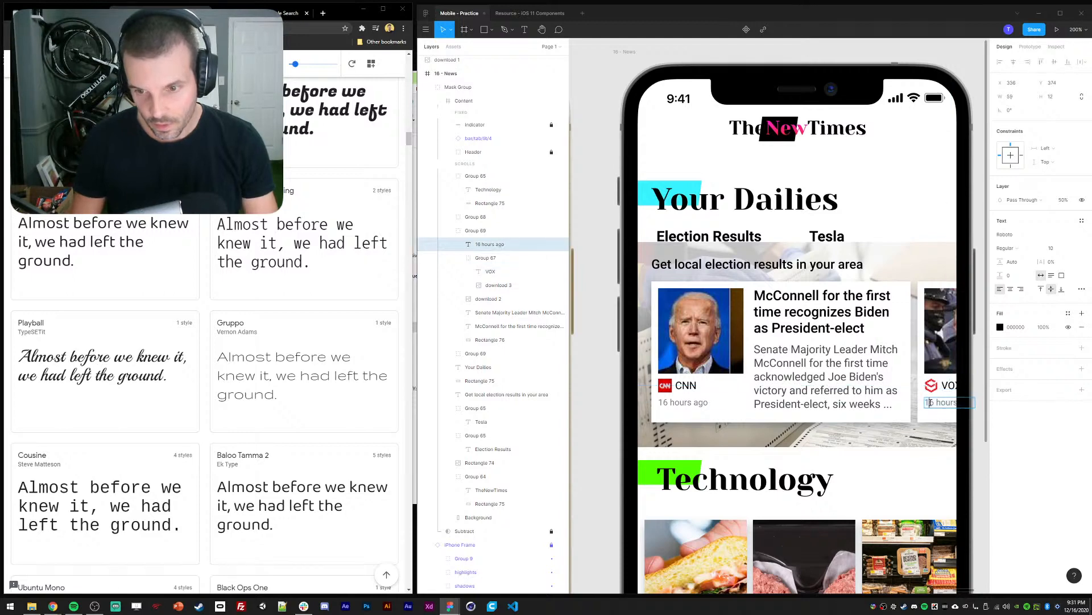
{"action": "type", "text": "2"}
{"action": "key", "text": "ctrl+minus"}
{"action": "left_click", "coordinate": [742, 135]}
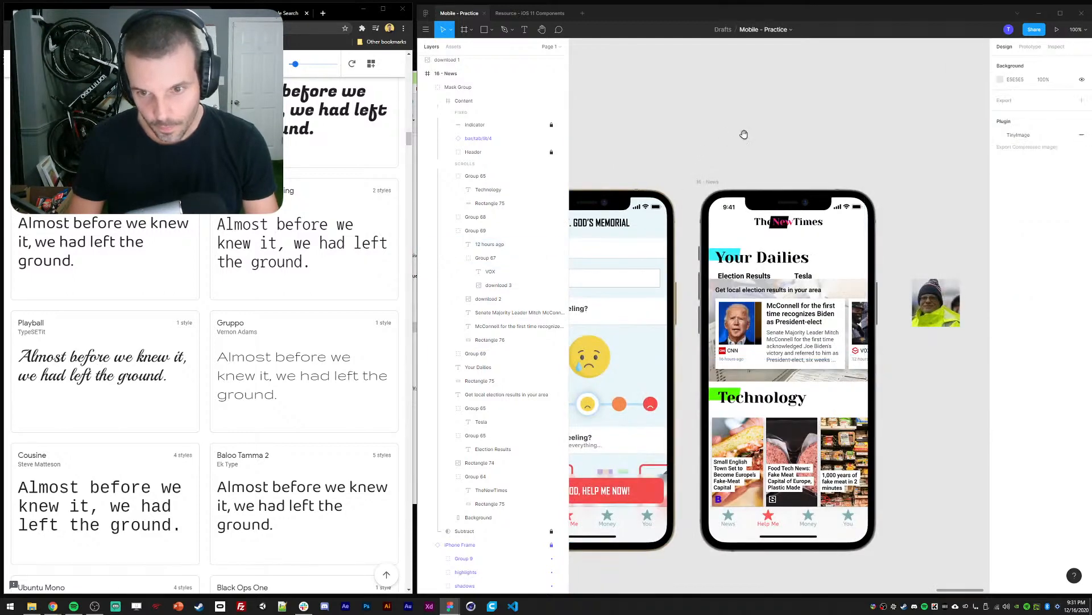
Duplicate the cyan accent shape behind Your Dailies and place the copy over the Election Results label at about X 15, Y 172
{"action": "left_click_drag", "start_coordinate": [744, 134], "coordinate": [700, 113]}
{"action": "key", "text": "ctrl+plus"}
{"action": "left_click_drag", "start_coordinate": [611, 188], "coordinate": [665, 232]}
{"action": "double_click", "coordinate": [681, 240]}
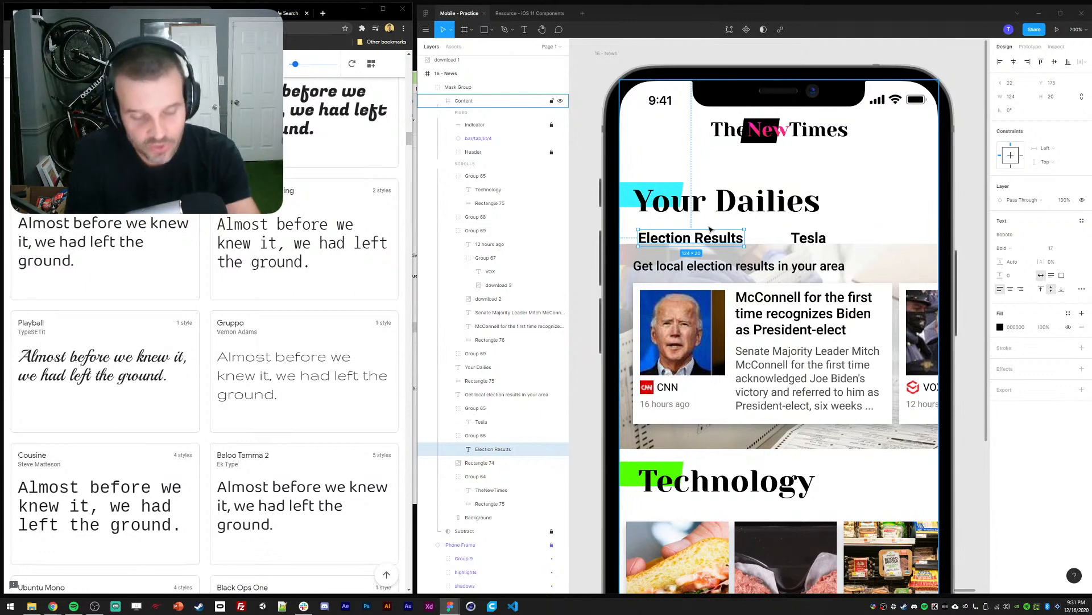
{"action": "left_click", "coordinate": [594, 218]}
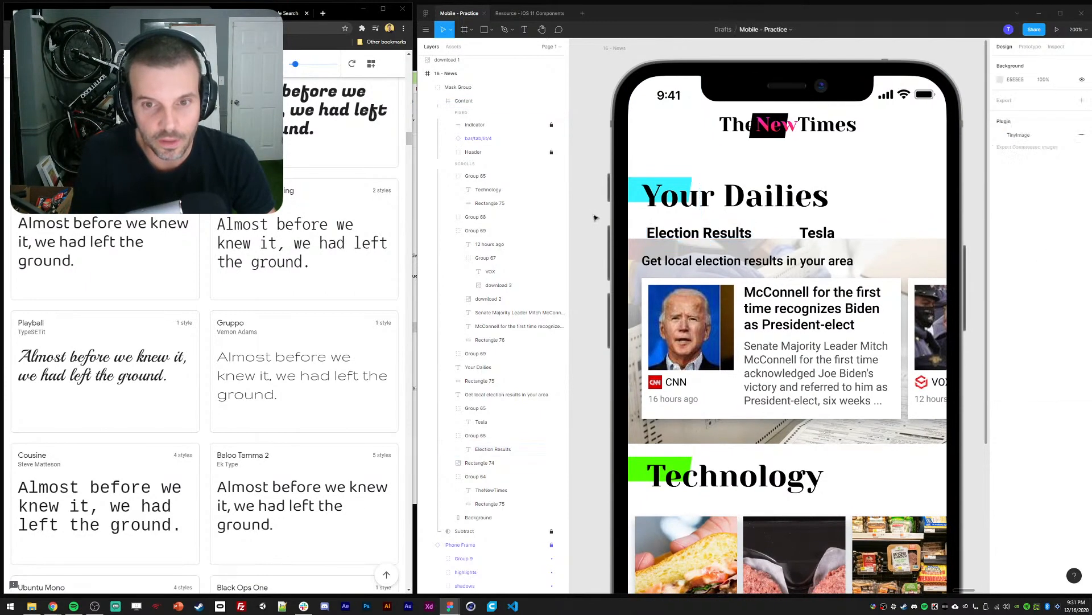
{"action": "left_click", "coordinate": [649, 184]}
{"action": "key", "text": "ctrl+d"}
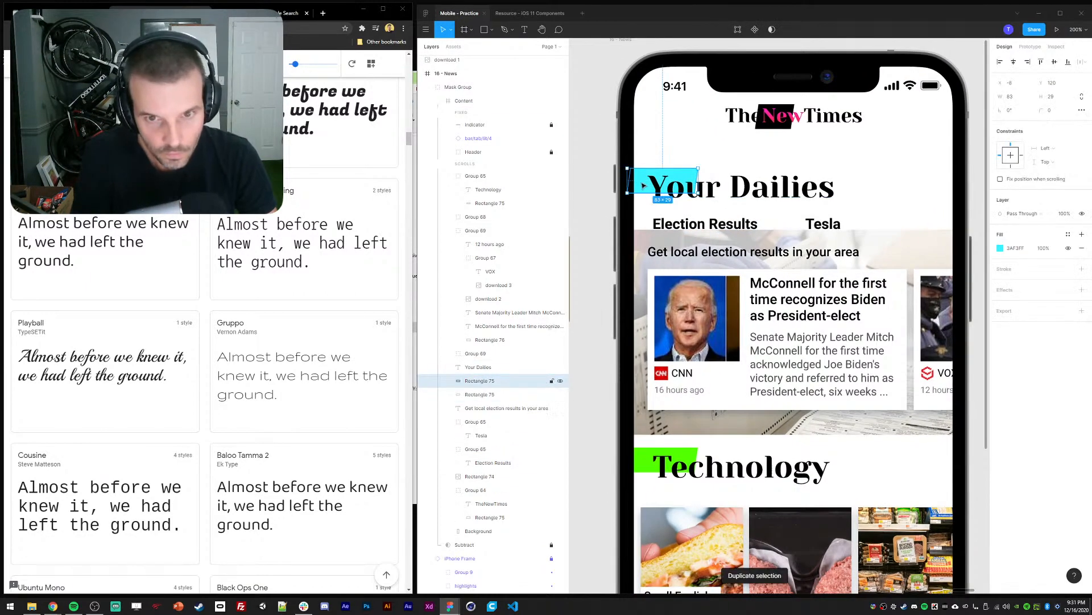
{"action": "left_click_drag", "start_coordinate": [649, 185], "coordinate": [664, 226]}
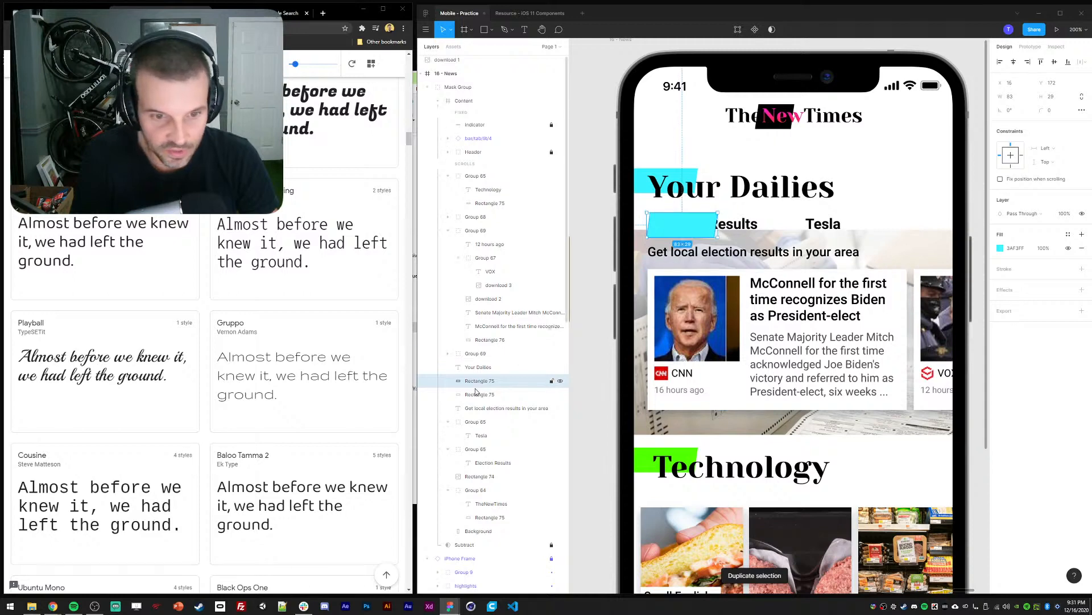
Cut the cyan copy, ungroup the Tesla and Election Results labels, and paste the shape directly beneath them in the layer order
{"action": "left_click_drag", "start_coordinate": [480, 416], "coordinate": [480, 415]}
{"action": "key", "text": "Delete"}
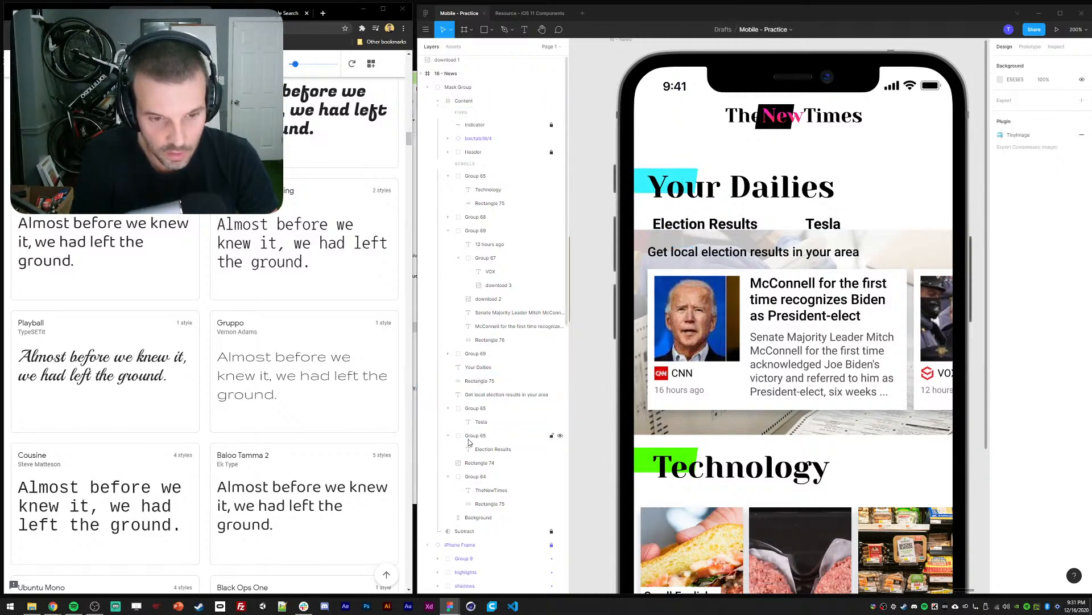
{"action": "left_click", "coordinate": [478, 449]}
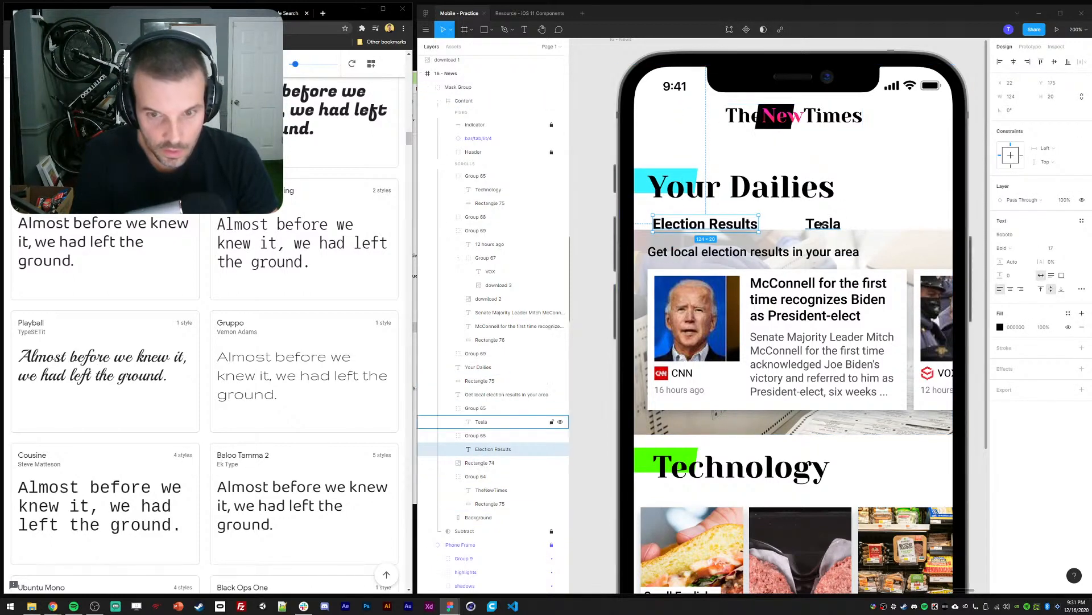
{"action": "left_click", "coordinate": [464, 422], "text": "shift"}
{"action": "left_click_drag", "start_coordinate": [479, 399], "coordinate": [478, 431]}
{"action": "key", "text": "ctrl+v"}
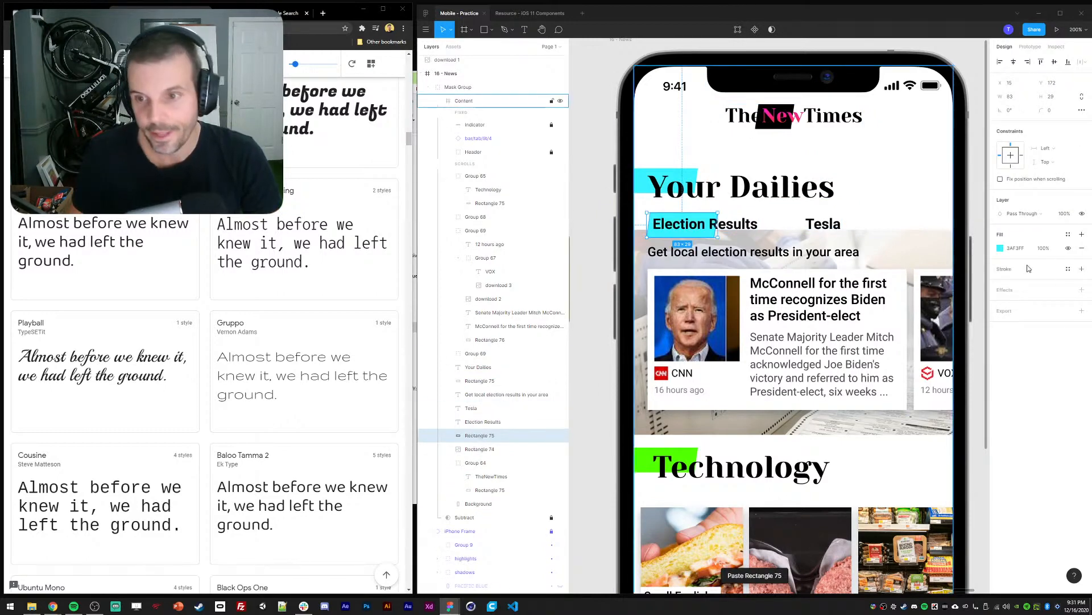
Give the slanted shape behind Election Results a white FFFFFF fill and a 1 px black inside stroke
{"action": "left_click", "coordinate": [1082, 250]}
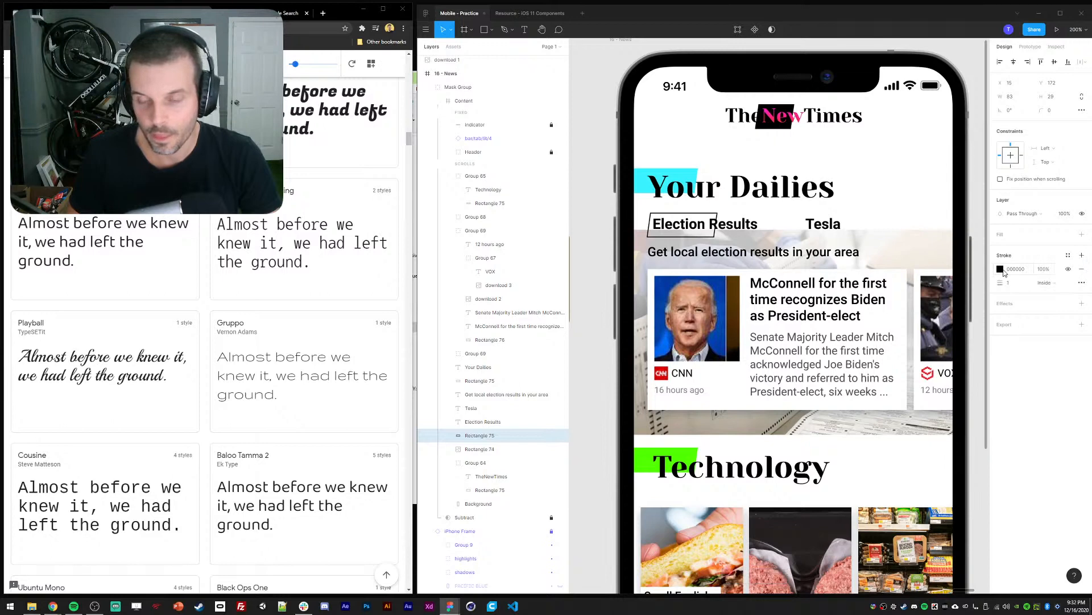
{"action": "left_click", "coordinate": [1000, 270]}
{"action": "left_click", "coordinate": [1082, 234]}
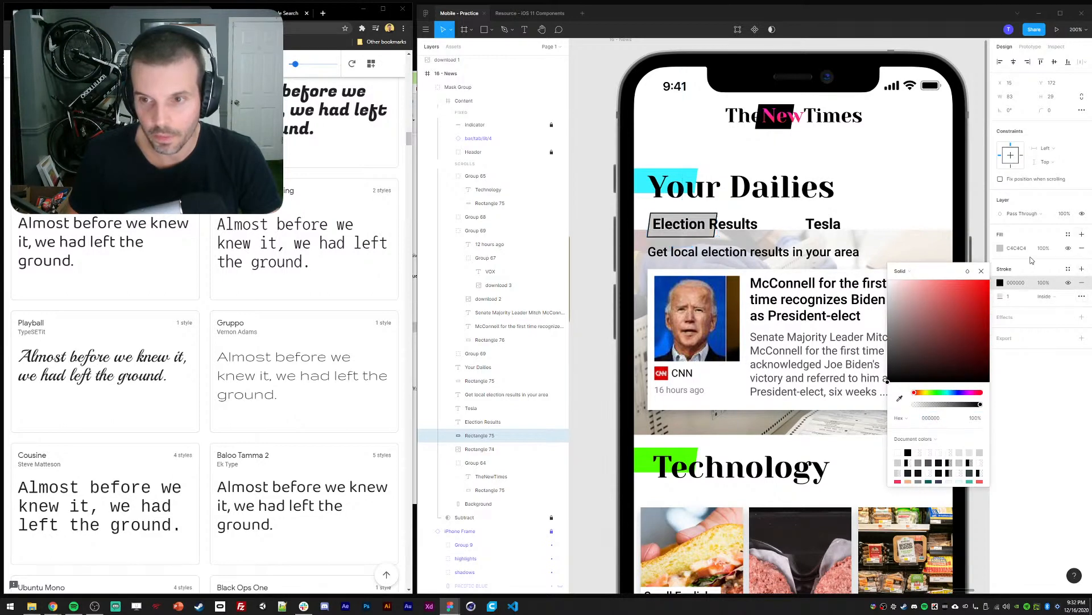
{"action": "left_click", "coordinate": [1000, 248]}
{"action": "left_click_drag", "start_coordinate": [905, 279], "coordinate": [853, 225]}
{"action": "left_click", "coordinate": [982, 248]}
Nudge the outlined shape up to Y 170, keeping it at X 15
{"action": "key", "text": "Up"}
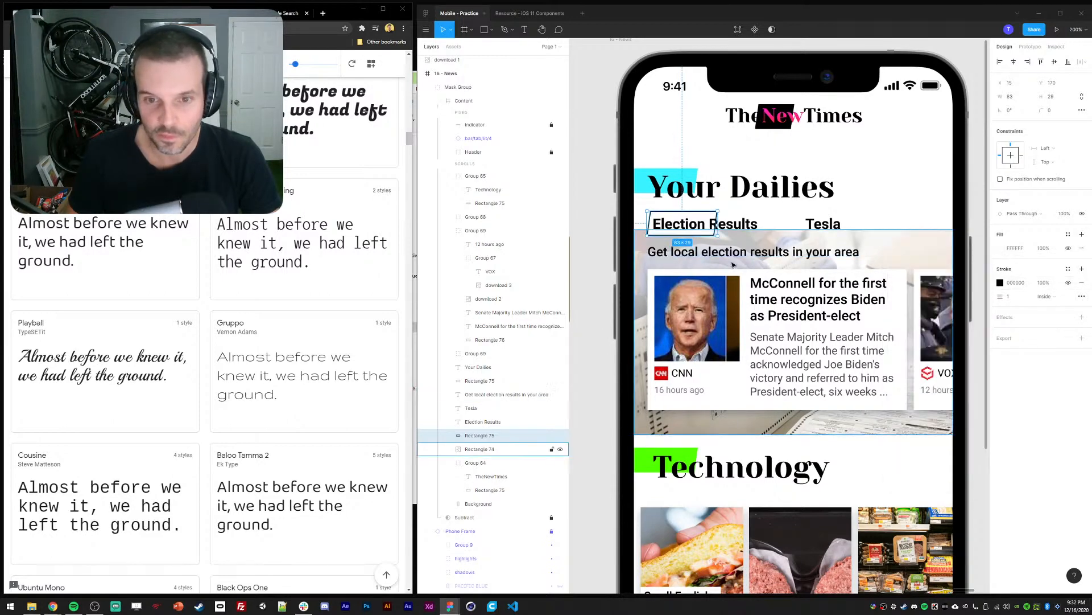
{"action": "key", "text": "Left"}
{"action": "key", "text": "Up"}
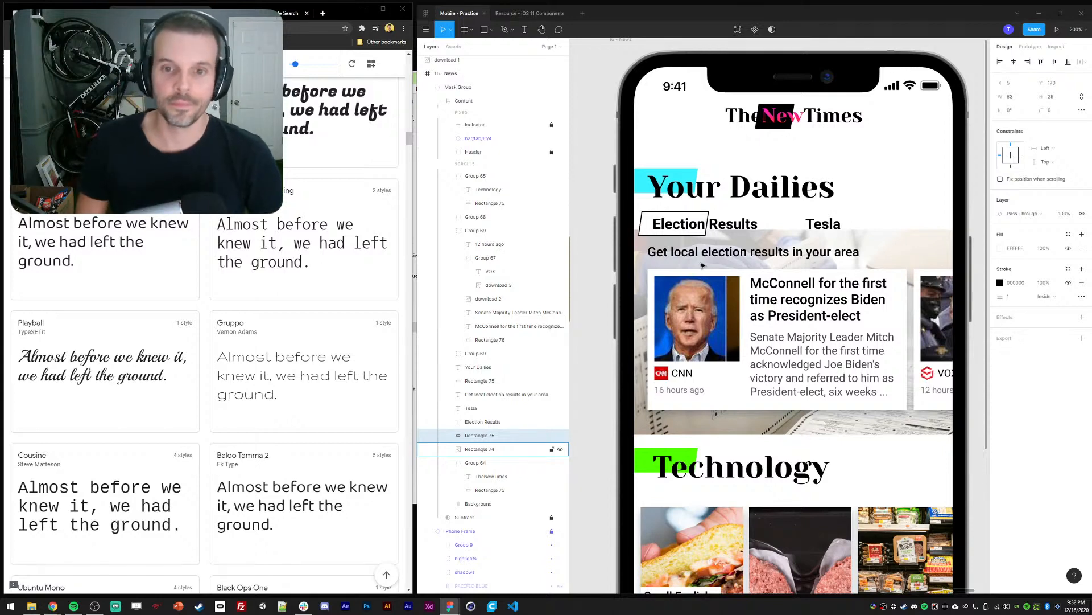
{"action": "key", "text": "shift+Right"}
{"action": "key", "text": "Left"}
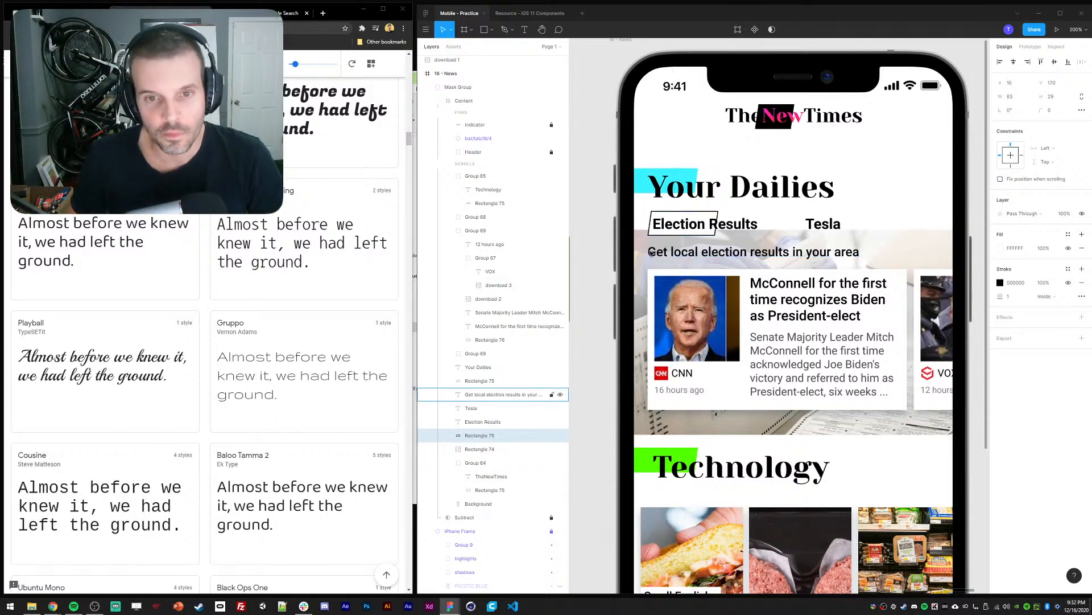
Stretch the outlined shape's end points outward until it frames the whole Election Results label, about 152 px wide
{"action": "key", "text": "Return"}
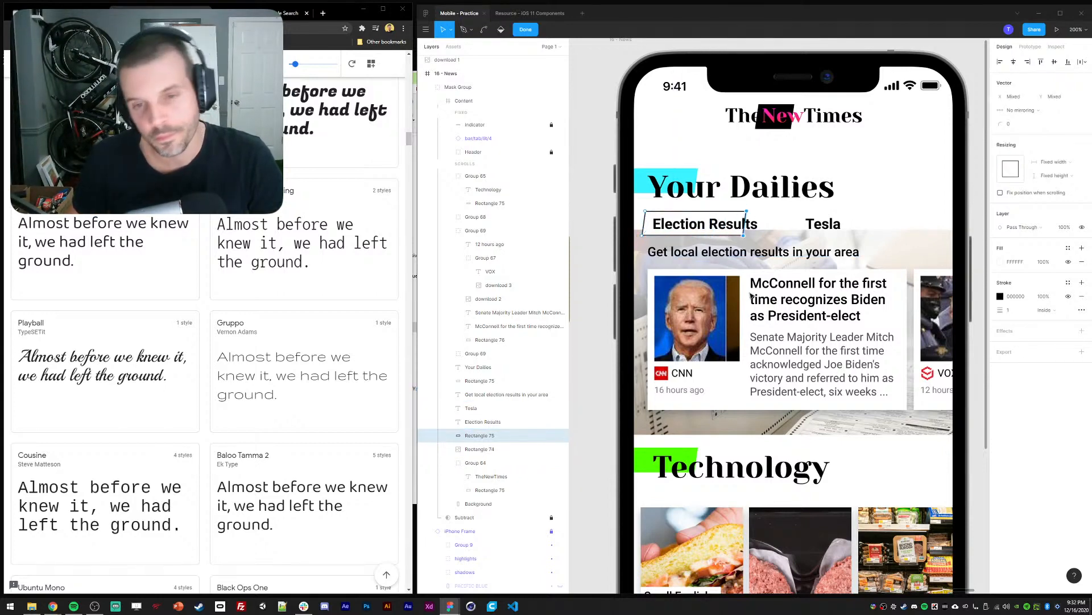
{"action": "key", "text": "shift+Right"}
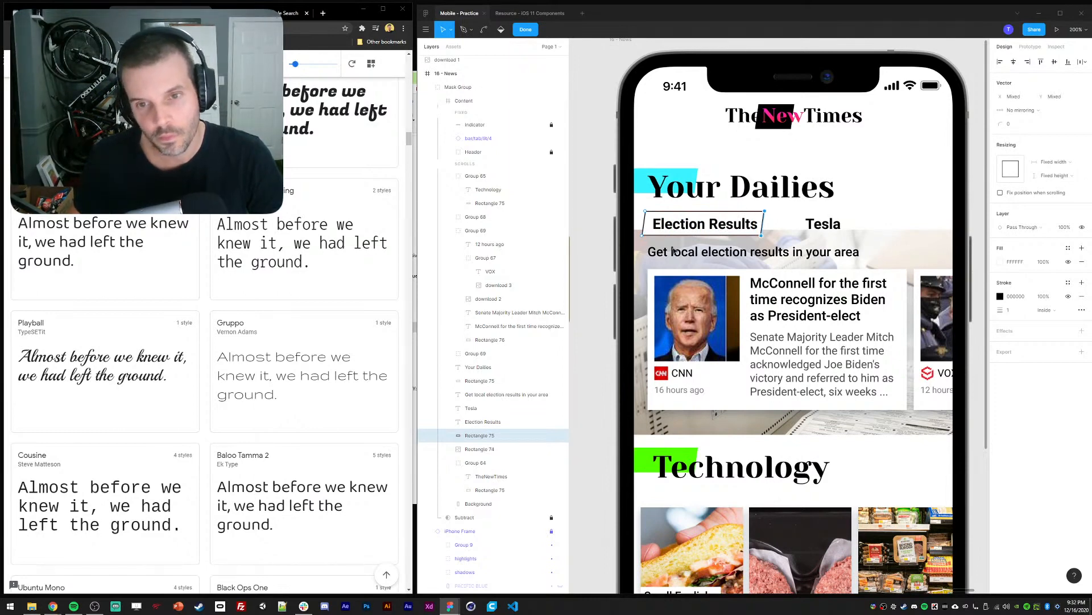
{"action": "key", "text": "Escape"}
{"action": "key", "text": "Escape"}
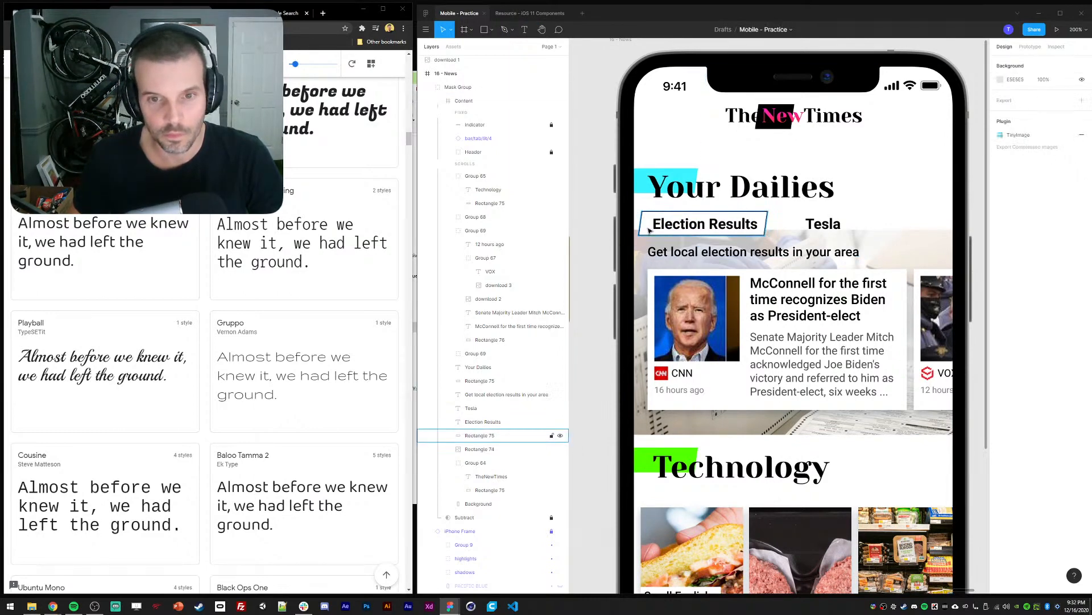
Centre the Election Results text and its outlined shape on each other horizontally and vertically
{"action": "left_click", "coordinate": [649, 231]}
{"action": "left_click", "coordinate": [691, 227], "text": "shift"}
{"action": "left_click", "coordinate": [1014, 62]}
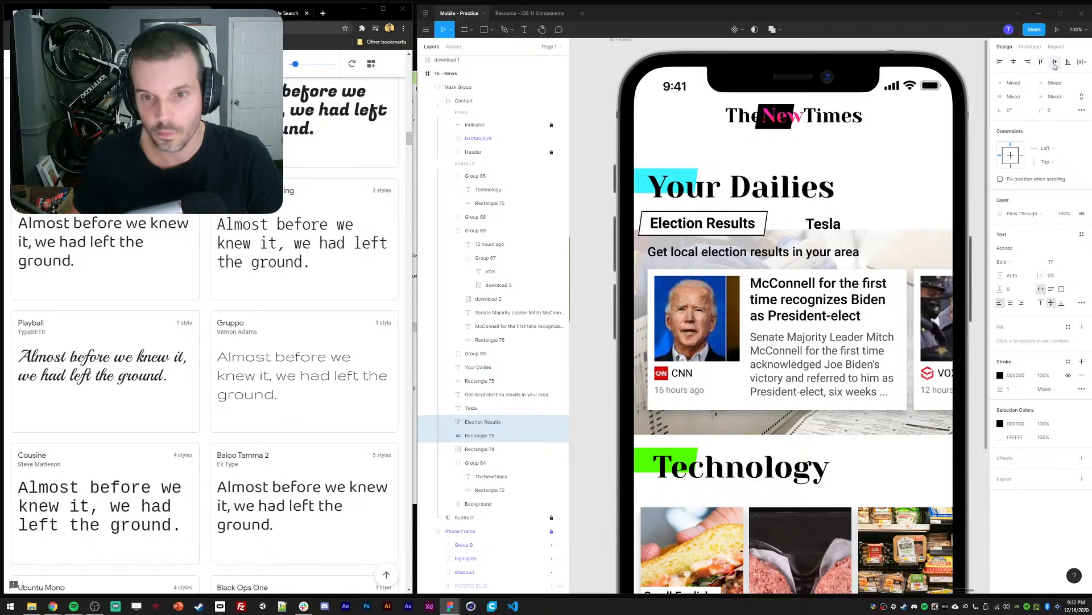
{"action": "left_click", "coordinate": [599, 234]}
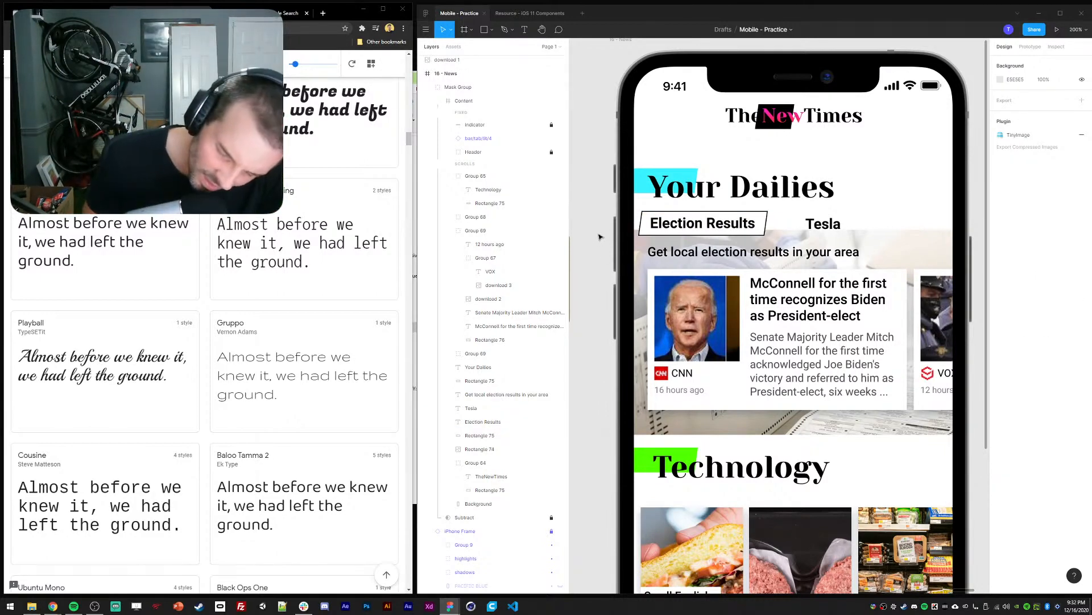
Set the height of the outlined shape behind Election Results to 40
{"action": "left_click", "coordinate": [644, 233]}
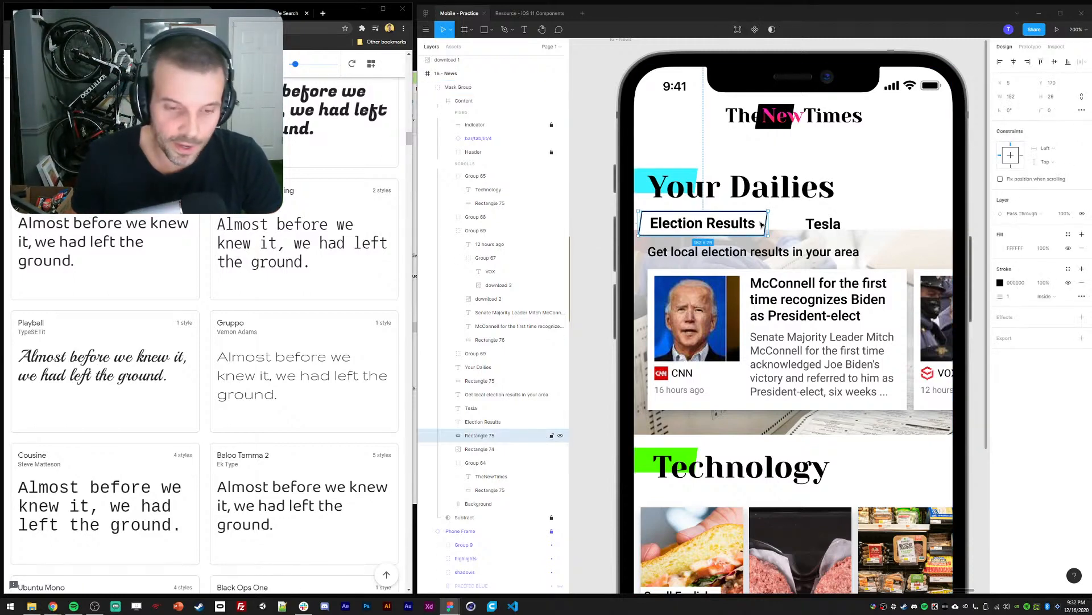
{"action": "left_click", "coordinate": [1048, 100]}
{"action": "type", "text": "40"}
{"action": "key", "text": "Return"}
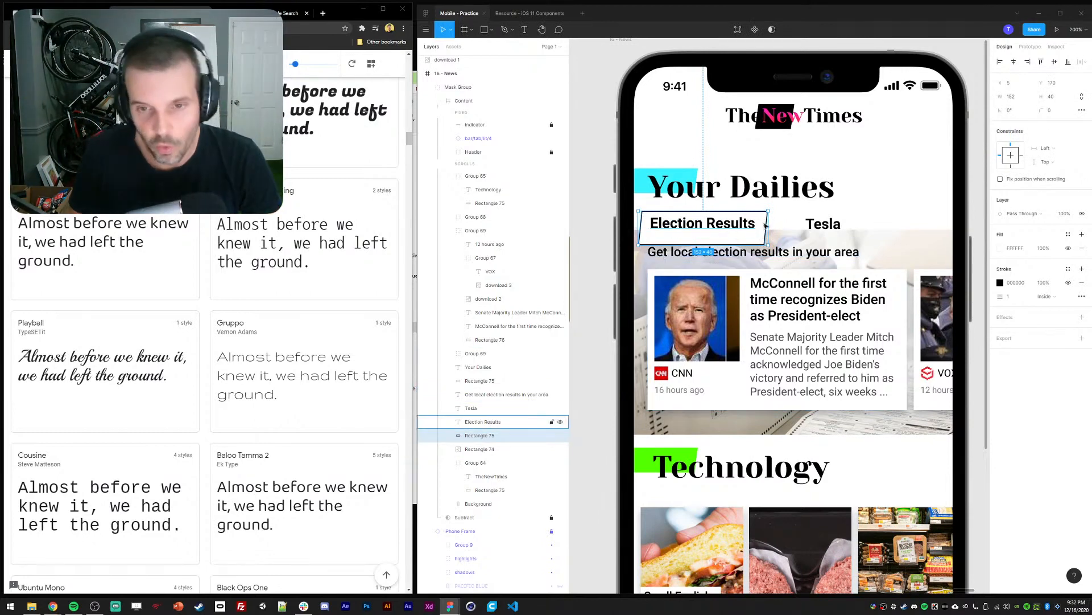
Try to reshape and reposition the taller outlined shape around the Election Results label by moving its corner points
{"action": "left_click", "coordinate": [783, 226]}
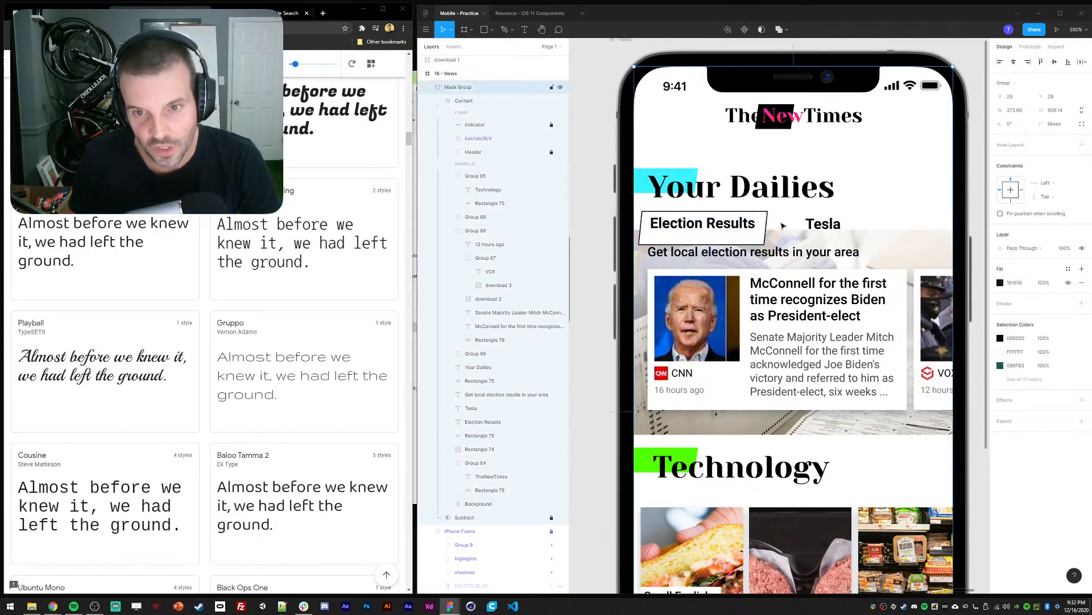
{"action": "double_click", "coordinate": [756, 232], "text": "ctrl"}
{"action": "left_click_drag", "start_coordinate": [776, 207], "coordinate": [636, 223]}
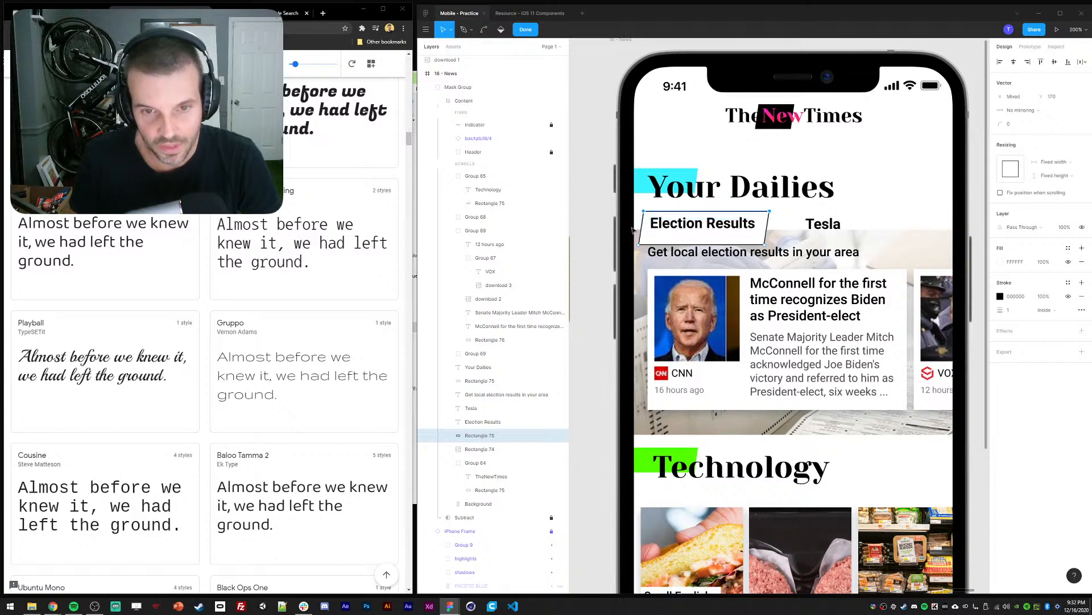
{"action": "key", "text": "Return"}
{"action": "left_click_drag", "start_coordinate": [754, 243], "coordinate": [716, 224]}
{"action": "double_click", "coordinate": [742, 137]}
{"action": "key", "text": "Return"}
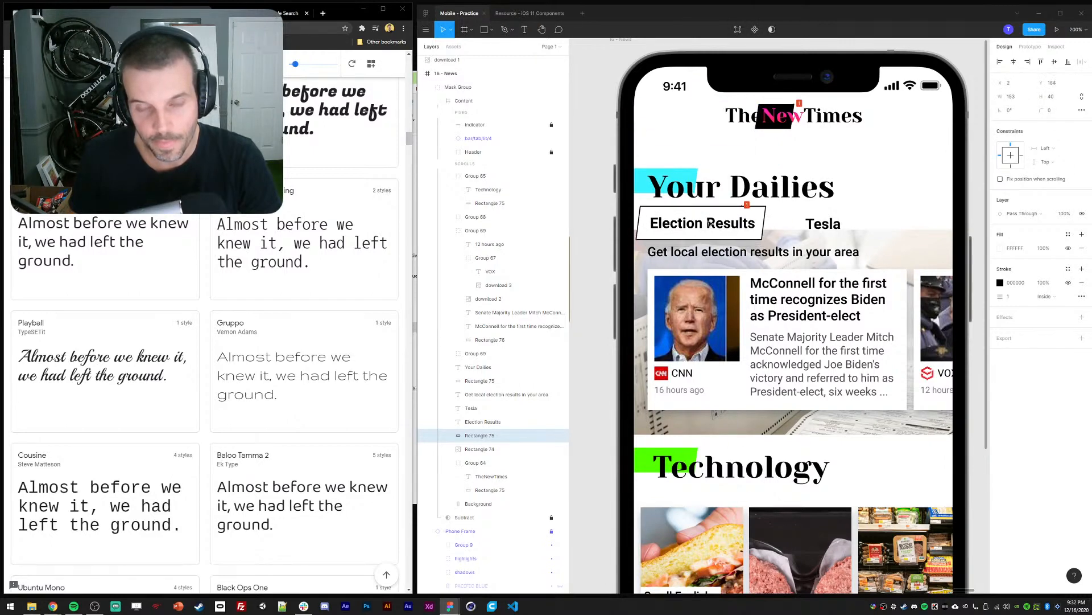
{"action": "double_click", "coordinate": [645, 233]}
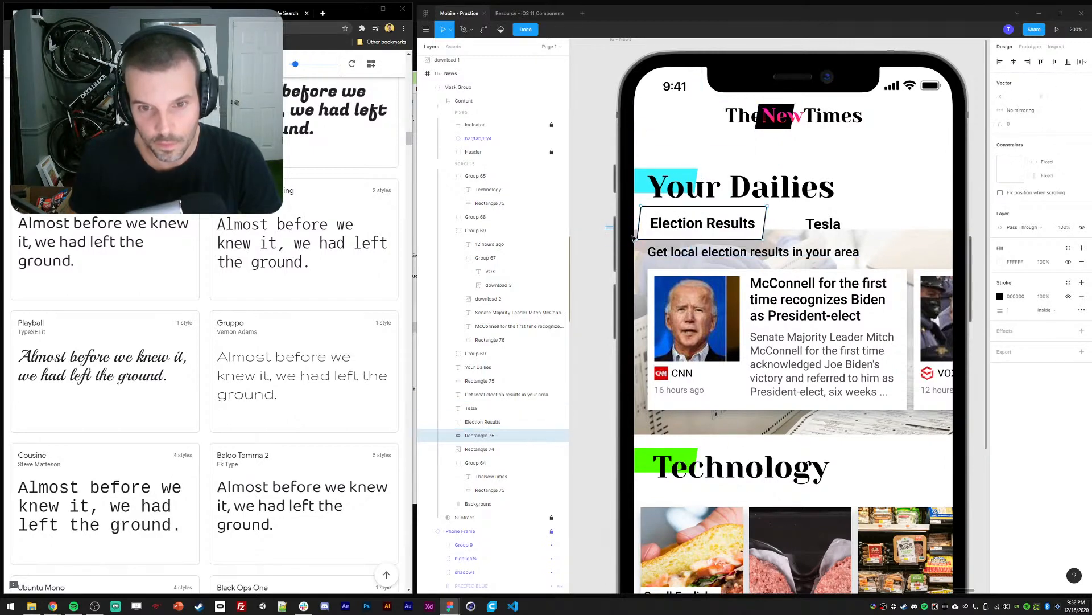
Undo the height change and the corner point edits of the Election Results outline
{"action": "key", "text": "ctrl+z"}
{"action": "key", "text": "ctrl+z"}
{"action": "key", "text": "ctrl+z"}
{"action": "key", "text": "ctrl+z"}
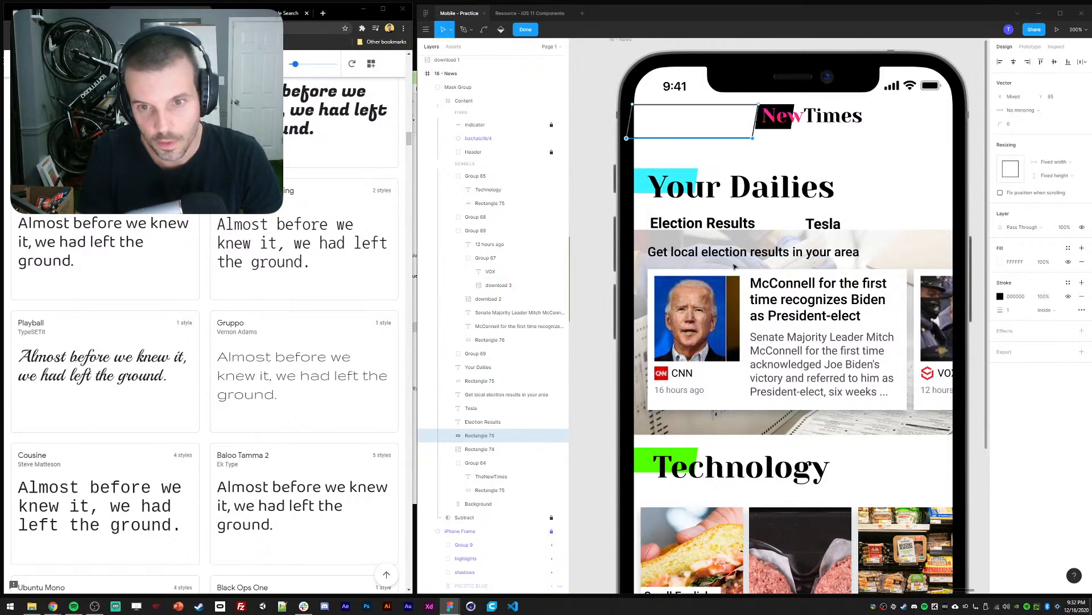
{"action": "key", "text": "ctrl+shift+z"}
{"action": "key", "text": "ctrl+shift+z"}
{"action": "key", "text": "ctrl+shift+z"}
{"action": "key", "text": "ctrl+shift+z"}
{"action": "key", "text": "ctrl+shift+z"}
{"action": "key", "text": "ctrl+shift+z"}
{"action": "key", "text": "ctrl+shift+z"}
{"action": "key", "text": "ctrl+shift+z"}
{"action": "key", "text": "ctrl+shift+z"}
{"action": "key", "text": "ctrl+shift+z"}
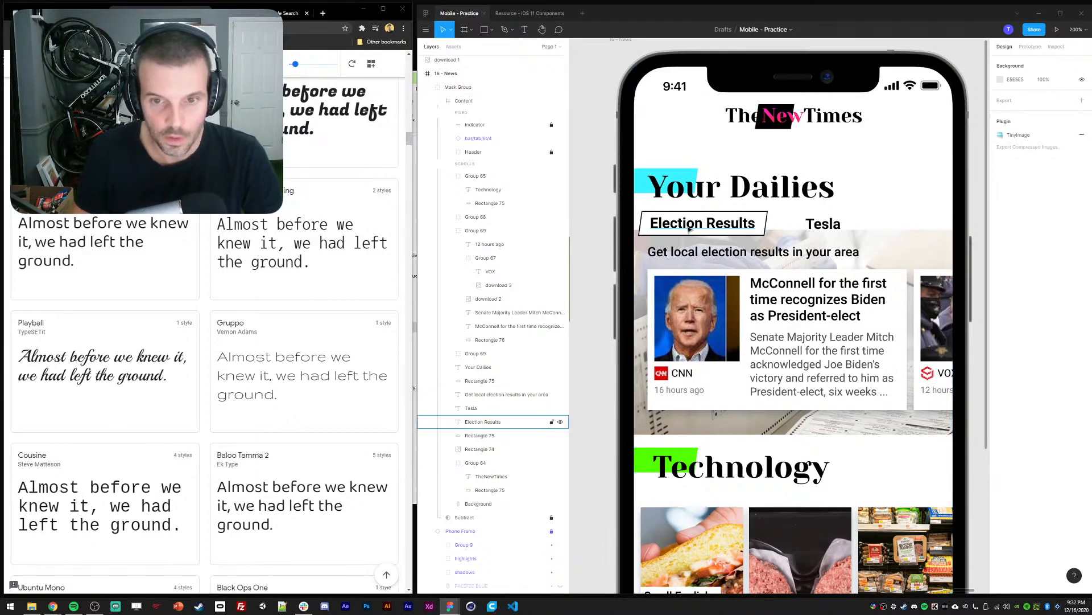
Set the X position of the outlined shape behind Election Results to 16
{"action": "key", "text": "shift+0"}
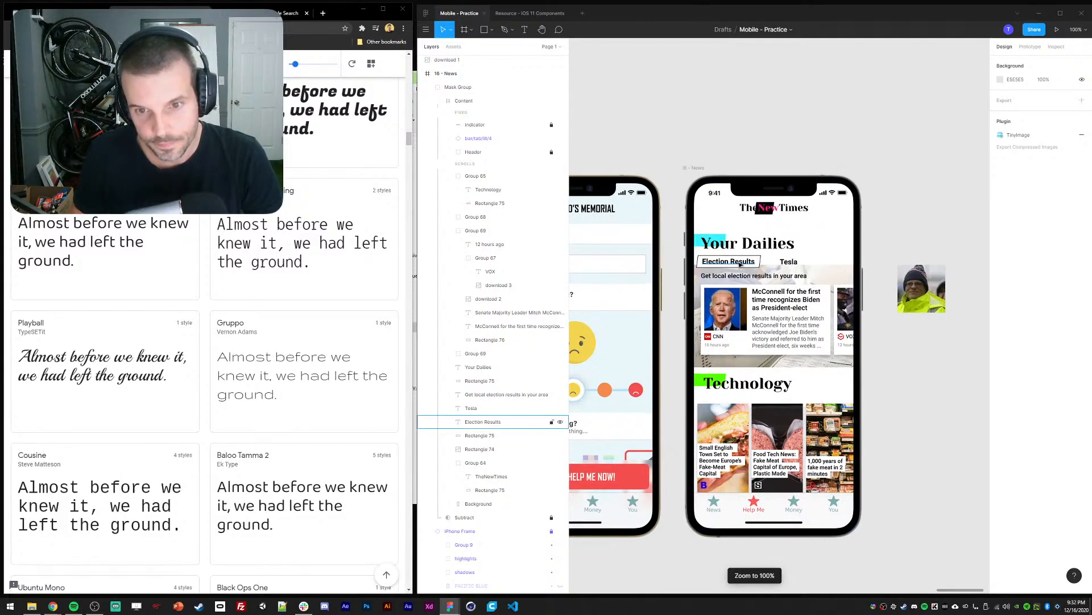
{"action": "left_click", "coordinate": [760, 261]}
{"action": "left_click", "coordinate": [677, 246]}
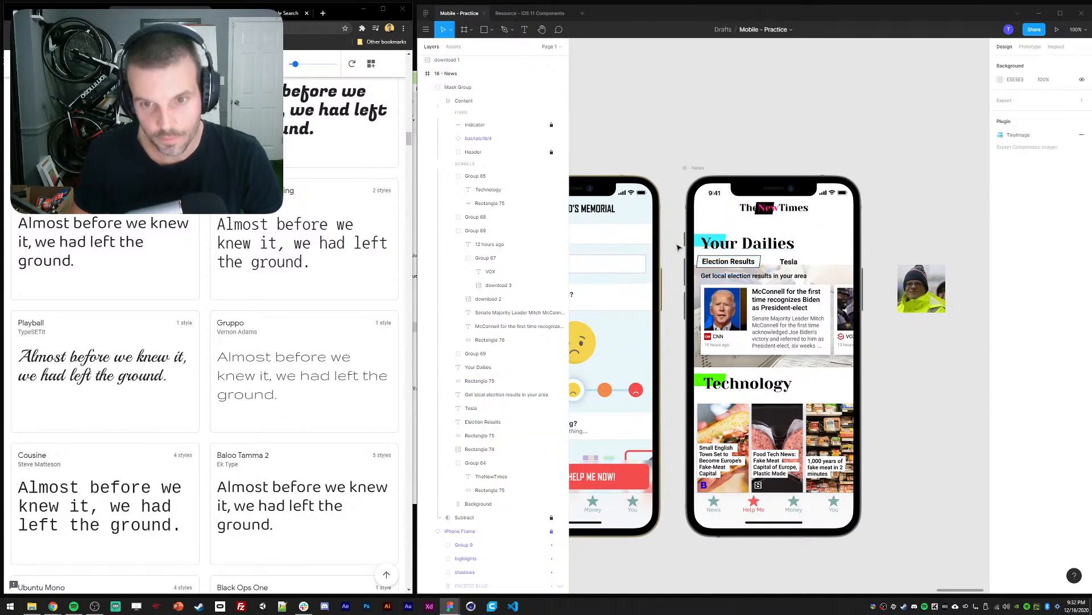
{"action": "left_click_drag", "start_coordinate": [688, 151], "coordinate": [676, 127]}
{"action": "key", "text": "ctrl+plus"}
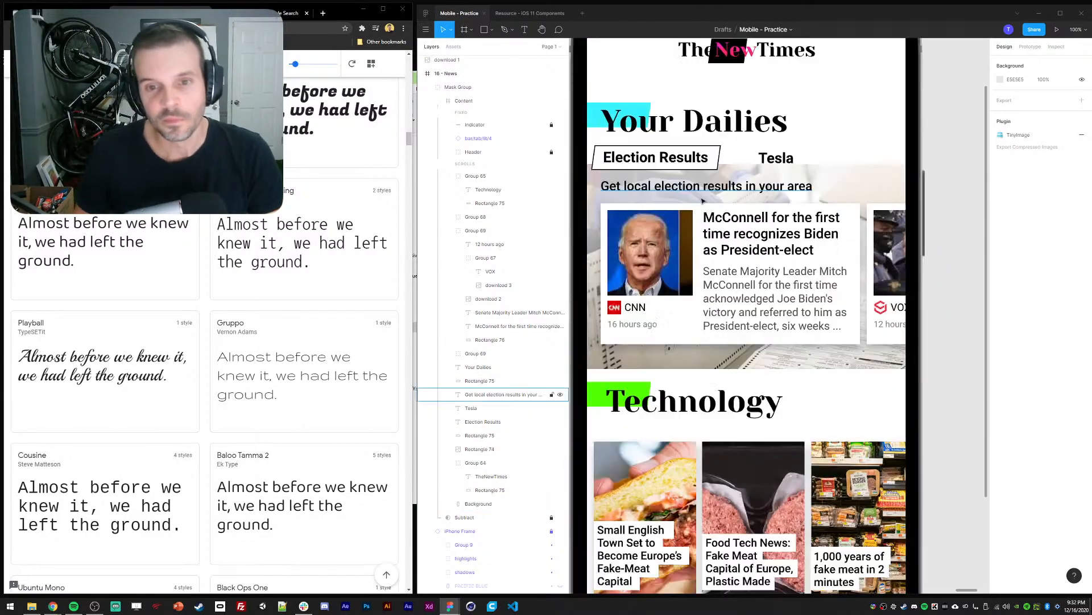
{"action": "left_click_drag", "start_coordinate": [636, 179], "coordinate": [722, 225]}
{"action": "left_click", "coordinate": [722, 212], "text": "ctrl"}
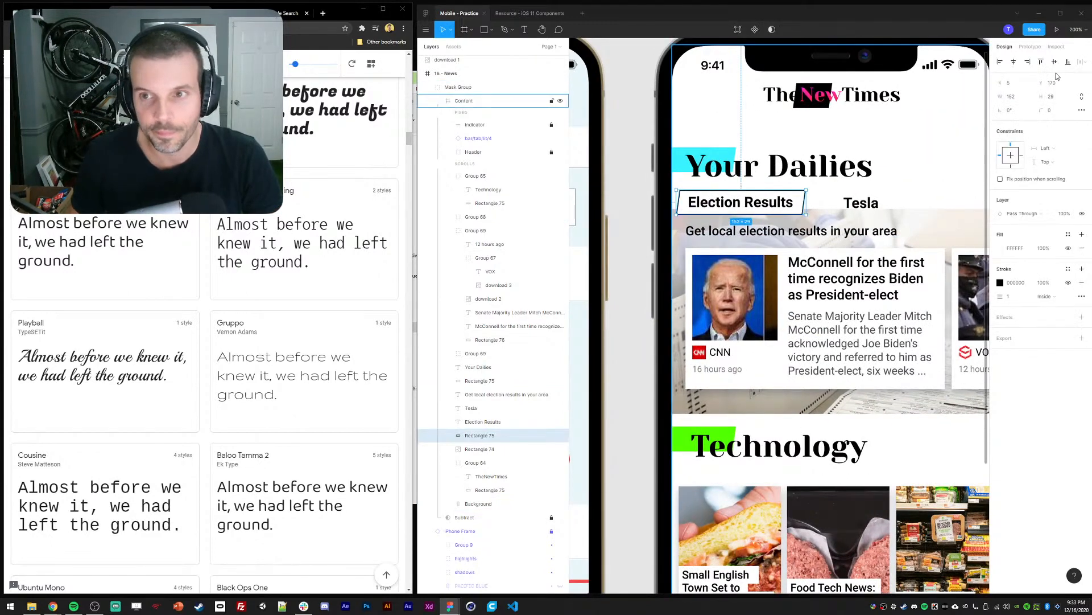
{"action": "left_click", "coordinate": [1013, 84]}
{"action": "type", "text": "16"}
{"action": "key", "text": "Return"}
Move the Election Results label to the right so it sits centred inside its outline
{"action": "left_click", "coordinate": [714, 204]}
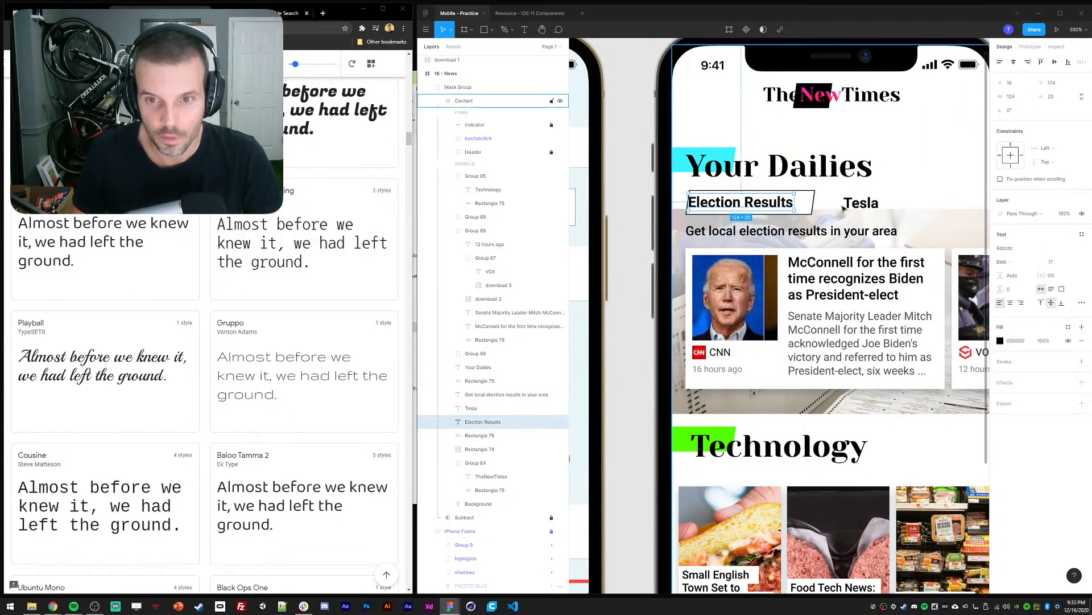
{"action": "key", "text": "shift+Right"}
{"action": "key", "text": "Right"}
{"action": "key", "text": "Right"}
{"action": "left_click", "coordinate": [810, 199], "text": "shift"}
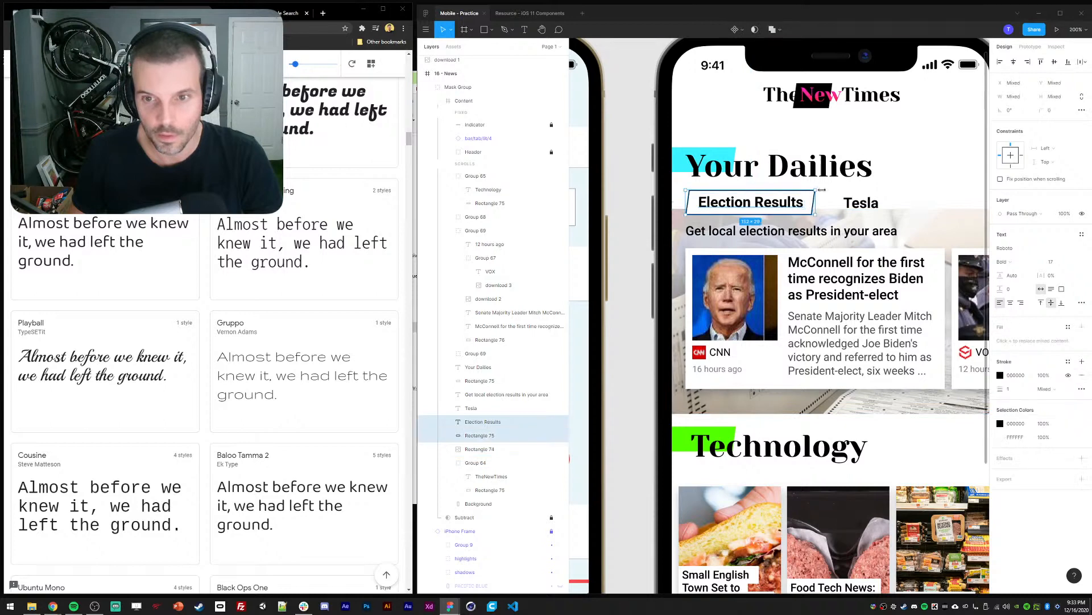
Lower the bottom corner points of the Election Results outline to make the shape about 35 tall
{"action": "left_click", "coordinate": [695, 219]}
{"action": "left_click_drag", "start_coordinate": [695, 209], "coordinate": [844, 235]}
{"action": "key", "text": "ctrl+z"}
{"action": "double_click", "coordinate": [693, 203]}
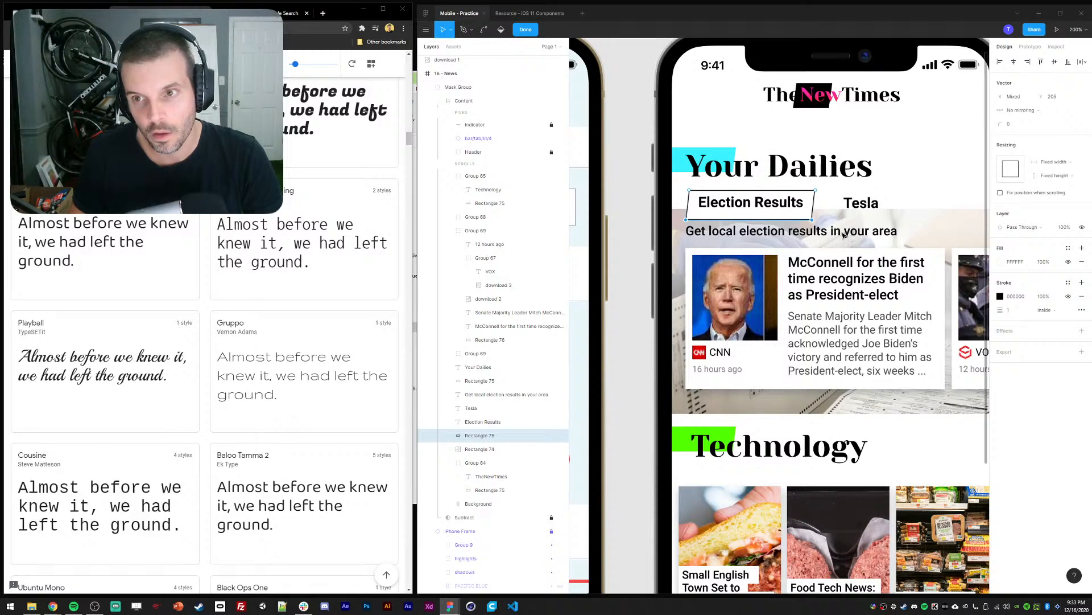
{"action": "key", "text": "Escape"}
Move the taller outline clear of its label to work on its bottom corner points, and place it back around Election Results
{"action": "left_click_drag", "start_coordinate": [802, 217], "coordinate": [783, 112]}
{"action": "double_click", "coordinate": [783, 112]}
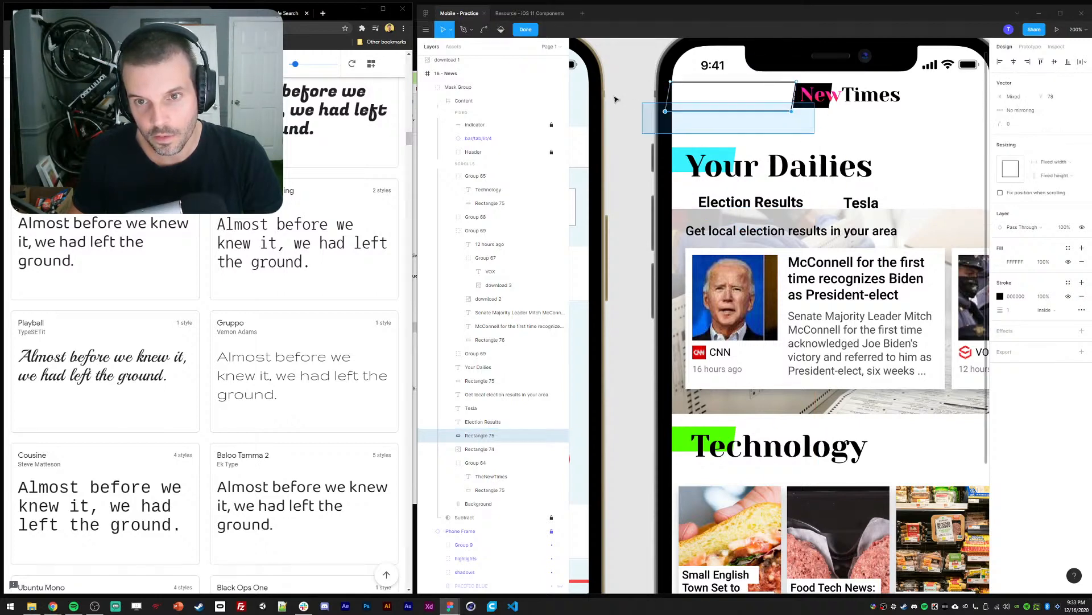
{"action": "key", "text": "Escape"}
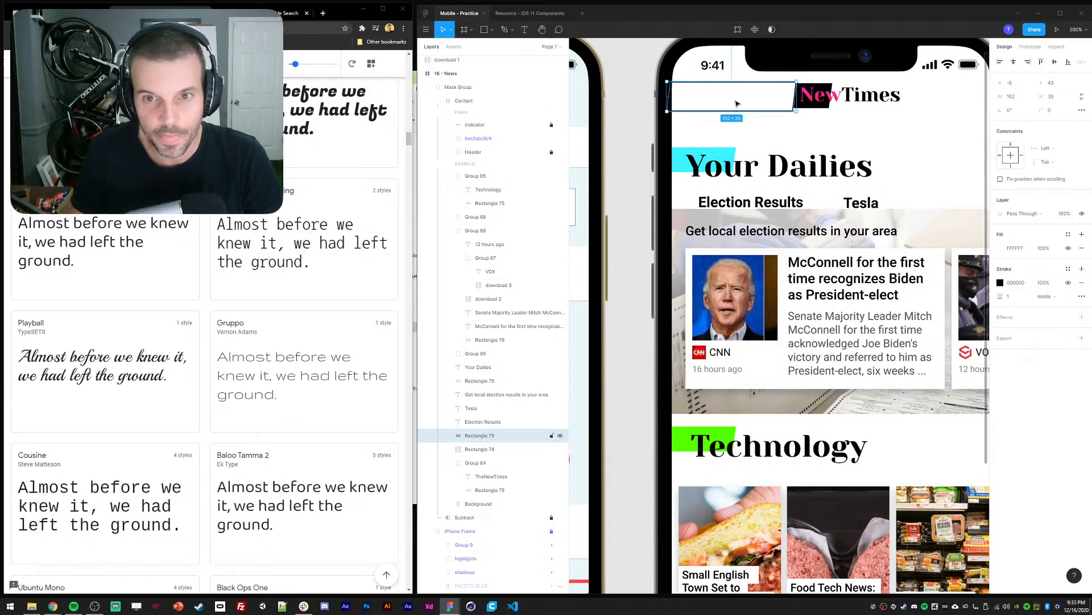
{"action": "left_click_drag", "start_coordinate": [736, 103], "coordinate": [751, 211]}
{"action": "key", "text": "Escape"}
{"action": "key", "text": "ctrl+0"}
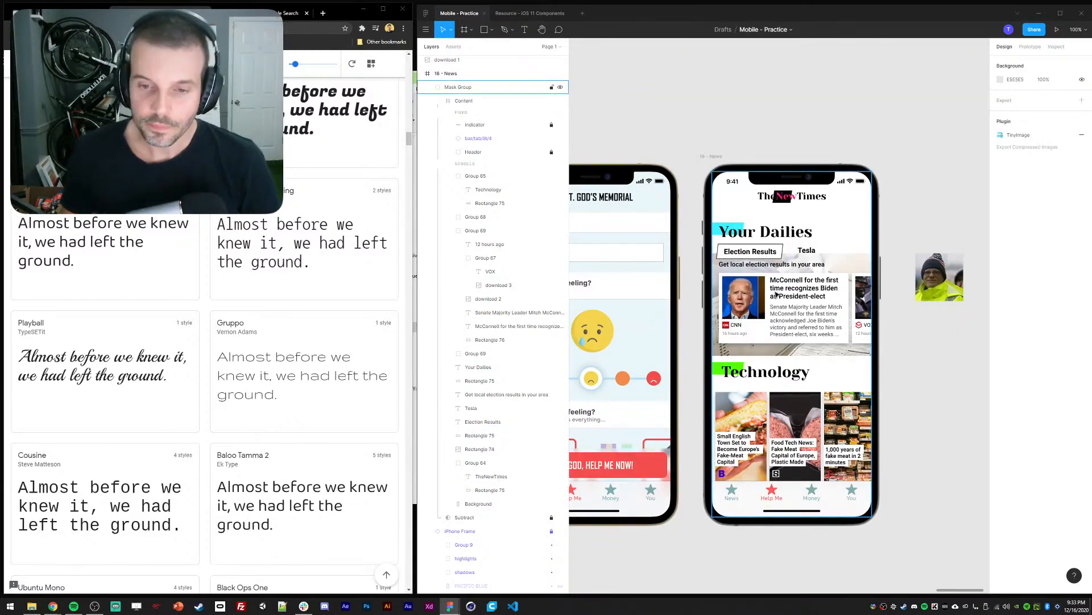
Try nudging the "Get local election results in your area" line upward beneath the Election Results tab
{"action": "left_click", "coordinate": [731, 266]}
{"action": "key", "text": "Up"}
{"action": "key", "text": "Up"}
{"action": "key", "text": "Up"}
{"action": "key", "text": "Up"}
{"action": "key", "text": "Up"}
{"action": "key", "text": "Up"}
{"action": "key", "text": "Up"}
{"action": "key", "text": "Up"}
{"action": "key", "text": "Up"}
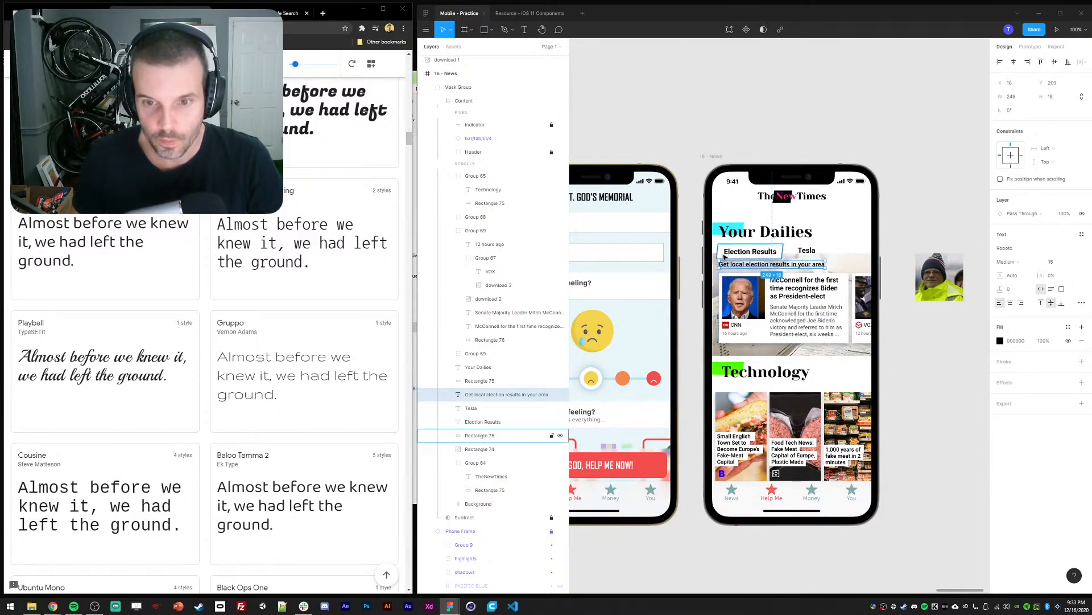
Nudge the Election Results outline and its label slightly to the left
{"action": "key", "text": "Escape"}
{"action": "left_click", "coordinate": [717, 258]}
{"action": "double_click", "coordinate": [718, 256]}
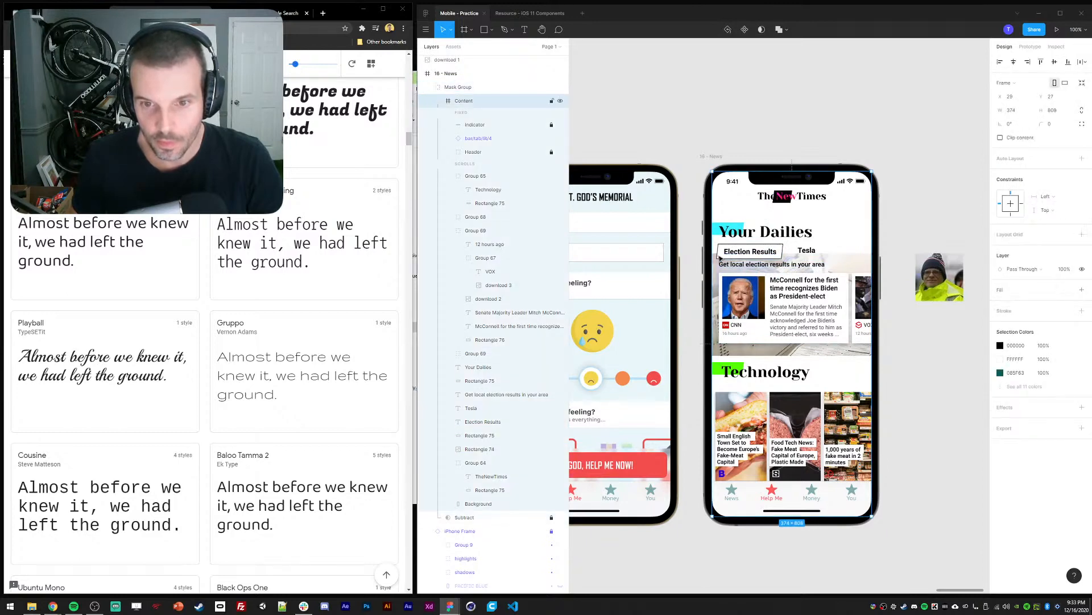
{"action": "double_click", "coordinate": [718, 255]}
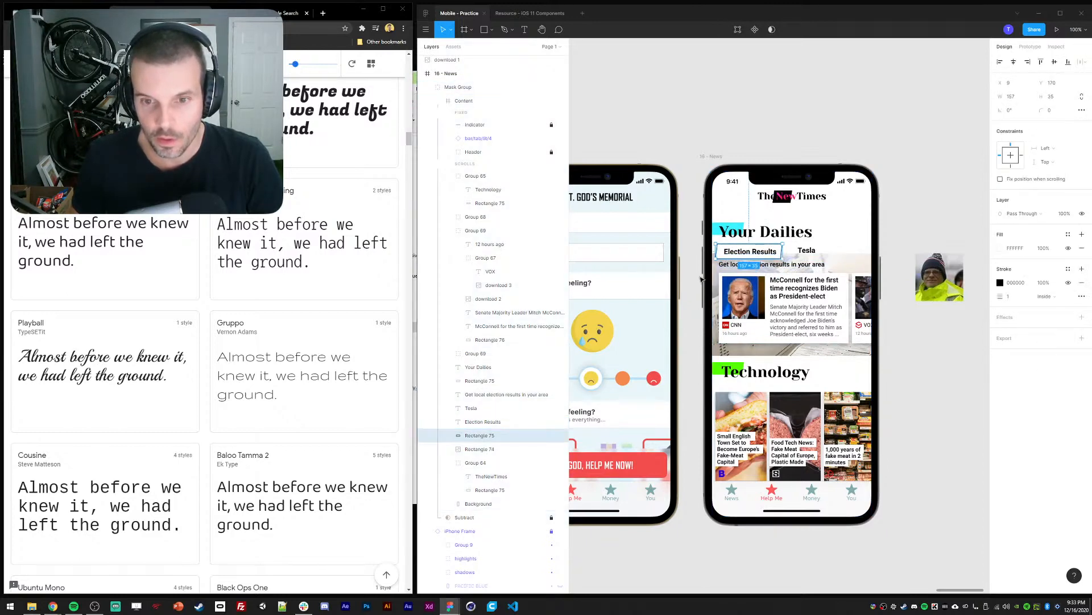
{"action": "left_click", "coordinate": [750, 250]}
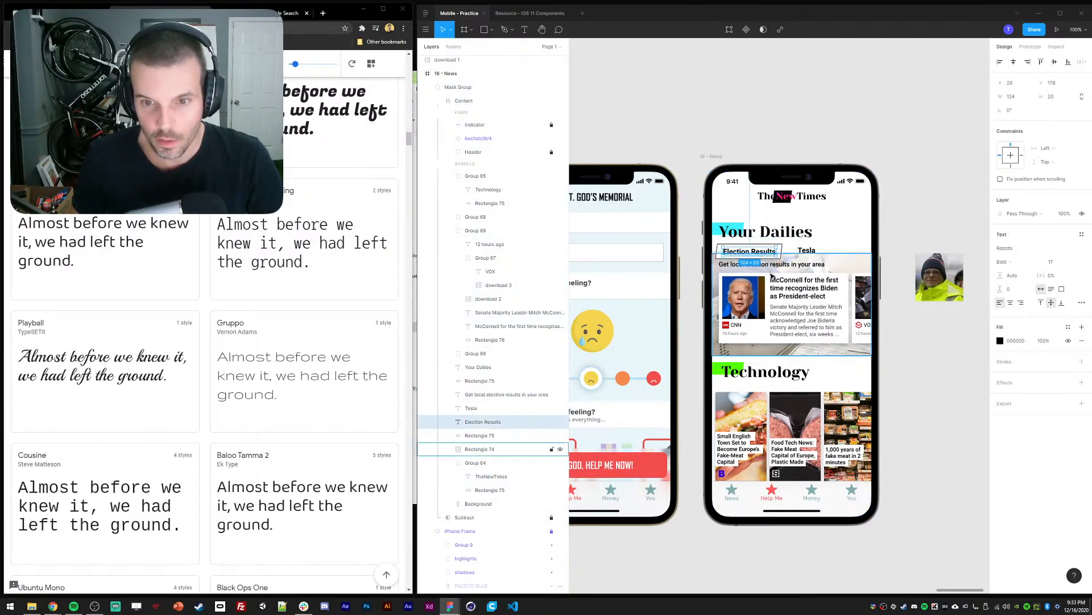
Duplicate the Election Results outline and place the copy behind the Tesla label
{"action": "left_click", "coordinate": [716, 252]}
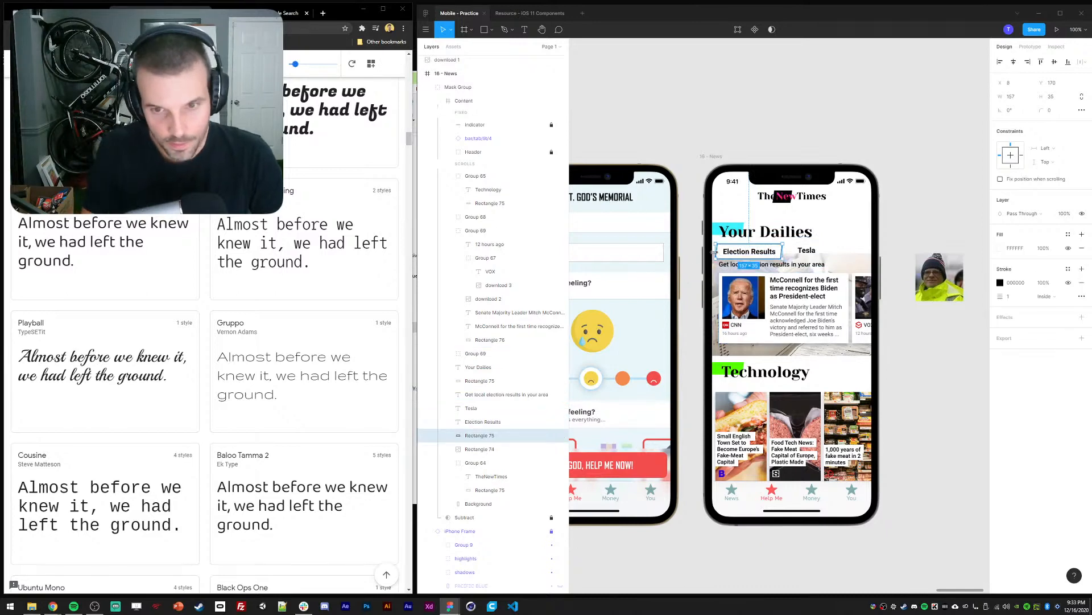
{"action": "key", "text": "ctrl+d"}
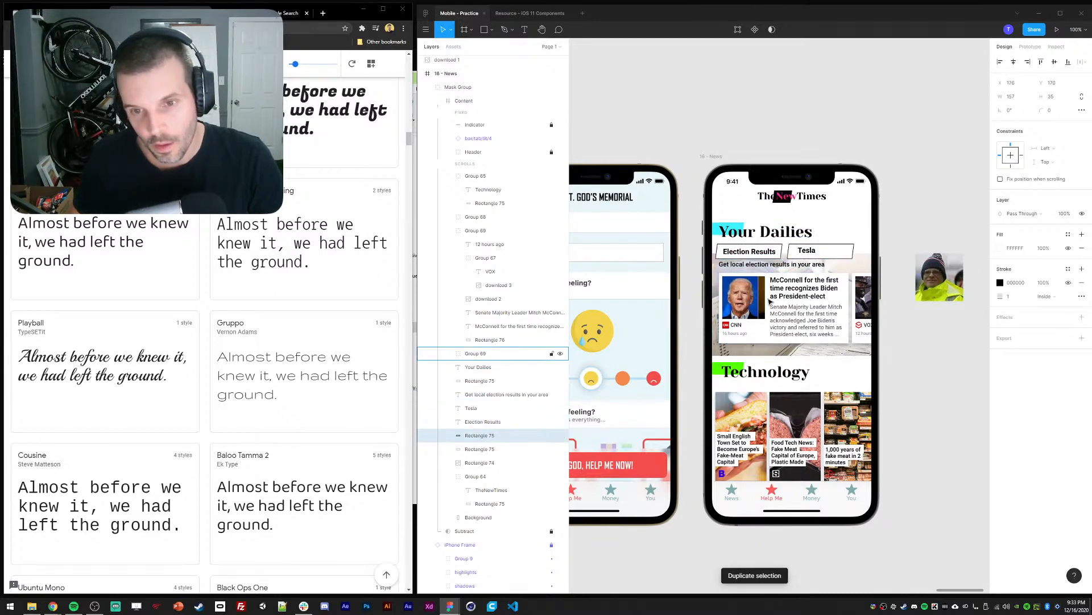
{"action": "key", "text": "shift+Right"}
Align the bottom edges of the Tesla and Election Results labels
{"action": "left_click", "coordinate": [806, 254]}
{"action": "left_click", "coordinate": [768, 252], "text": "shift"}
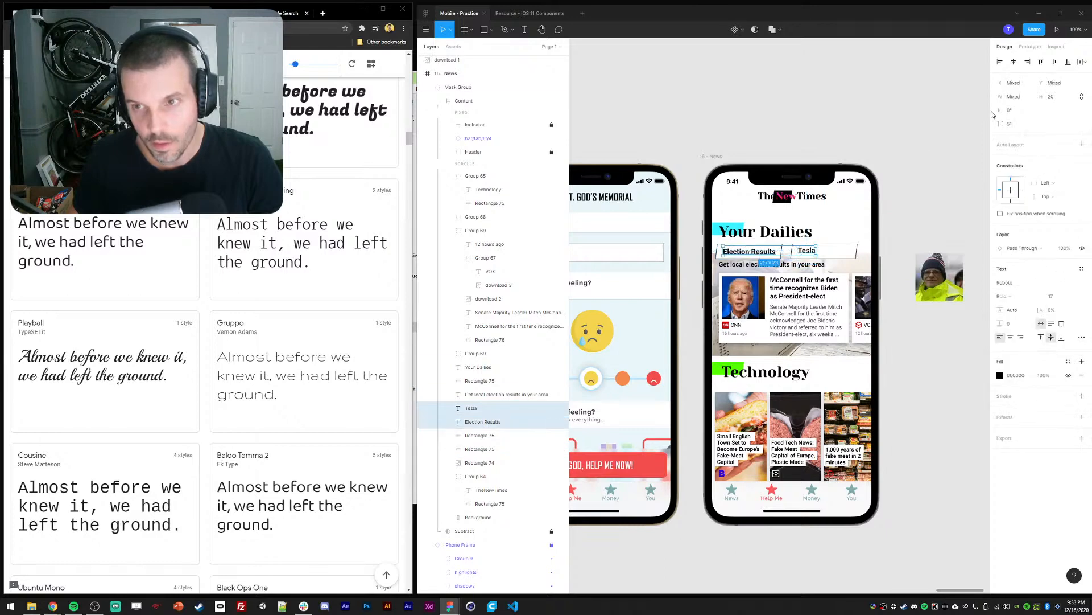
{"action": "left_click", "coordinate": [1069, 62]}
{"action": "left_click", "coordinate": [832, 76]}
Narrow the Tesla outline to about 75 wide by moving its right corner points closer to the label
{"action": "double_click", "coordinate": [836, 251]}
{"action": "double_click", "coordinate": [836, 251]}
{"action": "left_click_drag", "start_coordinate": [842, 222], "coordinate": [891, 293]}
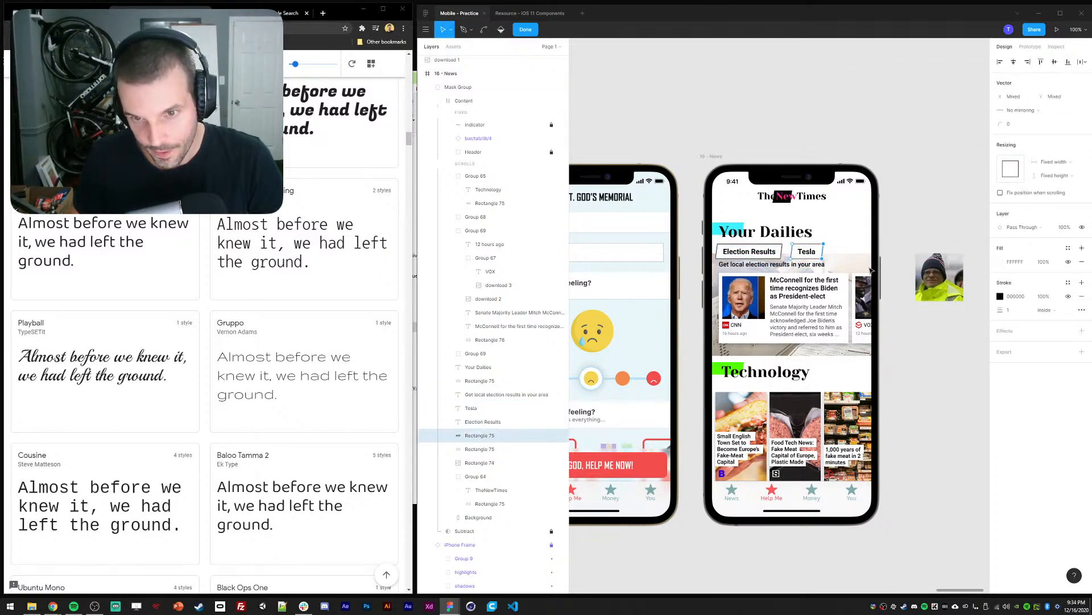
{"action": "key", "text": "Escape"}
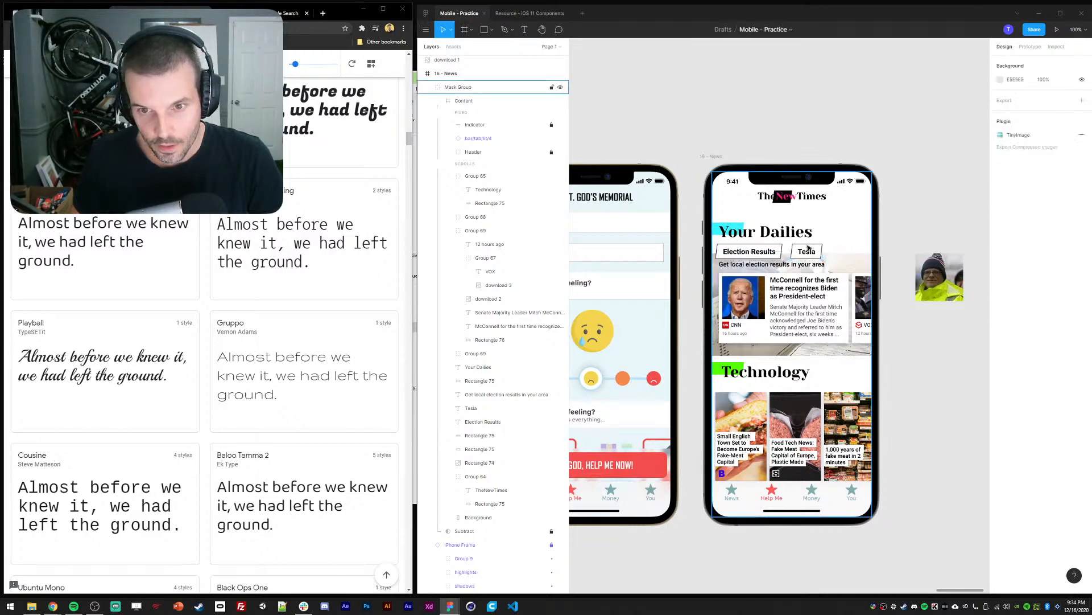
Duplicate the Tesla label with its outline and place the copy to its right as a third tab
{"action": "left_click", "coordinate": [816, 255]}
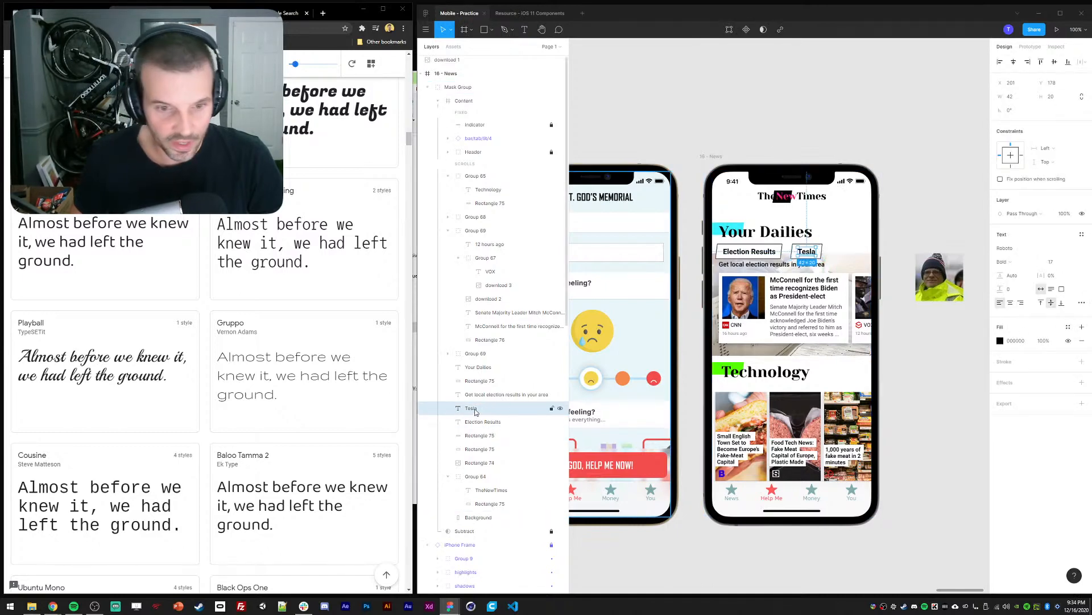
{"action": "left_click", "coordinate": [470, 436], "text": "shift"}
{"action": "key", "text": "ctrl+d"}
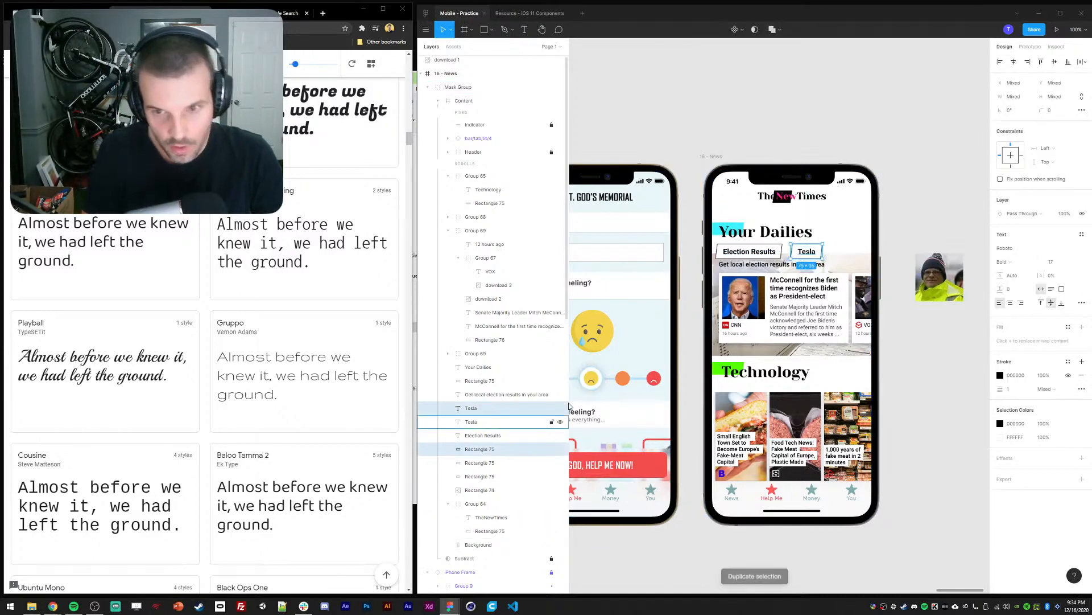
{"action": "key", "text": "shift+Right"}
{"action": "key", "text": "shift+Right"}
{"action": "key", "text": "shift+Right"}
{"action": "key", "text": "shift+Right"}
{"action": "key", "text": "shift+Right"}
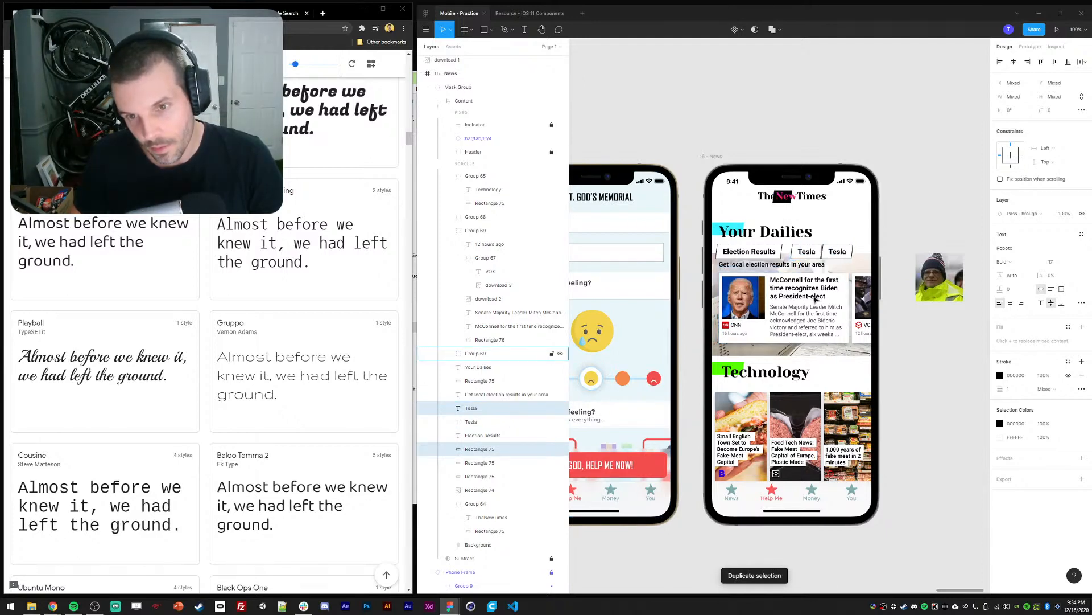
{"action": "key", "text": "shift+Right"}
{"action": "key", "text": "shift+Right"}
Shift both Tesla tabs left together, closer to the Election Results tab
{"action": "left_click", "coordinate": [812, 254], "text": "shift"}
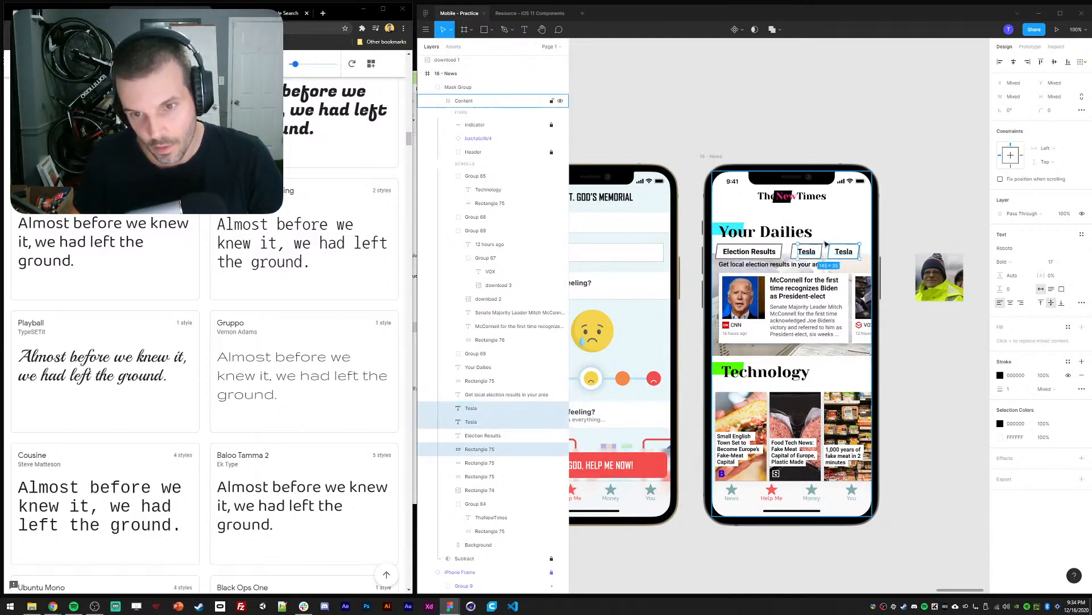
{"action": "left_click", "coordinate": [821, 255], "text": "shift"}
{"action": "key", "text": "shift+Left"}
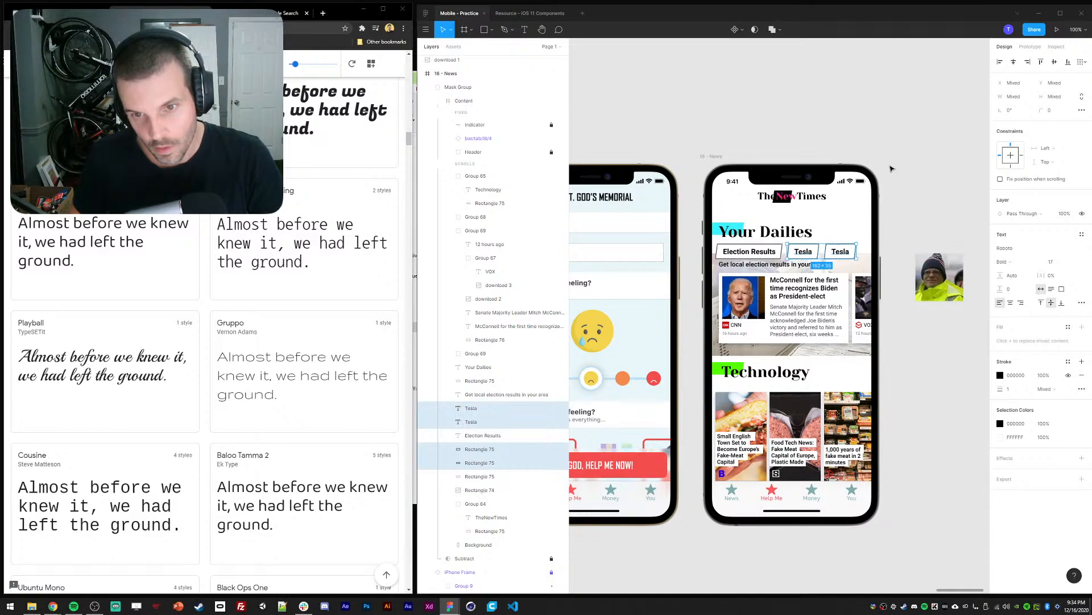
{"action": "left_click", "coordinate": [892, 169]}
Bring up the Google News headlines in the browser for topic ideas and change the third tab's label to Stimulus in Figma
{"action": "left_click", "coordinate": [171, 27]}
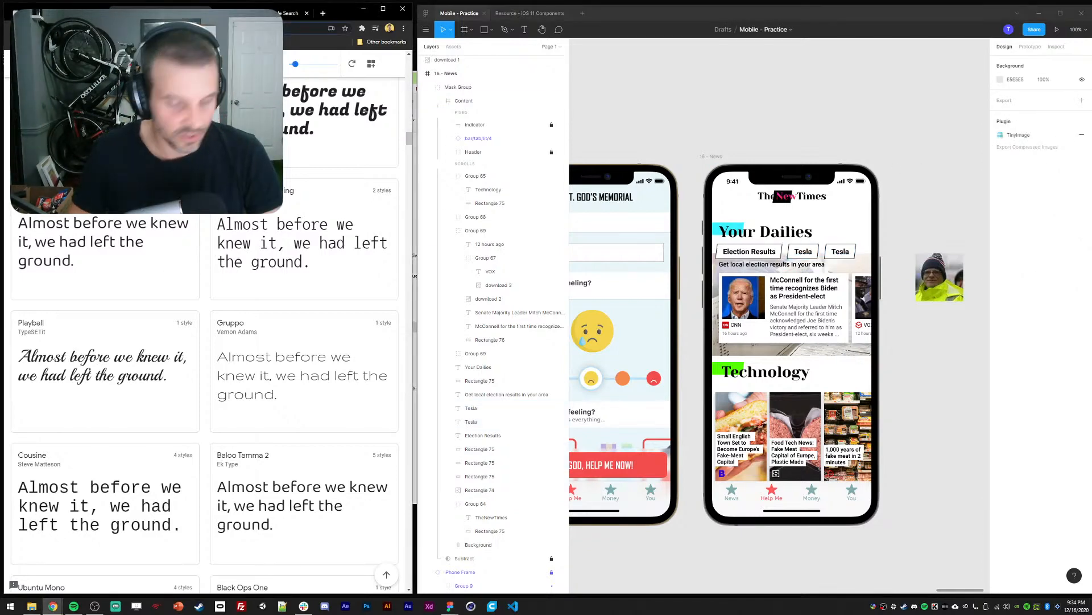
{"action": "key", "text": "Return"}
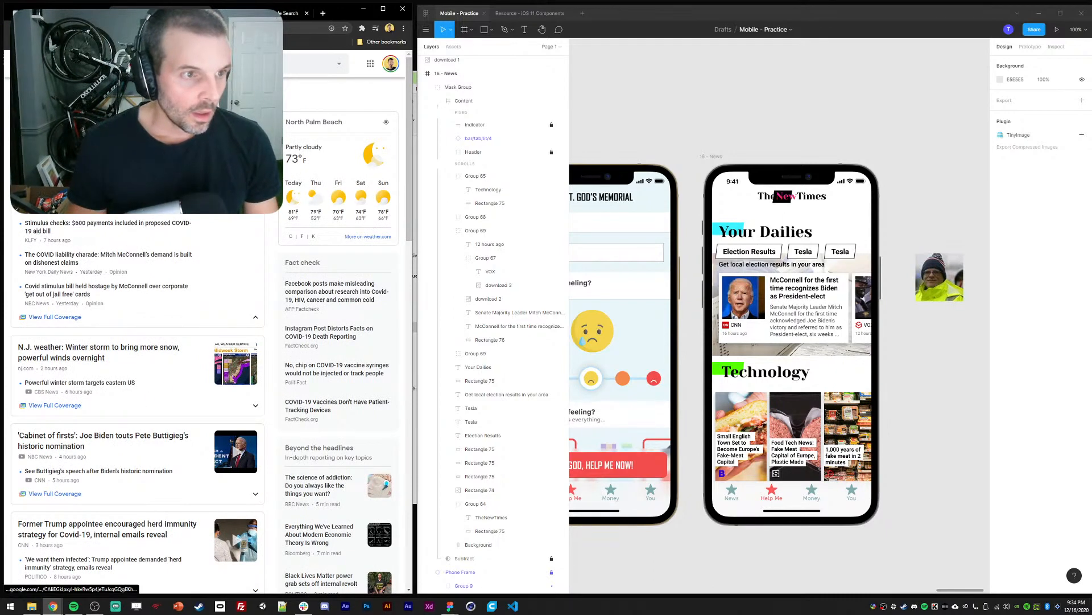
{"action": "left_click", "coordinate": [869, 255]}
{"action": "left_click", "coordinate": [841, 252]}
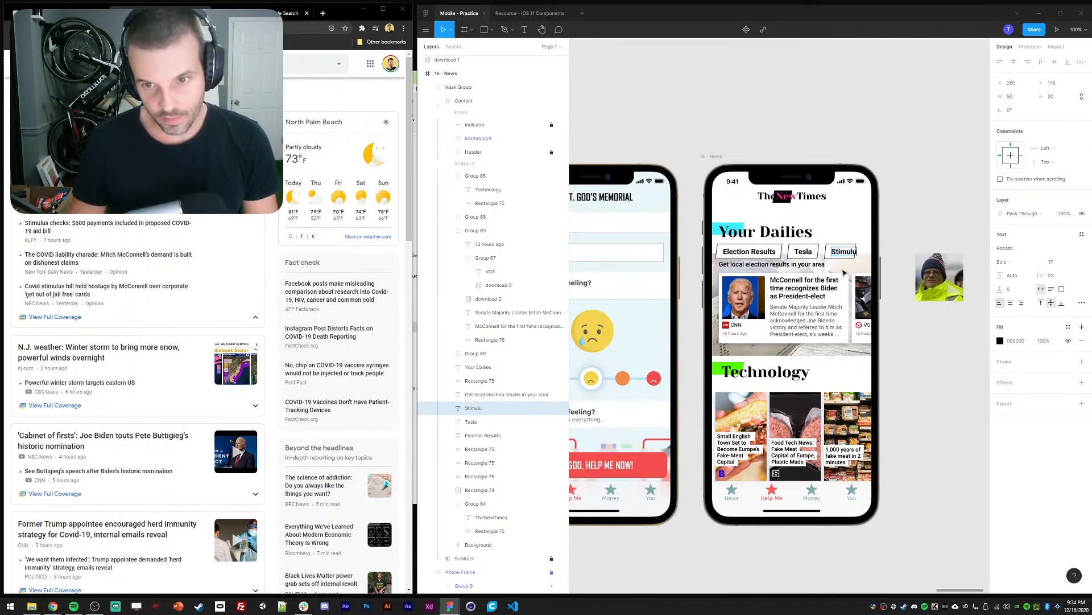
{"action": "key", "text": "Escape"}
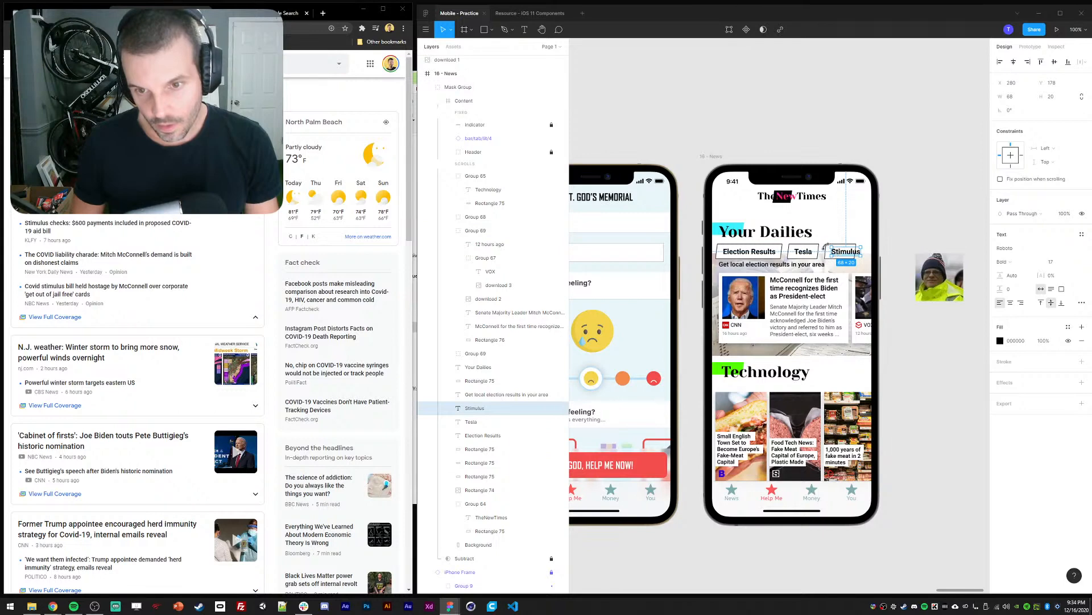
Widen the Stimulus outline by moving its right corner points so it encloses the whole label
{"action": "left_click", "coordinate": [478, 449]}
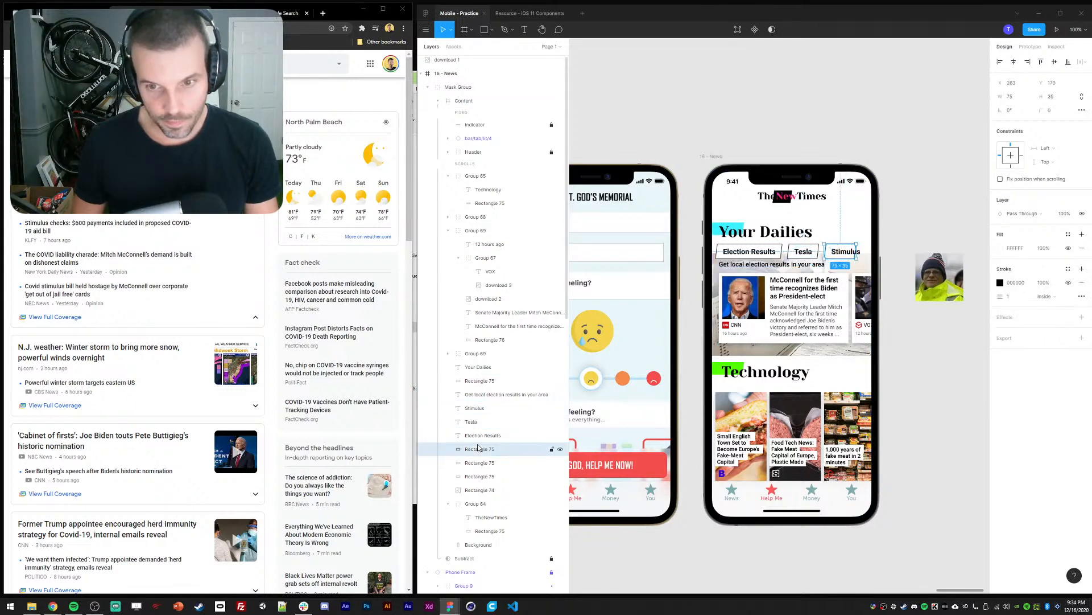
{"action": "key", "text": "Return"}
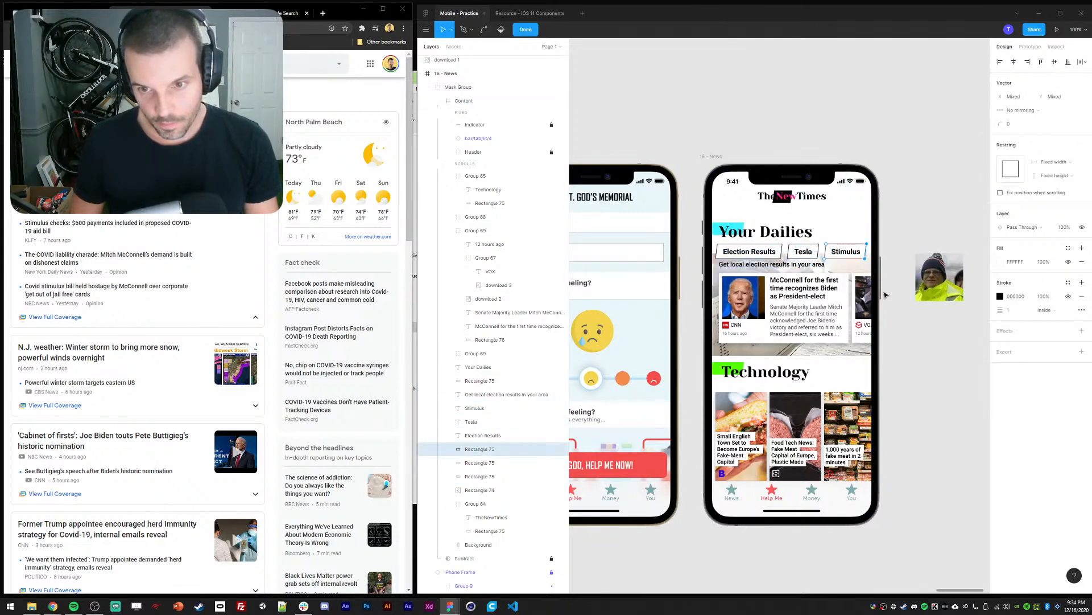
{"action": "left_click", "coordinate": [922, 191]}
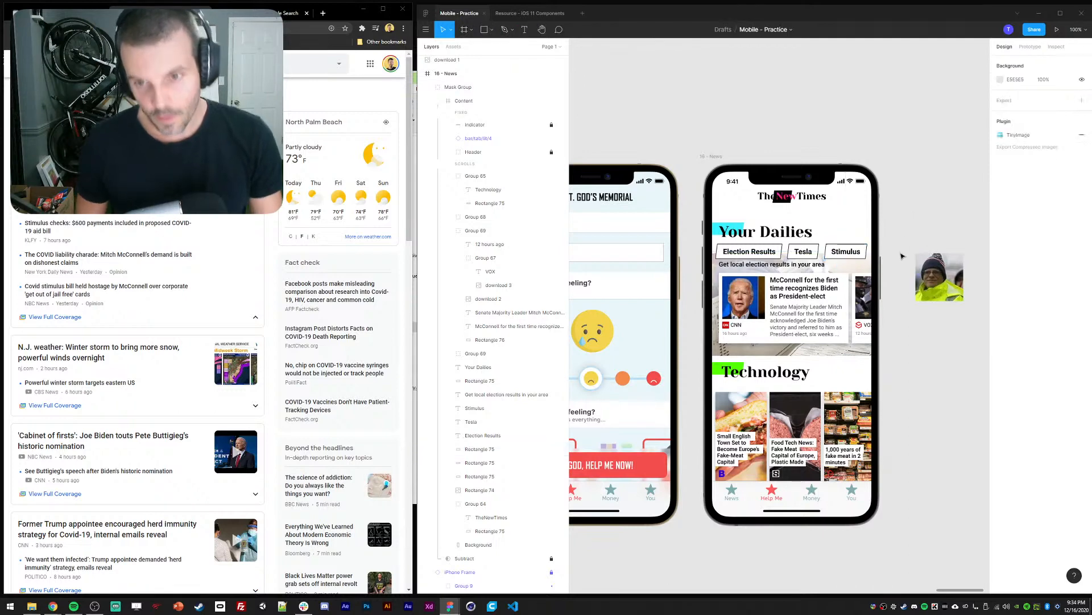
Browse further news headlines in the browser and change the middle tab's label to Tesla Stock in Figma
{"action": "left_click", "coordinate": [847, 252]}
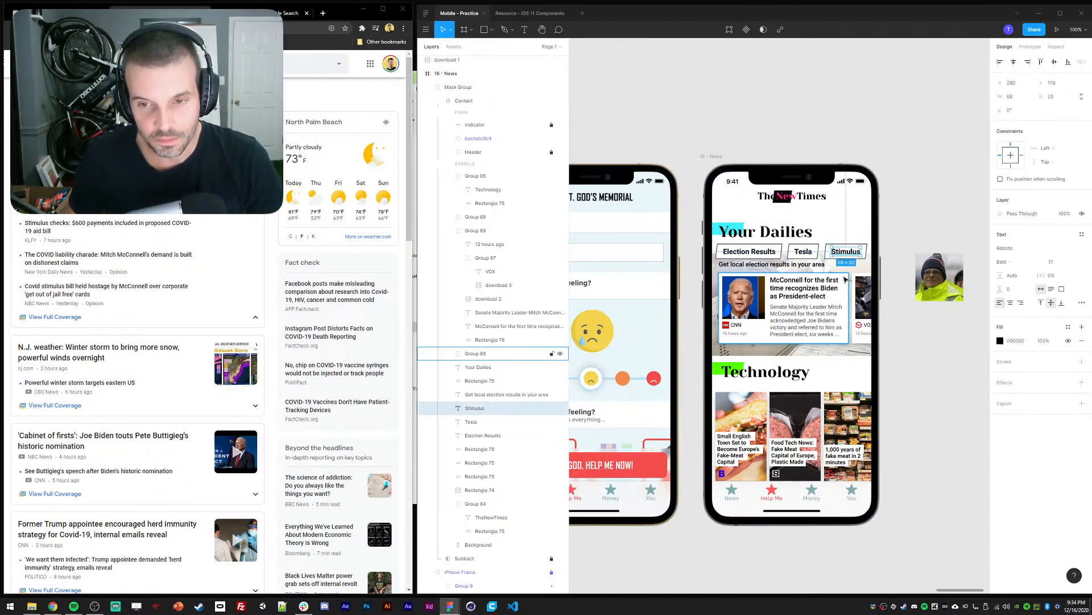
{"action": "scroll", "coordinate": [129, 371], "scroll_direction": "down", "scroll_amount": 3}
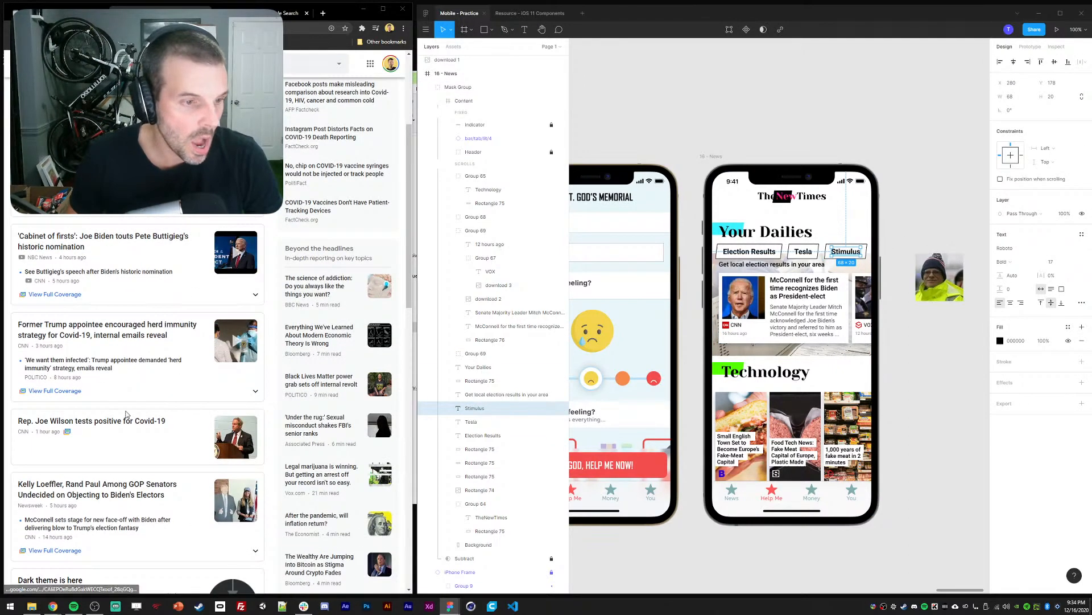
{"action": "double_click", "coordinate": [809, 254]}
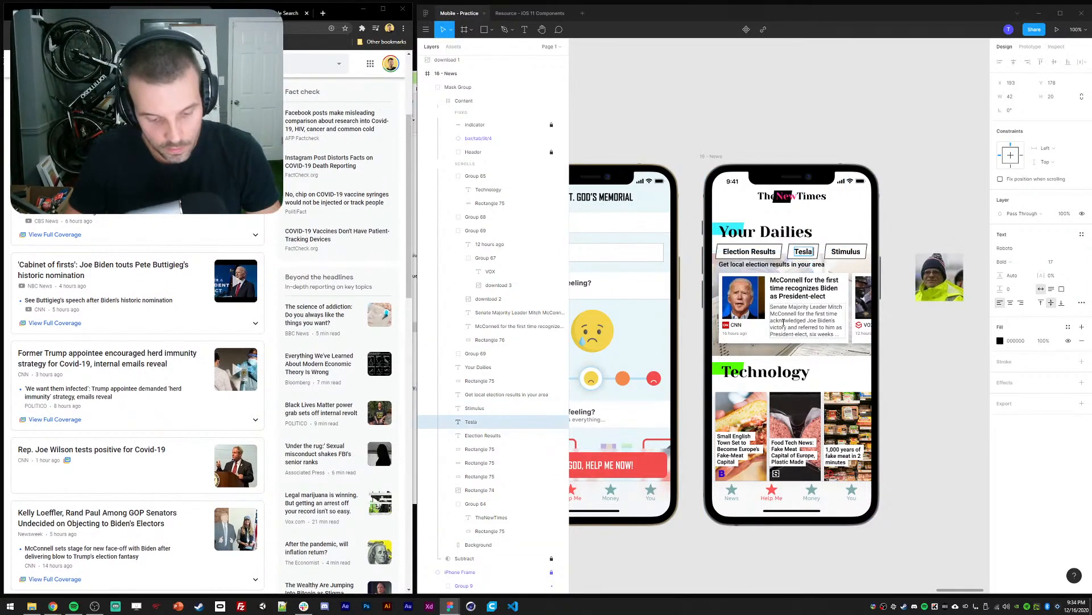
{"action": "type", "text": "Stock"}
{"action": "key", "text": "Escape"}
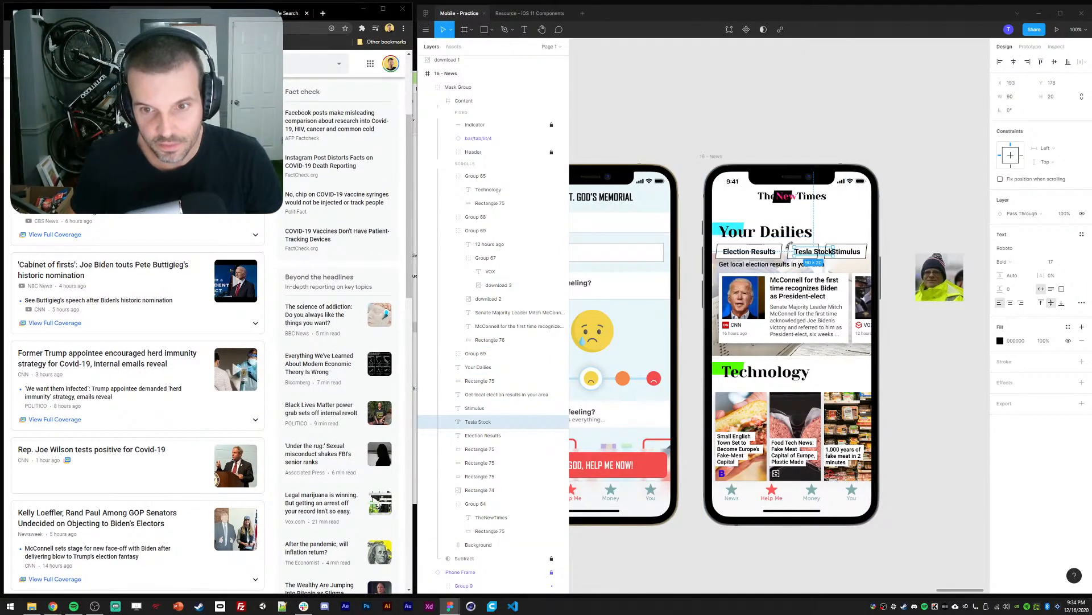
Widen the Tesla Stock outline to enclose its label and shift the Stimulus tab right so the two tabs no longer overlap
{"action": "double_click", "coordinate": [789, 247]}
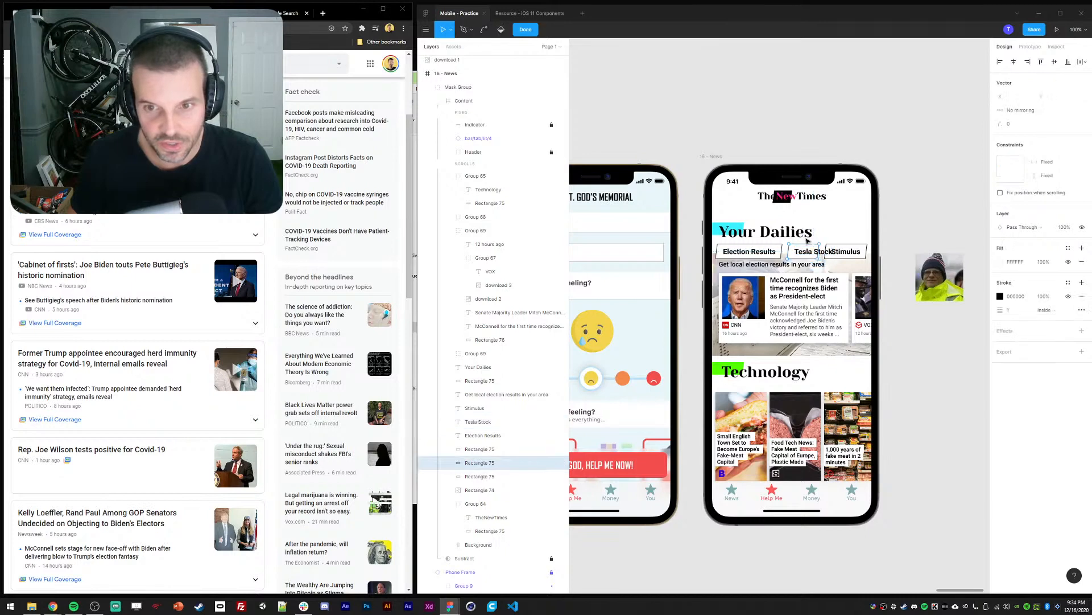
{"action": "left_click", "coordinate": [858, 252]}
{"action": "left_click", "coordinate": [869, 252], "text": "shift"}
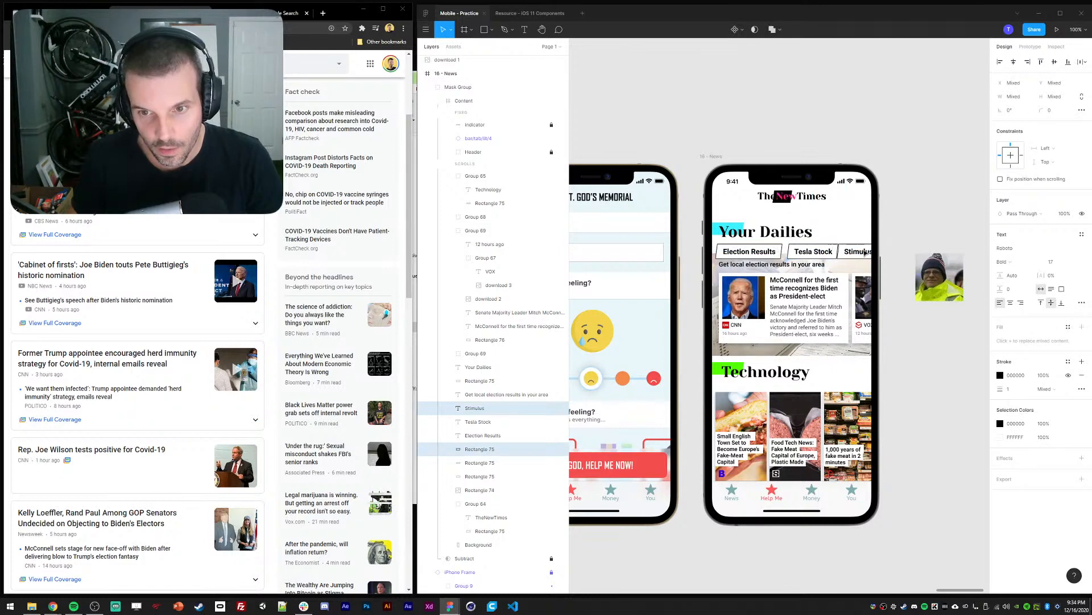
{"action": "left_click_drag", "start_coordinate": [862, 250], "coordinate": [869, 250]}
{"action": "left_click", "coordinate": [907, 201]}
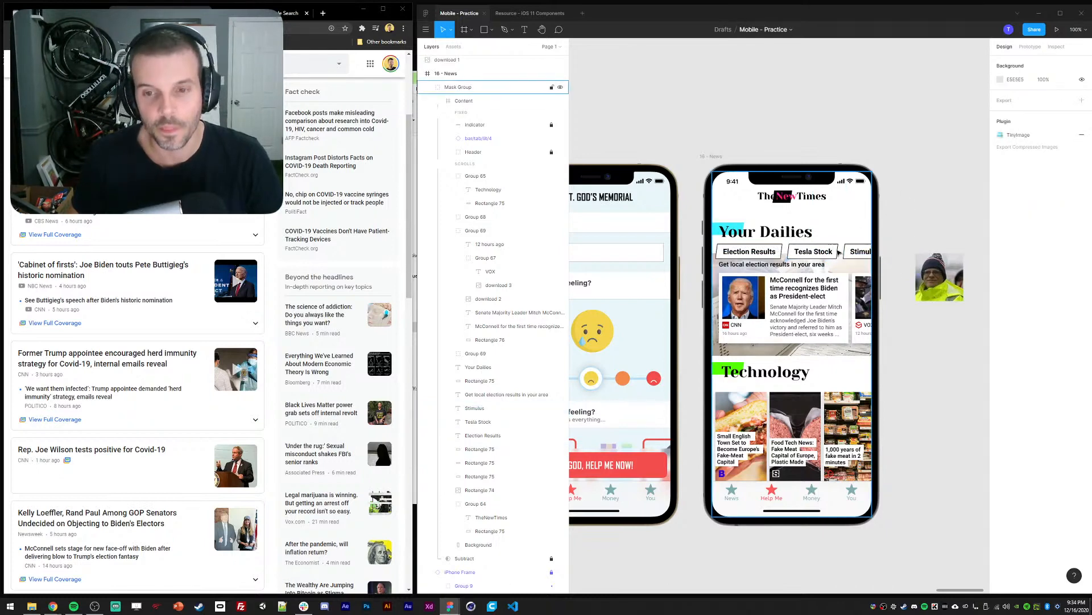
Group each tab's label with its slanted outline, making separate groups for Tesla Stock, Stimulus and Election Results
{"action": "left_click", "coordinate": [478, 422]}
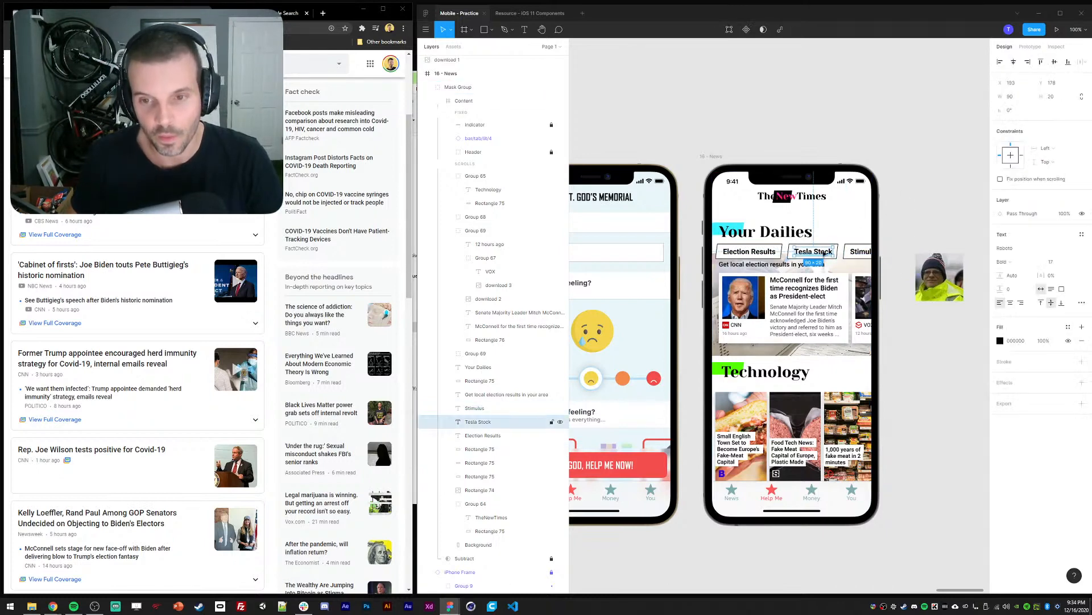
{"action": "left_click", "coordinate": [479, 463]}
{"action": "left_click", "coordinate": [482, 422], "text": "shift"}
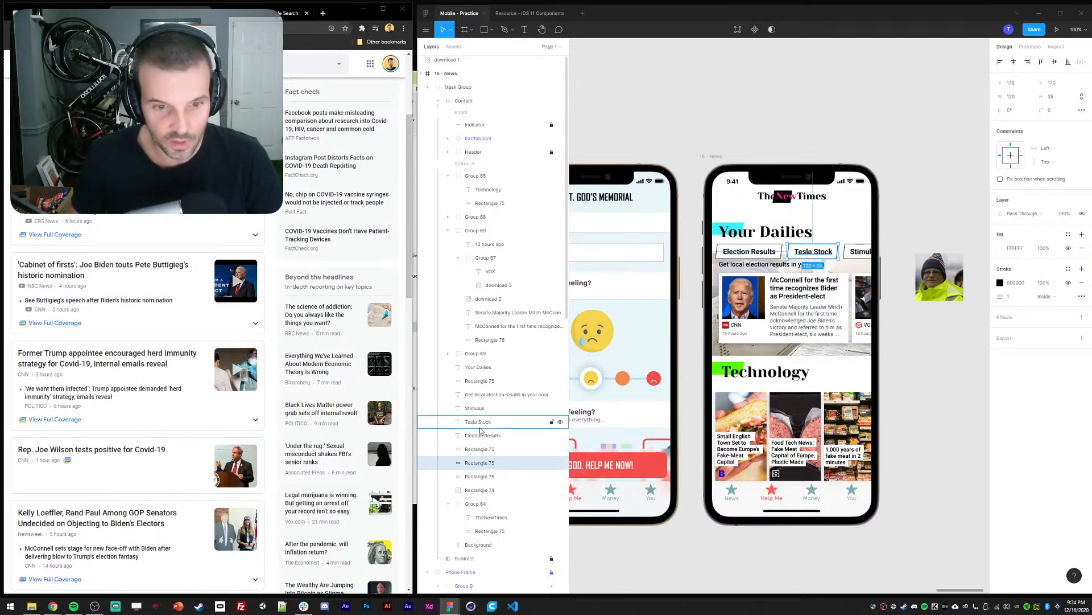
{"action": "key", "text": "ctrl+g"}
{"action": "left_click", "coordinate": [856, 256]}
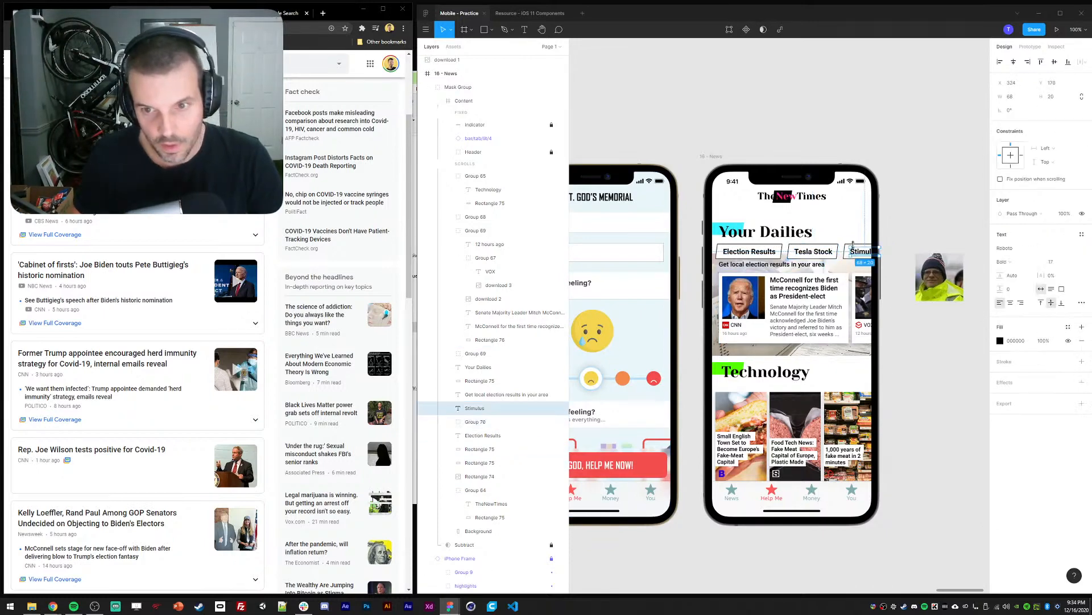
{"action": "left_click", "coordinate": [847, 254], "text": "shift"}
{"action": "key", "text": "ctrl+g"}
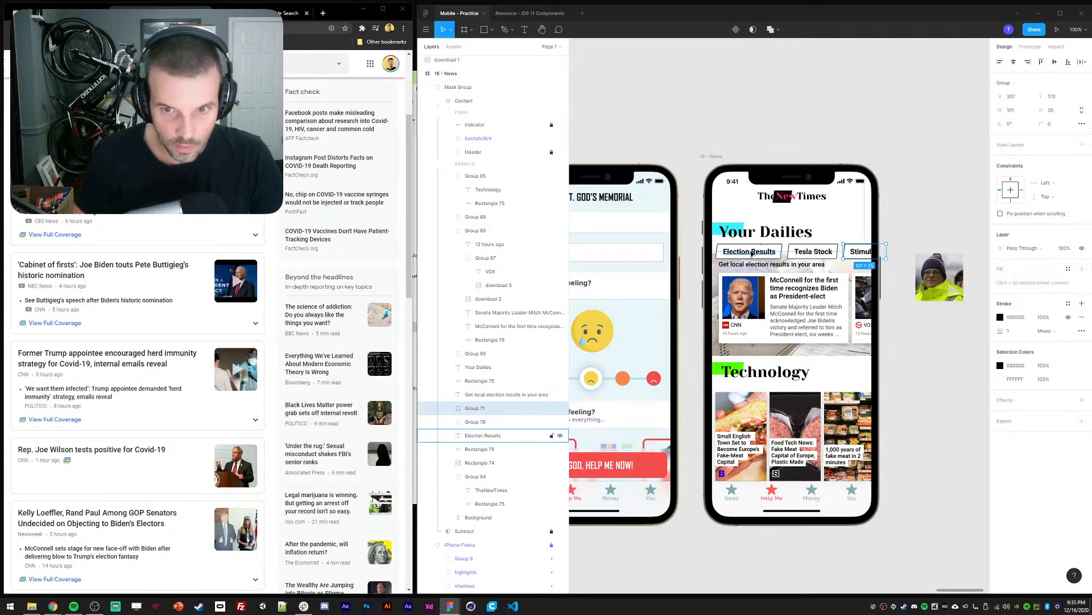
{"action": "left_click", "coordinate": [774, 251]}
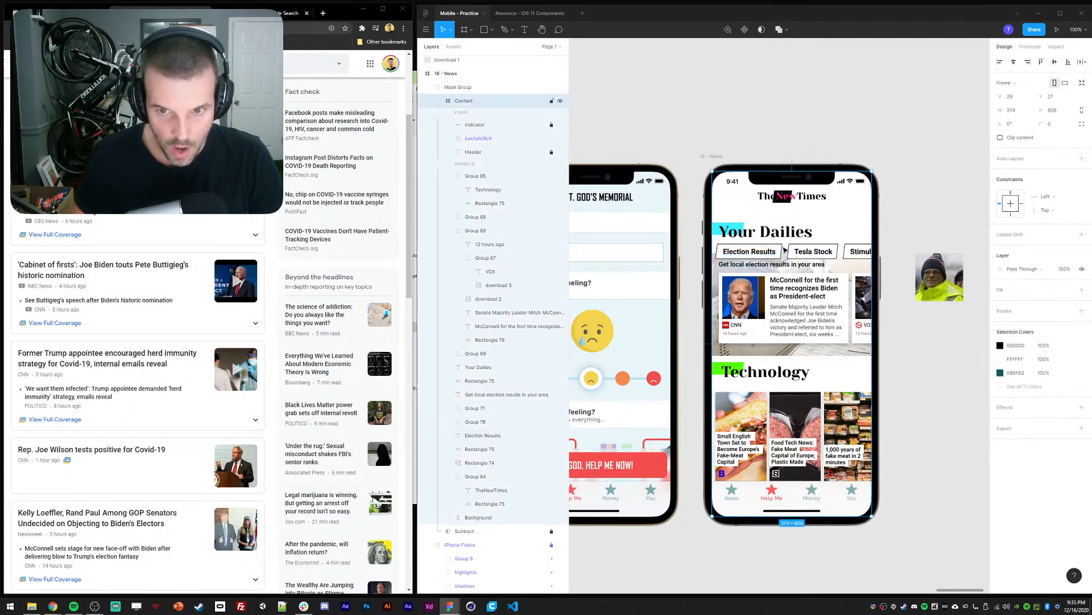
{"action": "left_click", "coordinate": [778, 250]}
{"action": "left_click", "coordinate": [766, 253], "text": "shift"}
{"action": "key", "text": "ctrl+g"}
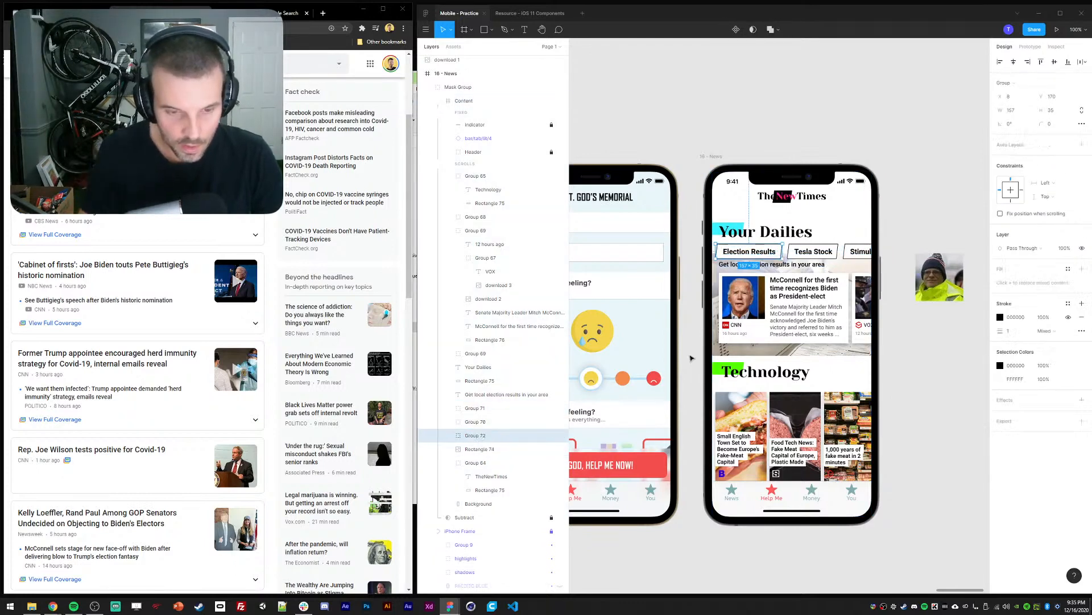
Try dimming the whole Tesla Stock and Stimulus tab groups to 50% opacity
{"action": "left_click", "coordinate": [478, 422]}
{"action": "left_click", "coordinate": [478, 410], "text": "shift"}
{"action": "key", "text": "5"}
{"action": "key", "text": "6"}
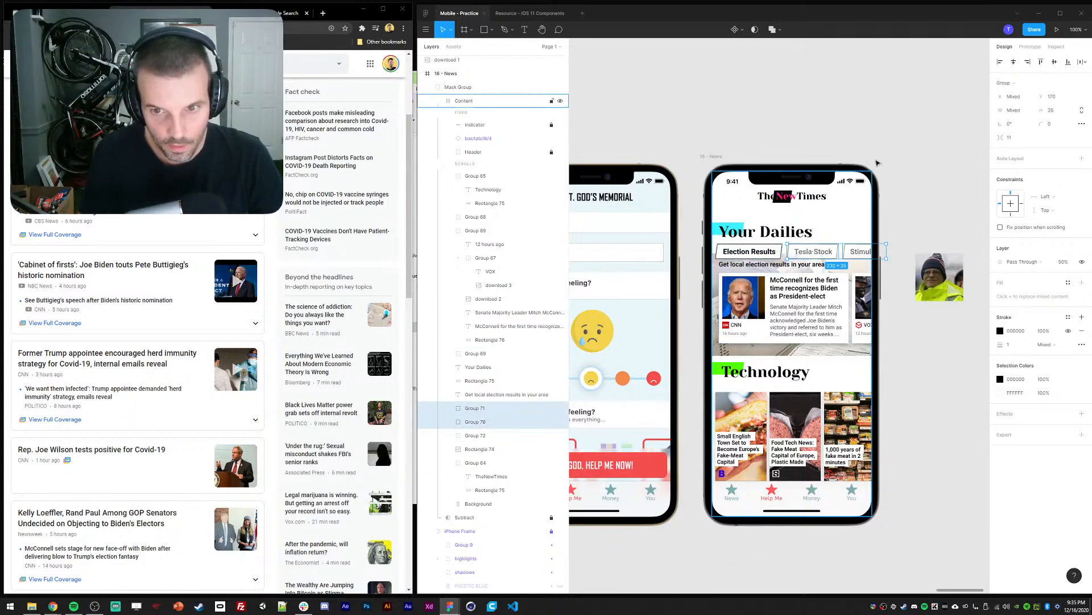
Set only the Tesla Stock and Stimulus label texts to 50% opacity
{"action": "left_click", "coordinate": [824, 254]}
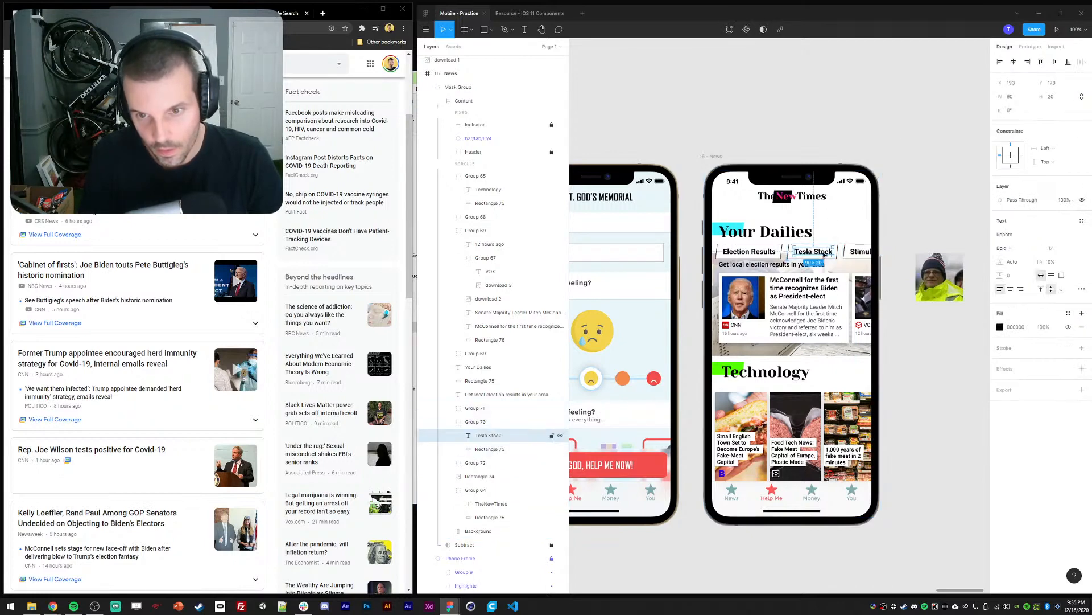
{"action": "left_click", "coordinate": [857, 253], "text": "shift"}
{"action": "key", "text": "5"}
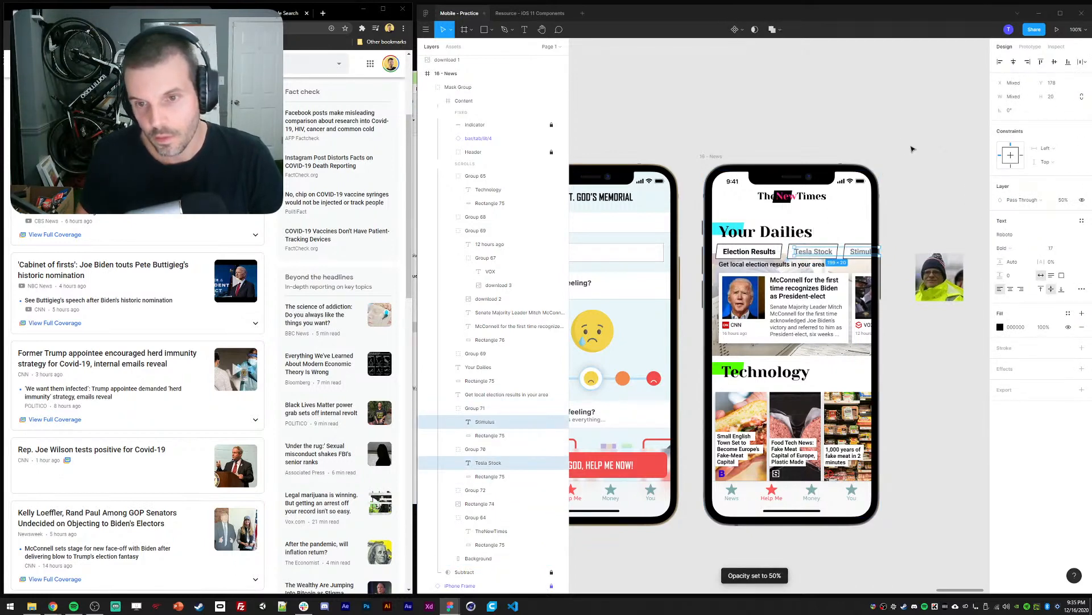
{"action": "left_click", "coordinate": [852, 97]}
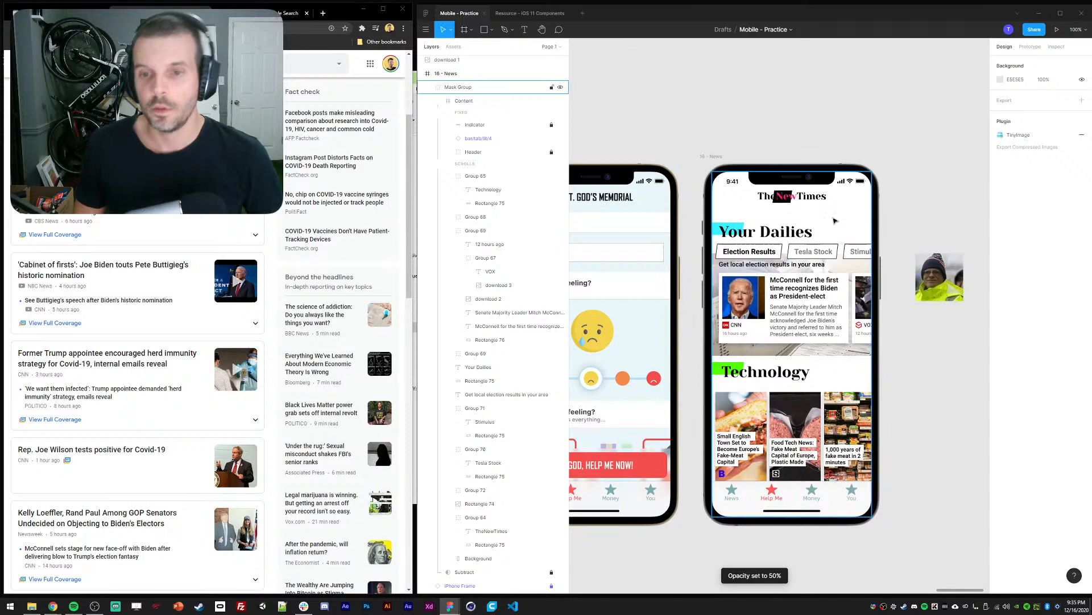
Set the stroke opacity of the Tesla Stock and Stimulus outlines to 30%
{"action": "left_click", "coordinate": [791, 254], "text": "ctrl"}
{"action": "left_click", "coordinate": [851, 249], "text": "ctrl+shift"}
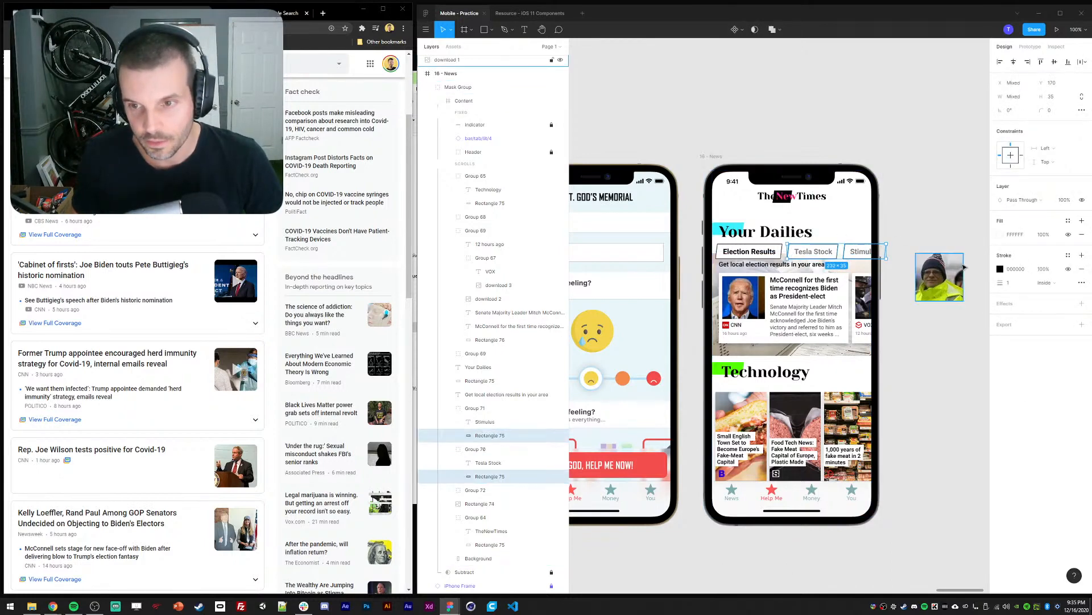
{"action": "left_click", "coordinate": [1001, 269]}
{"action": "left_click", "coordinate": [1044, 269]}
{"action": "type", "text": "30"}
{"action": "left_click", "coordinate": [937, 176]}
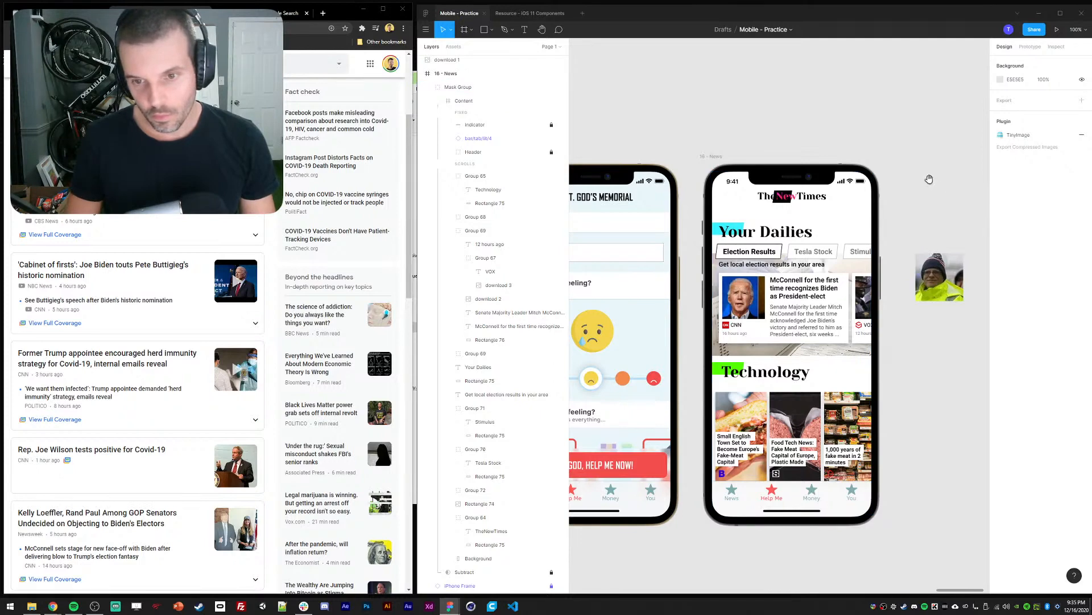
Set the first story card's background height to 173 and move its photo inward to X 32, Y 254
{"action": "left_click_drag", "start_coordinate": [933, 182], "coordinate": [904, 160]}
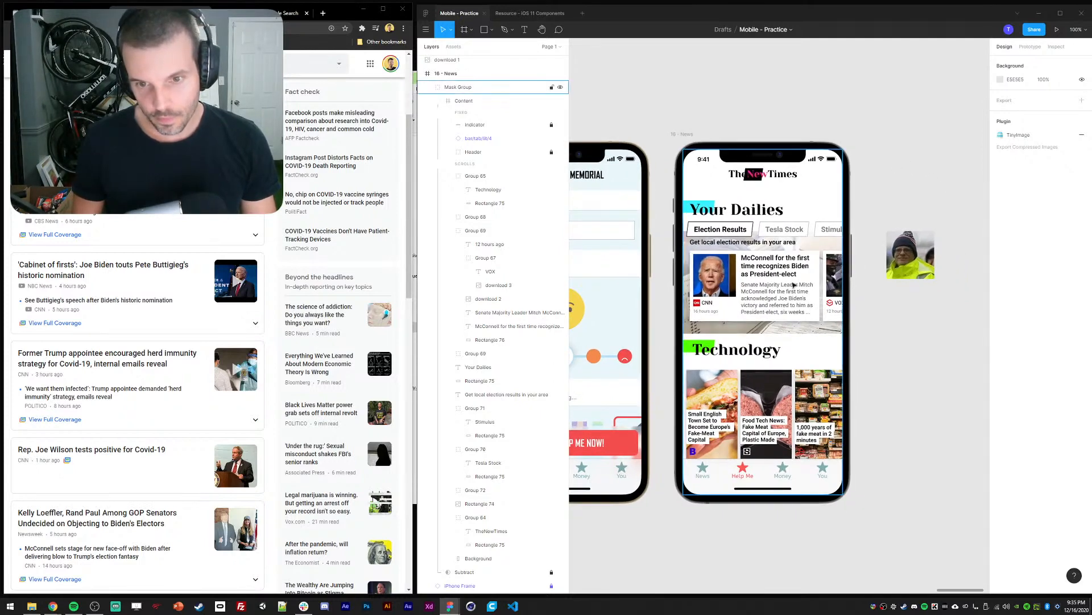
{"action": "left_click", "coordinate": [754, 273], "text": "ctrl"}
{"action": "left_click", "coordinate": [757, 306]}
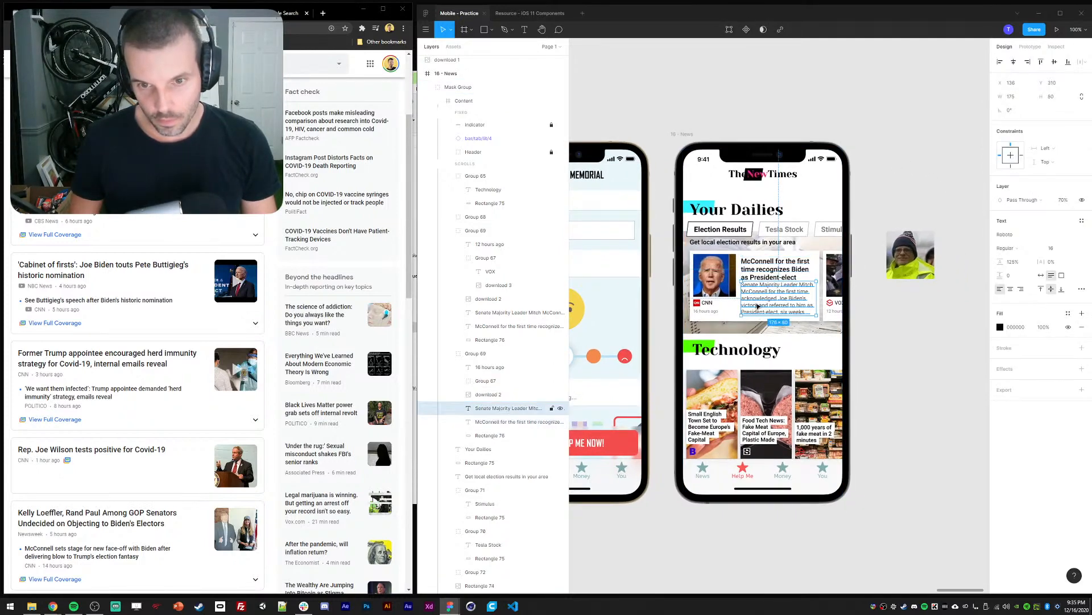
{"action": "left_click", "coordinate": [734, 314]}
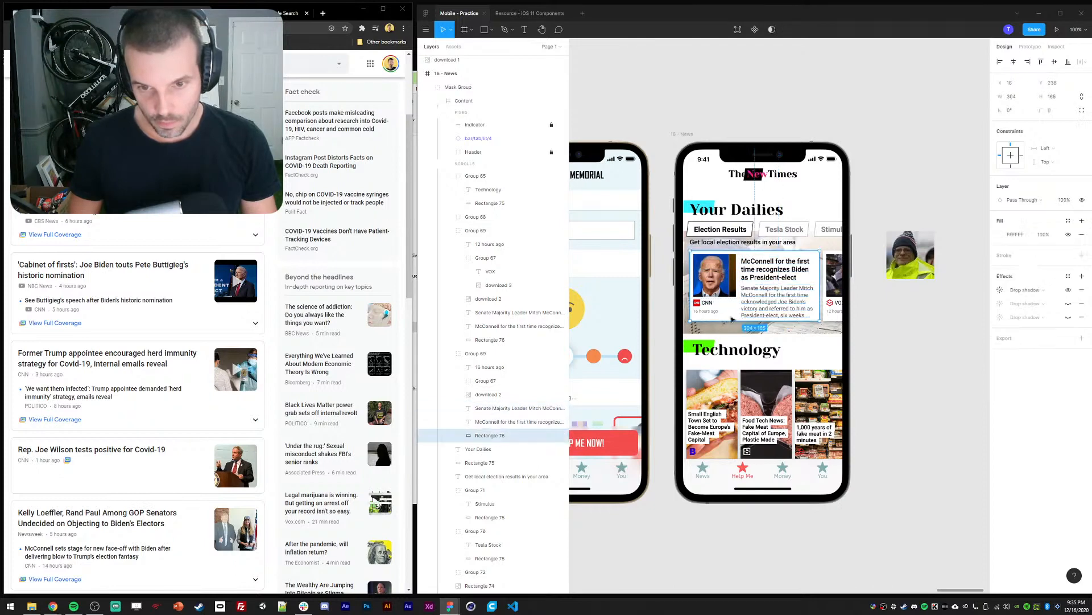
{"action": "type", "text": "158"}
{"action": "key", "text": "Return"}
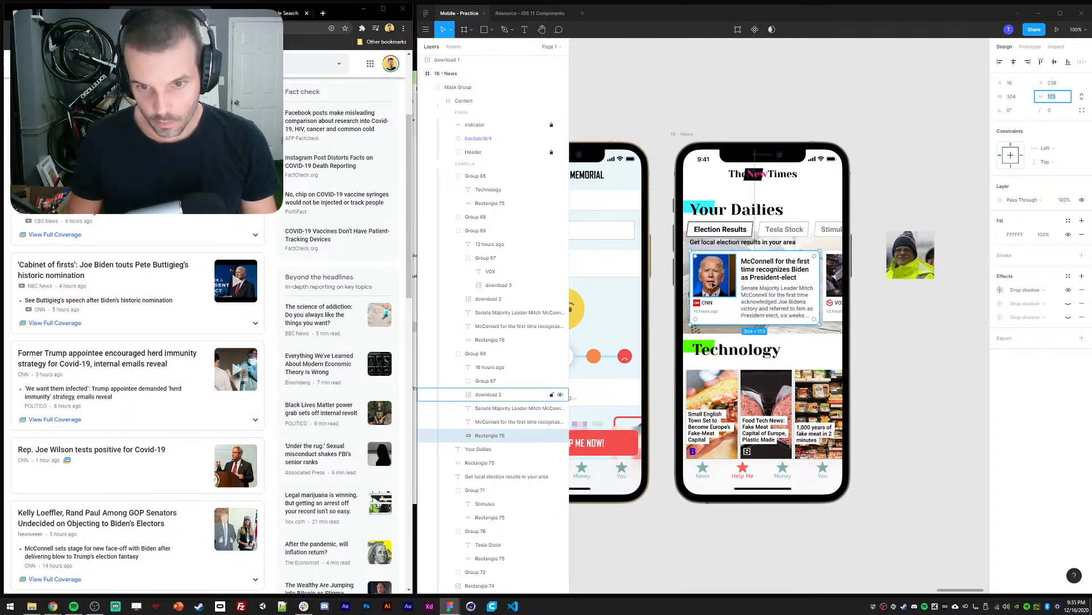
{"action": "left_click", "coordinate": [713, 277]}
{"action": "left_click_drag", "start_coordinate": [711, 296], "coordinate": [716, 297]}
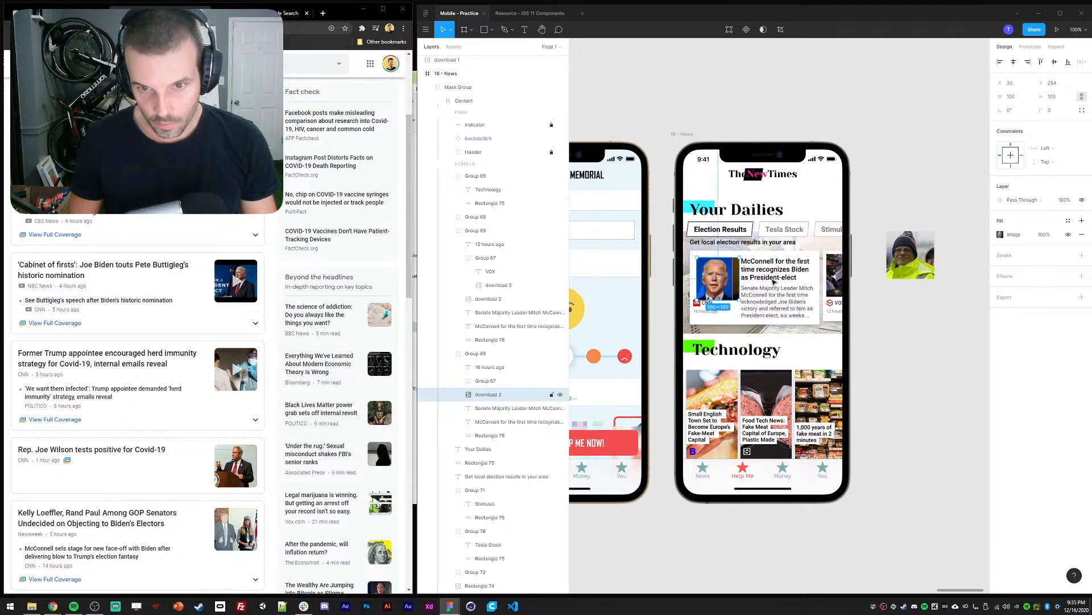
Nudge the first story card's headline and summary text slightly left together
{"action": "left_click", "coordinate": [800, 283]}
{"action": "left_click", "coordinate": [781, 273]}
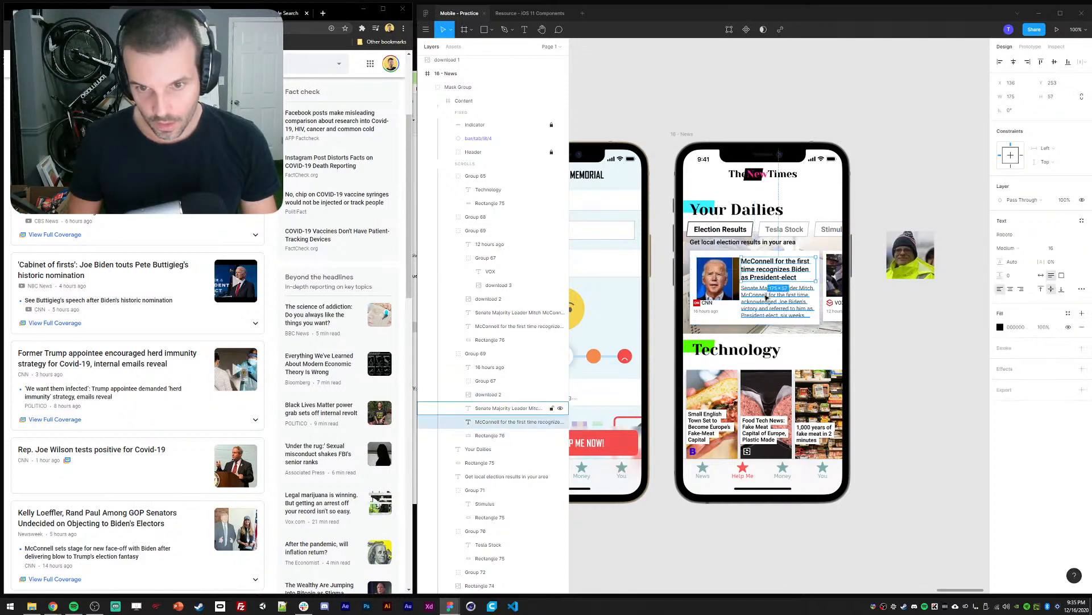
{"action": "left_click", "coordinate": [766, 298], "text": "shift"}
{"action": "key", "text": "Left"}
{"action": "key", "text": "Left"}
{"action": "key", "text": "Left"}
{"action": "key", "text": "Left"}
{"action": "key", "text": "Left"}
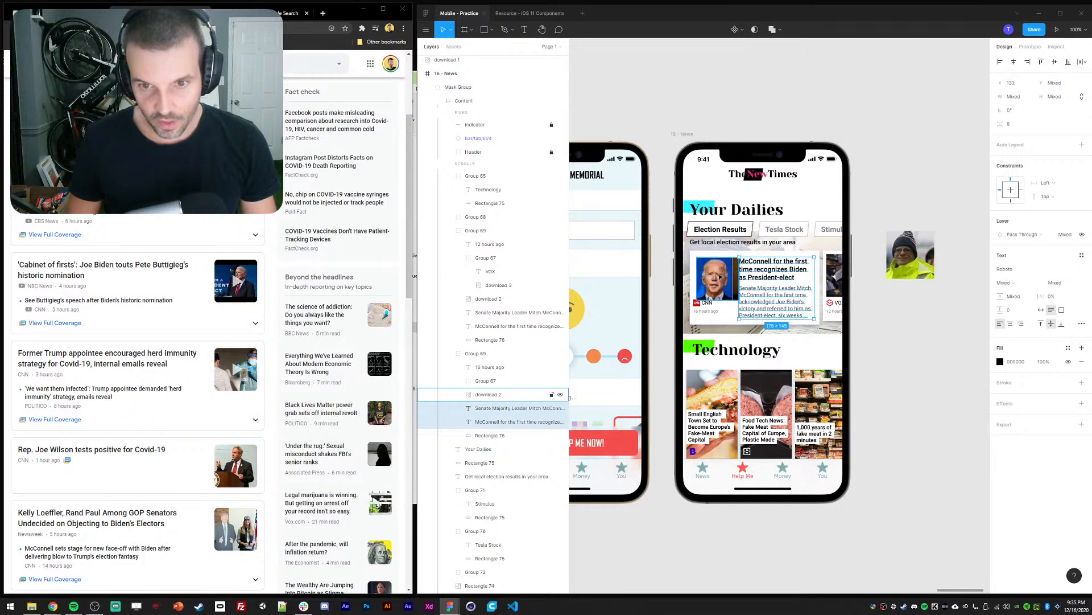
Move the first story card's headline and summary right together, leaving a gap beside the photo
{"action": "left_click", "coordinate": [725, 286]}
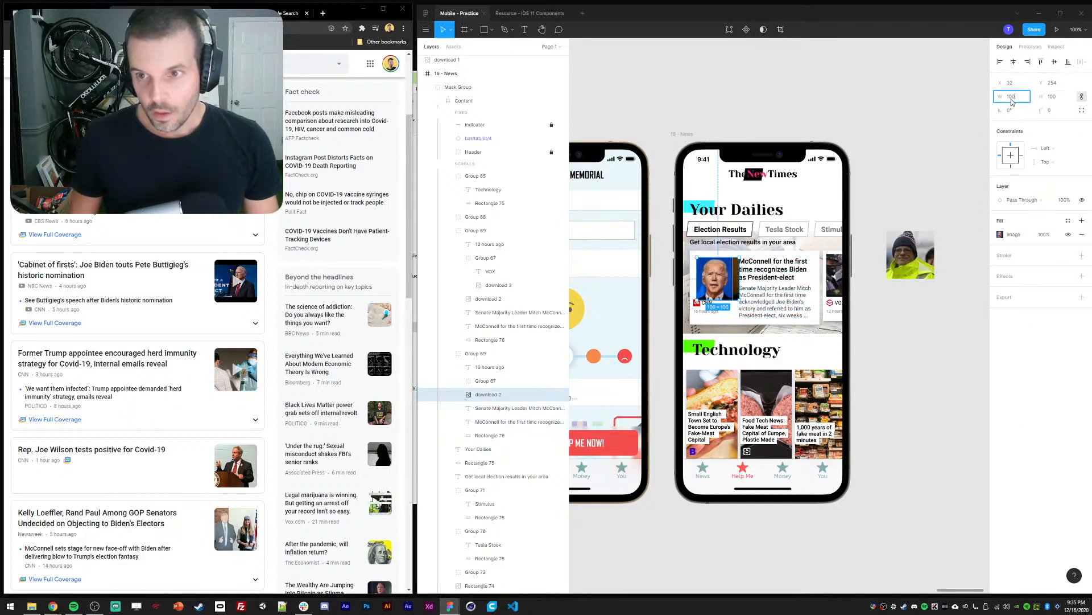
{"action": "left_click", "coordinate": [755, 265]}
{"action": "left_click", "coordinate": [751, 297], "text": "shift"}
{"action": "left_click_drag", "start_coordinate": [750, 294], "coordinate": [754, 296]}
Move the first card's CNN source label and 16 hours ago text together to line up beneath the shifted photo
{"action": "left_click", "coordinate": [697, 304]}
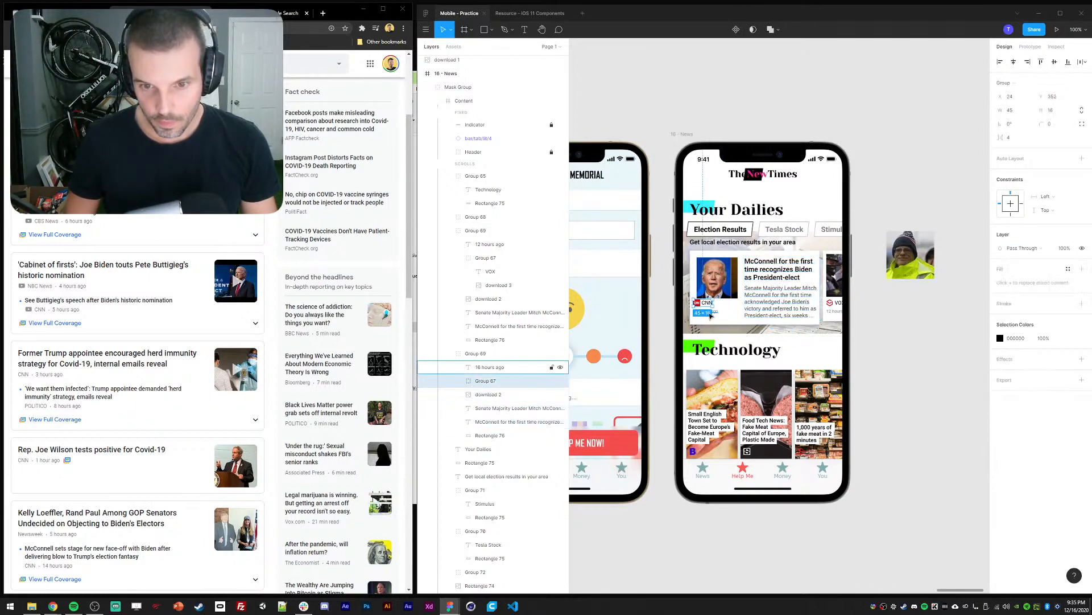
{"action": "left_click", "coordinate": [662, 304]}
{"action": "left_click", "coordinate": [702, 312]}
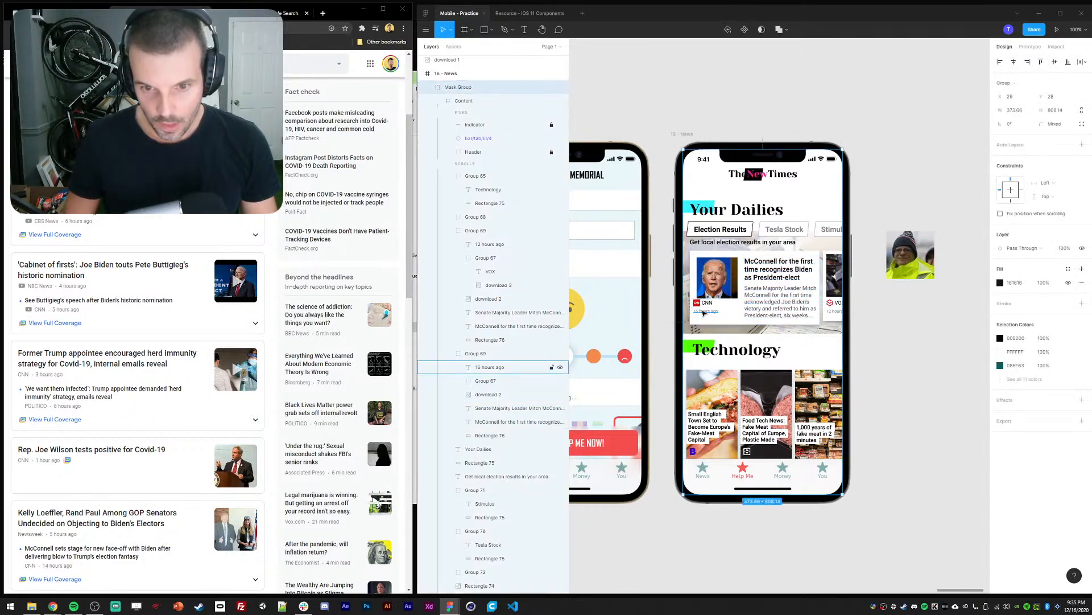
{"action": "left_click", "coordinate": [702, 311], "text": "ctrl"}
{"action": "left_click", "coordinate": [703, 303], "text": "shift"}
{"action": "key", "text": "shift+Right"}
{"action": "key", "text": "Escape"}
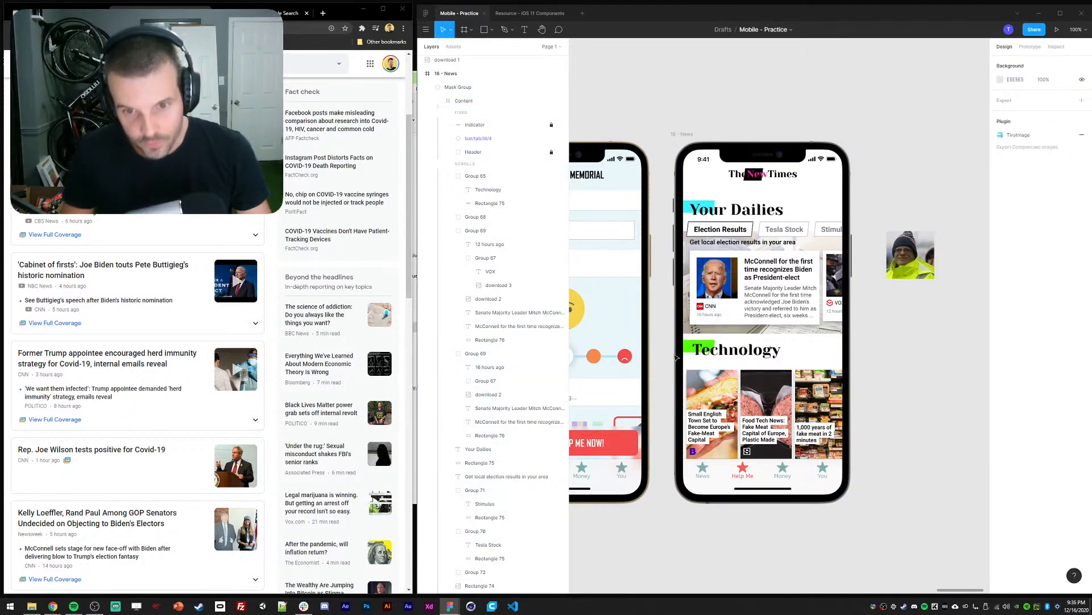
Widen the first story card's background to about 315 and shift the VOX story card right to keep a gap between them
{"action": "left_click", "coordinate": [820, 257]}
{"action": "left_click_drag", "start_coordinate": [822, 288], "coordinate": [826, 288]}
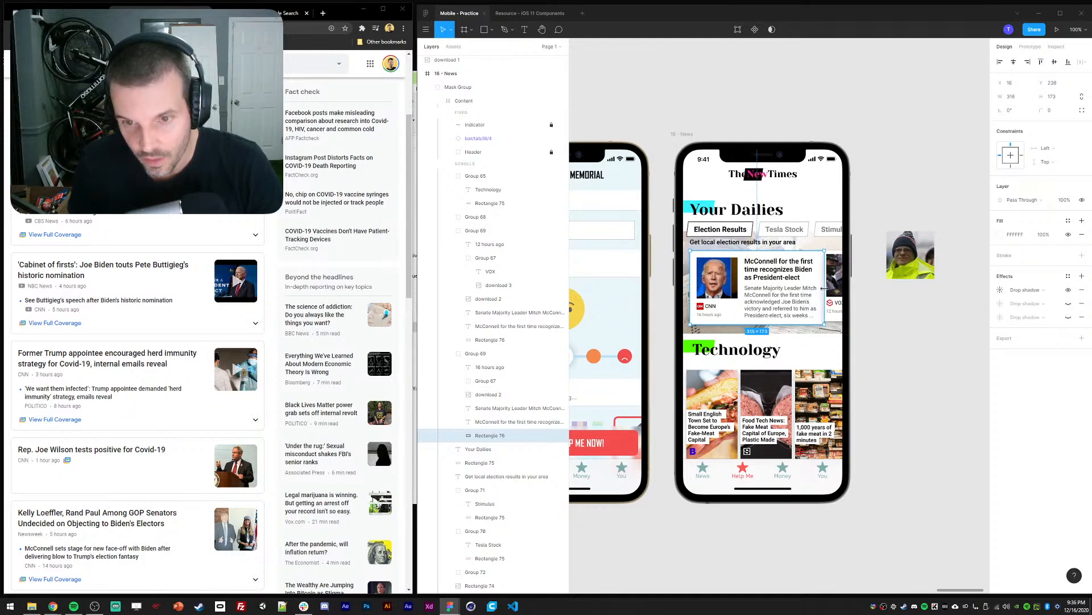
{"action": "left_click", "coordinate": [837, 285]}
{"action": "key", "text": "shift+Right"}
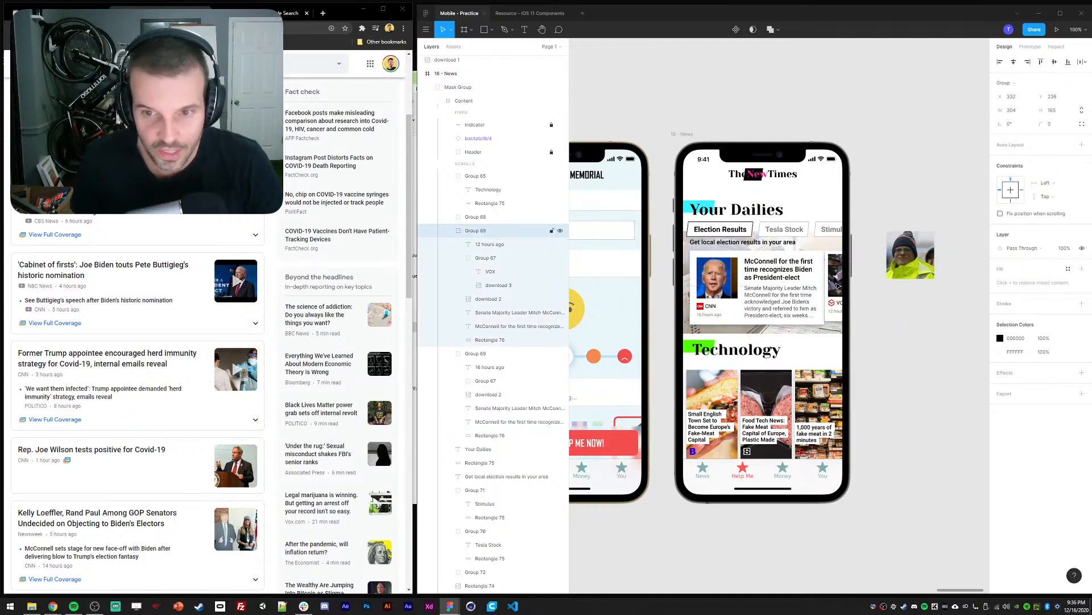
{"action": "left_click_drag", "start_coordinate": [837, 286], "coordinate": [883, 330]}
{"action": "key", "text": "shift+Left"}
{"action": "left_click", "coordinate": [916, 339]}
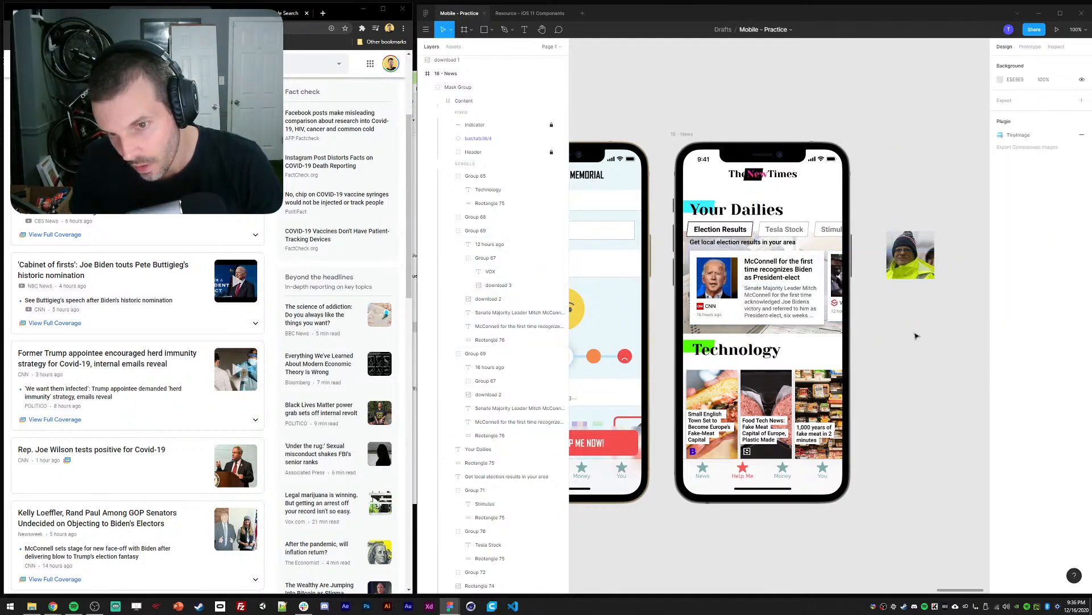
Adjust the VOX story card's background height to match the first story card
{"action": "left_click", "coordinate": [836, 318], "text": "ctrl"}
{"action": "left_click", "coordinate": [820, 319], "text": "ctrl"}
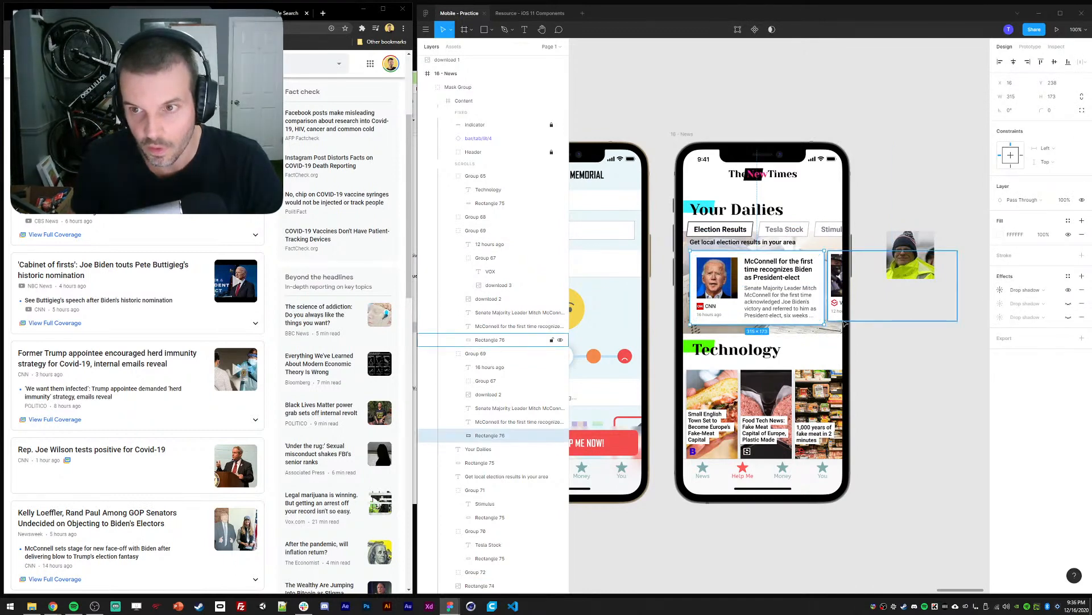
{"action": "left_click", "coordinate": [845, 319], "text": "ctrl"}
{"action": "key", "text": "shift+Up"}
{"action": "left_click", "coordinate": [914, 341]}
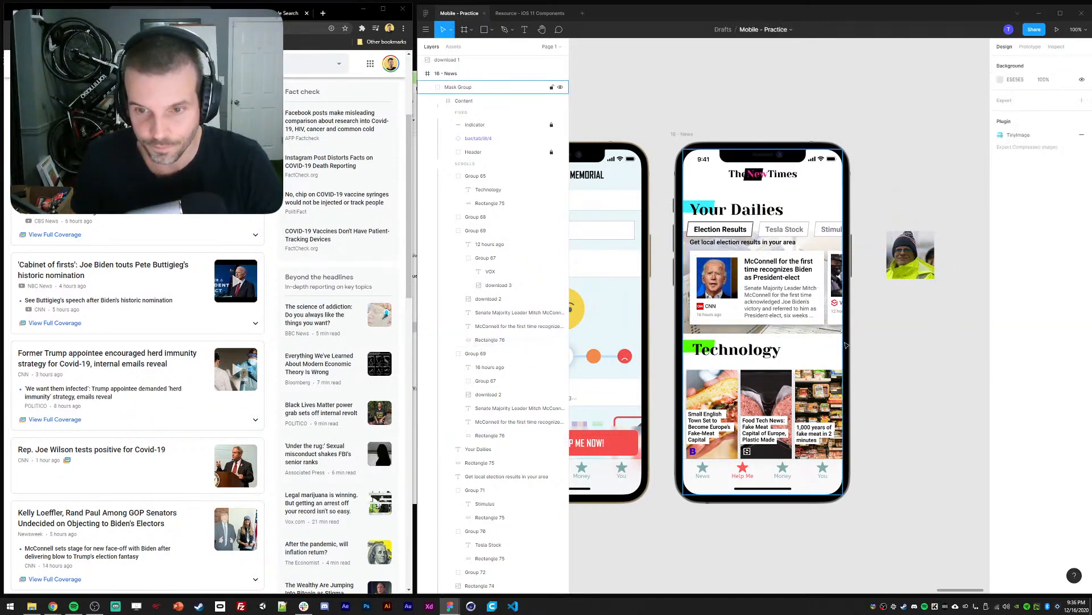
Move the VOX card's photo, source label and 12 hours ago text inward to match the first card's padding
{"action": "left_click", "coordinate": [839, 272], "text": "ctrl"}
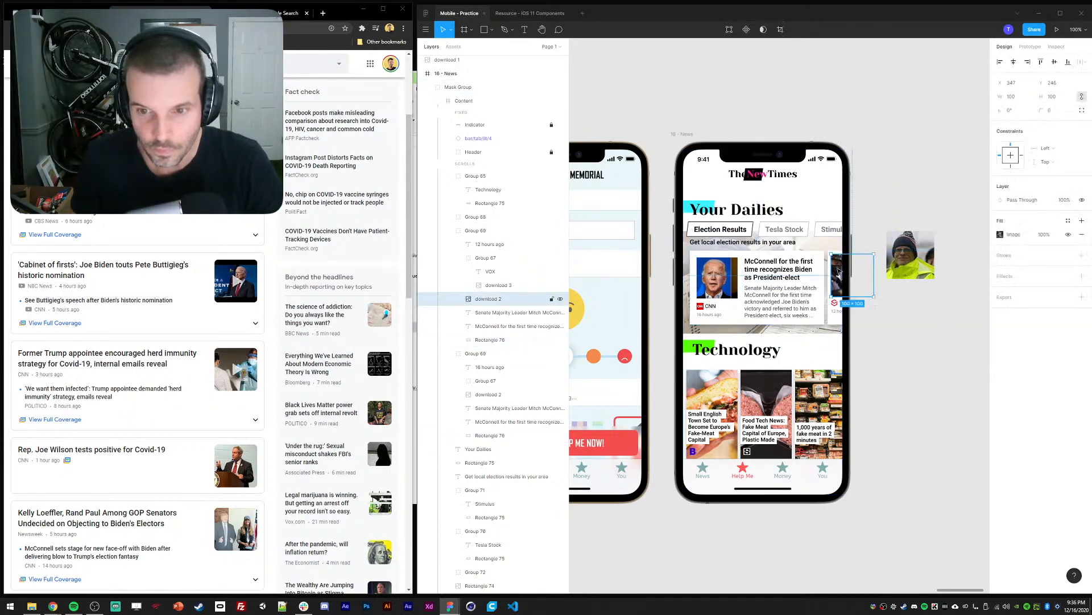
{"action": "left_click", "coordinate": [840, 313], "text": "ctrl"}
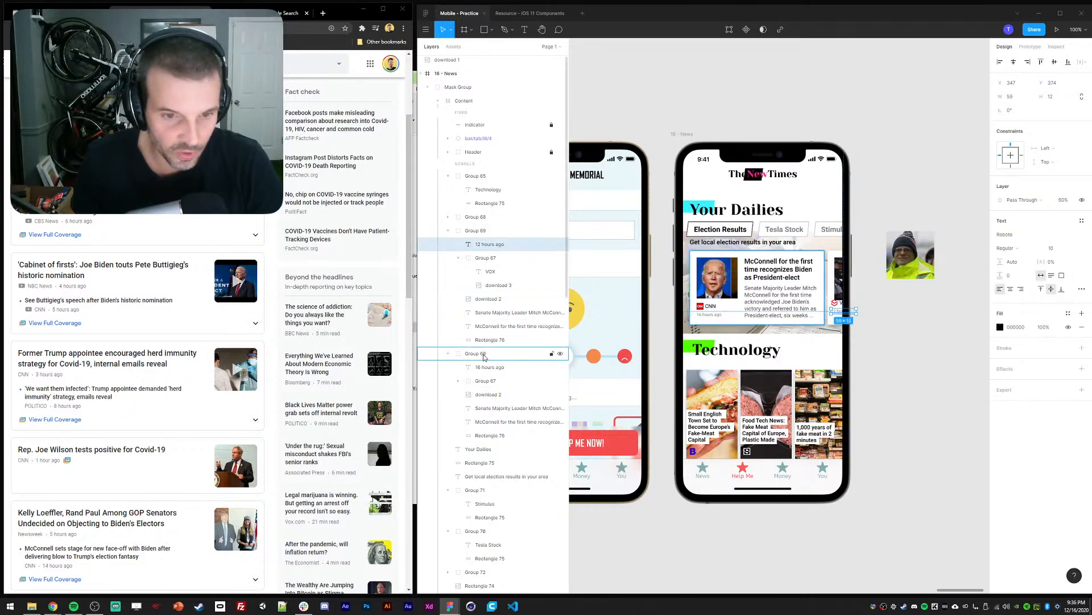
{"action": "left_click", "coordinate": [486, 257], "text": "shift"}
{"action": "left_click", "coordinate": [896, 373]}
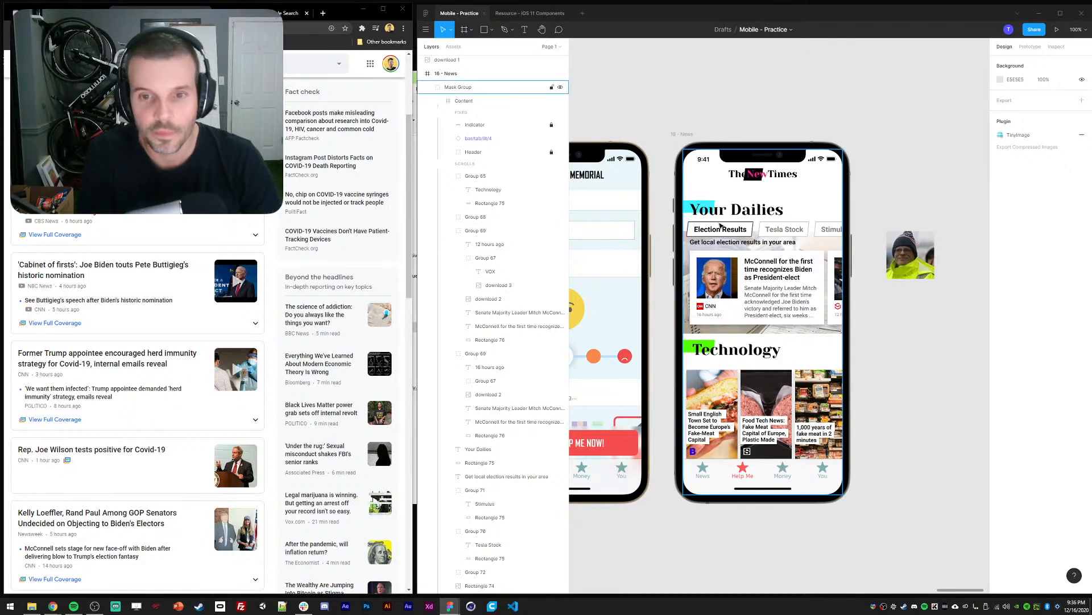
Move the "Get local election results in your area" caption left and slightly down, to X 7, Y 212
{"action": "left_click", "coordinate": [740, 242], "text": "ctrl"}
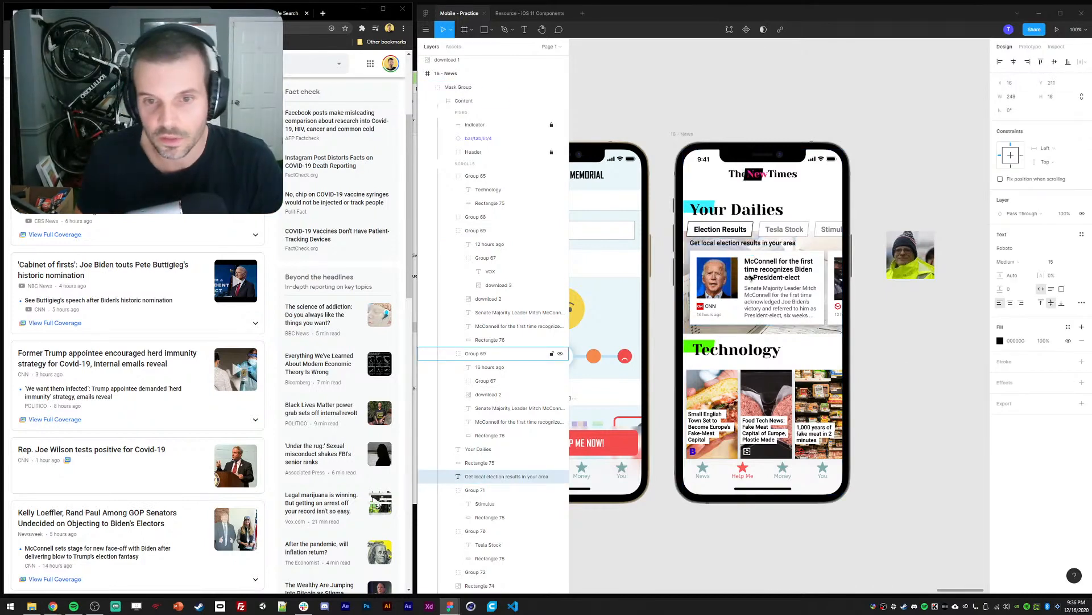
{"action": "key", "text": "Left"}
{"action": "key", "text": "Left"}
{"action": "key", "text": "Left"}
{"action": "key", "text": "Left"}
{"action": "key", "text": "Left"}
{"action": "key", "text": "Left"}
{"action": "key", "text": "Down"}
{"action": "key", "text": "Down"}
{"action": "key", "text": "Right"}
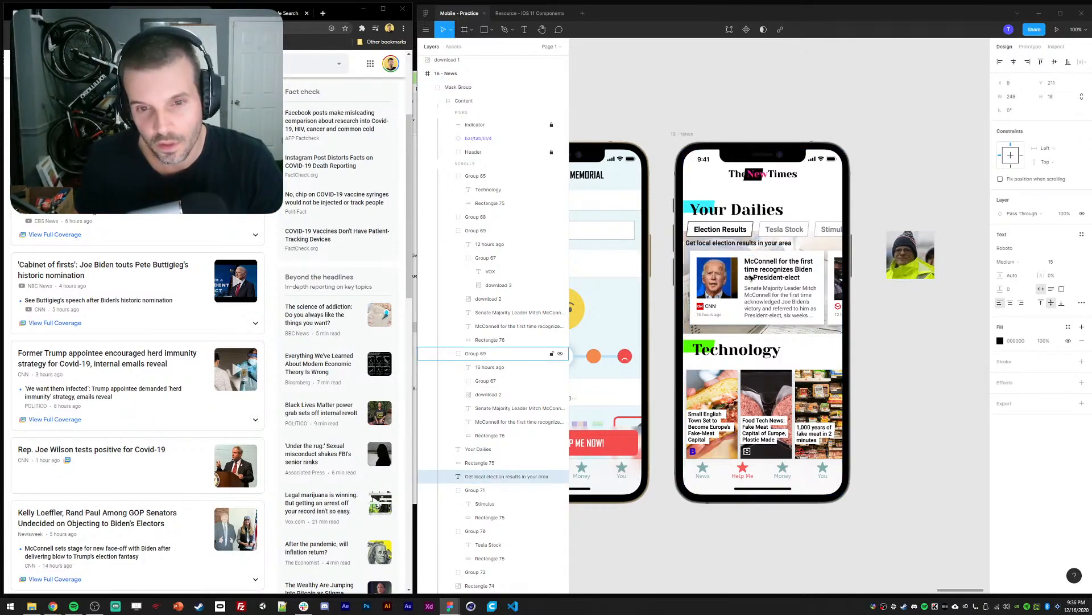
{"action": "key", "text": "Down"}
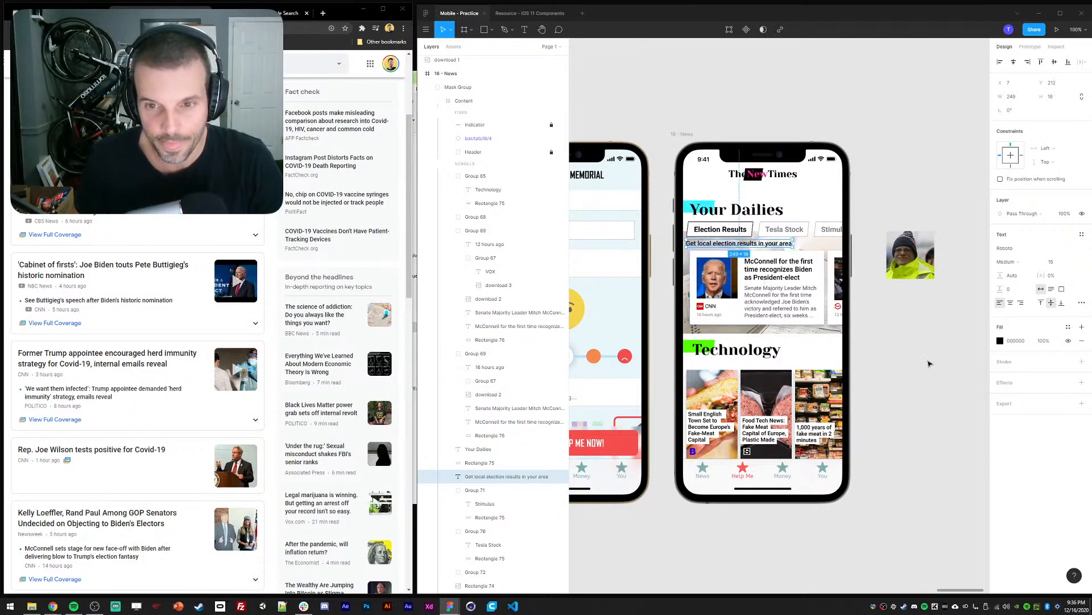
Set the election results caption's font size to 14
{"action": "left_click", "coordinate": [1054, 261]}
{"action": "key", "text": "Down"}
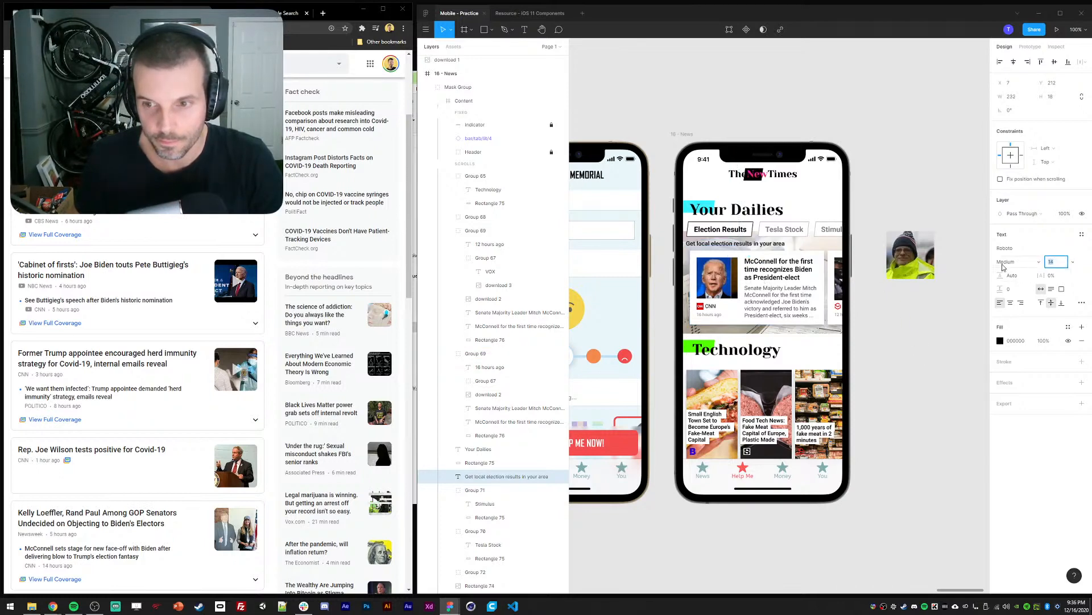
{"action": "left_click", "coordinate": [928, 375]}
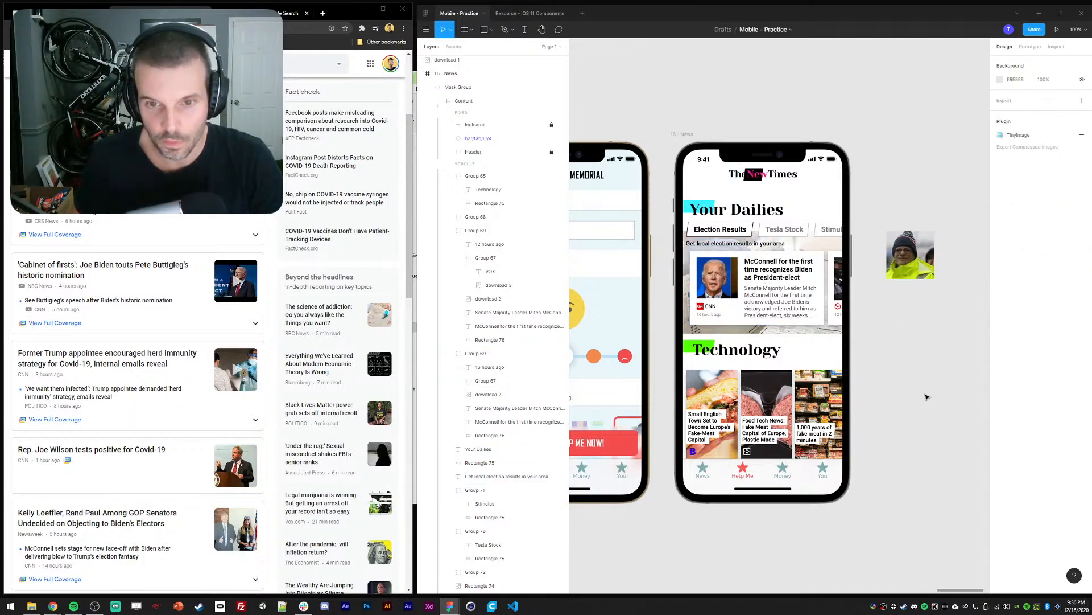
Reword the caption under the topic tabs as "Local election results in your area (Florida)"
{"action": "double_click", "coordinate": [697, 244]}
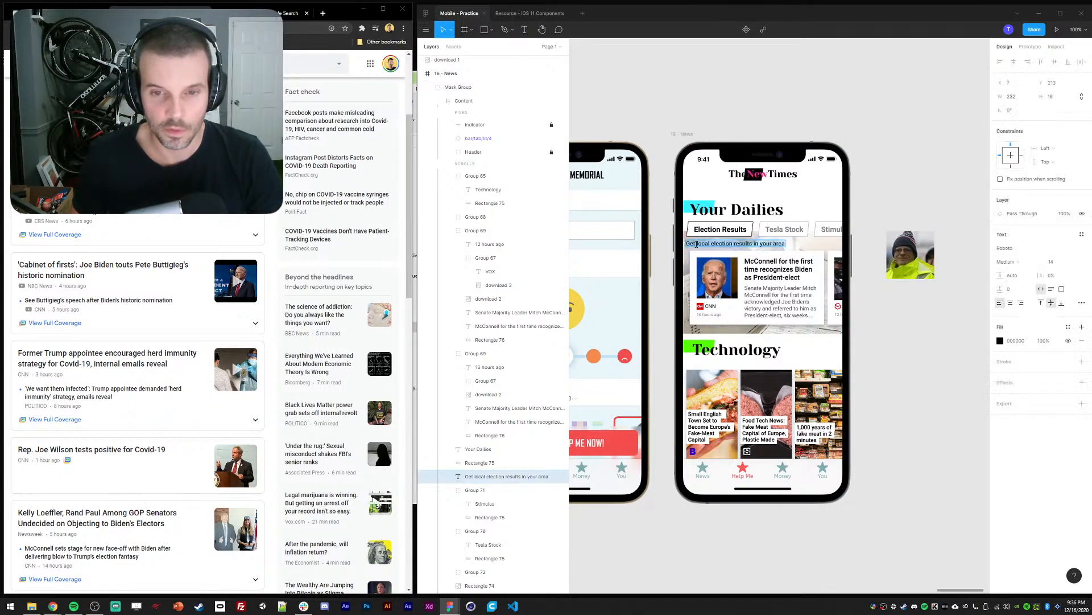
{"action": "key", "text": "Left"}
{"action": "key", "text": "Delete"}
{"action": "key", "text": "Delete"}
{"action": "key", "text": "Delete"}
{"action": "key", "text": "Delete"}
{"action": "key", "text": "Delete"}
{"action": "type", "text": "L"}
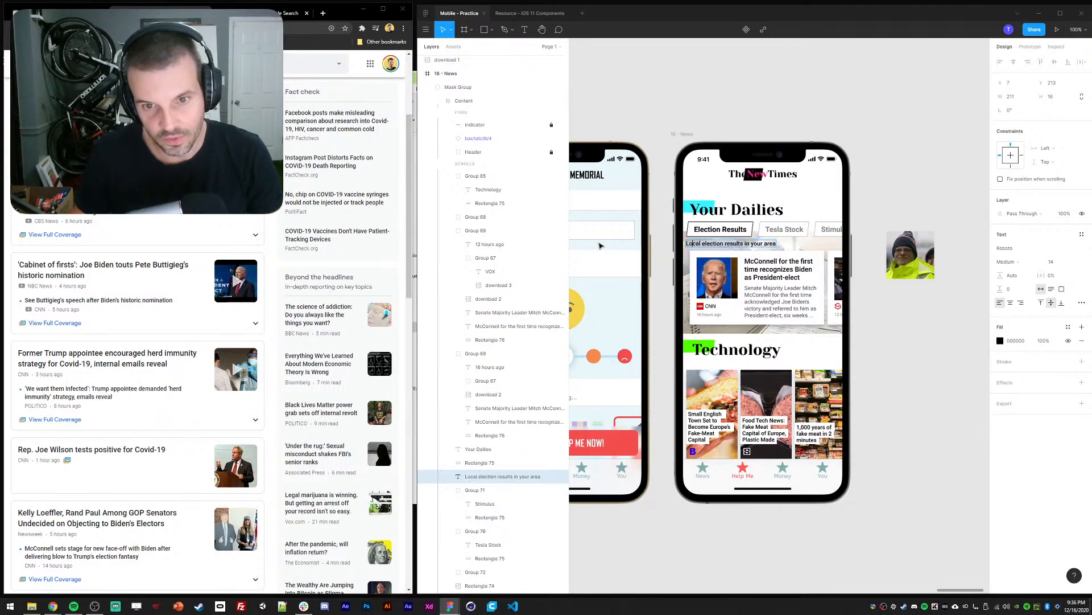
{"action": "key", "text": "Escape"}
{"action": "double_click", "coordinate": [770, 243]}
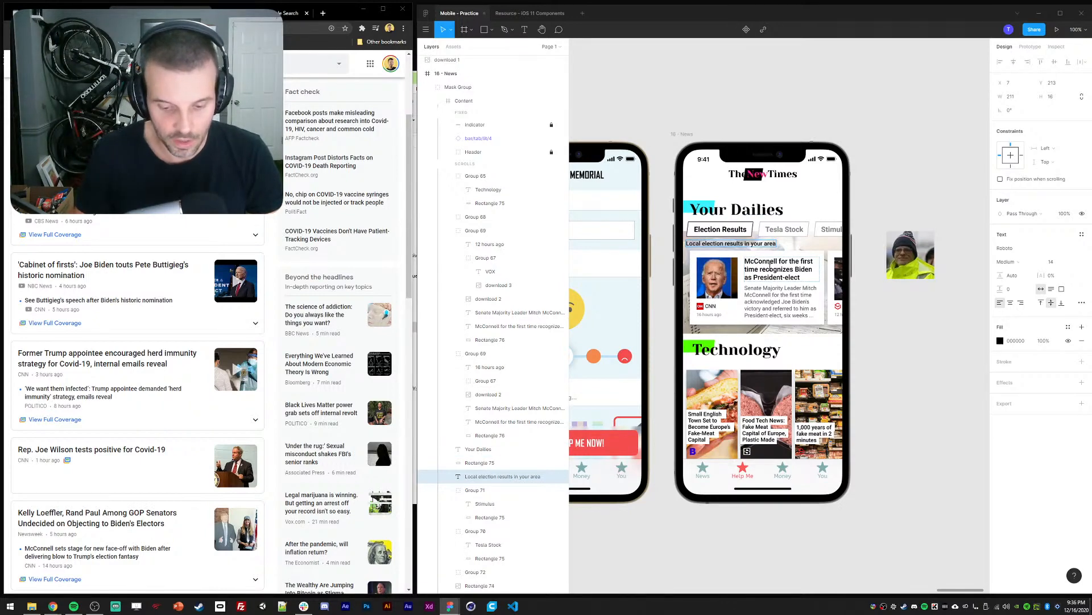
{"action": "type", "text": "(Florida"}
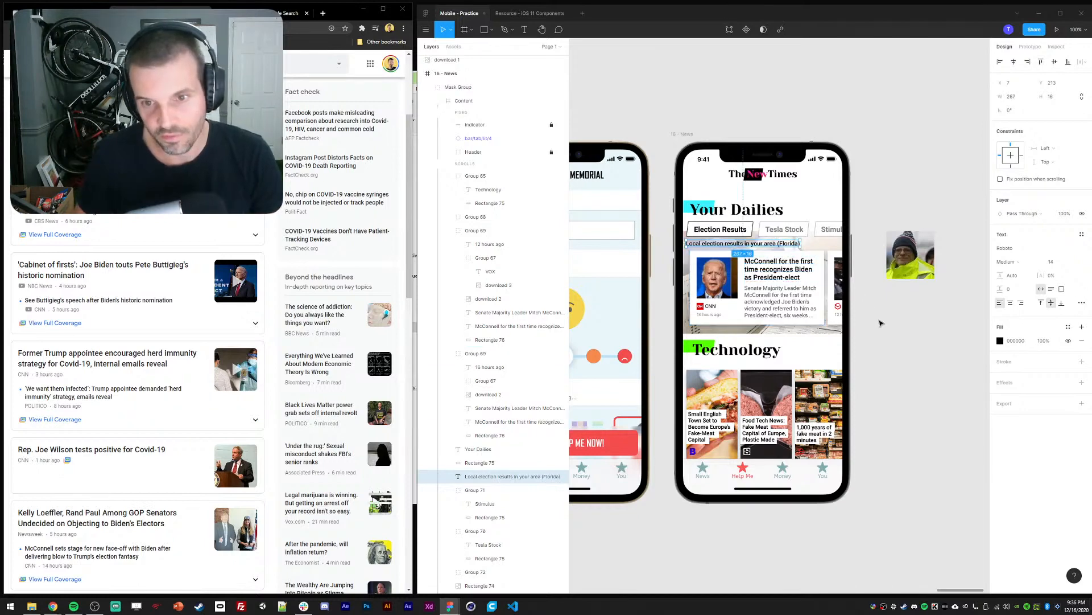
{"action": "left_click", "coordinate": [925, 380]}
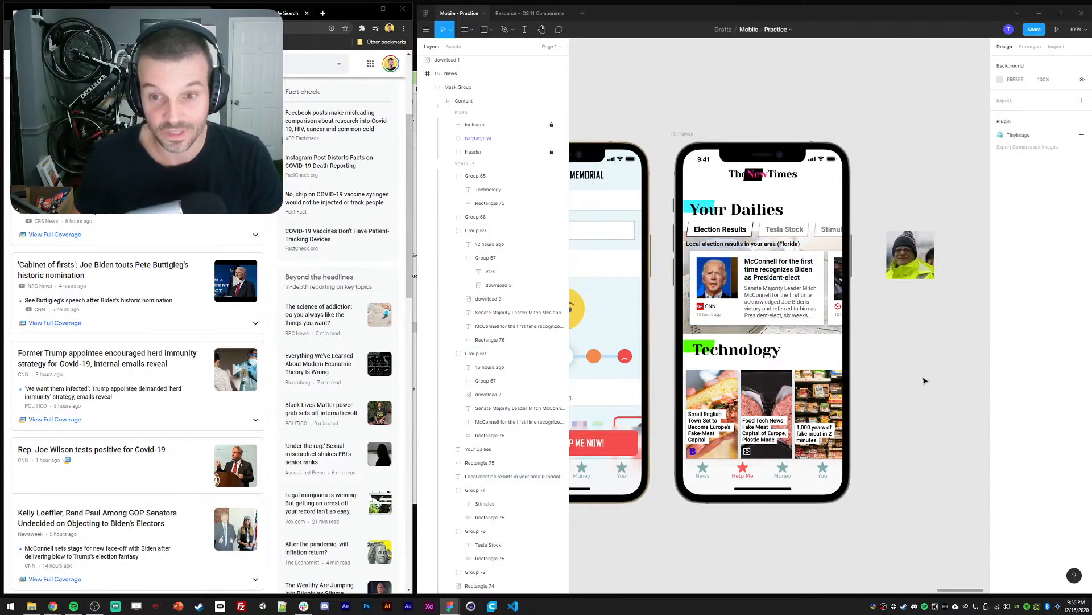
{"action": "left_click", "coordinate": [760, 246], "text": "ctrl"}
{"action": "left_click", "coordinate": [931, 366]}
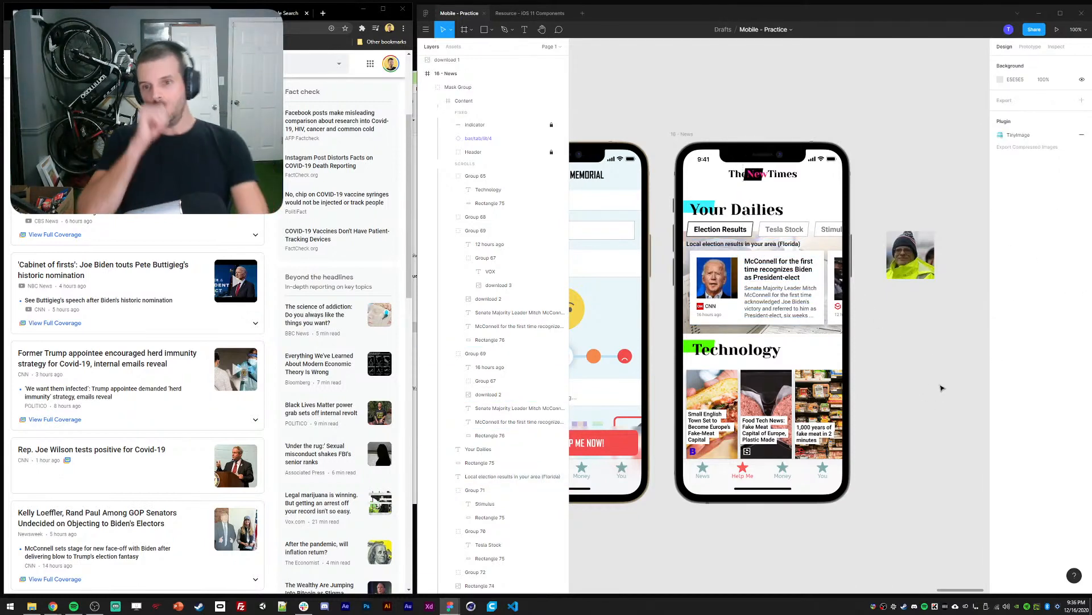
Delete the leftover photo lying on the canvas beside the news phone mockup
{"action": "left_click", "coordinate": [914, 260]}
{"action": "key", "text": "Delete"}
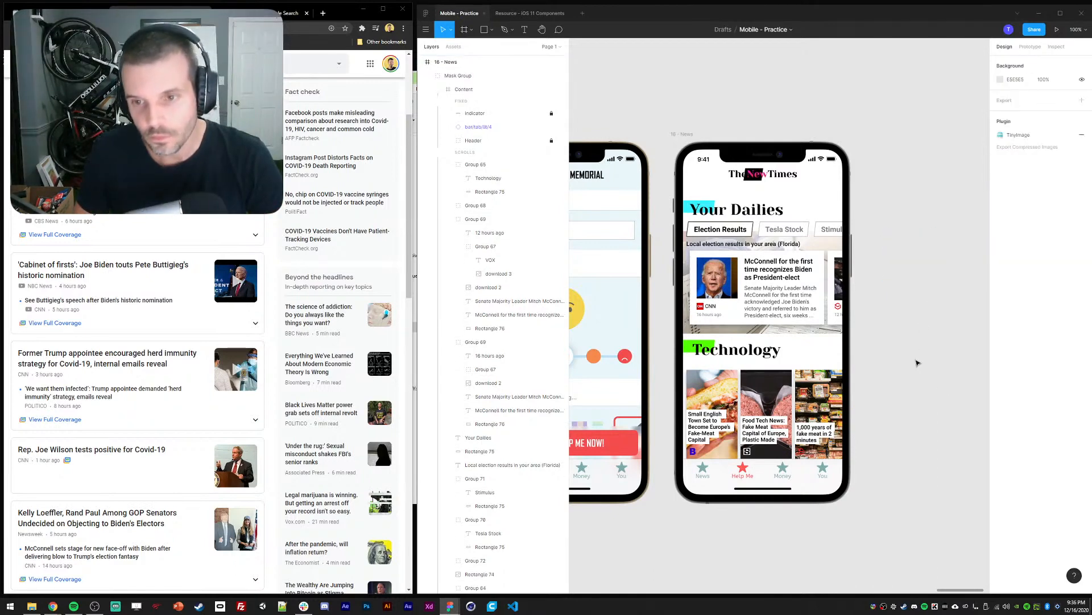
Move the Florida election results caption right to X 16, aligned with the first story card's edge
{"action": "left_click_drag", "start_coordinate": [933, 325], "coordinate": [923, 319]}
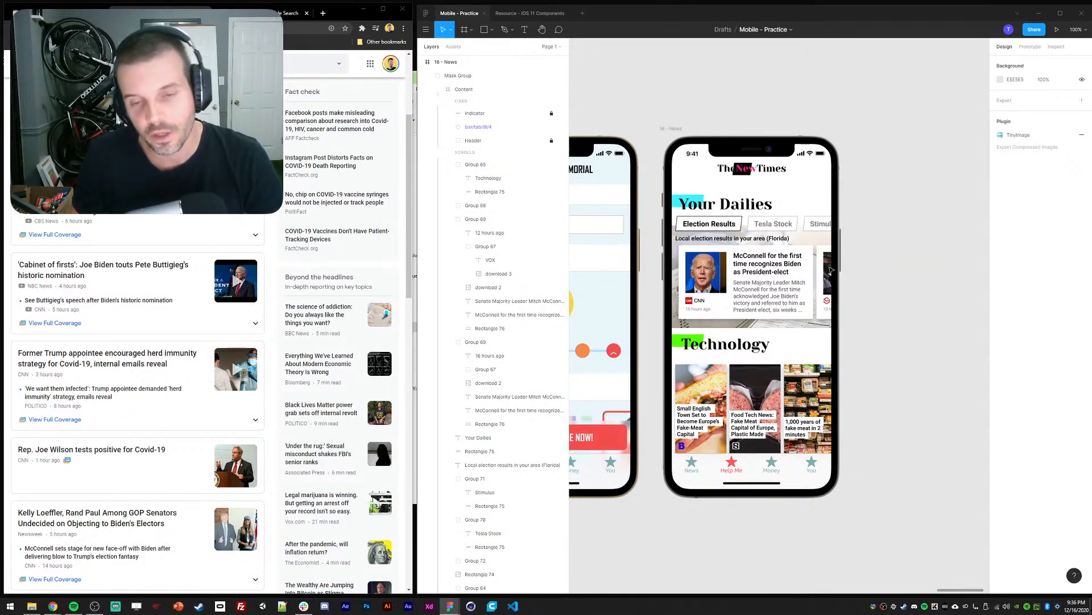
{"action": "left_click", "coordinate": [740, 239], "text": "ctrl"}
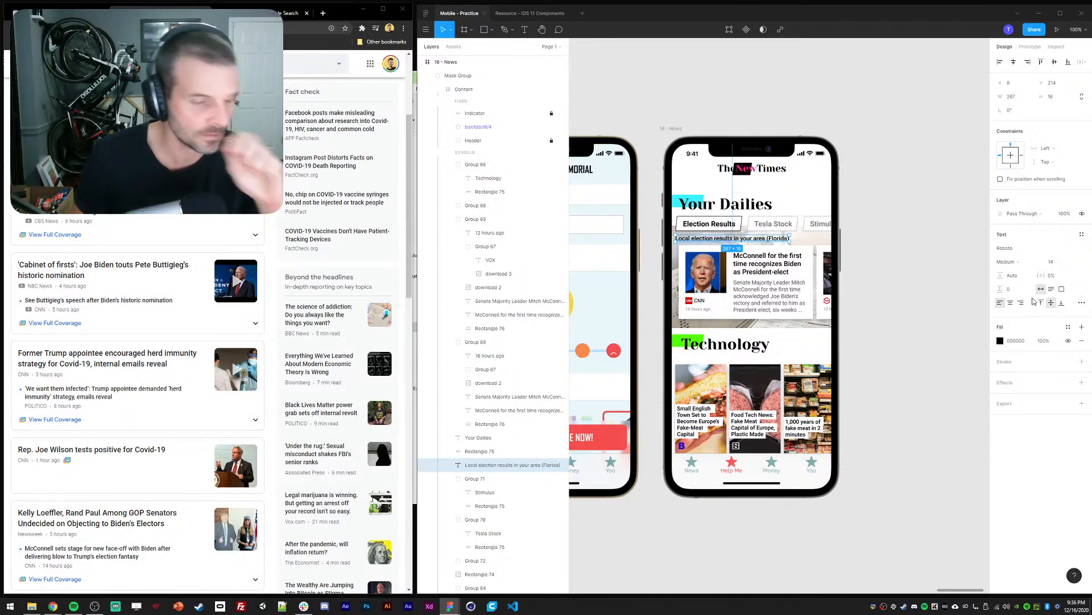
{"action": "left_click", "coordinate": [907, 271]}
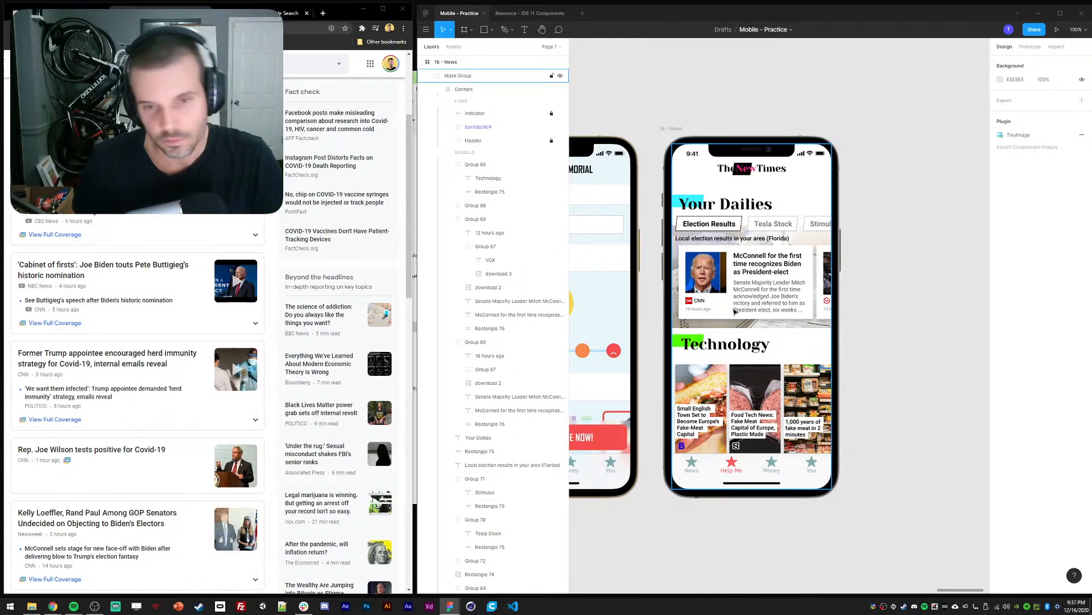
{"action": "left_click_drag", "start_coordinate": [732, 238], "coordinate": [736, 239]}
{"action": "left_click", "coordinate": [960, 295]}
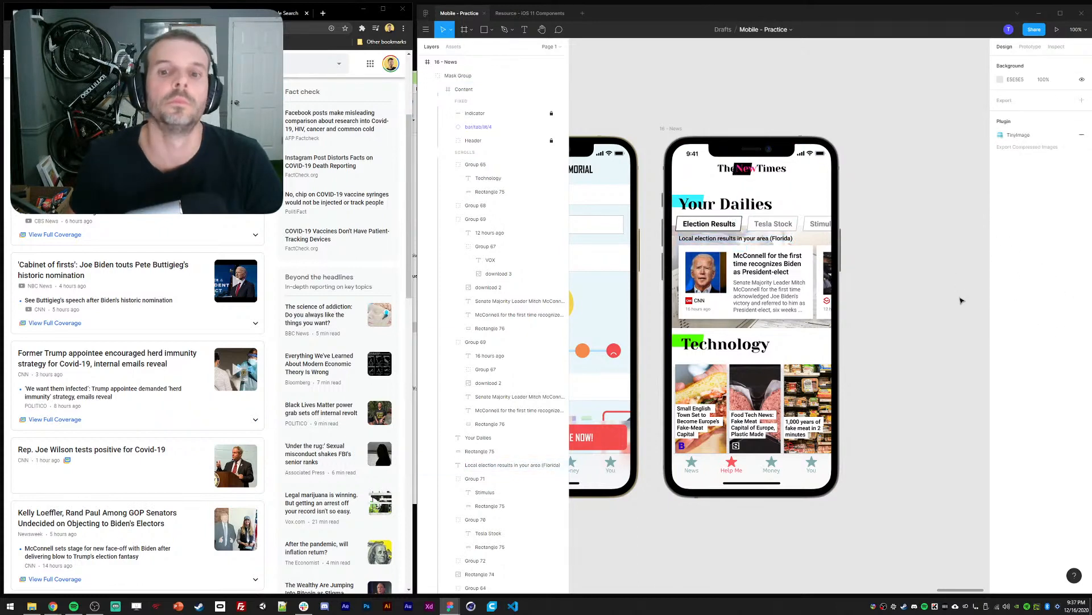
Adjust the height of the photo background behind the Your Dailies story cards
{"action": "left_click_drag", "start_coordinate": [939, 342], "coordinate": [936, 332]}
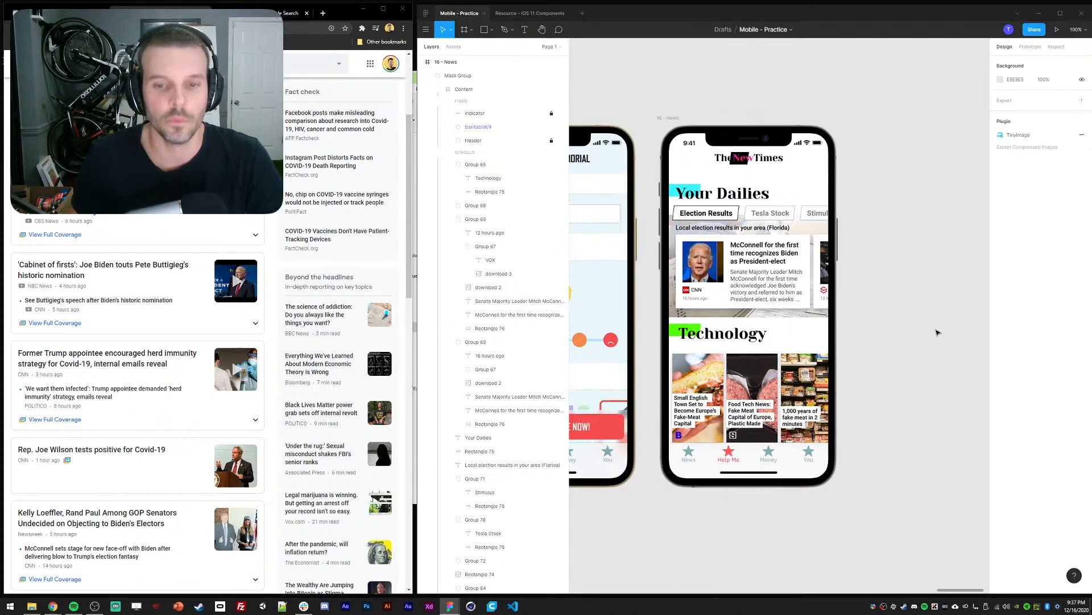
{"action": "left_click", "coordinate": [743, 313], "text": "ctrl"}
{"action": "type", "text": "217"}
{"action": "key", "text": "Return"}
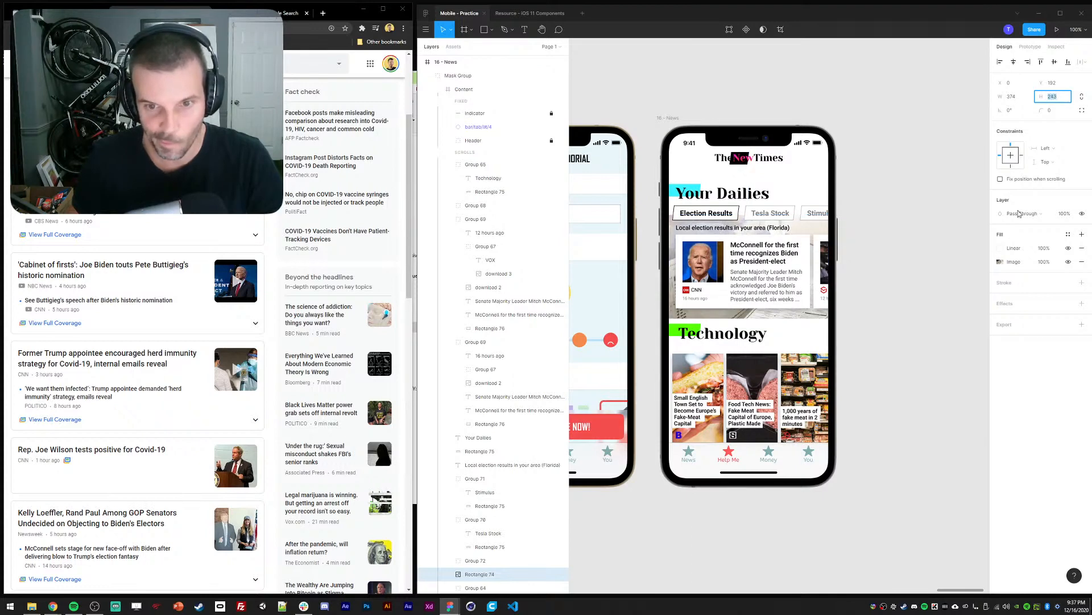
{"action": "left_click", "coordinate": [936, 317]}
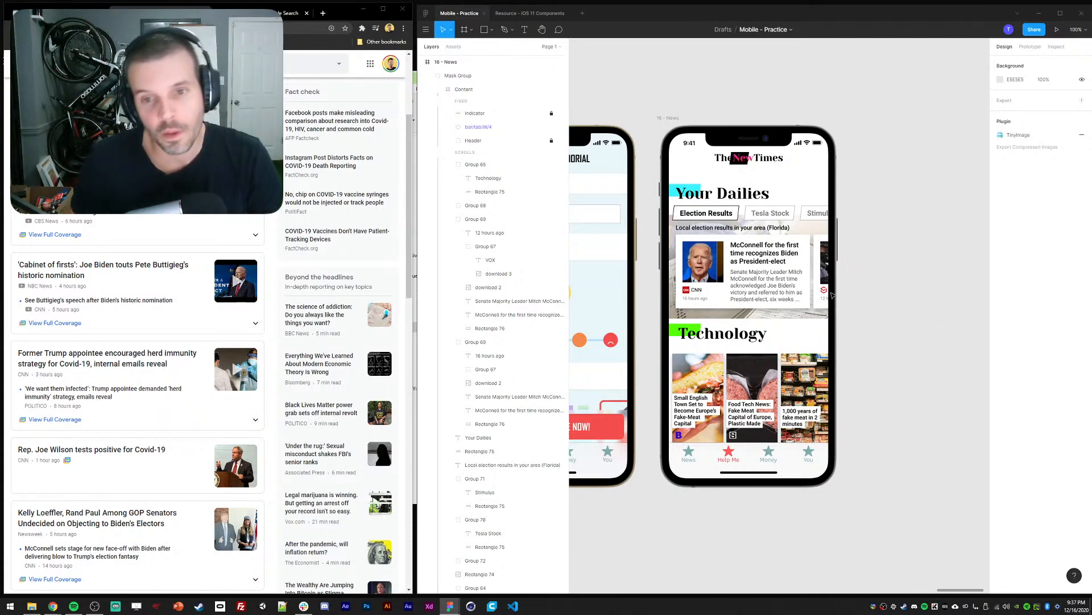
Move the election results caption and both story cards down together, placing the caption at Y 225
{"action": "double_click", "coordinate": [740, 228]}
{"action": "left_click", "coordinate": [770, 260], "text": "shift"}
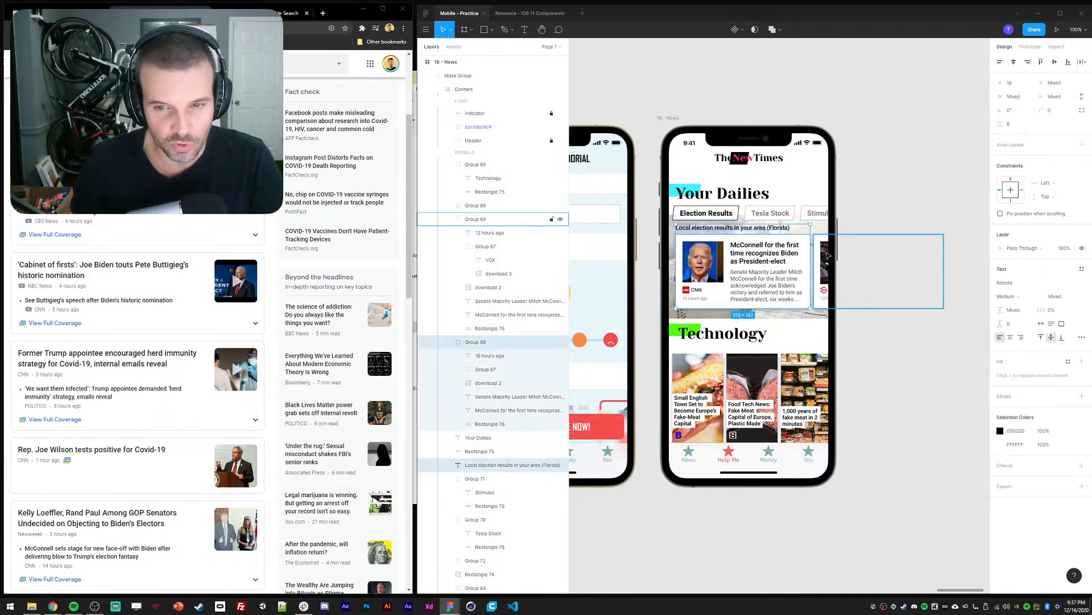
{"action": "left_click", "coordinate": [828, 256], "text": "shift"}
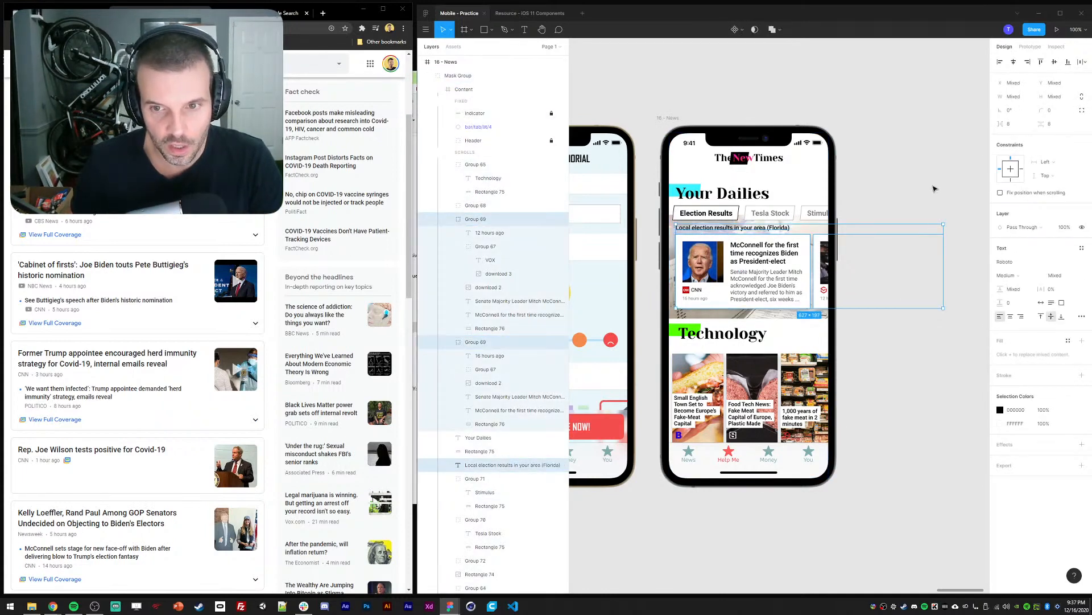
{"action": "key", "text": "Down"}
{"action": "key", "text": "Down"}
{"action": "key", "text": "Down"}
{"action": "key", "text": "Down"}
{"action": "key", "text": "Down"}
{"action": "key", "text": "Down"}
{"action": "key", "text": "Down"}
{"action": "key", "text": "Down"}
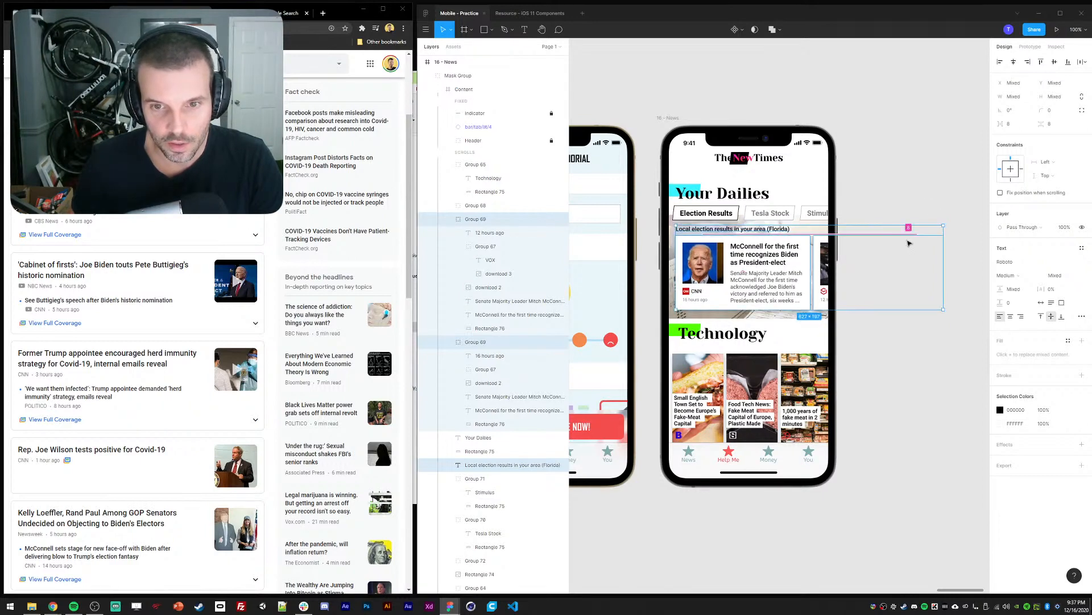
{"action": "left_click", "coordinate": [916, 202]}
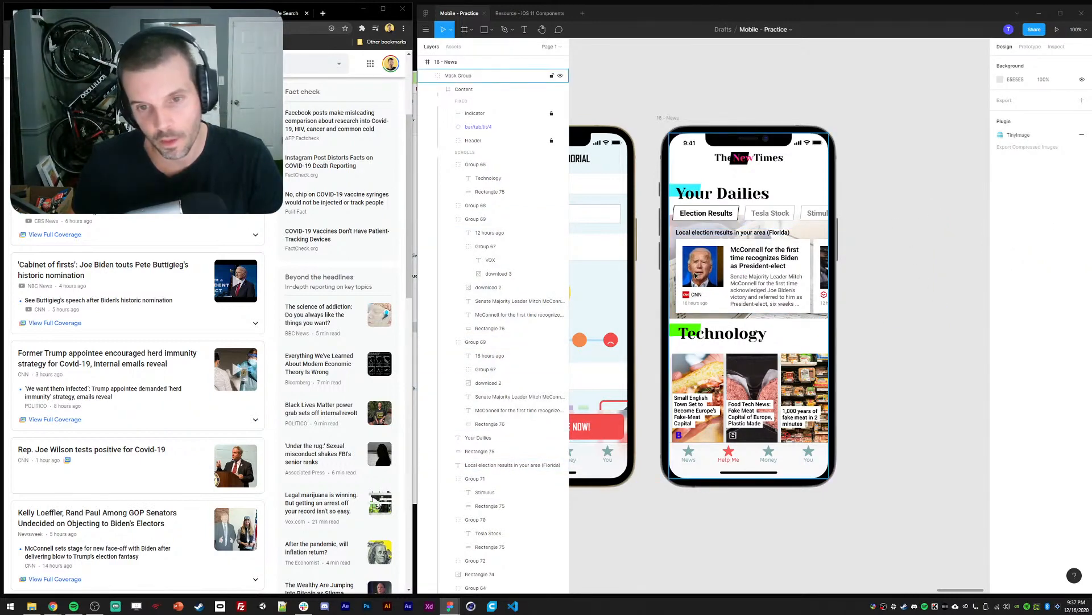
Extend the Your Dailies photo background downward to leave space beneath the lowered story cards
{"action": "left_click", "coordinate": [671, 269]}
{"action": "type", "text": "228"}
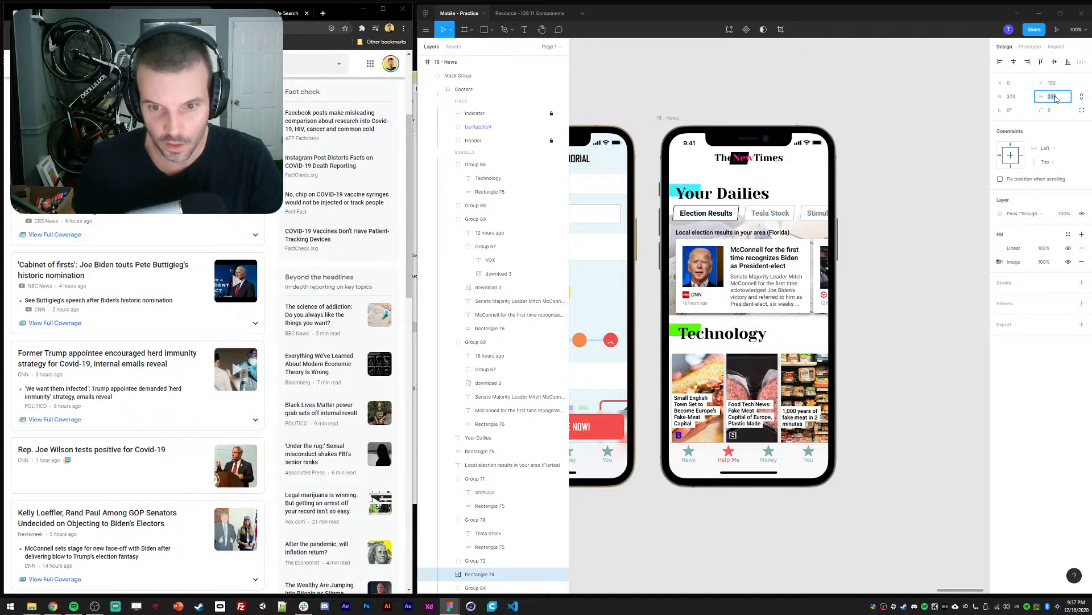
{"action": "key", "text": "Return"}
{"action": "left_click", "coordinate": [944, 313]}
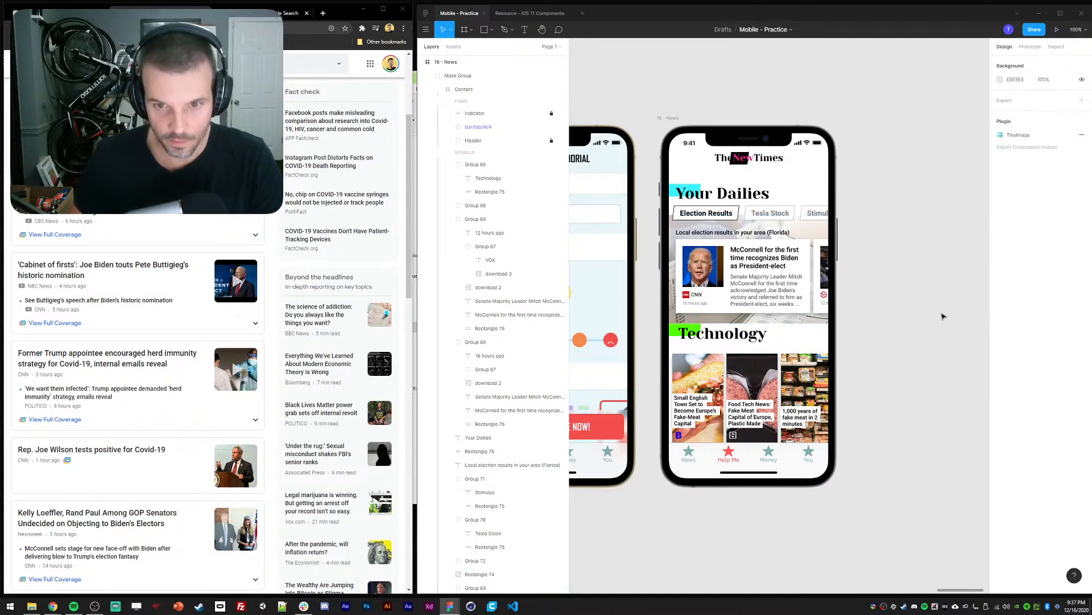
Move the Technology heading and its row of story cards down together by about 40
{"action": "double_click", "coordinate": [699, 338]}
{"action": "double_click", "coordinate": [699, 338]}
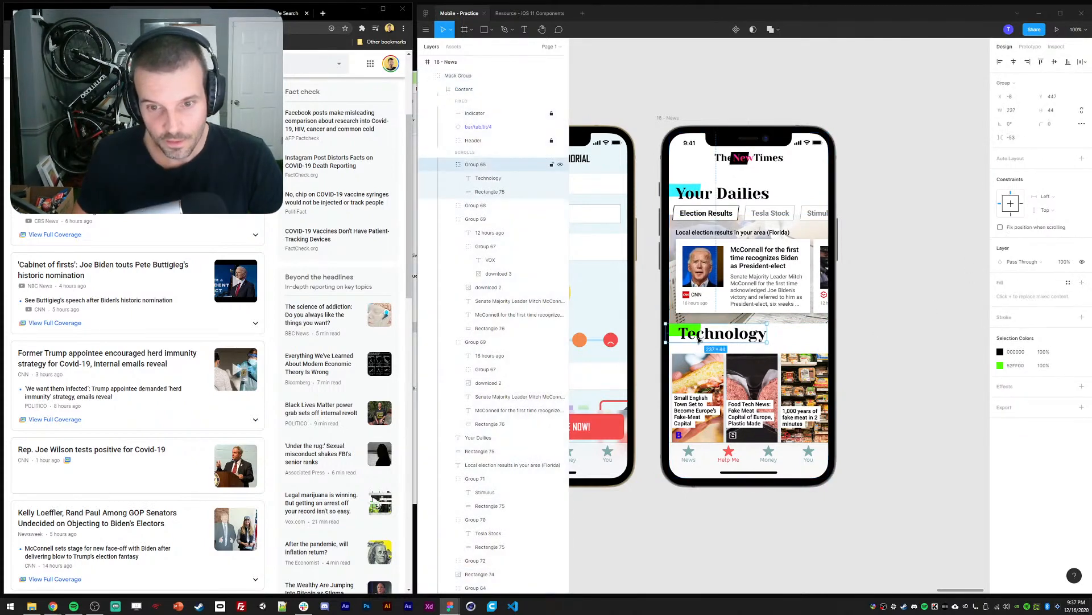
{"action": "left_click", "coordinate": [724, 368], "text": "shift"}
{"action": "left_click_drag", "start_coordinate": [725, 368], "coordinate": [725, 376]}
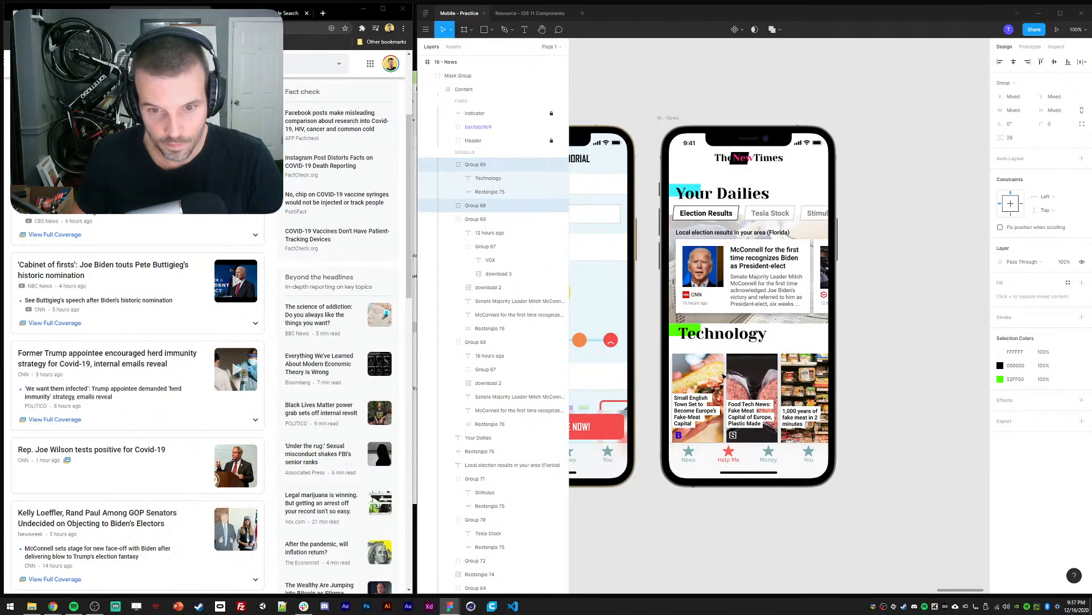
{"action": "key", "text": "shift+Down"}
{"action": "key", "text": "shift+Down"}
{"action": "key", "text": "shift+Down"}
{"action": "key", "text": "shift+Down"}
{"action": "left_click", "coordinate": [881, 330]}
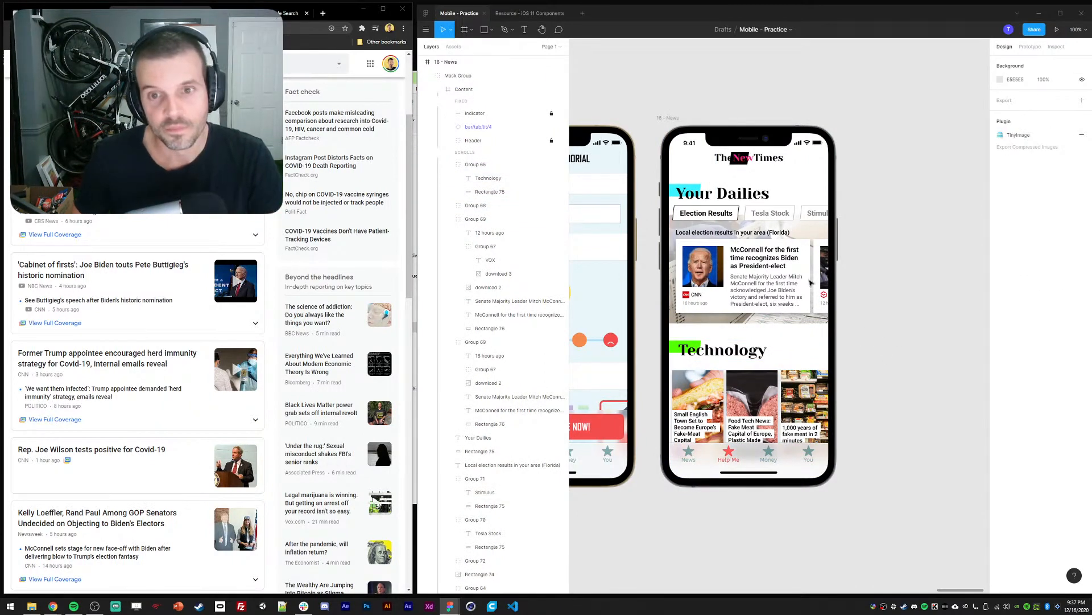
Group the Your Dailies title with its cyan highlight rectangle
{"action": "left_click", "coordinate": [714, 195]}
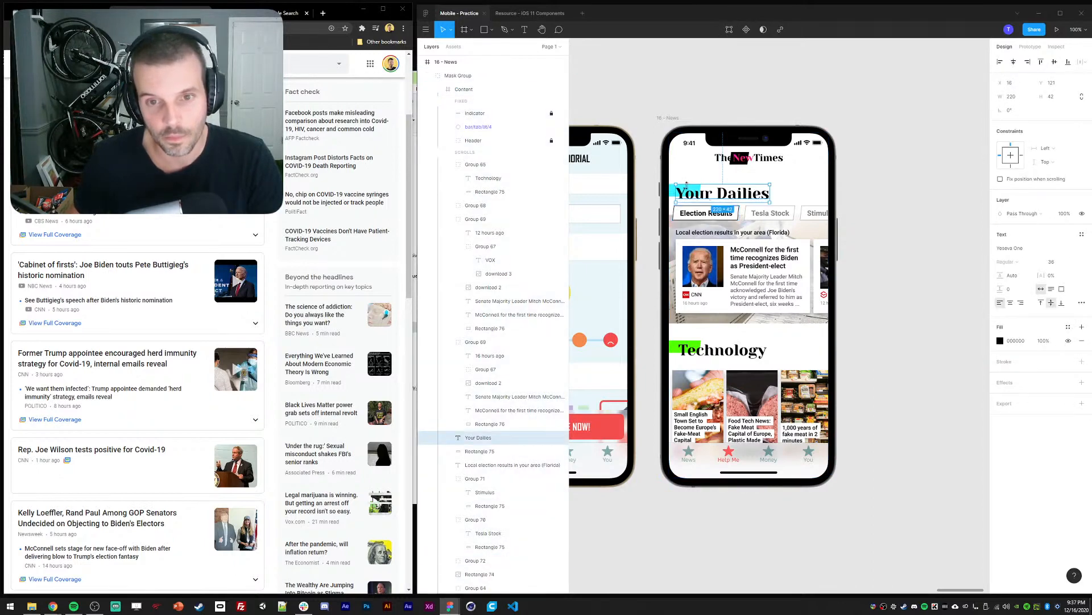
{"action": "left_click", "coordinate": [671, 194], "text": "shift"}
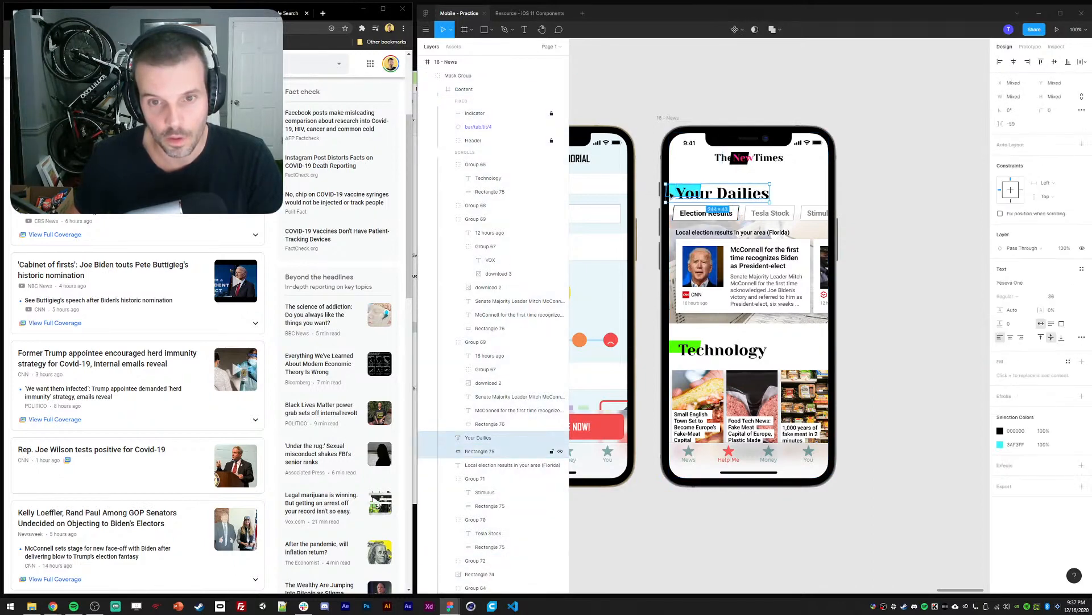
{"action": "key", "text": "ctrl+g"}
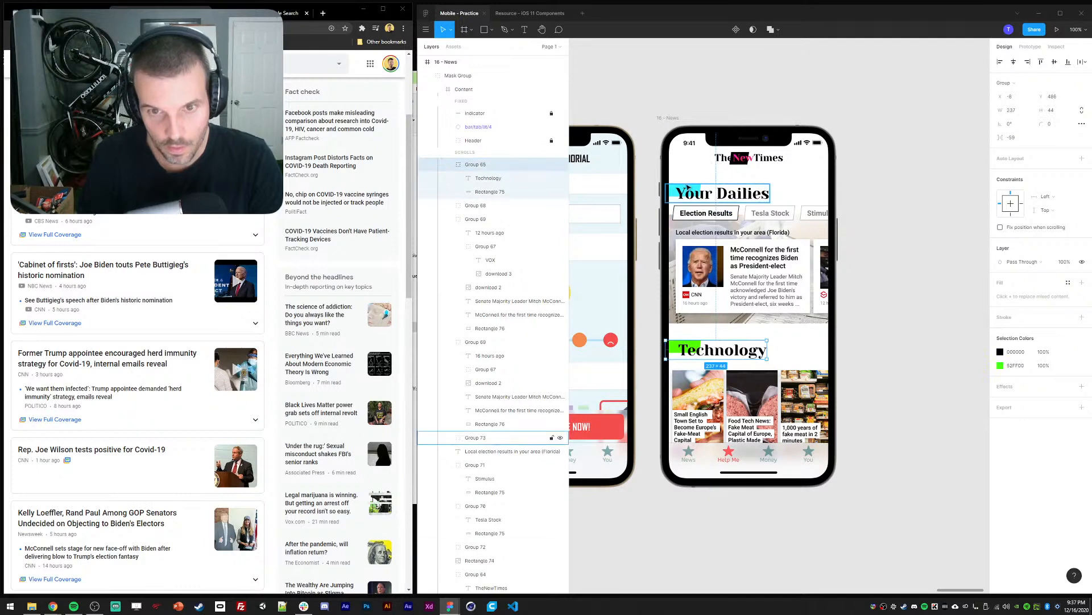
Group the Election Results, Tesla Stock and Stimulus tabs together
{"action": "left_click", "coordinate": [700, 221], "text": "shift"}
{"action": "left_click", "coordinate": [771, 214]}
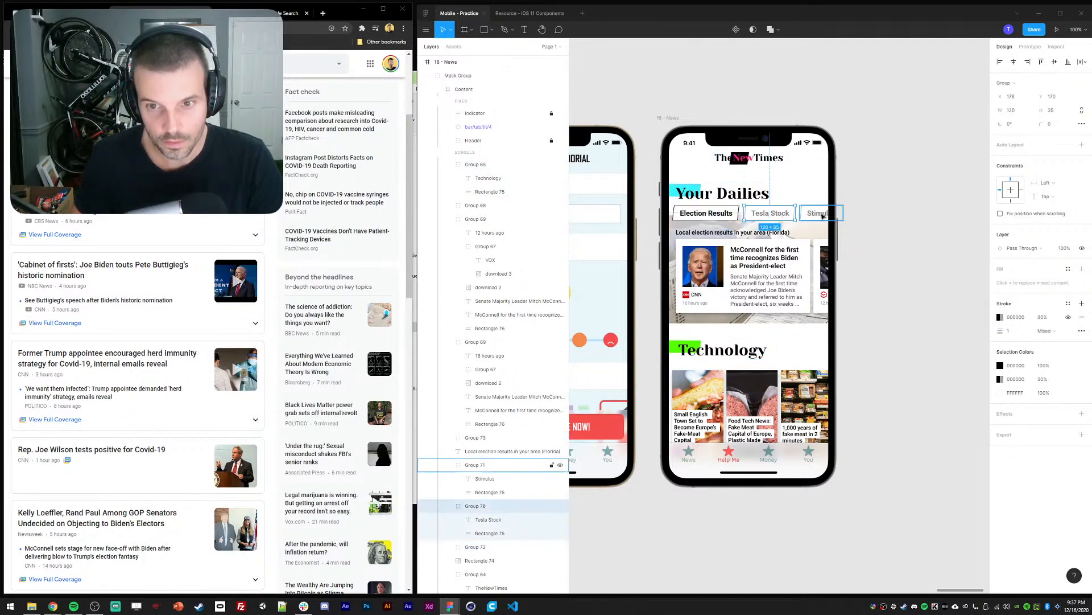
{"action": "left_click", "coordinate": [818, 214], "text": "shift"}
{"action": "left_click", "coordinate": [706, 214], "text": "shift"}
{"action": "key", "text": "ctrl+g"}
Group the election results caption with the CNN and VOX story cards
{"action": "left_click", "coordinate": [703, 233]}
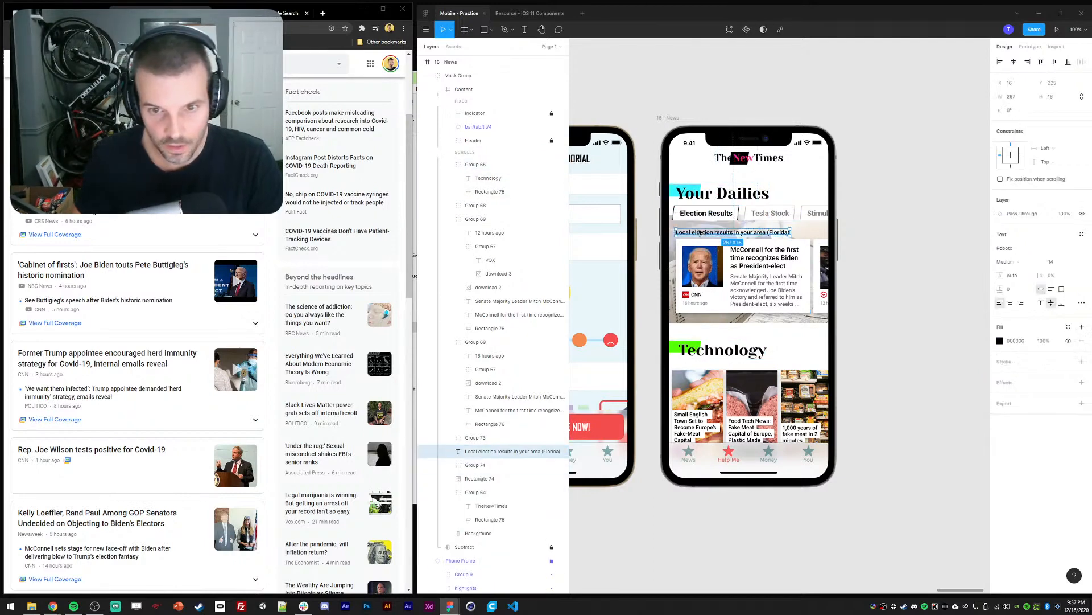
{"action": "left_click", "coordinate": [750, 256], "text": "shift"}
{"action": "left_click", "coordinate": [826, 254], "text": "shift"}
{"action": "key", "text": "ctrl+g"}
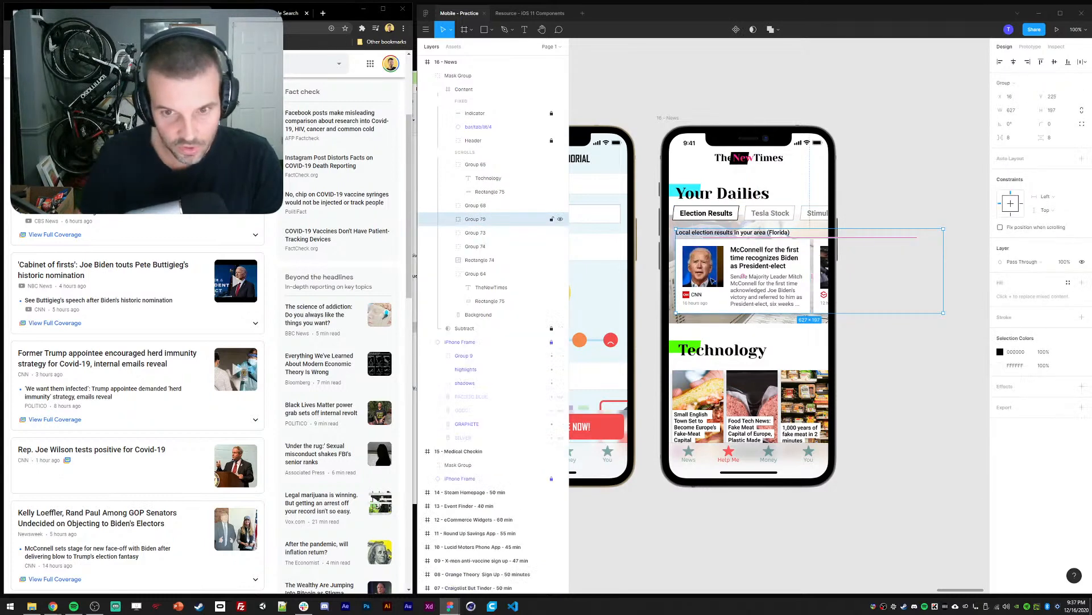
Group the Your Dailies title, topic tabs, election story cards and background photo into one section group
{"action": "left_click", "coordinate": [691, 224], "text": "shift"}
{"action": "left_click", "coordinate": [696, 213], "text": "shift"}
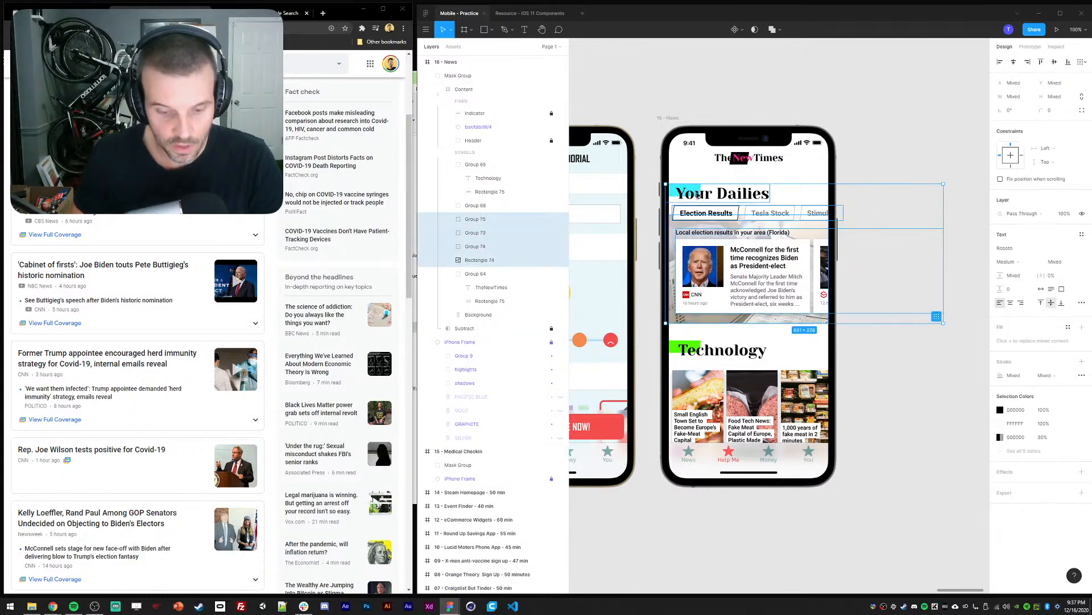
{"action": "key", "text": "ctrl+g"}
Group the Technology heading with its row of story cards
{"action": "left_click", "coordinate": [714, 353]}
{"action": "left_click", "coordinate": [710, 390], "text": "shift"}
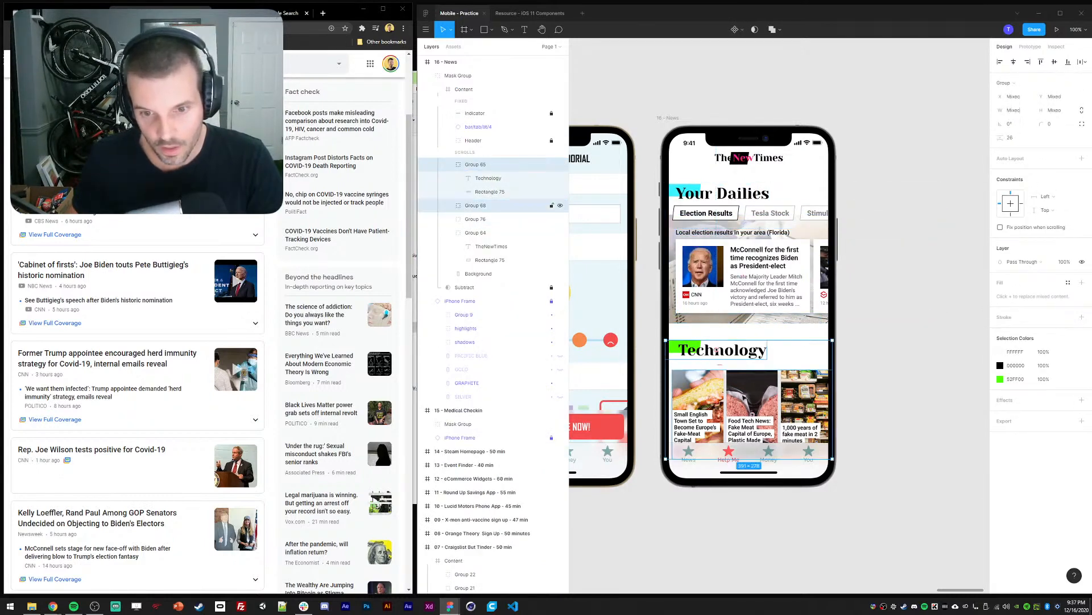
{"action": "key", "text": "ctrl+g"}
Combine the Your Dailies and Technology section groups into one vertical auto layout with 40 spacing between them
{"action": "left_click", "coordinate": [719, 284], "text": "shift"}
{"action": "key", "text": "ctrl+a"}
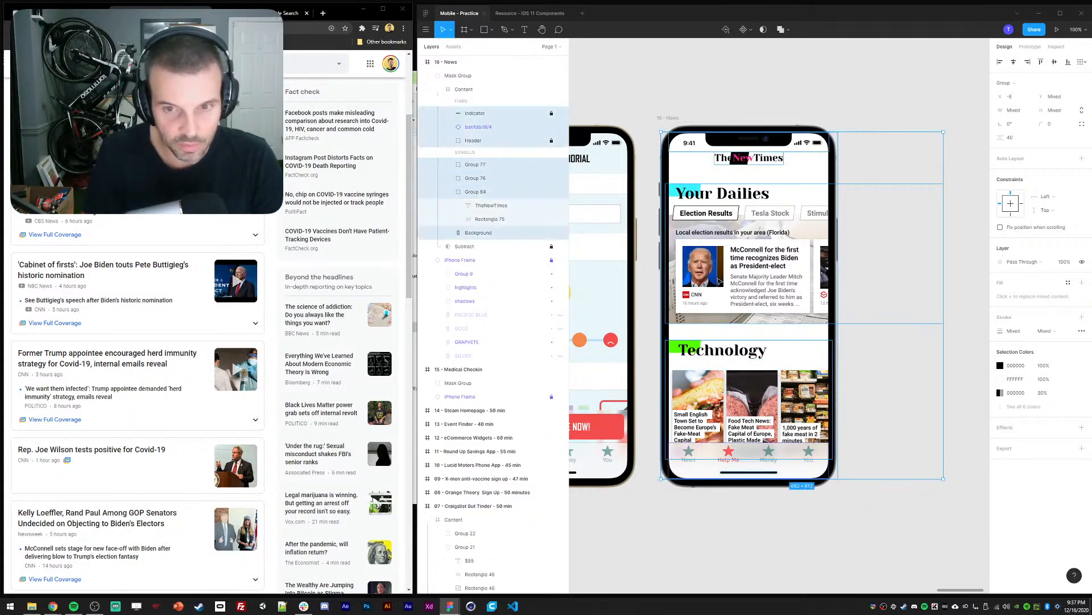
{"action": "left_click", "coordinate": [760, 97]}
{"action": "triple_click", "coordinate": [712, 245]}
{"action": "left_click", "coordinate": [722, 349], "text": "shift"}
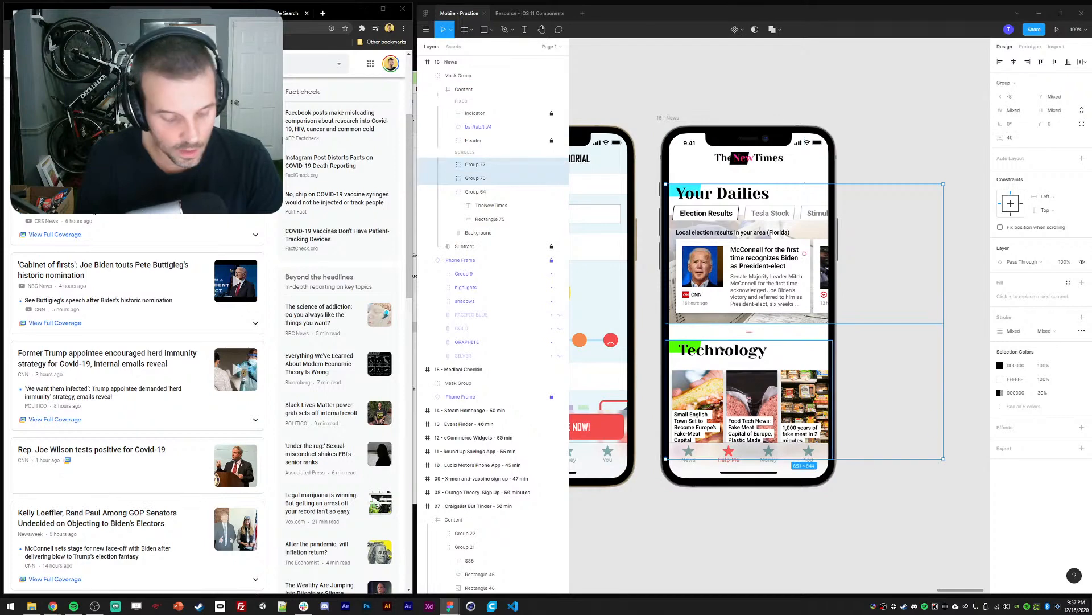
{"action": "key", "text": "shift+a"}
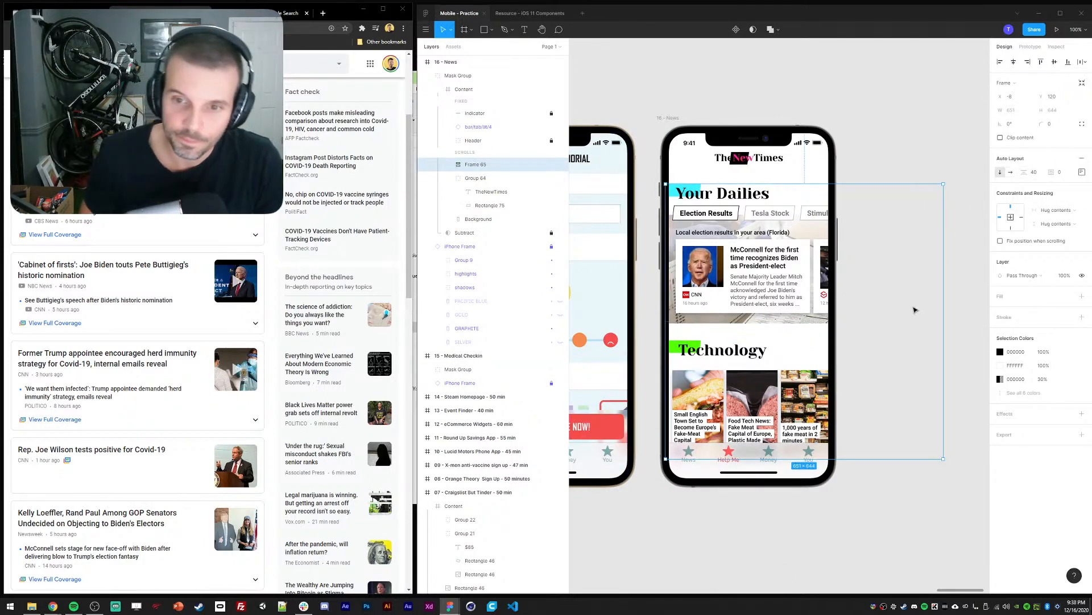
{"action": "left_click", "coordinate": [1038, 172]}
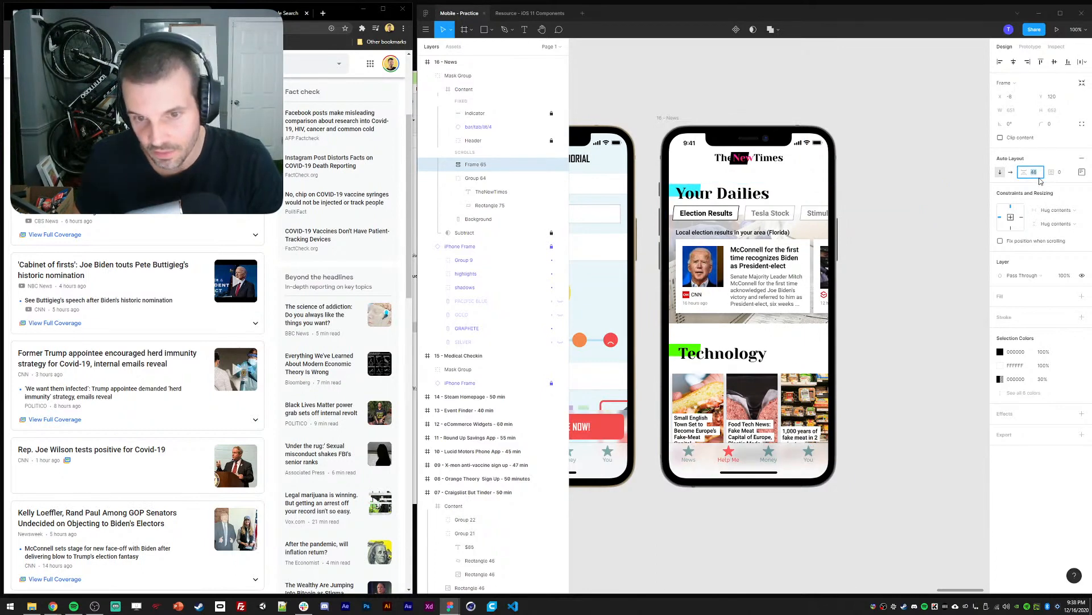
{"action": "left_click", "coordinate": [905, 123]}
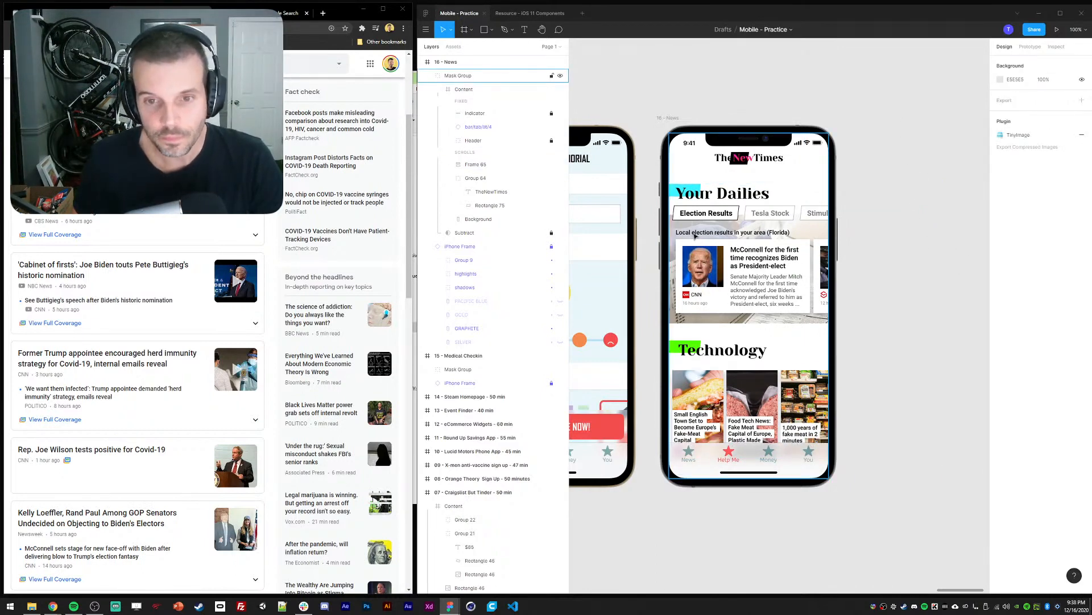
Reword the election caption above the story cards to "The latest in local election results"
{"action": "left_click", "coordinate": [695, 233], "text": "ctrl"}
{"action": "type", "text": "The la"}
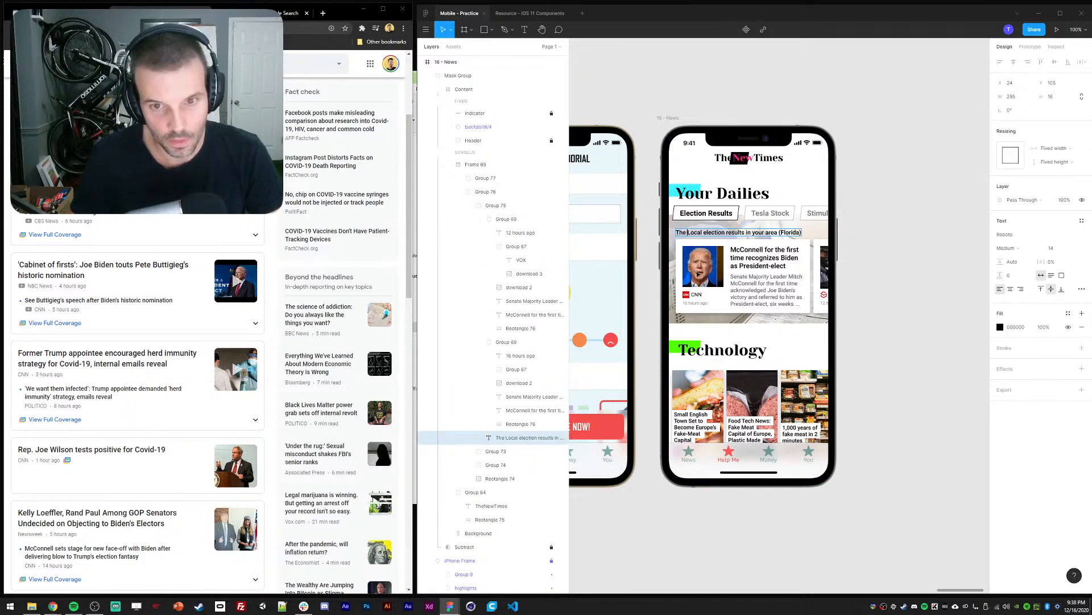
{"action": "type", "text": "test"}
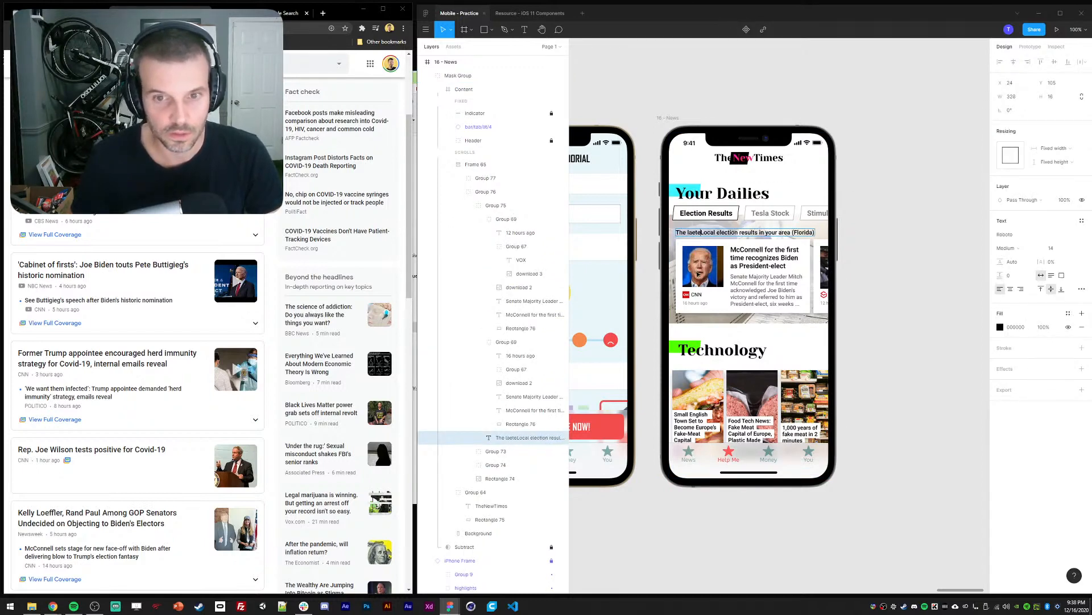
{"action": "key", "text": "Delete"}
{"action": "type", "text": "in l"}
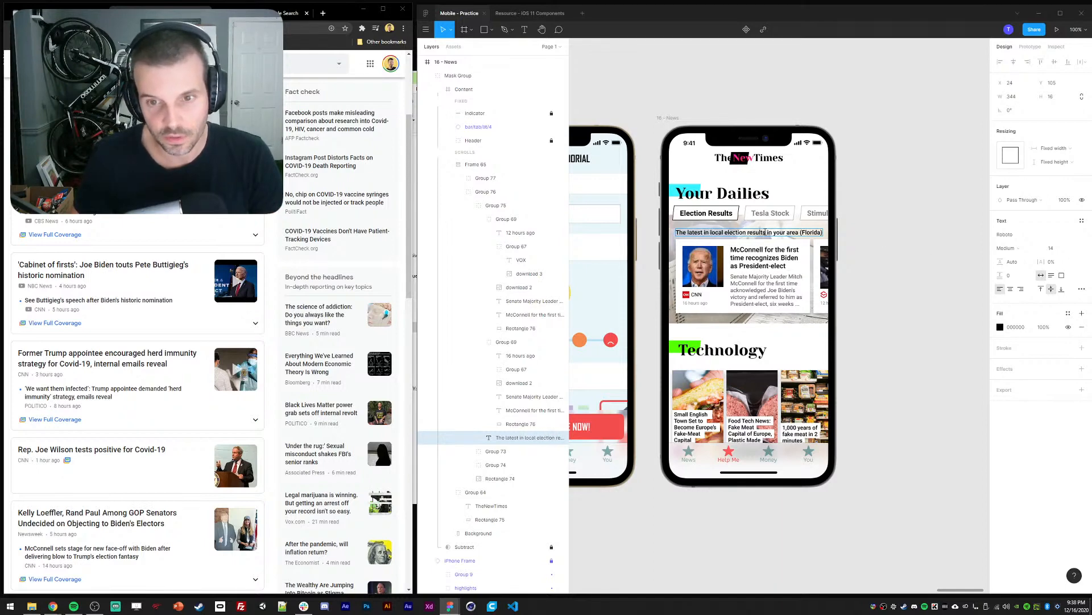
{"action": "left_click_drag", "start_coordinate": [797, 232], "coordinate": [858, 237]}
{"action": "key", "text": "BackSpace"}
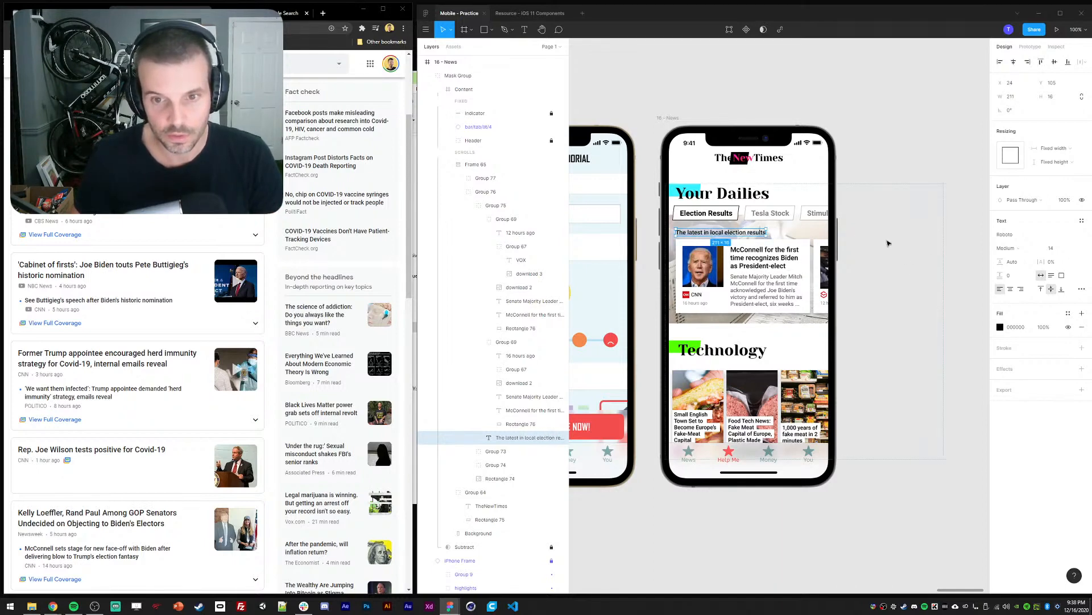
{"action": "left_click", "coordinate": [887, 241]}
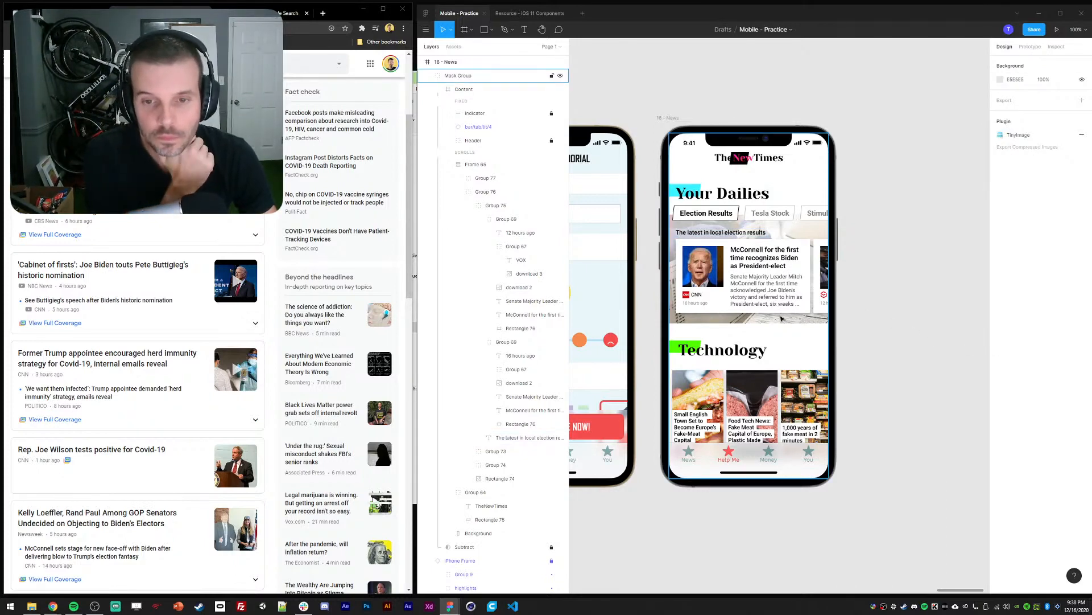
Move the row of Technology story cards up by about 10, closer to its heading
{"action": "double_click", "coordinate": [703, 397]}
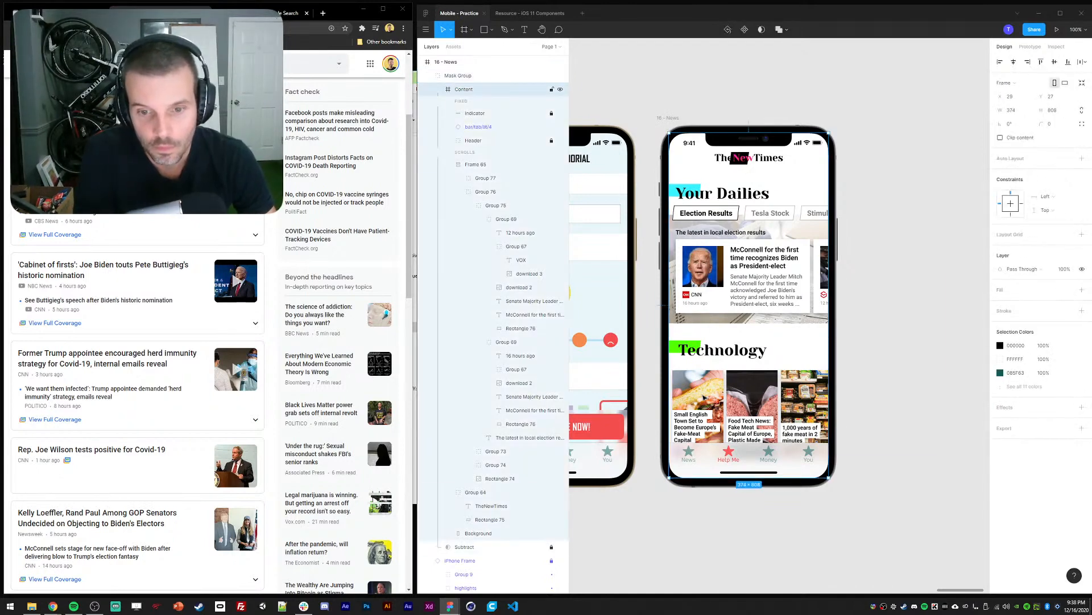
{"action": "double_click", "coordinate": [703, 397]}
{"action": "double_click", "coordinate": [704, 397]}
{"action": "key", "text": "shift+Up"}
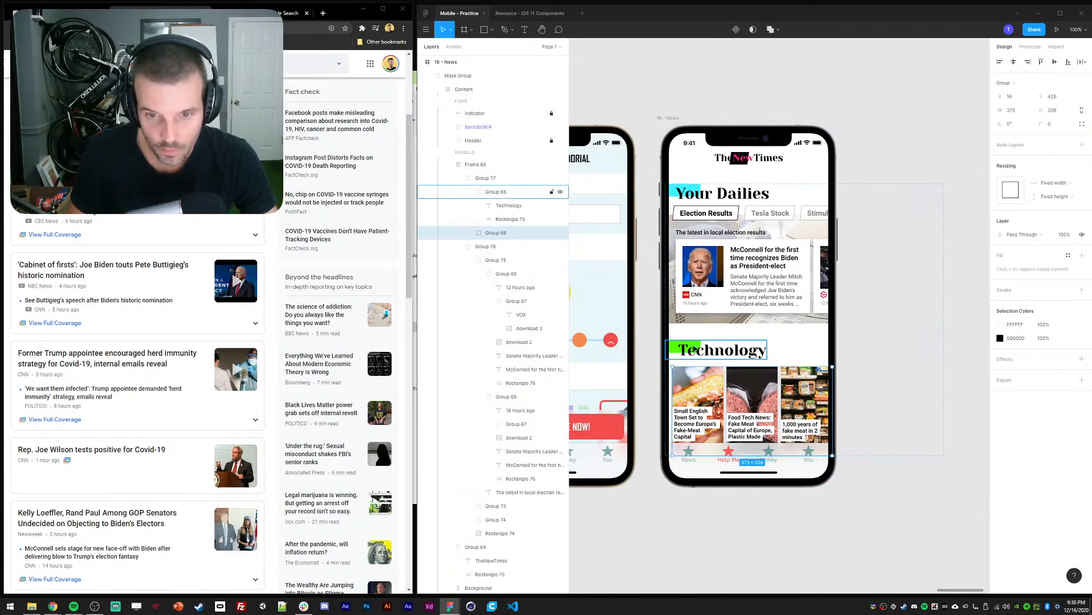
{"action": "left_click", "coordinate": [698, 347], "text": "shift"}
{"action": "left_click", "coordinate": [905, 373]}
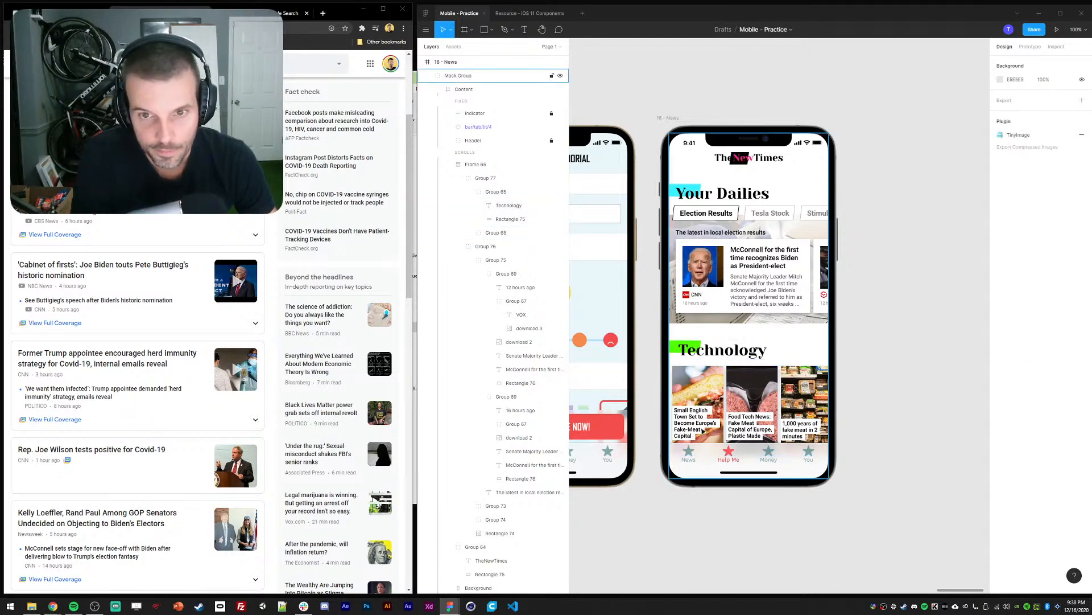
Recolor the News tab's star and label in the phone's tab bar to black (000000) at 100% opacity
{"action": "left_click", "coordinate": [728, 459], "text": "ctrl"}
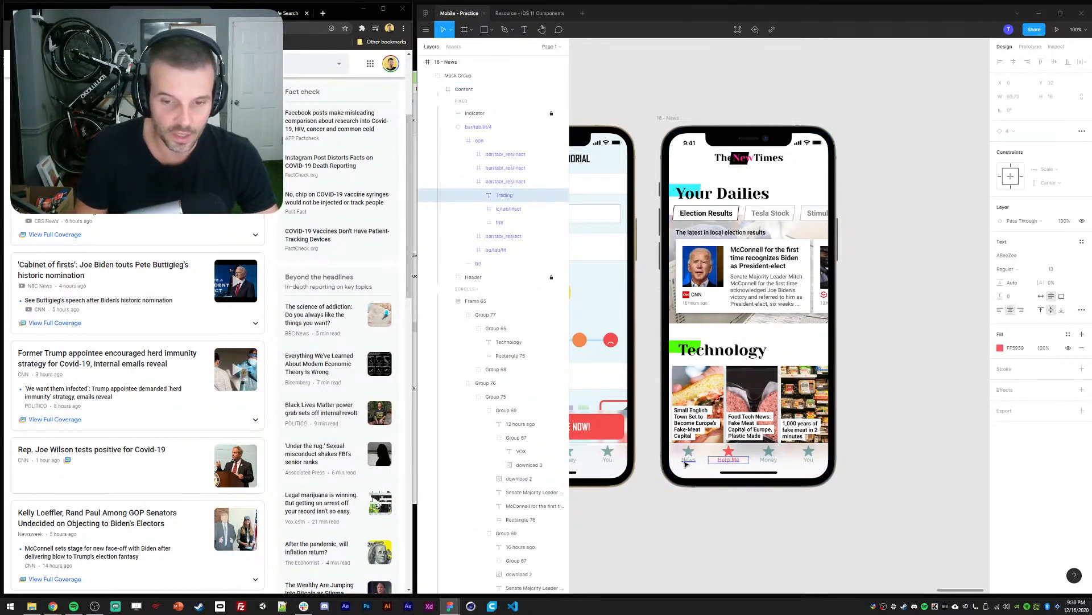
{"action": "left_click", "coordinate": [689, 455]}
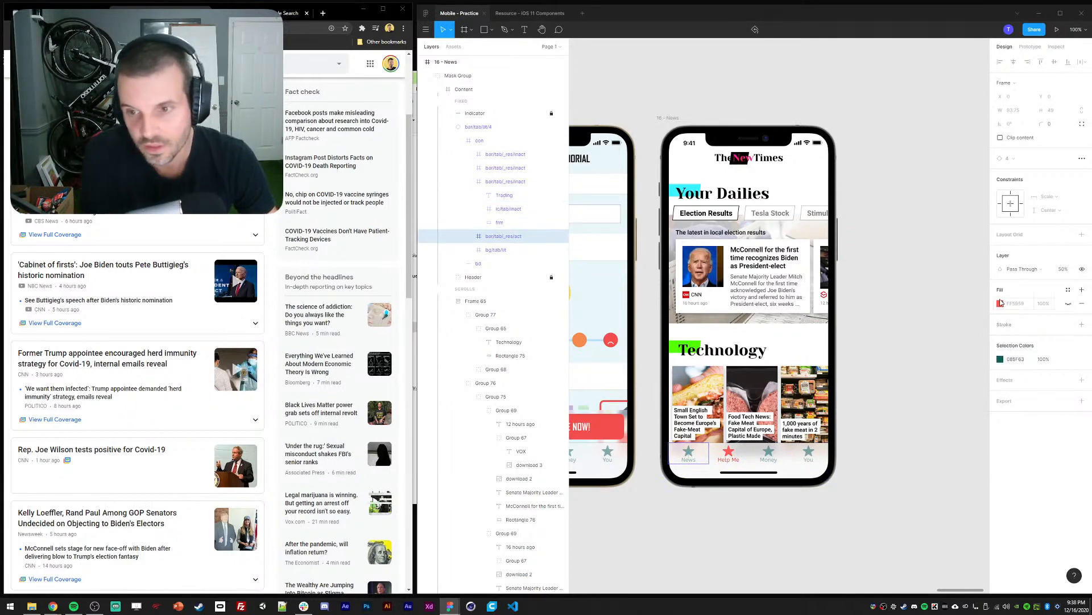
{"action": "left_click", "coordinate": [1001, 360]}
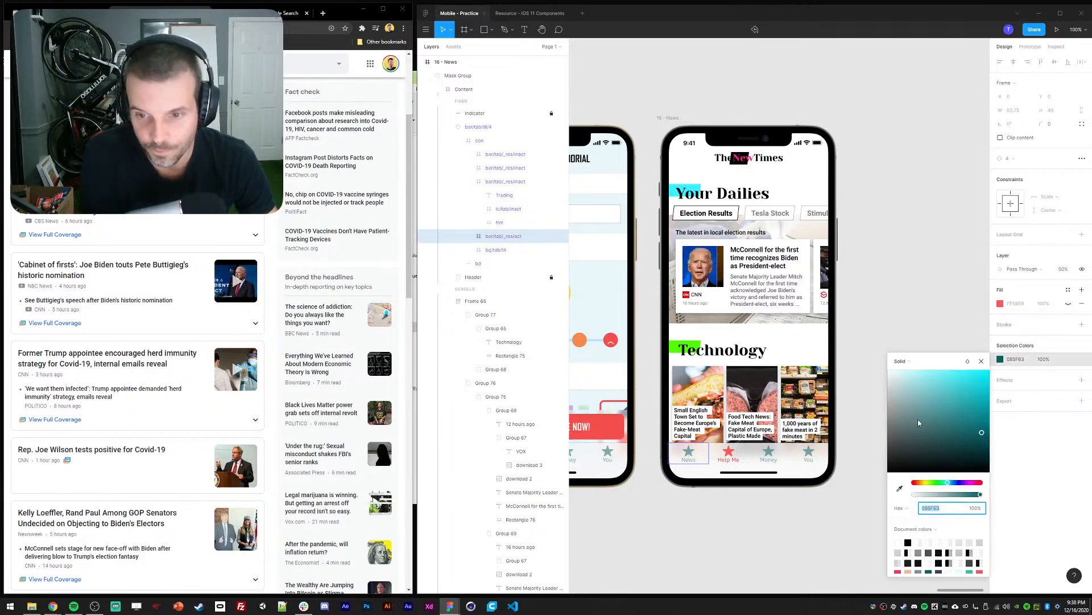
{"action": "left_click_drag", "start_coordinate": [919, 423], "coordinate": [839, 519]}
{"action": "left_click", "coordinate": [984, 361]}
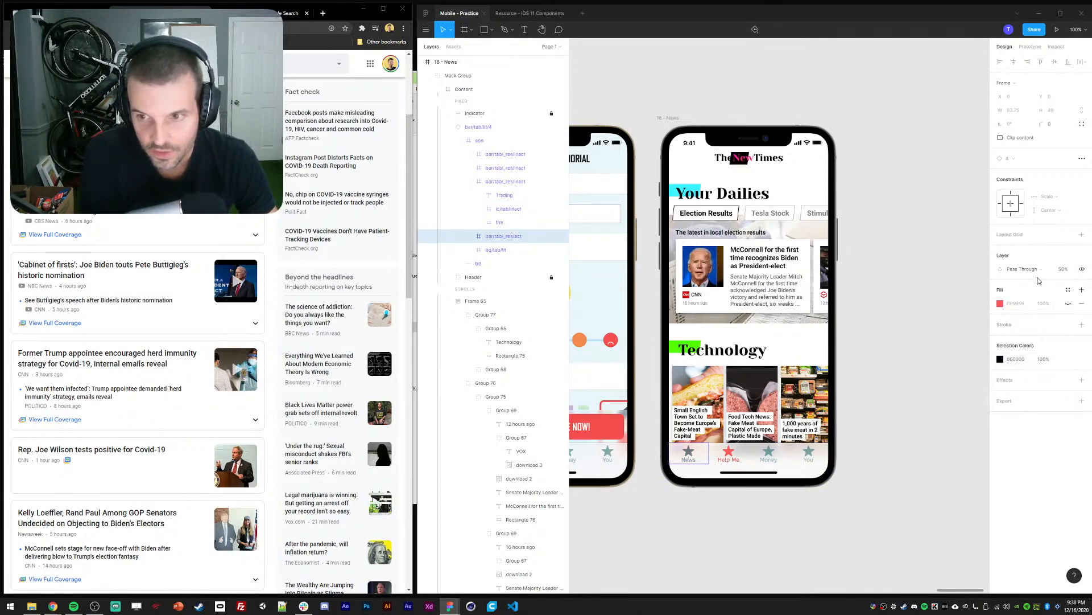
{"action": "key", "text": "0"}
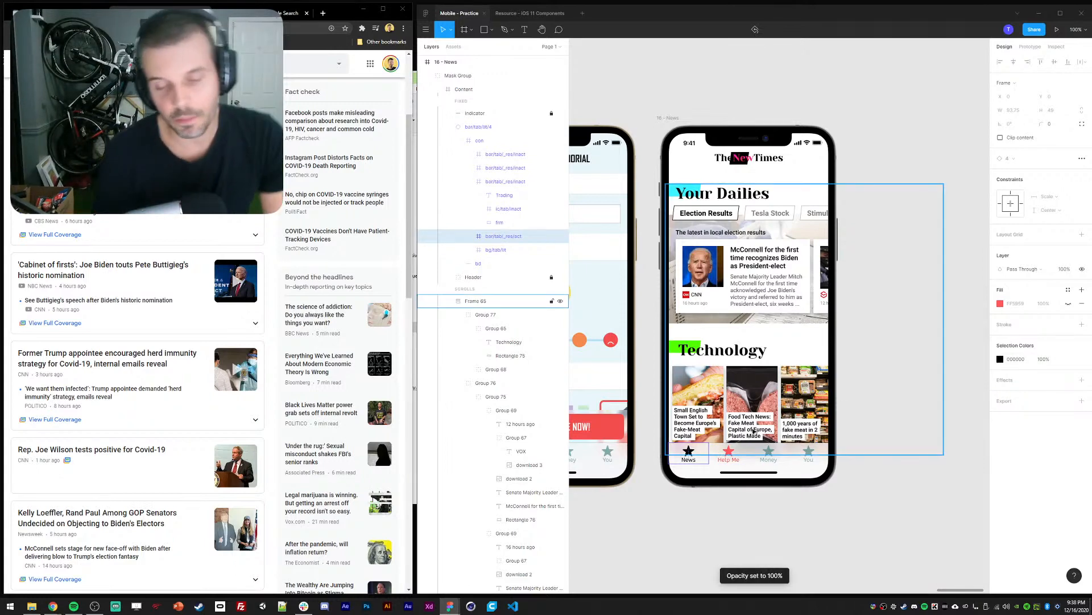
{"action": "left_click", "coordinate": [661, 514]}
Recolor the Help Me, Money and You tabs to black (000000) and set their opacity to 50%
{"action": "left_click", "coordinate": [728, 453]}
{"action": "left_click", "coordinate": [759, 456], "text": "shift"}
{"action": "left_click", "coordinate": [808, 454], "text": "shift"}
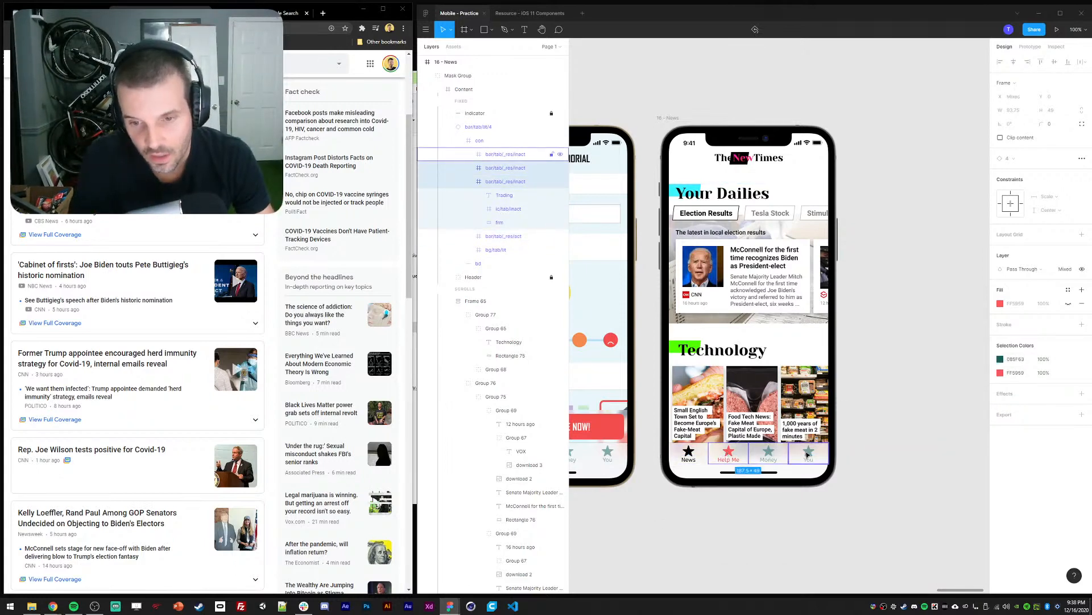
{"action": "left_click", "coordinate": [1000, 359]}
{"action": "left_click_drag", "start_coordinate": [928, 426], "coordinate": [886, 473]}
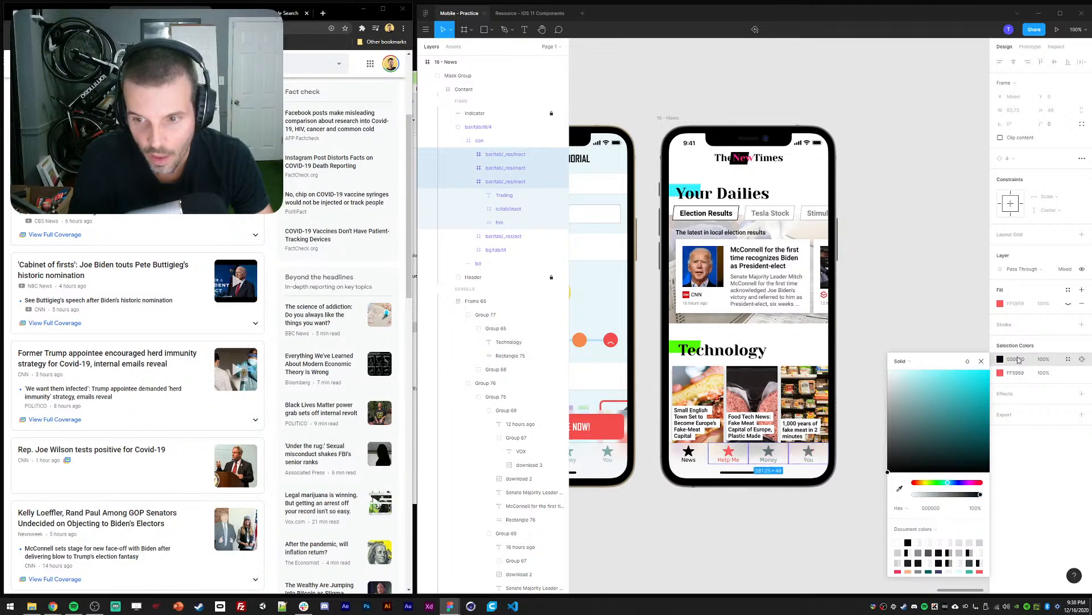
{"action": "left_click", "coordinate": [981, 361]}
{"action": "left_click", "coordinate": [1000, 373]}
{"action": "left_click_drag", "start_coordinate": [922, 439], "coordinate": [887, 483]}
{"action": "left_click", "coordinate": [982, 371]}
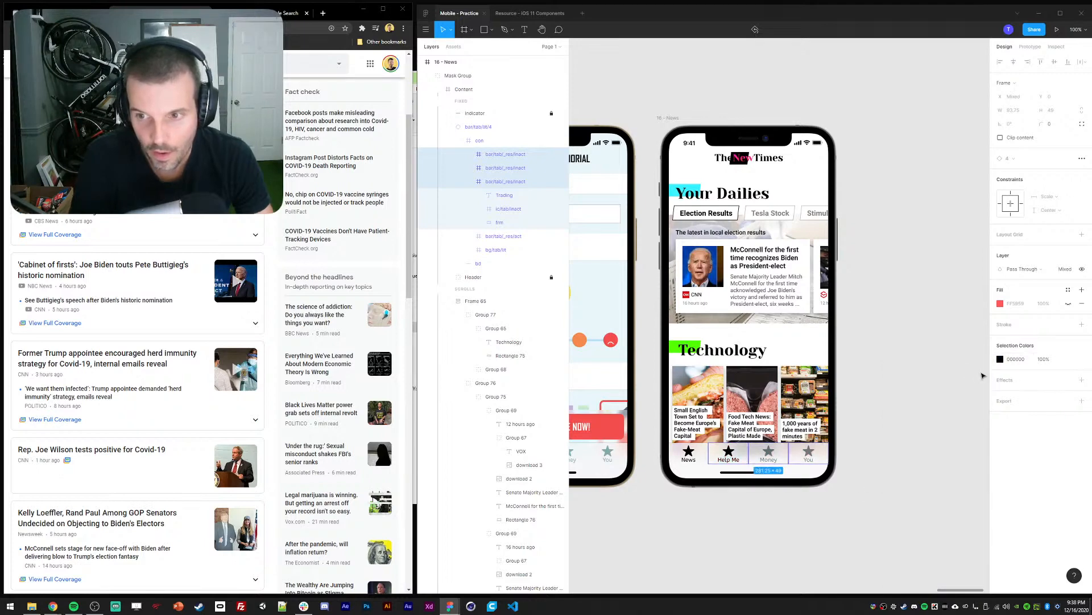
{"action": "key", "text": "5"}
{"action": "left_click", "coordinate": [691, 510]}
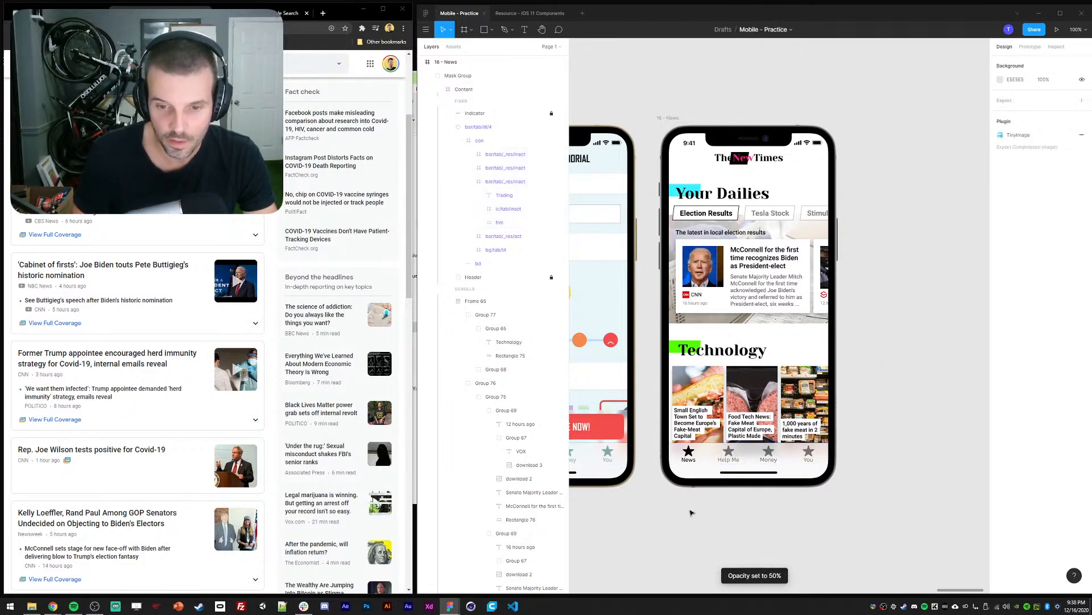
Recolor the News tab with pink FF26A4 sampled from the logo's "New" and change its label to "Latest"
{"action": "double_click", "coordinate": [690, 454]}
{"action": "double_click", "coordinate": [689, 453]}
{"action": "double_click", "coordinate": [689, 454]}
{"action": "double_click", "coordinate": [689, 454]}
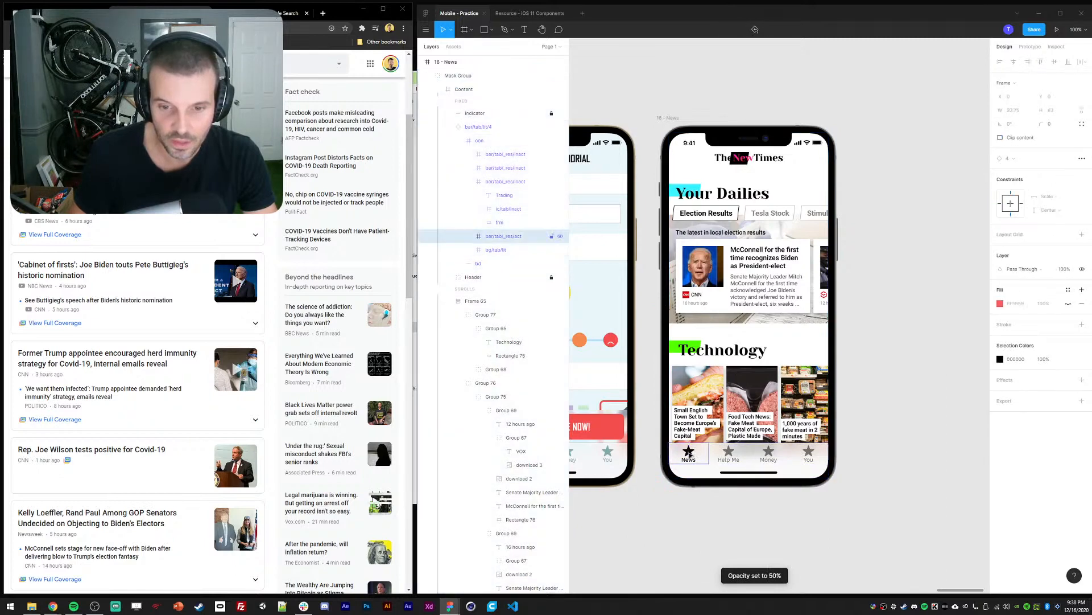
{"action": "left_click", "coordinate": [1000, 359]}
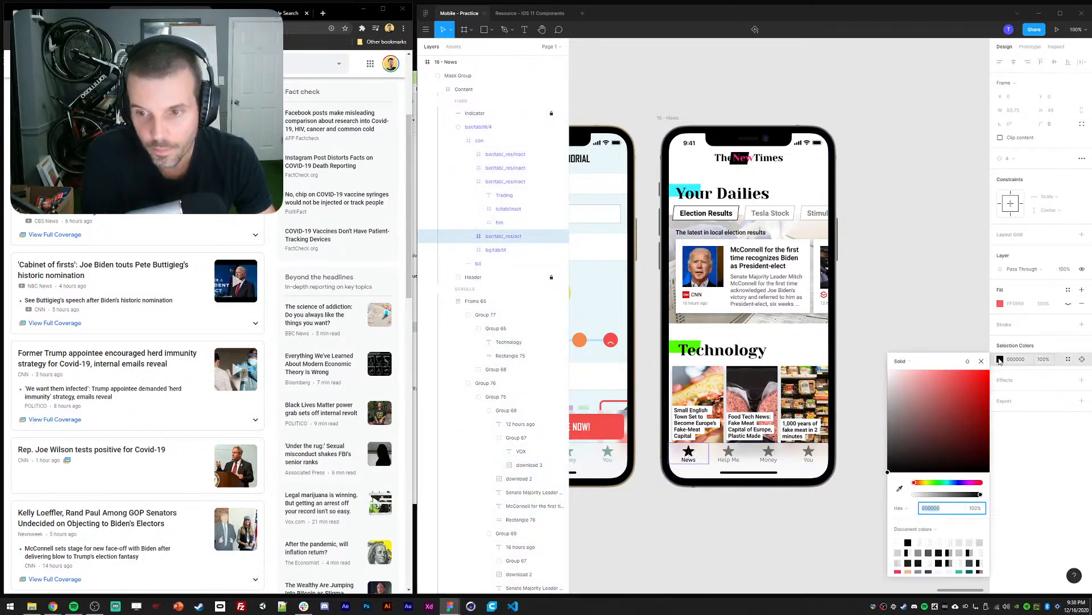
{"action": "left_click", "coordinate": [900, 489]}
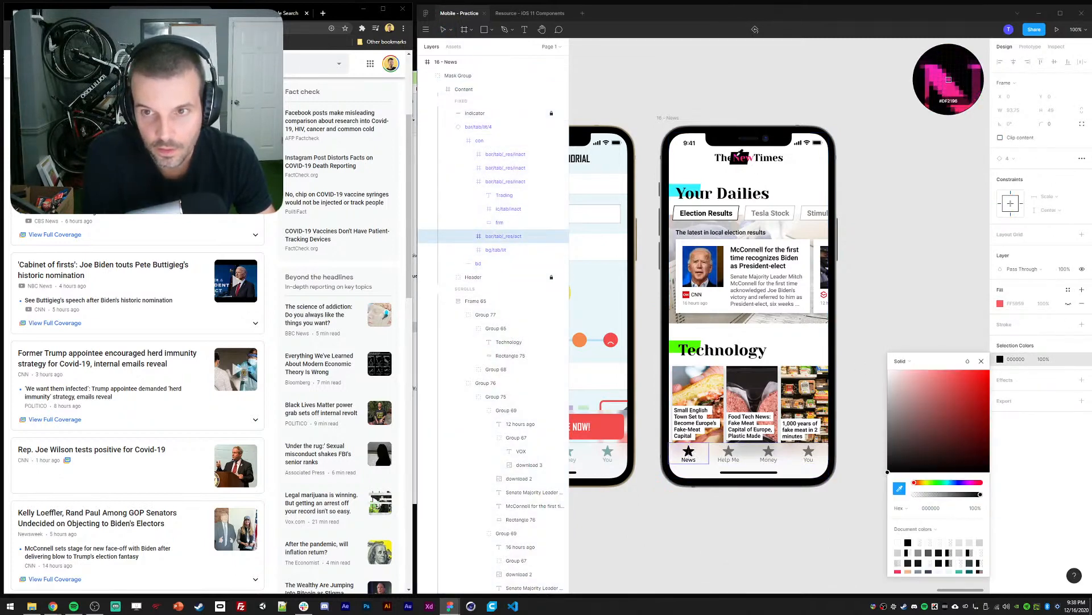
{"action": "left_click", "coordinate": [740, 156]}
{"action": "left_click", "coordinate": [846, 348]}
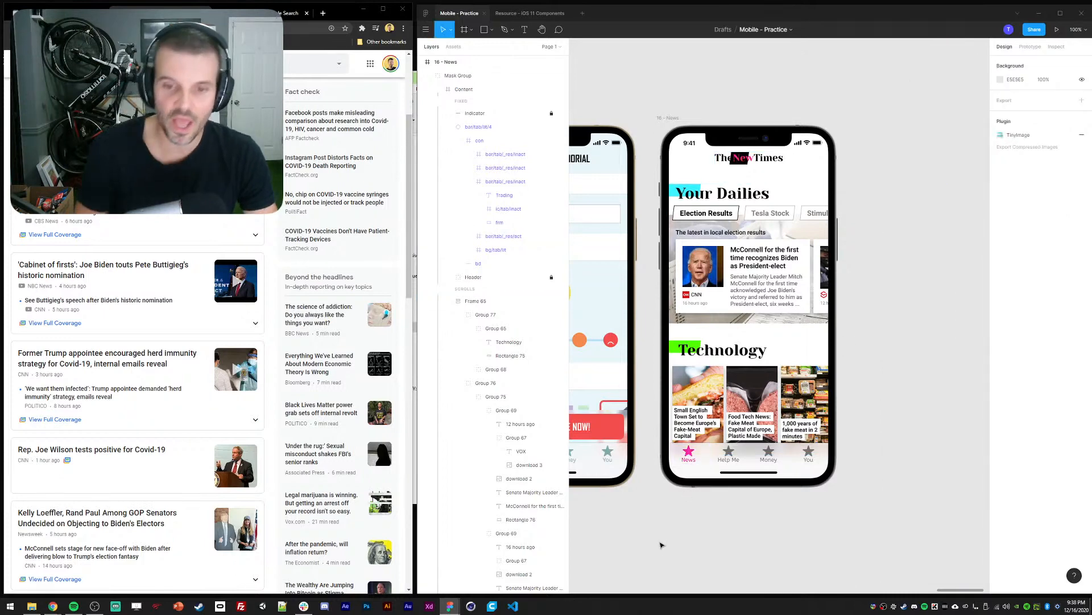
{"action": "left_click", "coordinate": [692, 460], "text": "ctrl"}
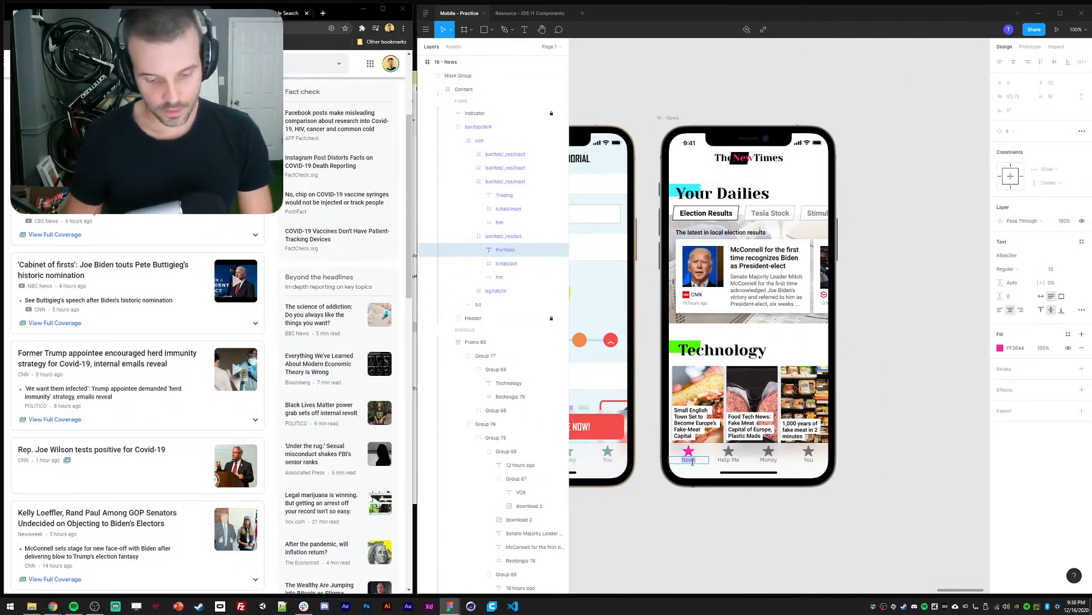
{"action": "key", "text": "Escape"}
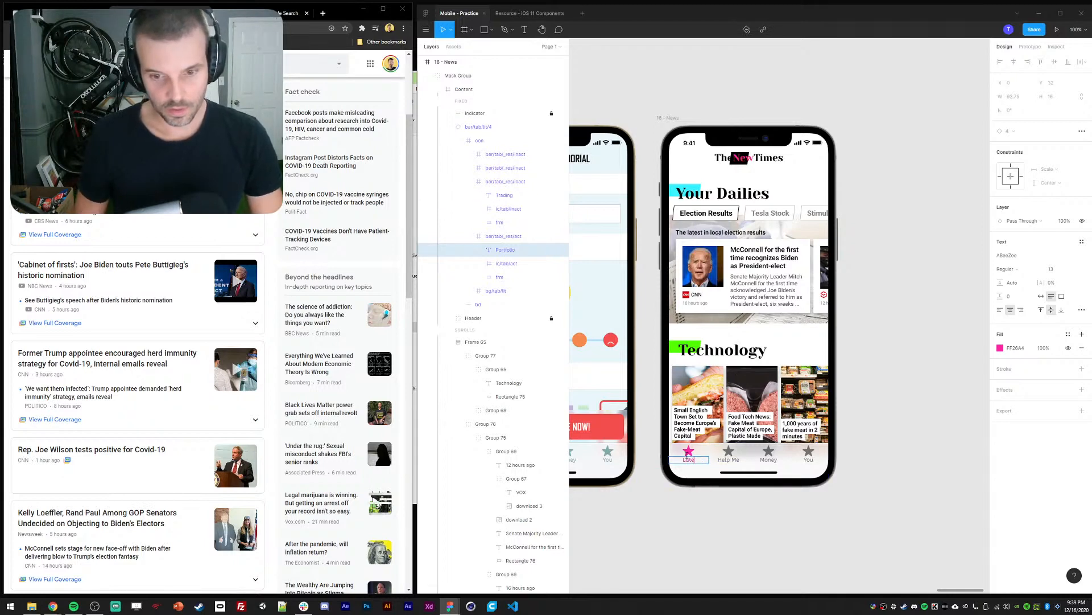
Consult the section menu in Google News and change the Help Me tab's label to "Saved"
{"action": "left_click", "coordinate": [727, 461], "text": "ctrl"}
{"action": "scroll", "coordinate": [205, 399], "scroll_direction": "up", "scroll_amount": 3}
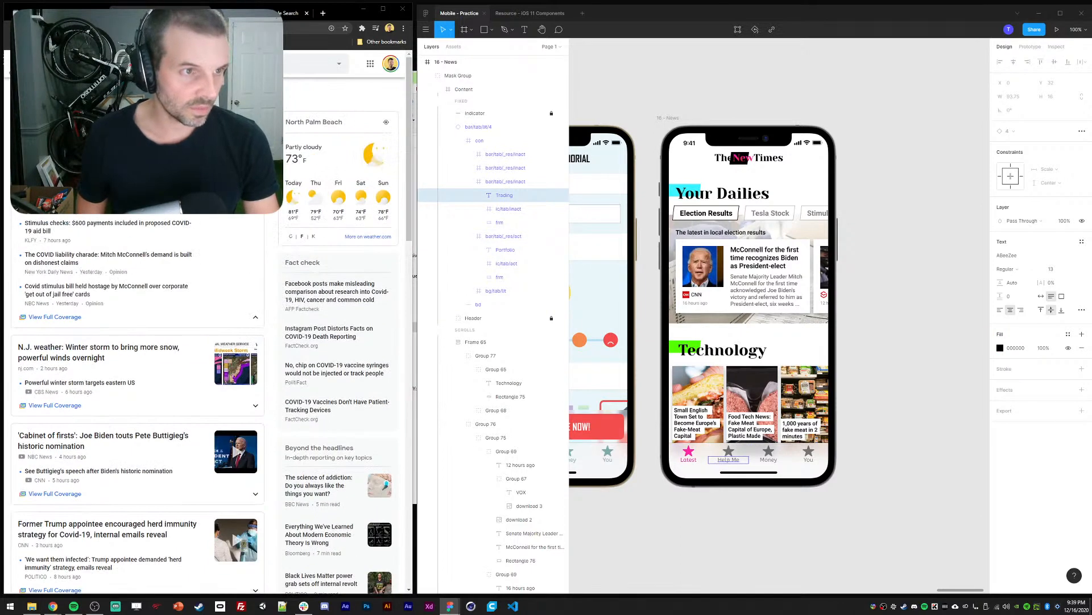
{"action": "left_click", "coordinate": [20, 63]}
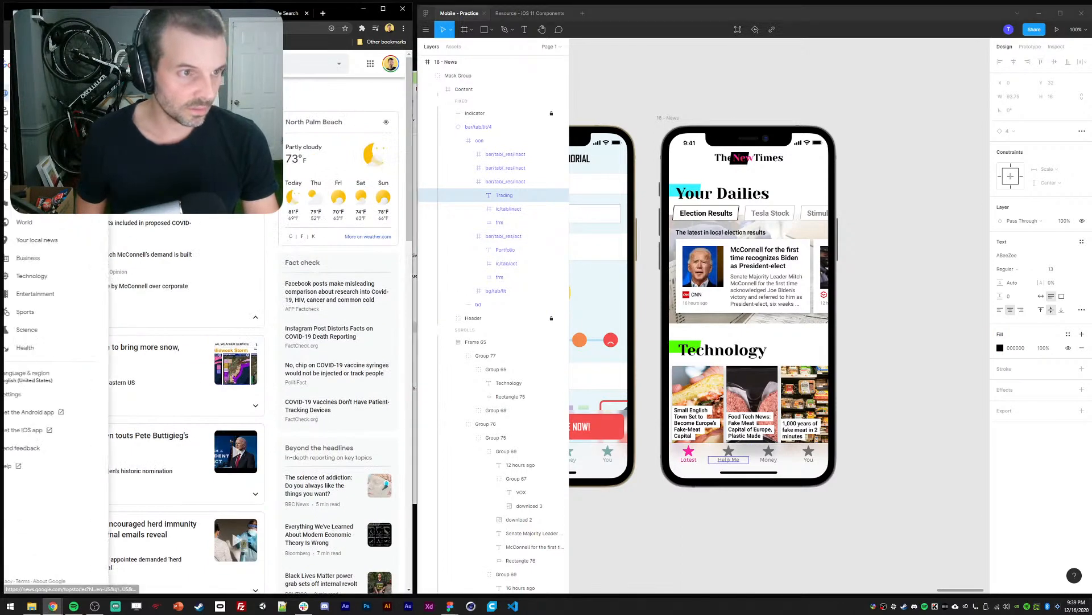
{"action": "double_click", "coordinate": [730, 460]}
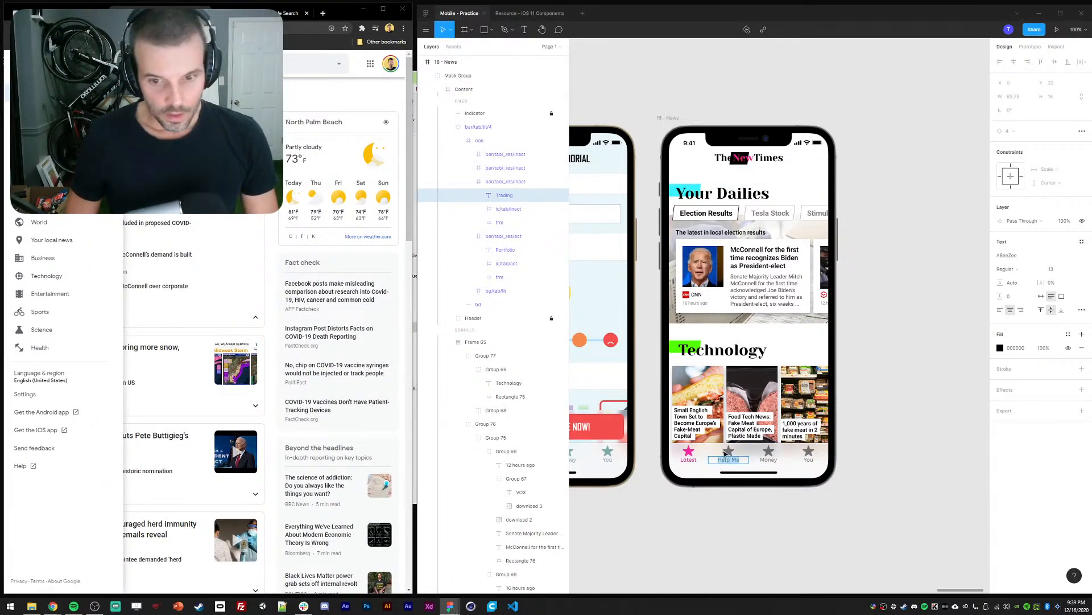
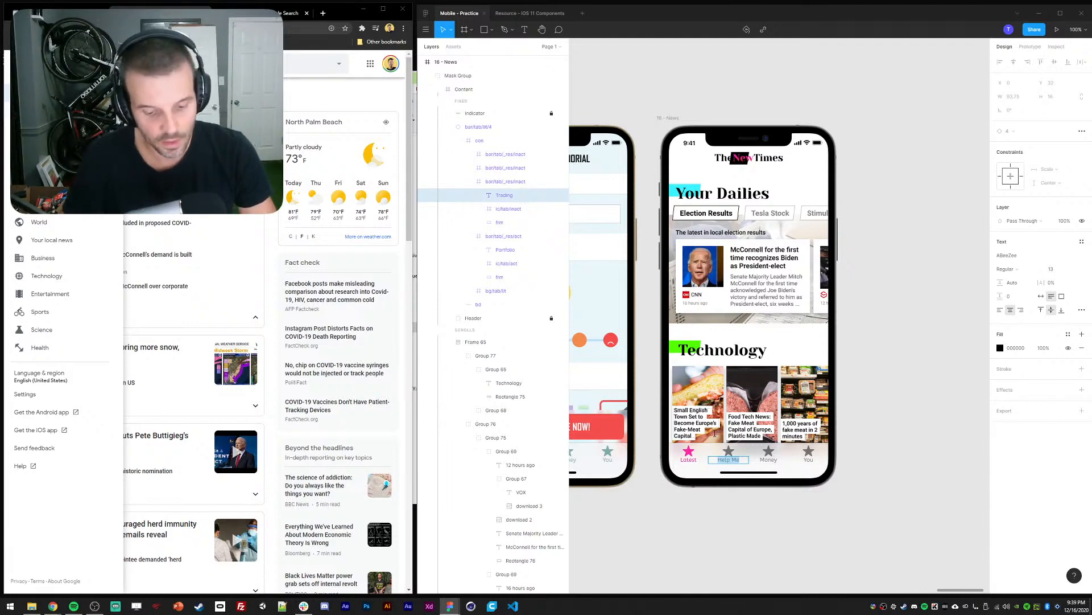
{"action": "type", "text": "Saved"}
{"action": "key", "text": "Escape"}
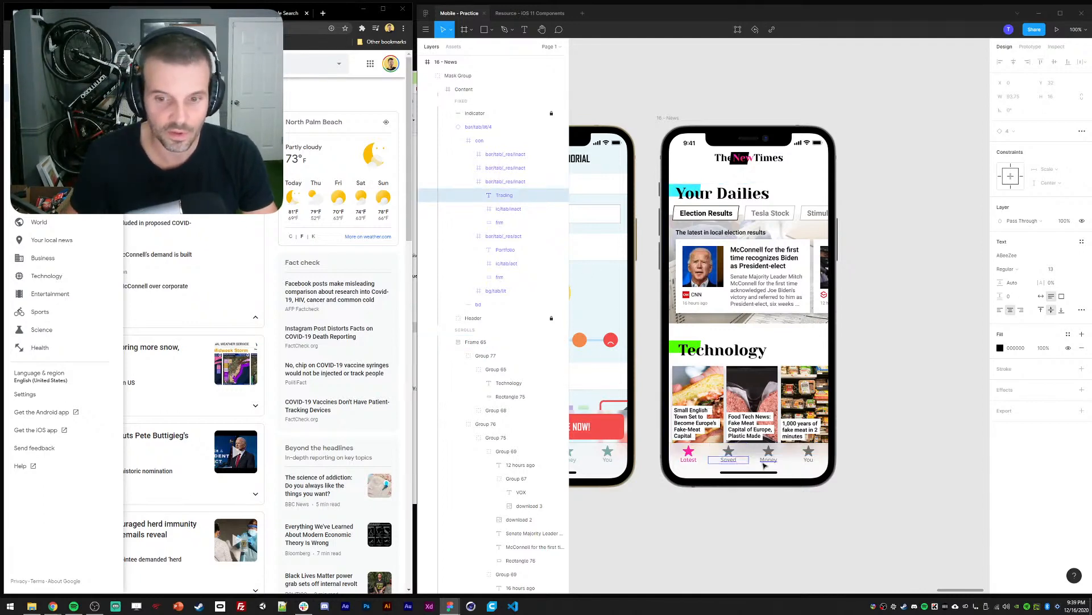
Change the Money tab's label to "Settings" and delete the You tab from the news screen's tab bar
{"action": "double_click", "coordinate": [765, 462]}
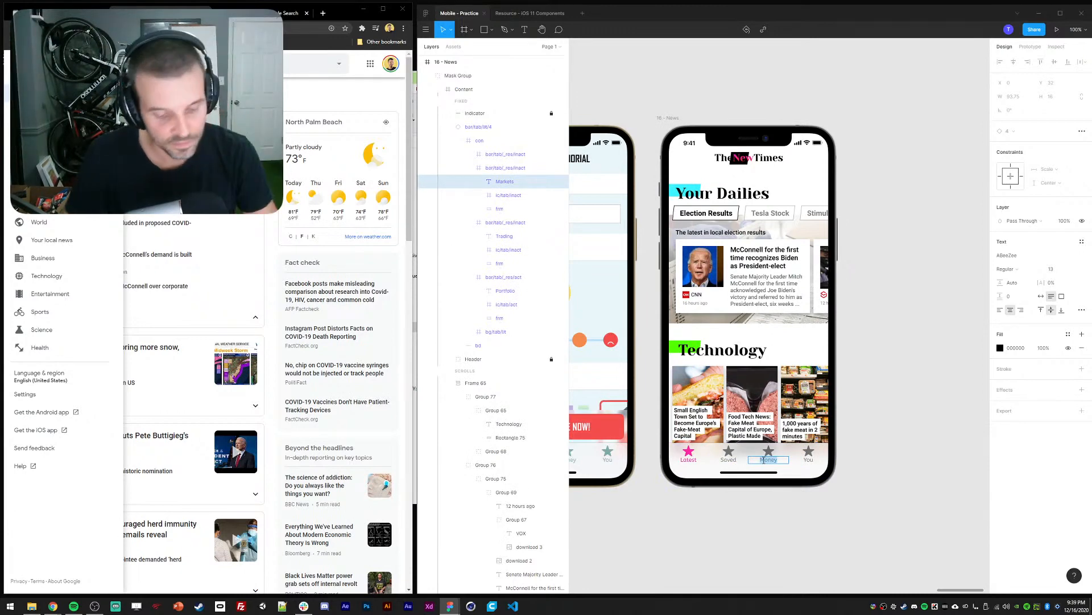
{"action": "type", "text": "Settings"}
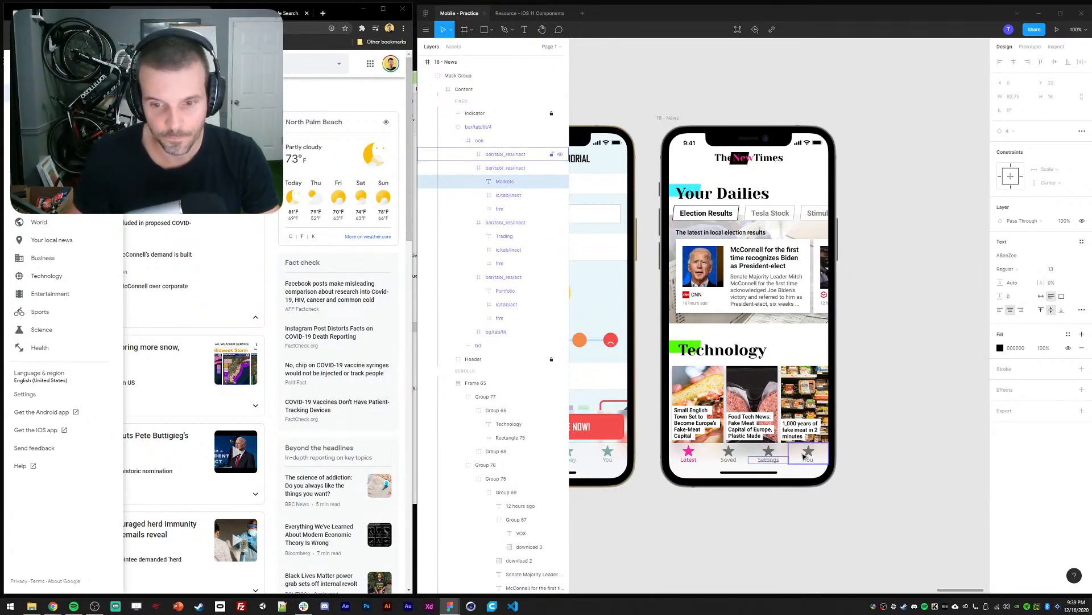
{"action": "left_click", "coordinate": [800, 455]}
{"action": "key", "text": "Delete"}
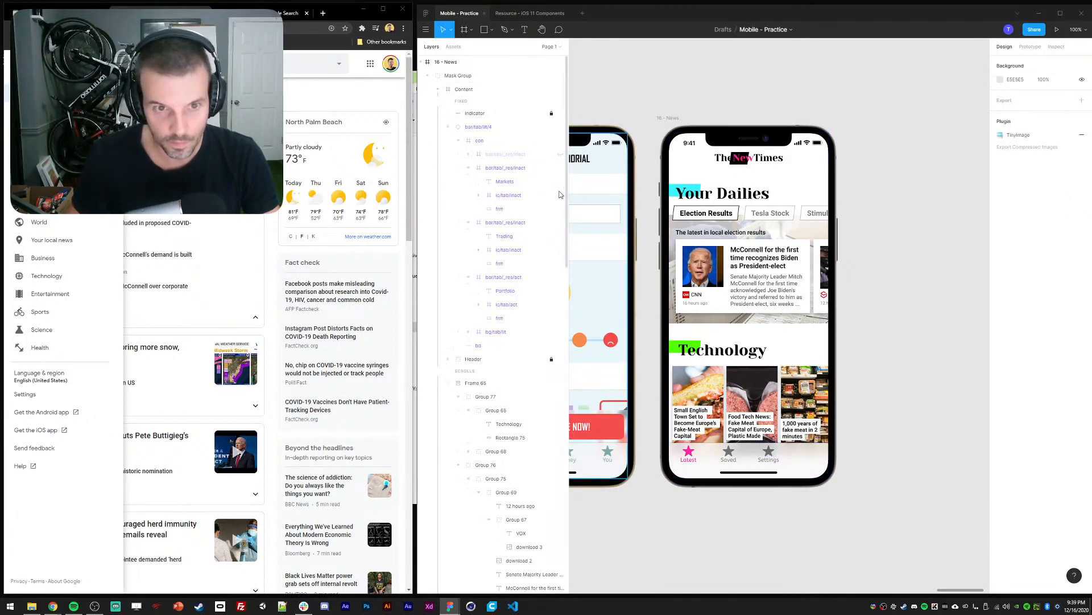
Detach the tab bar instance, move the Settings tab toward the phone's edge and distribute the three tabs with equal horizontal spacing
{"action": "right_click", "coordinate": [481, 132]}
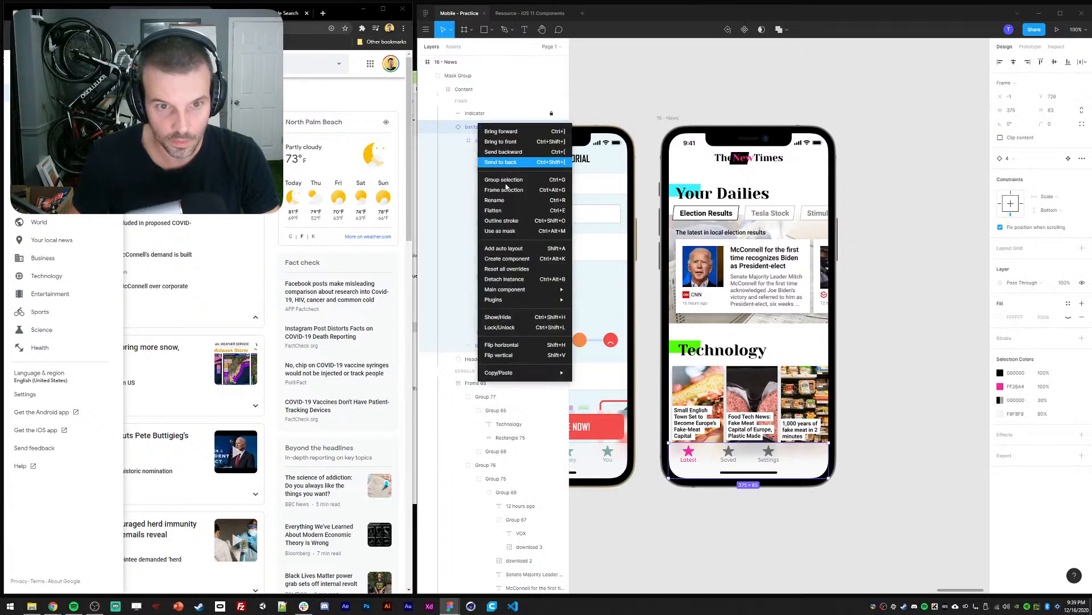
{"action": "left_click", "coordinate": [505, 280]}
{"action": "left_click", "coordinate": [478, 141]}
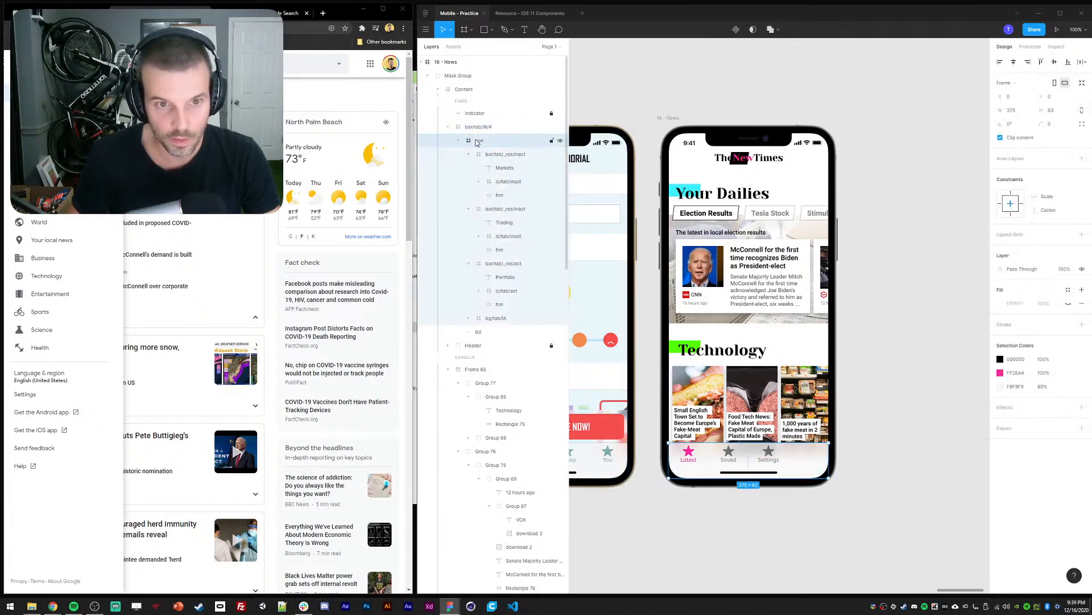
{"action": "left_click_drag", "start_coordinate": [766, 455], "coordinate": [799, 457]}
{"action": "left_click", "coordinate": [729, 455], "text": "shift"}
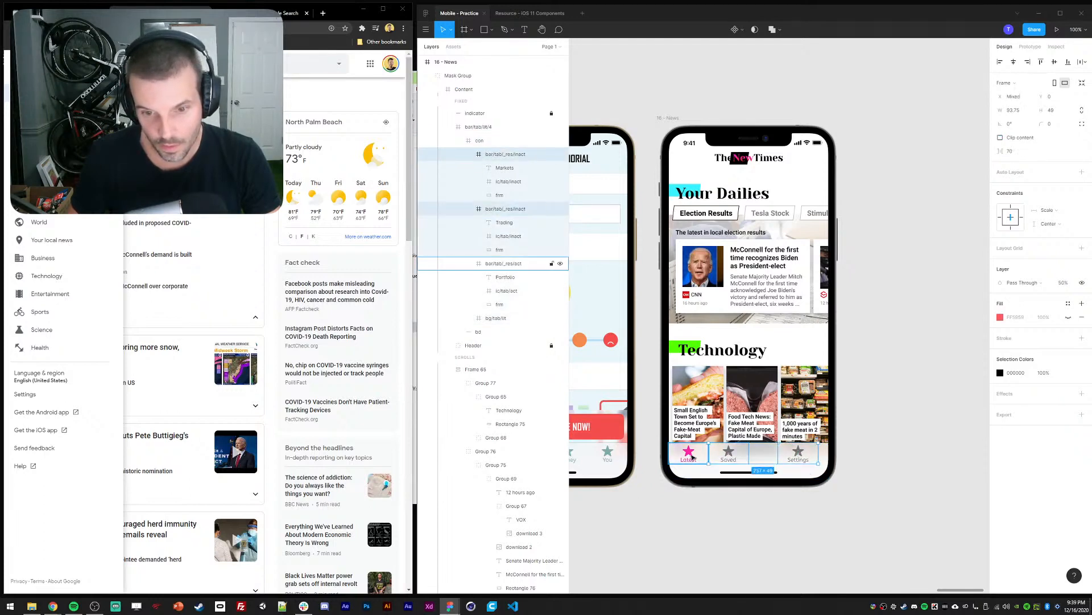
{"action": "left_click", "coordinate": [689, 455], "text": "shift"}
{"action": "left_click", "coordinate": [1085, 63]}
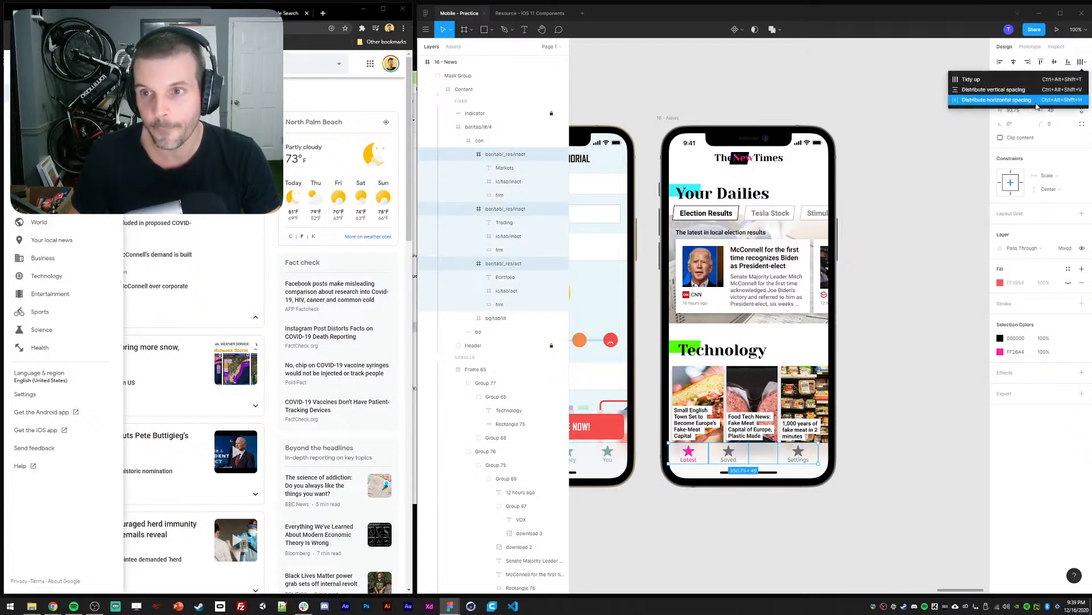
{"action": "left_click", "coordinate": [1031, 101]}
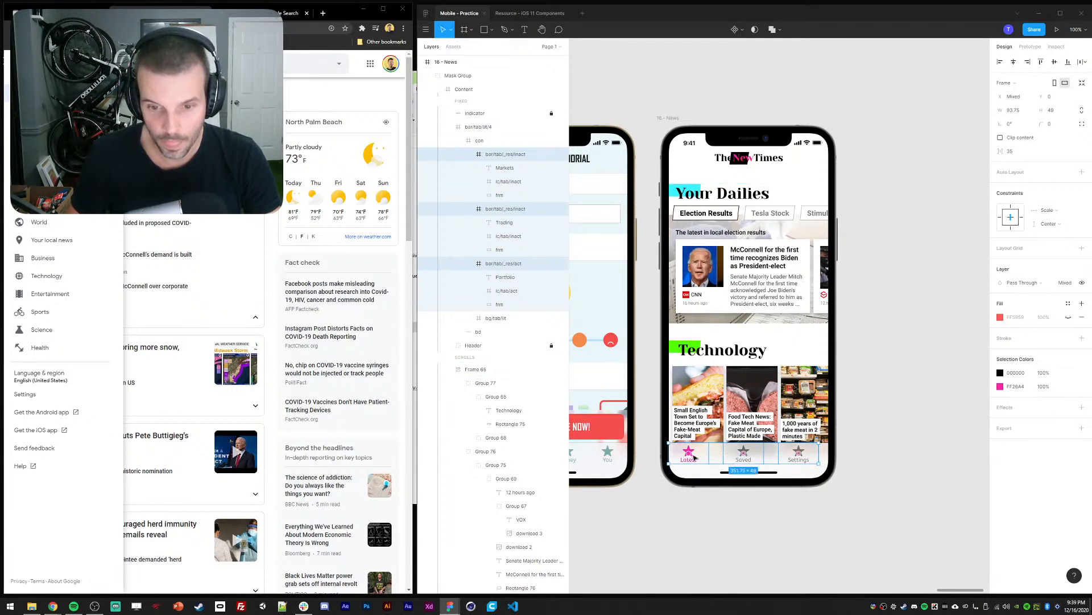
Nudge all three tabs toward the bar's center, and bring Latest and Settings further inward toward Saved
{"action": "key", "text": "shift+Right"}
{"action": "key", "text": "shift+Right"}
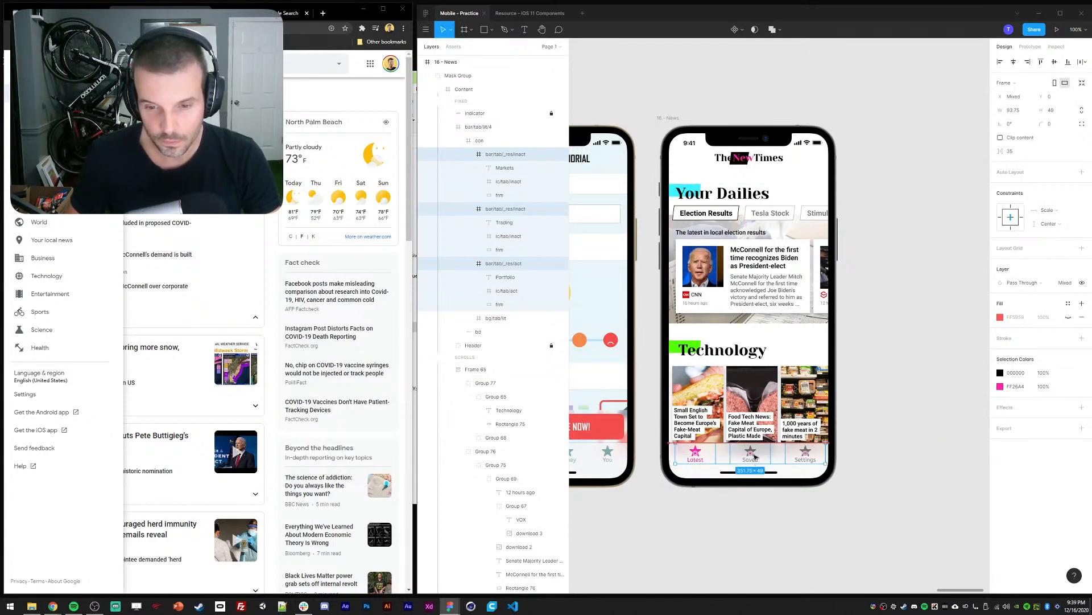
{"action": "left_click", "coordinate": [694, 456]}
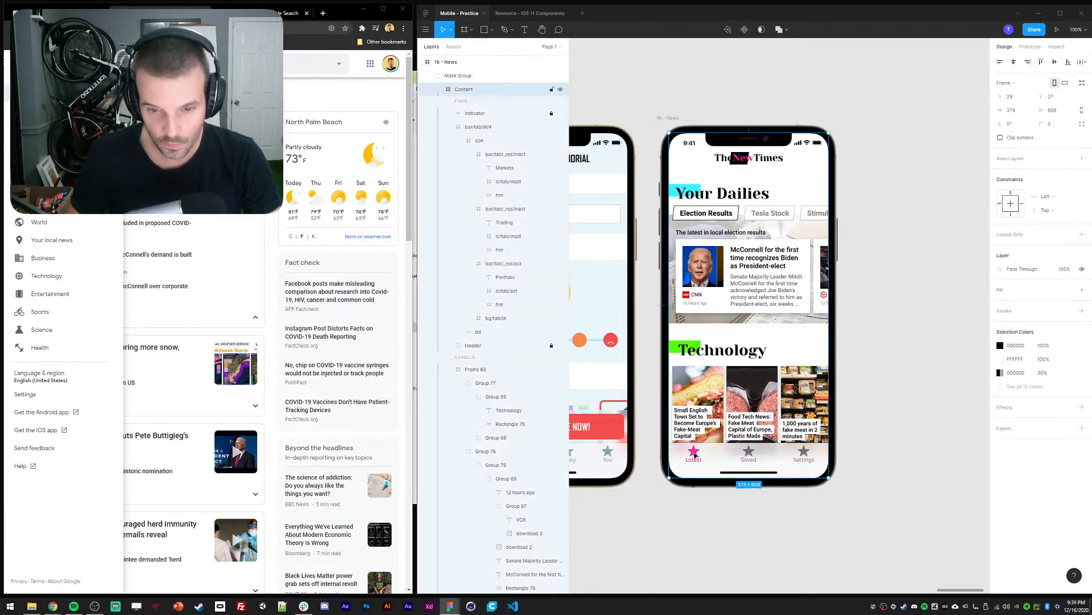
{"action": "triple_click", "coordinate": [694, 455]}
{"action": "key", "text": "shift+Right"}
{"action": "key", "text": "shift+Right"}
{"action": "left_click", "coordinate": [801, 455]}
{"action": "key", "text": "shift+Left"}
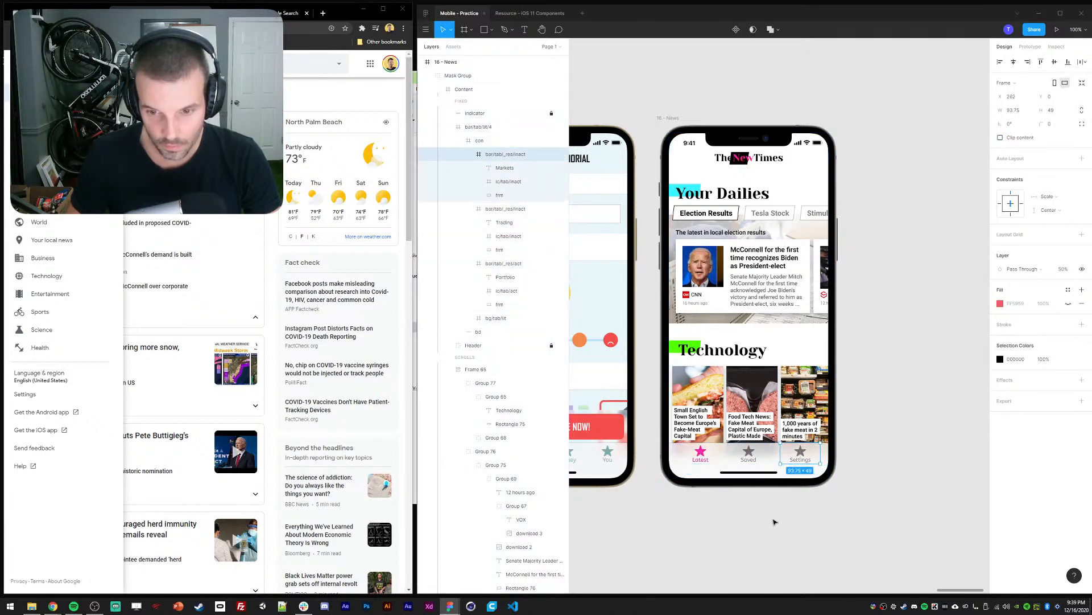
{"action": "key", "text": "shift+Left"}
{"action": "left_click", "coordinate": [720, 517]}
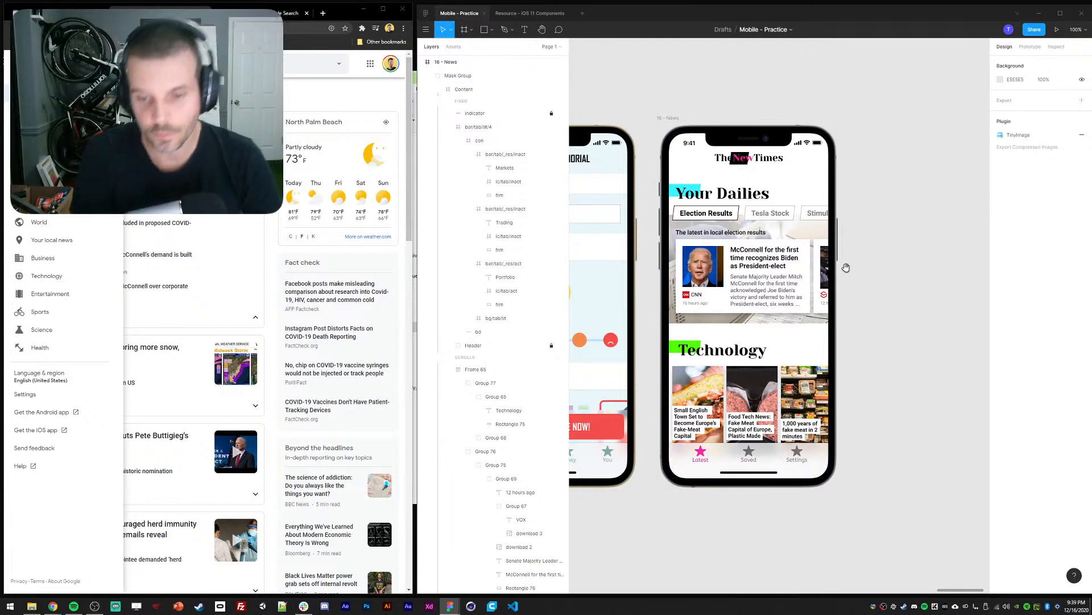
Move the auto layout frame holding the news sections up to Y 96, closer to the logo
{"action": "left_click_drag", "start_coordinate": [849, 271], "coordinate": [851, 276]}
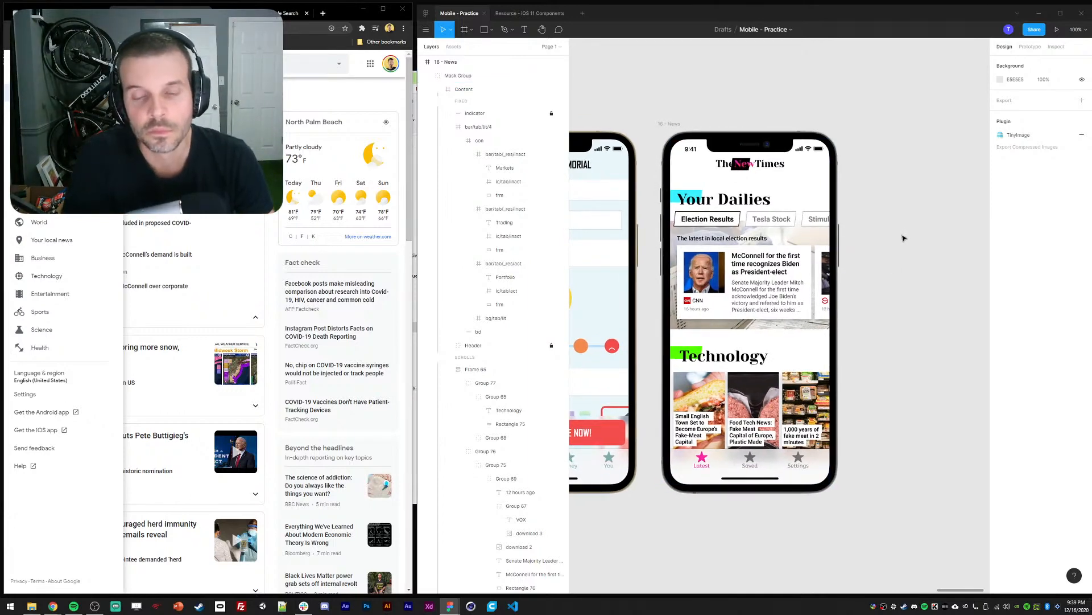
{"action": "scroll", "coordinate": [903, 238], "scroll_direction": "right", "scroll_amount": 1}
{"action": "left_click", "coordinate": [693, 224]}
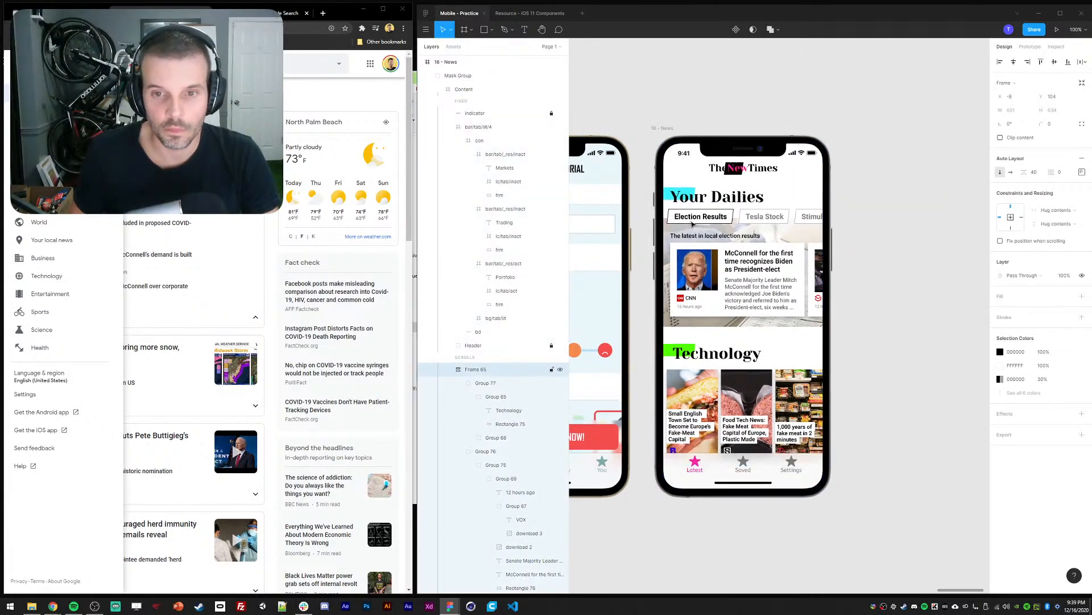
{"action": "left_click_drag", "start_coordinate": [693, 224], "coordinate": [693, 220]}
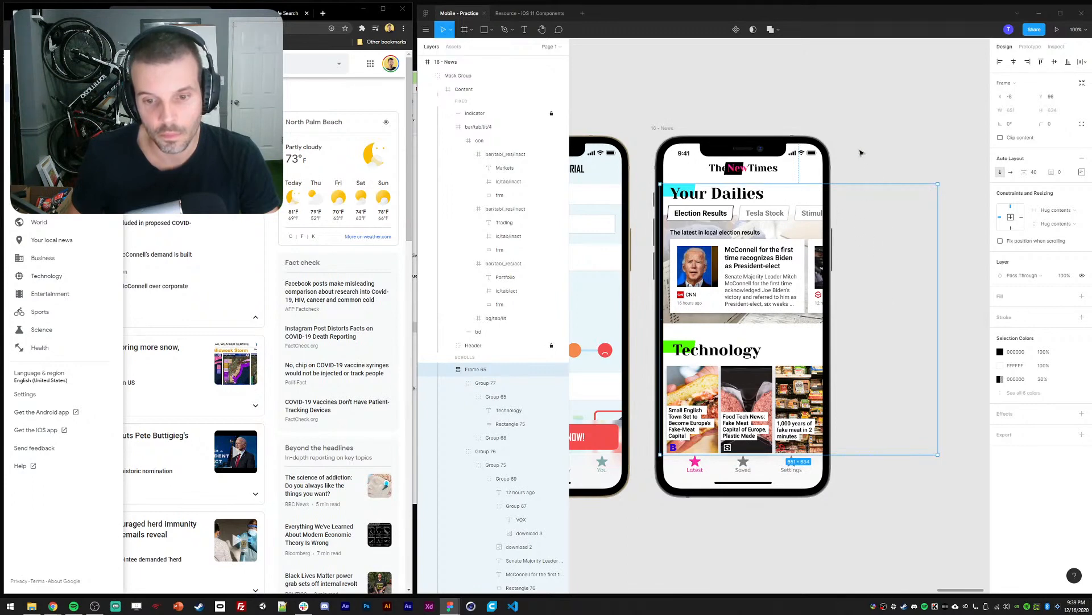
{"action": "left_click", "coordinate": [879, 128]}
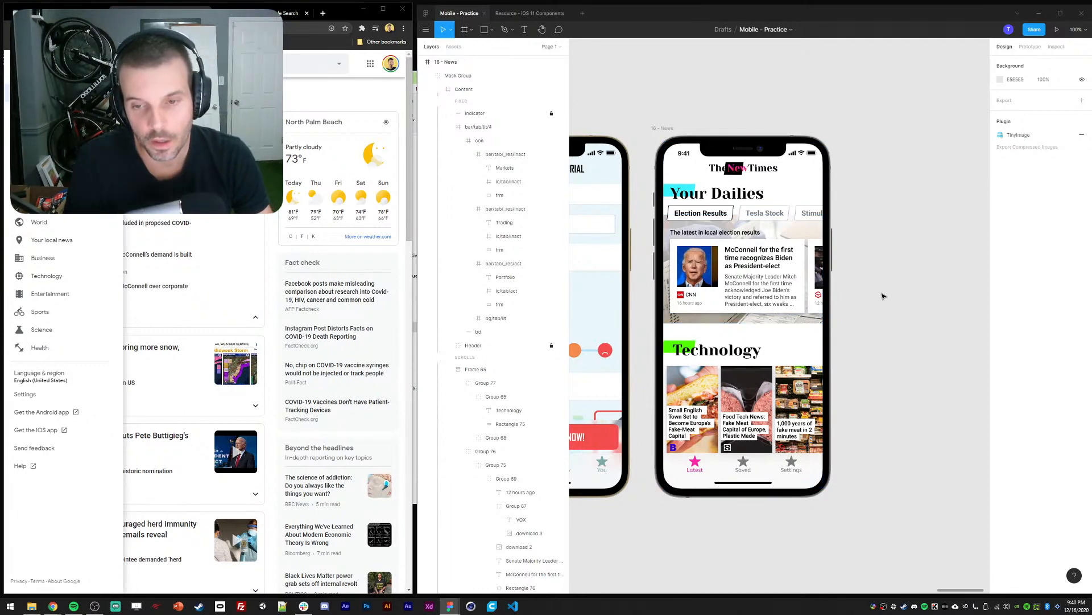
Wrap the group of Election Results, Tesla Stock and Stimulus tags in a frame 366 wide, reaching the phone screen's edge
{"action": "double_click", "coordinate": [724, 270]}
{"action": "double_click", "coordinate": [725, 269]}
{"action": "double_click", "coordinate": [724, 269]}
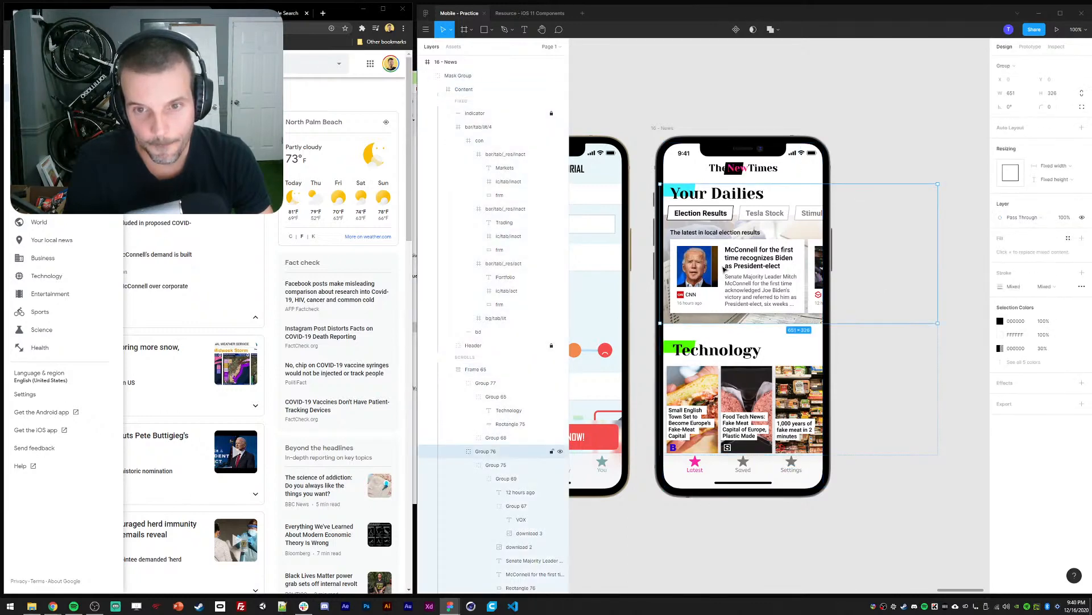
{"action": "double_click", "coordinate": [709, 216]}
{"action": "double_click", "coordinate": [708, 216]}
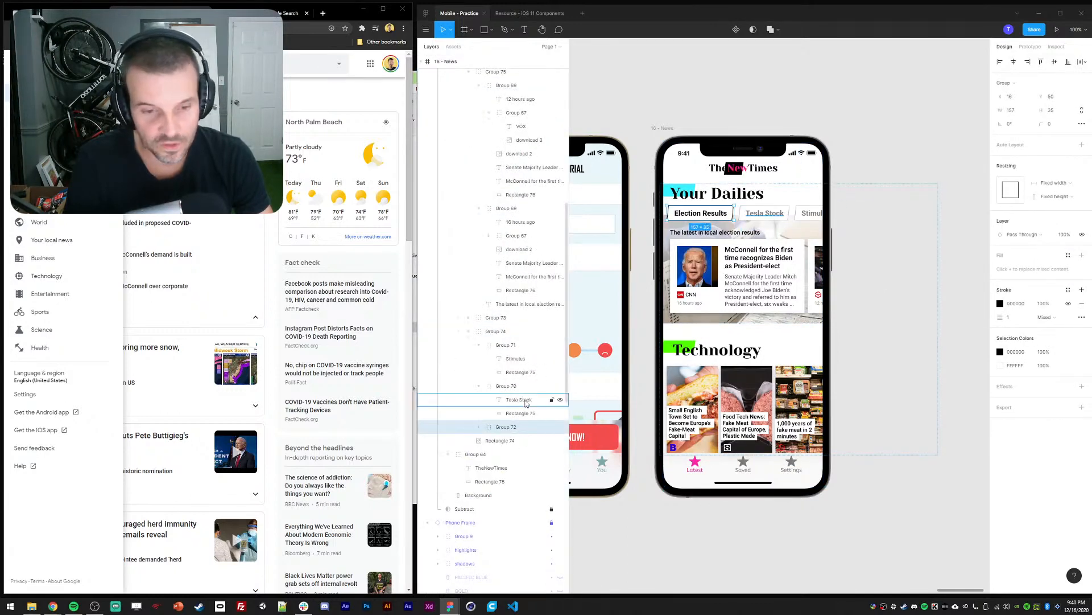
{"action": "double_click", "coordinate": [811, 217]}
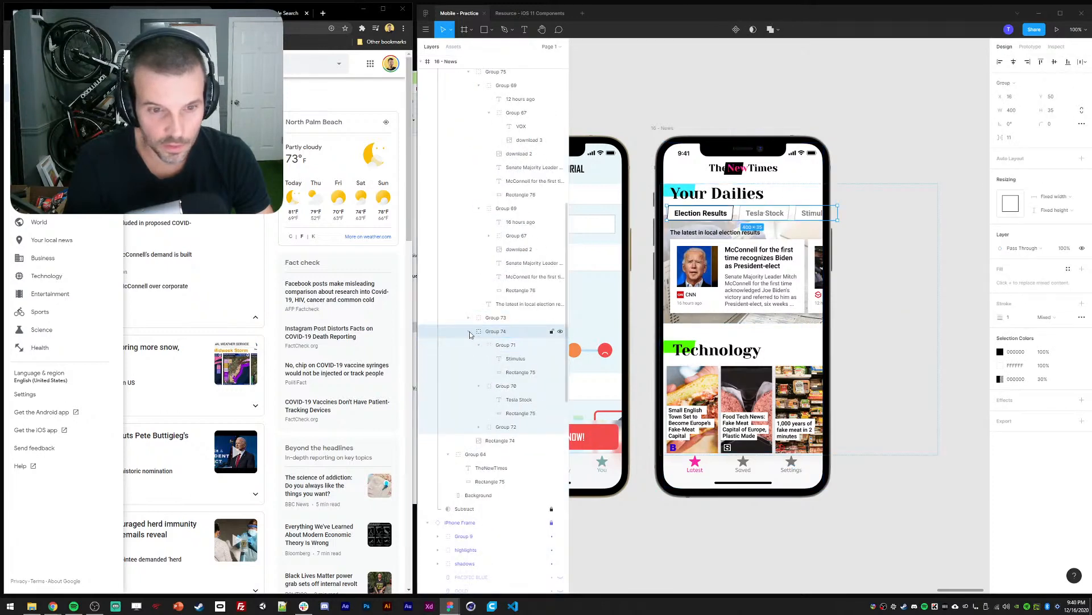
{"action": "left_click", "coordinate": [470, 332]}
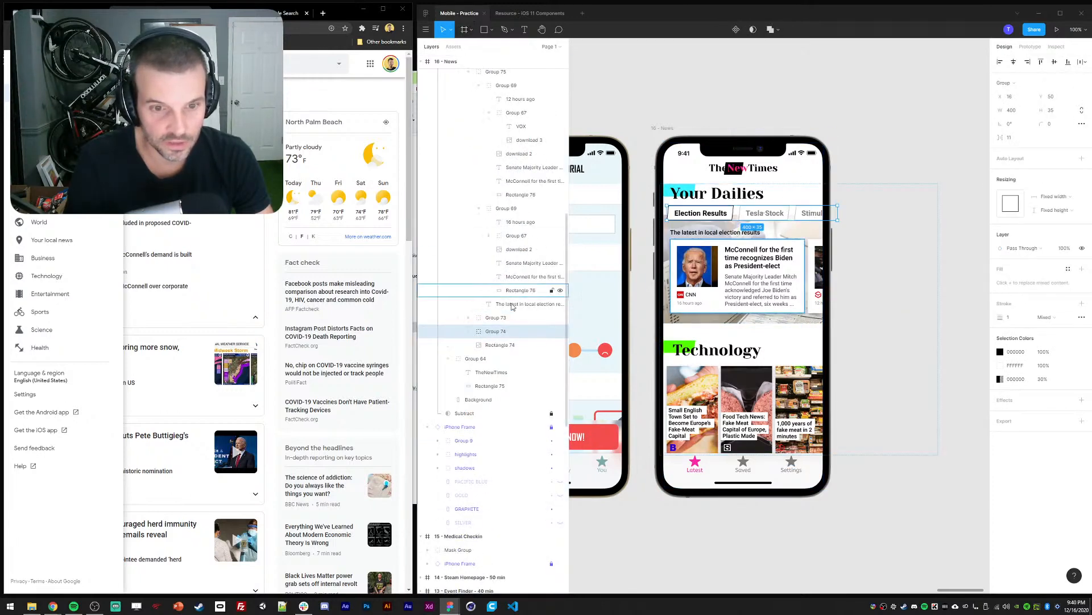
{"action": "right_click", "coordinate": [483, 331]}
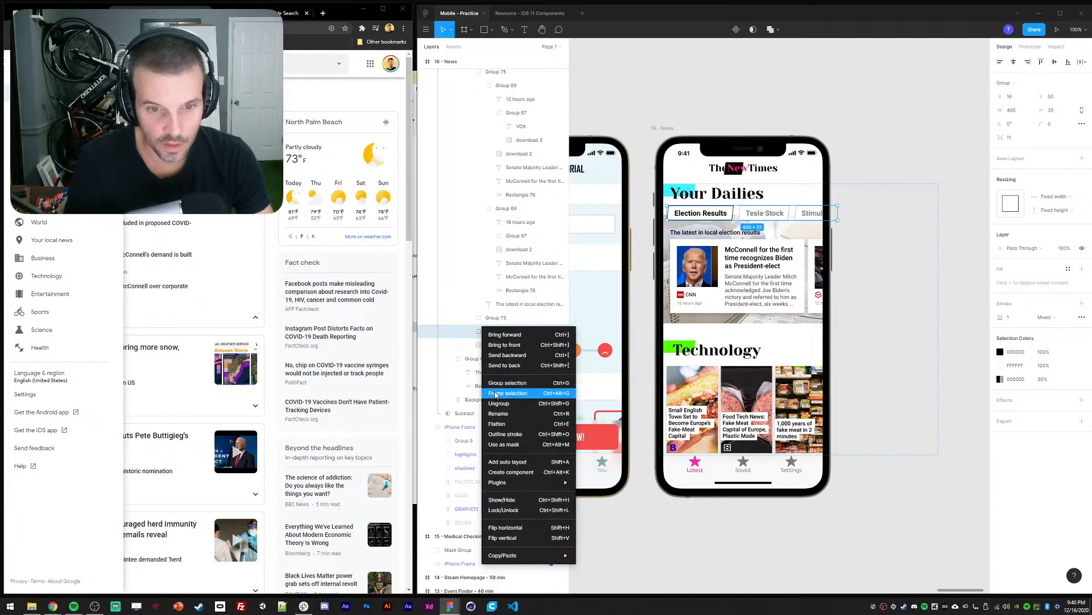
{"action": "left_click", "coordinate": [496, 394]}
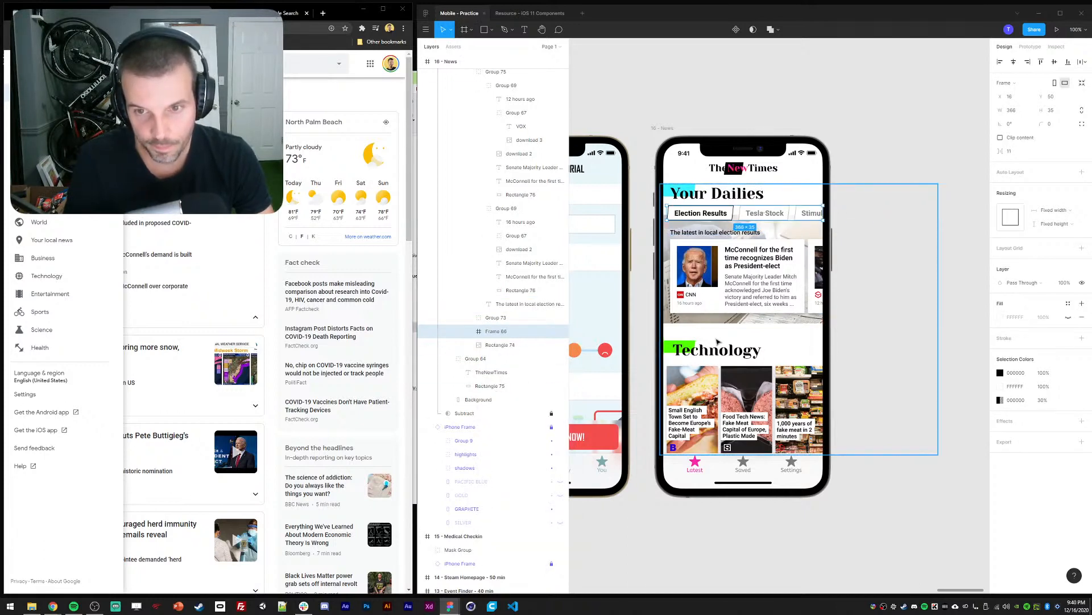
Ungroup the topic tags inside their new frame so each tag sits directly in it
{"action": "left_click", "coordinate": [469, 332]}
{"action": "left_click", "coordinate": [496, 345]}
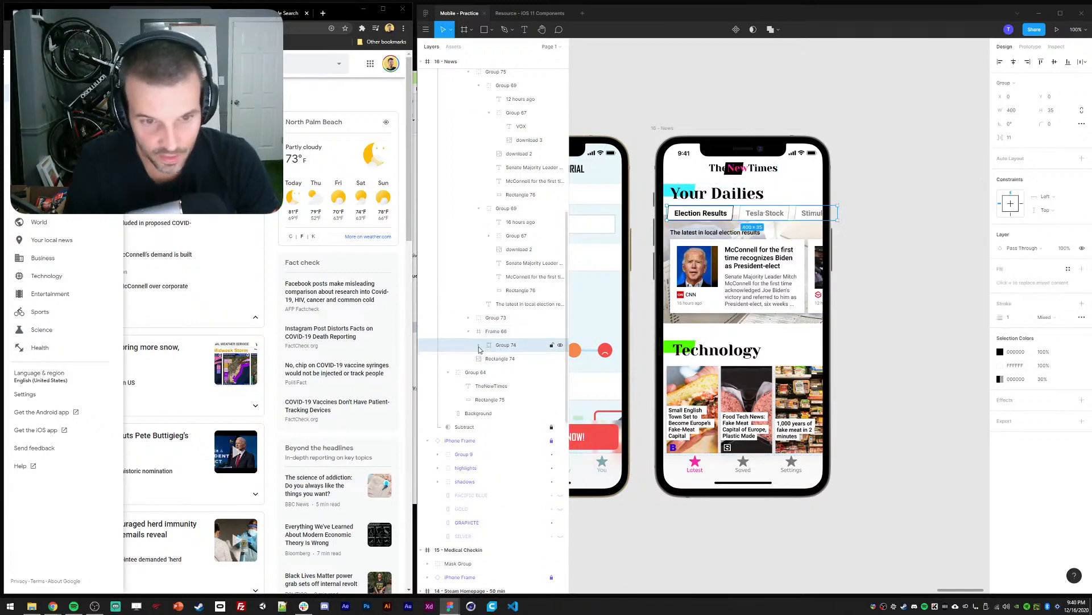
{"action": "left_click", "coordinate": [479, 345]}
{"action": "key", "text": "ctrl+shift+g"}
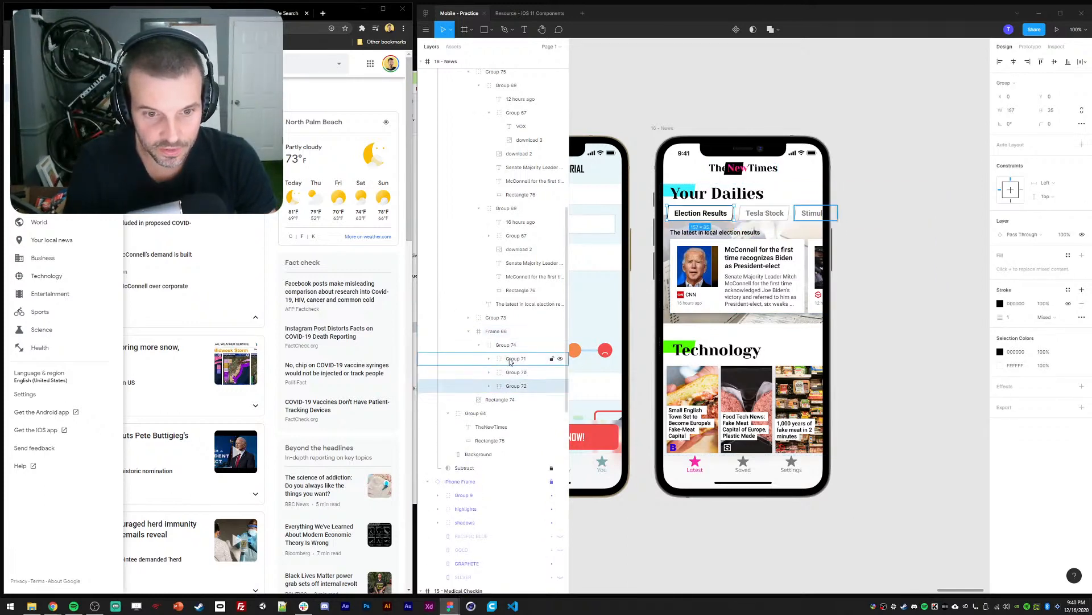
{"action": "left_click", "coordinate": [502, 373]}
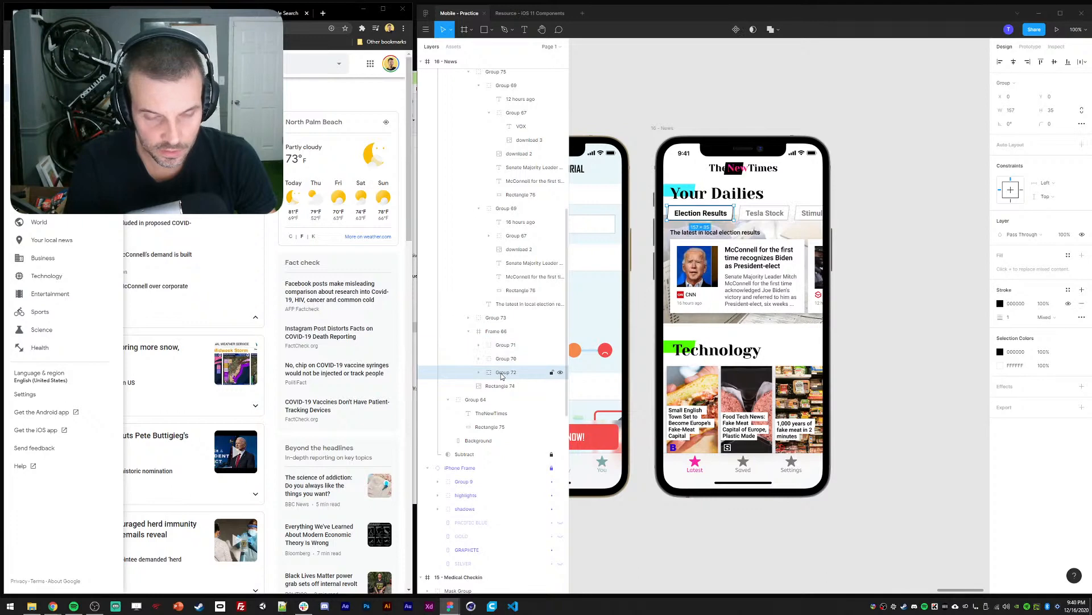
Duplicate the Stimulus tag inside the topic tags' frame and delete the copy
{"action": "left_click", "coordinate": [506, 346]}
{"action": "key", "text": "ctrl+d"}
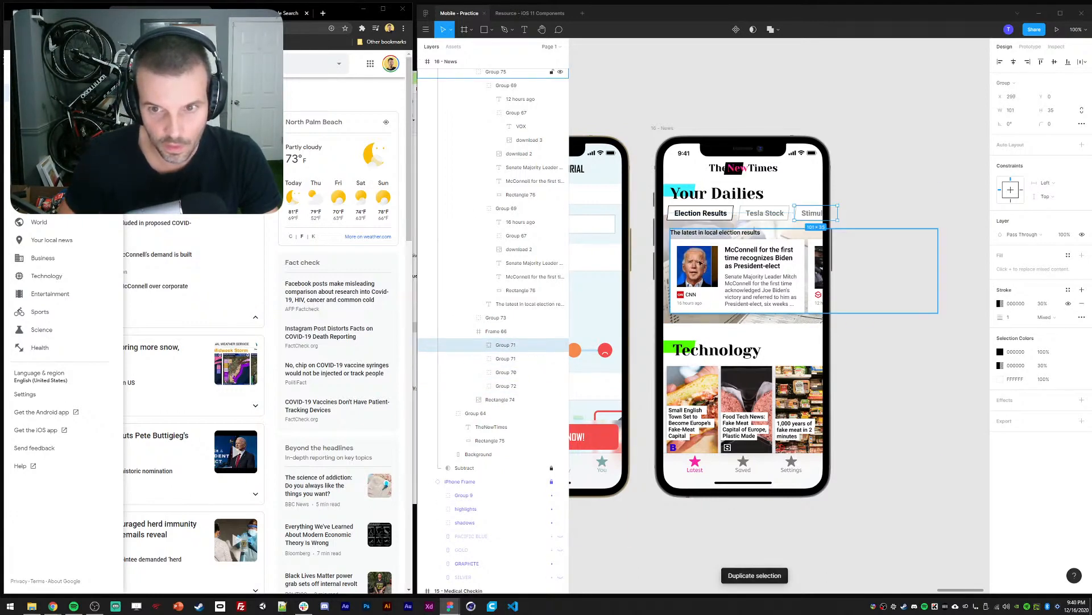
{"action": "key", "text": "Delete"}
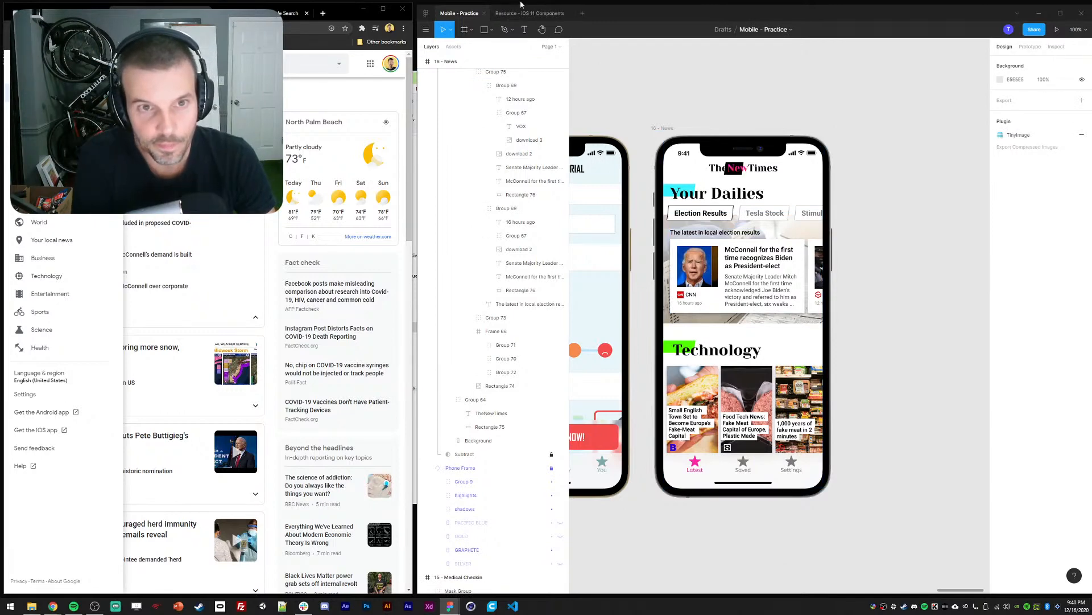
Open the prototype preview and try to bring up the 16 - News screen by selecting its frame in the design
{"action": "left_click", "coordinate": [527, 13]}
{"action": "left_click", "coordinate": [460, 13]}
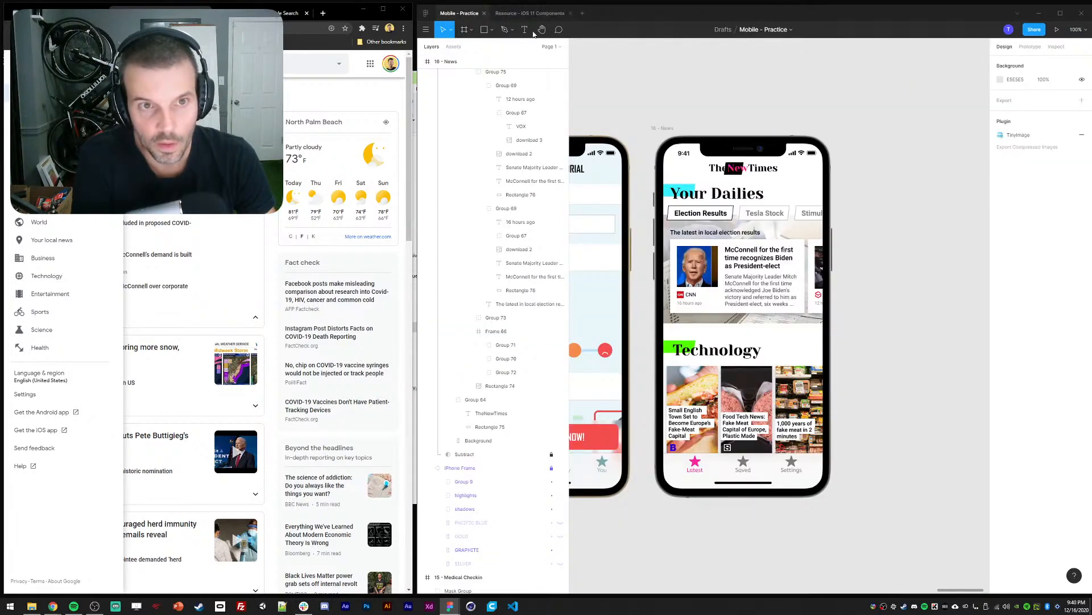
{"action": "left_click", "coordinate": [1057, 30]}
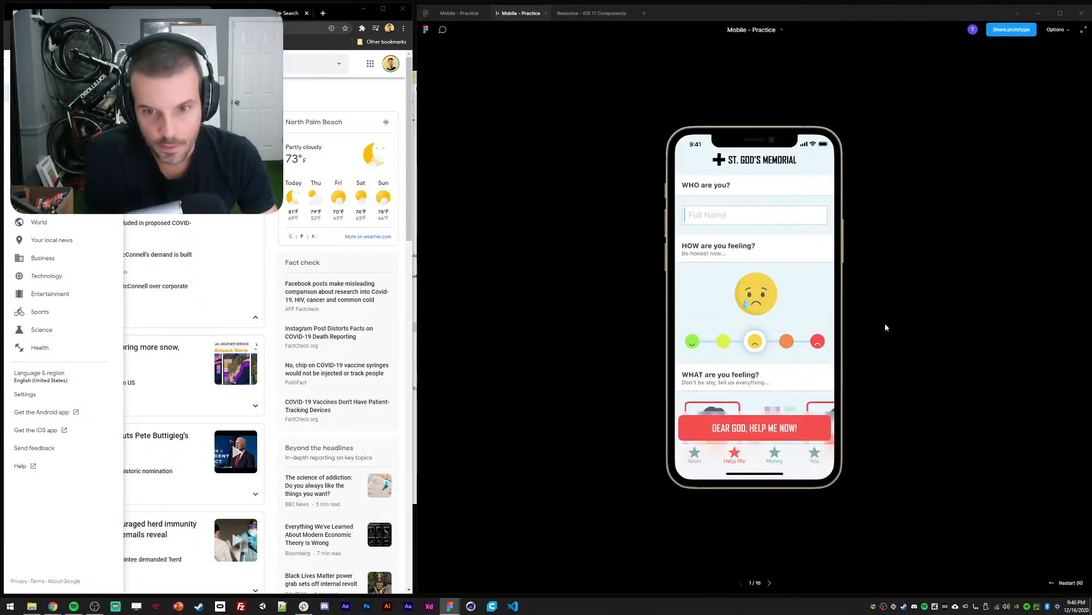
{"action": "left_click", "coordinate": [460, 13]}
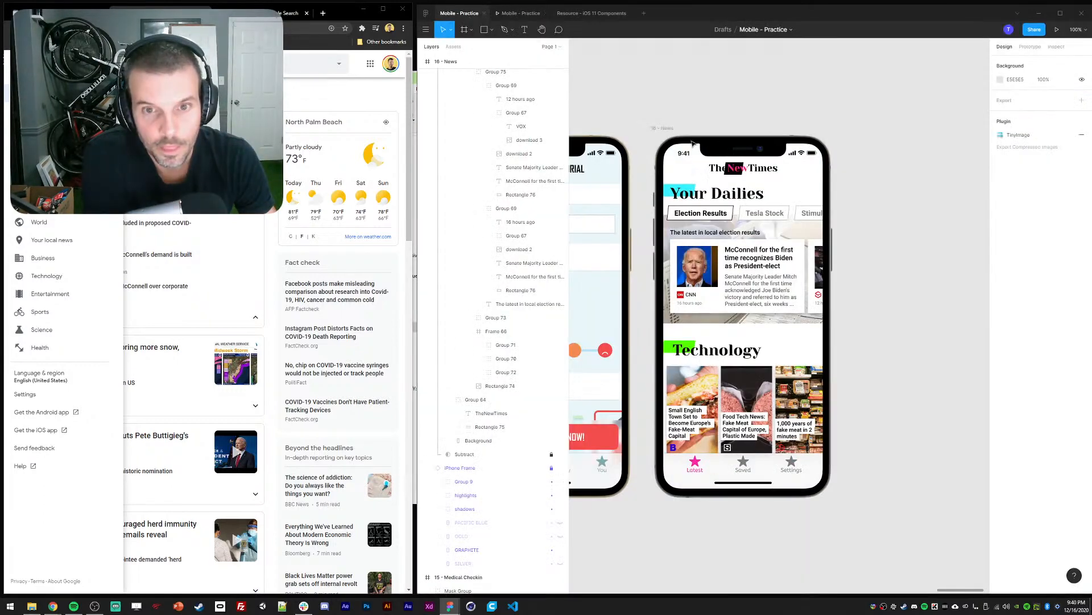
{"action": "left_click", "coordinate": [527, 18]}
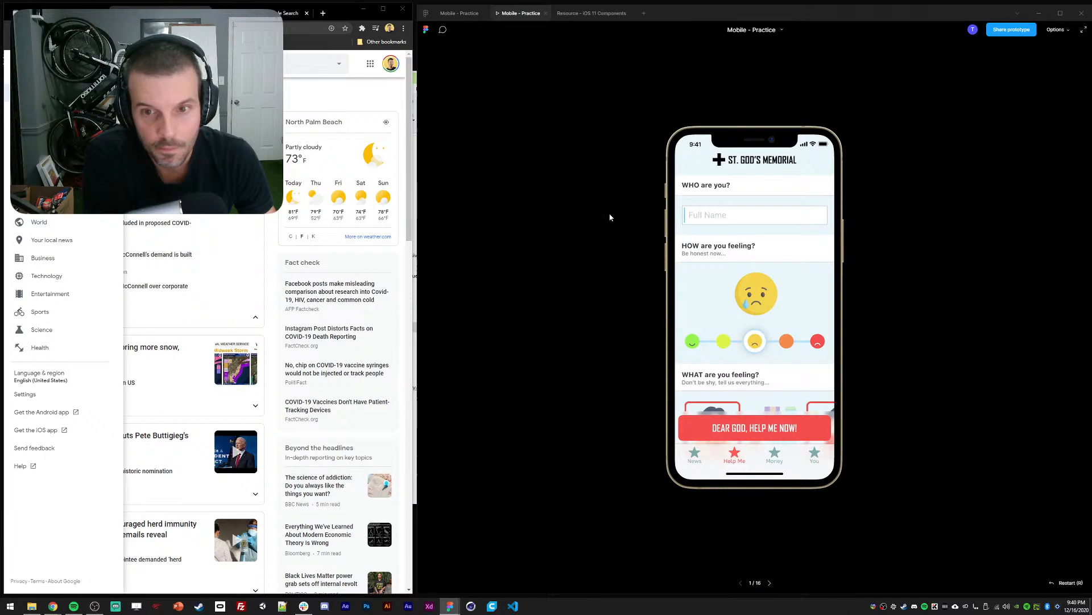
{"action": "left_click", "coordinate": [460, 13]}
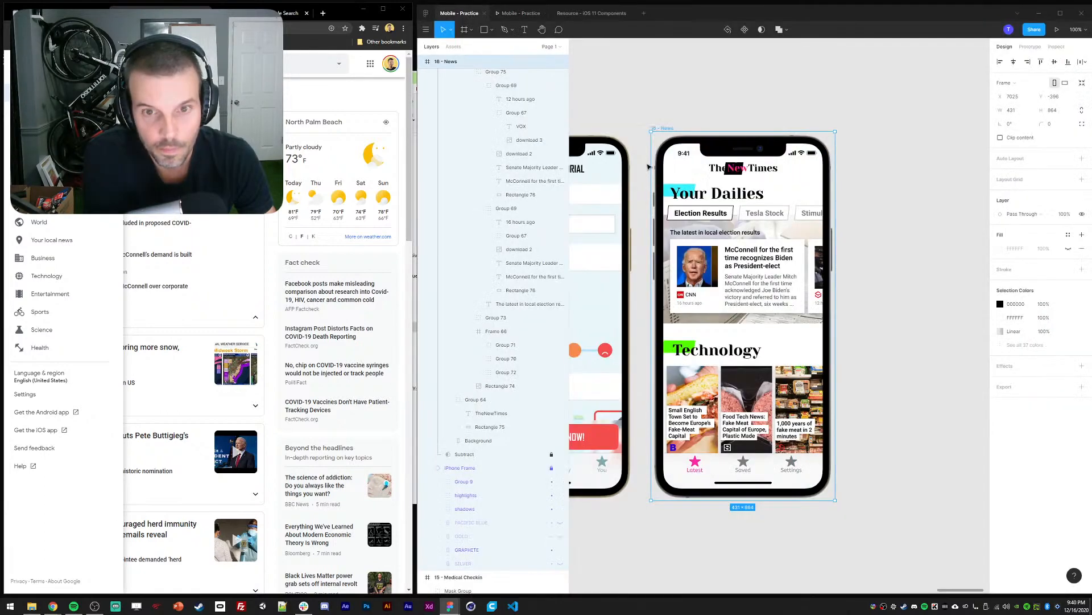
{"action": "left_click", "coordinate": [728, 120]}
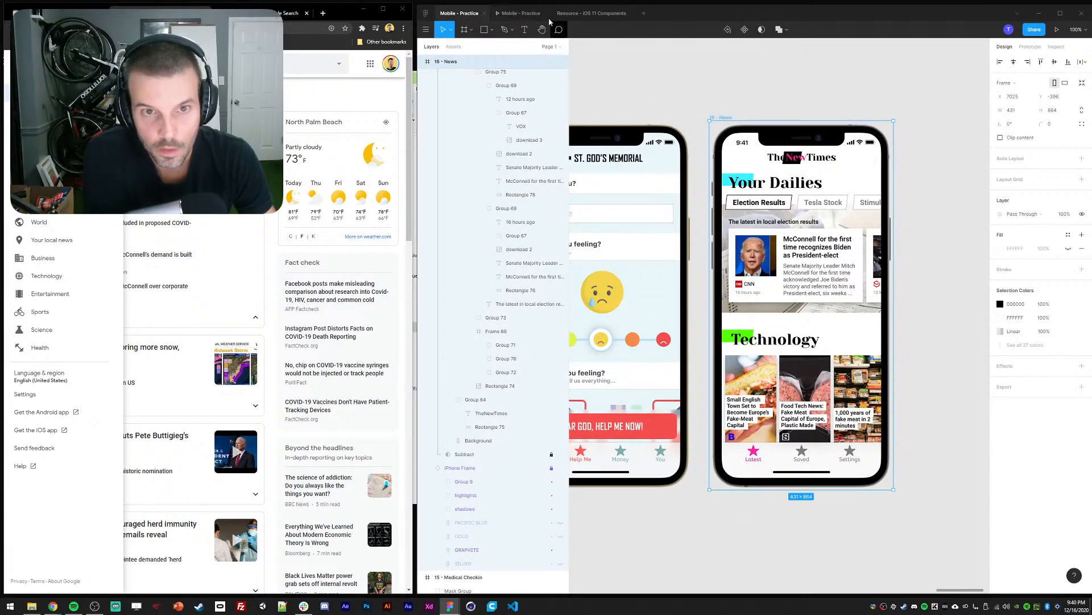
{"action": "left_click", "coordinate": [521, 13]}
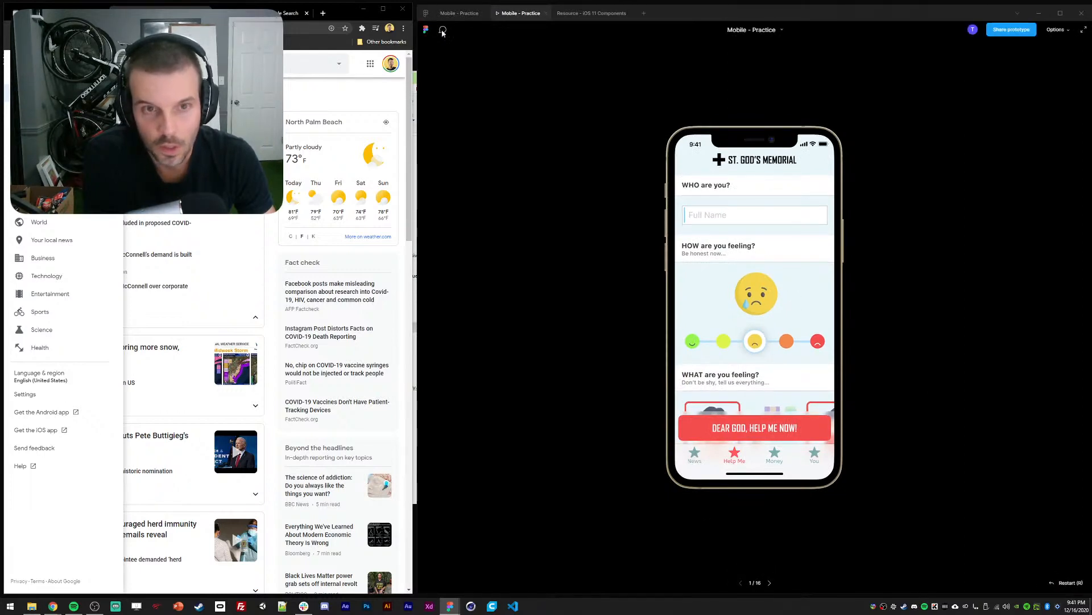
{"action": "left_click", "coordinate": [459, 13]}
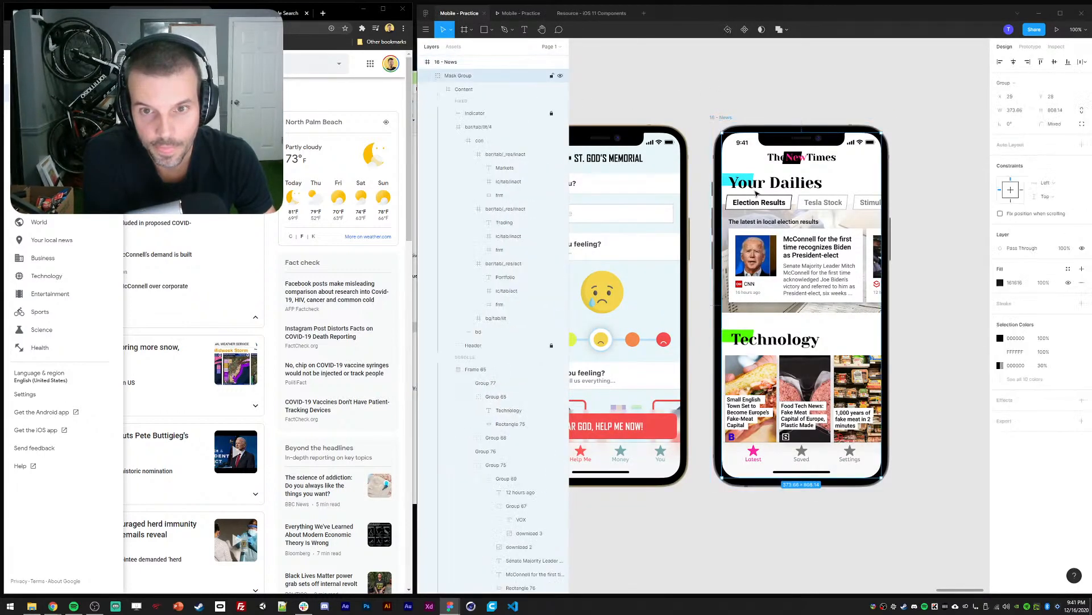
Select the 16 - News frame and look through its commands for a way to bring it up in the prototype preview
{"action": "left_click", "coordinate": [523, 14]}
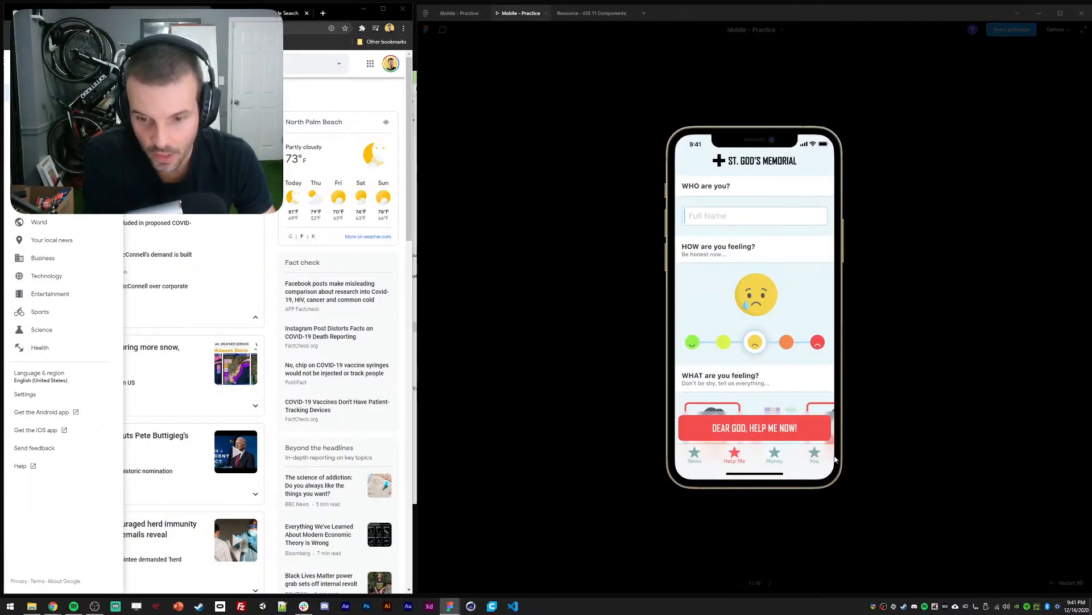
{"action": "scroll", "coordinate": [754, 320], "scroll_direction": "down", "scroll_amount": 1}
{"action": "left_click", "coordinate": [460, 14]}
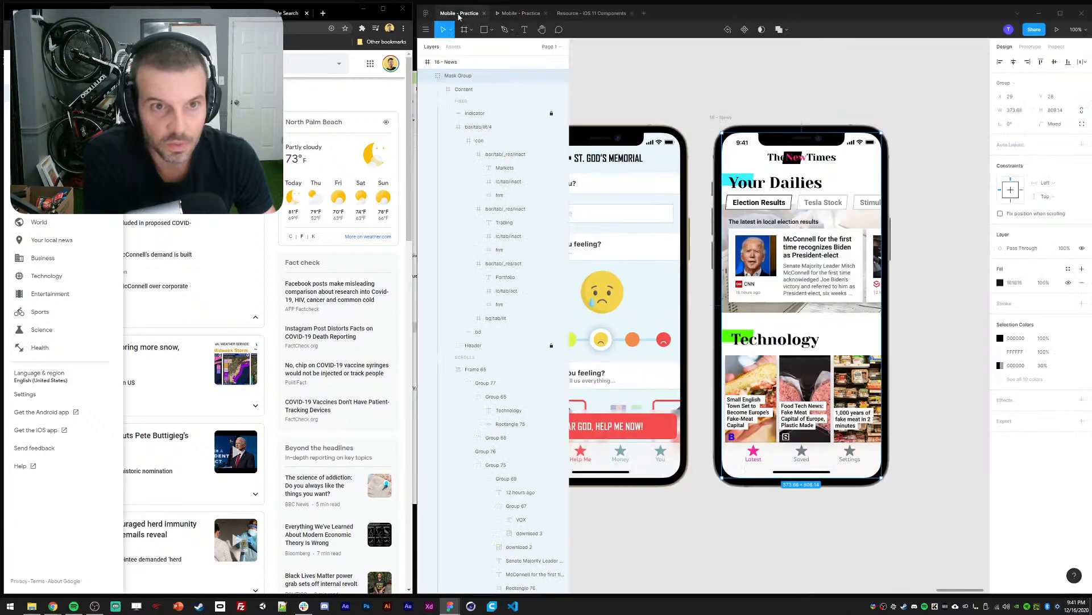
{"action": "scroll", "coordinate": [659, 112], "scroll_direction": "left", "scroll_amount": 3}
{"action": "left_click", "coordinate": [623, 124]}
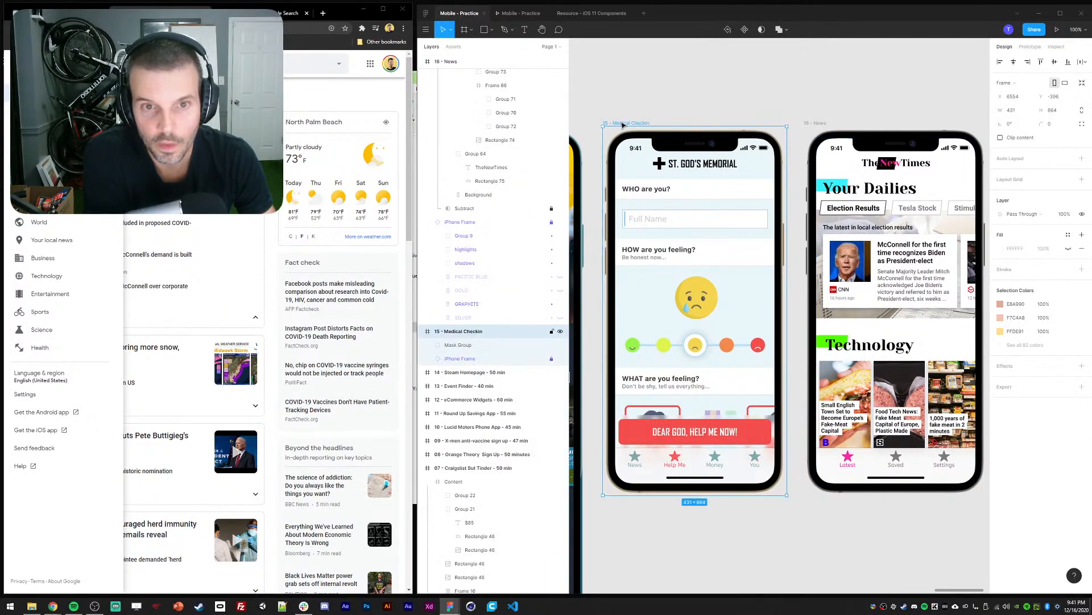
{"action": "left_click", "coordinate": [816, 124]}
{"action": "right_click", "coordinate": [816, 125]}
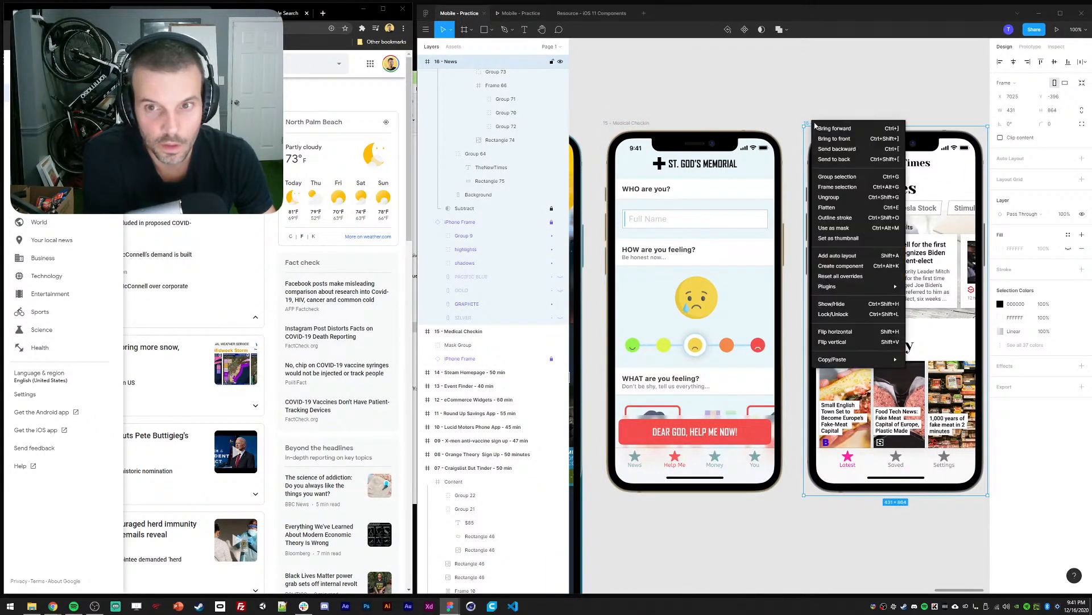
{"action": "left_click", "coordinate": [812, 123]}
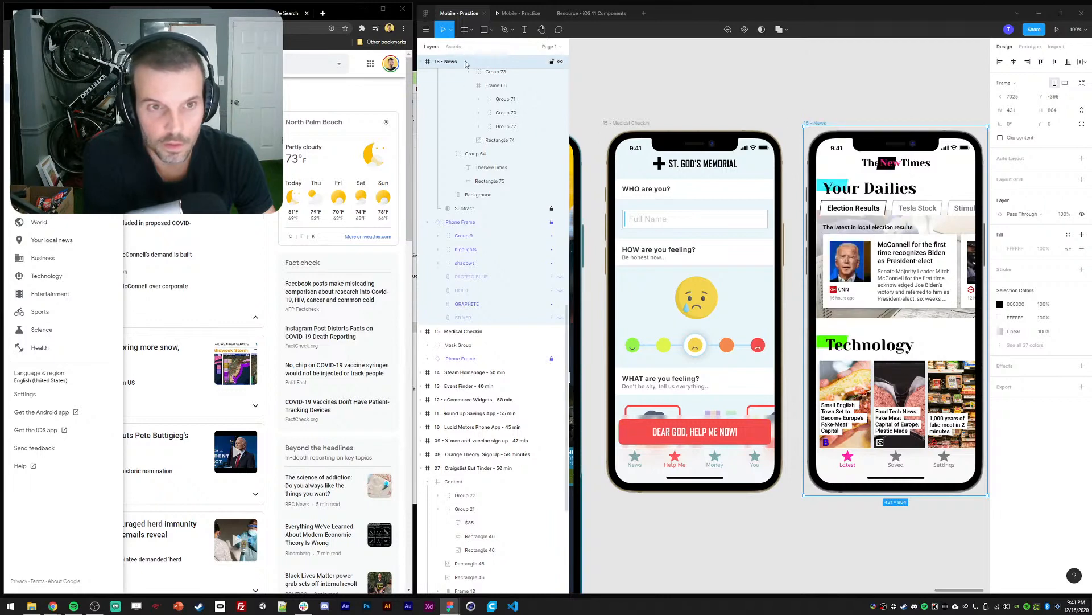
Restart the prototype preview and step through the screens to the 16 - News screen
{"action": "left_click", "coordinate": [511, 16]}
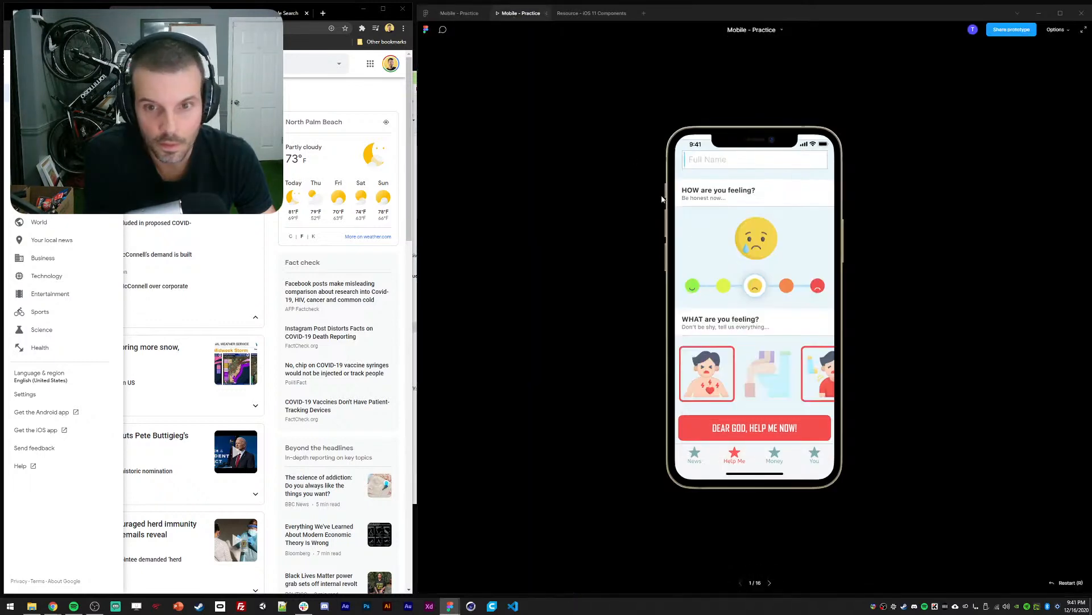
{"action": "left_click", "coordinate": [1064, 584]}
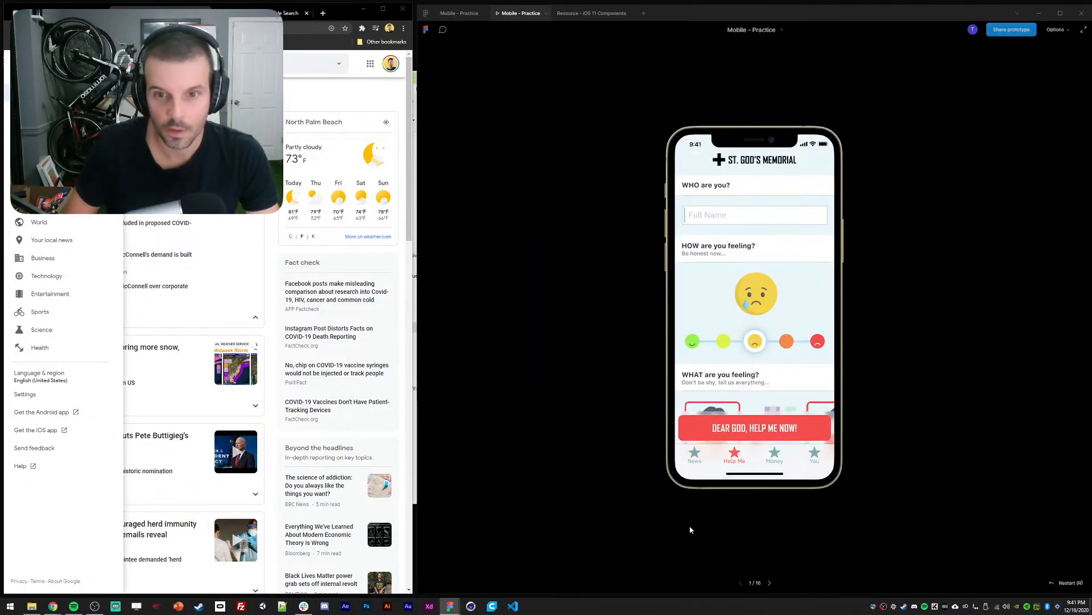
{"action": "left_click", "coordinate": [710, 465]}
{"action": "left_click", "coordinate": [709, 466]}
{"action": "left_click", "coordinate": [710, 465]}
{"action": "left_click", "coordinate": [709, 465]}
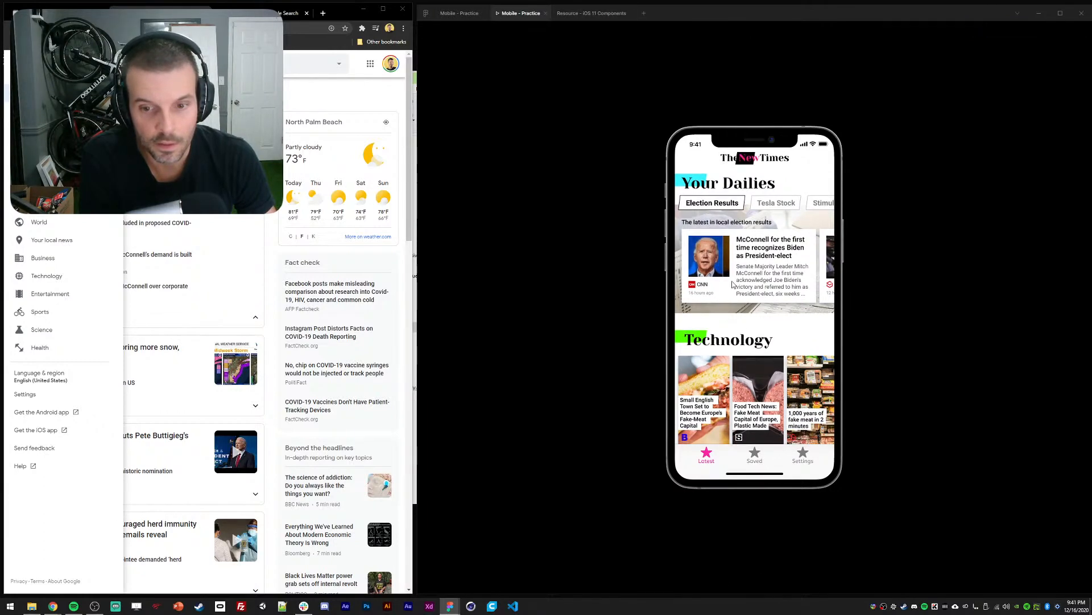
Examine the fixed and scrolling layers of the News screen's Content frame, including the tab bar, and compare the screen with its preview
{"action": "left_click", "coordinate": [592, 13]}
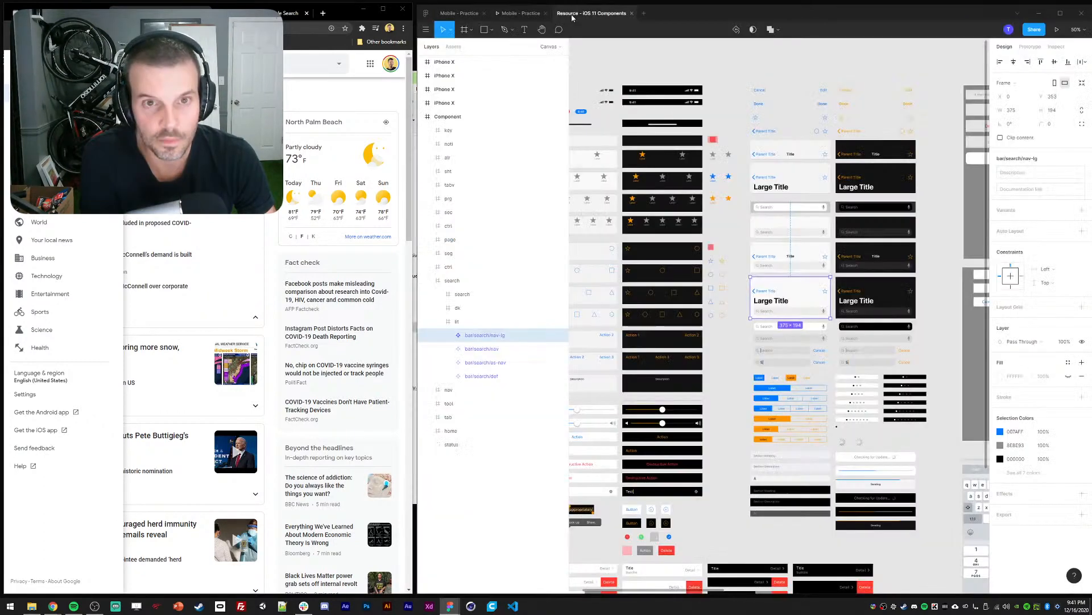
{"action": "left_click", "coordinate": [460, 14]}
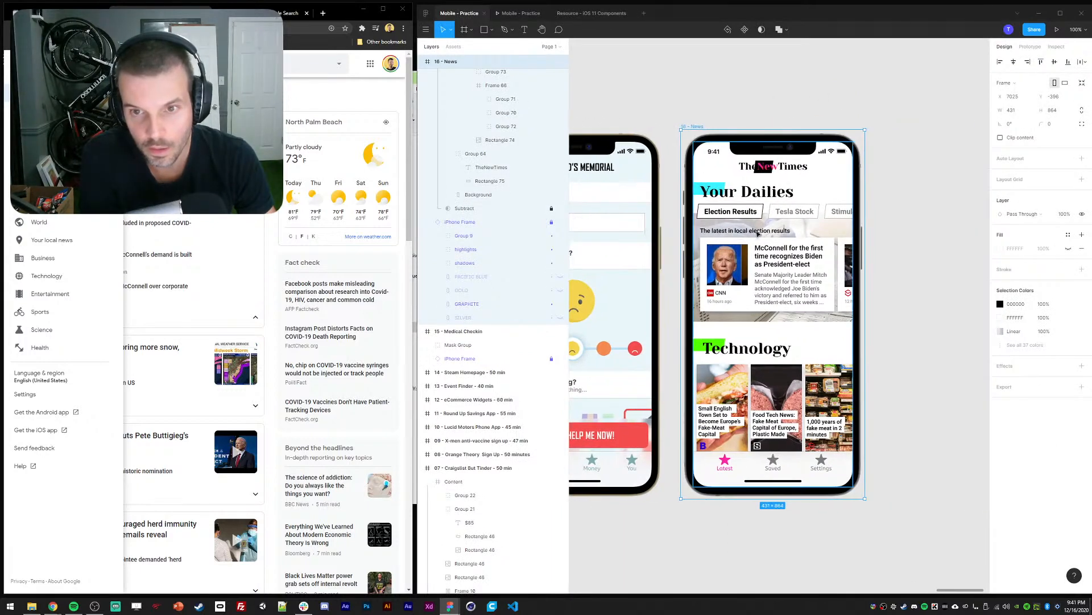
{"action": "left_click", "coordinate": [751, 216]}
{"action": "double_click", "coordinate": [732, 275]}
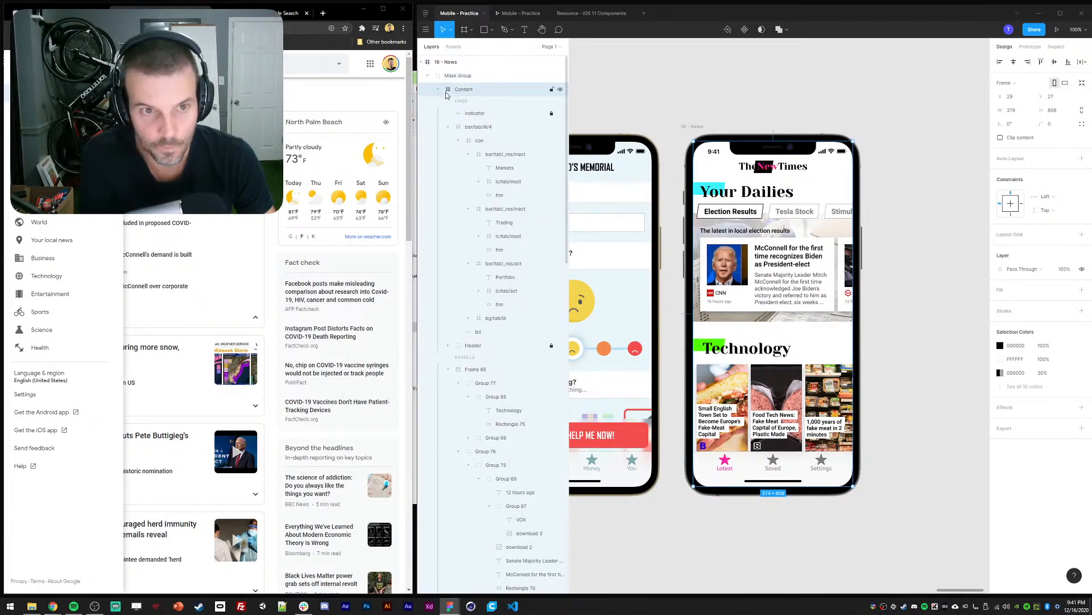
{"action": "left_click", "coordinate": [471, 117]}
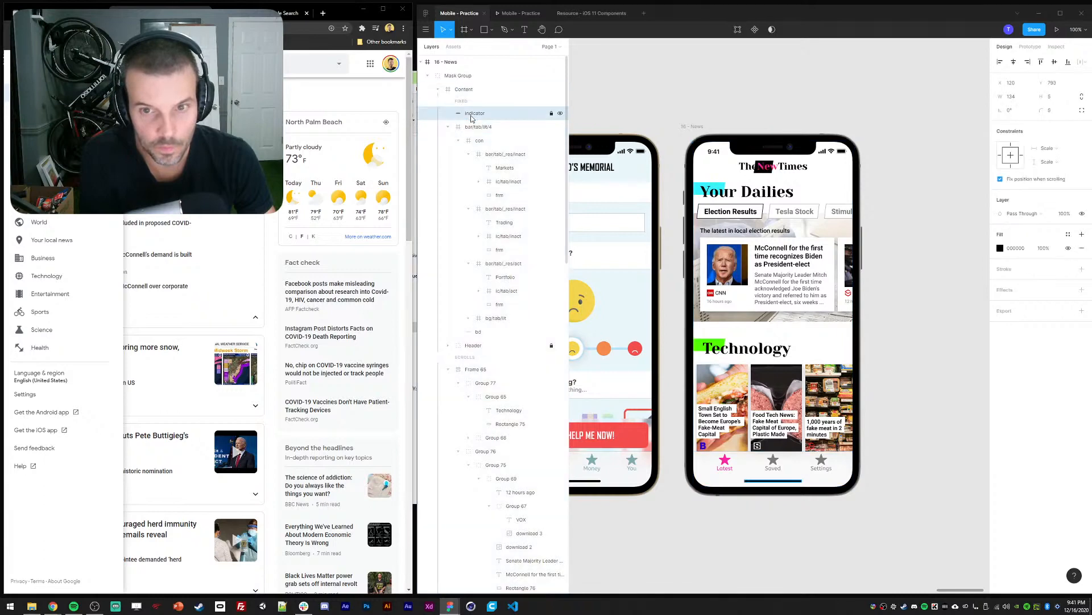
{"action": "left_click", "coordinate": [776, 170]}
{"action": "scroll", "coordinate": [495, 256], "scroll_direction": "up", "scroll_amount": 10}
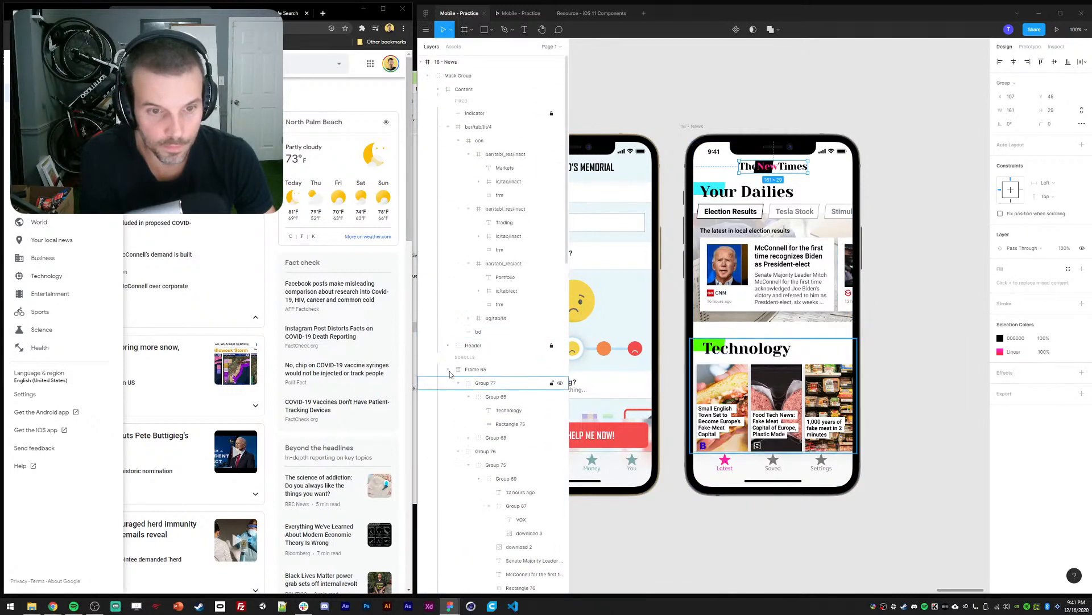
{"action": "left_click", "coordinate": [448, 369]}
{"action": "left_click", "coordinate": [448, 127]}
{"action": "left_click", "coordinate": [478, 126]}
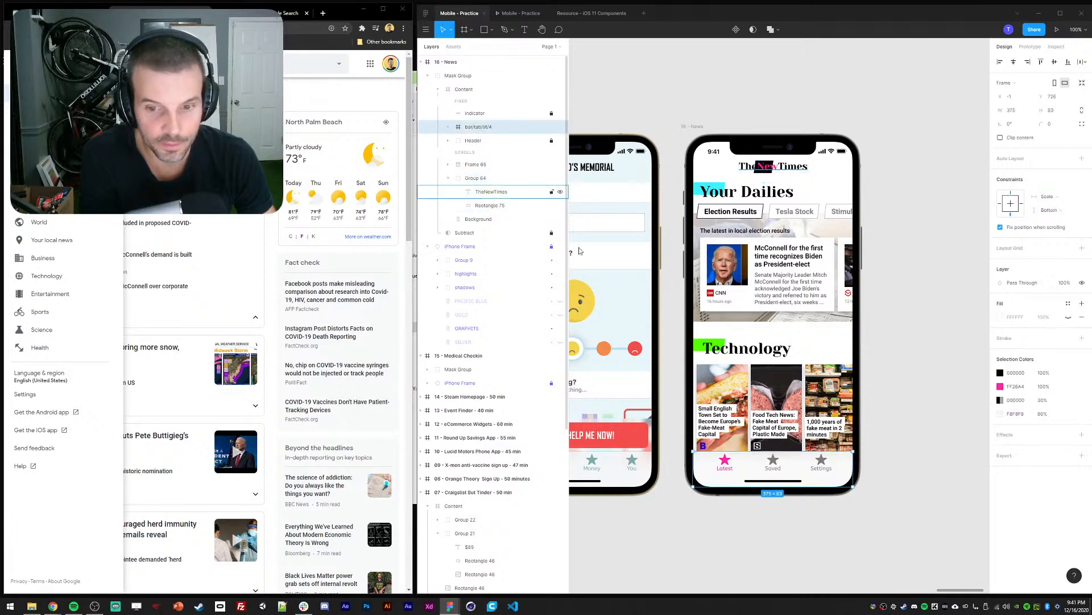
{"action": "left_click", "coordinate": [515, 13]}
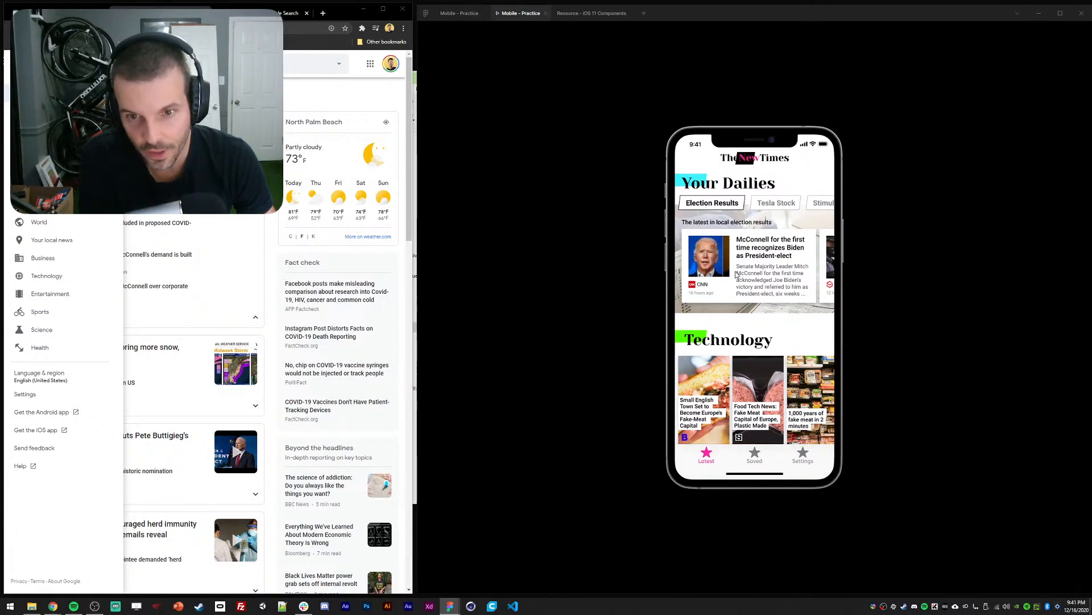
{"action": "left_click", "coordinate": [460, 13]}
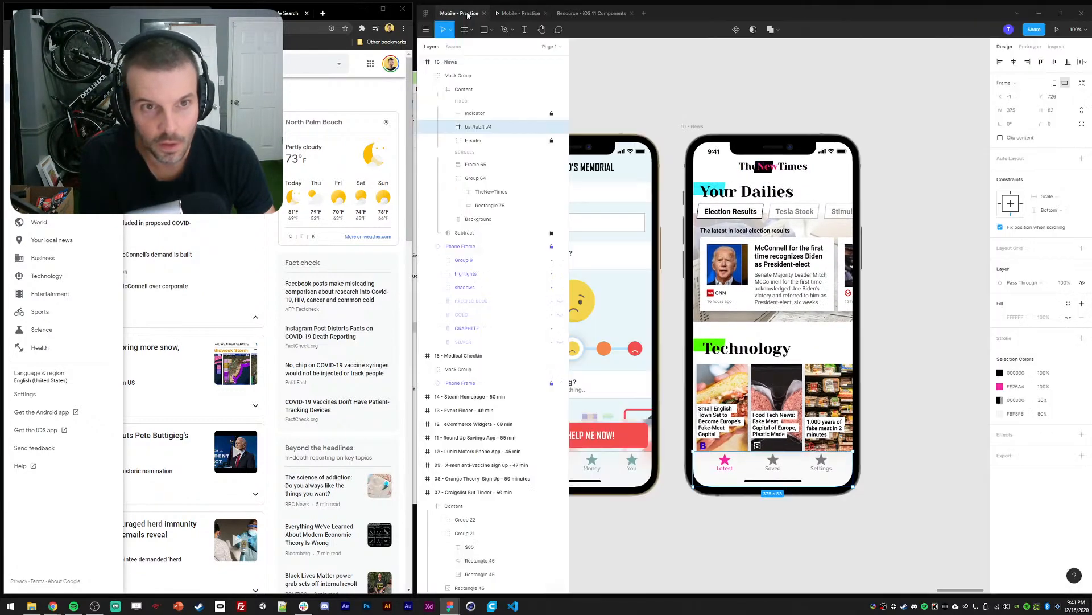
Set the topic tags' frame to horizontal scrolling and test swiping the tags in the prototype preview
{"action": "double_click", "coordinate": [794, 211]}
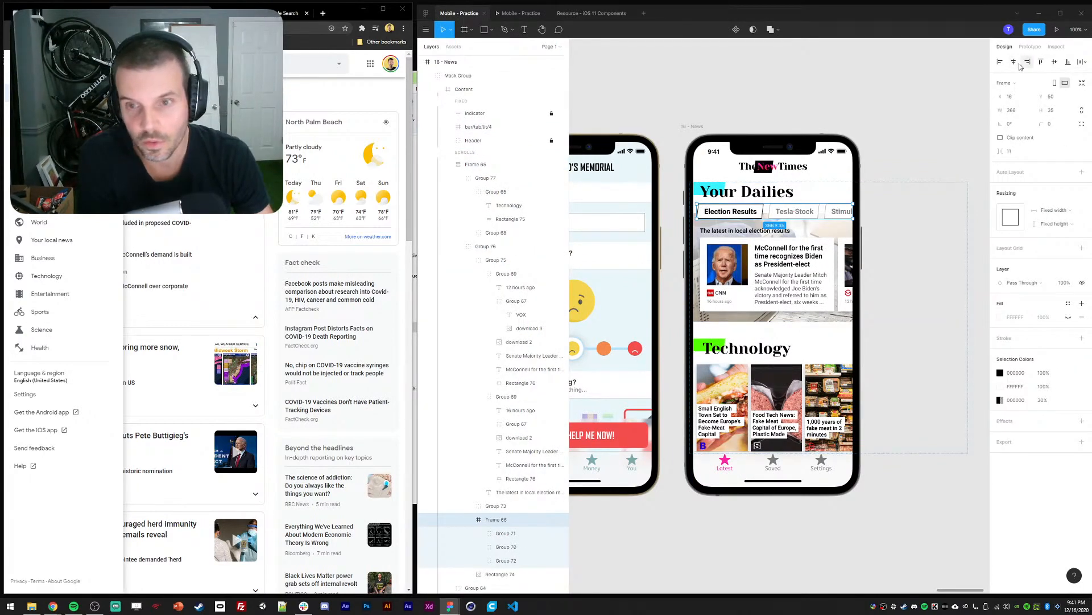
{"action": "left_click", "coordinate": [1036, 50]}
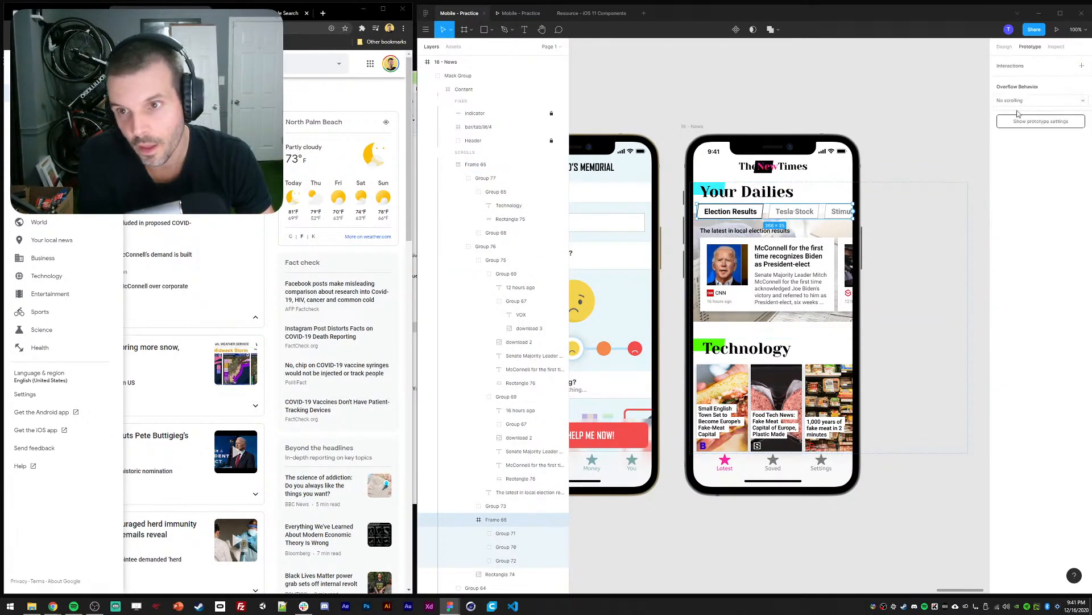
{"action": "left_click", "coordinate": [1021, 101]}
{"action": "left_click", "coordinate": [1022, 116]}
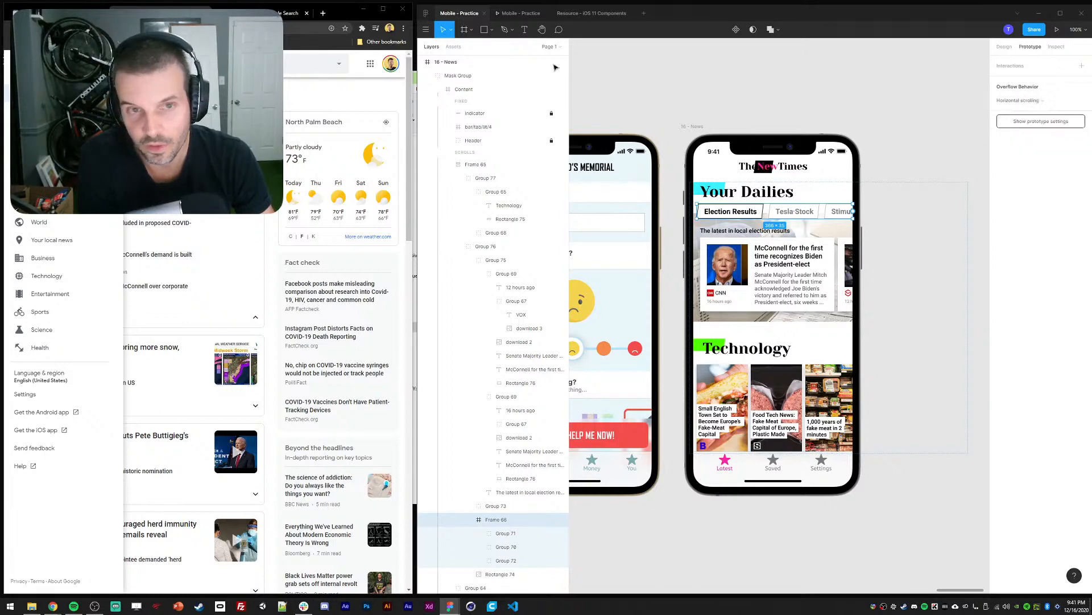
{"action": "left_click", "coordinate": [511, 16]}
{"action": "left_click_drag", "start_coordinate": [784, 208], "coordinate": [753, 208]}
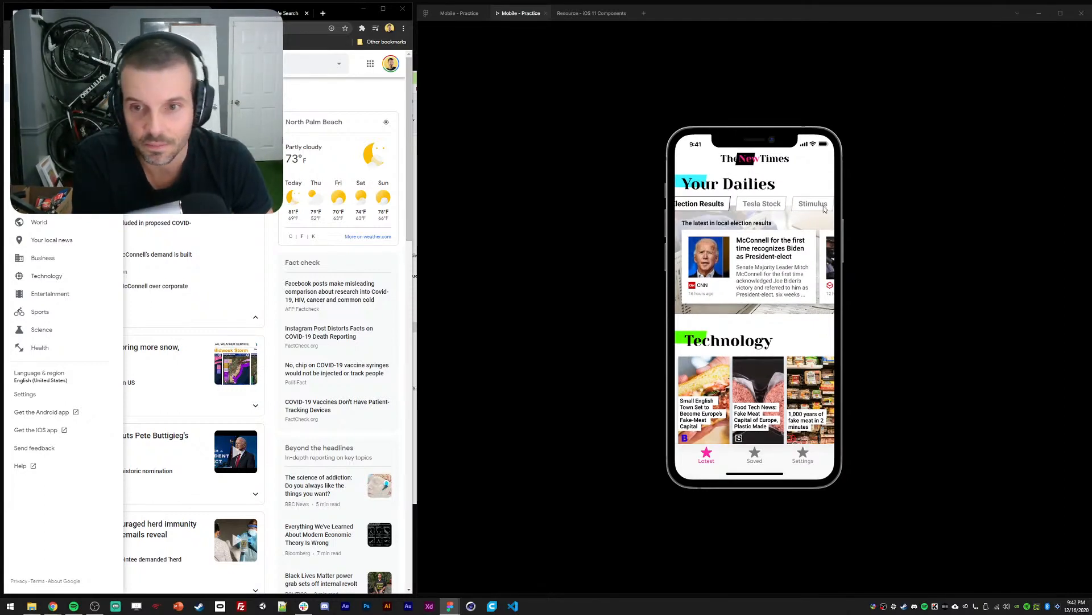
Draw a rectangle about 20 by 27 over the Stimulus tag inside the topic tags' frame and hide its fill
{"action": "left_click", "coordinate": [459, 13]}
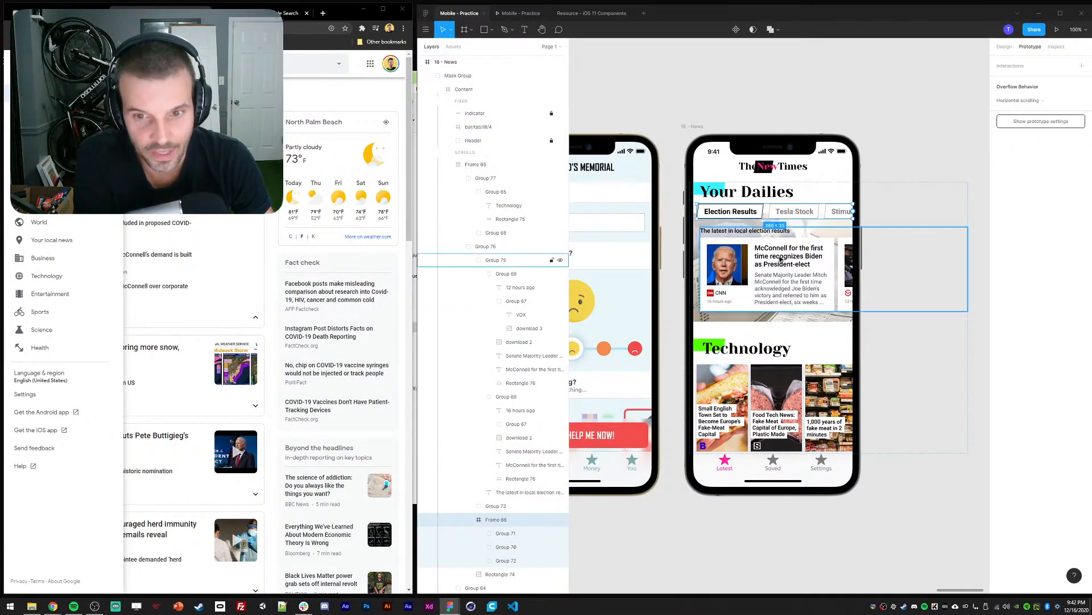
{"action": "left_click", "coordinate": [551, 531]}
{"action": "scroll", "coordinate": [547, 488], "scroll_direction": "down", "scroll_amount": 3}
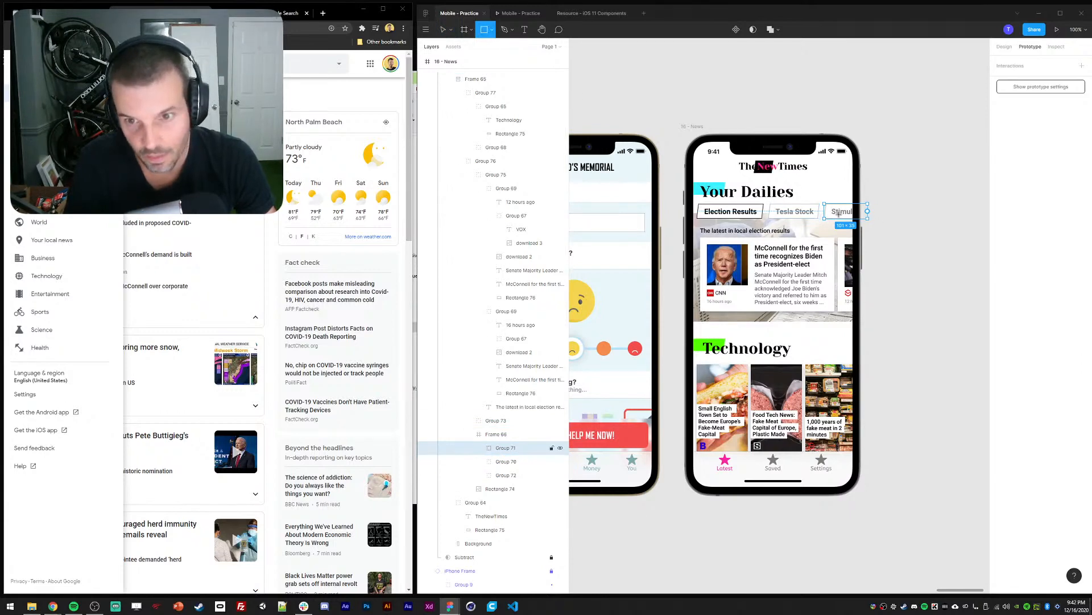
{"action": "left_click_drag", "start_coordinate": [833, 207], "coordinate": [843, 218]}
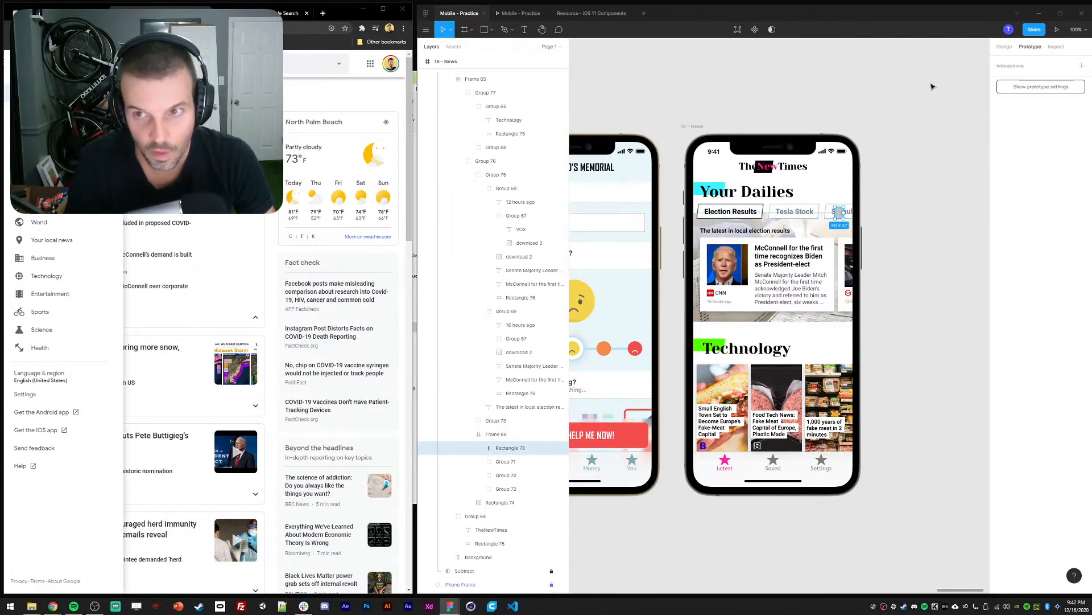
{"action": "left_click", "coordinate": [1004, 47]}
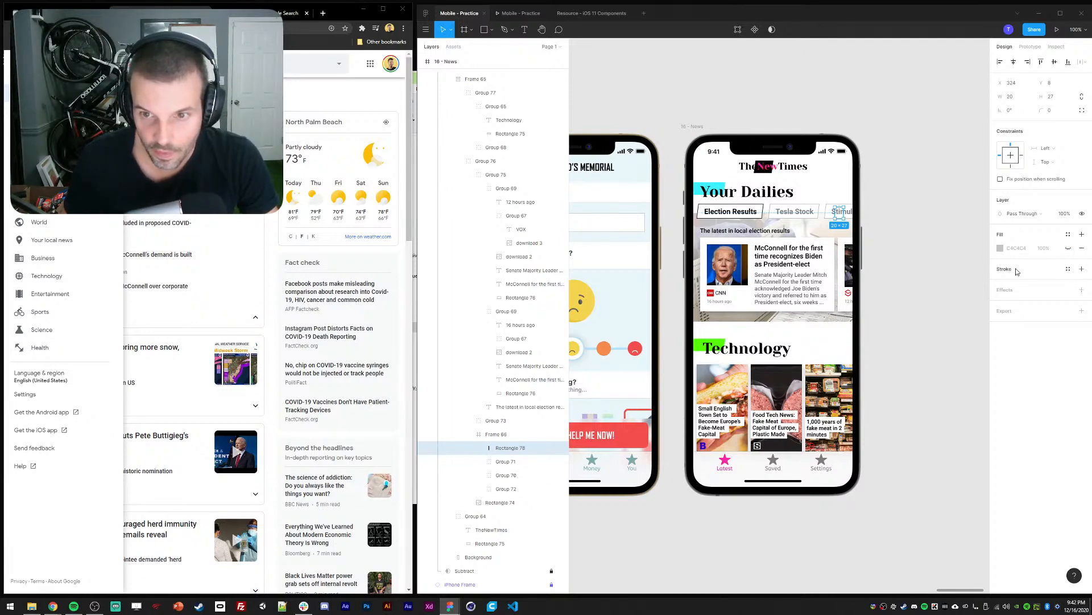
Move the small rectangle past the Stimulus tag's end to X 396, Y 4 and check the tags in the prototype preview
{"action": "key", "text": "shift+Right"}
{"action": "key", "text": "shift+Right"}
{"action": "key", "text": "shift+Right"}
{"action": "key", "text": "shift+Right"}
{"action": "key", "text": "shift+Right"}
{"action": "key", "text": "shift+Right"}
{"action": "key", "text": "shift+Right"}
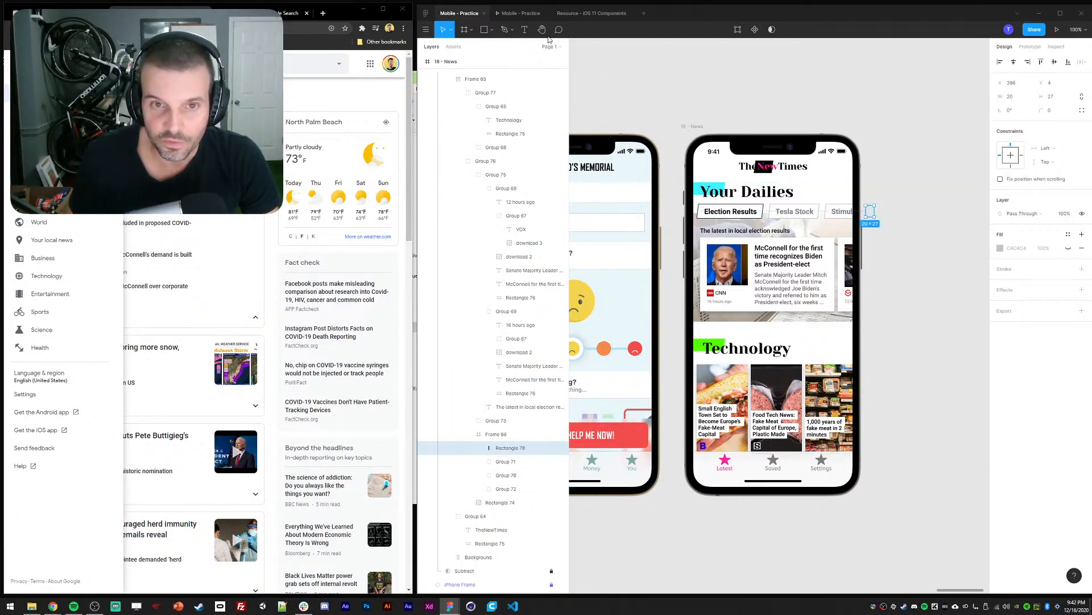
{"action": "key", "text": "ctrl+alt+Return"}
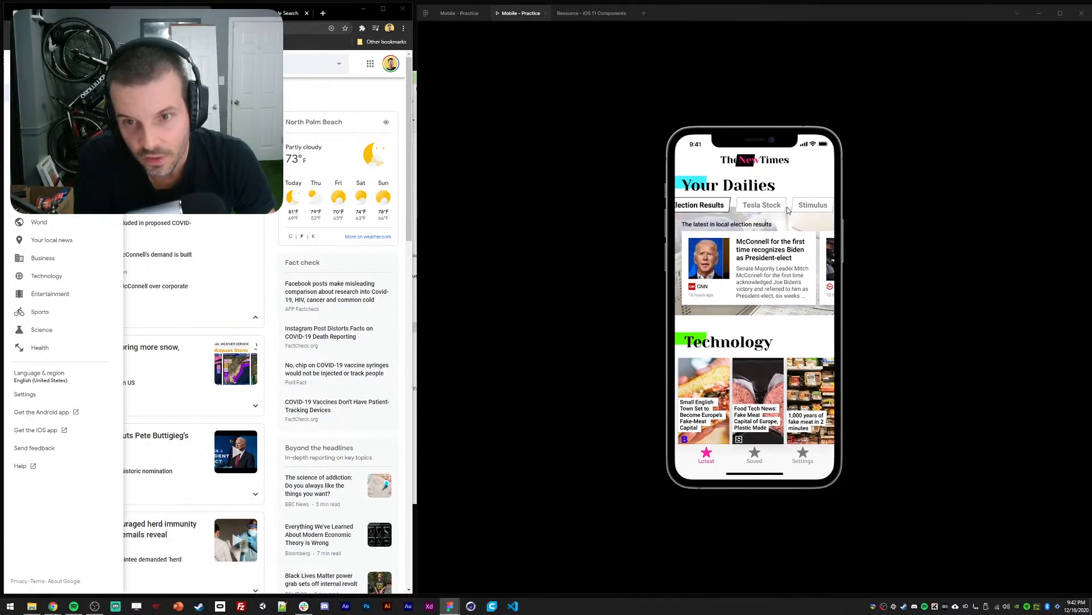
Move the small rectangle farther out to X 444 and test the tags' horizontal scrolling in the prototype preview
{"action": "left_click", "coordinate": [459, 13]}
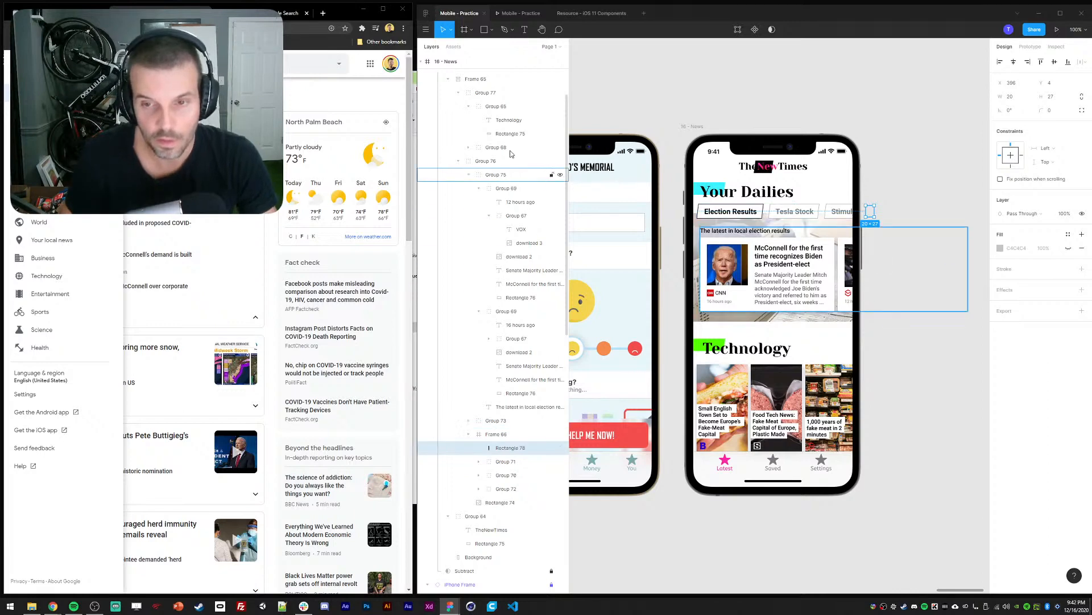
{"action": "left_click", "coordinate": [508, 14]}
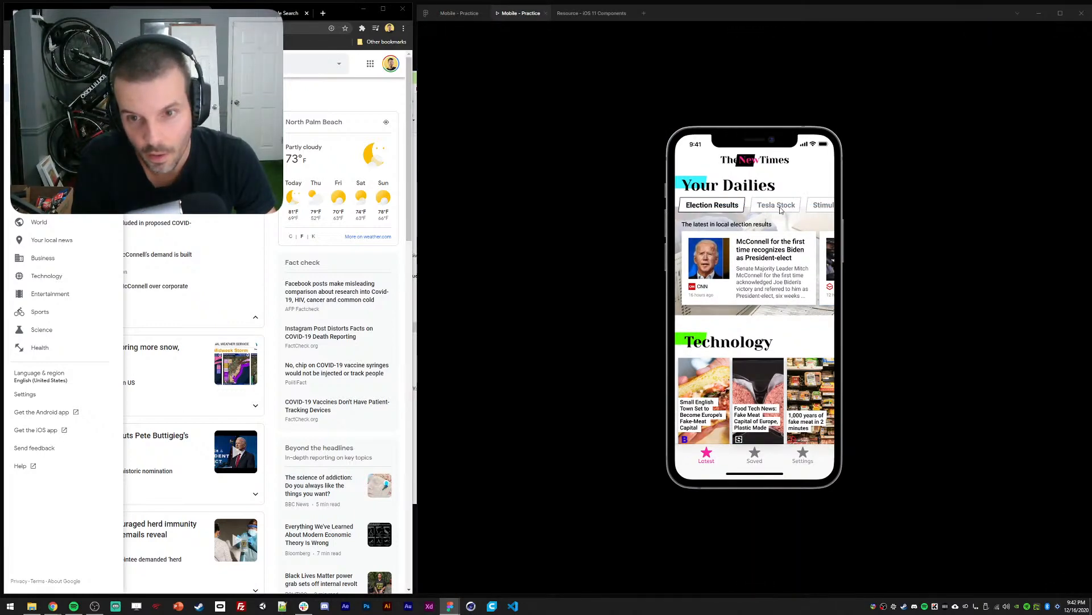
{"action": "left_click", "coordinate": [460, 14]}
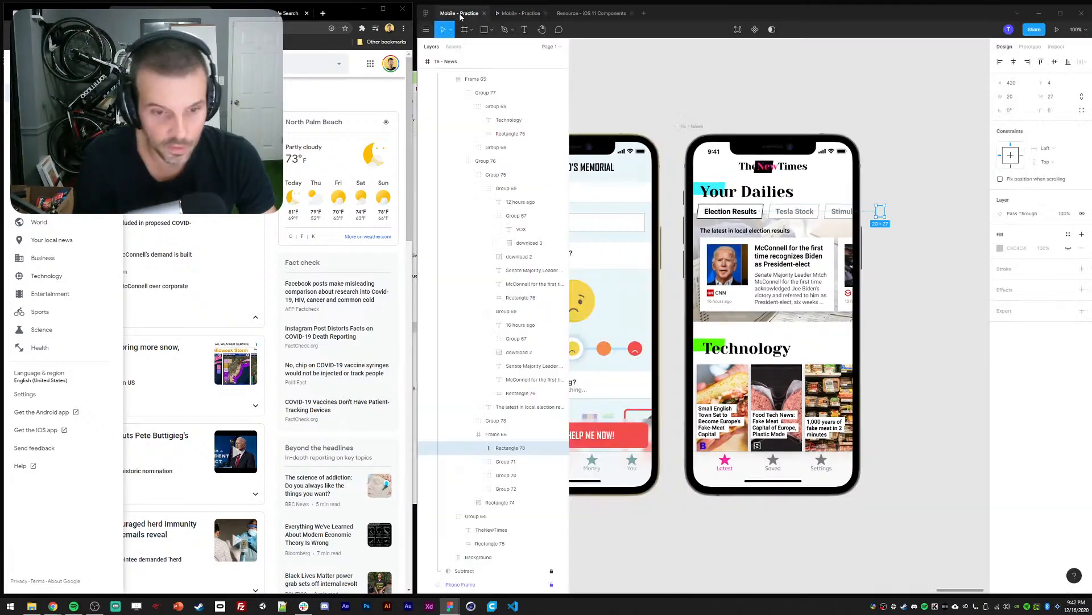
{"action": "left_click", "coordinate": [497, 439]}
{"action": "left_click", "coordinate": [500, 448]}
{"action": "left_click", "coordinate": [512, 13]}
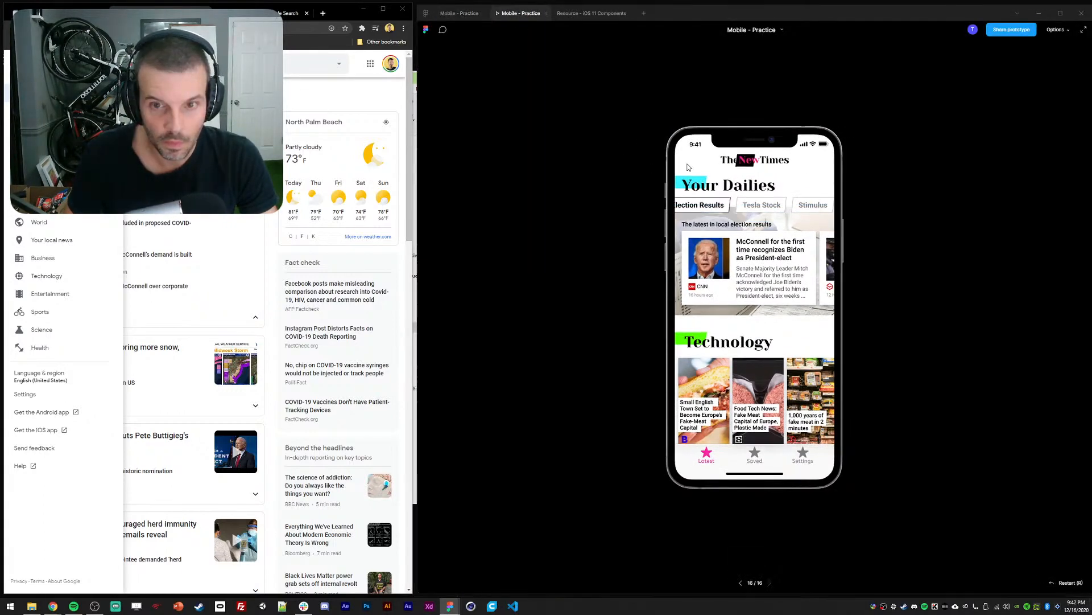
{"action": "left_click_drag", "start_coordinate": [737, 207], "coordinate": [721, 206]}
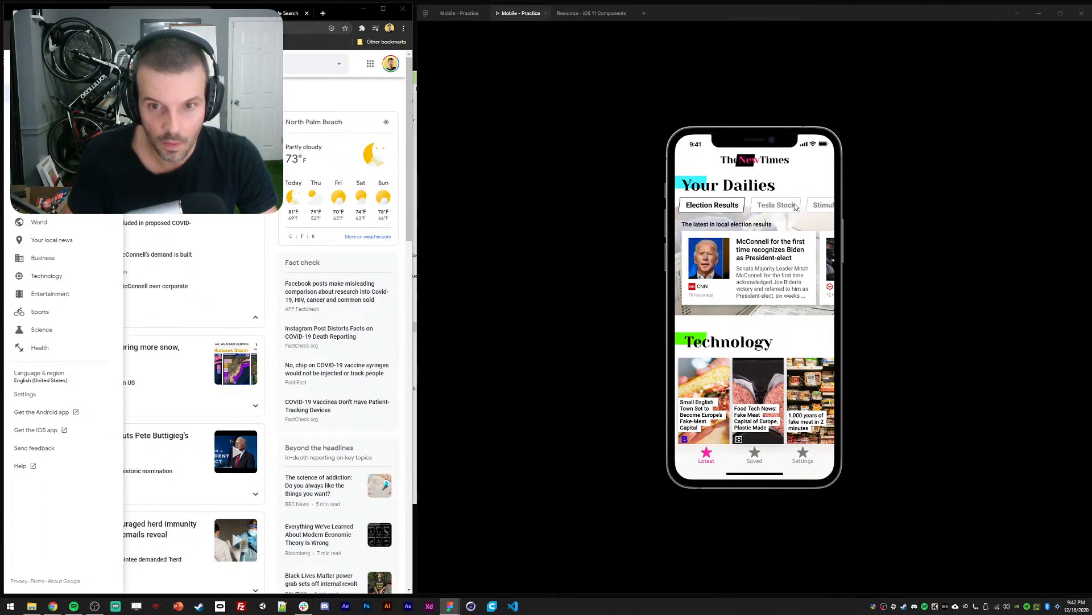
Turn the small rectangle's fill back on at 0% opacity and test the tags' scrolling again in the preview
{"action": "left_click", "coordinate": [459, 13]}
{"action": "left_click", "coordinate": [506, 462]}
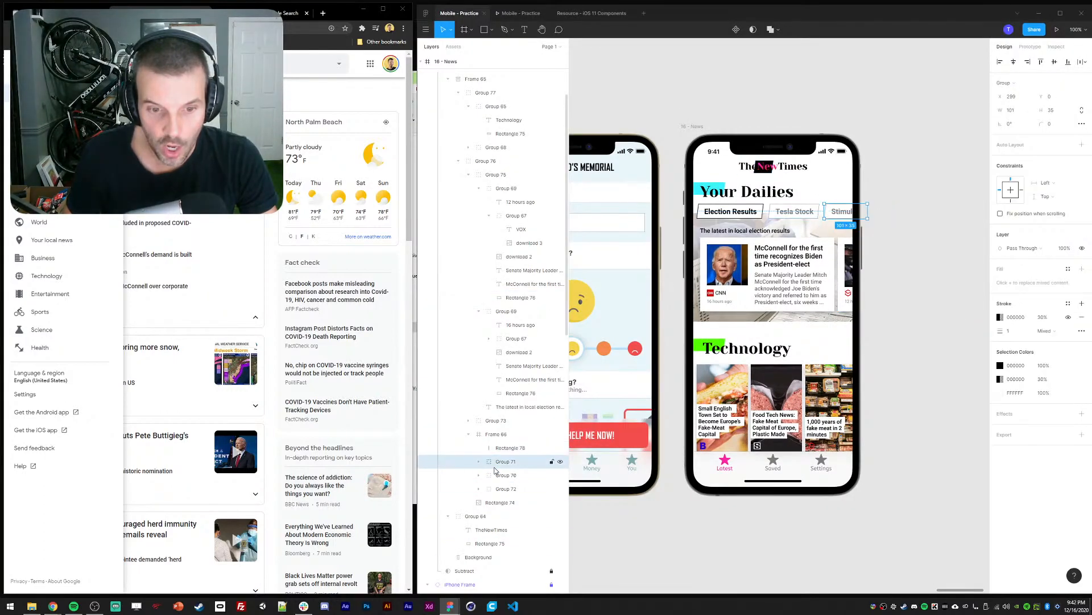
{"action": "left_click", "coordinate": [509, 447]}
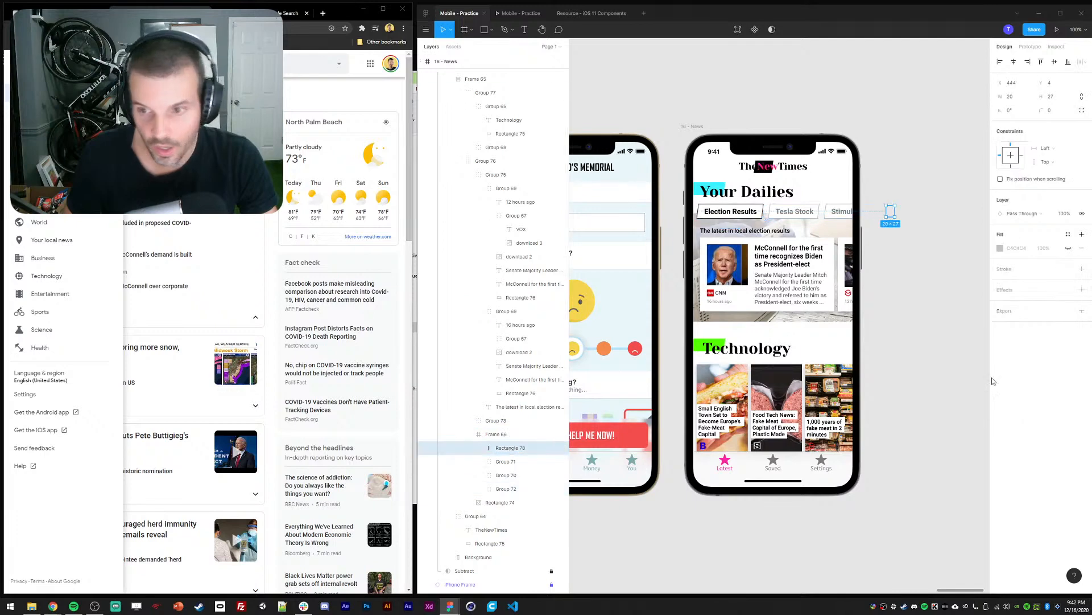
{"action": "left_click", "coordinate": [1069, 249]}
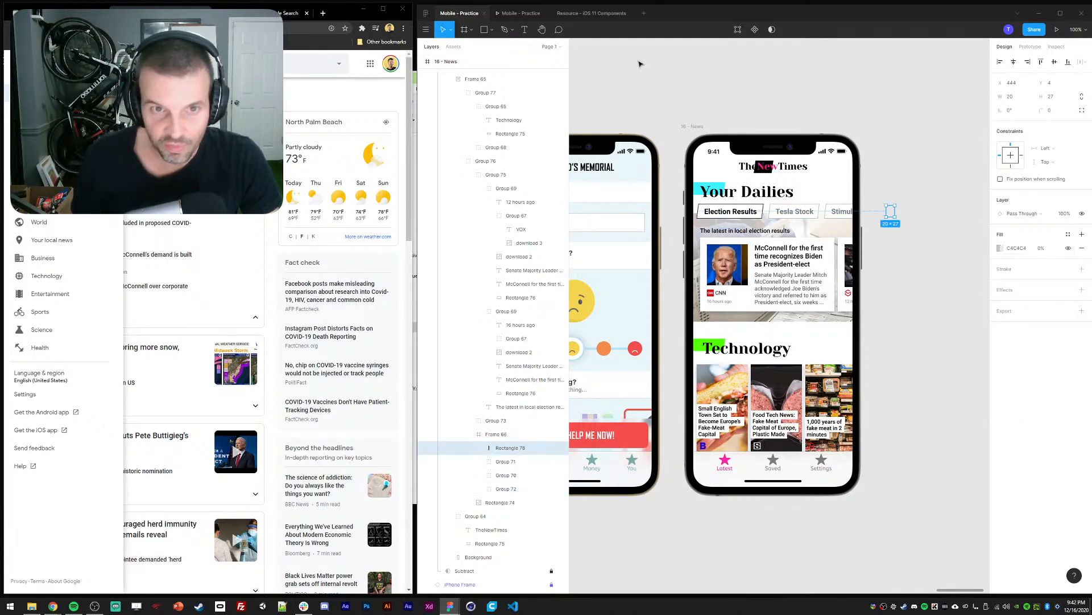
{"action": "left_click", "coordinate": [508, 14]}
{"action": "left_click_drag", "start_coordinate": [752, 206], "coordinate": [768, 206]}
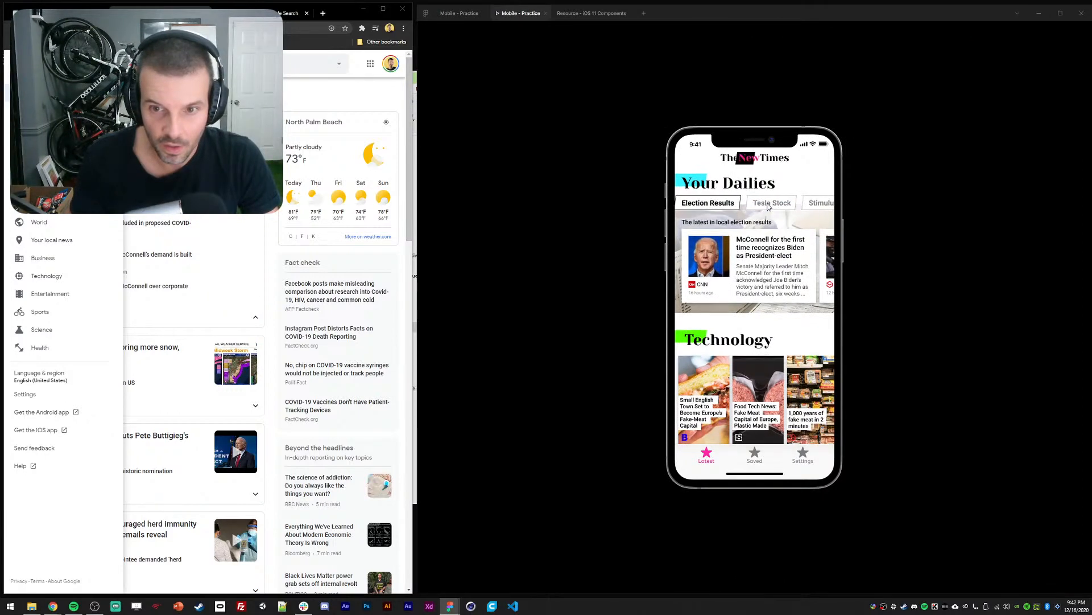
Set the small rectangle's fill opacity to 1% and test the tags' horizontal scrolling in the prototype preview
{"action": "left_click", "coordinate": [459, 13]}
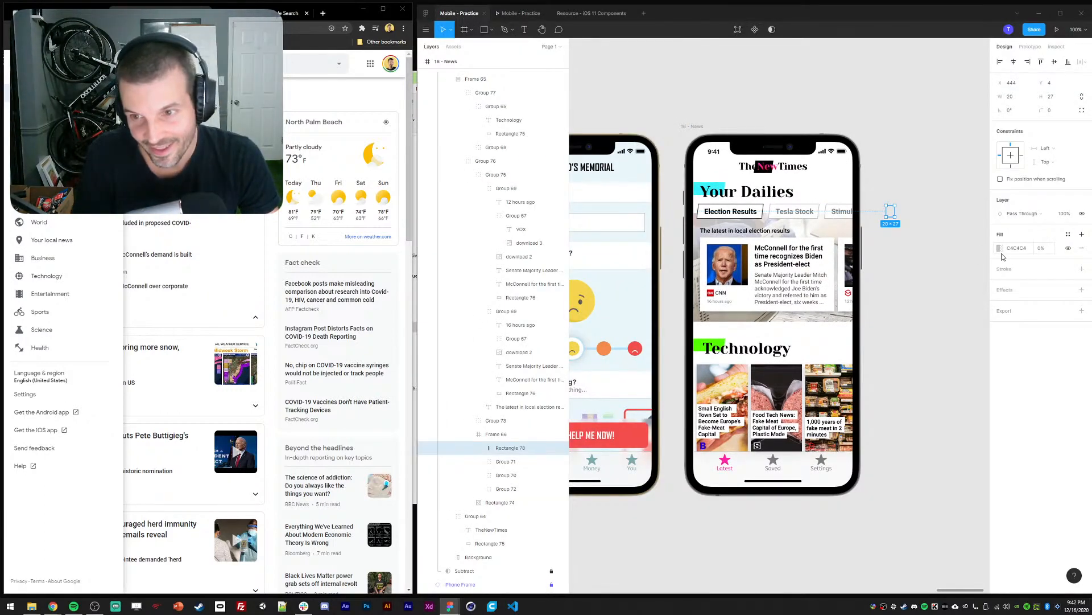
{"action": "key", "text": "ctrl+z"}
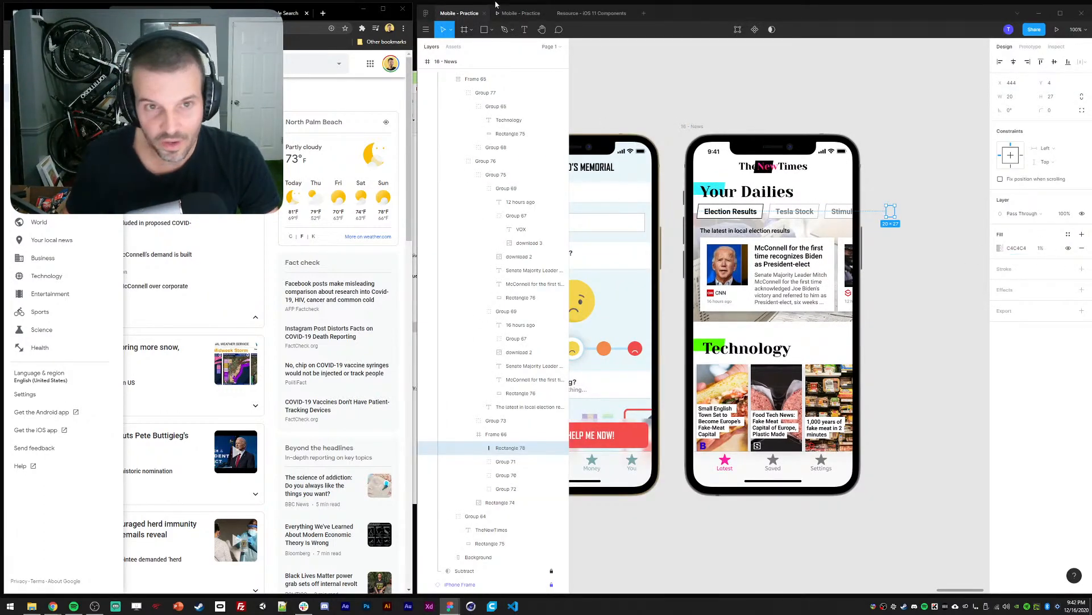
{"action": "left_click", "coordinate": [521, 13]}
{"action": "left_click_drag", "start_coordinate": [778, 206], "coordinate": [713, 201]}
{"action": "left_click", "coordinate": [462, 14]}
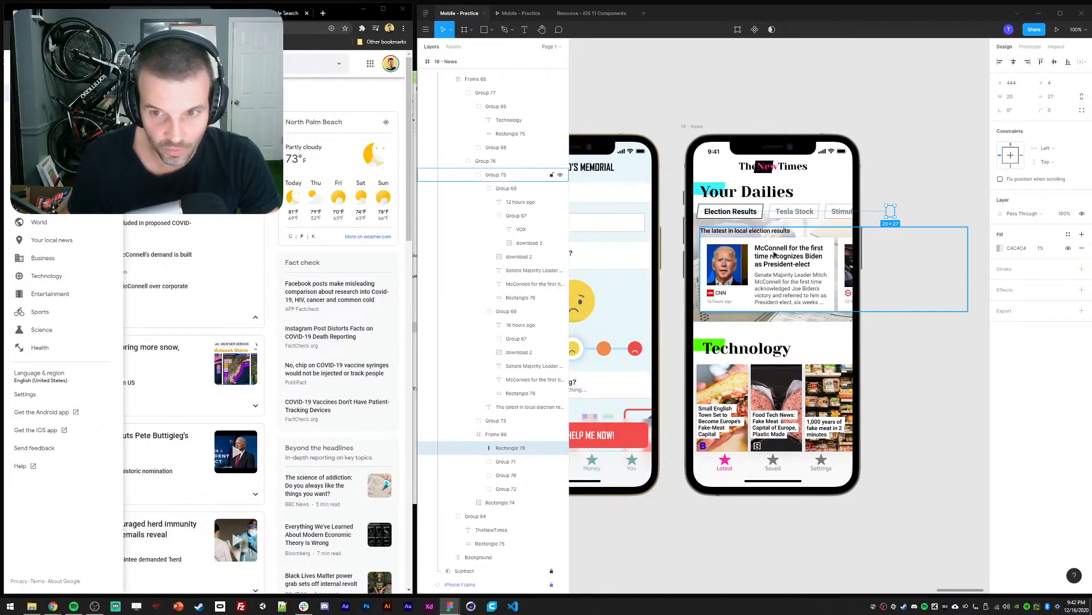
Move the small rectangle closer to the Stimulus tag at X 404, fill it with white (FFFFFF) and check the preview
{"action": "left_click_drag", "start_coordinate": [892, 214], "coordinate": [887, 215]}
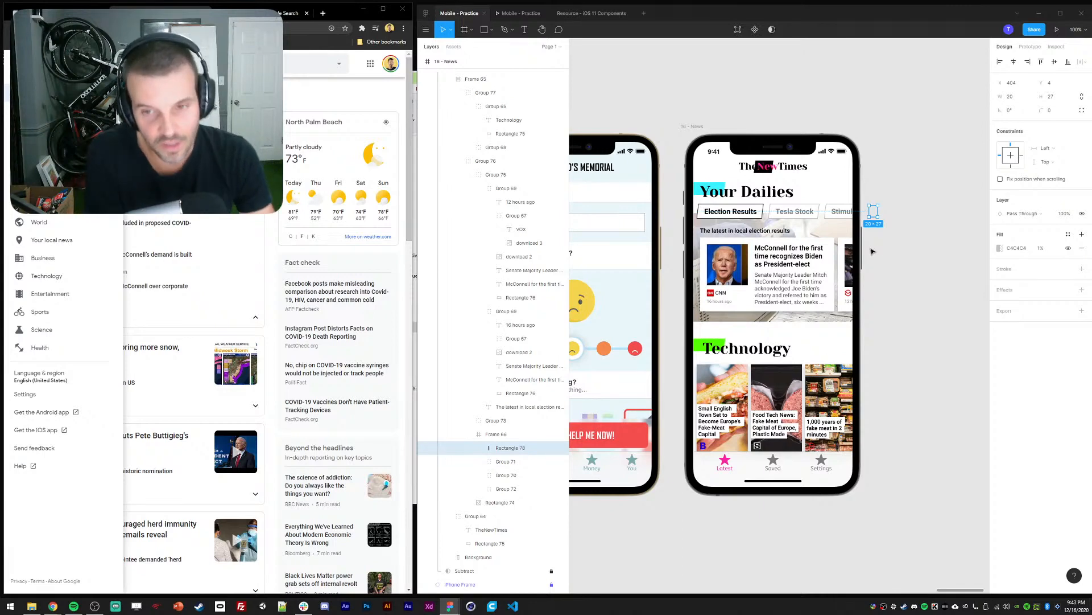
{"action": "left_click", "coordinate": [999, 250]}
{"action": "type", "text": "fff"}
{"action": "key", "text": "Return"}
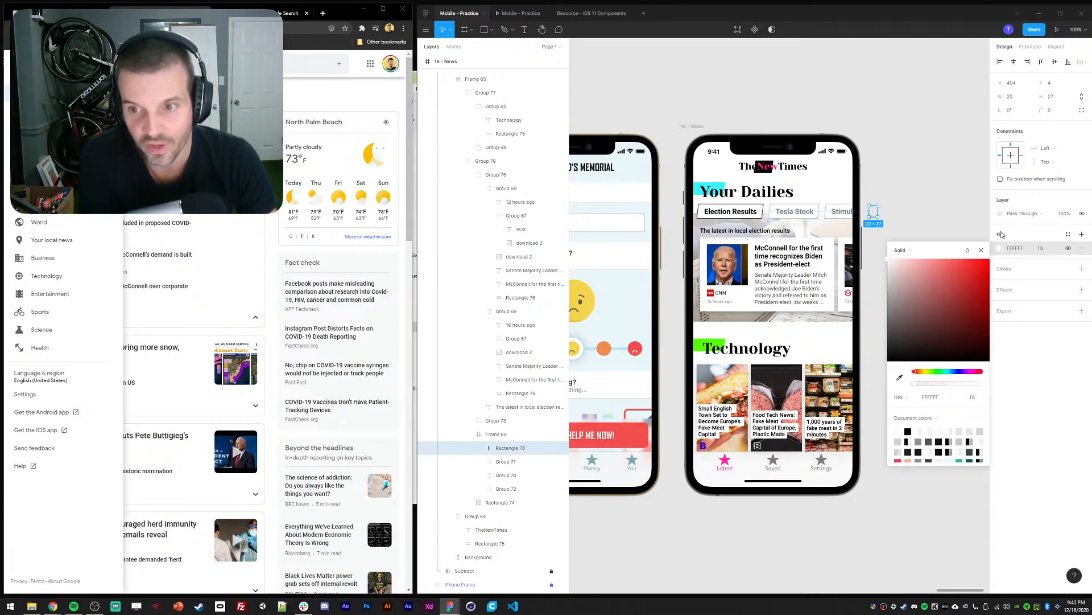
{"action": "left_click", "coordinate": [976, 250]}
{"action": "left_click", "coordinate": [517, 14]}
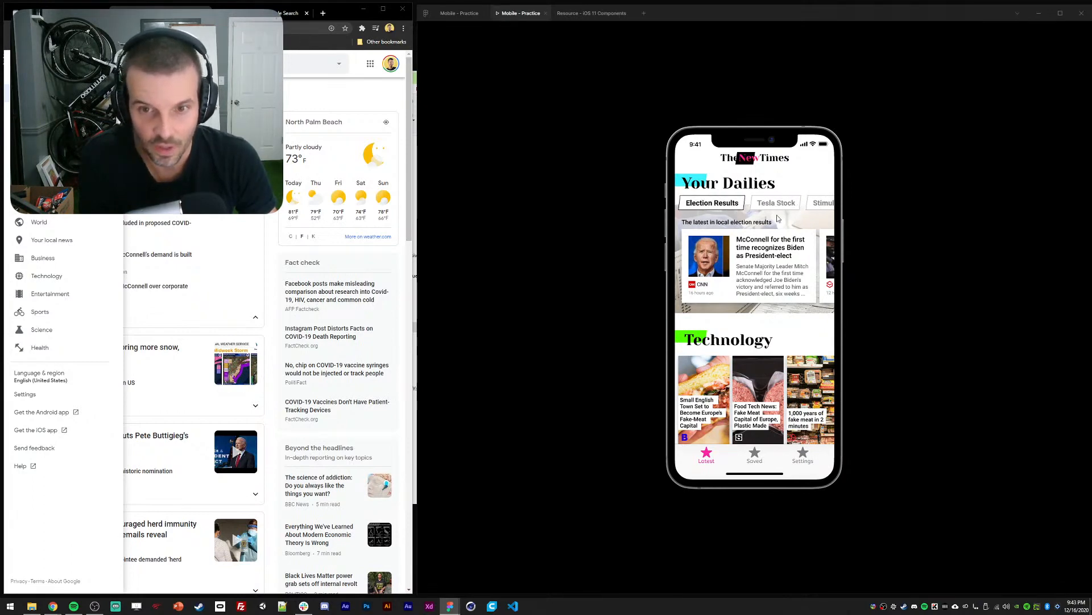
{"action": "left_click", "coordinate": [473, 13]}
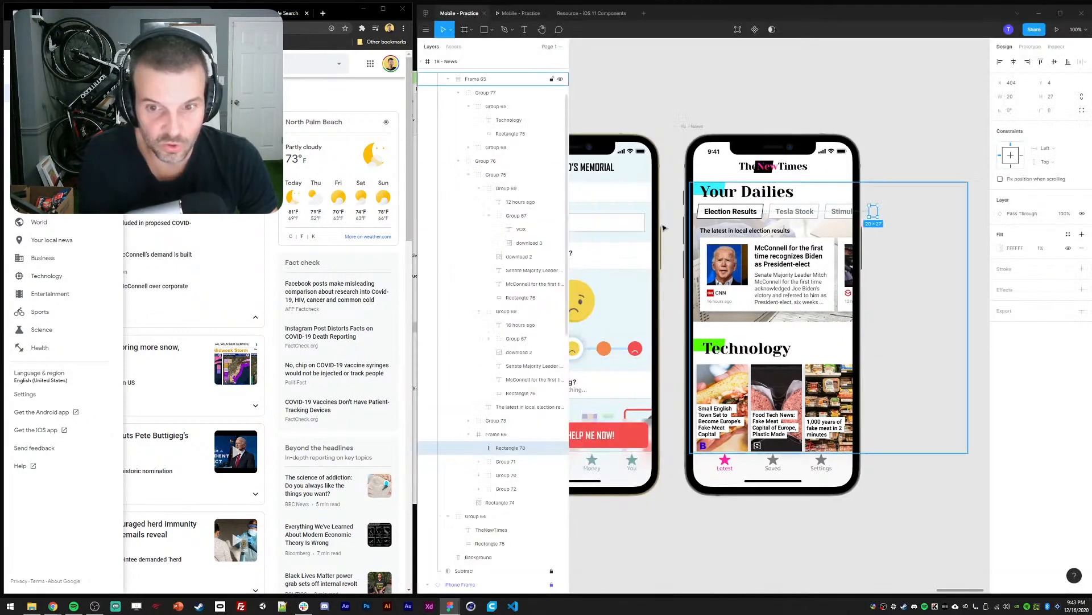
Wrap the two news article card groups under the election results heading in a frame
{"action": "left_click", "coordinate": [755, 278]}
{"action": "double_click", "coordinate": [755, 280]}
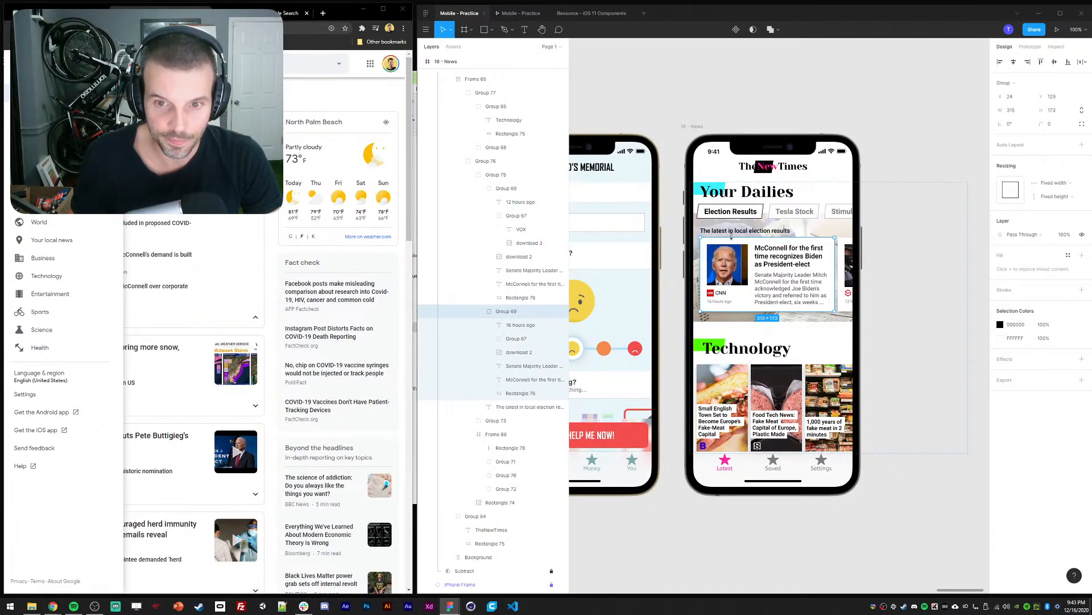
{"action": "left_click", "coordinate": [847, 280], "text": "shift"}
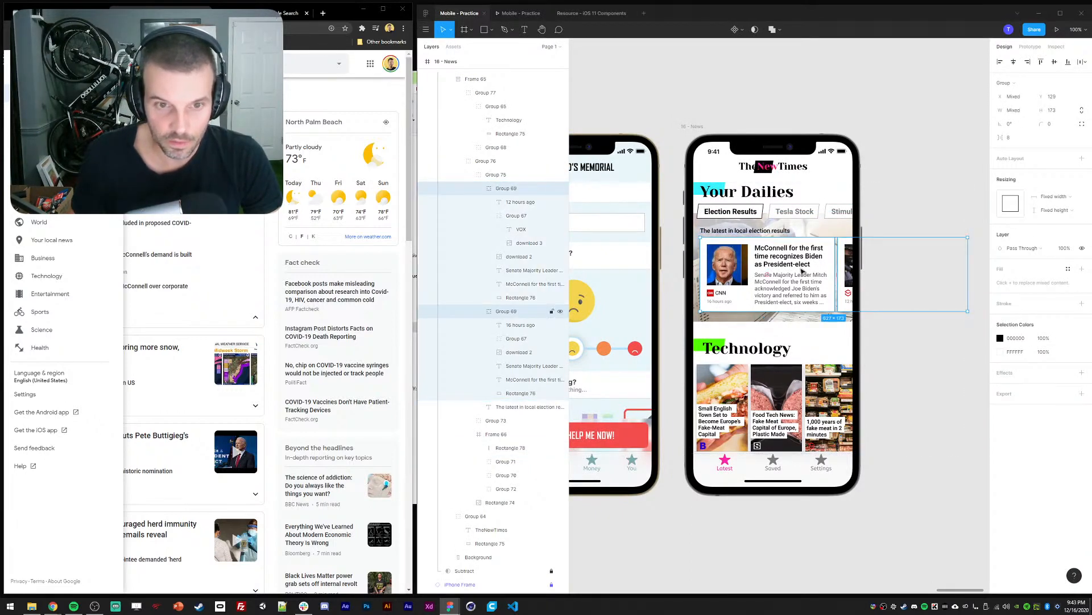
{"action": "left_click", "coordinate": [480, 189]}
{"action": "left_click", "coordinate": [479, 203]}
{"action": "right_click", "coordinate": [503, 206]}
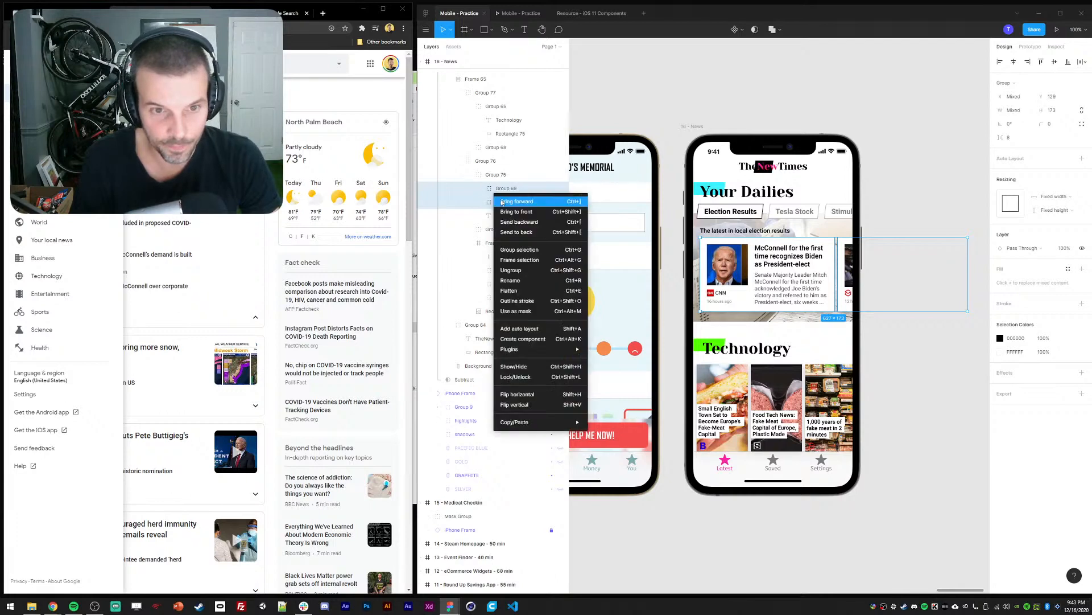
{"action": "left_click", "coordinate": [511, 259]}
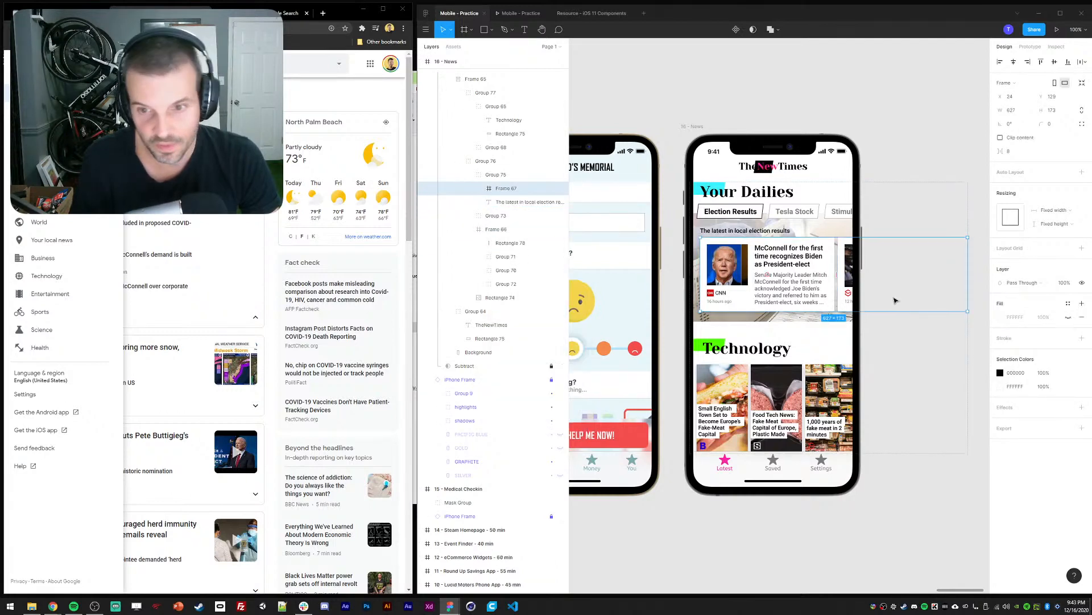
Narrow the article cards' frame to a width of 357 and set its overflow behavior to horizontal scrolling
{"action": "left_click_drag", "start_coordinate": [967, 280], "coordinate": [858, 281]}
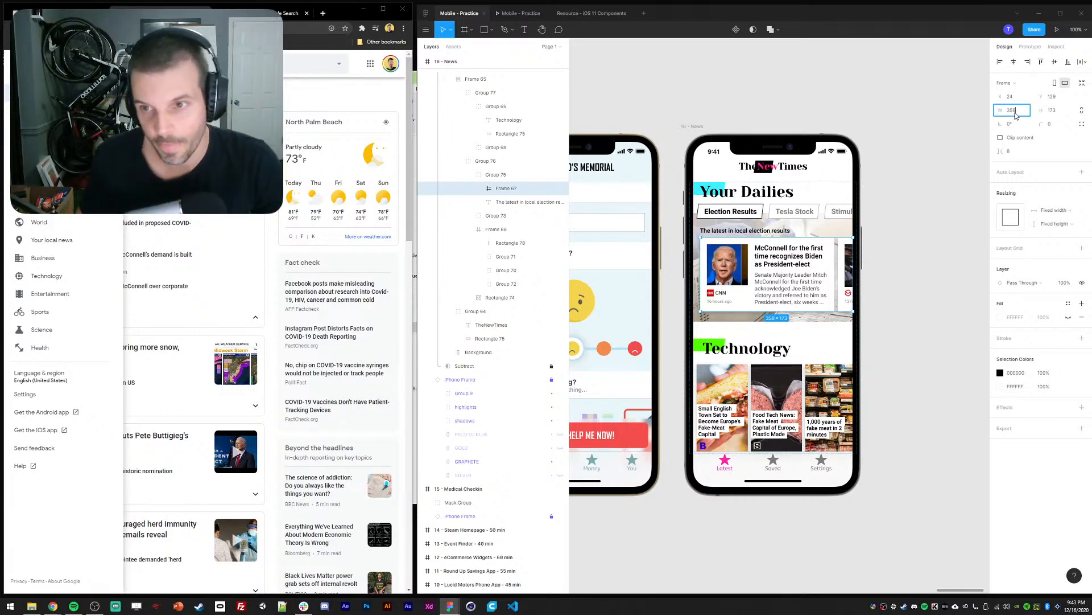
{"action": "key", "text": "Down"}
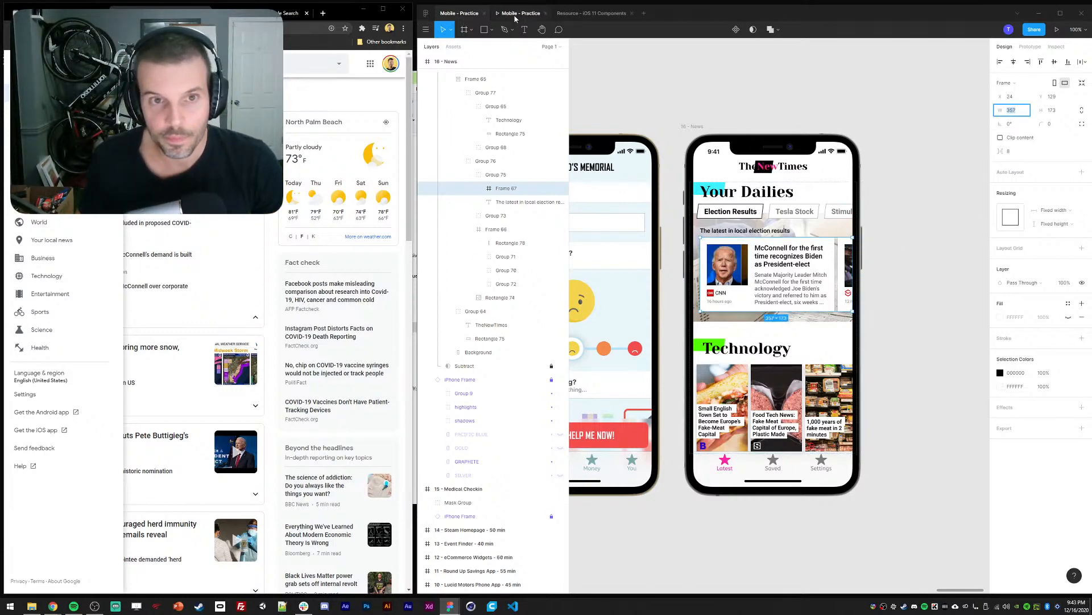
{"action": "left_click", "coordinate": [1030, 47]}
{"action": "left_click", "coordinate": [1018, 100]}
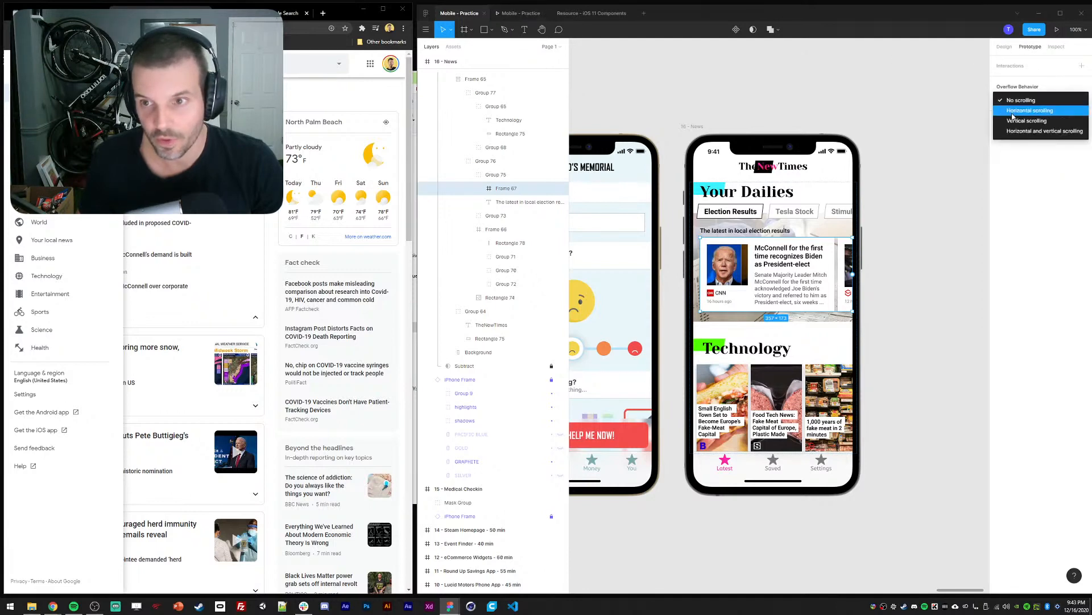
{"action": "left_click", "coordinate": [1012, 113]}
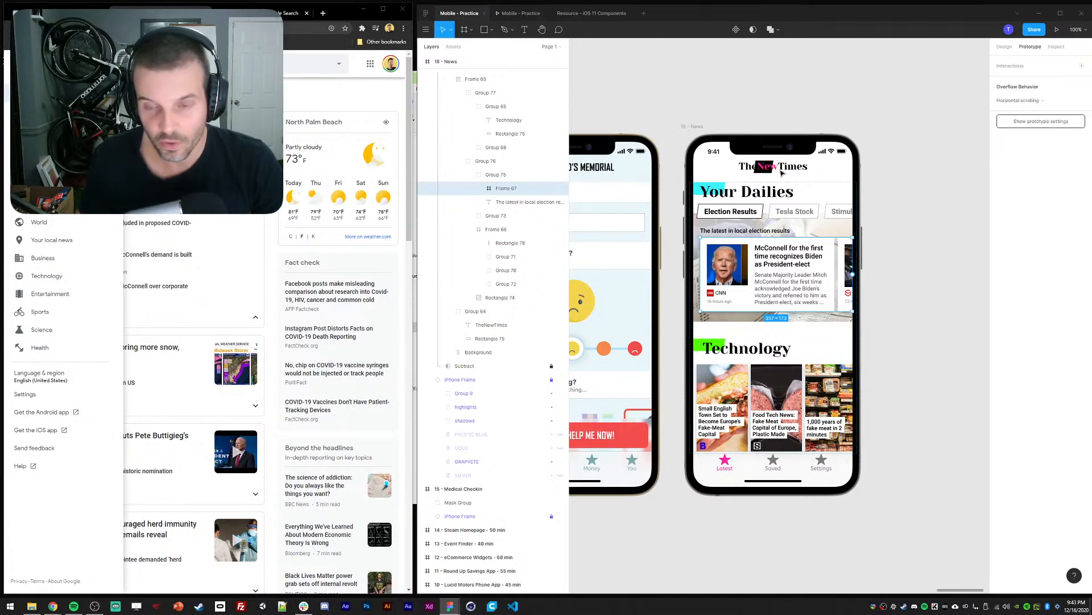
Draw a rectangle about 28 by 68 just past the second article card and cut and paste it into the cards' frame
{"action": "left_click", "coordinate": [479, 189]}
{"action": "left_click", "coordinate": [510, 202]}
{"action": "left_click", "coordinate": [513, 215]}
{"action": "left_click", "coordinate": [513, 202]}
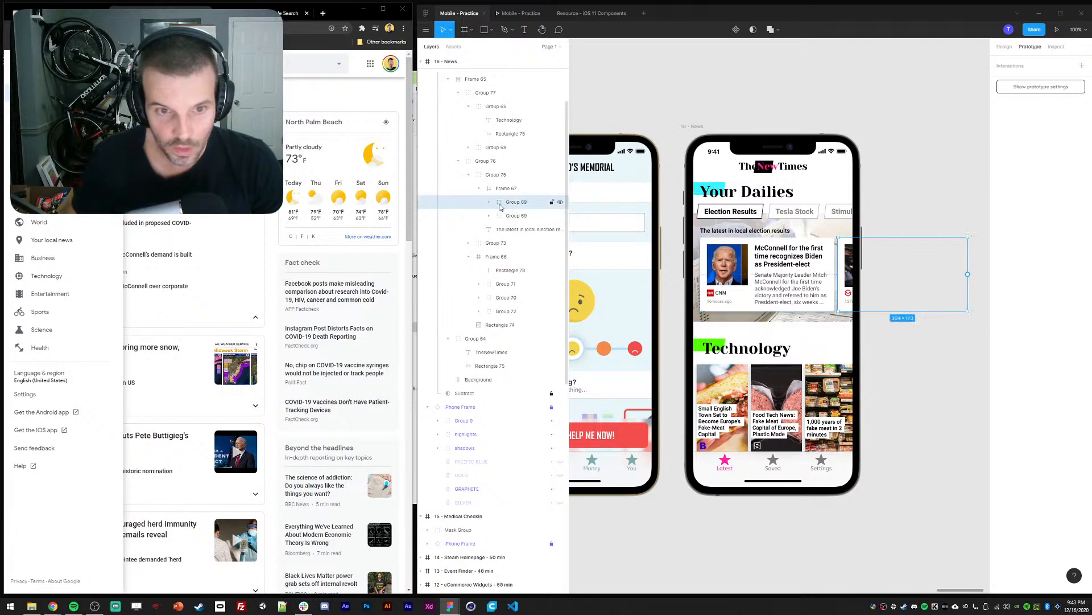
{"action": "key", "text": "r"}
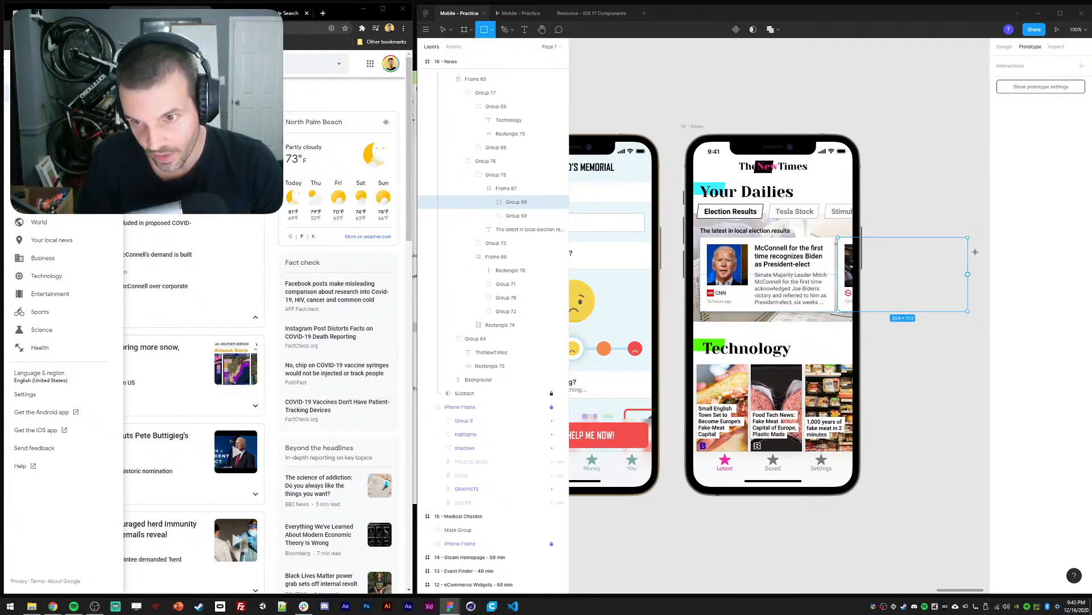
{"action": "left_click_drag", "start_coordinate": [970, 252], "coordinate": [983, 287]}
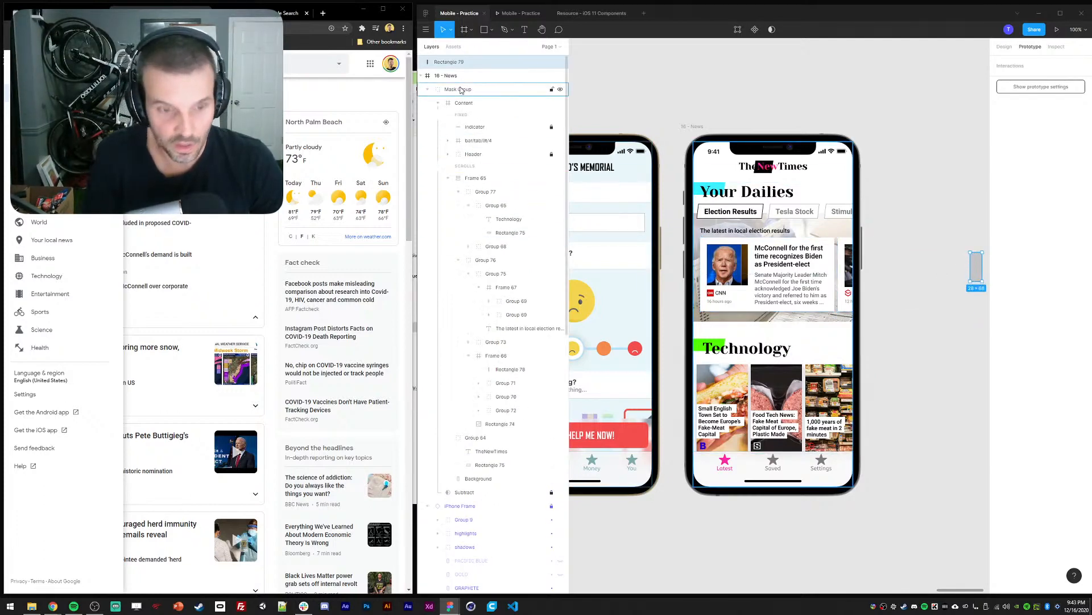
{"action": "key", "text": "Delete"}
{"action": "left_click", "coordinate": [823, 245]}
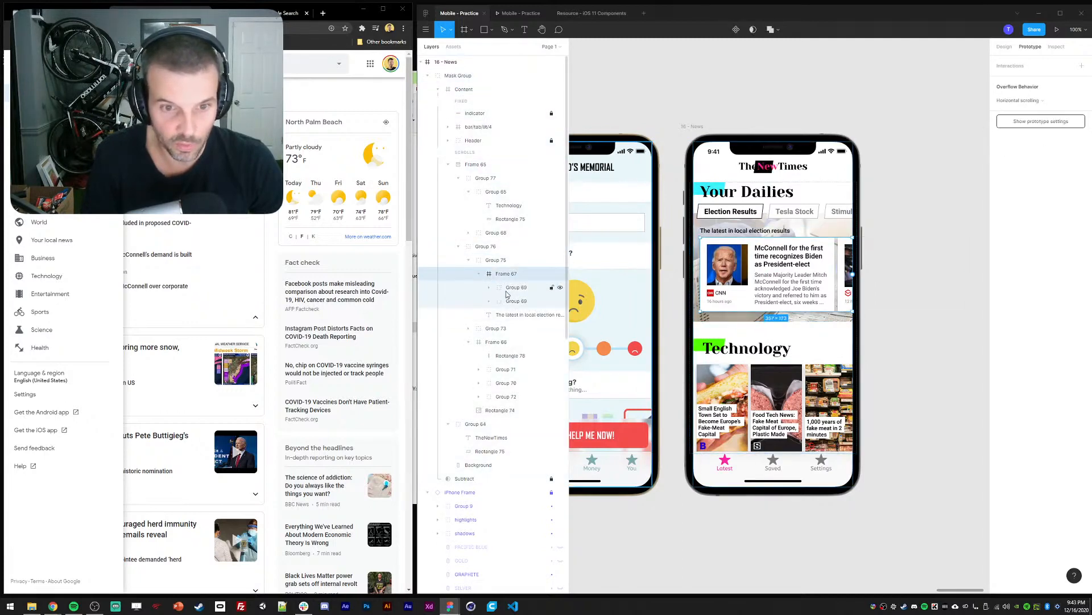
{"action": "key", "text": "ctrl+v"}
Move the pasted rectangle past the second article card's outer edge to X 636
{"action": "key", "text": "shift+Right"}
{"action": "key", "text": "shift+Right"}
{"action": "key", "text": "shift+Right"}
{"action": "key", "text": "shift+Right"}
{"action": "key", "text": "shift+Right"}
{"action": "key", "text": "shift+Right"}
{"action": "key", "text": "shift+Right"}
{"action": "key", "text": "shift+Right"}
{"action": "key", "text": "shift+Right"}
{"action": "key", "text": "shift+Right"}
{"action": "key", "text": "shift+Right"}
{"action": "key", "text": "shift+Right"}
{"action": "key", "text": "shift+Right"}
{"action": "key", "text": "shift+Right"}
{"action": "key", "text": "shift+Right"}
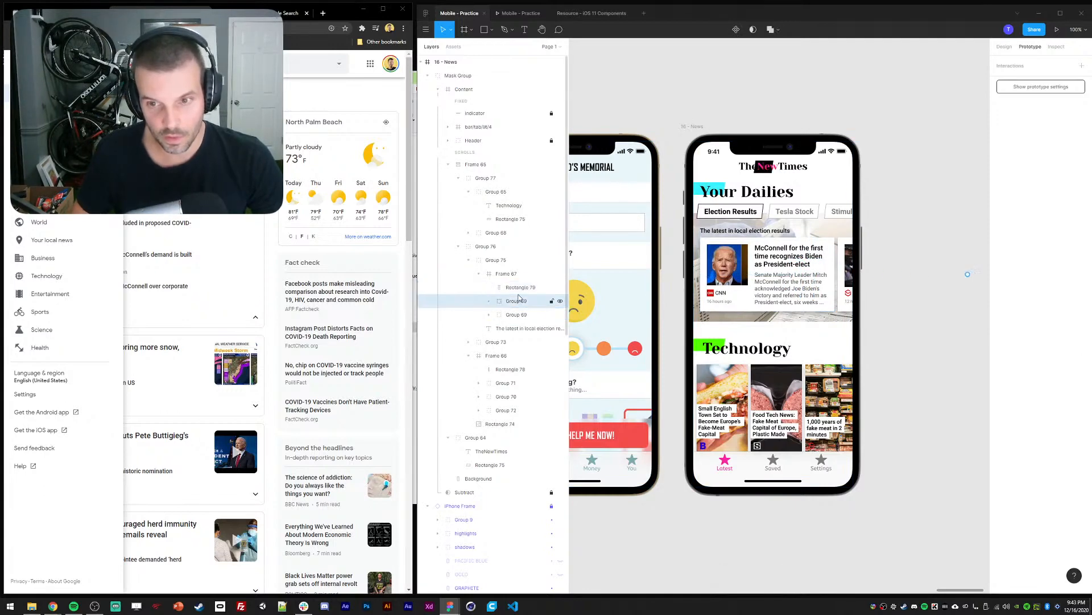
{"action": "key", "text": "shift+Right"}
{"action": "key", "text": "shift+Right"}
{"action": "key", "text": "shift+Right"}
{"action": "key", "text": "shift+Right"}
{"action": "left_click_drag", "start_coordinate": [912, 217], "coordinate": [858, 209]}
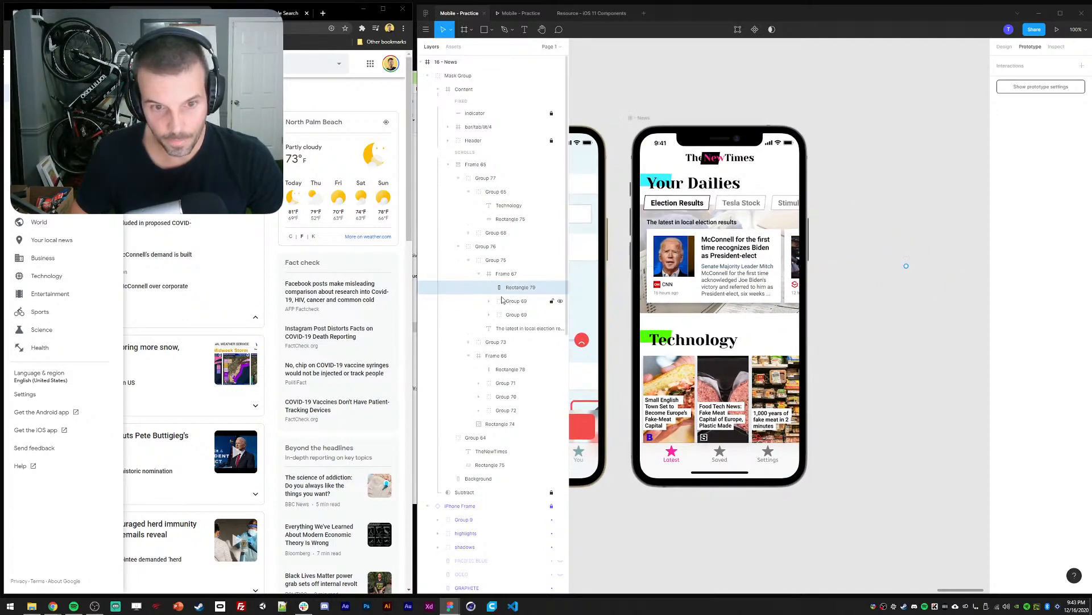
{"action": "left_click", "coordinate": [518, 302]}
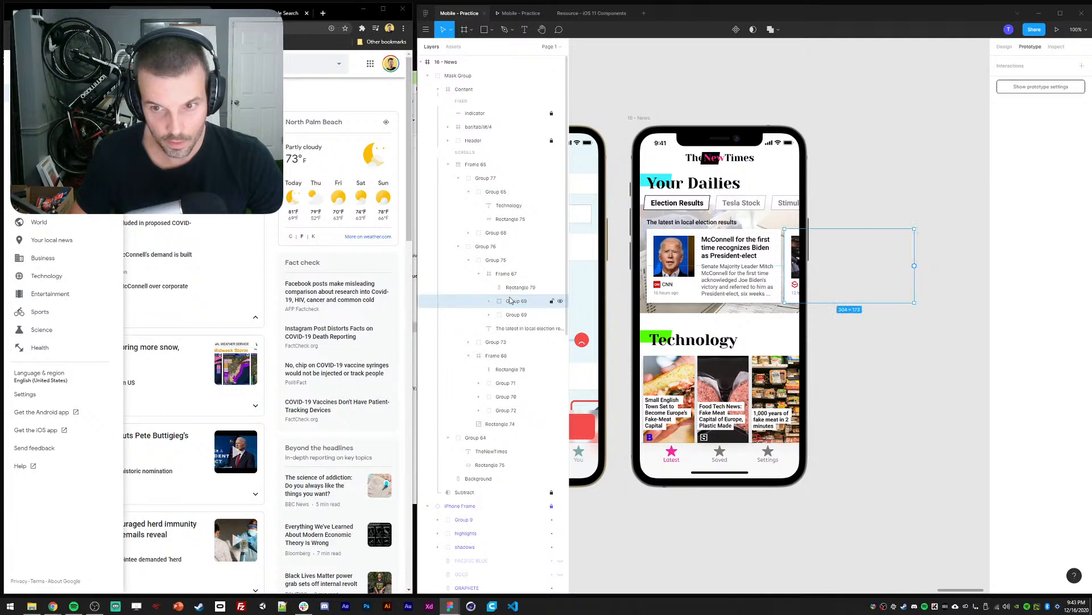
{"action": "left_click", "coordinate": [513, 288]}
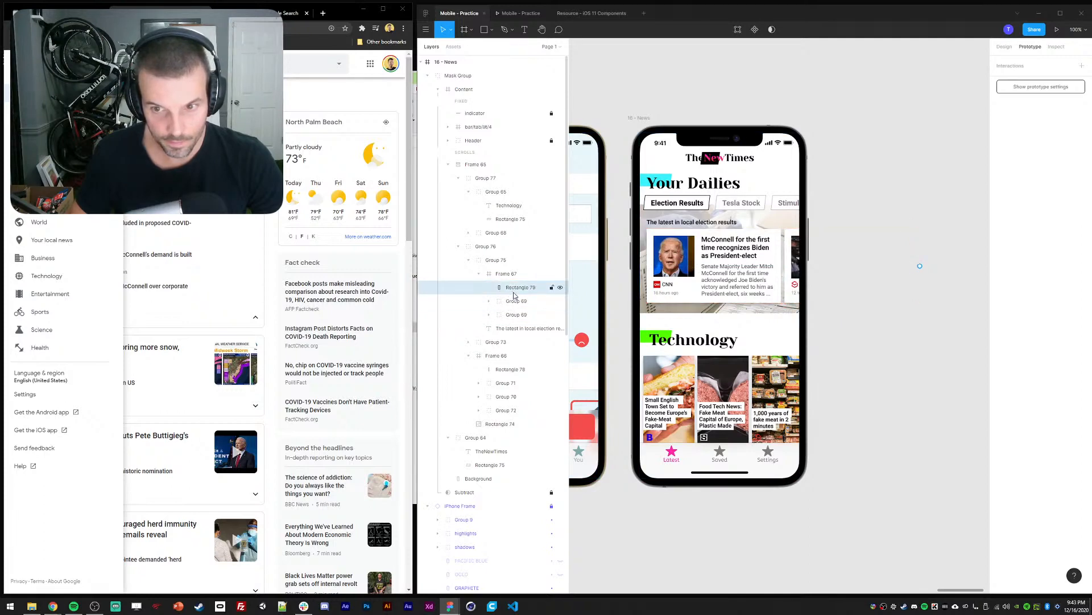
Set the cards' spacer rectangle to a white fill at 1% opacity and test the cards' scrolling in the prototype preview
{"action": "left_click", "coordinate": [1009, 49]}
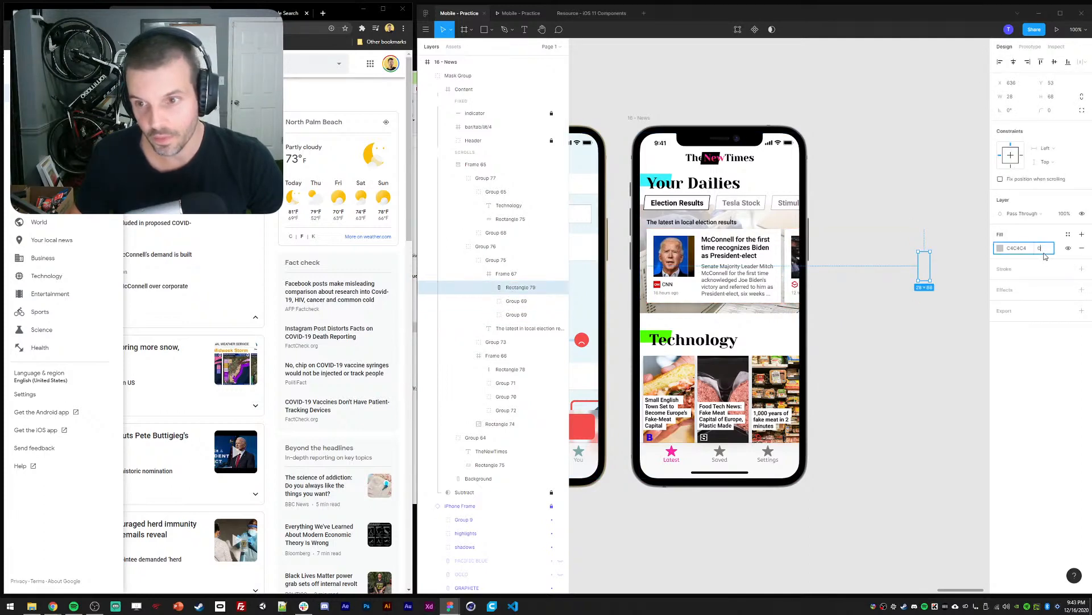
{"action": "left_click", "coordinate": [1000, 248]}
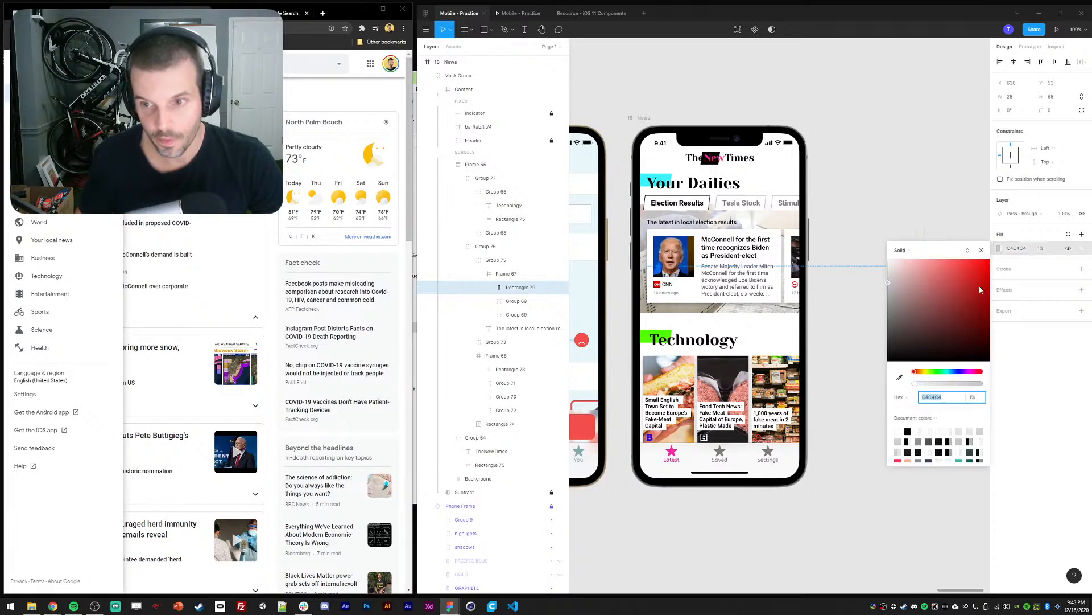
{"action": "left_click", "coordinate": [522, 16]}
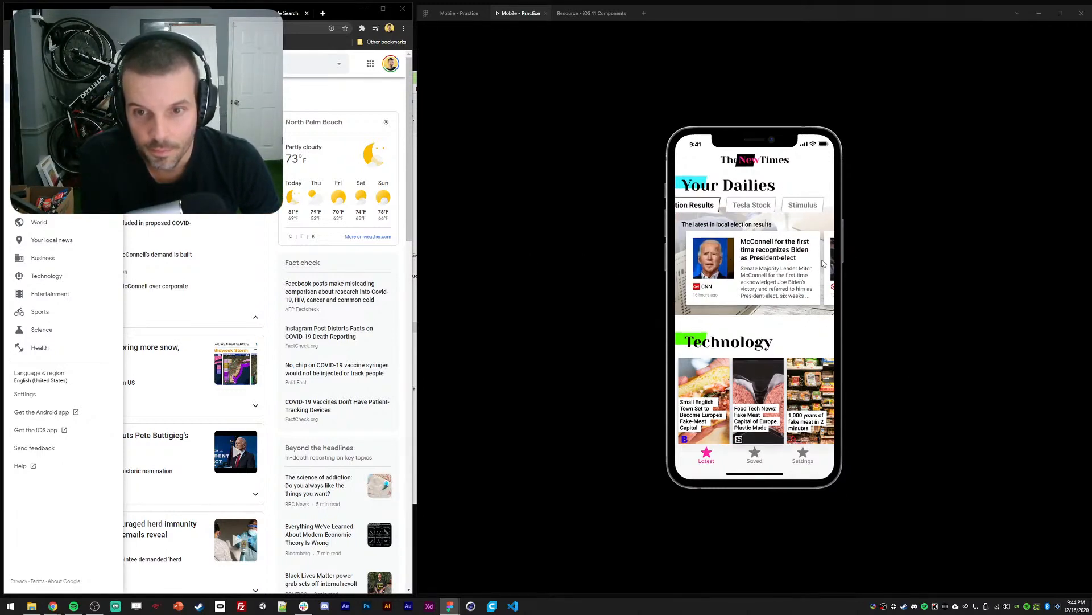
{"action": "left_click", "coordinate": [462, 15]}
{"action": "left_click", "coordinate": [981, 250]}
{"action": "left_click_drag", "start_coordinate": [895, 247], "coordinate": [893, 243]}
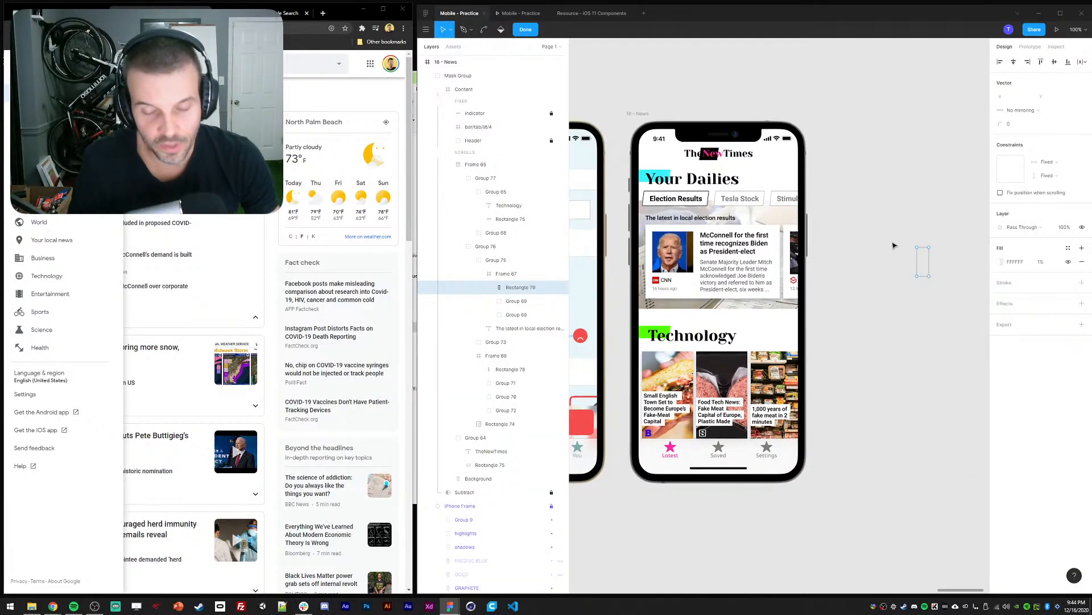
{"action": "key", "text": "ctrl"}
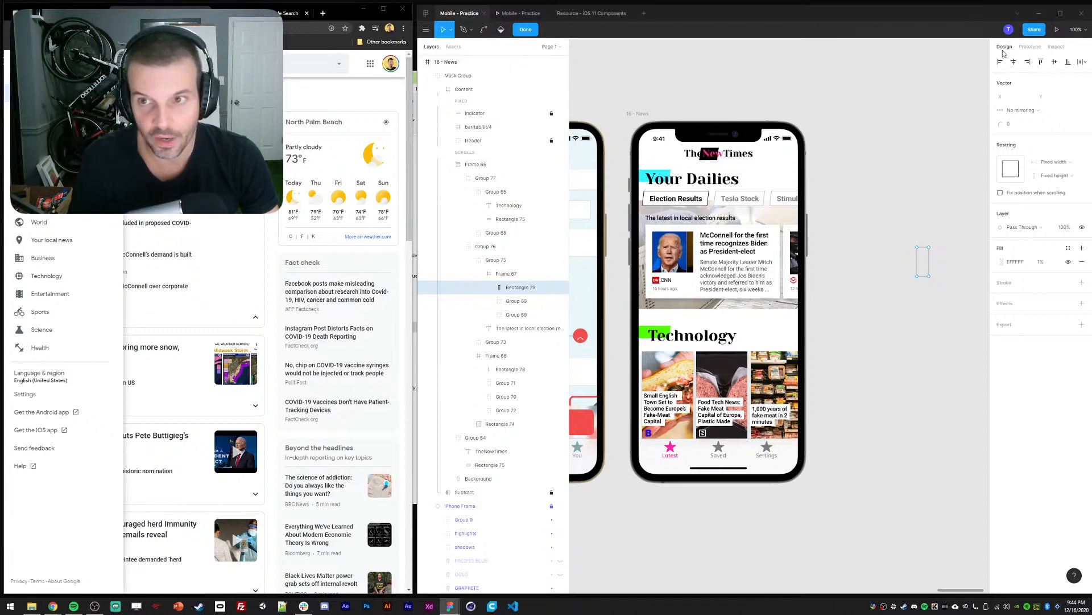
Draw a circle about 248 by 248 and paste it directly above the Your Dailies section's background image
{"action": "left_click", "coordinate": [479, 274]}
{"action": "left_click", "coordinate": [499, 276]}
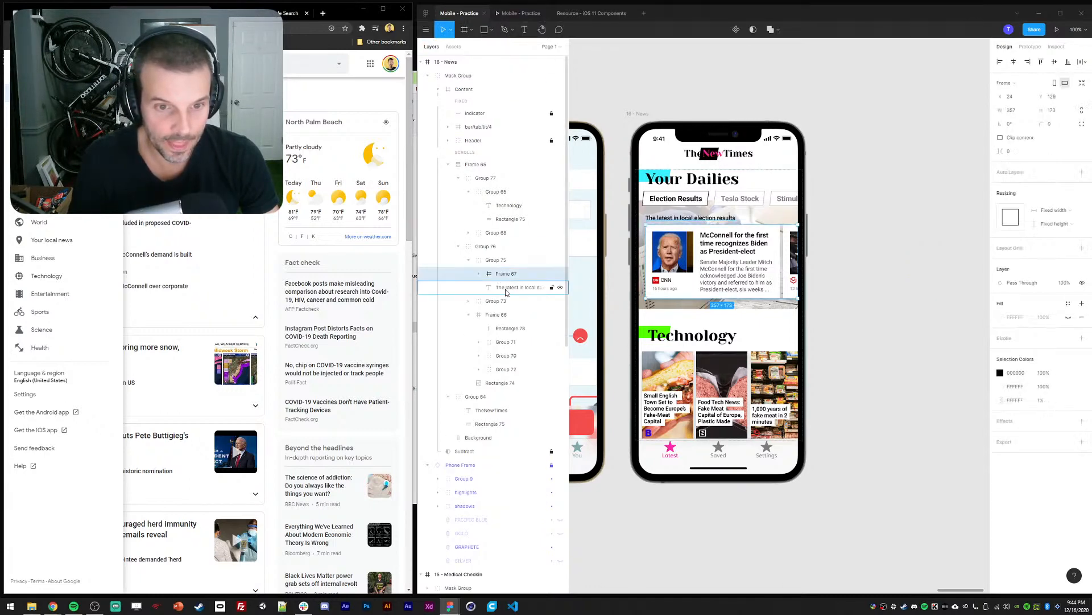
{"action": "left_click", "coordinate": [524, 292]}
{"action": "key", "text": "r"}
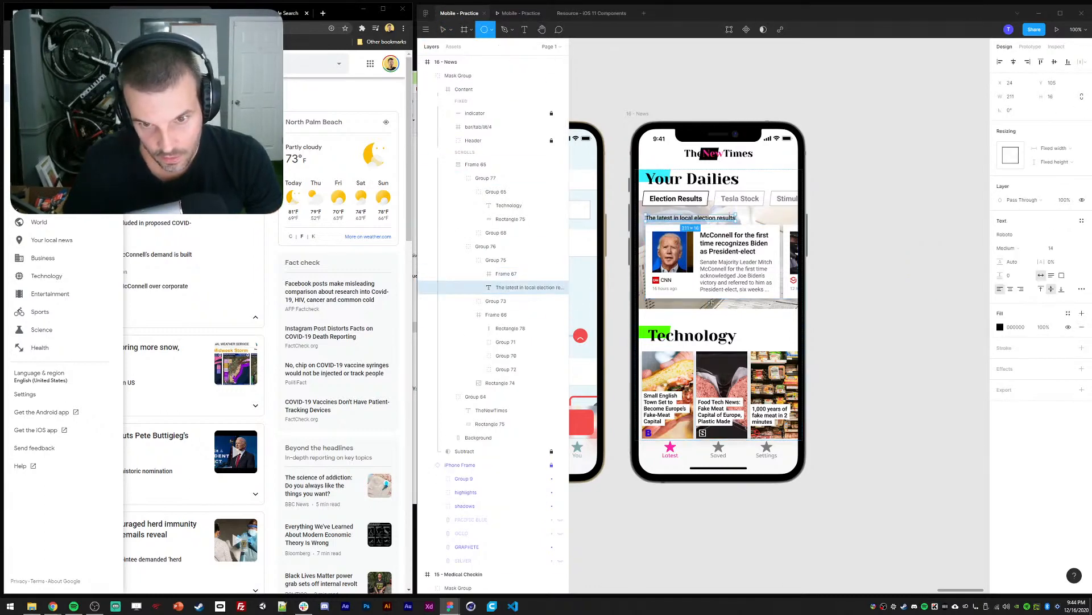
{"action": "mouse_move", "coordinate": [711, 303]}
{"action": "left_mouse_down"}
{"action": "mouse_move", "coordinate": [719, 312]}
{"action": "mouse_move", "coordinate": [701, 311]}
{"action": "mouse_move", "coordinate": [686, 377]}
{"action": "mouse_move", "coordinate": [677, 372]}
{"action": "left_mouse_up"}
{"action": "key", "text": "Delete"}
{"action": "left_click", "coordinate": [719, 308]}
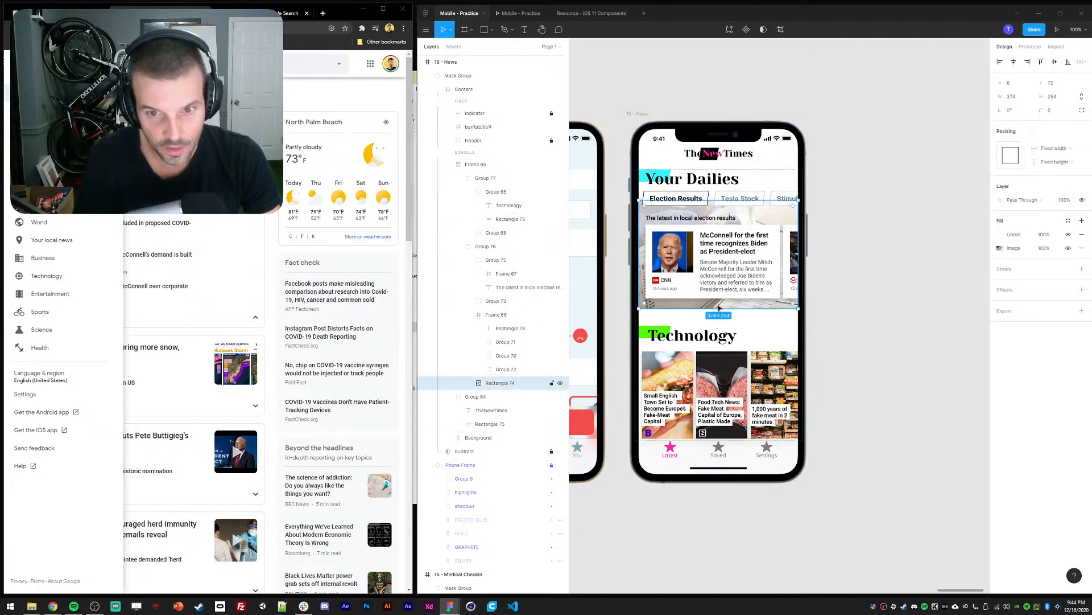
{"action": "key", "text": "ctrl+v"}
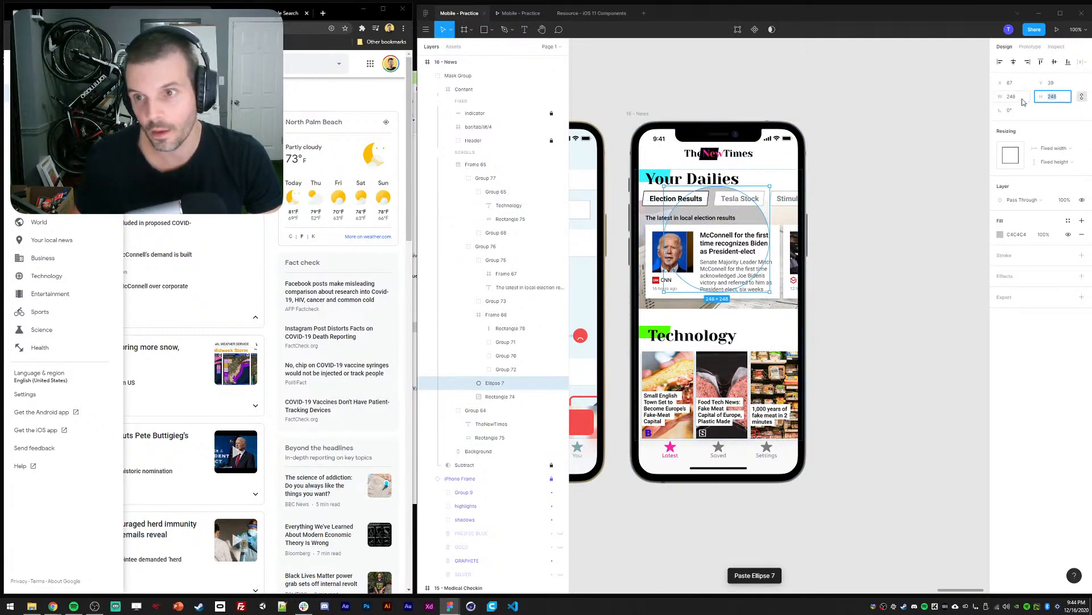
Set the circle's size to 12 by 12 and its fill to white (FFFFFF)
{"action": "type", "text": "12"}
{"action": "key", "text": "Return"}
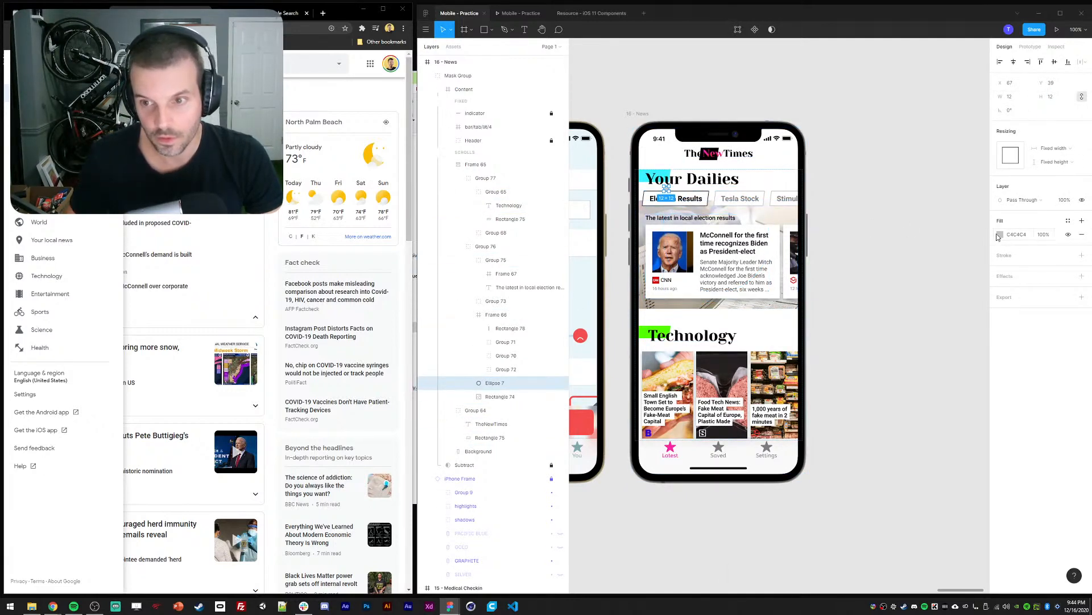
{"action": "left_click", "coordinate": [999, 234]}
{"action": "left_click", "coordinate": [889, 245]}
{"action": "left_click", "coordinate": [981, 236]}
Move the white circle below the article cards to X 177, Y 311 and duplicate it alongside at X 201
{"action": "left_click_drag", "start_coordinate": [666, 188], "coordinate": [700, 306]}
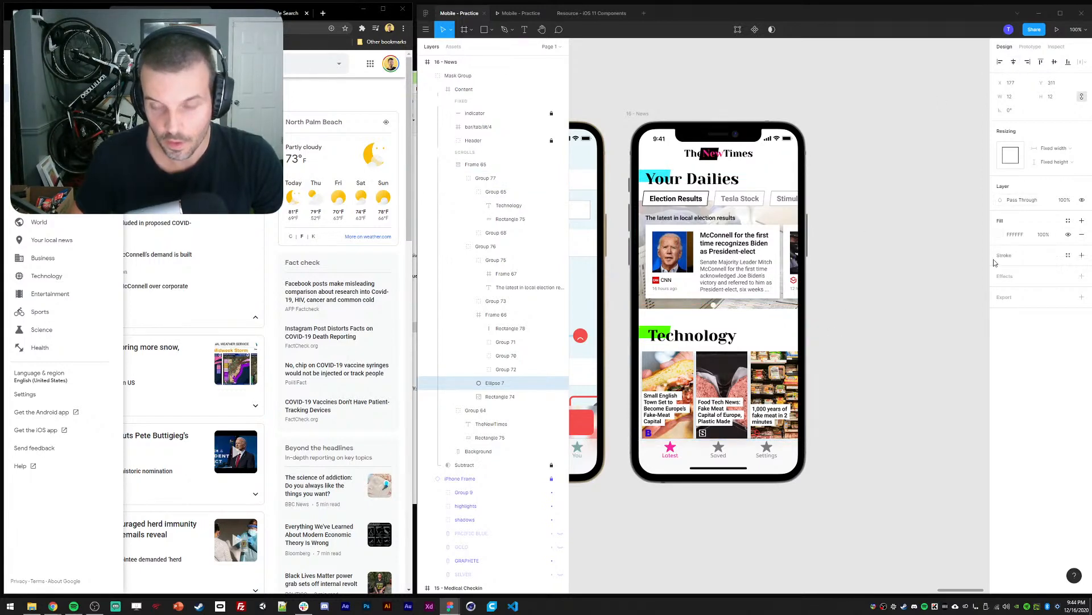
{"action": "key", "text": "ctrl+d"}
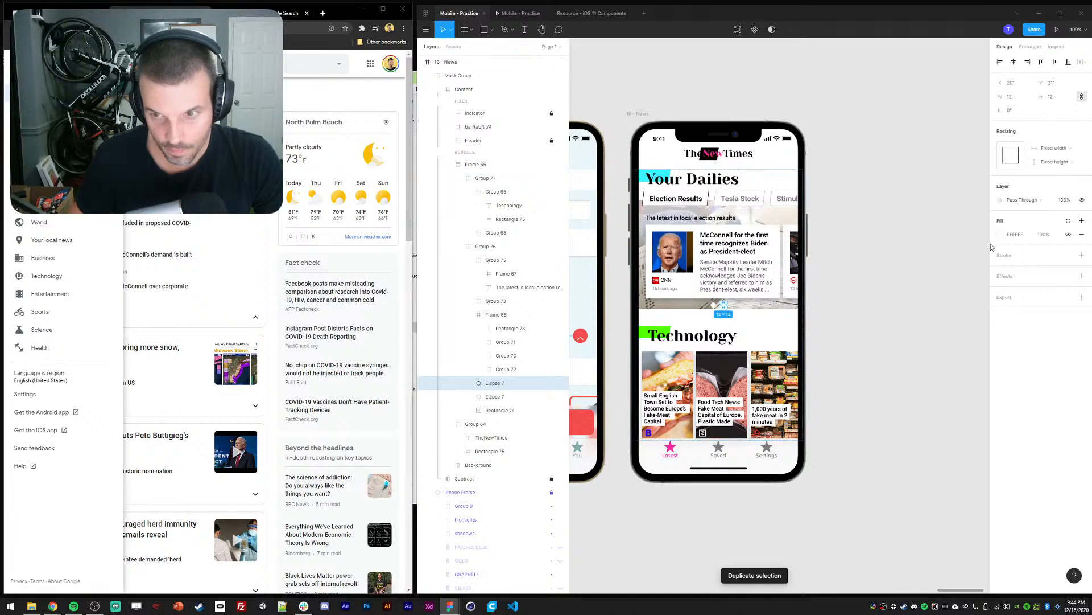
Replace the second page indicator dot's fill with a white (FFFFFF) inside stroke 1 thick
{"action": "left_click", "coordinate": [1083, 235]}
{"action": "left_click", "coordinate": [1000, 255]}
{"action": "left_click", "coordinate": [889, 268]}
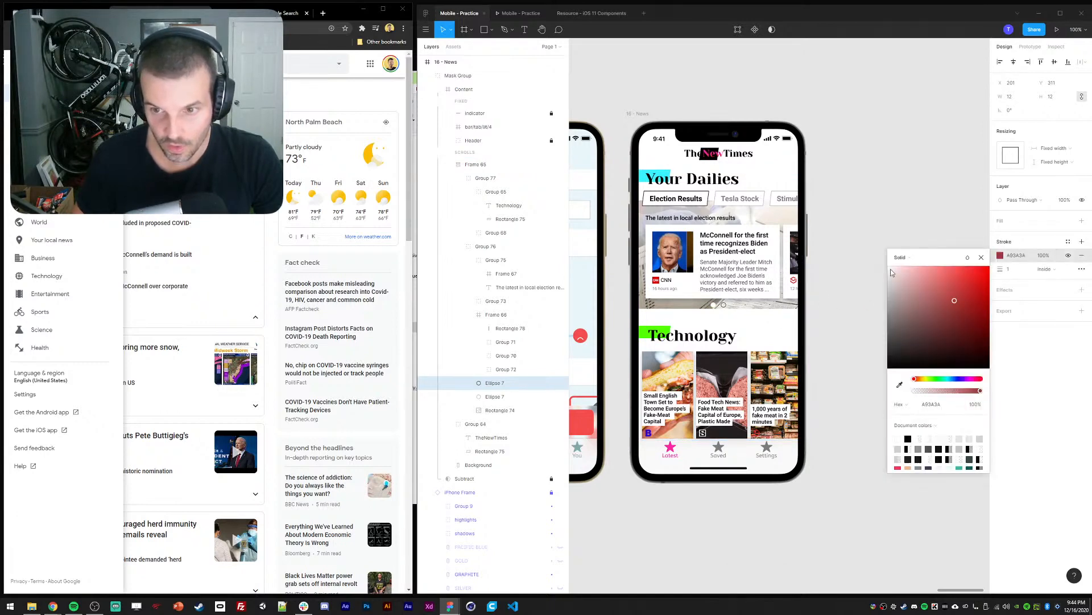
{"action": "left_click", "coordinate": [898, 234]}
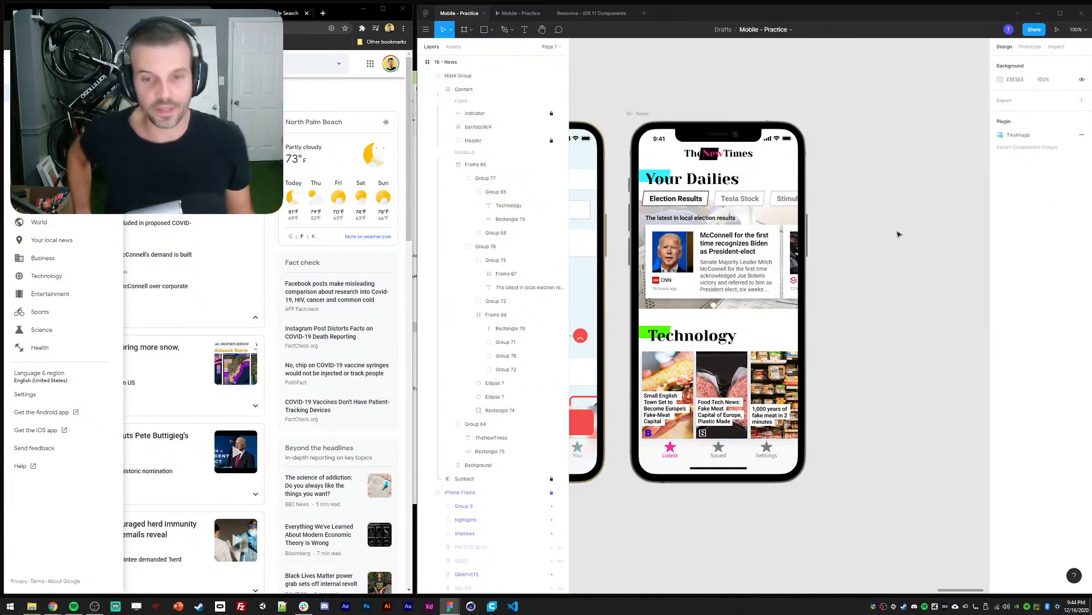
Set the height of the Your Dailies section's background image to 258
{"action": "left_click", "coordinate": [714, 305]}
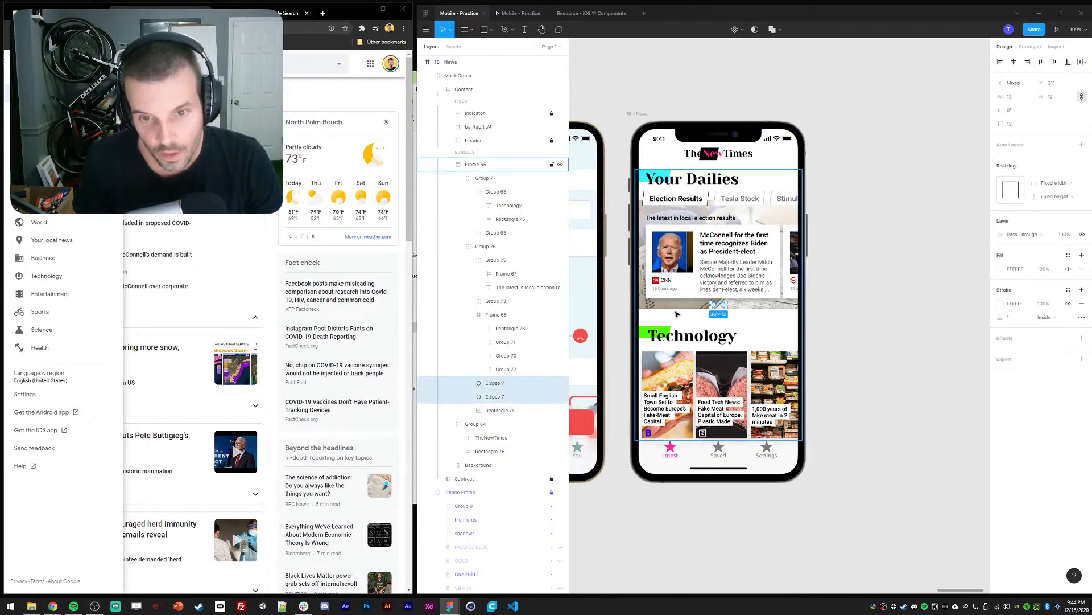
{"action": "left_click", "coordinate": [718, 303]}
{"action": "key", "text": "Down"}
{"action": "key", "text": "Down"}
{"action": "key", "text": "Down"}
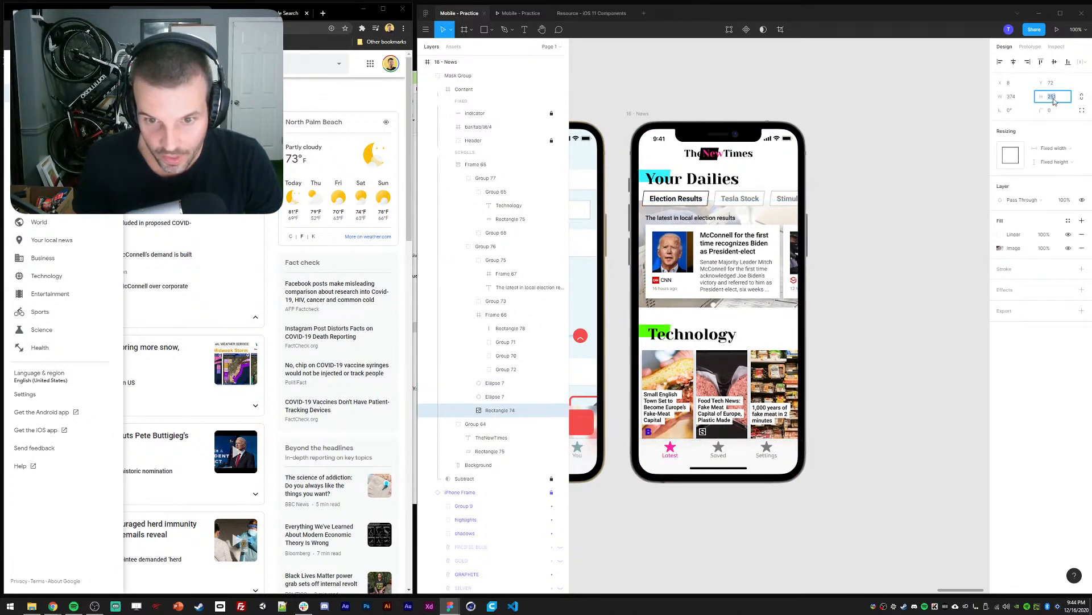
{"action": "key", "text": "Up"}
{"action": "key", "text": "Up"}
{"action": "key", "text": "Up"}
{"action": "key", "text": "Up"}
{"action": "key", "text": "Up"}
{"action": "key", "text": "Up"}
{"action": "key", "text": "Up"}
{"action": "key", "text": "Up"}
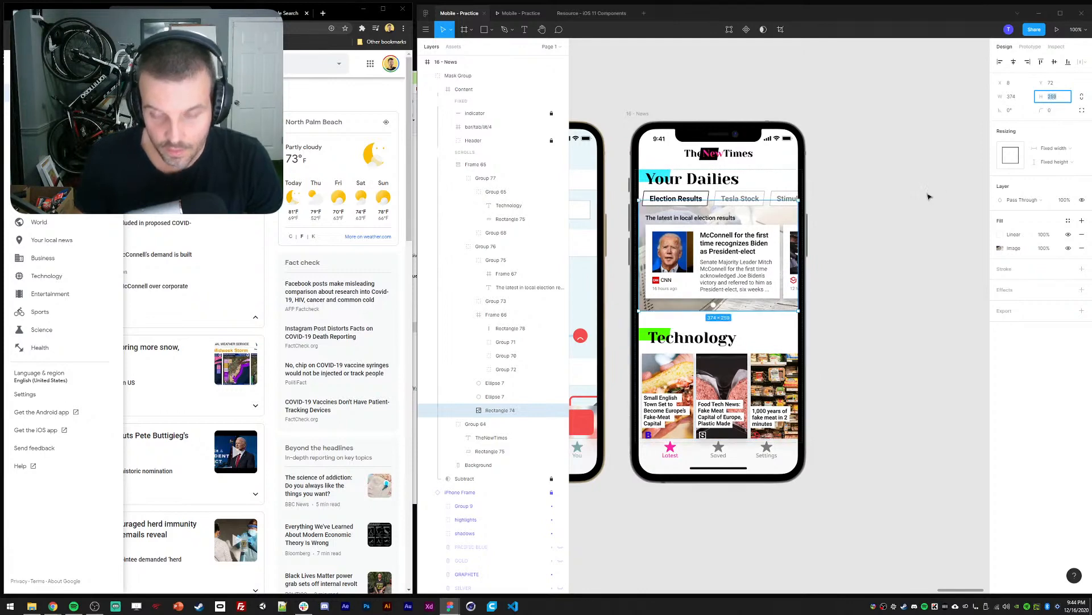
Set the spacing between the two page indicator dots to 8 and check the result in the prototype preview
{"action": "left_click", "coordinate": [721, 307]}
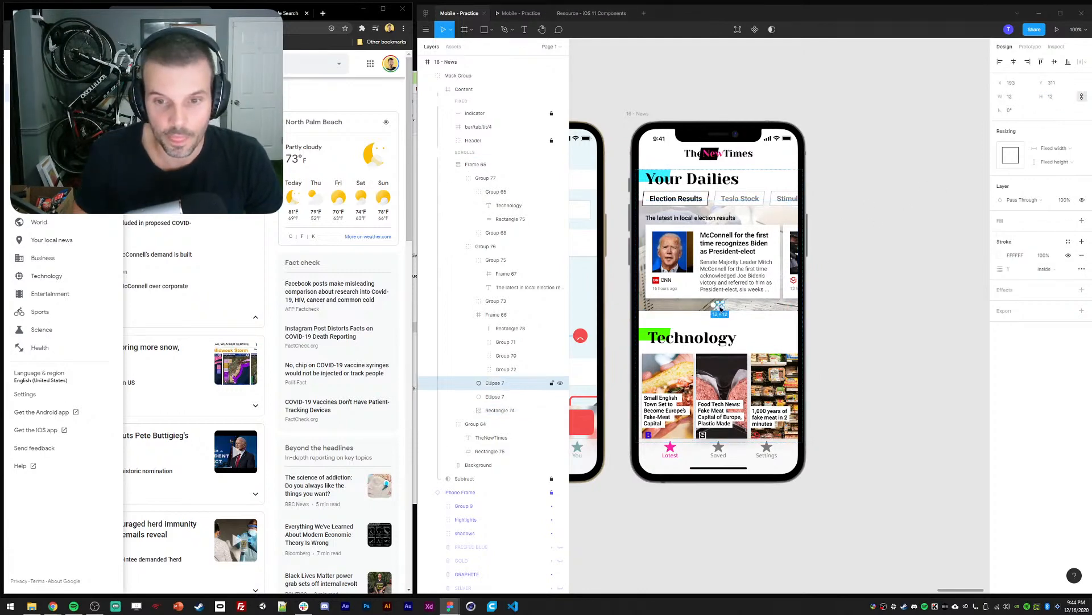
{"action": "left_click", "coordinate": [708, 309], "text": "shift"}
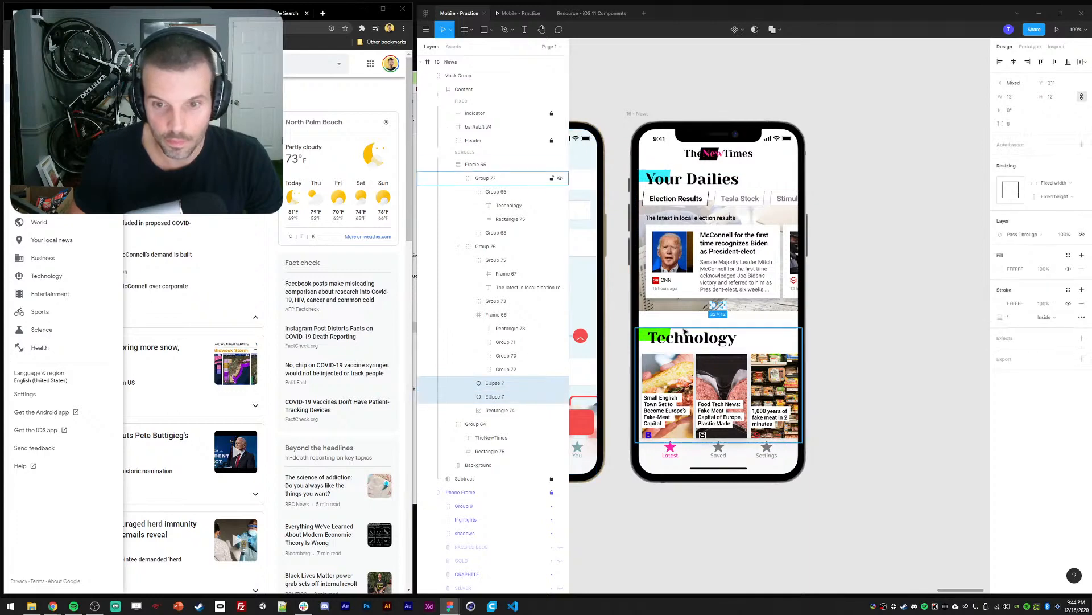
{"action": "key", "text": "ctrl+alt+Return"}
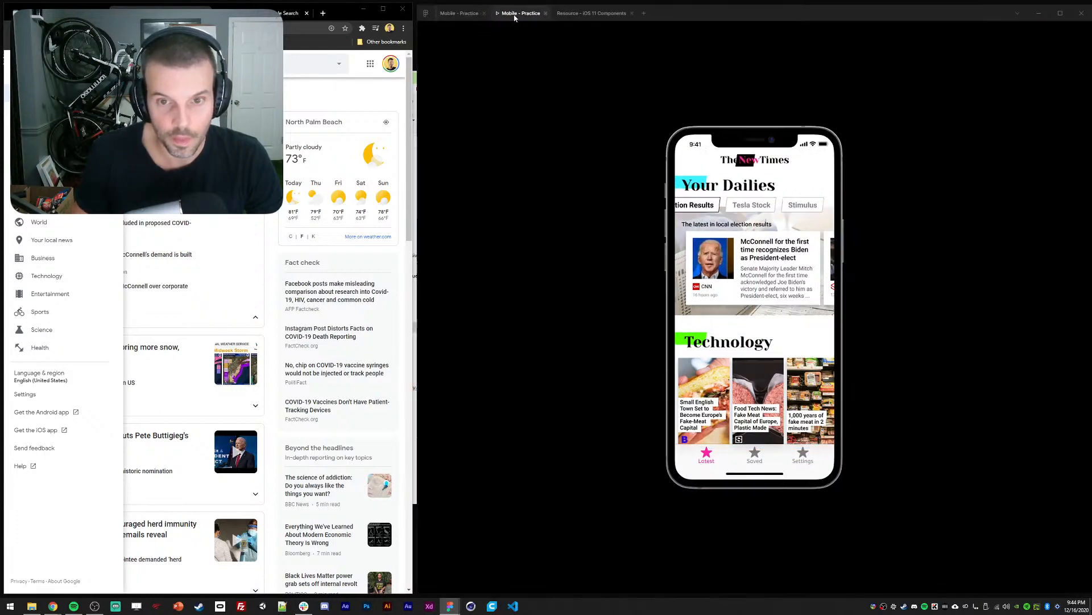
{"action": "left_click_drag", "start_coordinate": [798, 275], "coordinate": [715, 276]}
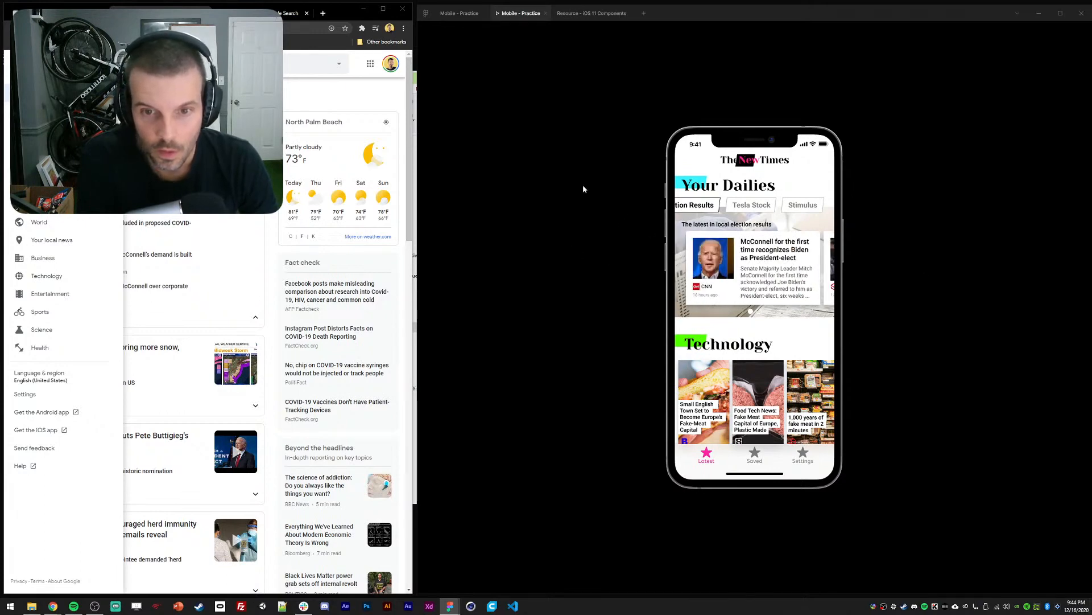
{"action": "left_click", "coordinate": [462, 15]}
{"action": "left_click", "coordinate": [657, 245]}
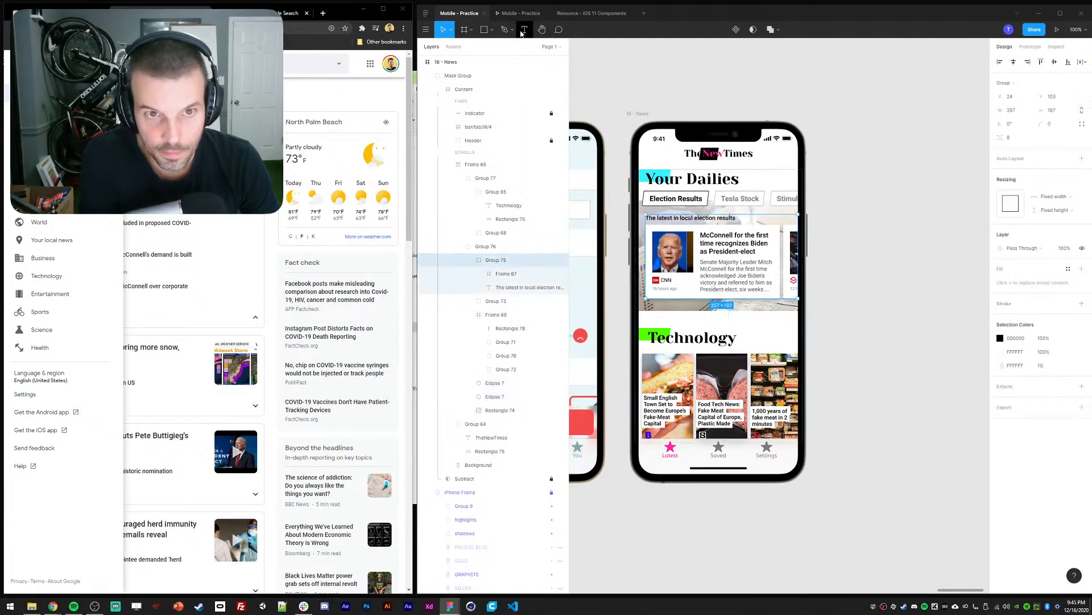
{"action": "left_click", "coordinate": [519, 13]}
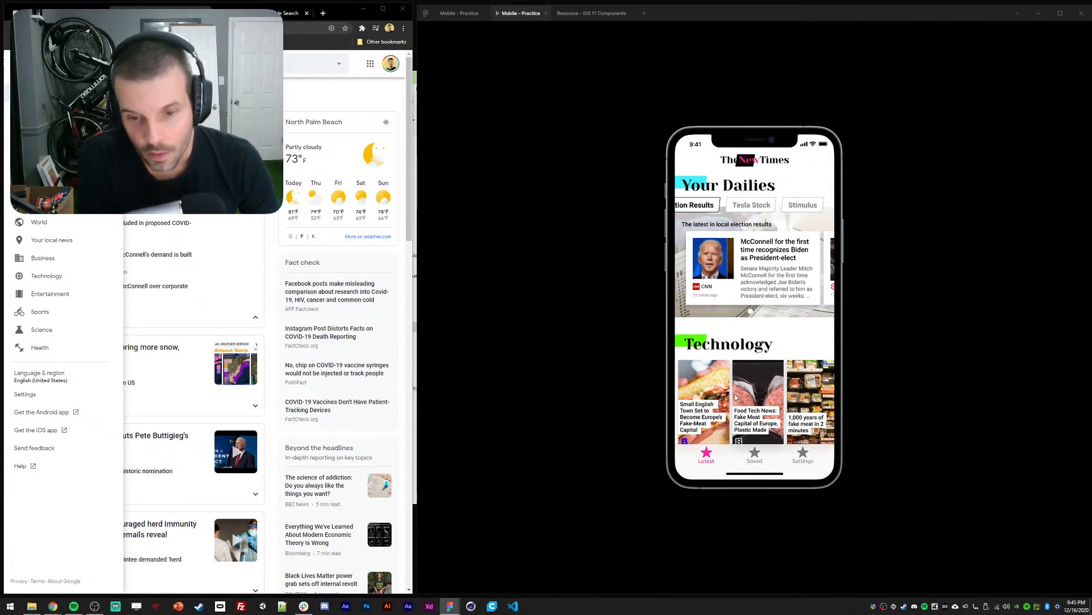
Collapse the Your Dailies and Technology groups inside the scrolling content frame and select the Technology group
{"action": "left_click", "coordinate": [460, 13]}
{"action": "left_click", "coordinate": [701, 400]}
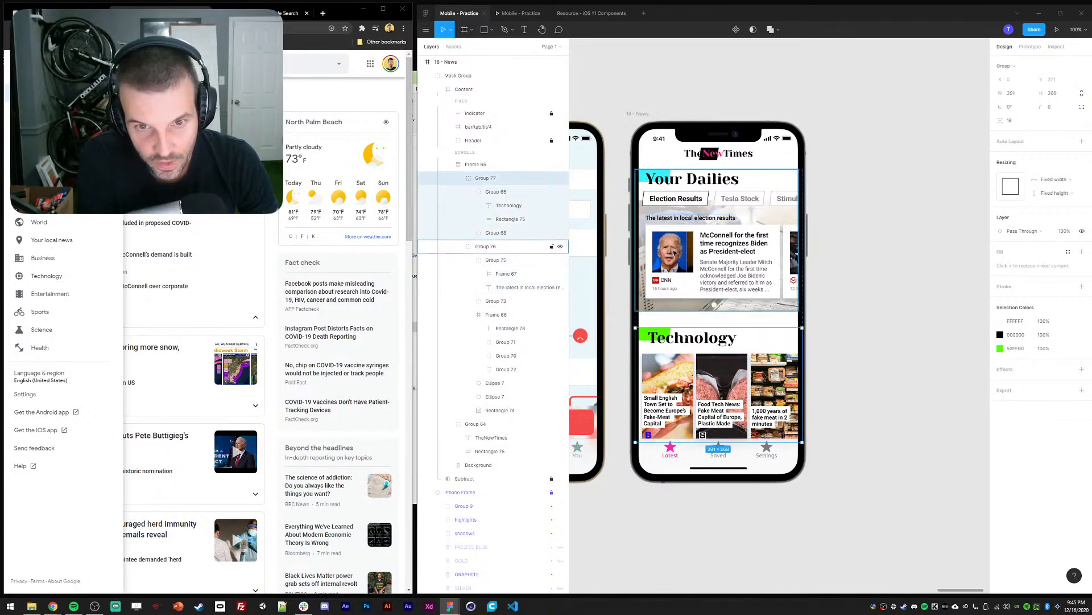
{"action": "left_click", "coordinate": [677, 302]}
{"action": "left_click", "coordinate": [448, 165]}
{"action": "left_click", "coordinate": [472, 165]}
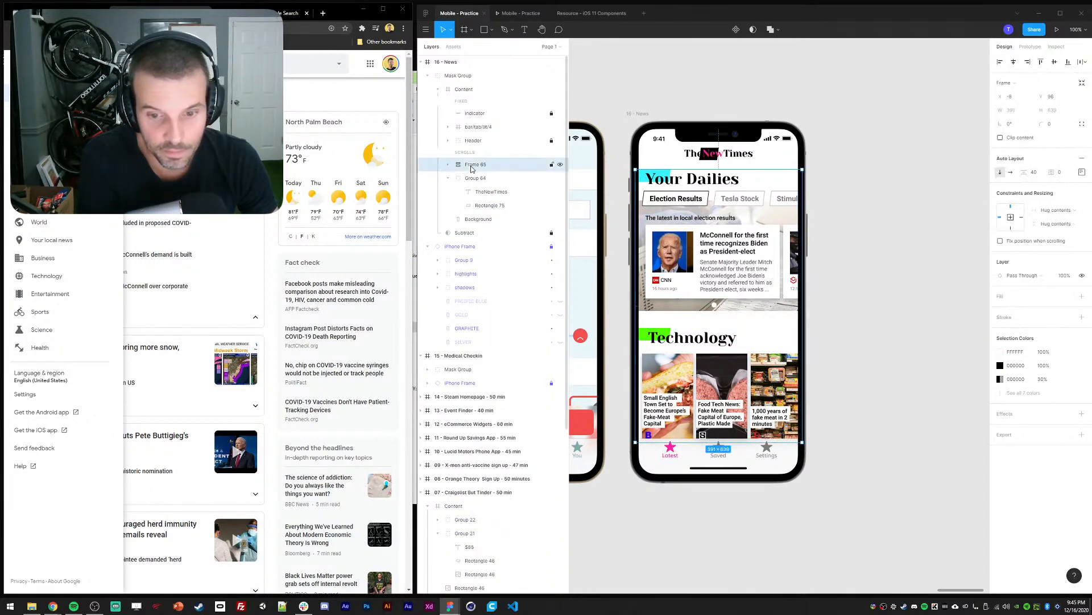
{"action": "left_click", "coordinate": [449, 178]}
{"action": "left_click", "coordinate": [448, 165]}
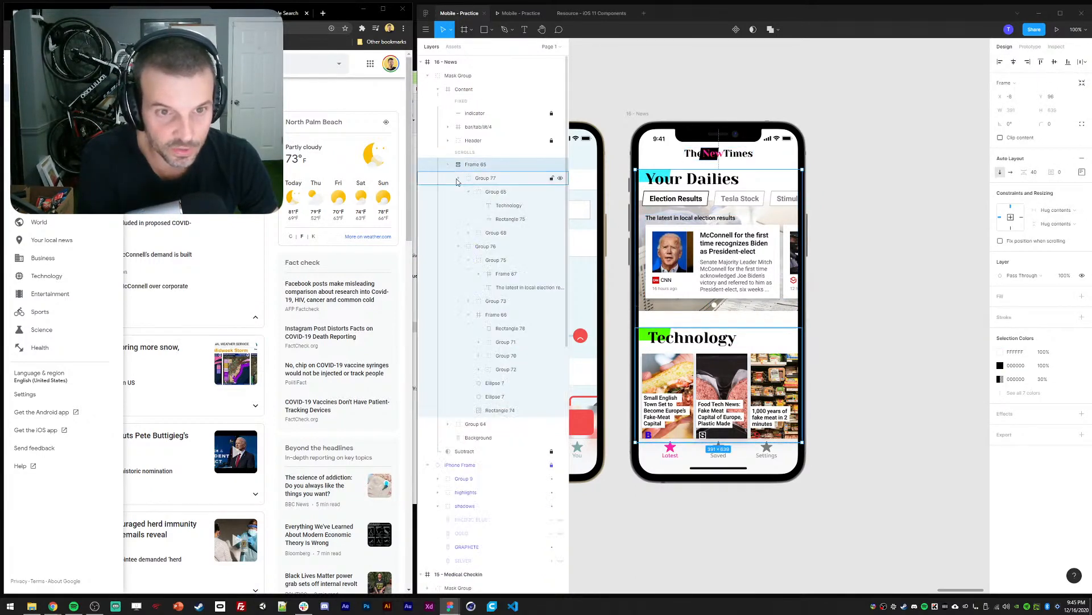
{"action": "left_click", "coordinate": [458, 178]}
{"action": "left_click", "coordinate": [459, 192]}
{"action": "left_click", "coordinate": [472, 179]}
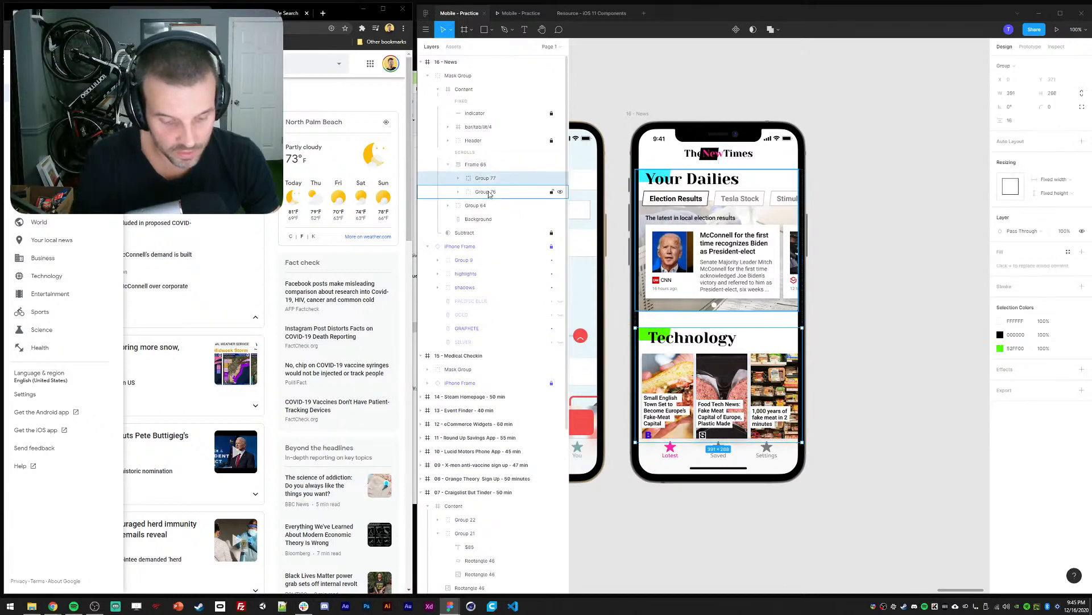
Draw a rectangle about 44 by 29 and move it into the scrolling content frame, below the Technology section
{"action": "key", "text": "r"}
{"action": "left_click_drag", "start_coordinate": [669, 441], "coordinate": [771, 482]}
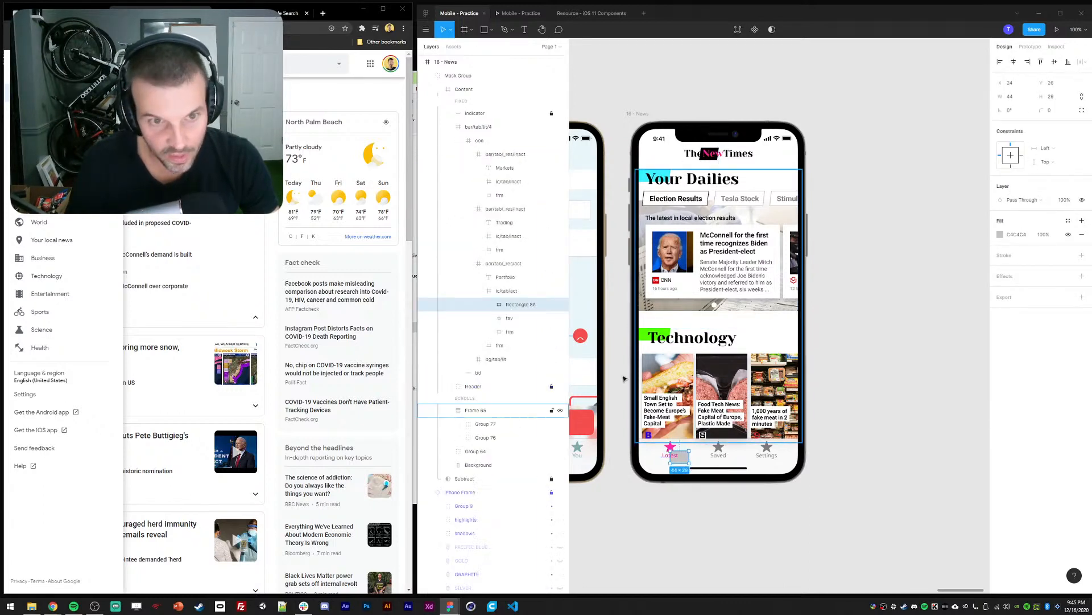
{"action": "key", "text": "Delete"}
{"action": "left_click", "coordinate": [645, 406]}
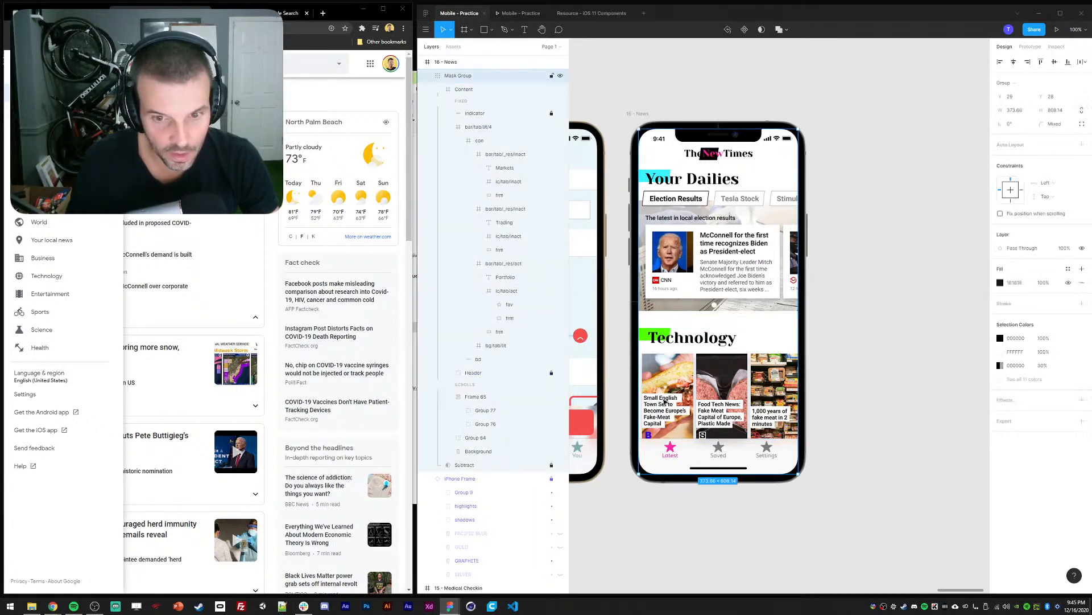
{"action": "left_click", "coordinate": [448, 127]}
{"action": "left_click", "coordinate": [476, 127]}
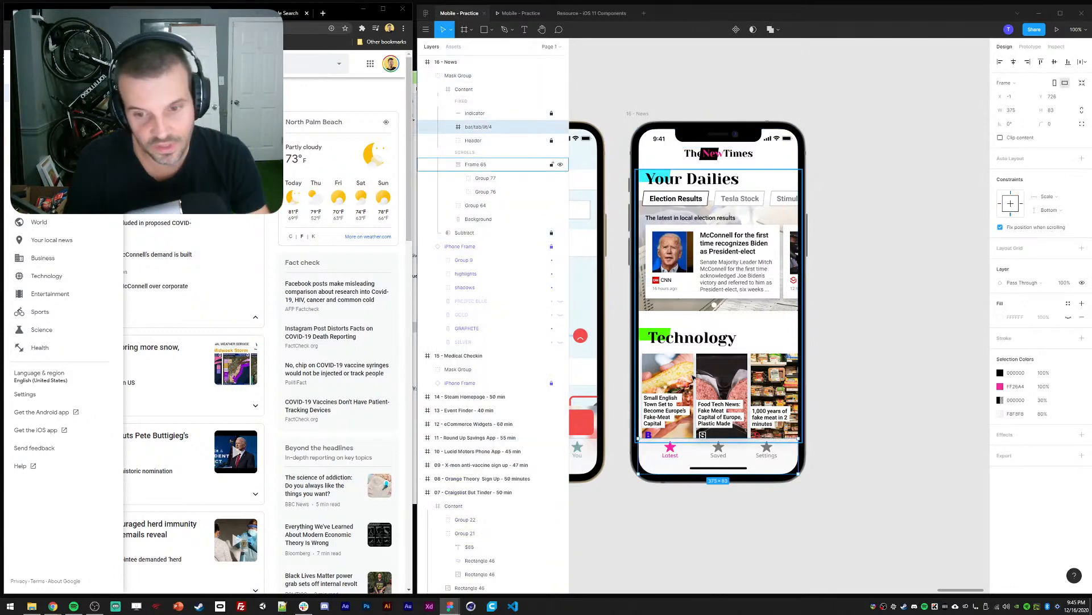
{"action": "left_click", "coordinate": [675, 391]}
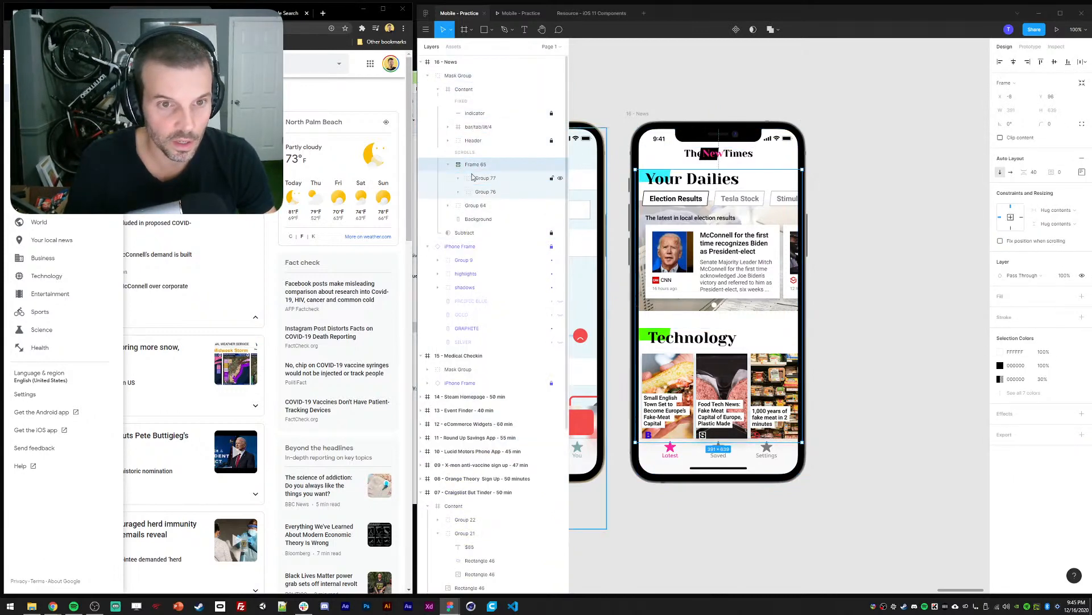
{"action": "key", "text": "ctrl+v"}
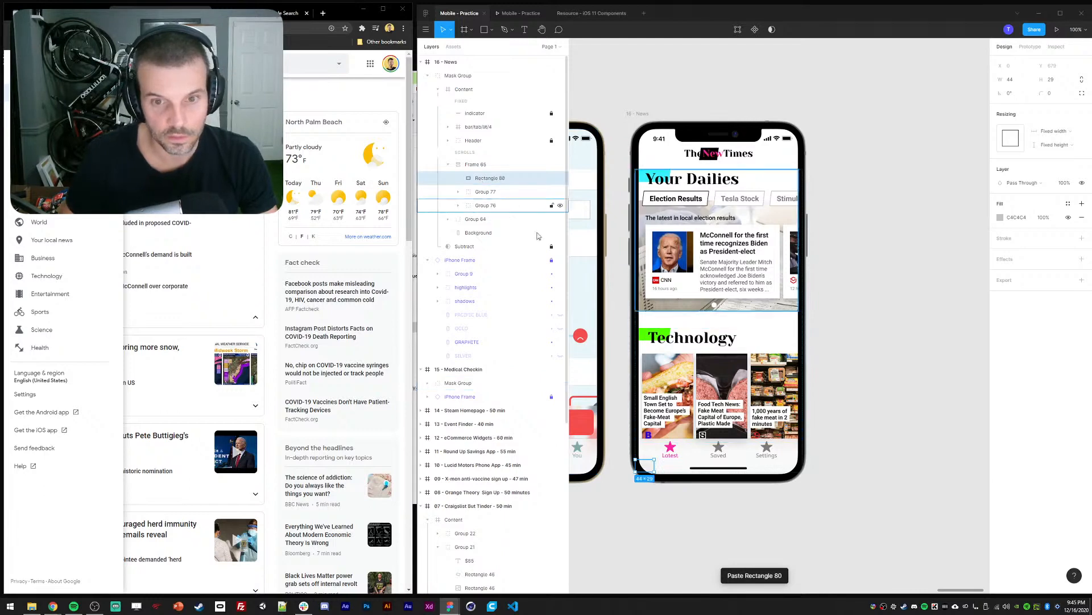
Check the added bottom spacing in the prototype preview and inspect the content frame with its spacer rectangle
{"action": "key", "text": "ctrl+alt+Return"}
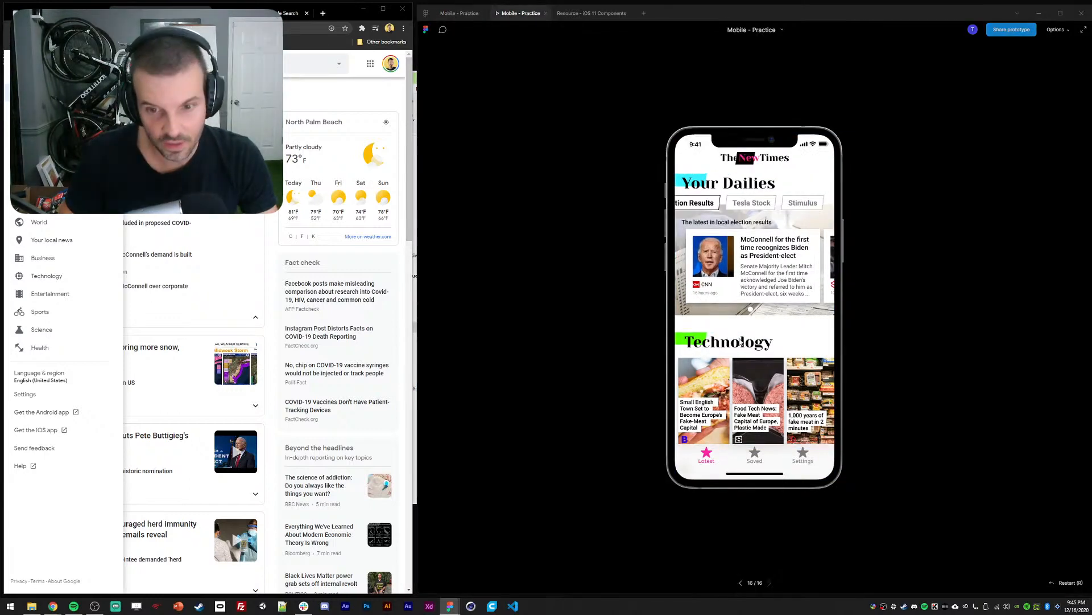
{"action": "left_click", "coordinate": [459, 13]}
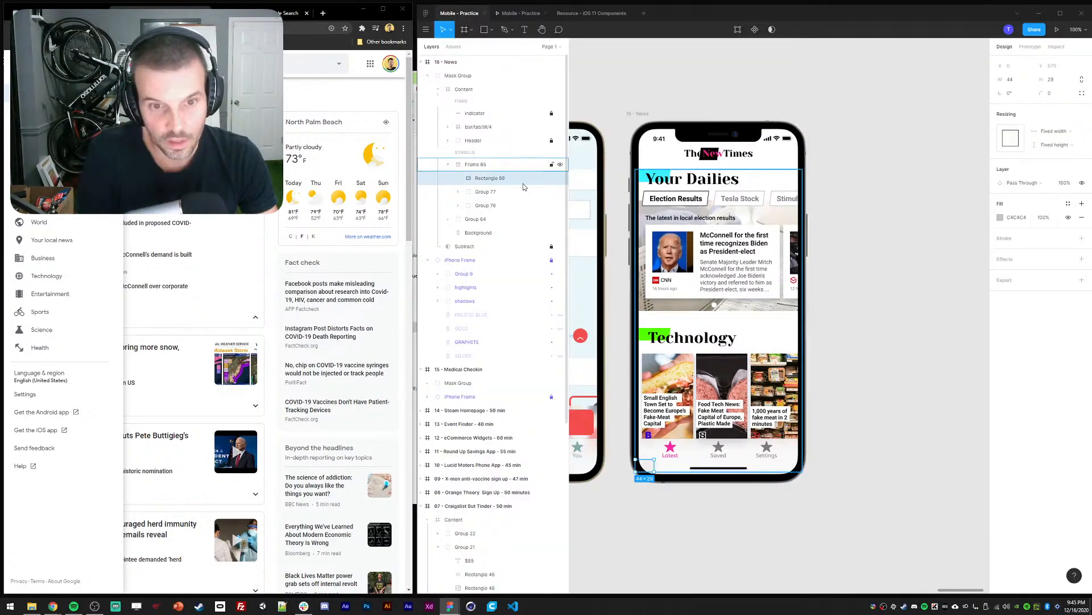
{"action": "left_click", "coordinate": [476, 165]}
{"action": "left_click", "coordinate": [480, 179]}
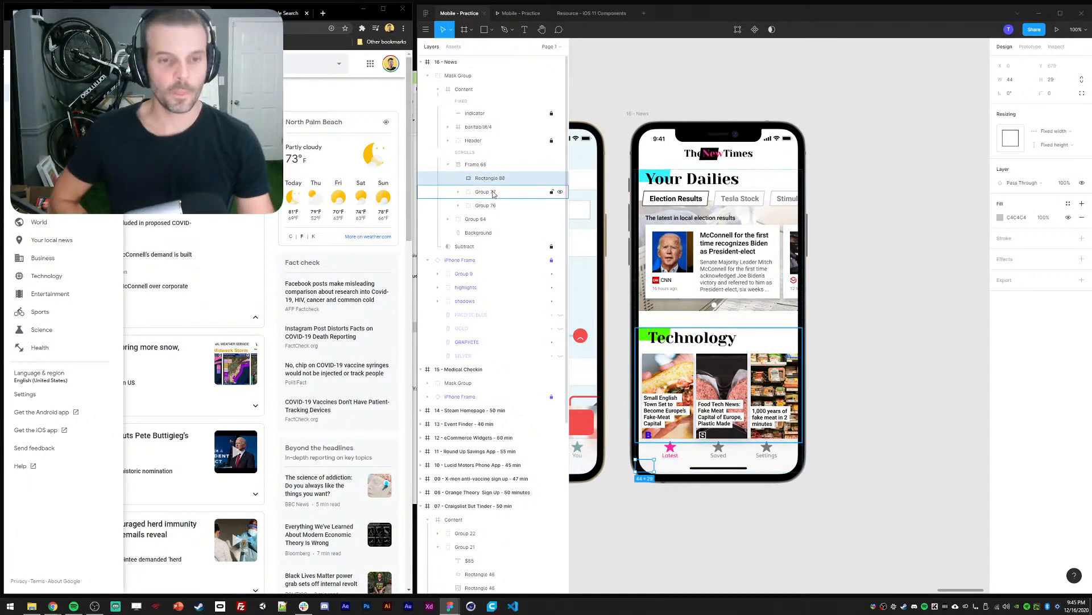
Try reapplying auto layout to the scrolling content frame, and undo the attempt
{"action": "left_click", "coordinate": [700, 180]}
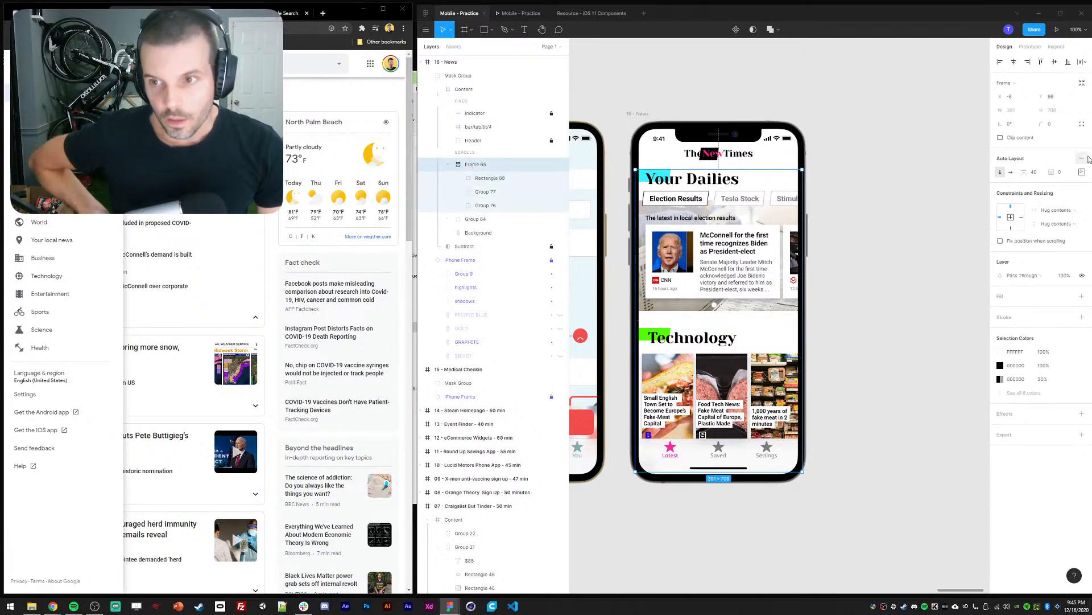
{"action": "key", "text": "shift+a"}
{"action": "left_click", "coordinate": [468, 176]}
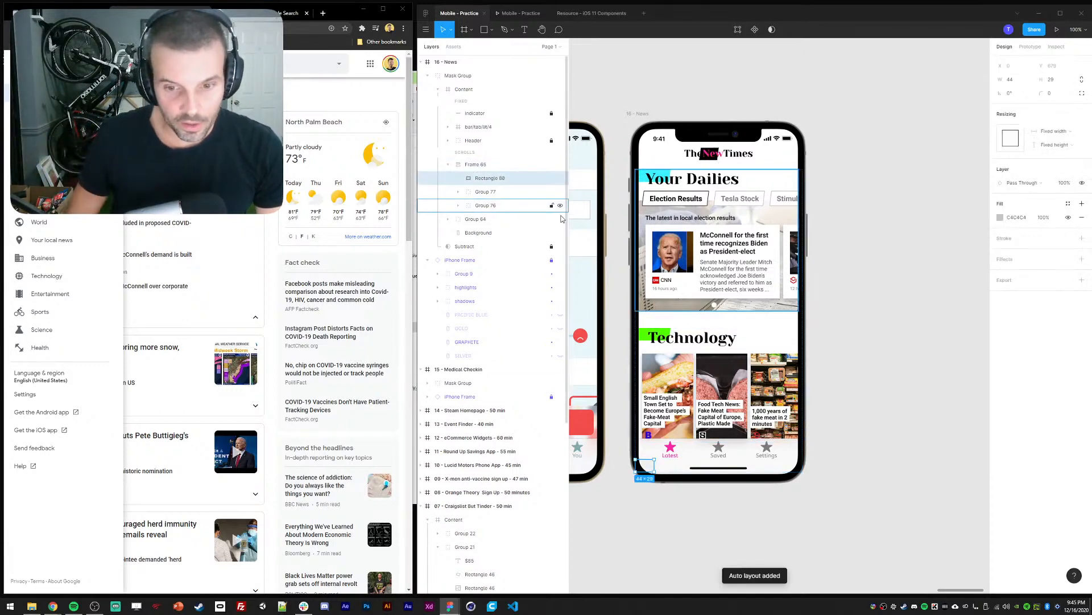
{"action": "key", "text": "ctrl+z"}
Set the bottom spacer rectangle's height to 109 and test vertical scrolling in the prototype preview
{"action": "left_click", "coordinate": [466, 177]}
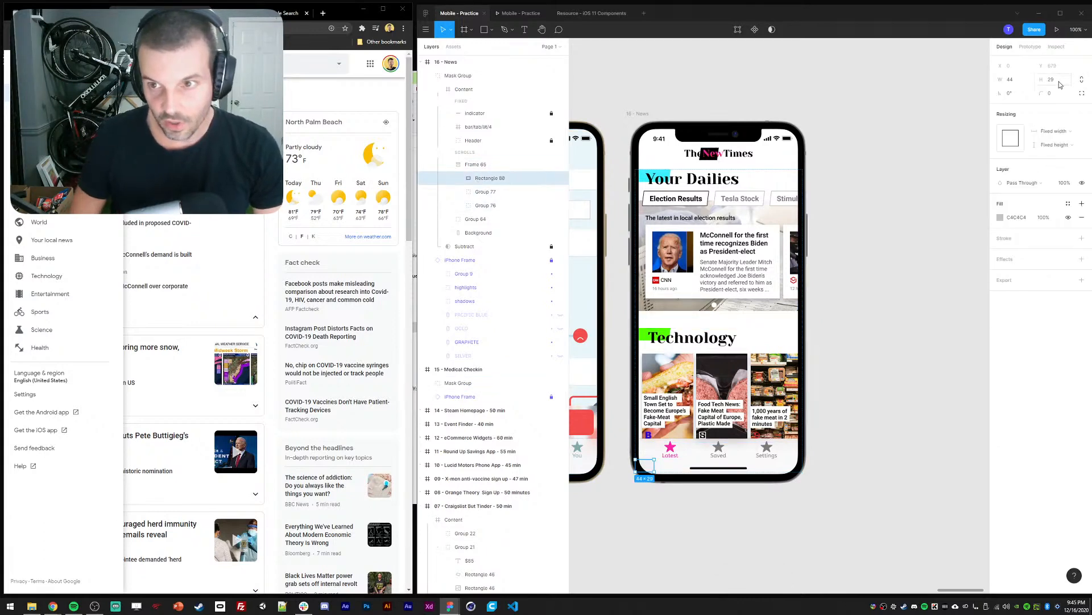
{"action": "type", "text": "85"}
{"action": "key", "text": "Return"}
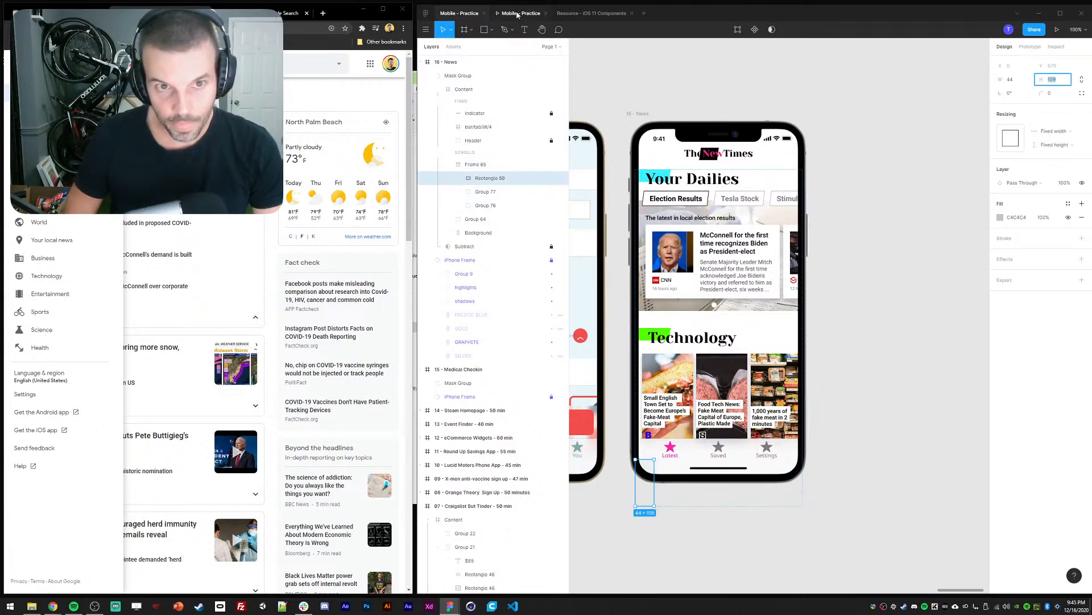
{"action": "left_click", "coordinate": [518, 13]}
{"action": "scroll", "coordinate": [751, 279], "scroll_direction": "down", "scroll_amount": 2}
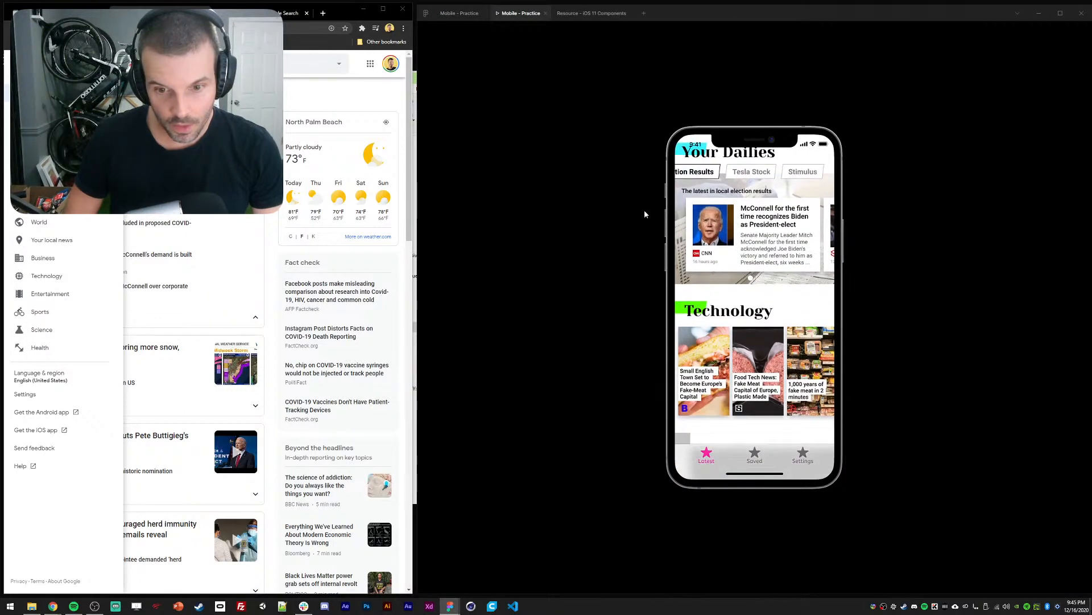
{"action": "left_click", "coordinate": [464, 11]}
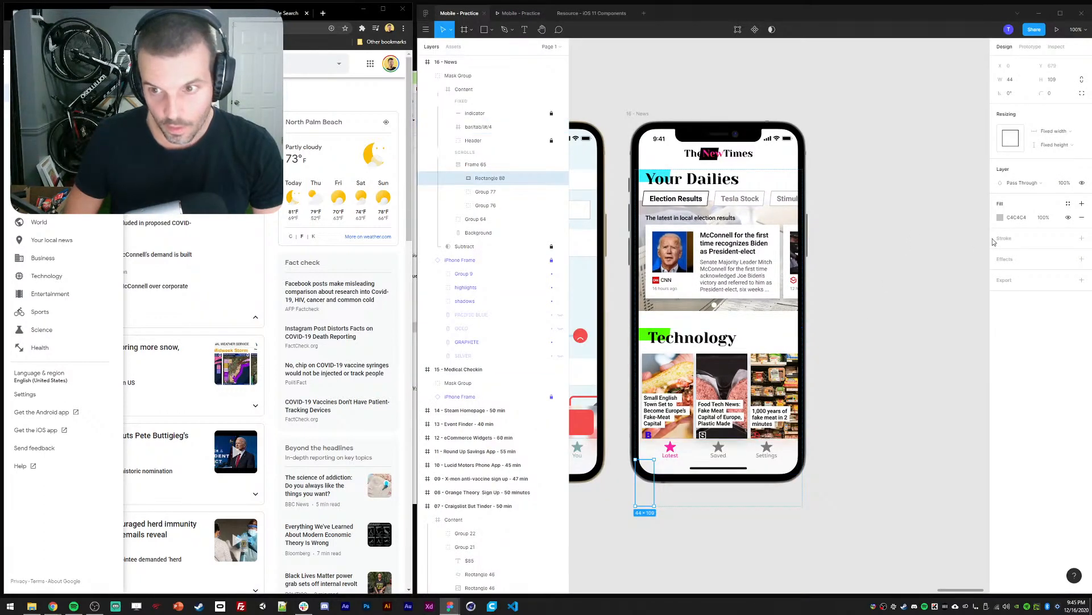
Set the bottom spacer rectangle to a white (FFFFFF) fill at 1% opacity and test the screen's scrolling in the preview
{"action": "left_click", "coordinate": [1001, 217]}
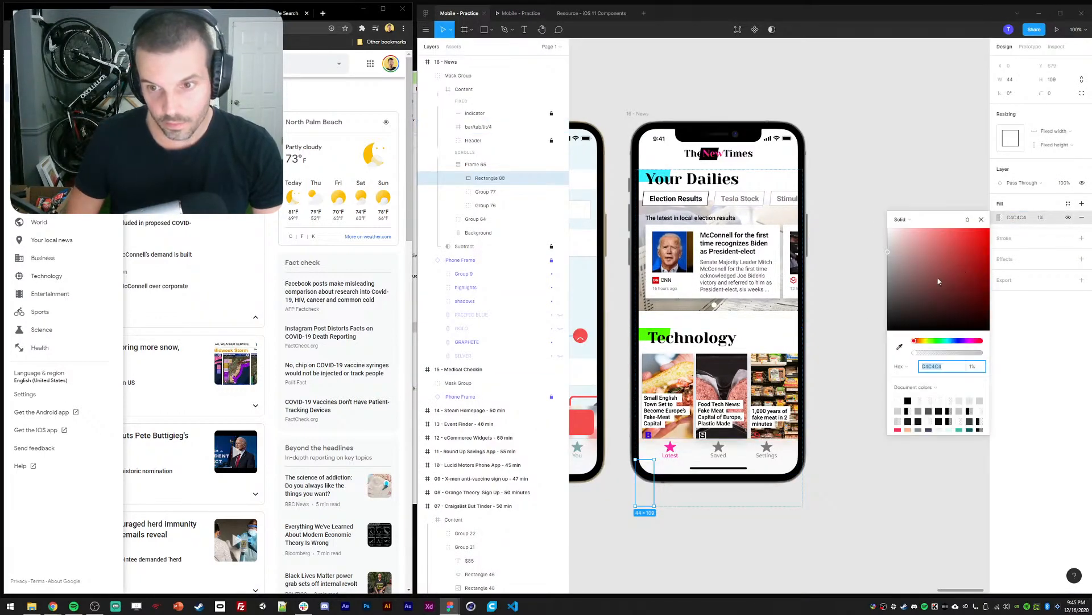
{"action": "left_click", "coordinate": [980, 220]}
{"action": "left_click", "coordinate": [521, 11]}
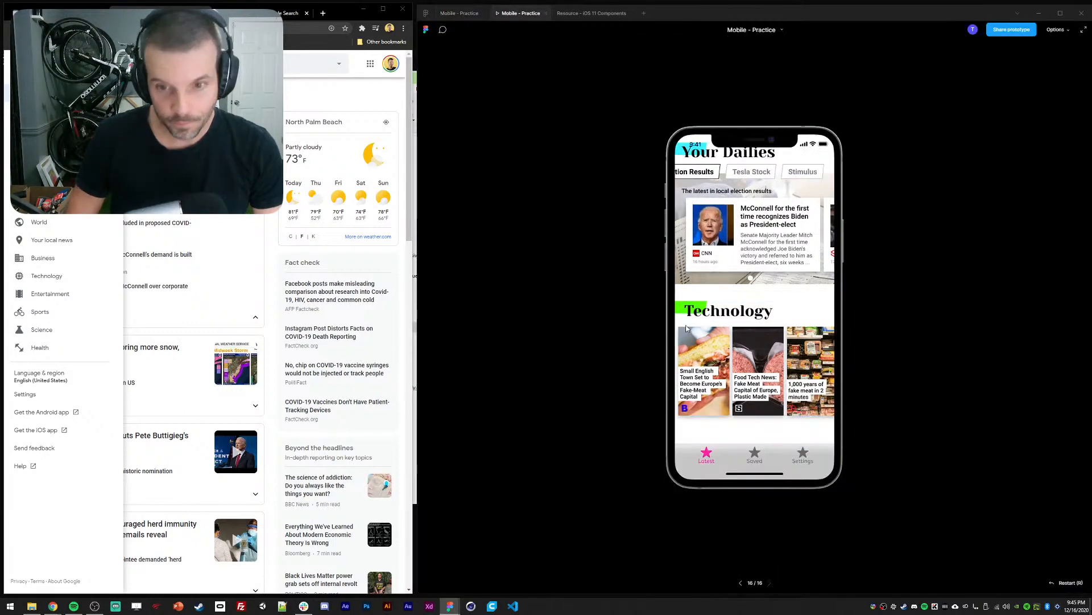
{"action": "scroll", "coordinate": [734, 351], "scroll_direction": "down", "scroll_amount": 2}
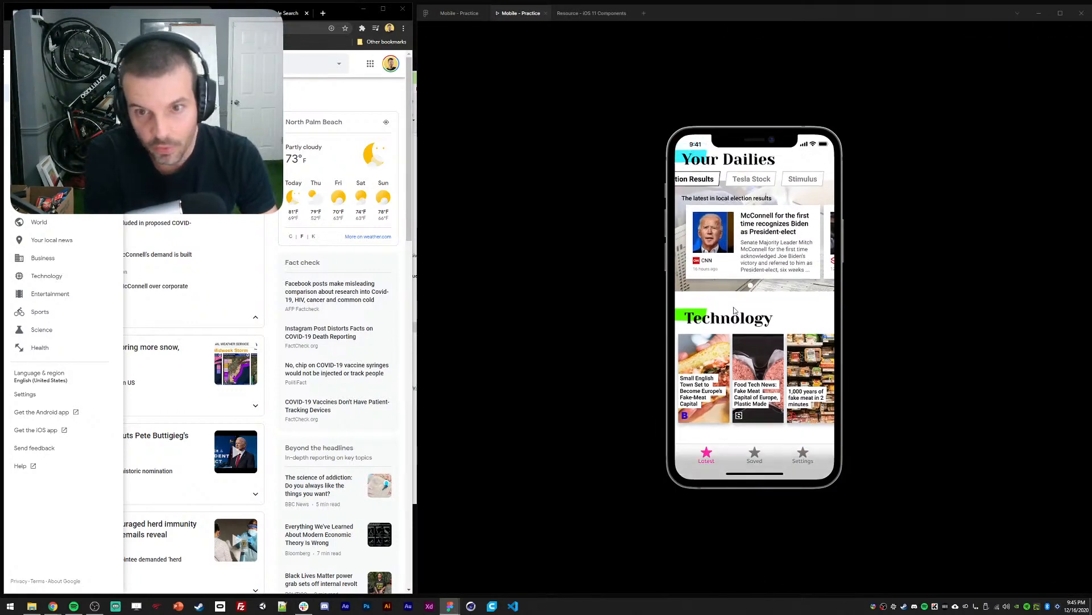
{"action": "mouse_move", "coordinate": [734, 311]}
{"action": "left_mouse_down"}
{"action": "mouse_move", "coordinate": [734, 324]}
{"action": "mouse_move", "coordinate": [734, 293]}
{"action": "mouse_move", "coordinate": [734, 328]}
{"action": "left_mouse_up"}
{"action": "left_click", "coordinate": [458, 14]}
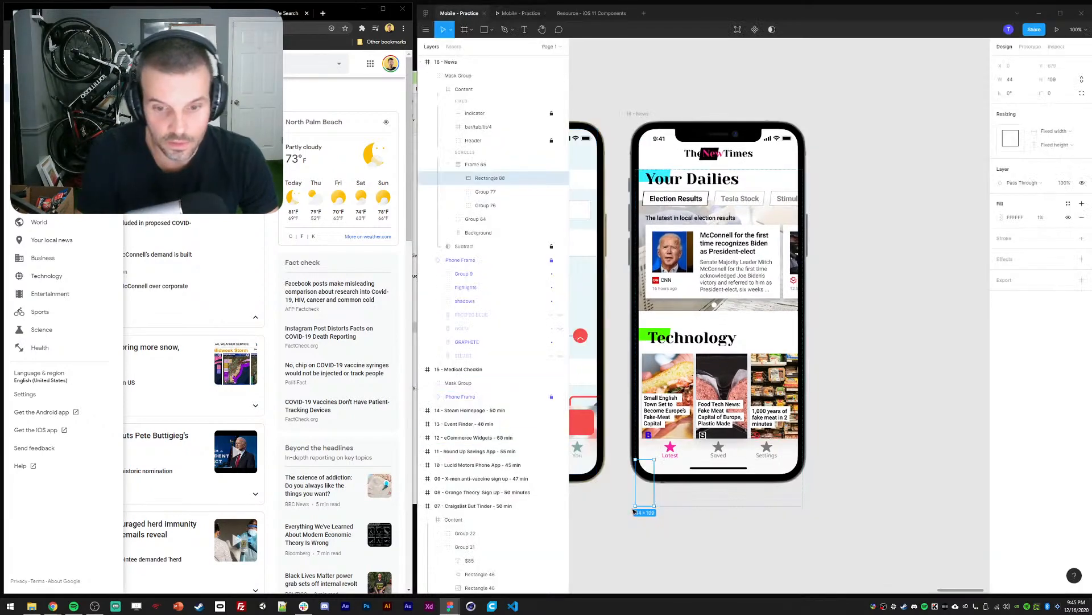
Shorten the bottom spacer rectangle and recheck the end of the vertical scroll in the prototype preview
{"action": "left_click_drag", "start_coordinate": [642, 502], "coordinate": [643, 489]}
{"action": "left_click", "coordinate": [543, 10]}
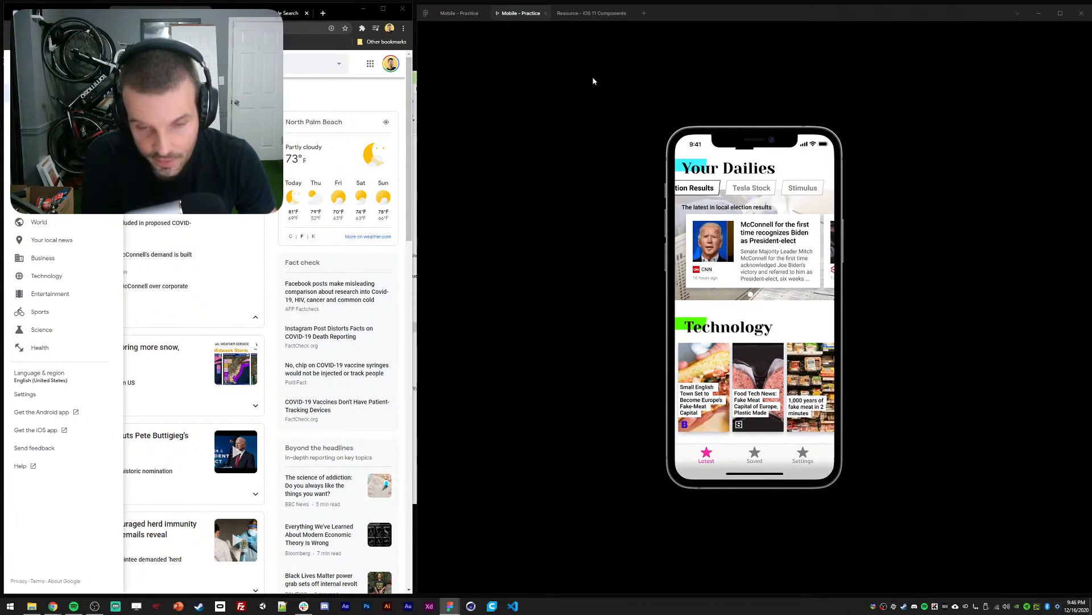
{"action": "left_click", "coordinate": [459, 13]}
Delete the bottom spacer rectangle from the scrolling content frame and test the vertical scrolling in the prototype preview
{"action": "left_click", "coordinate": [477, 233]}
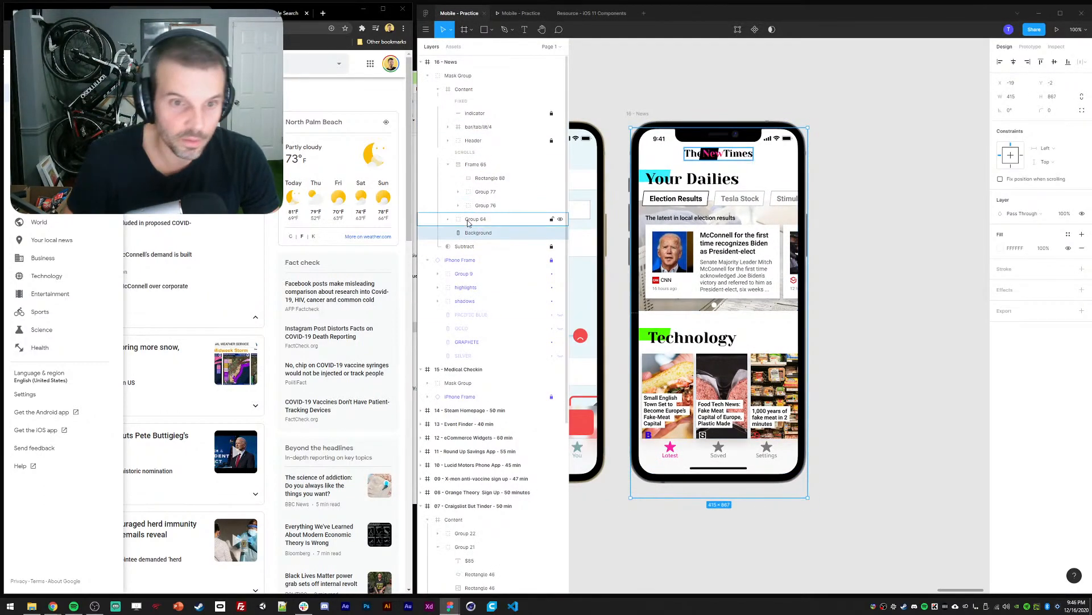
{"action": "left_click", "coordinate": [479, 178]}
{"action": "key", "text": "Delete"}
{"action": "left_click", "coordinate": [471, 220]}
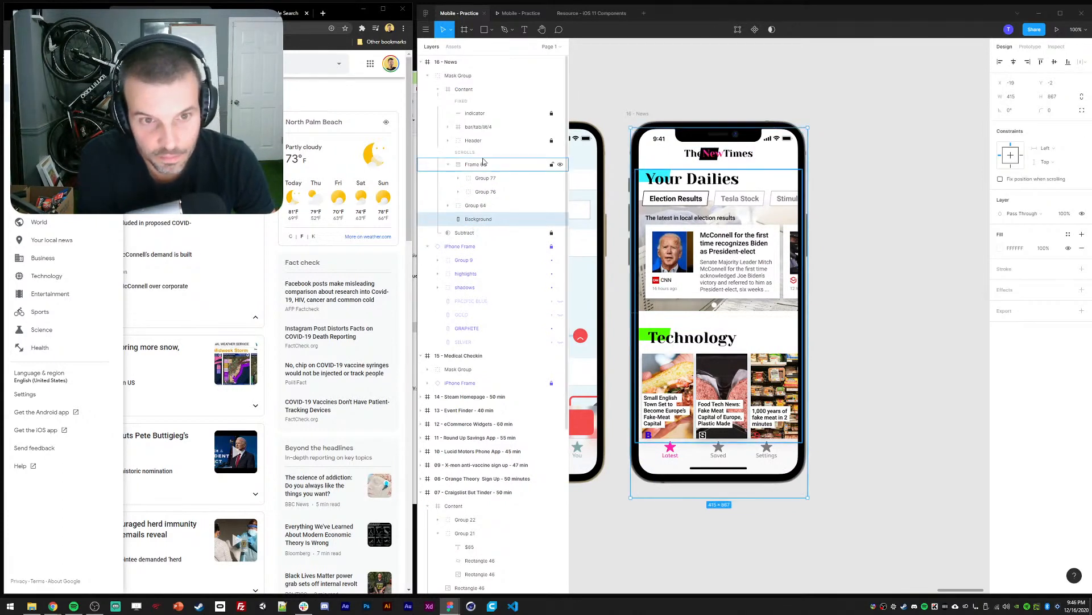
{"action": "left_click", "coordinate": [448, 165]}
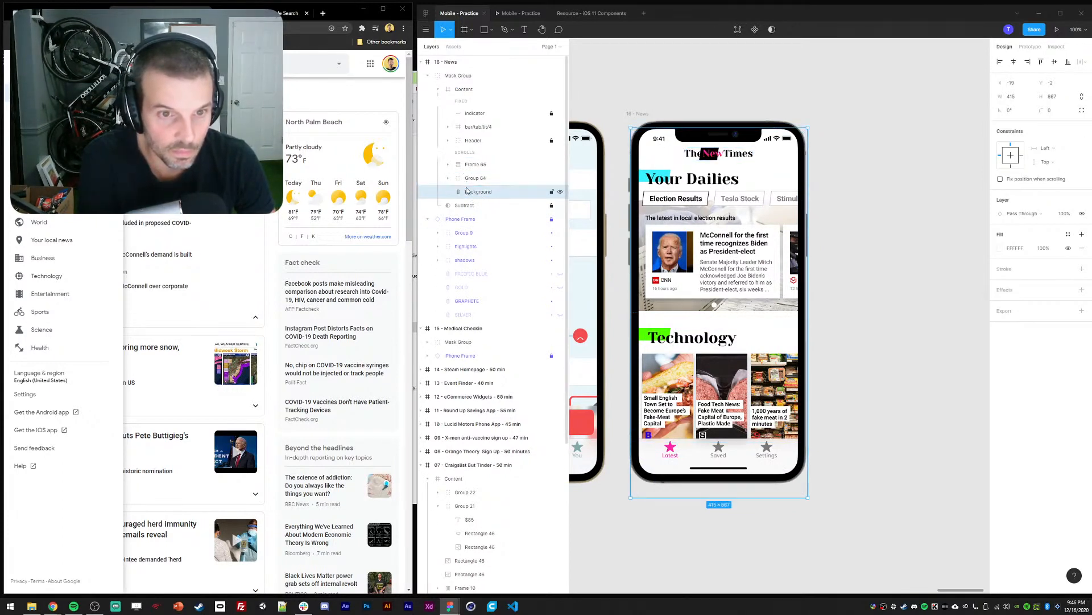
{"action": "left_click", "coordinate": [515, 13]}
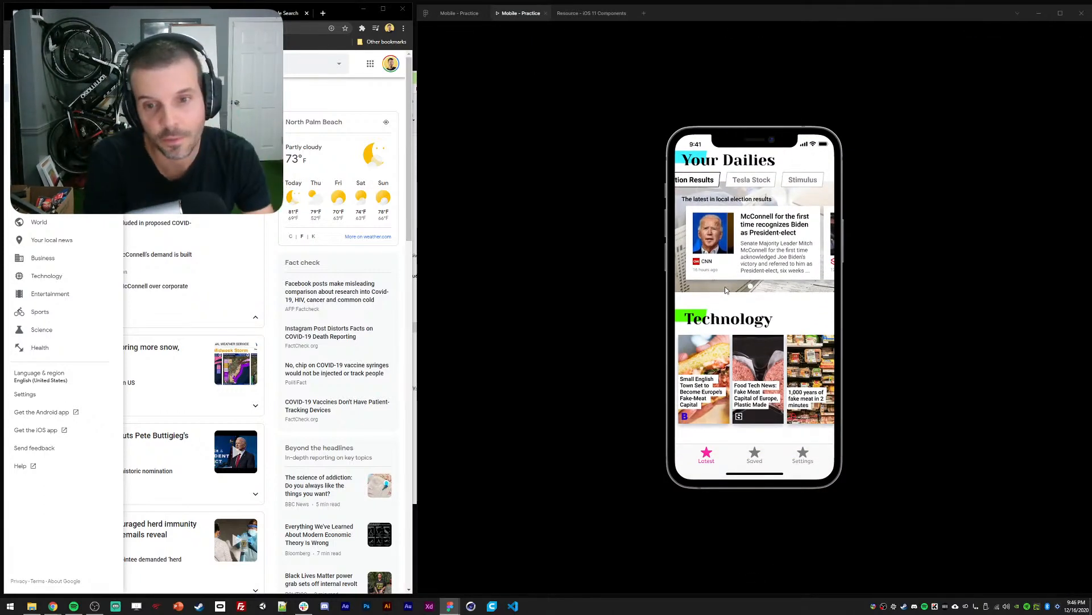
{"action": "scroll", "coordinate": [711, 198], "scroll_direction": "up", "scroll_amount": 1}
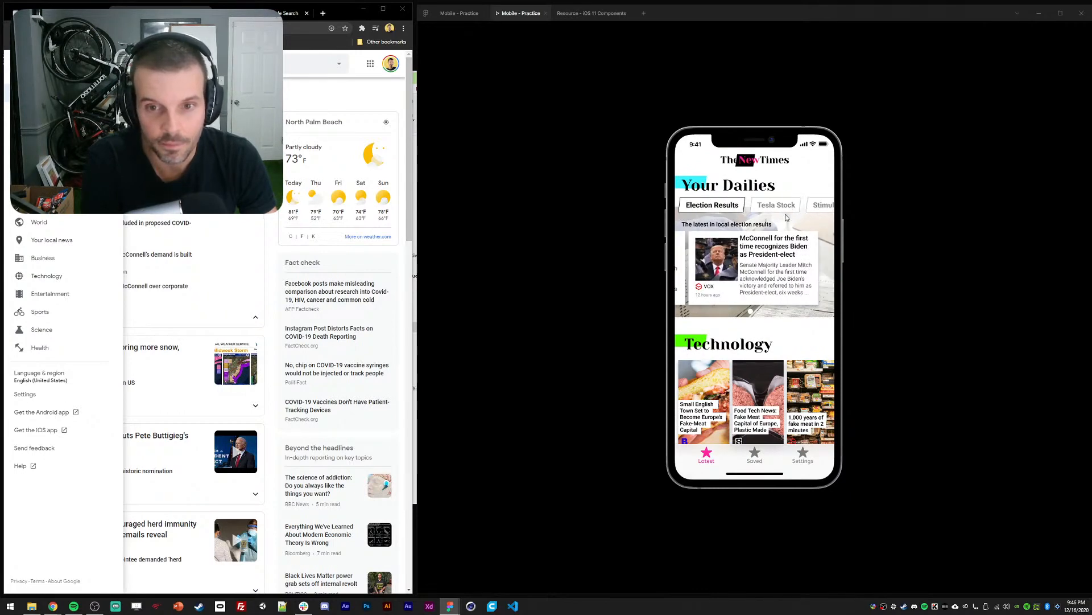
{"action": "scroll", "coordinate": [713, 401], "scroll_direction": "down", "scroll_amount": 1}
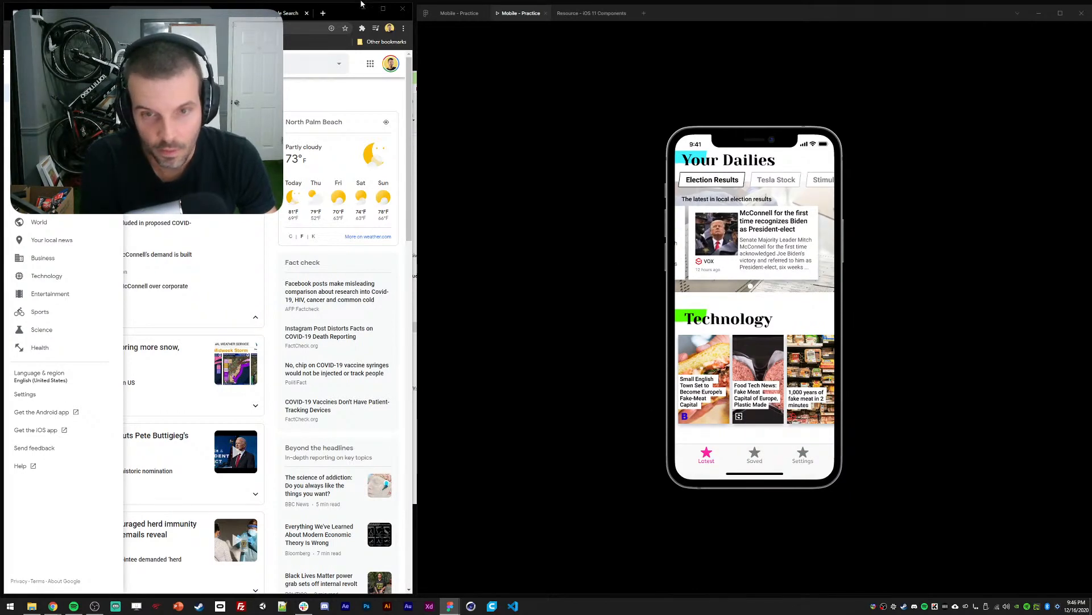
Wrap the Technology card group in a frame and narrow the frame to 365 wide, ending at the phone screen's edge
{"action": "left_click", "coordinate": [472, 19]}
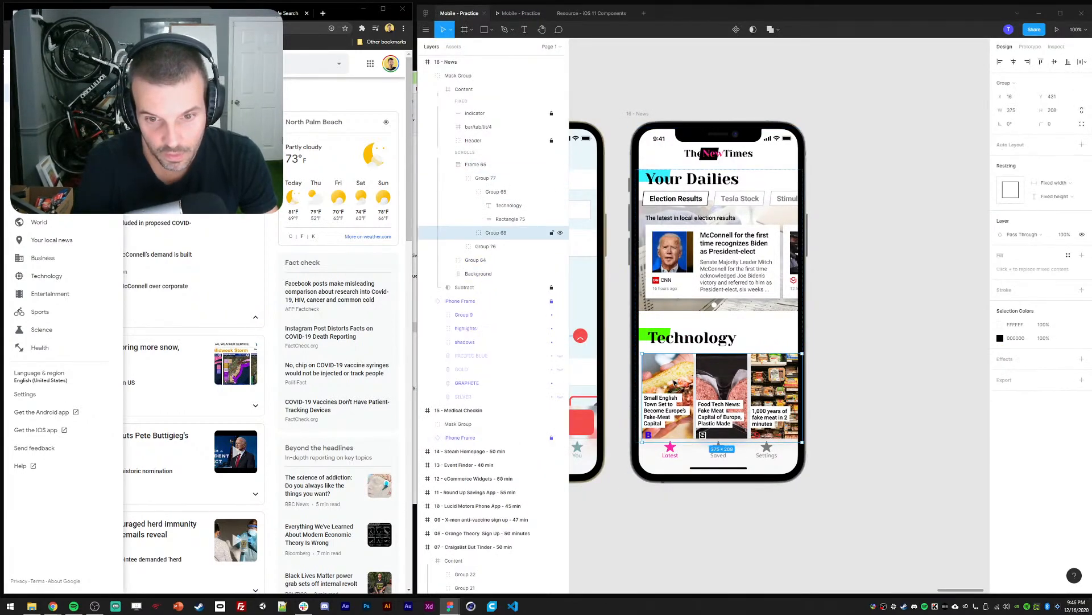
{"action": "left_click", "coordinate": [469, 232]}
{"action": "left_click", "coordinate": [496, 245]}
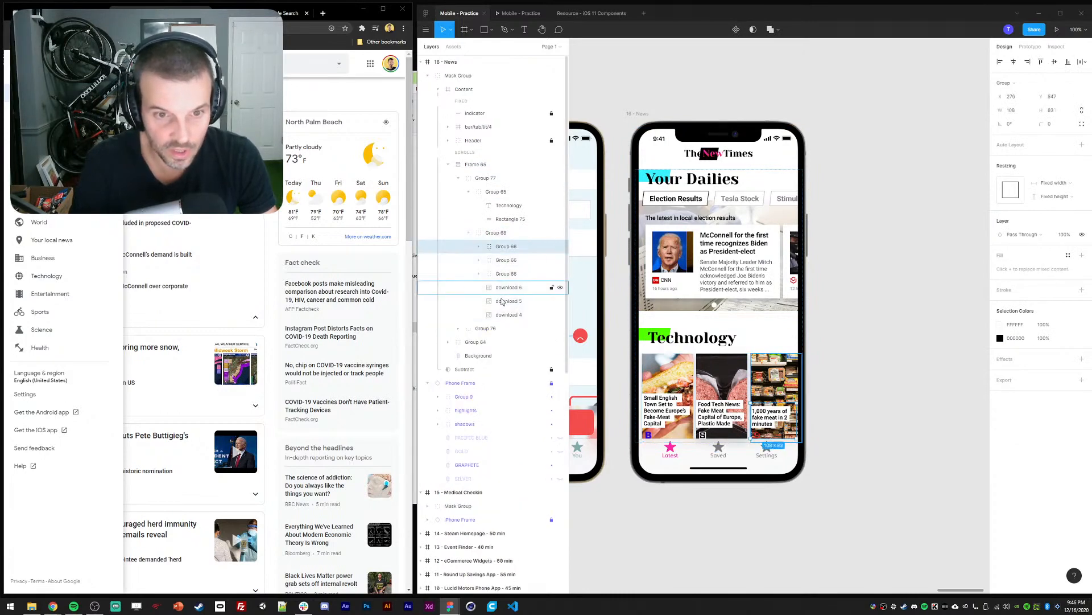
{"action": "right_click", "coordinate": [493, 234]}
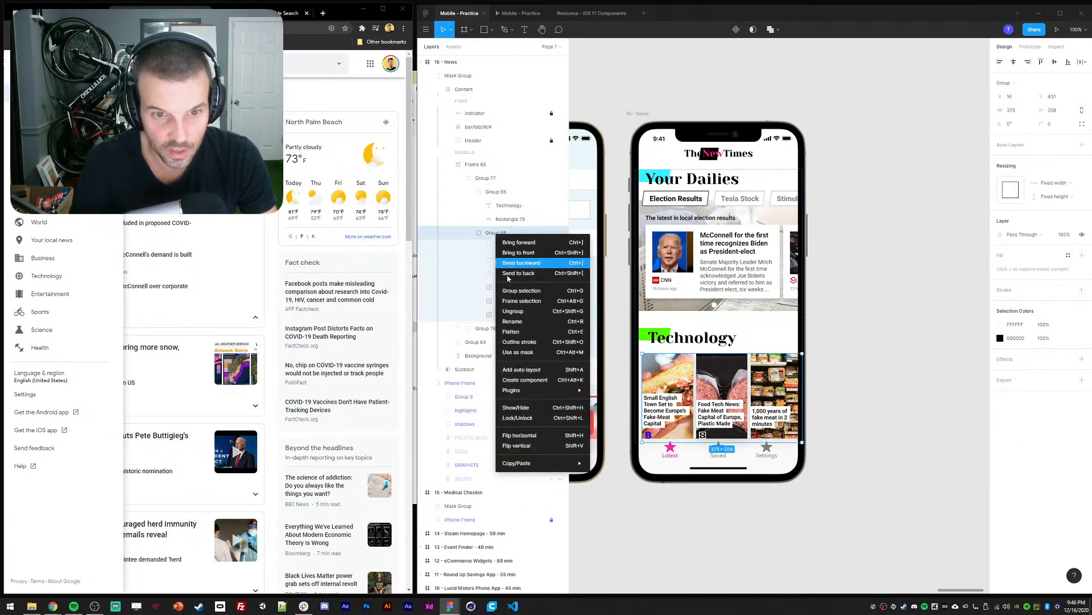
{"action": "left_click", "coordinate": [514, 303]}
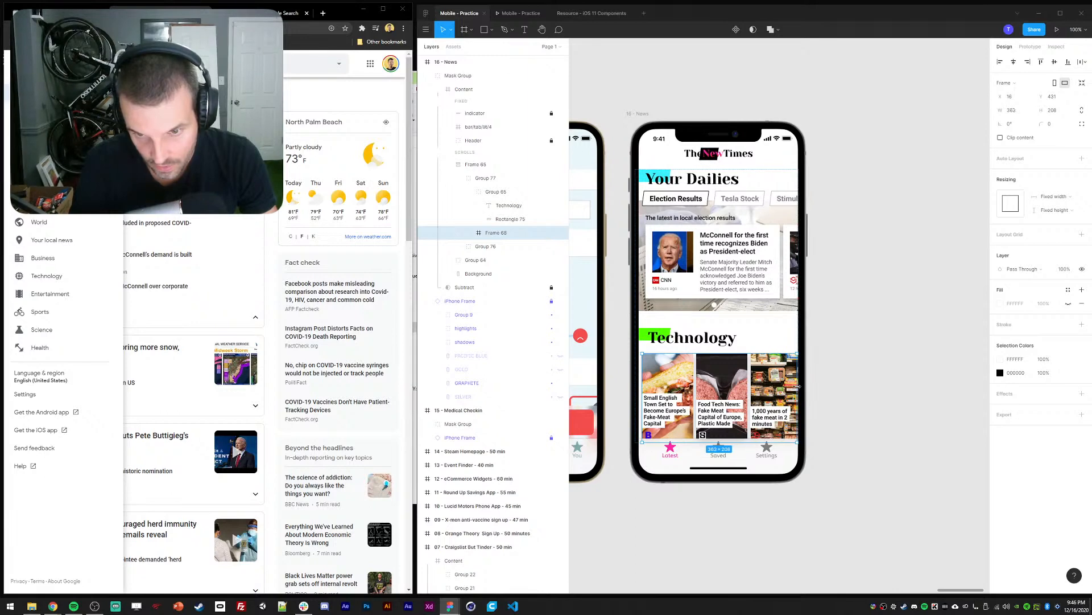
Duplicate the group of three Technology cards inside its frame and move the copy to the right, just past the original cards
{"action": "left_click", "coordinate": [469, 234]}
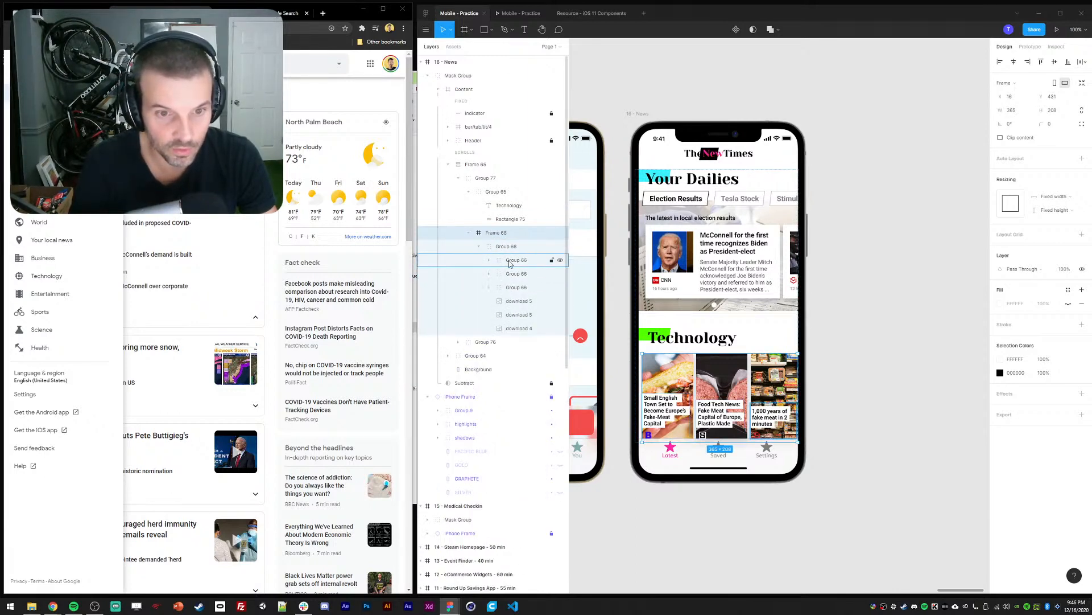
{"action": "left_click", "coordinate": [511, 302]}
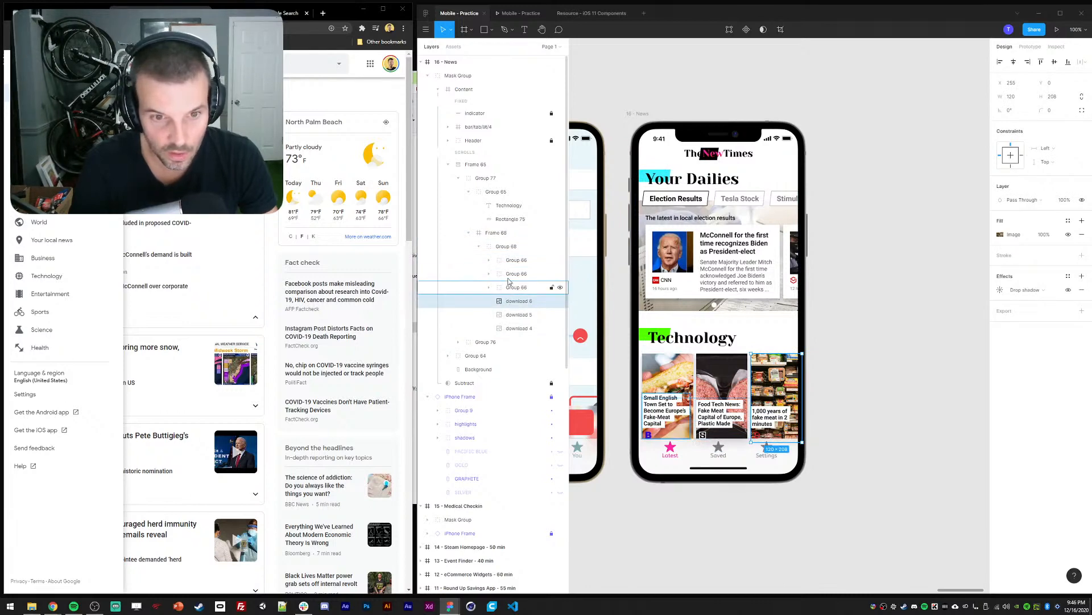
{"action": "left_click", "coordinate": [511, 288]}
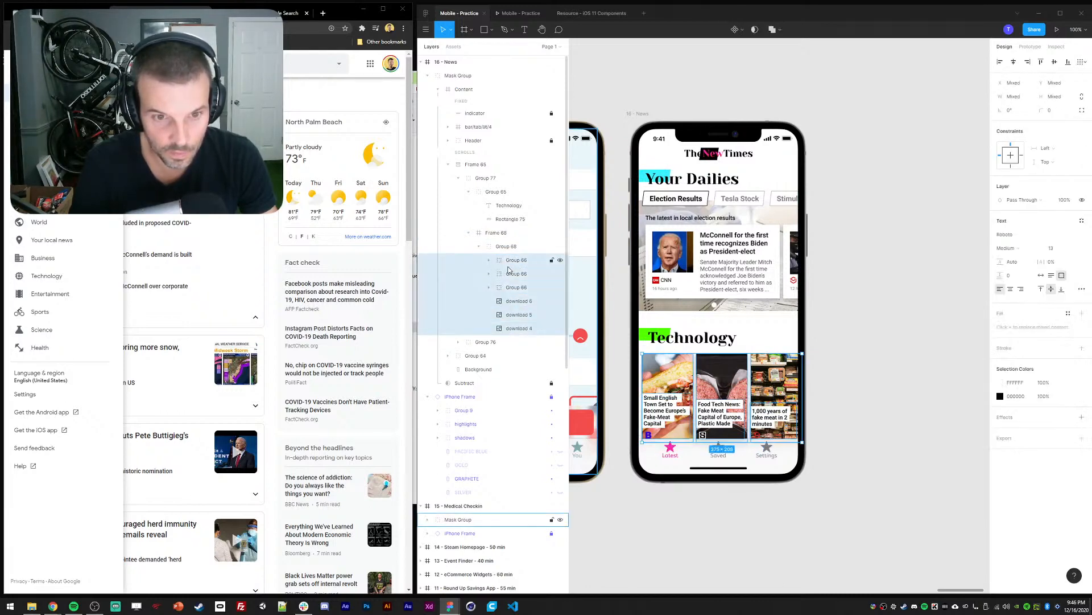
{"action": "left_click", "coordinate": [489, 248]}
{"action": "left_click", "coordinate": [479, 246]}
{"action": "key", "text": "ctrl+d"}
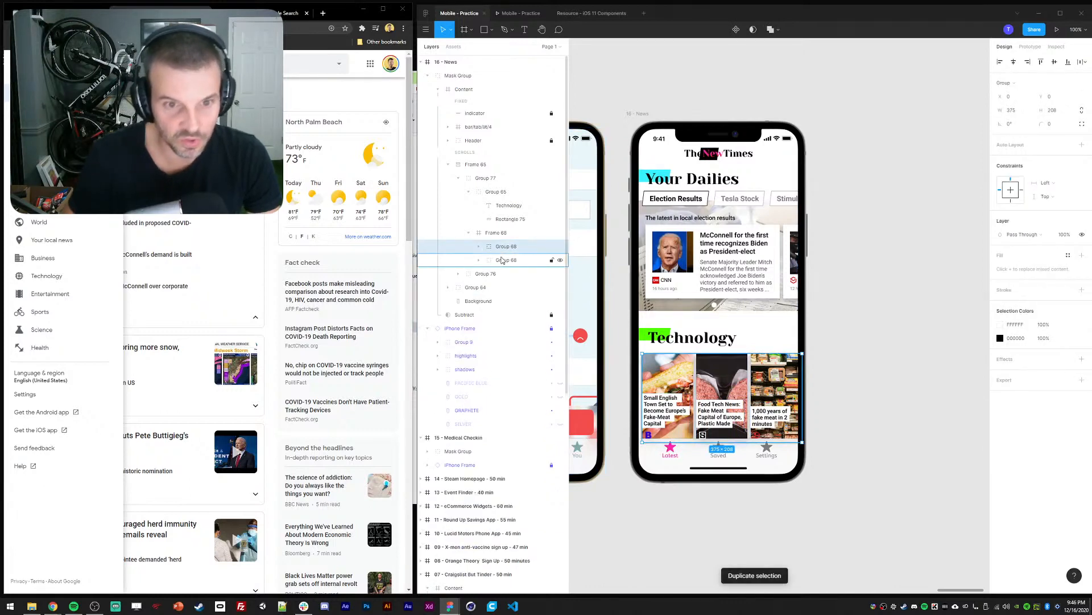
{"action": "key", "text": "shift+Right"}
{"action": "key", "text": "shift+Right"}
{"action": "key", "text": "shift+Right"}
{"action": "key", "text": "shift+Right"}
{"action": "key", "text": "shift+Right"}
{"action": "key", "text": "shift+Right"}
{"action": "key", "text": "shift+Right"}
{"action": "key", "text": "shift+Right"}
{"action": "key", "text": "shift+Right"}
{"action": "key", "text": "shift+Right"}
{"action": "key", "text": "shift+Right"}
{"action": "key", "text": "shift+Right"}
{"action": "key", "text": "shift+Right"}
{"action": "key", "text": "shift+Right"}
{"action": "key", "text": "shift+Right"}
{"action": "key", "text": "shift+Right"}
{"action": "key", "text": "shift+Right"}
{"action": "key", "text": "shift+Right"}
{"action": "key", "text": "shift+Right"}
{"action": "key", "text": "shift+Right"}
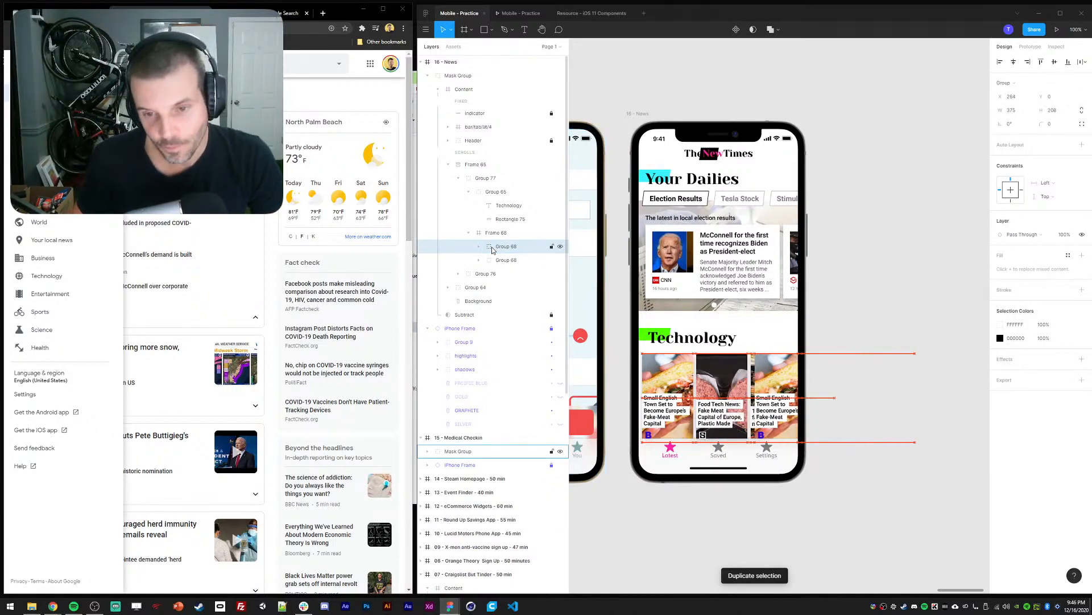
Set the horizontal spacing between the two Technology card groups to 9
{"action": "left_click", "coordinate": [472, 260], "text": "shift"}
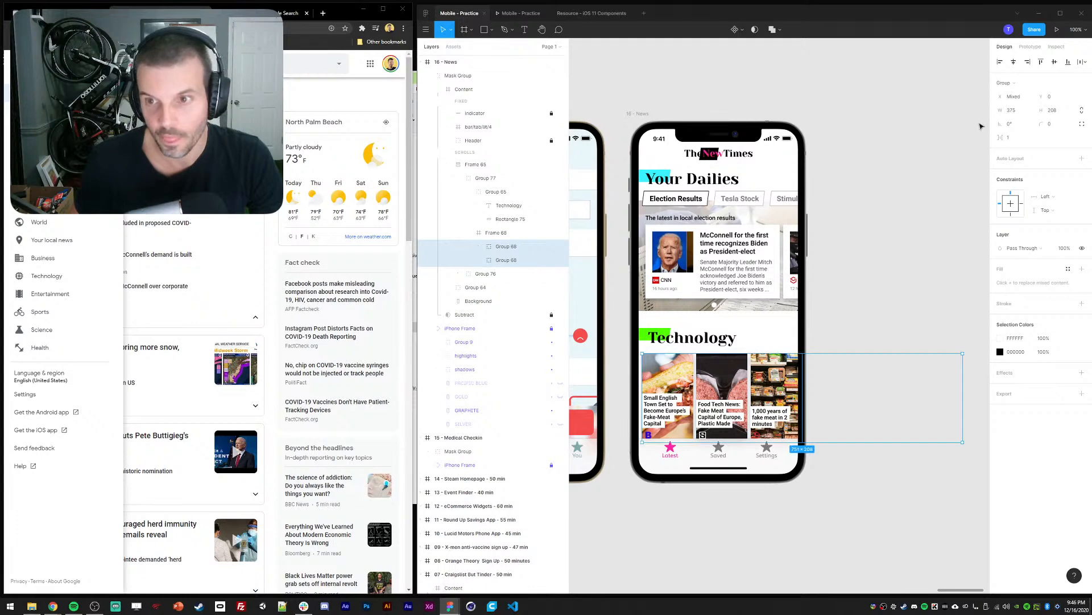
{"action": "type", "text": "9"}
{"action": "key", "text": "Return"}
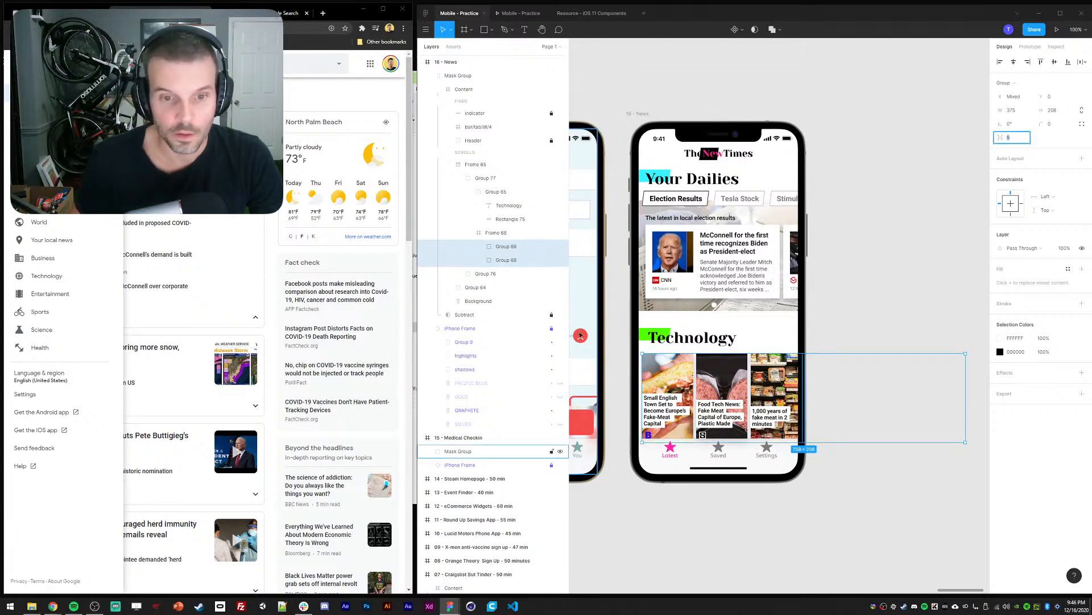
Set the Technology card frame's overflow behavior to horizontal scrolling and open the prototype preview
{"action": "left_click", "coordinate": [511, 13]}
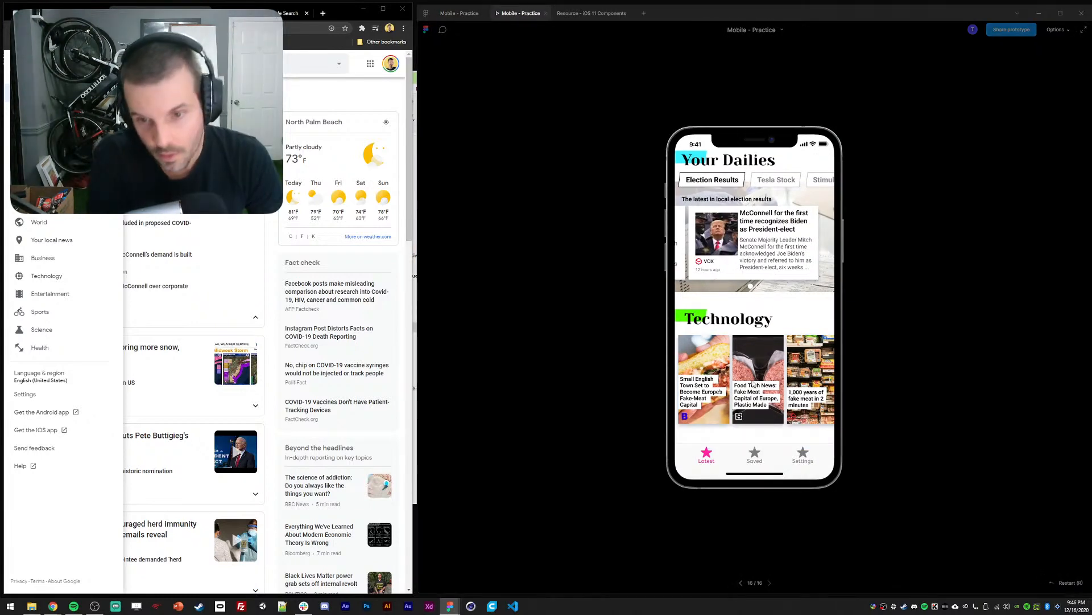
{"action": "left_click", "coordinate": [459, 14]}
{"action": "left_click", "coordinate": [1029, 47]}
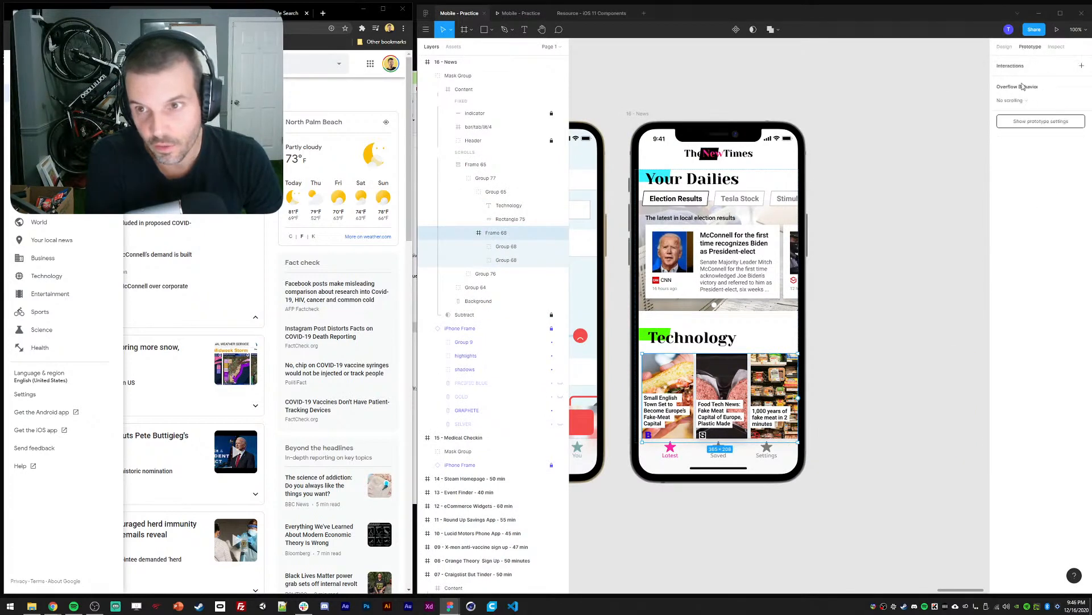
{"action": "left_click", "coordinate": [1022, 100]}
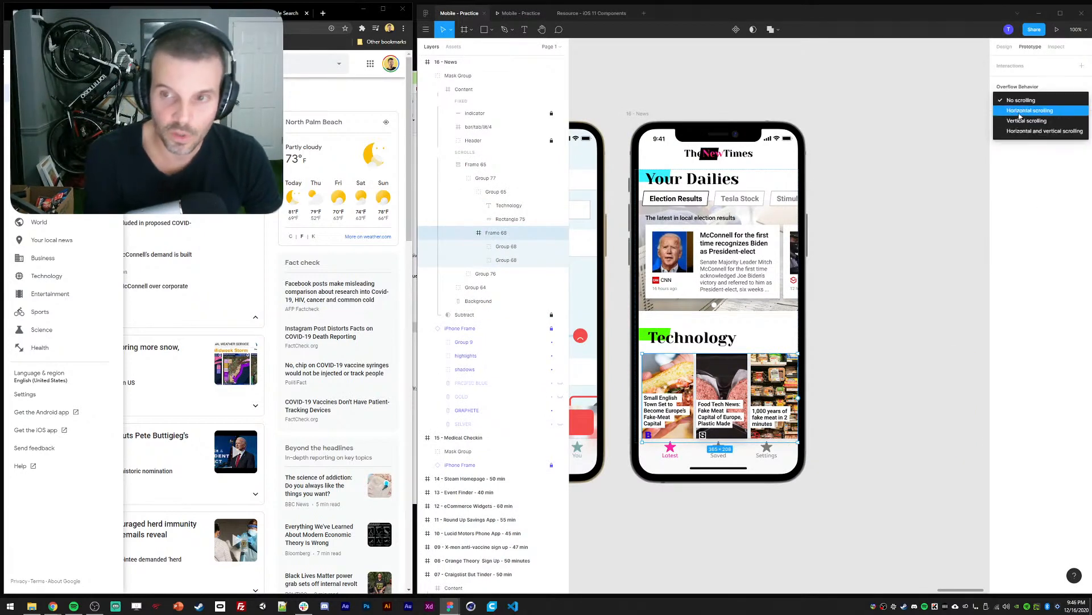
{"action": "left_click", "coordinate": [1020, 110]}
{"action": "key", "text": "ctrl+alt+Return"}
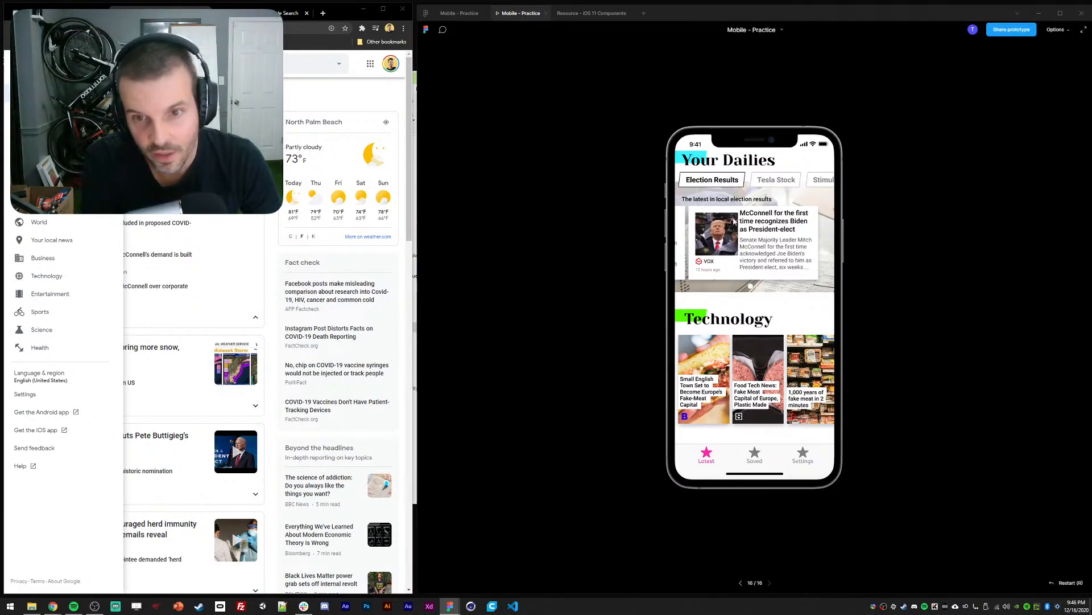
Test the vertical scrolling and the sideways scrolling of the story and Technology cards in the preview, and return to the design file
{"action": "scroll", "coordinate": [734, 222], "scroll_direction": "up", "scroll_amount": 2}
{"action": "left_click_drag", "start_coordinate": [703, 250], "coordinate": [799, 266]}
{"action": "left_click_drag", "start_coordinate": [812, 379], "coordinate": [712, 319]}
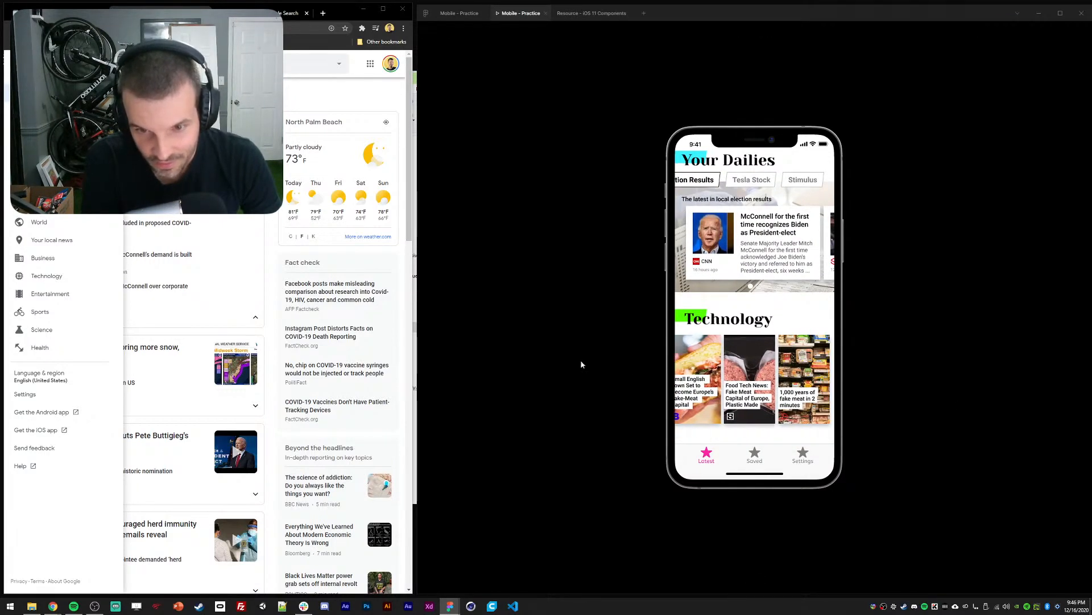
{"action": "left_click_drag", "start_coordinate": [707, 369], "coordinate": [813, 373]}
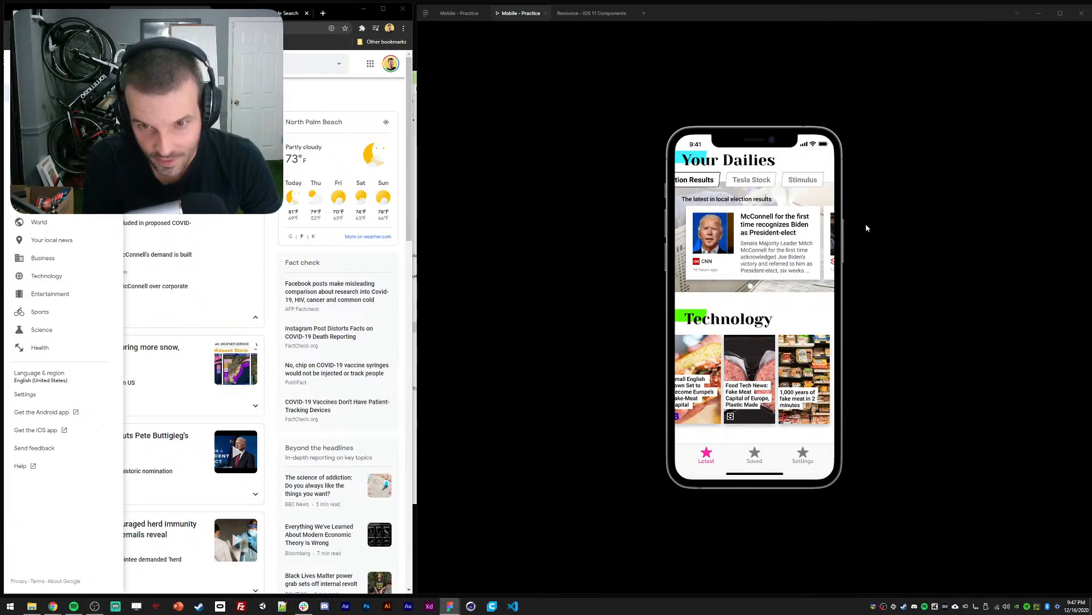
{"action": "scroll", "coordinate": [772, 301], "scroll_direction": "up", "scroll_amount": 1}
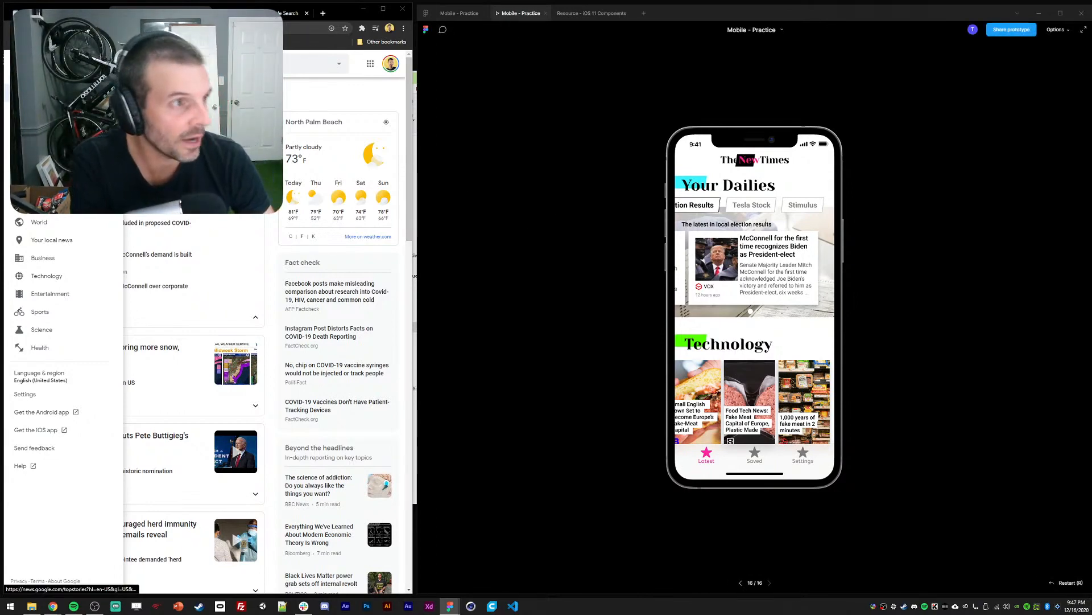
{"action": "left_click", "coordinate": [459, 13]}
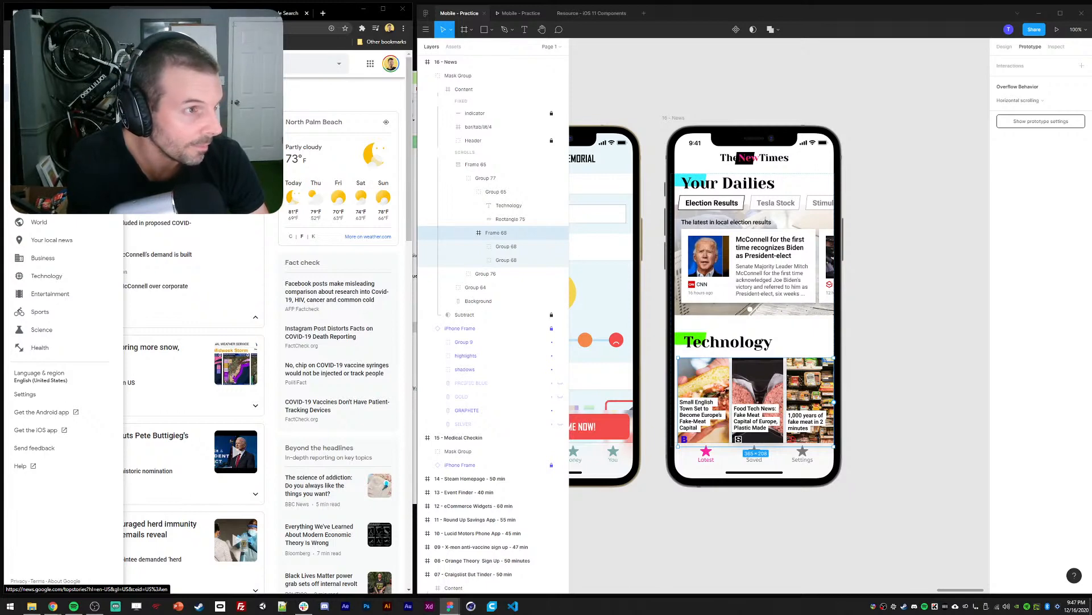
{"action": "key", "text": "alt+Tab"}
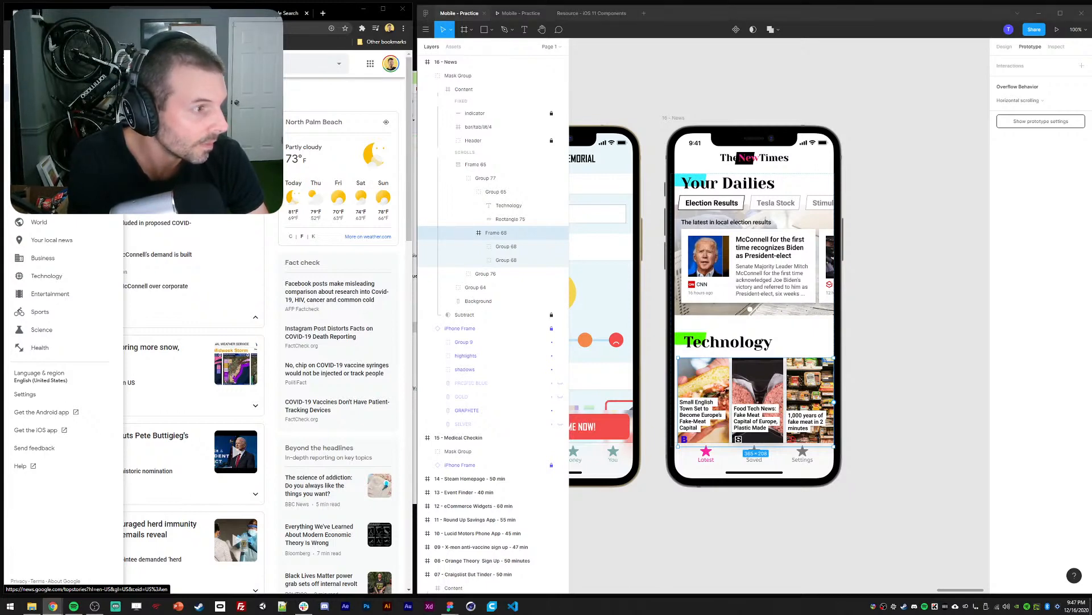